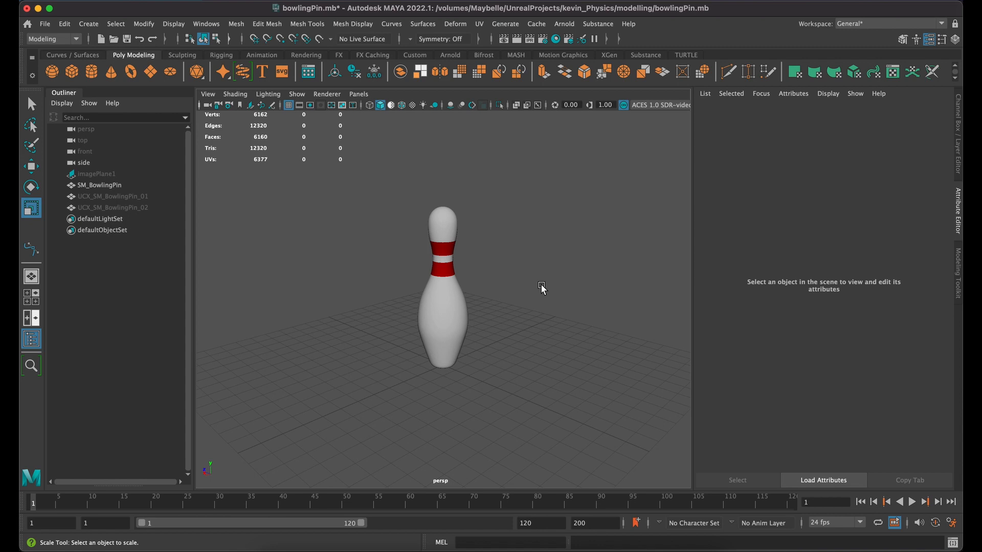
Step: Select the bowling pin mesh in the perspective view
click(456, 301)
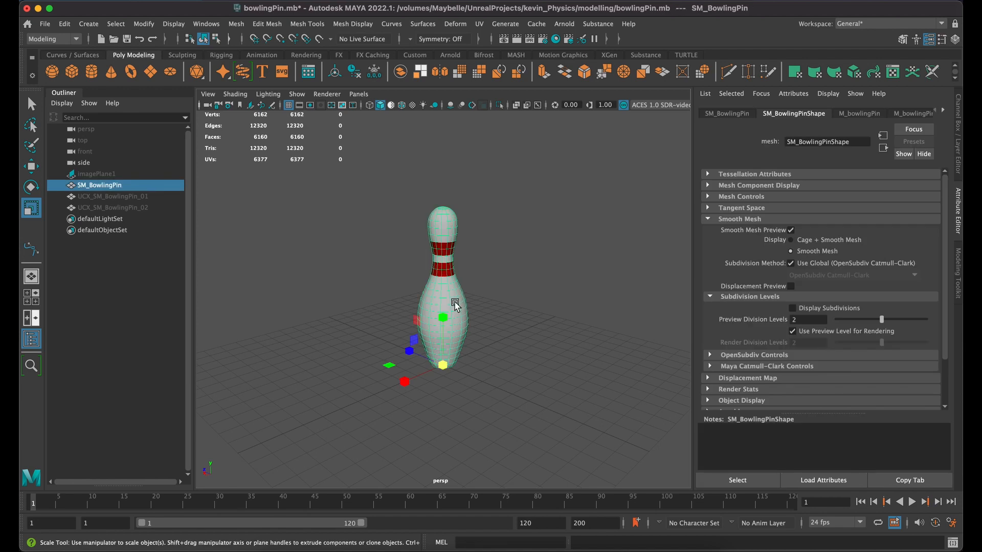
scroll(457, 305, up, 3)
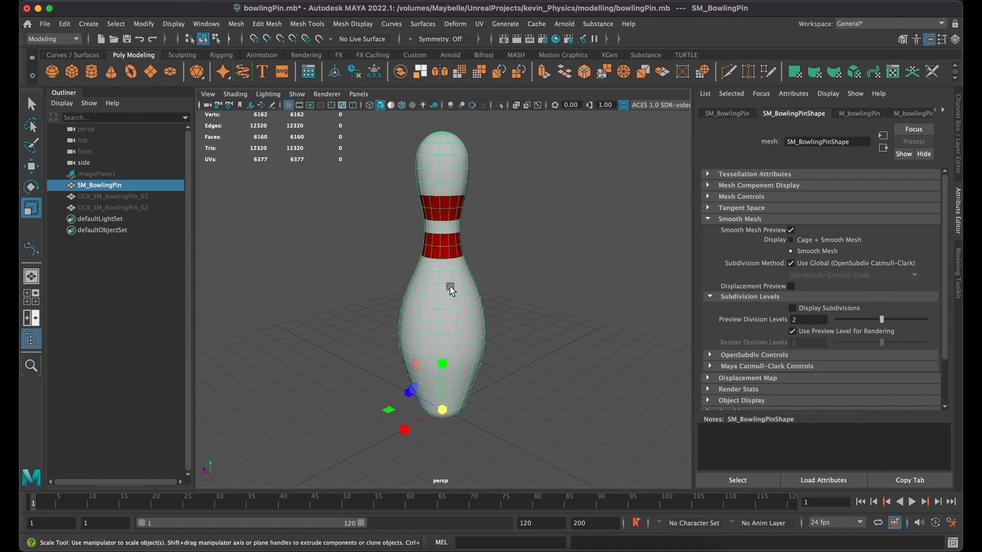
Step: Switch to the Unreal Project Browser and start a new Games project based on the Third Person template
key(super+Tab)
click(260, 289)
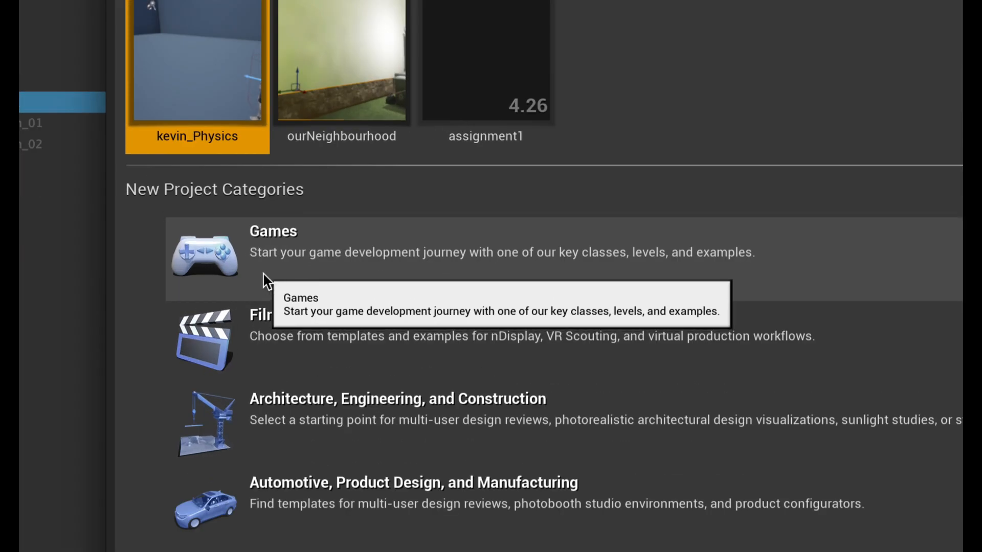
click(267, 268)
double_click(291, 260)
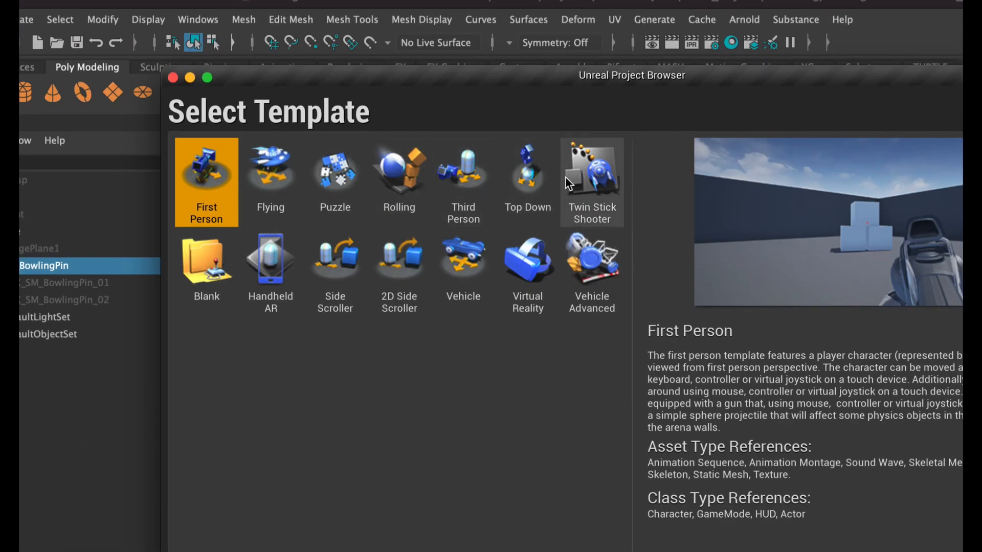
click(440, 199)
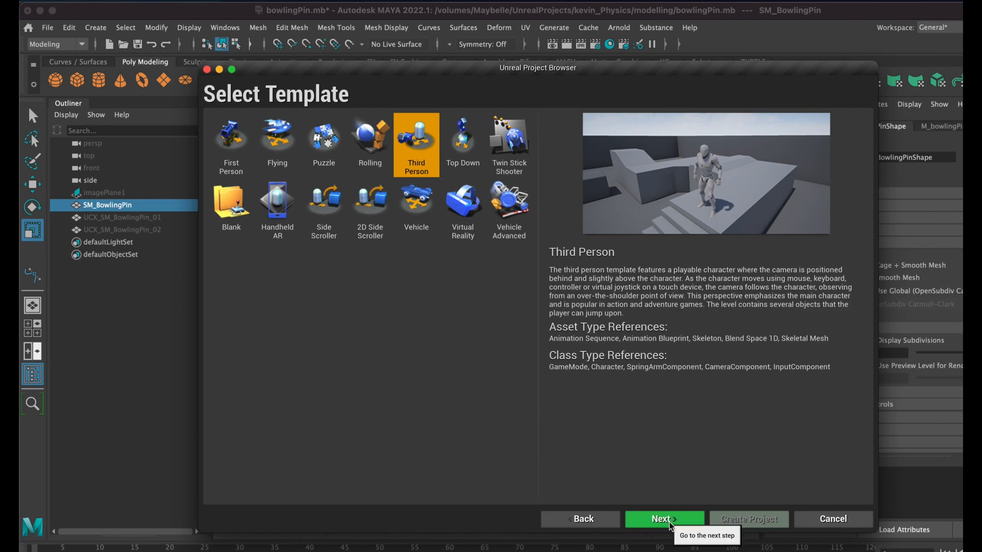
click(669, 520)
Step: Name the new Unreal project kevinElement_physics and create it
click(607, 462)
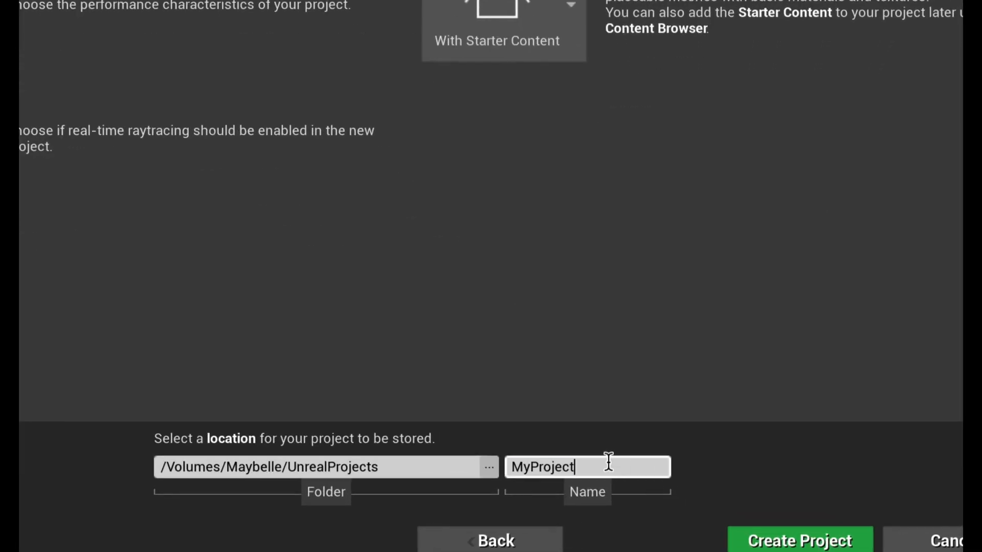
double_click(608, 462)
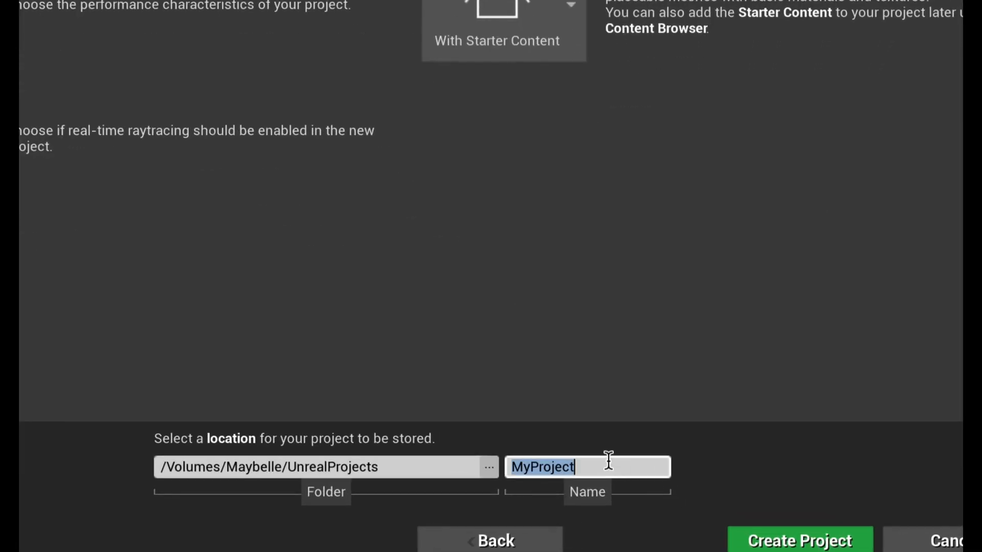
text(kevinEl)
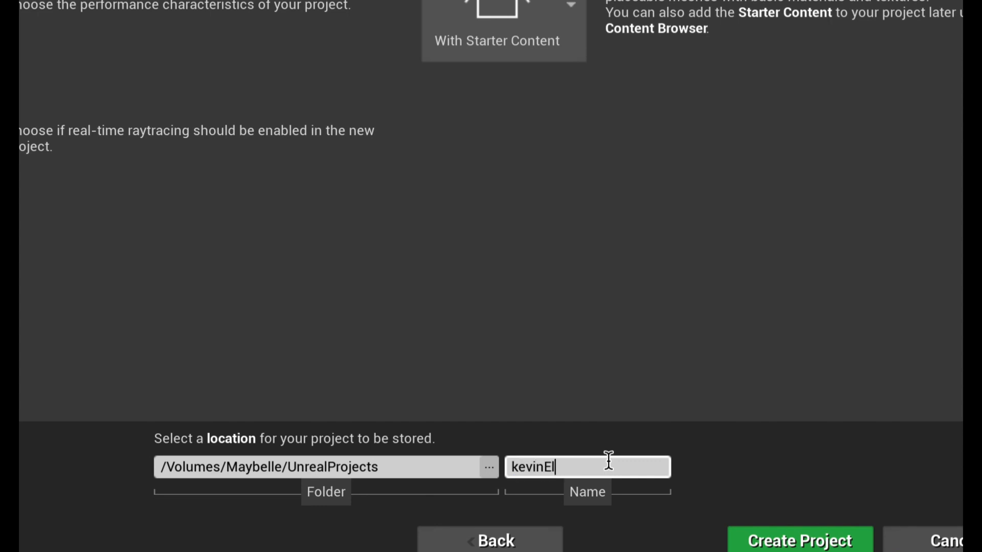
text(ement_physics)
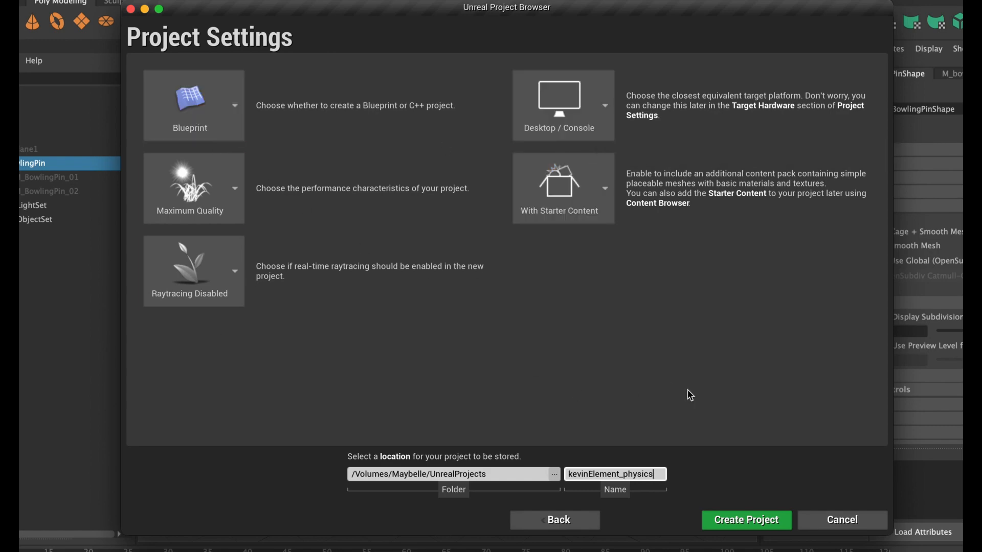
click(762, 519)
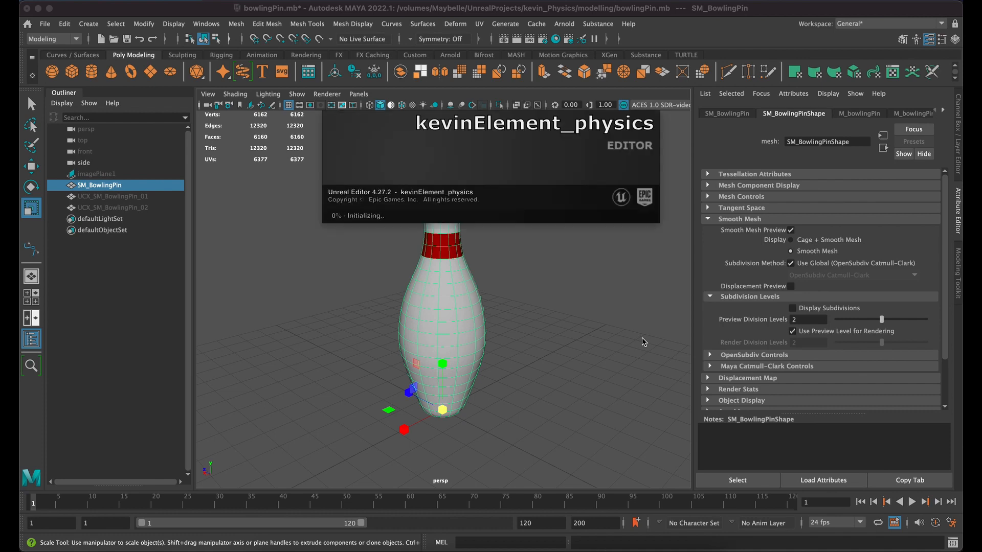
Step: Switch back to Maya and examine the bowling pin's base and pivot point in the perspective view
key(super+Tab)
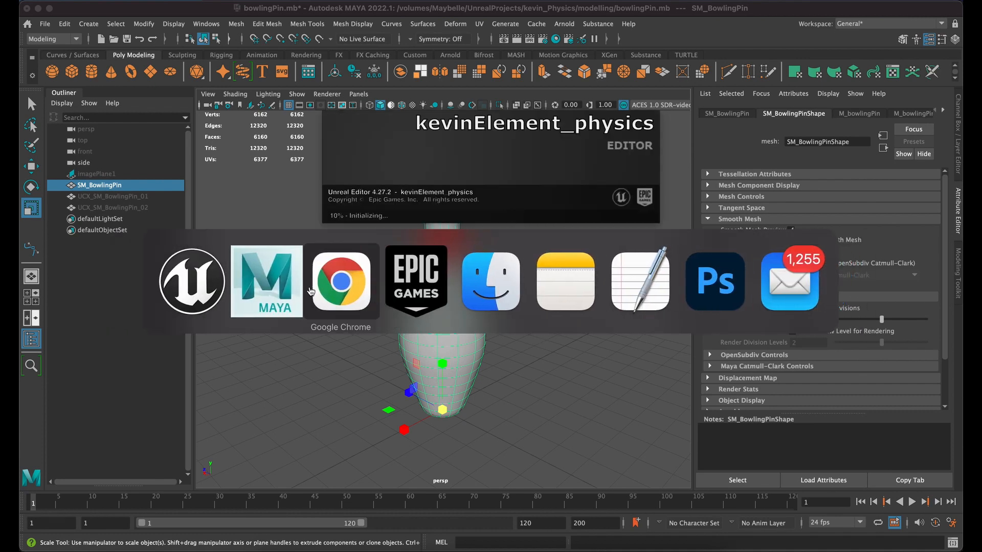
click(286, 291)
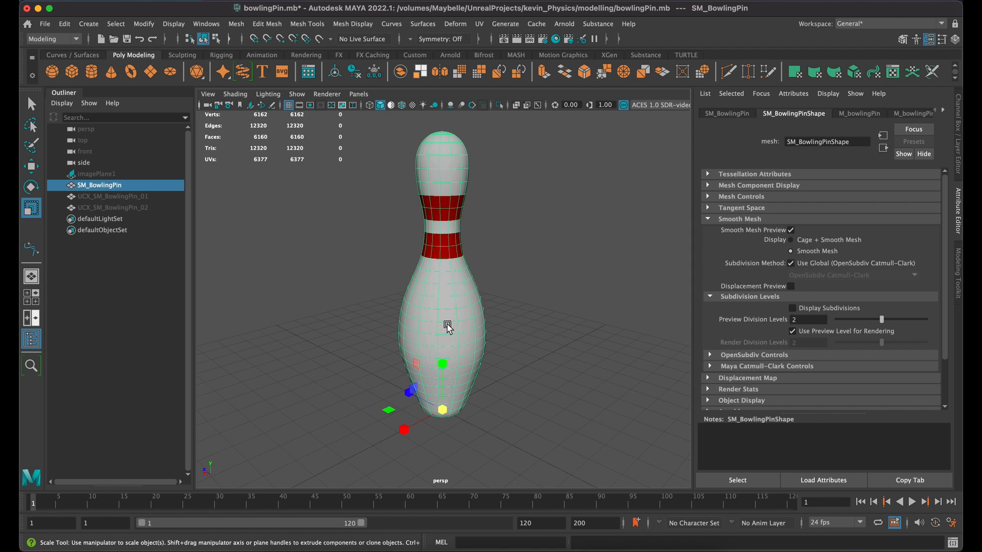
scroll(447, 327, up, 3)
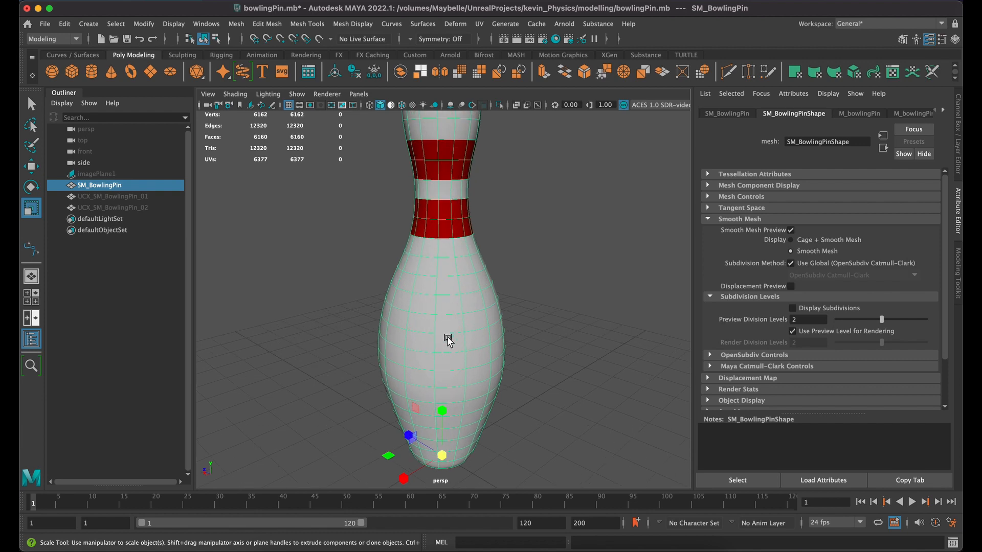
scroll(448, 286, up, 3)
alt+middle_drag(449, 286, 471, 186)
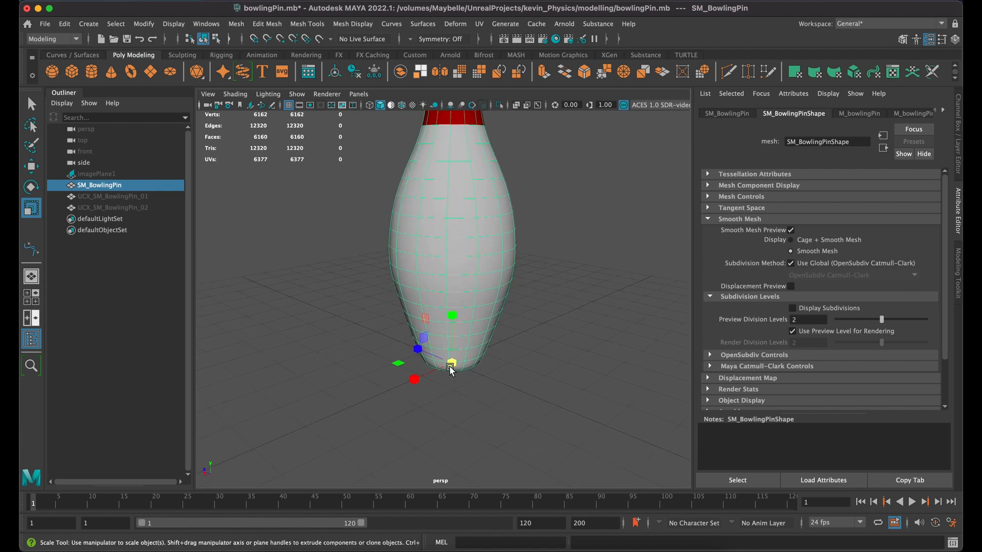
mouse_move(451, 368)
alt+mouse_down()
mouse_move(460, 351)
mouse_move(449, 350)
alt+mouse_up()
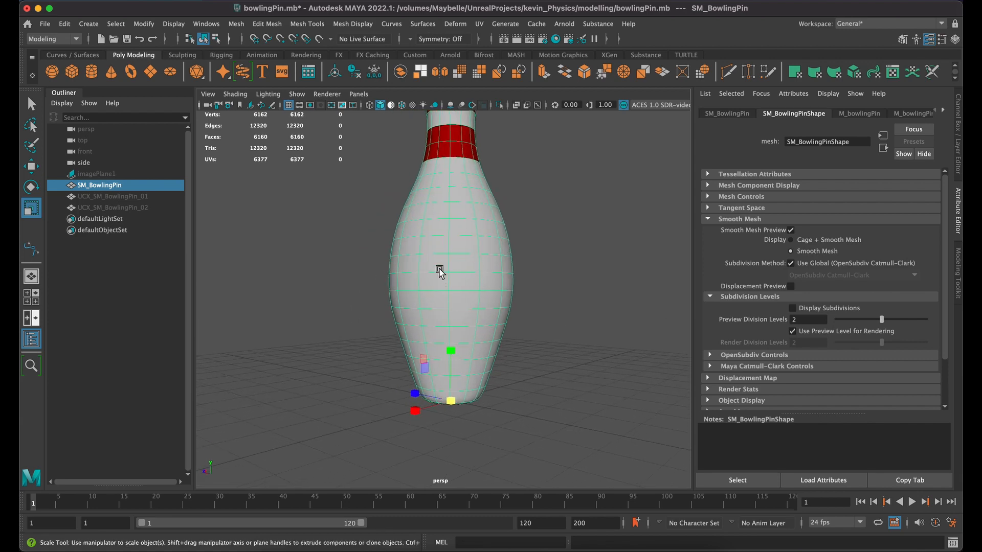
scroll(441, 273, up, 1)
scroll(440, 274, up, 2)
alt+drag(449, 324, 443, 360)
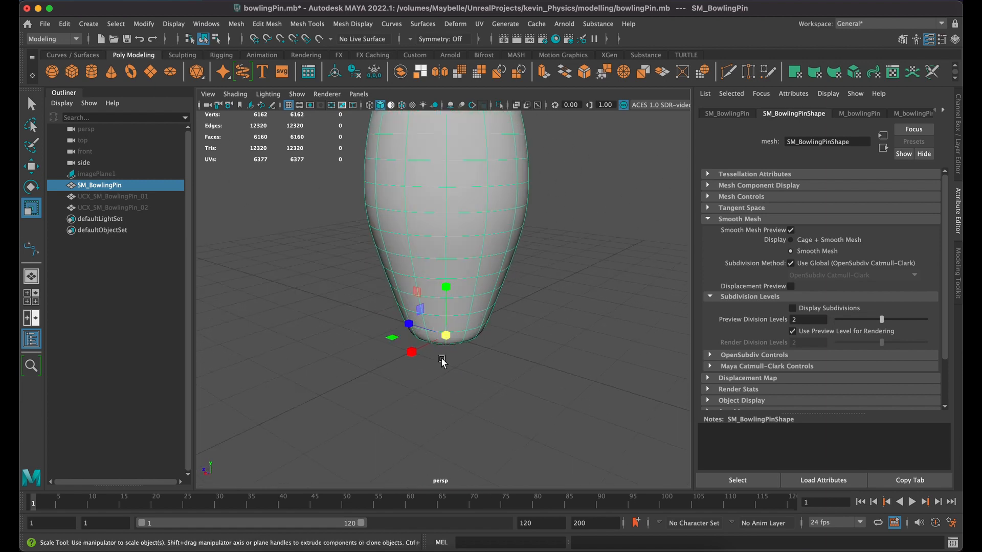
Step: Switch to the side view and examine where the pin's base meets the grid's ground line
key(space)
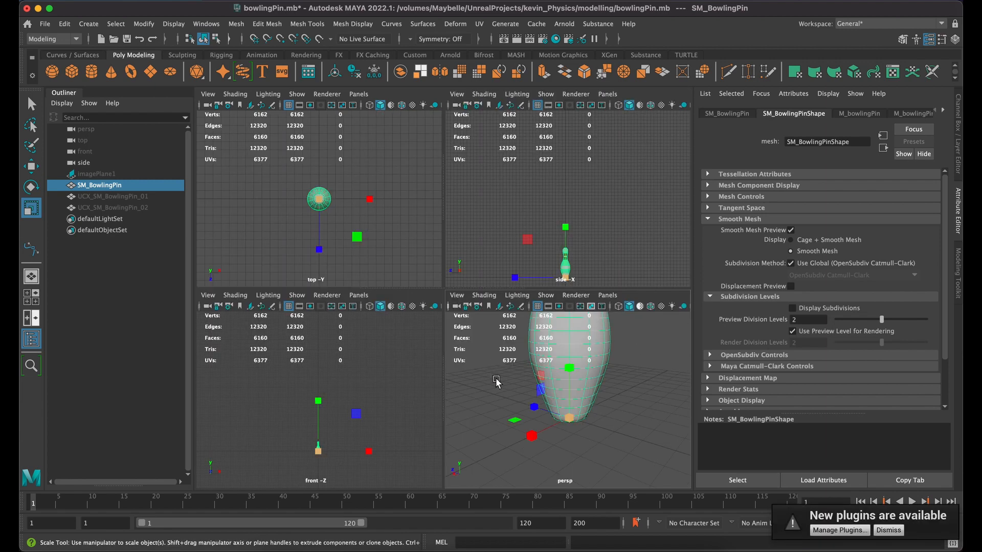
key(space)
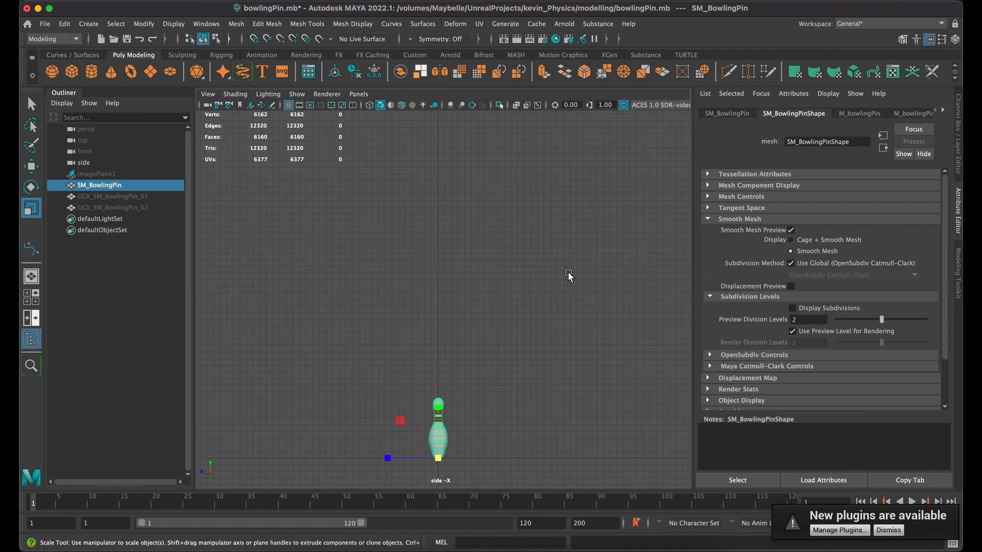
key(f)
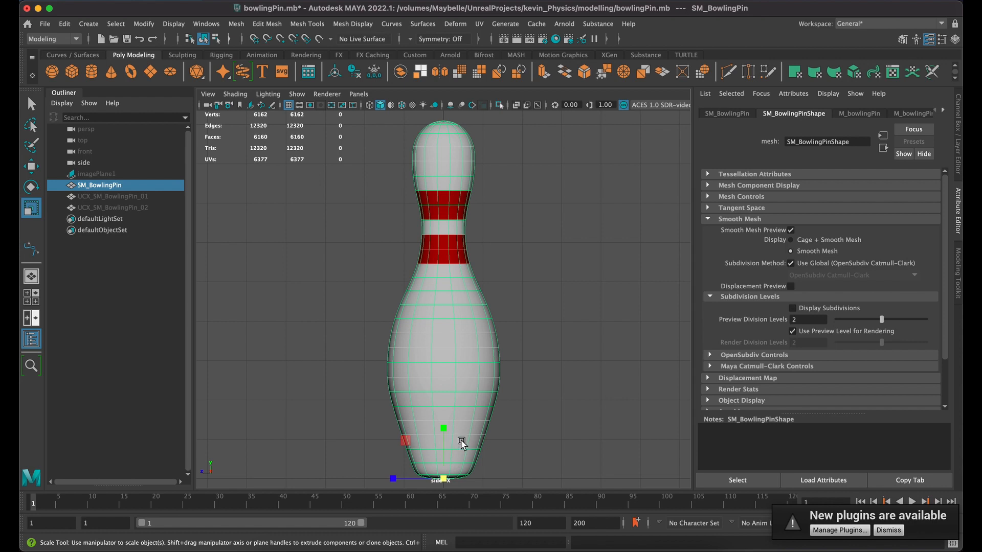
alt+middle_drag(461, 440, 485, 281)
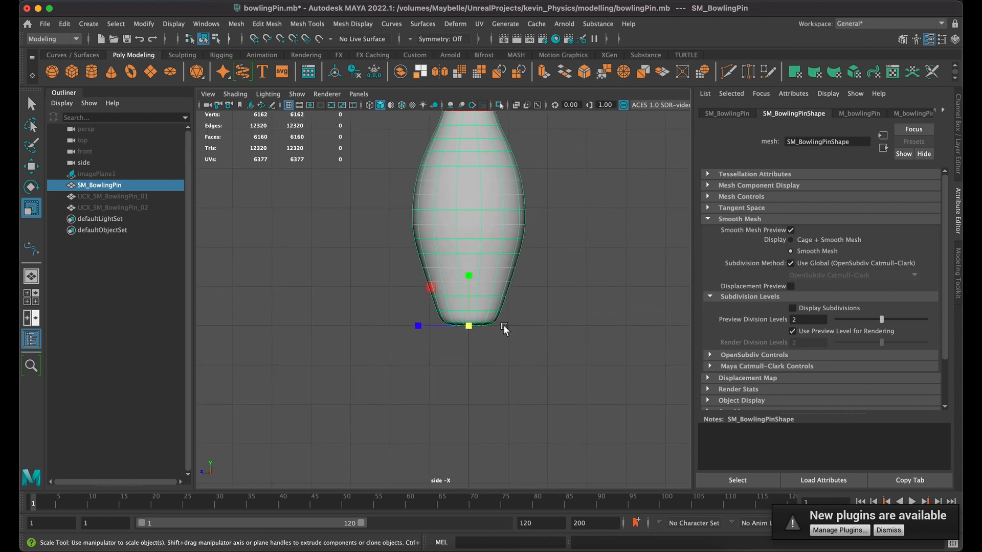
scroll(523, 365, up, 5)
scroll(523, 365, up, 2)
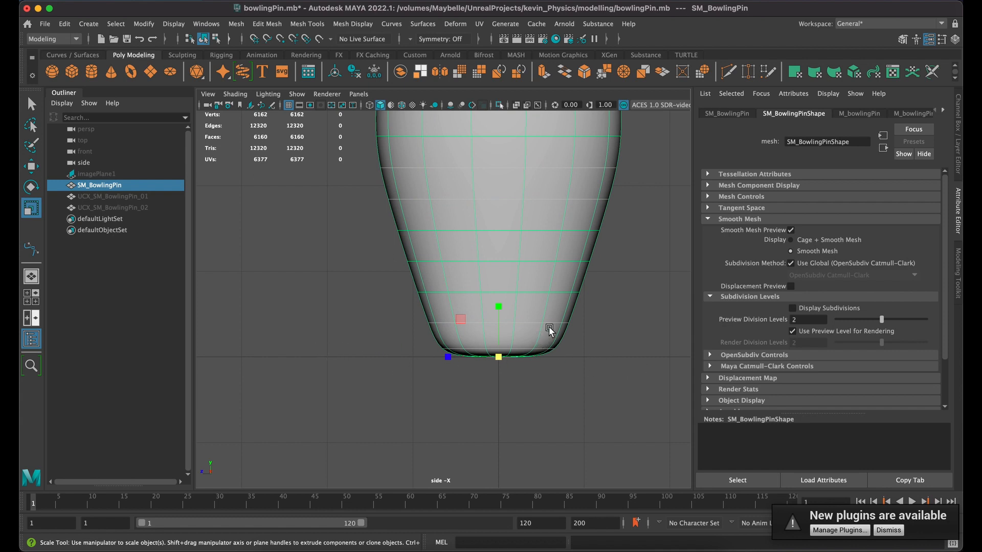
Step: Move the pin slightly above the ground line with the Move tool and set its Translate Y to 0
key(q)
key(w)
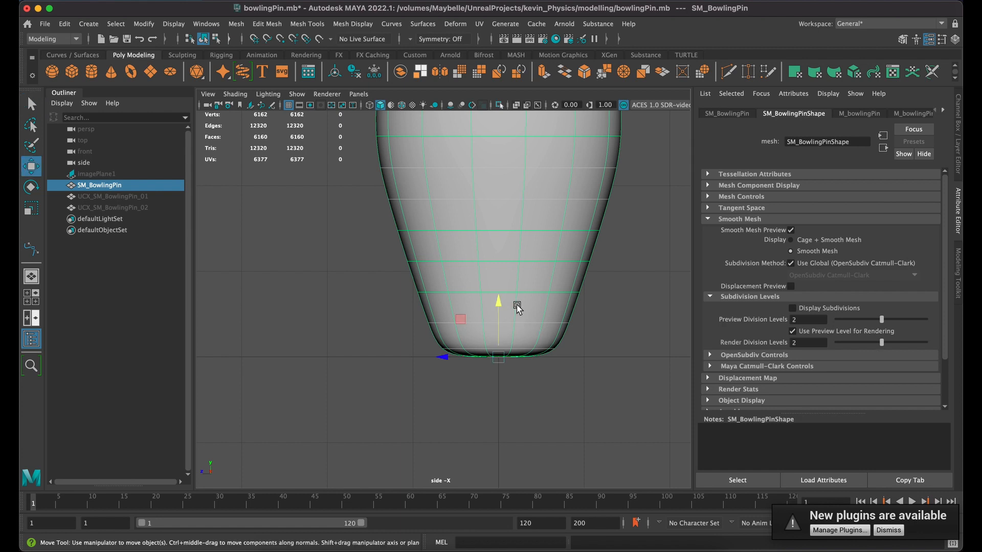
click(731, 113)
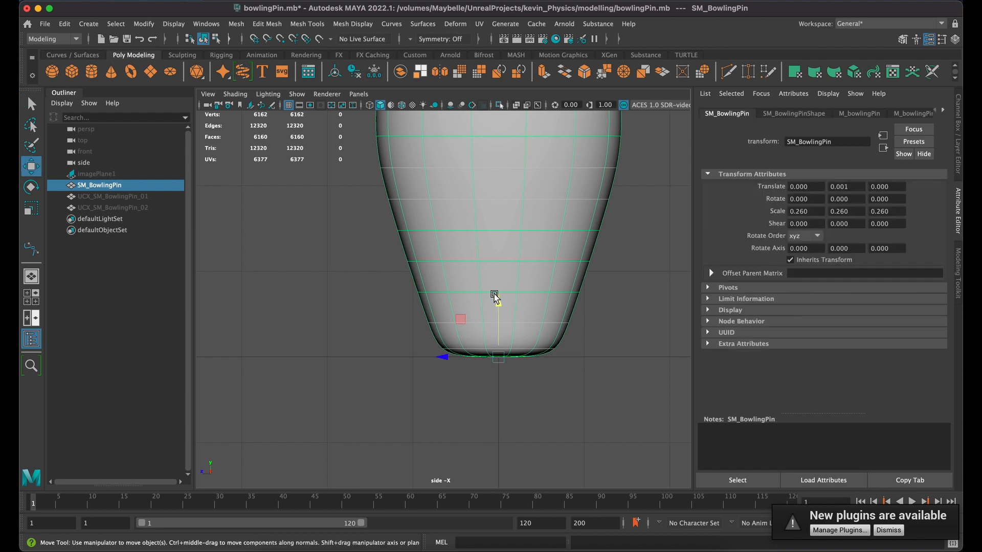
mouse_move(499, 305)
mouse_down()
mouse_move(516, 180)
mouse_move(496, 376)
mouse_move(476, 344)
mouse_move(470, 258)
mouse_move(476, 296)
mouse_move(496, 256)
mouse_move(495, 288)
mouse_up()
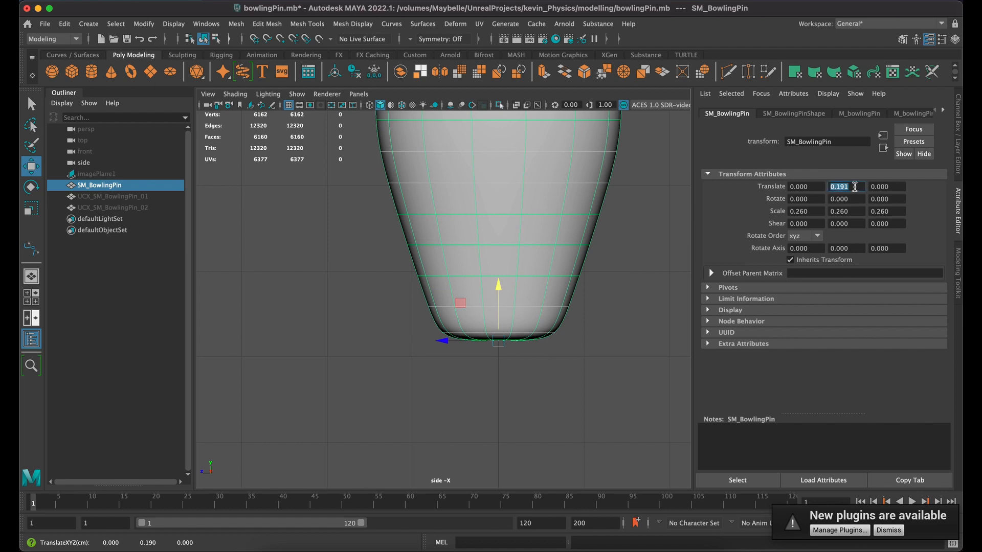
key(Return)
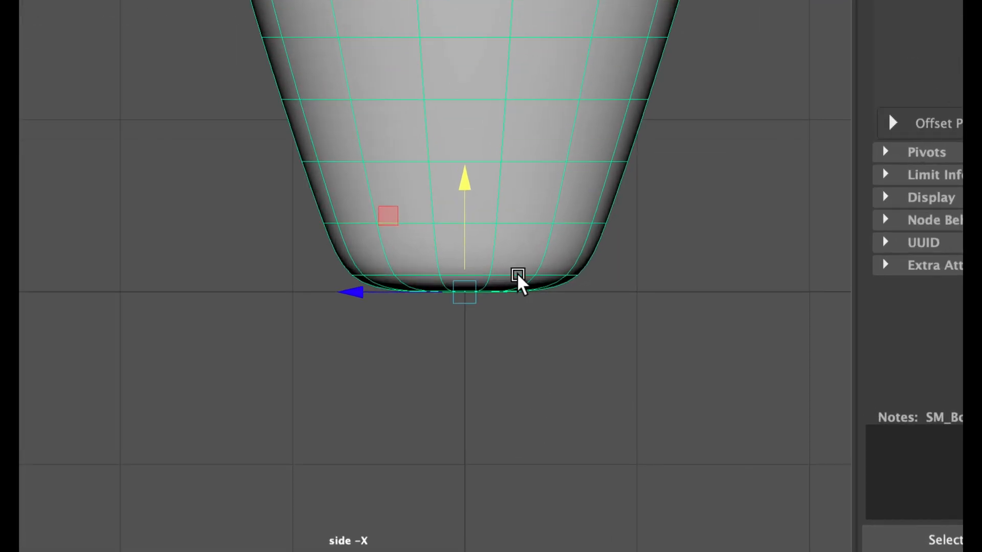
Step: Move the pin's pivot below its base, return it to the bottom of the mesh, and leave pivot editing
key(d)
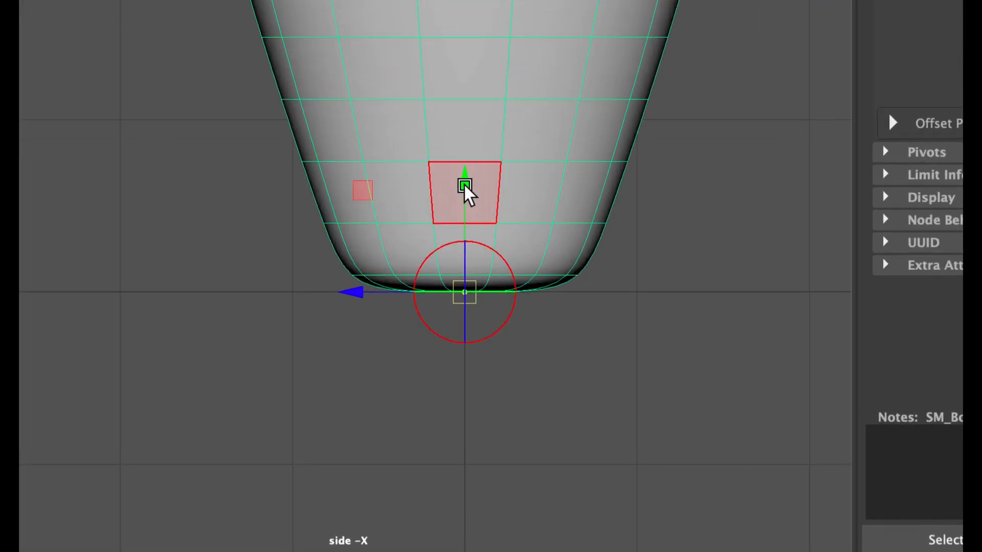
mouse_move(464, 186)
mouse_down()
mouse_move(467, 287)
mouse_move(467, 37)
mouse_move(471, 281)
mouse_move(458, 153)
mouse_move(455, 270)
mouse_move(455, 258)
mouse_up()
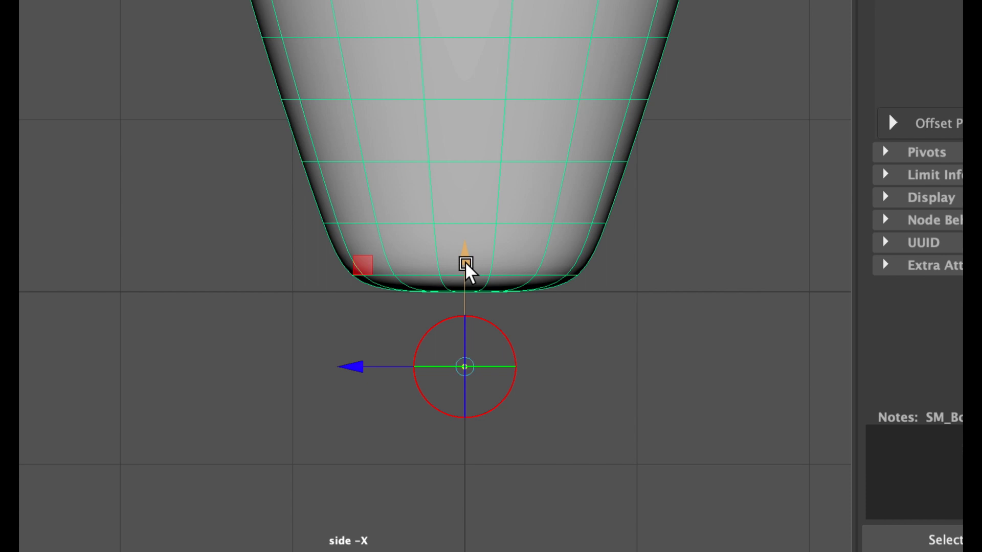
drag(463, 262, 455, 297)
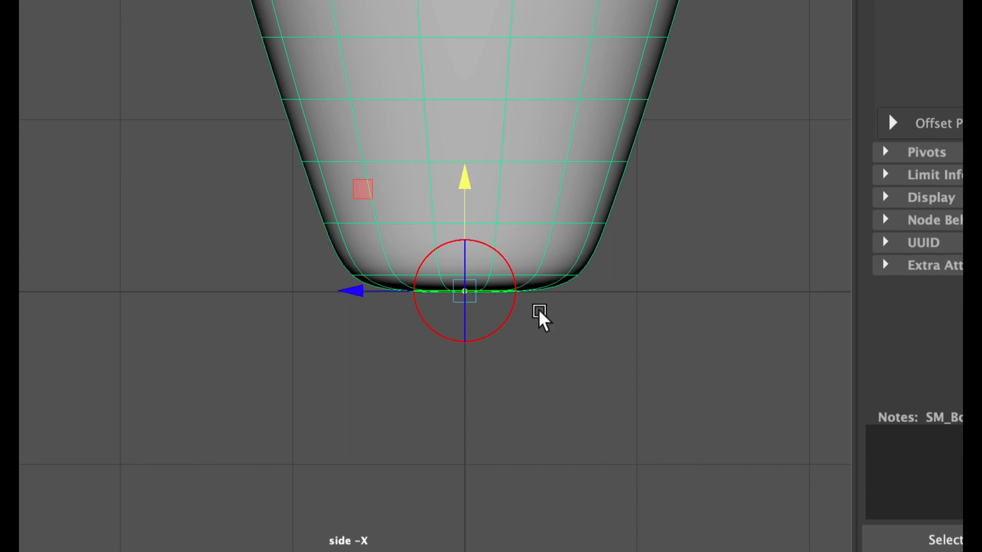
key(d)
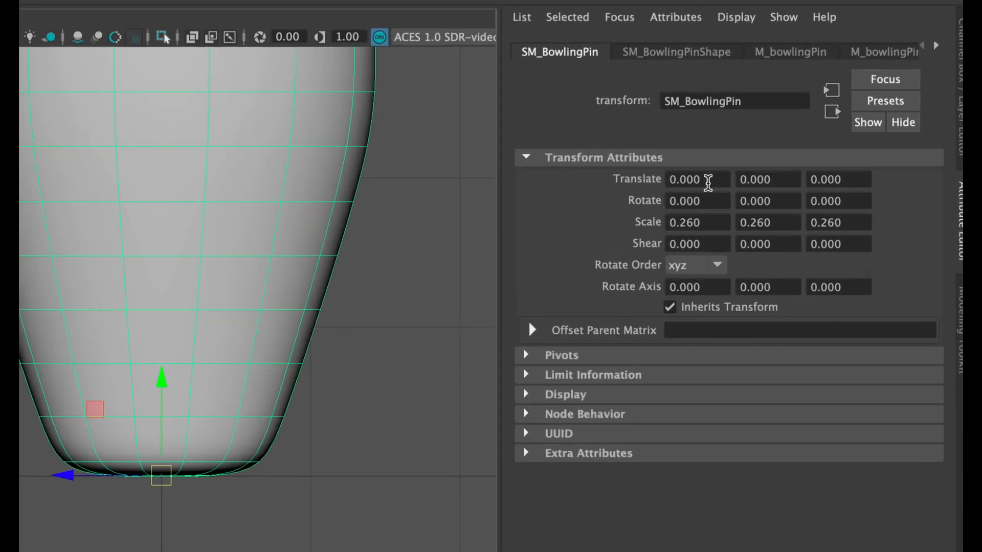
Step: Set the pin's Translate values to 0 on all three axes
drag(815, 186, 787, 189)
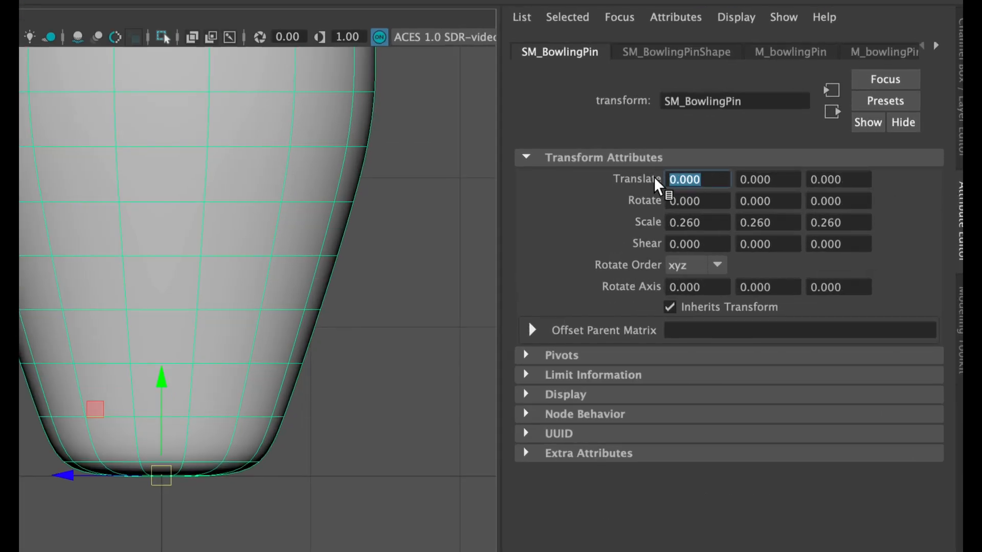
key(Tab)
text(0)
key(Tab)
text(0)
key(Tab)
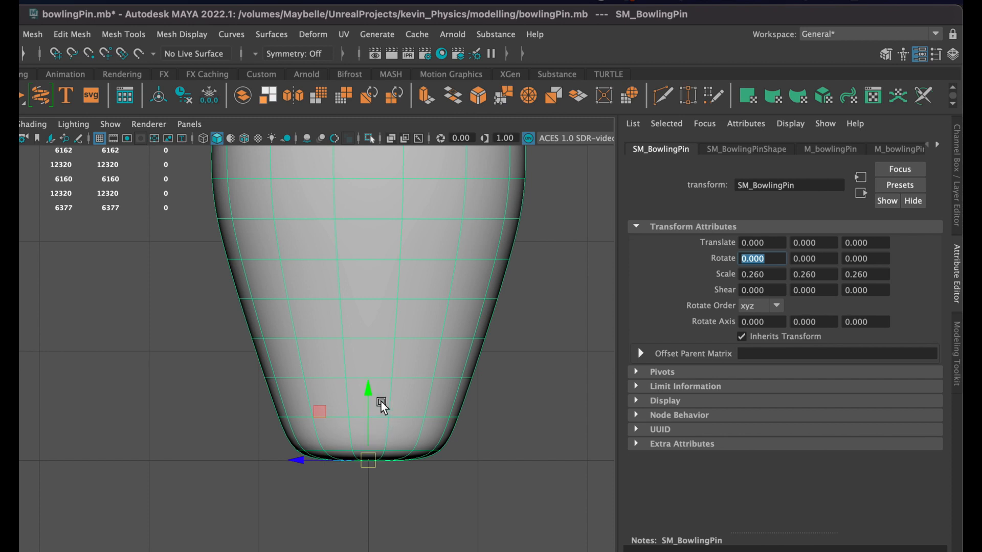
Step: Raise the pin to about 1.1 on the Y axis, and return it to the ground by setting Translate Y to 0
drag(160, 380, 157, 367)
drag(366, 383, 367, 273)
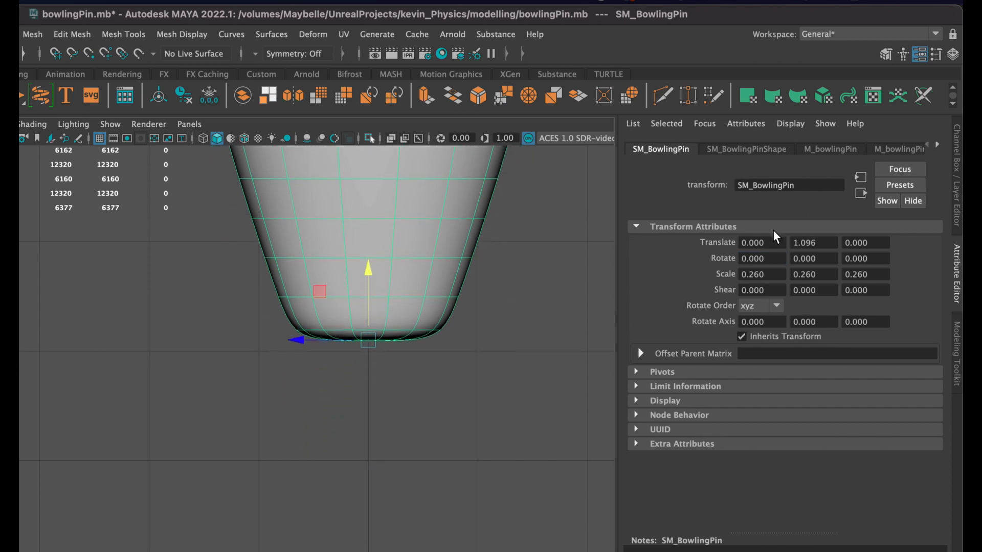
double_click(823, 242)
text(0)
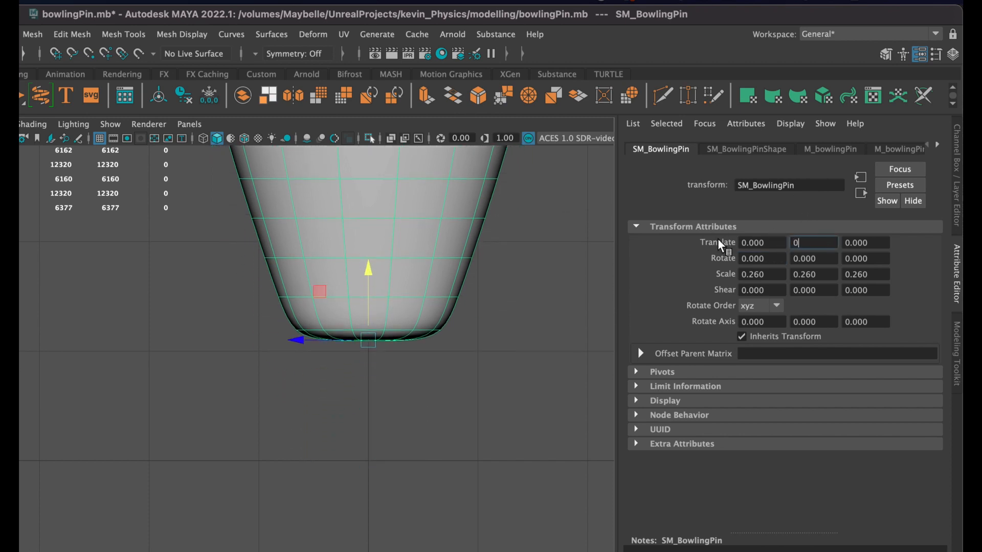
key(Return)
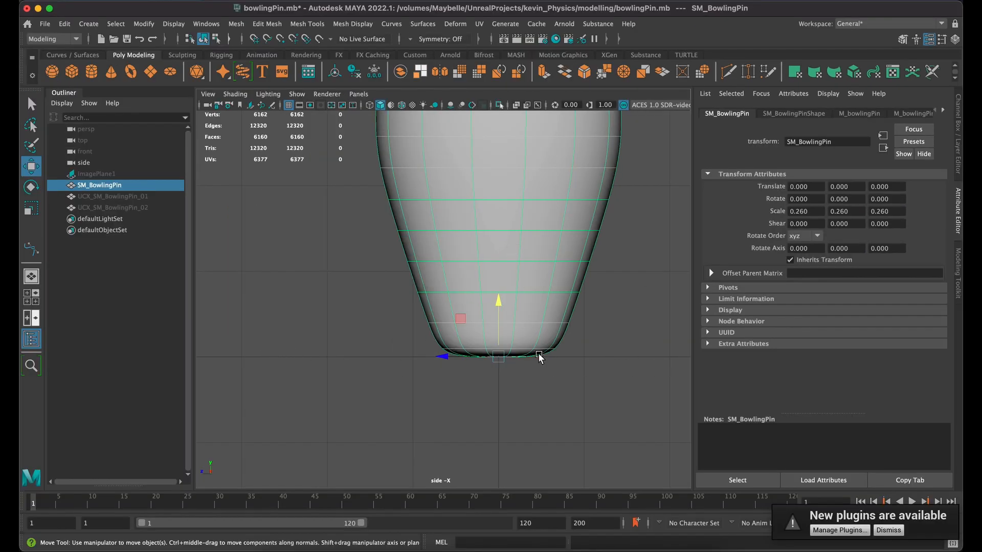
Step: Frame the pin and switch from the side view to the perspective view to examine the whole model on the grid
key(f)
key(space)
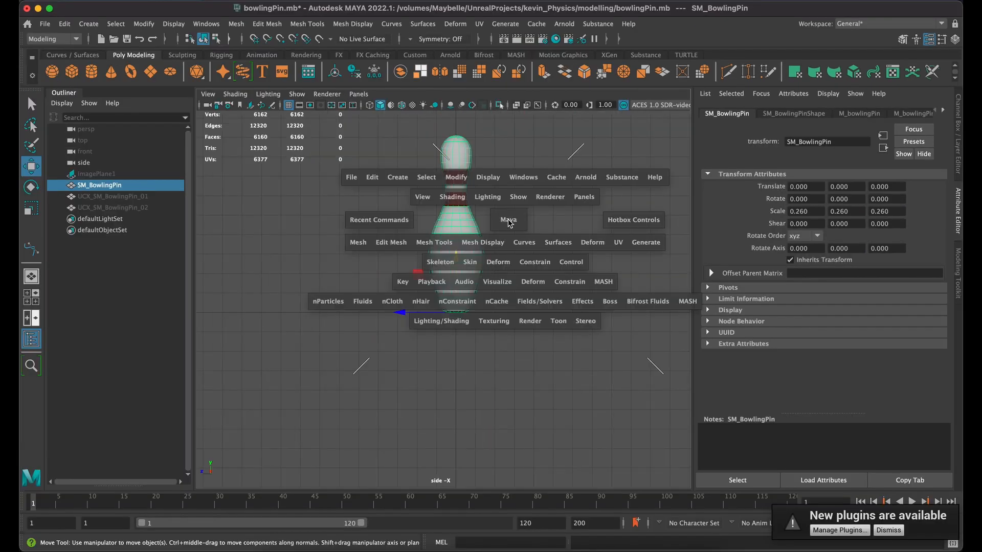
key(space)
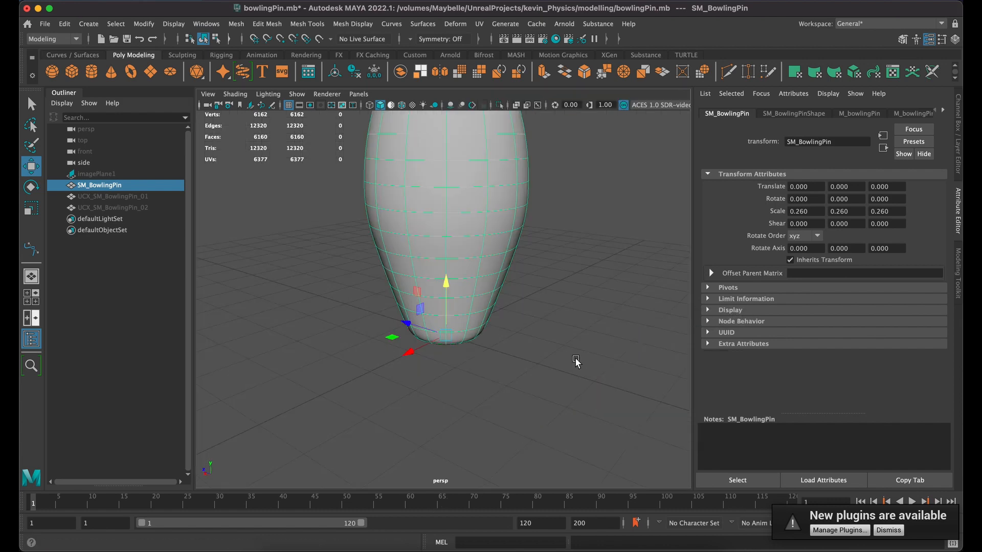
scroll(476, 275, down, 5)
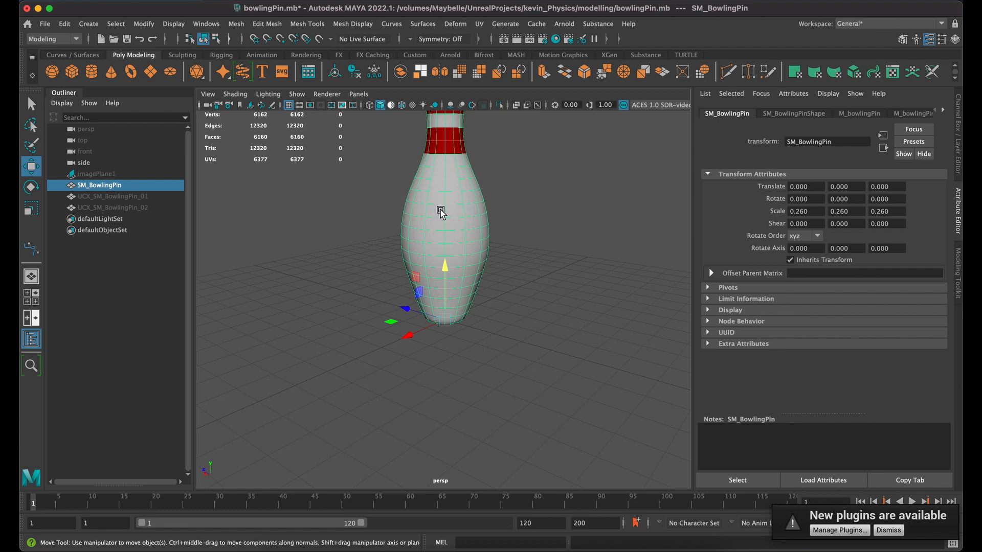
scroll(445, 220, down, 4)
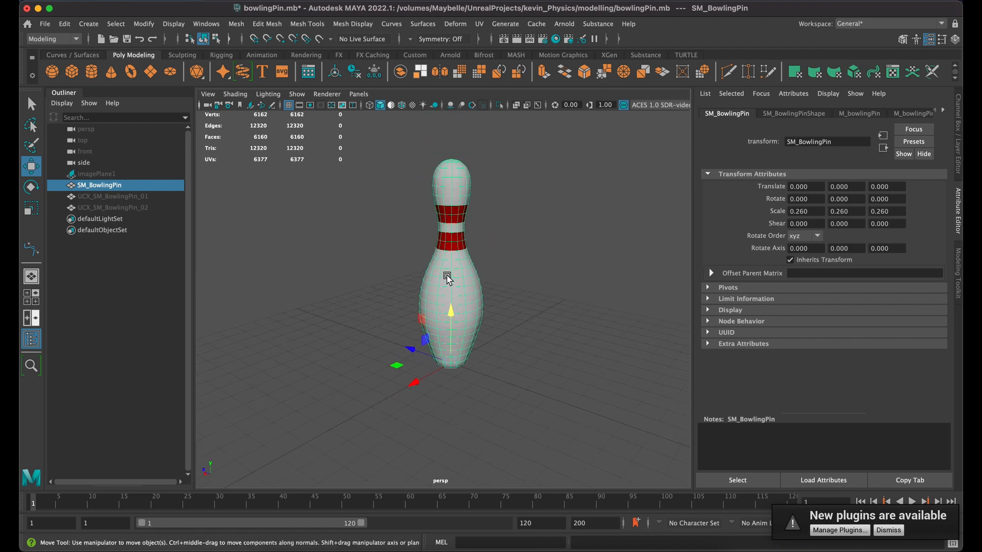
alt+drag(447, 279, 468, 289)
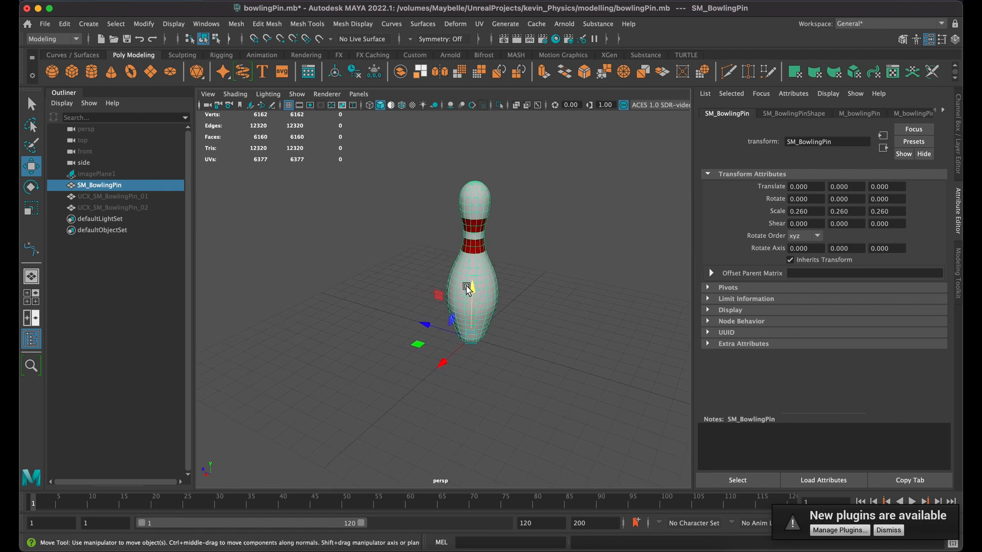
Step: Check the open Unreal project, return to Maya, and view the Send To Unreal options without choosing one
key(super+Tab)
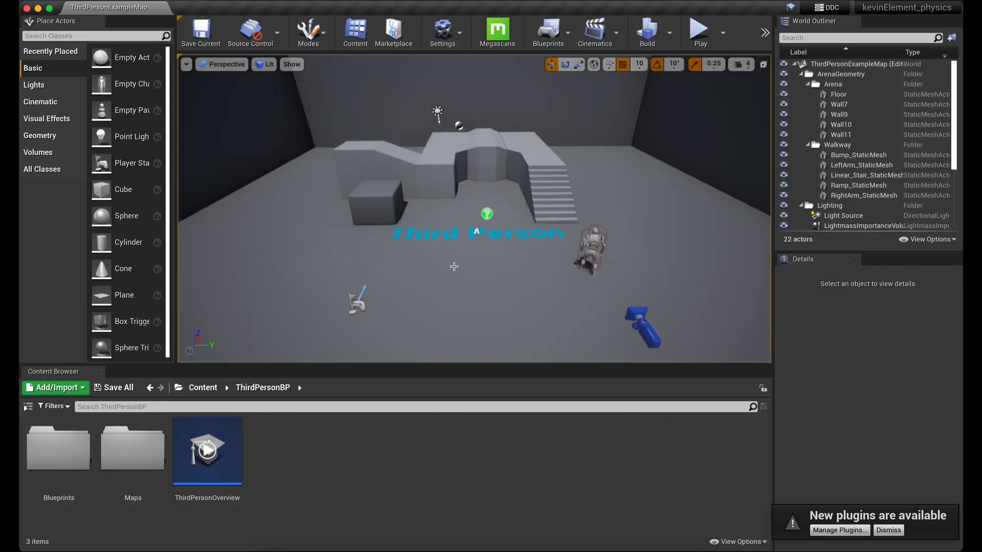
key(super+Tab)
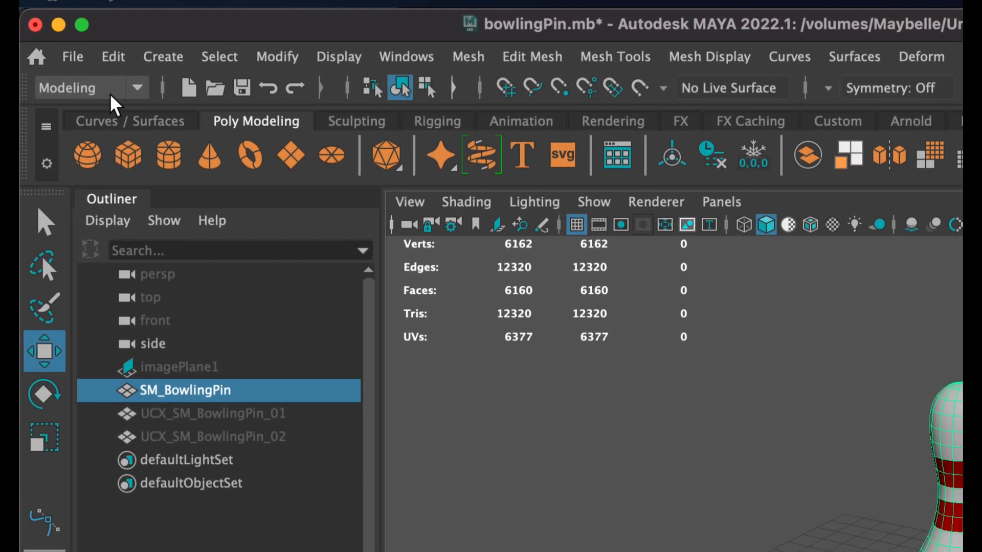
click(72, 56)
mouse_move(168, 423)
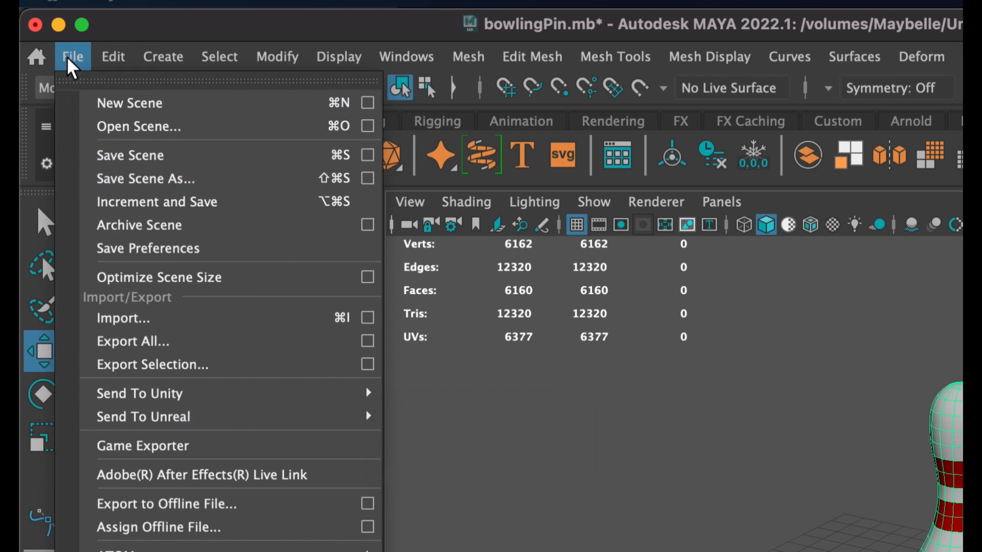
mouse_move(174, 416)
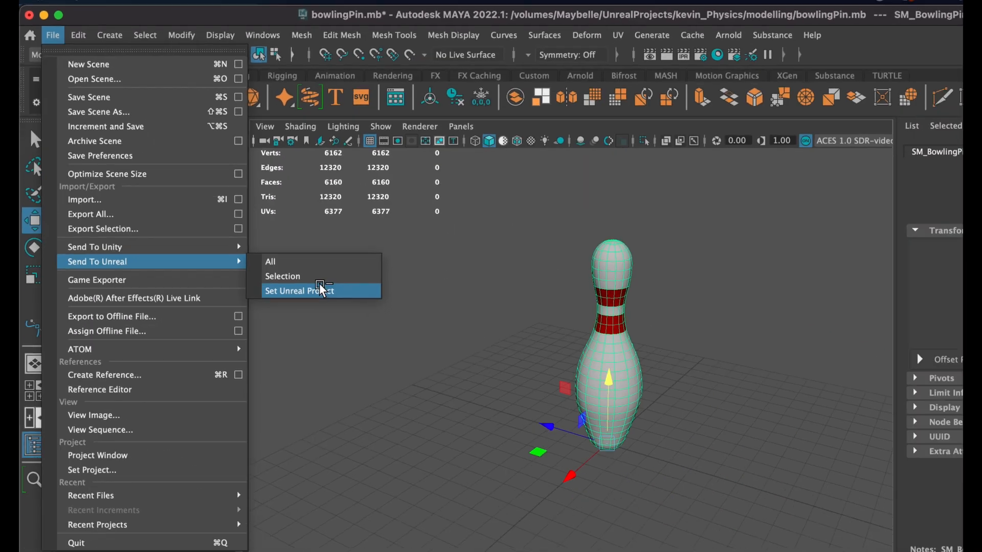
click(498, 464)
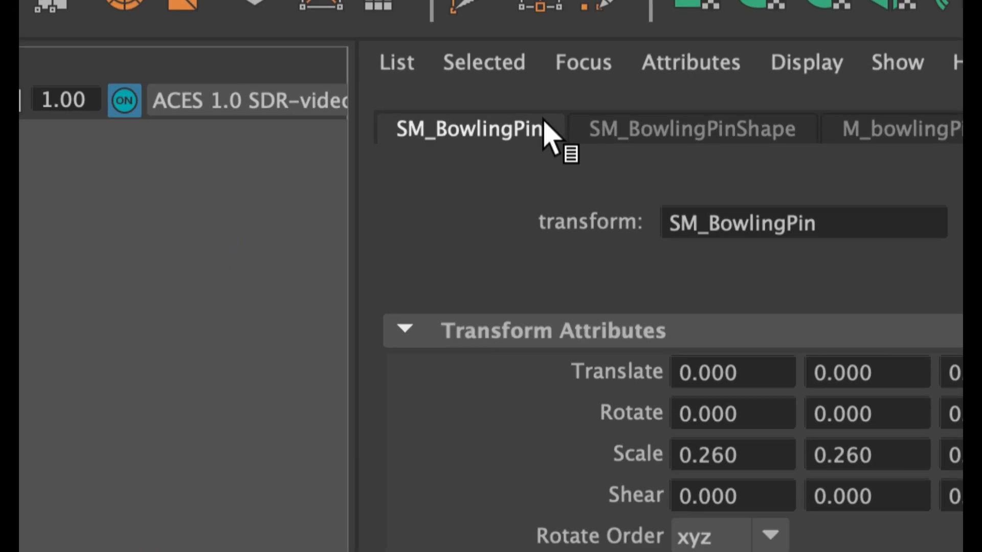
Step: Examine the pin's shape node and transform attributes, and bring the names of its assigned materials into view
click(581, 126)
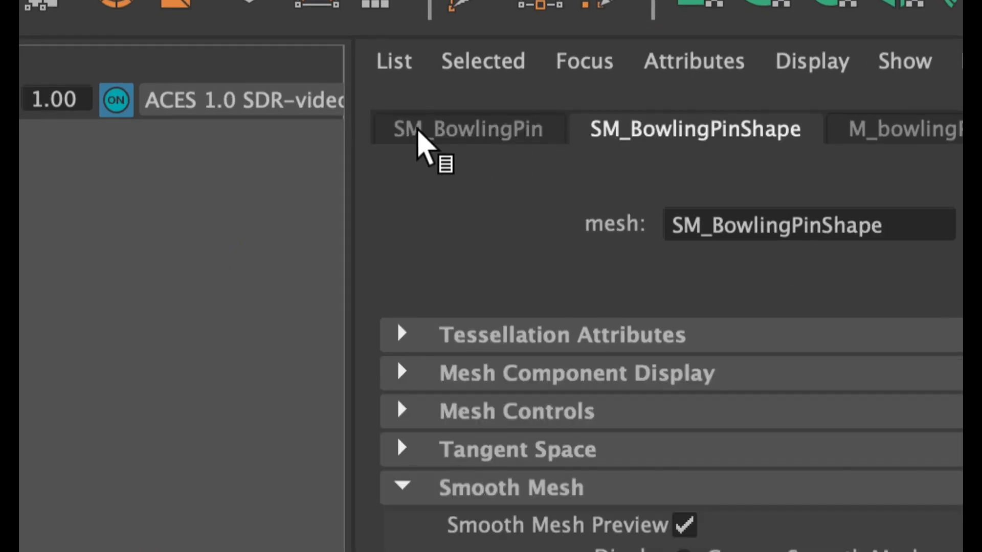
click(464, 126)
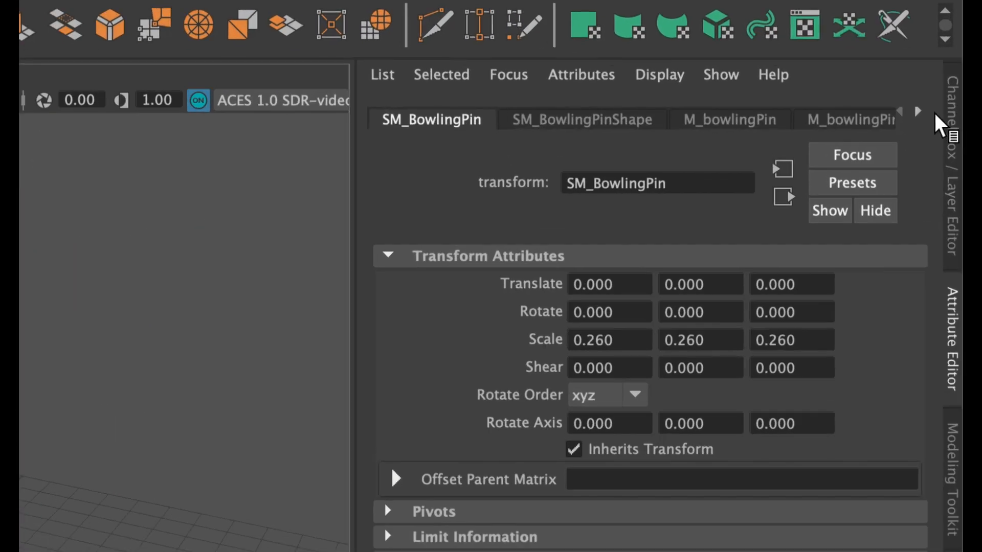
click(918, 111)
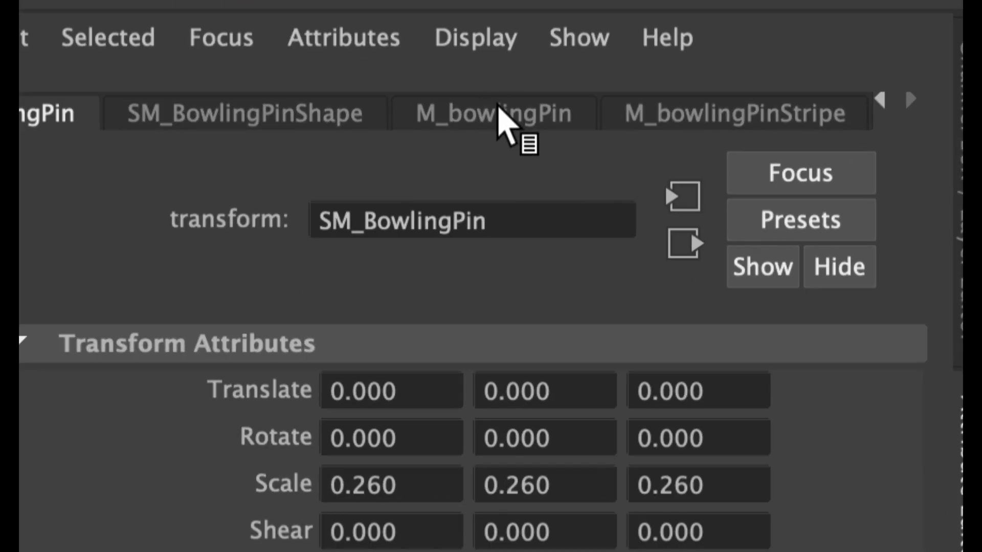
Step: Compare the pin's M_bowlingPin and M_bowlingPinStripe materials, ending on the name of M_bowlingPin
click(498, 108)
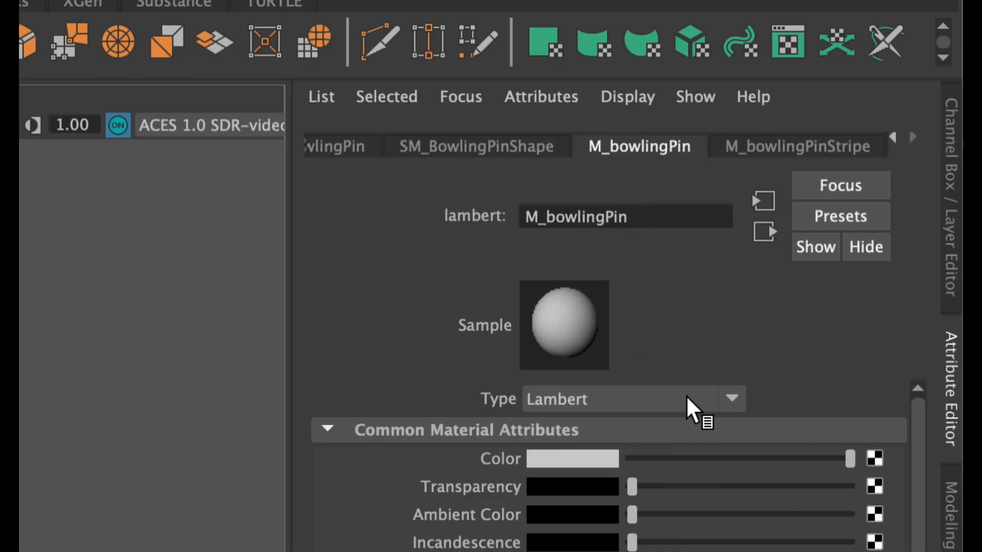
click(764, 147)
click(649, 149)
click(757, 148)
click(645, 149)
click(778, 145)
click(646, 146)
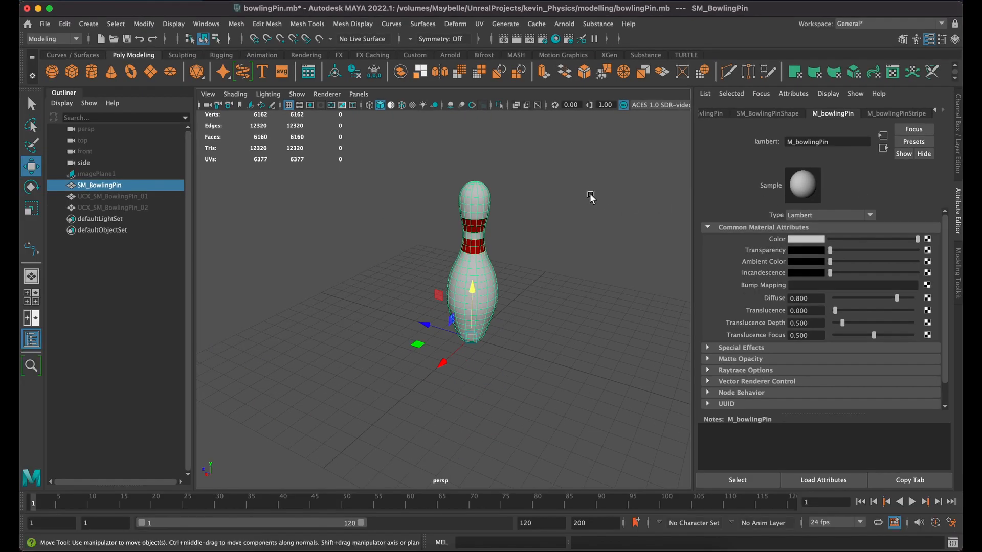
click(904, 114)
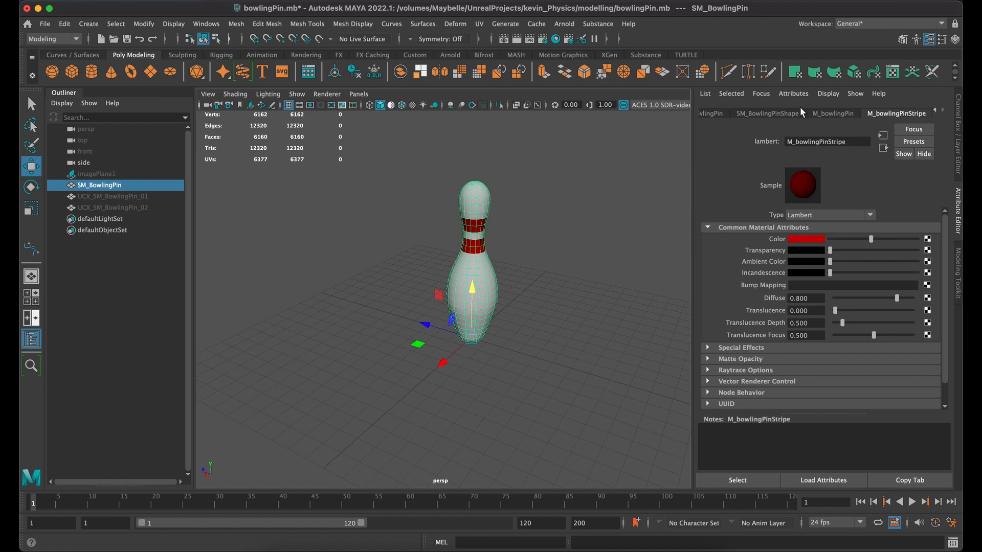
click(837, 114)
click(873, 115)
click(821, 114)
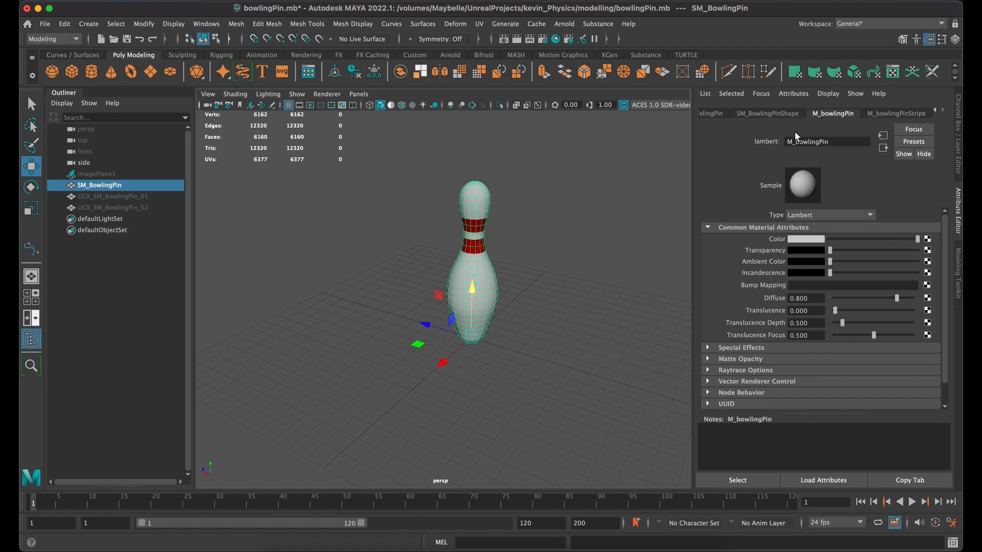
click(889, 118)
click(841, 117)
click(891, 120)
click(823, 116)
click(890, 118)
click(833, 117)
ctrl+middle_drag(565, 277, 548, 318)
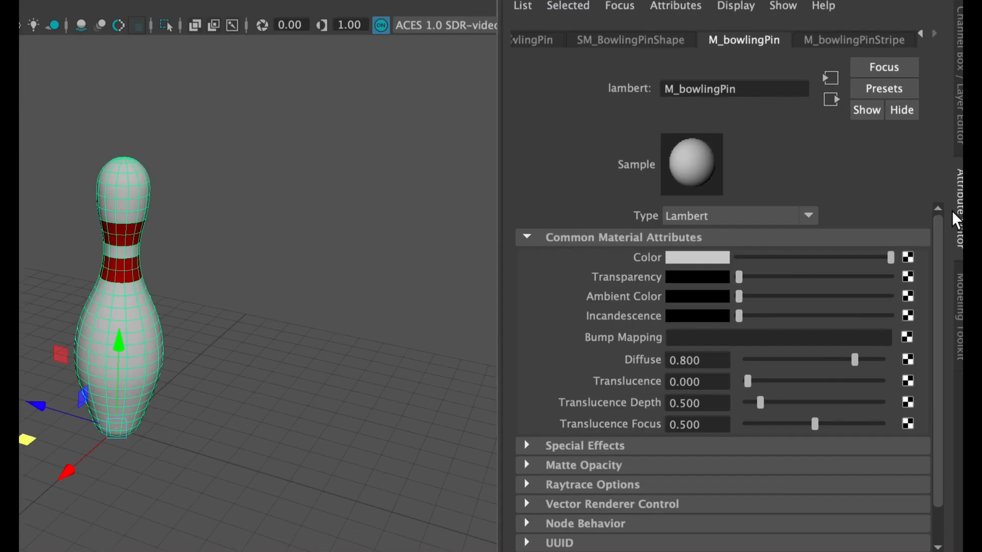
double_click(686, 90)
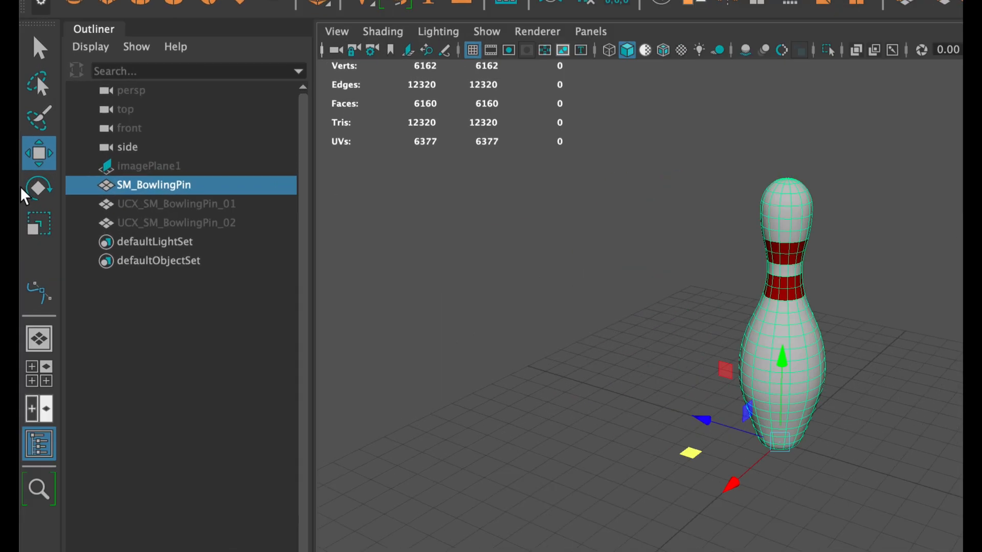
Step: Rename the pin mesh SM_bowlingPin with a lowercase b, and select the pin again
double_click(150, 187)
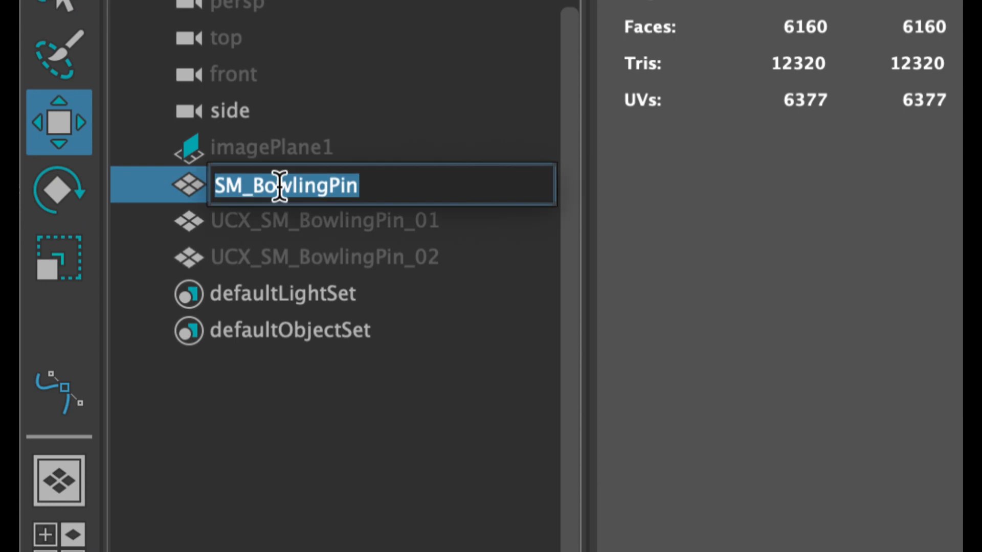
click(265, 186)
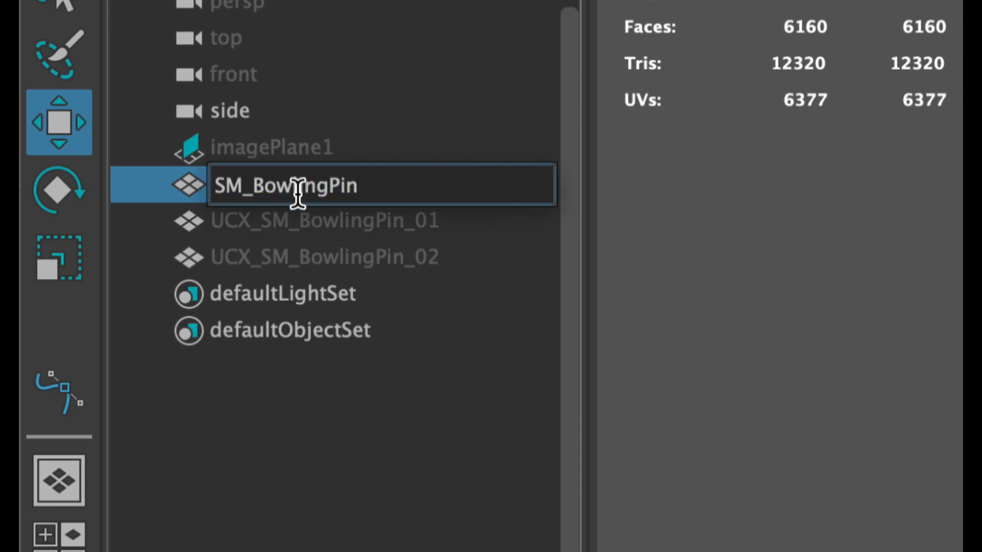
key(BackSpace)
text(B)
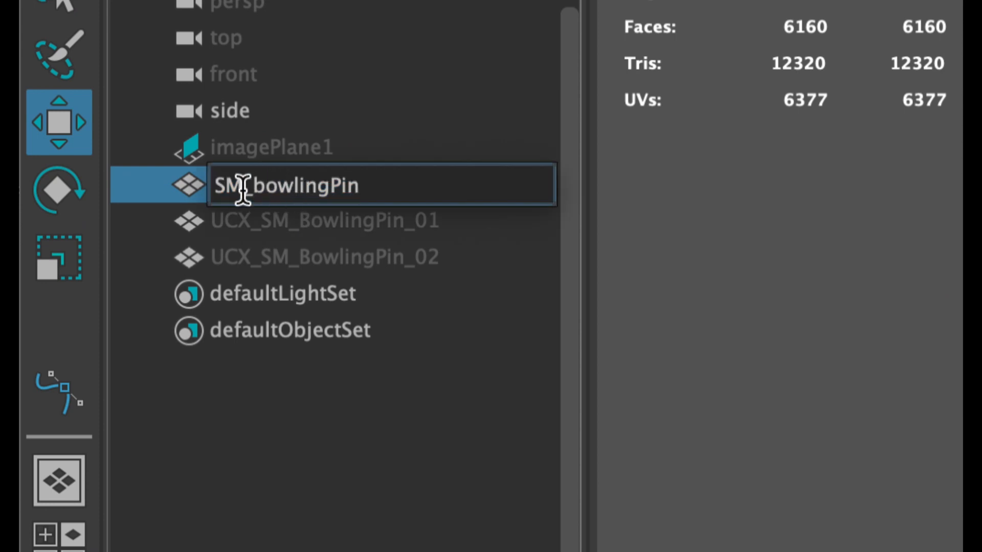
key(BackSpace)
text(b)
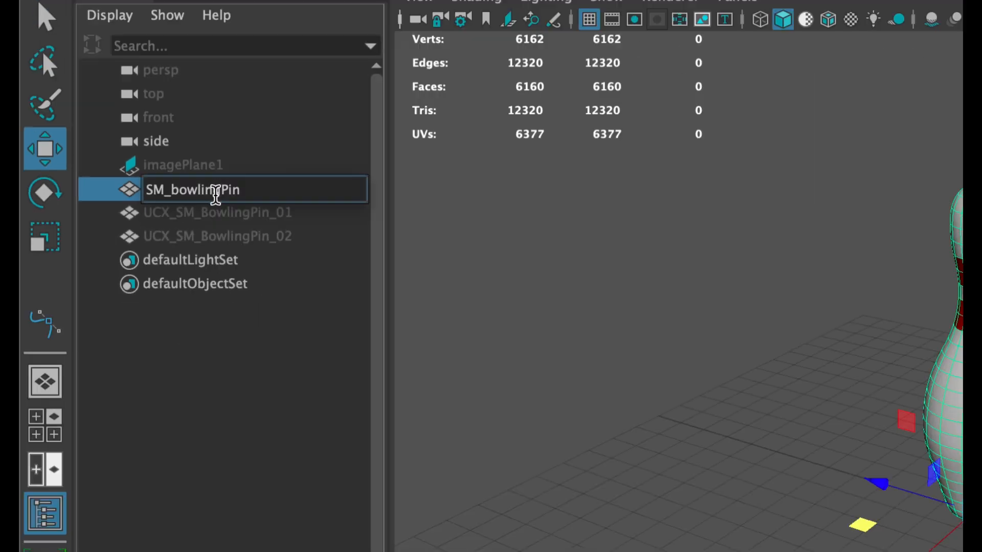
drag(354, 183, 174, 190)
click(273, 190)
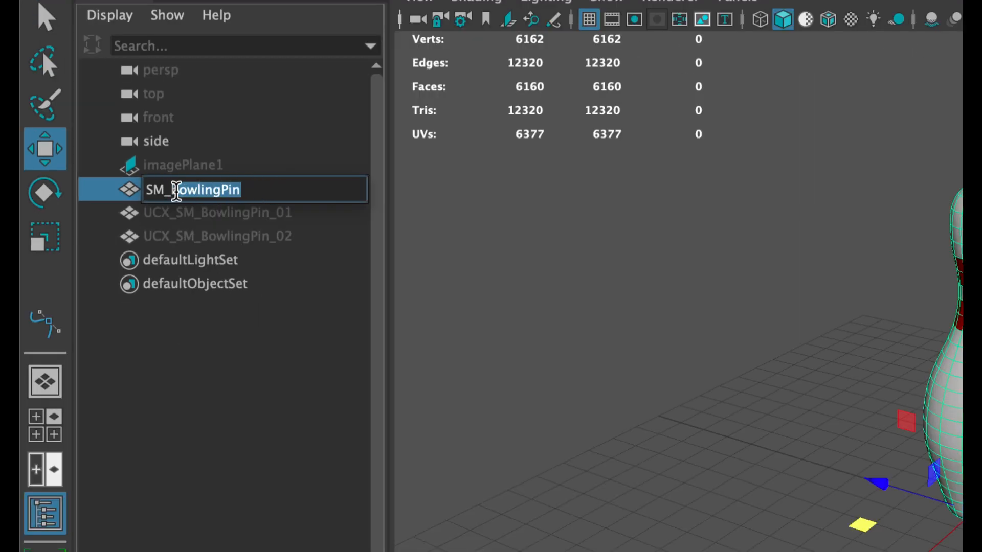
click(181, 191)
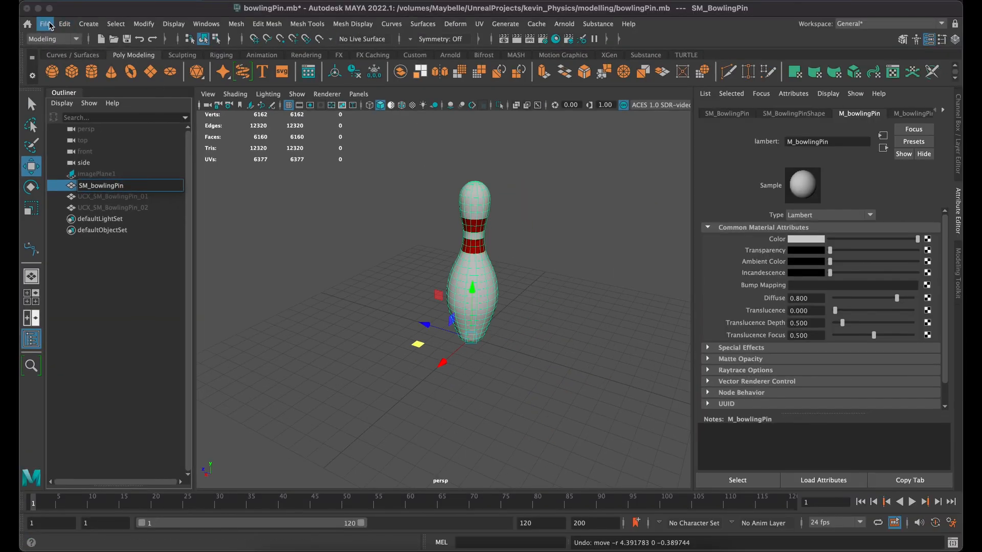
click(430, 280)
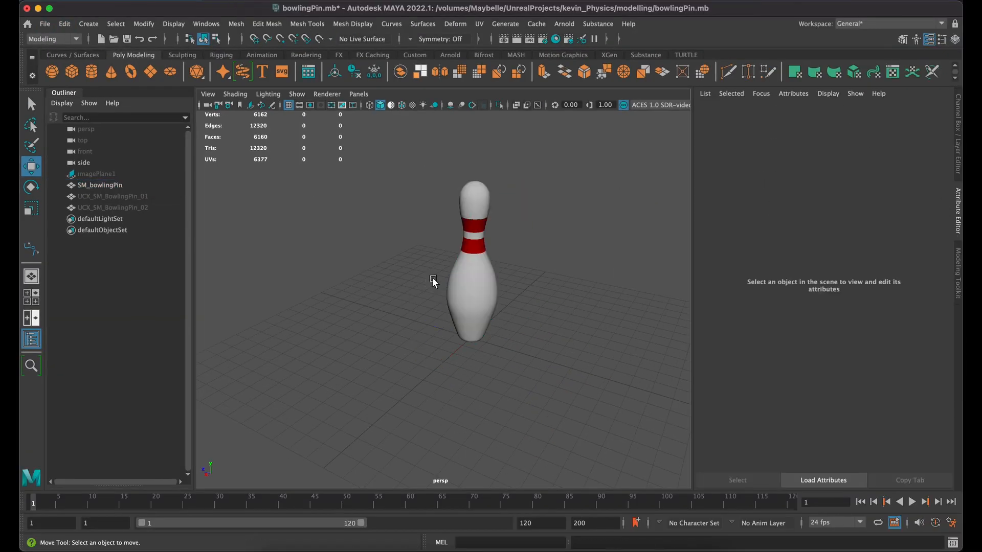
click(459, 275)
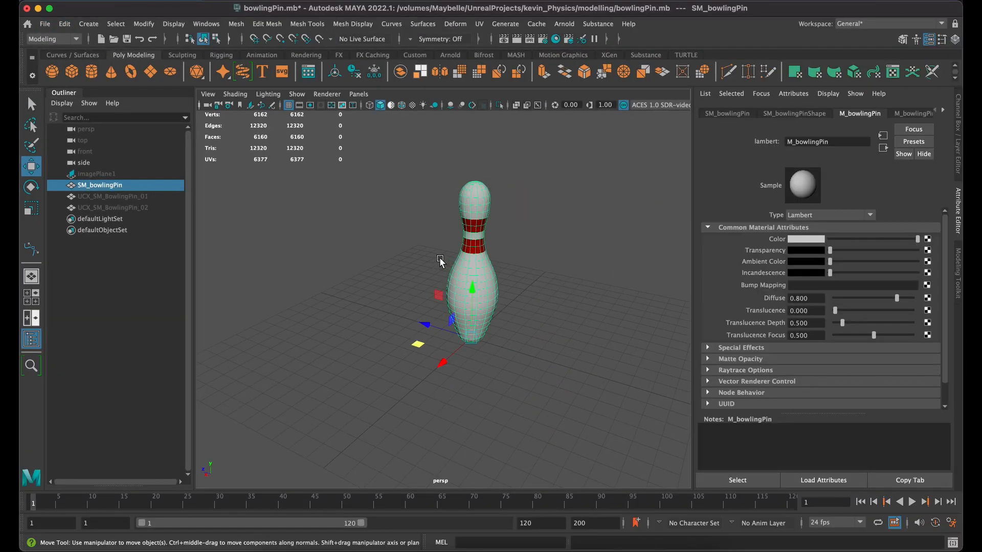
Step: Open the Set Unreal Project file browser for choosing where the pin's FBX assets are sent
click(45, 24)
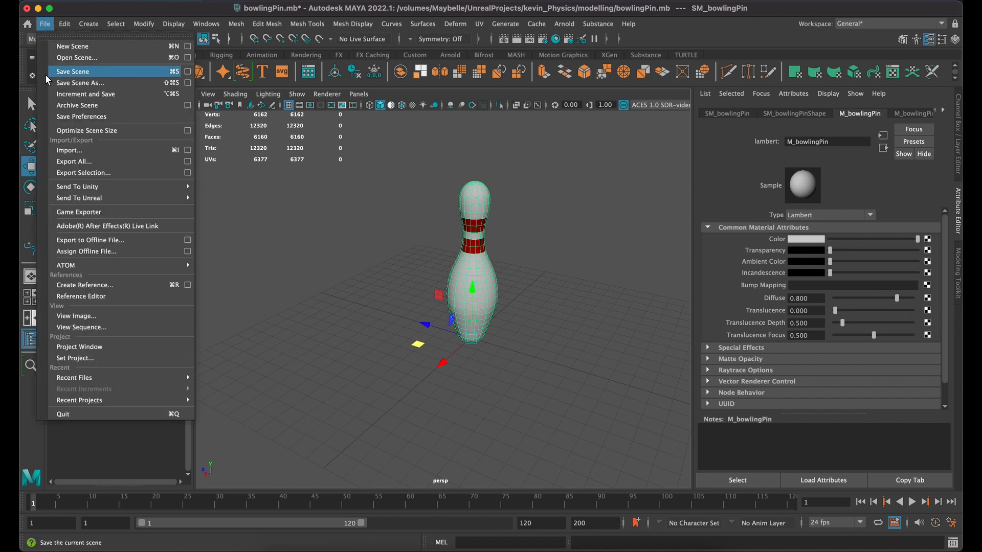
mouse_move(73, 198)
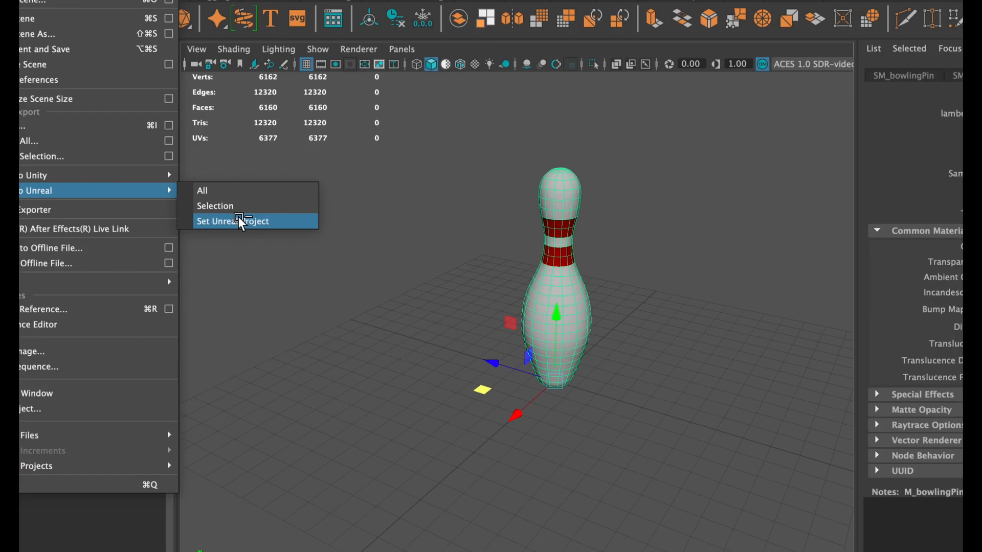
click(257, 224)
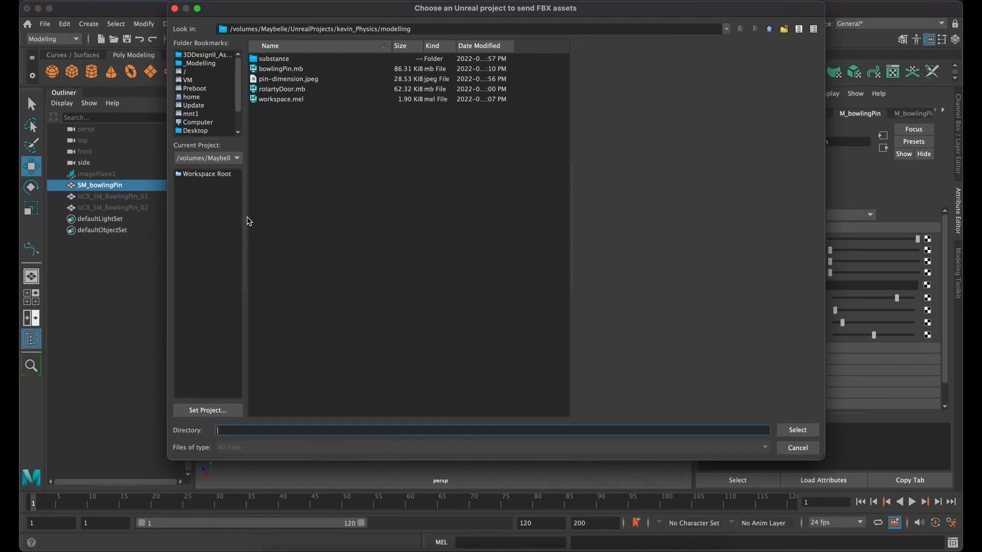
Step: Switch to the Unreal Editor and save everything in the project
key(super+Tab)
click(125, 2)
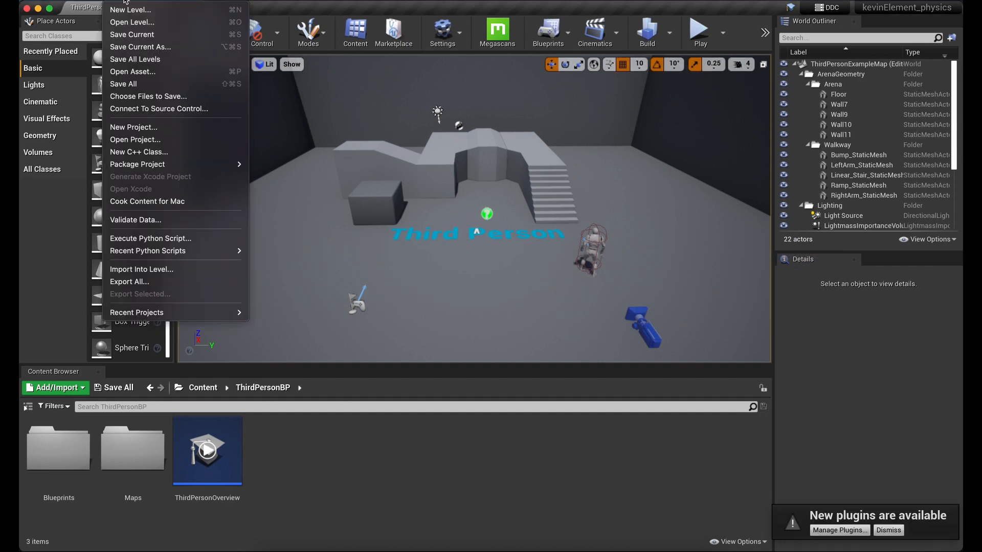
click(141, 84)
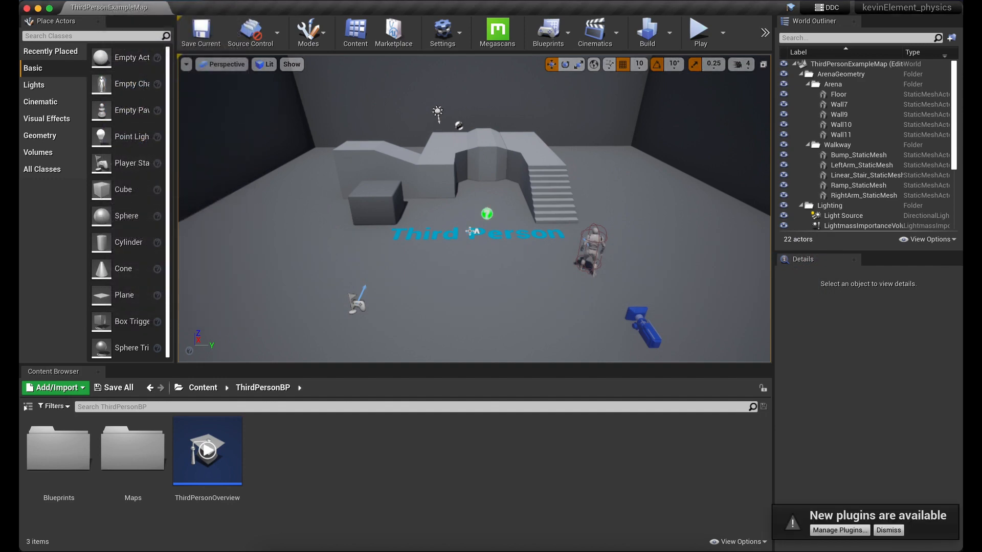
Step: Switch to Finder, close the window showing the Turtle folder, and leave Finder
key(super+Tab)
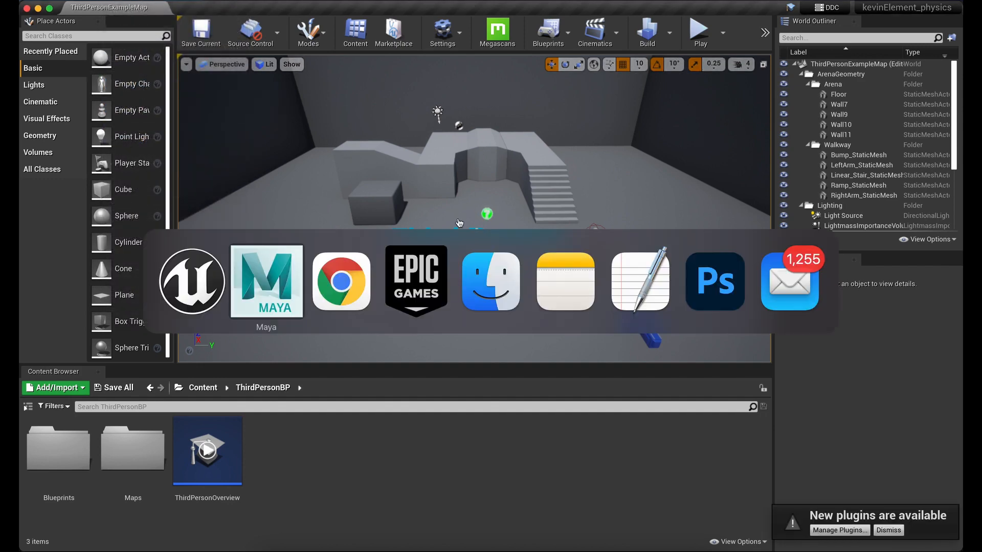
key(super+Tab)
key(super+Tab)
key(super+Tab)
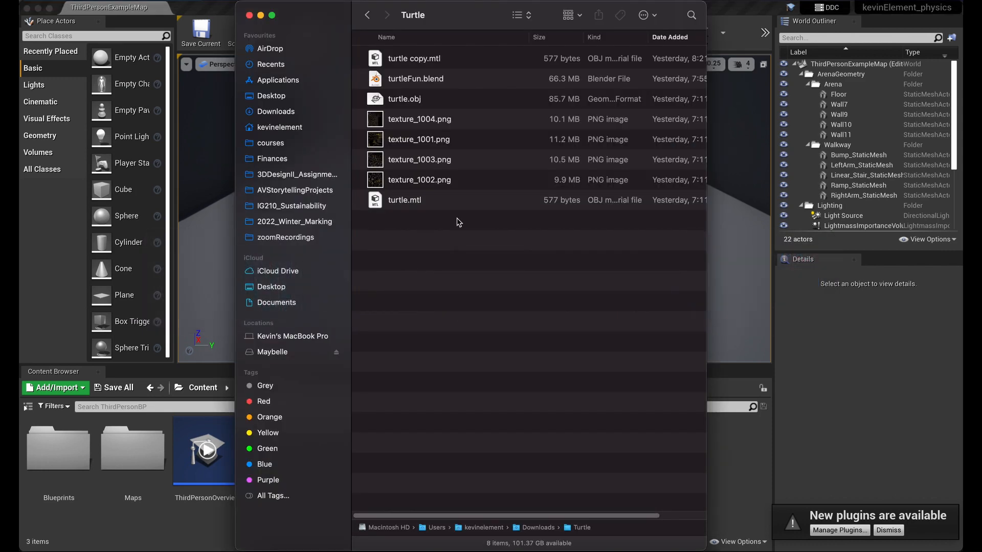
click(249, 15)
key(super+Tab)
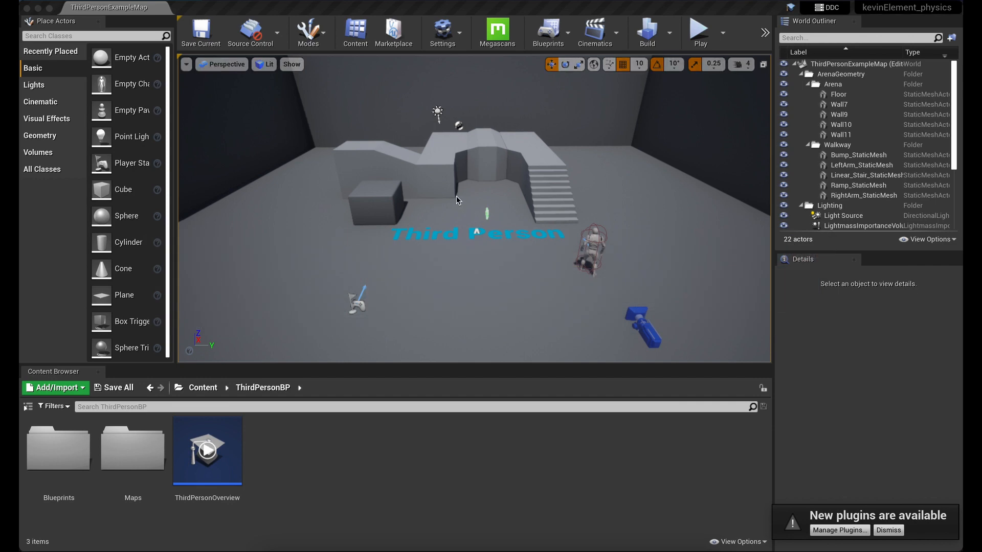
Step: Switch to Finder and open the UnrealProjects folder on the Maybelle drive
key(super+Tab)
key(super+Tab)
key(super+Tab)
key(super+Tab)
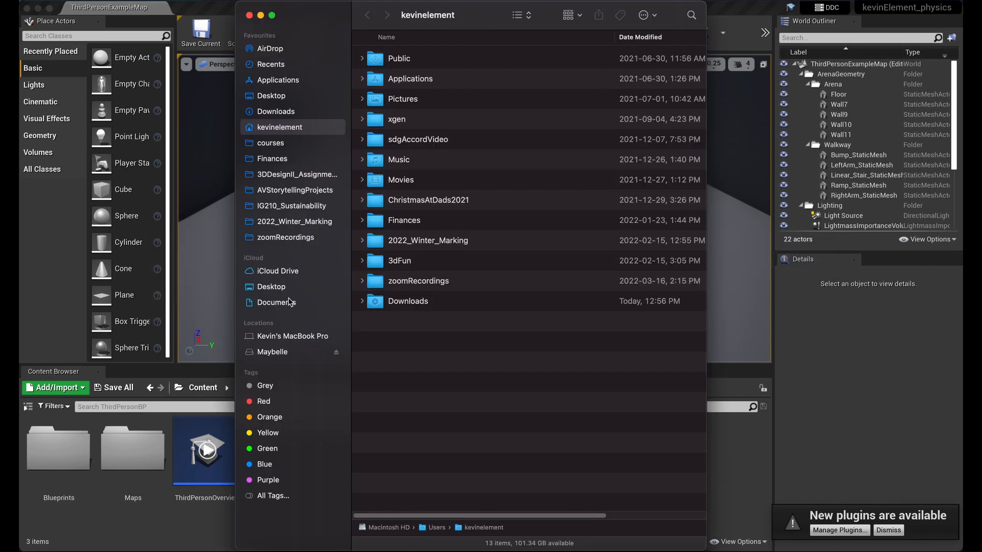
click(290, 352)
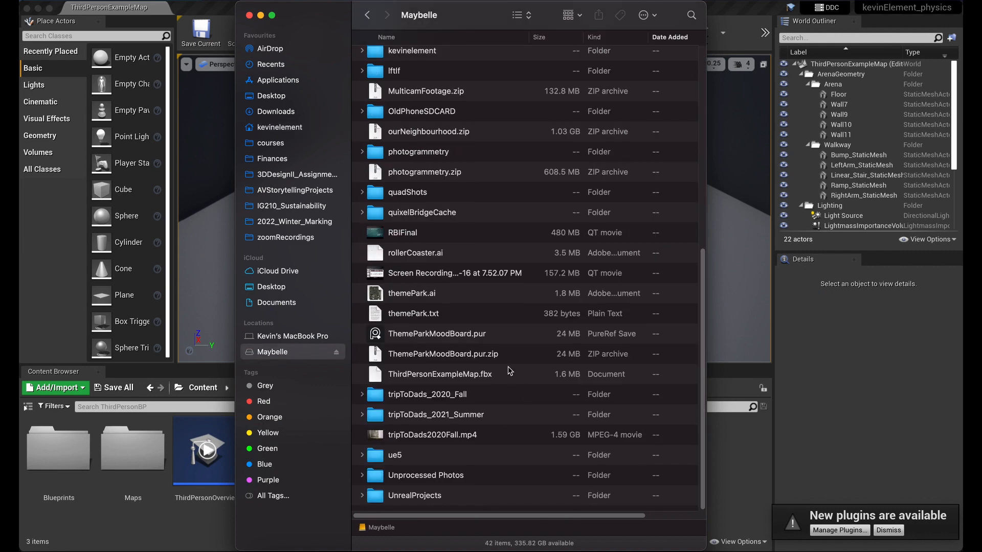
scroll(509, 370, up, 10)
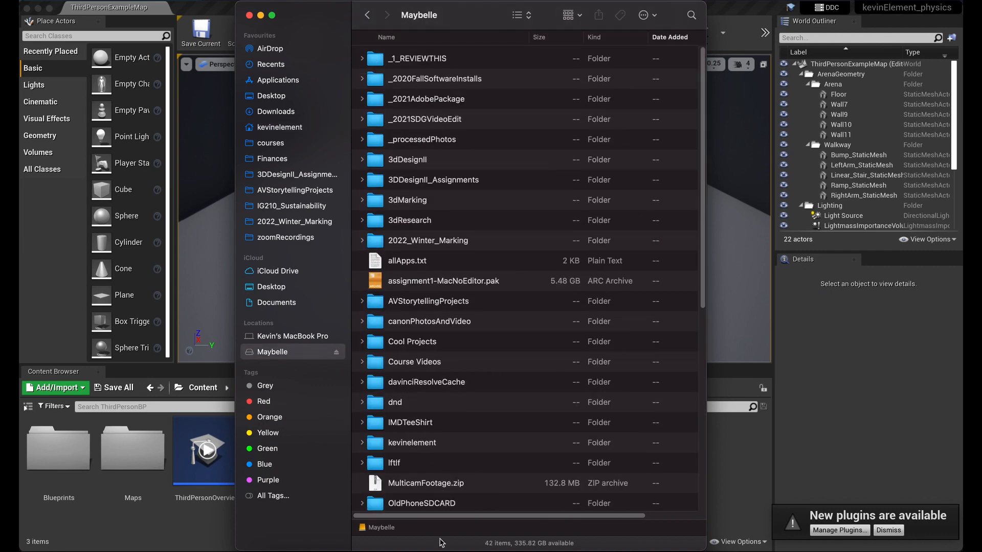
scroll(415, 421, down, 10)
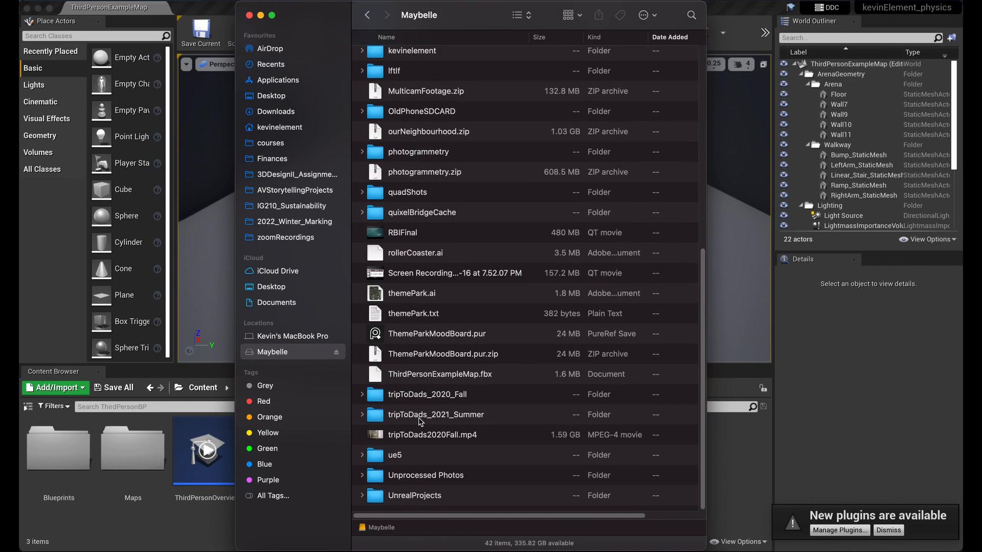
double_click(427, 499)
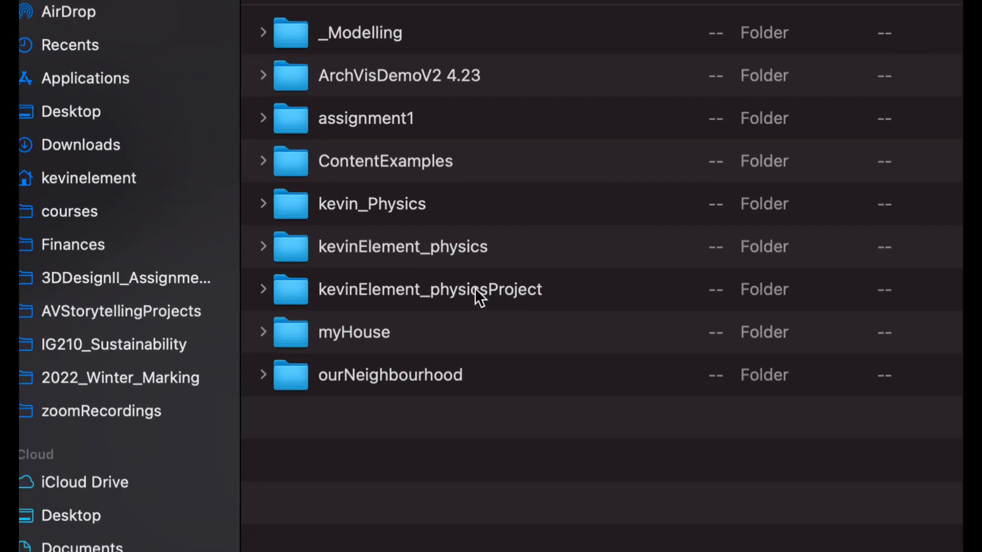
Step: Expand the folder of the project open in Unreal to examine its contents, and return to the Unreal Editor
click(475, 287)
click(395, 249)
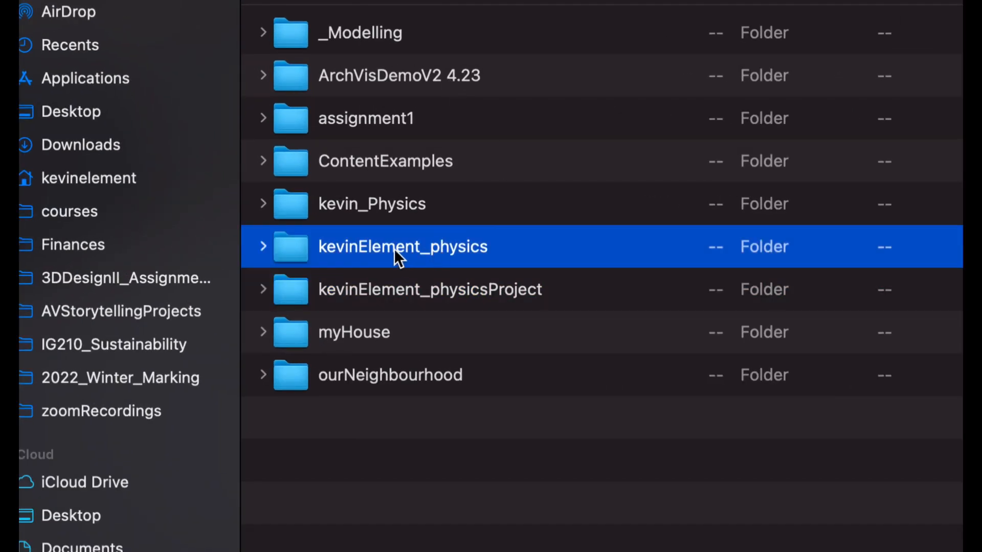
click(264, 246)
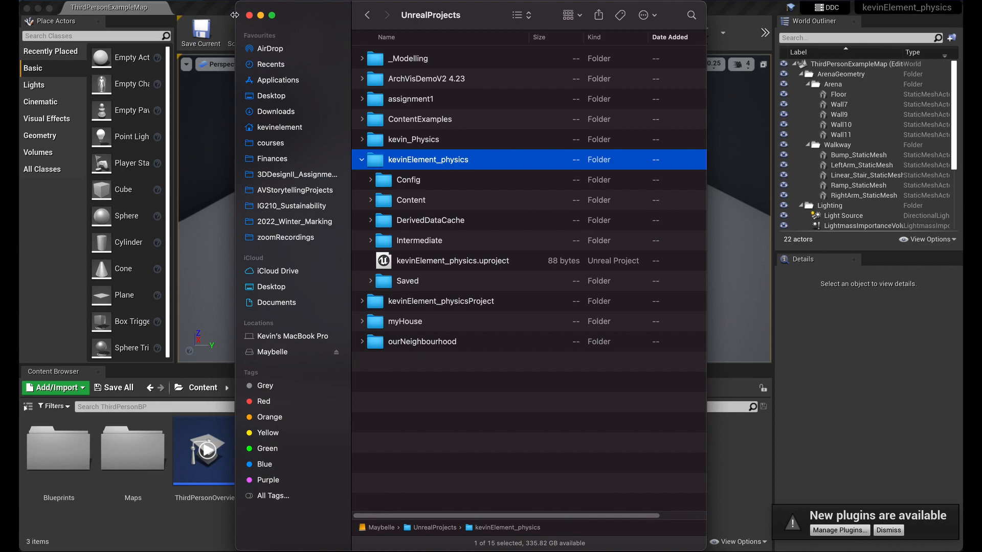
click(224, 10)
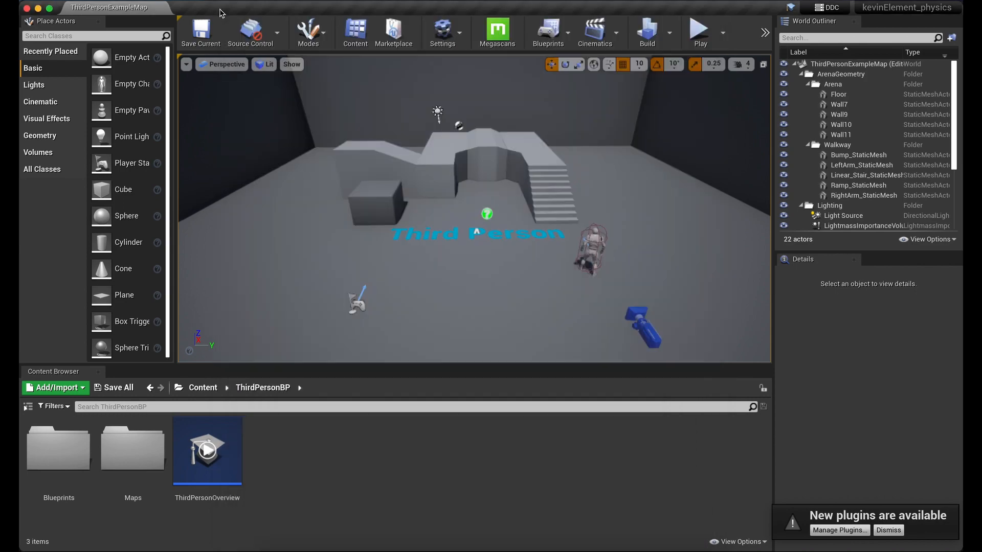
Step: Switch to Maya, close the open project file browser, and reopen the Set Unreal Project browser
key(super+Tab)
key(super+Tab)
key(super+Tab)
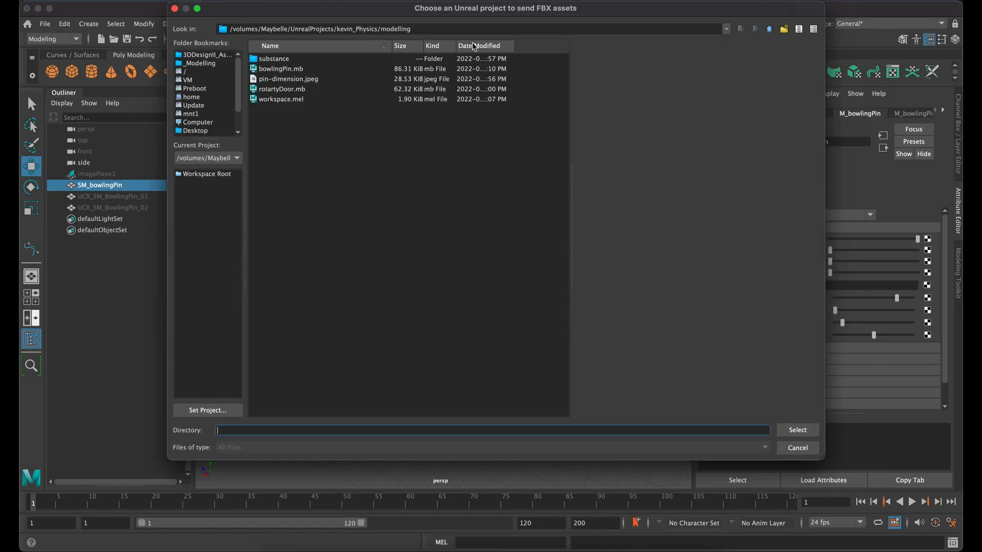
click(174, 8)
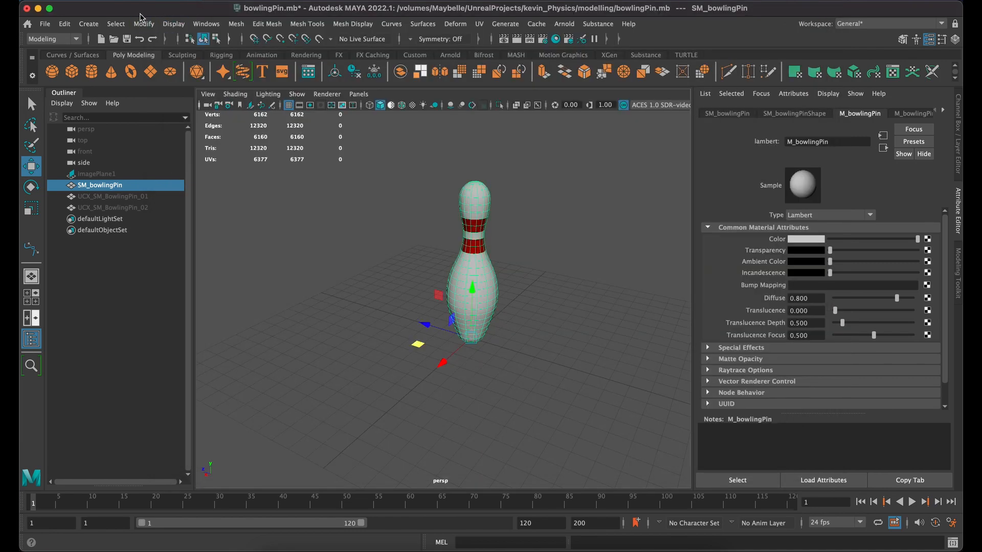
click(46, 24)
mouse_move(112, 199)
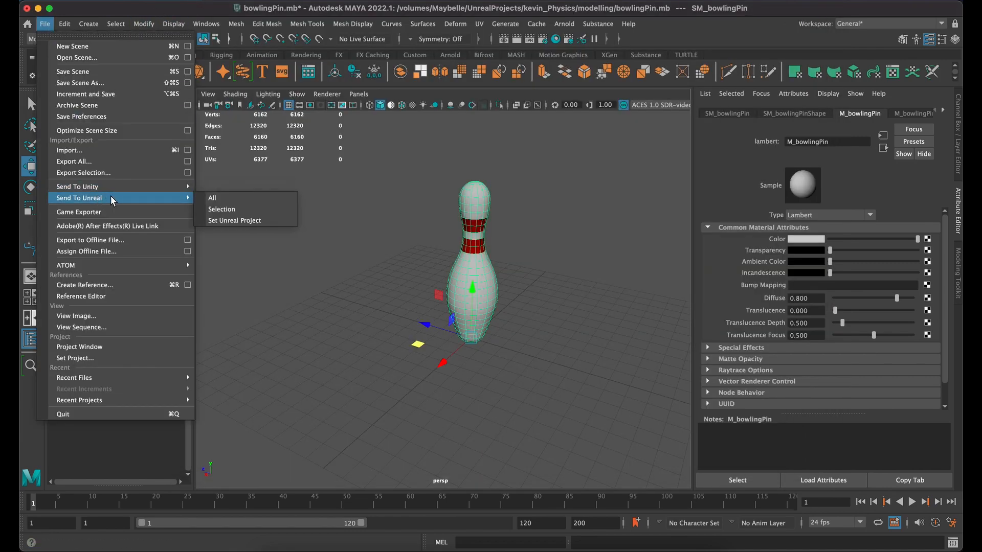
click(245, 221)
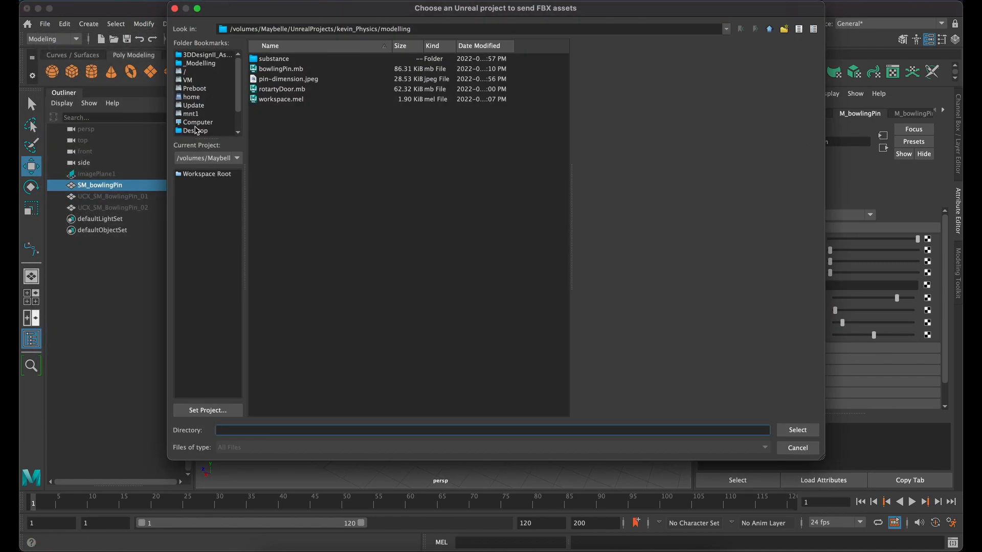
Step: Browse to the open Unreal project's folder in /volumes/Maybelle/UnrealProjects and create a new folder inside it, keeping the default name
scroll(199, 112, down, 3)
scroll(204, 87, up, 3)
click(204, 72)
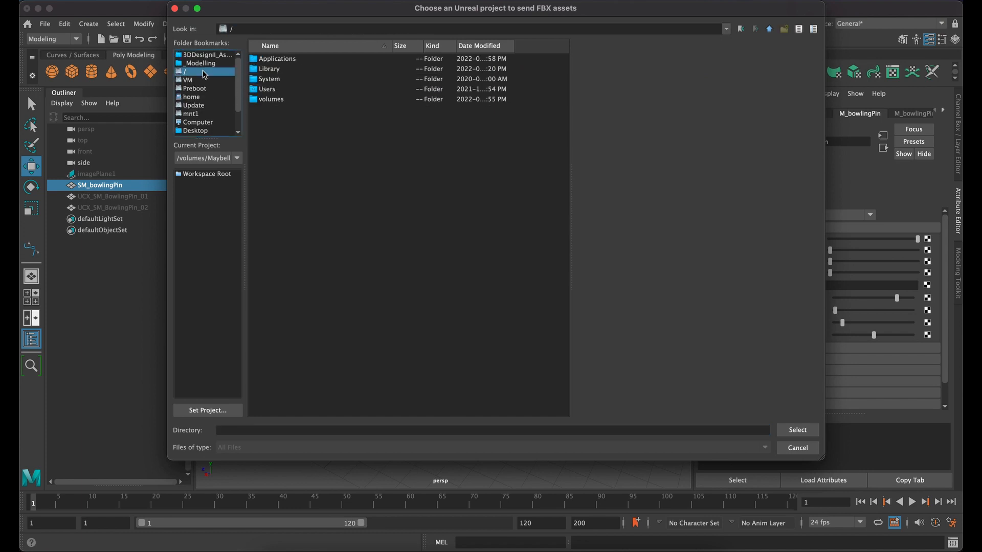
double_click(261, 100)
double_click(266, 70)
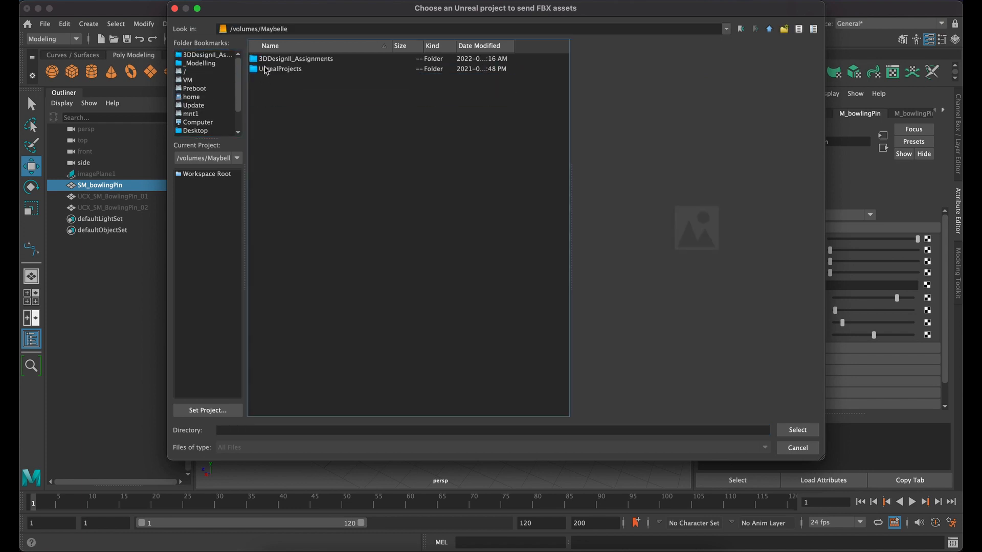
double_click(281, 332)
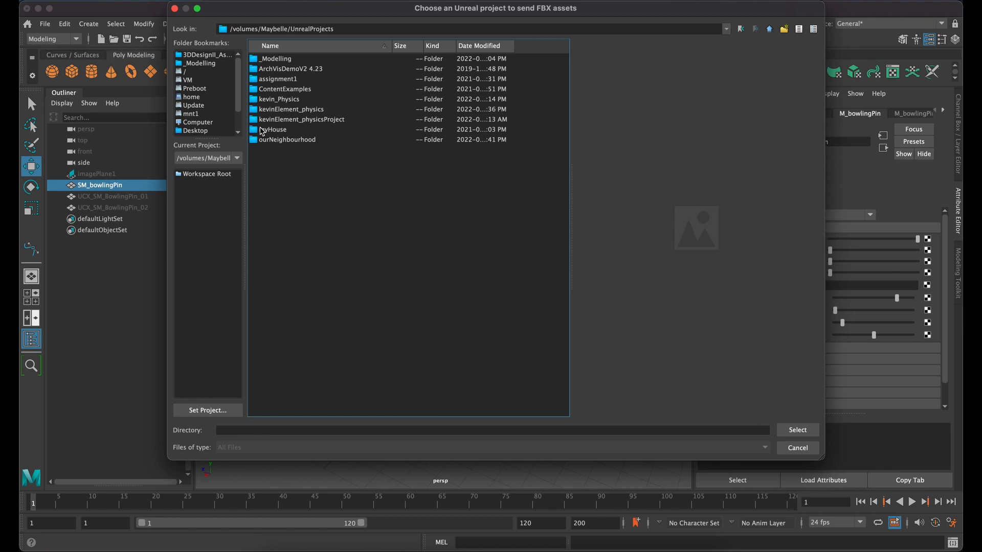
double_click(277, 110)
click(277, 112)
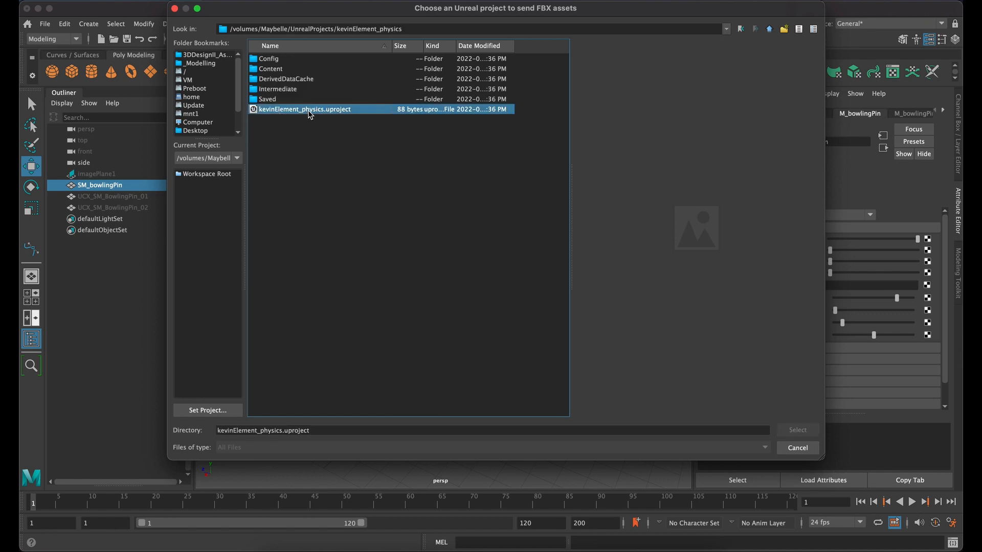
click(787, 30)
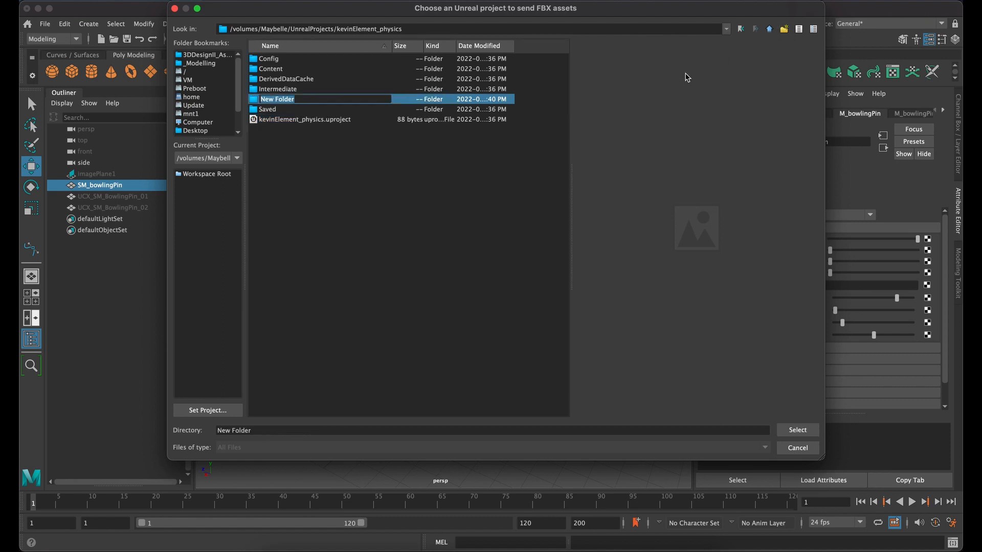
click(537, 135)
Step: Go back up to UnrealProjects and set the open Unreal project's folder as the destination for FBX assets
click(768, 30)
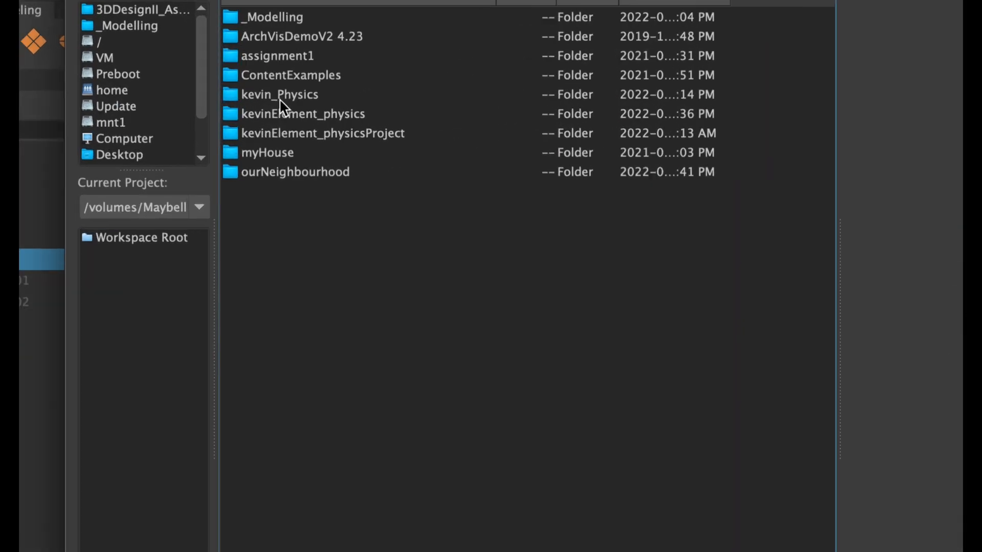
click(319, 115)
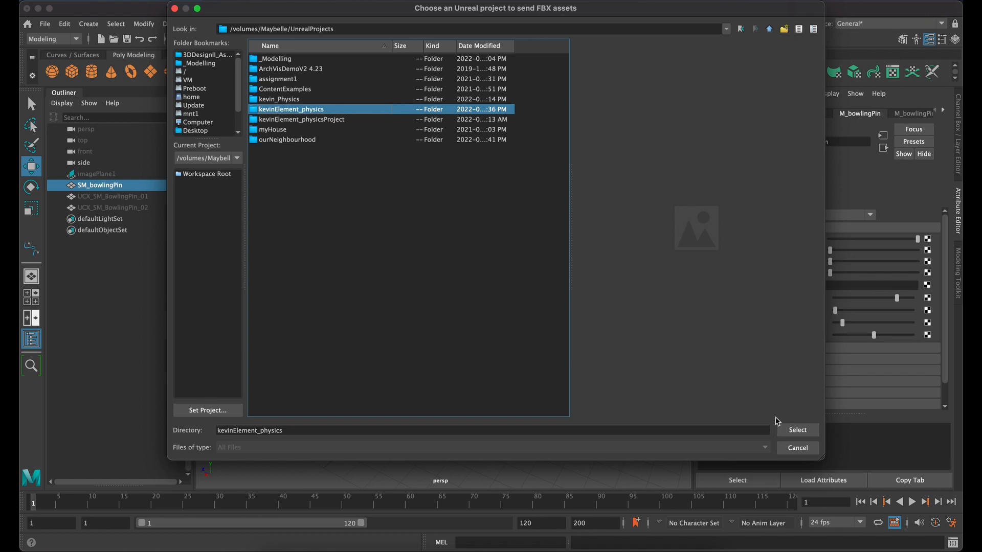
click(796, 430)
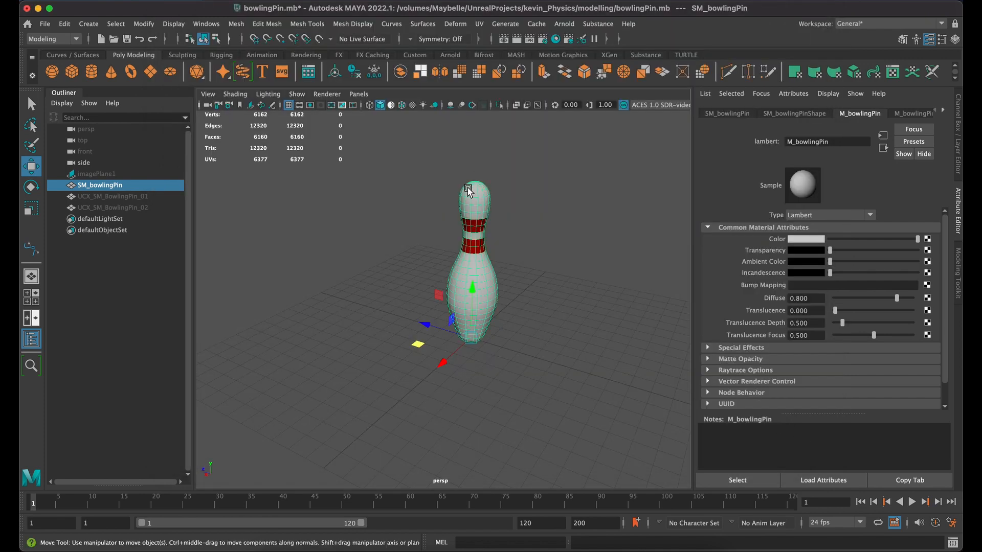
Step: Switch to Finder to check the project folder's uproject file, and return to Maya
key(super+Tab)
key(super+space)
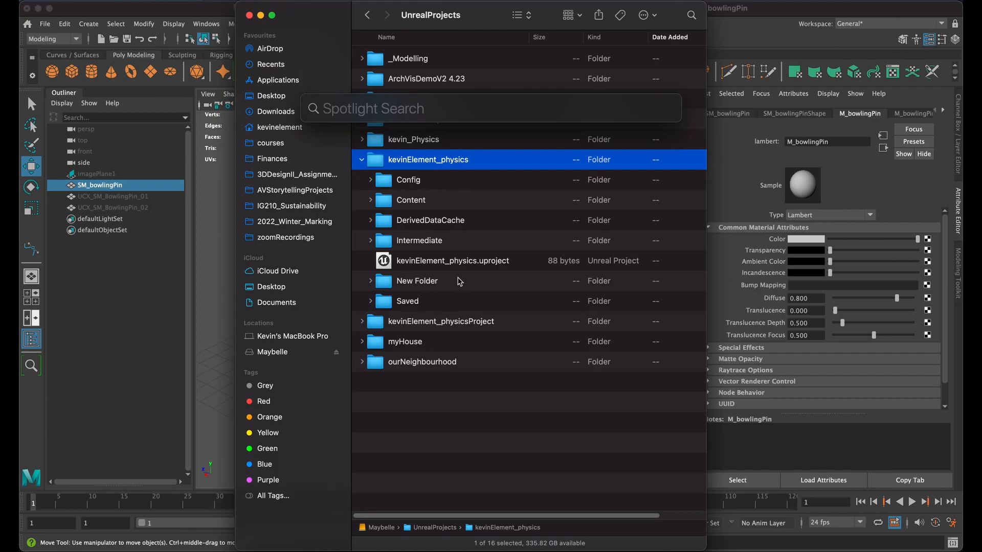
click(460, 262)
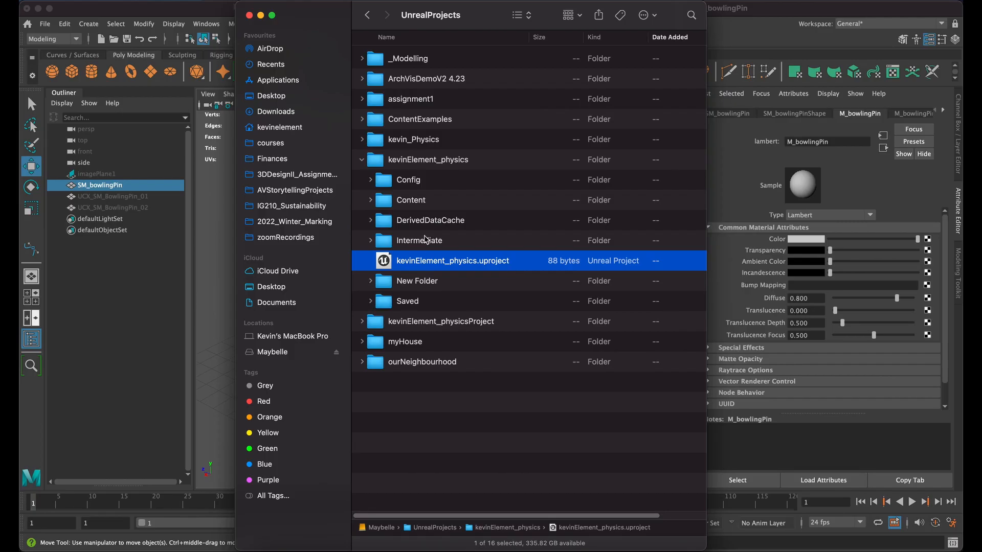
click(90, 10)
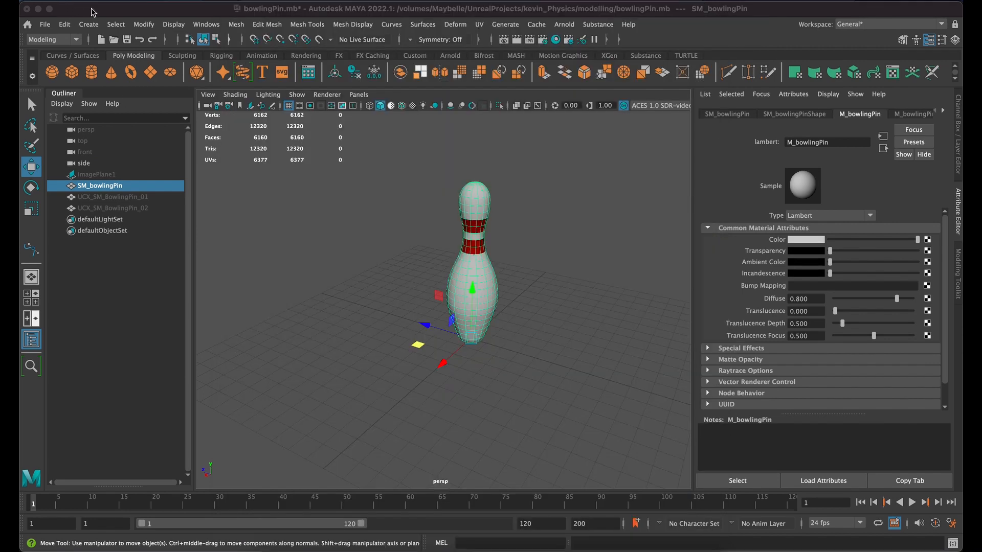
click(66, 1)
click(187, 15)
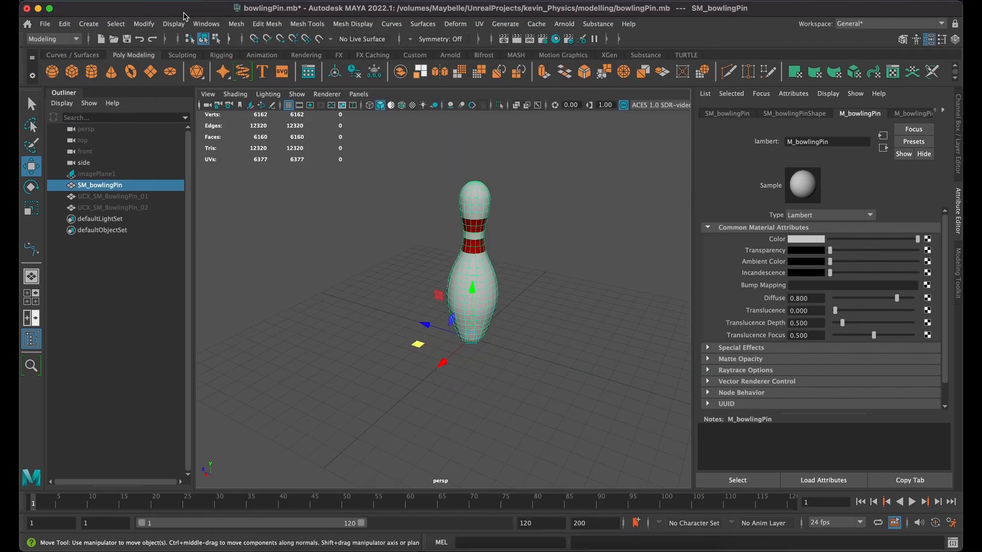
Step: Select SM_bowlingPin and send the selection to Unreal as an FBX named SM_bowlingPin in the project's Import folder
click(50, 29)
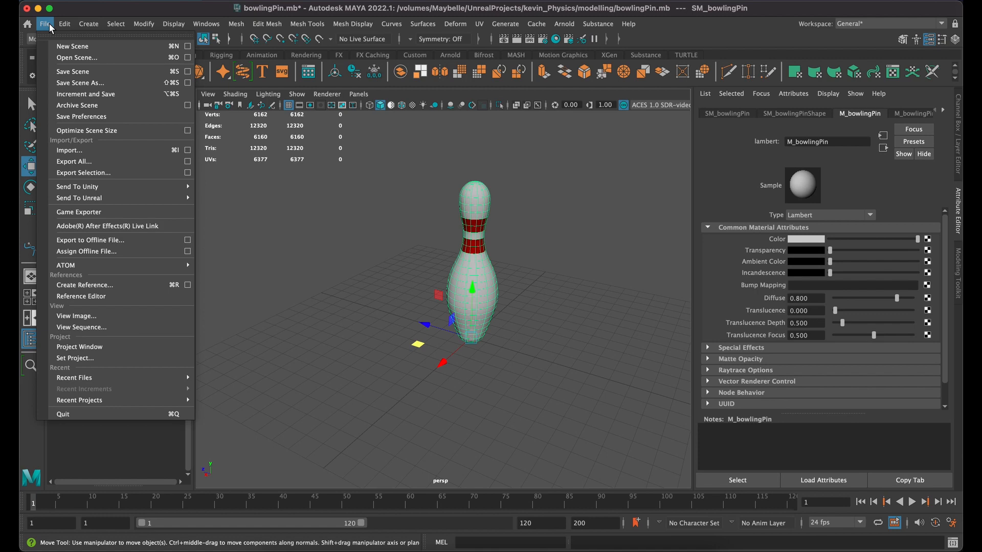
click(481, 258)
click(79, 177)
click(84, 187)
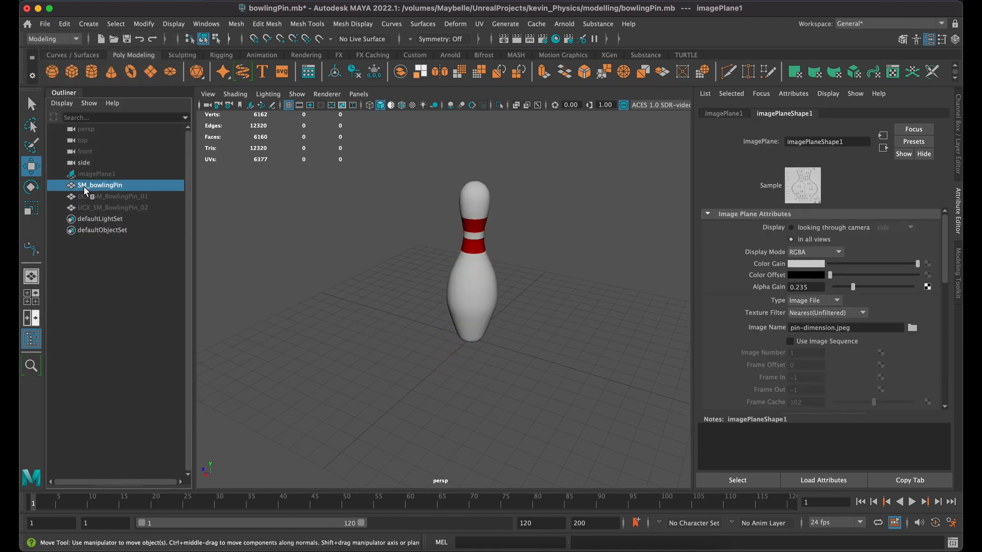
click(45, 24)
mouse_move(174, 198)
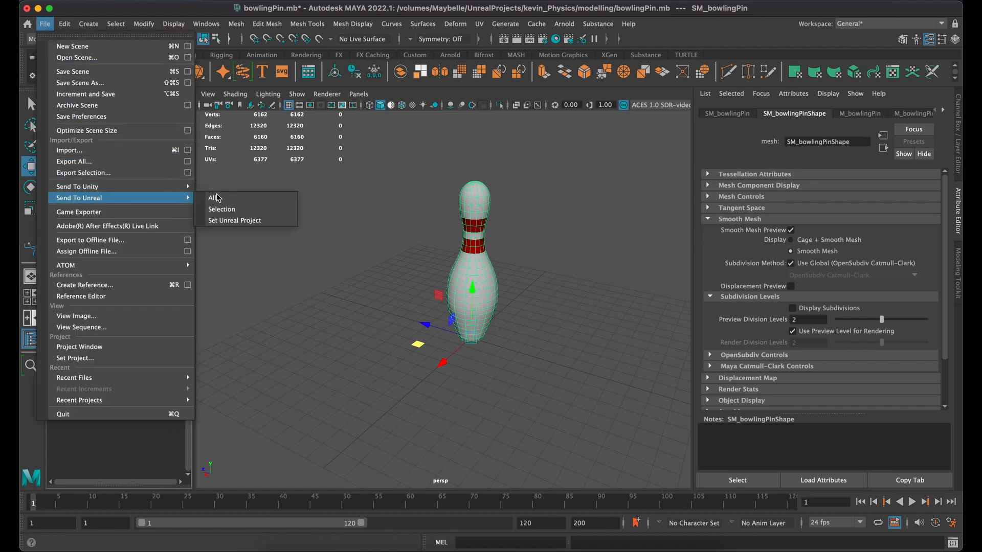
click(221, 209)
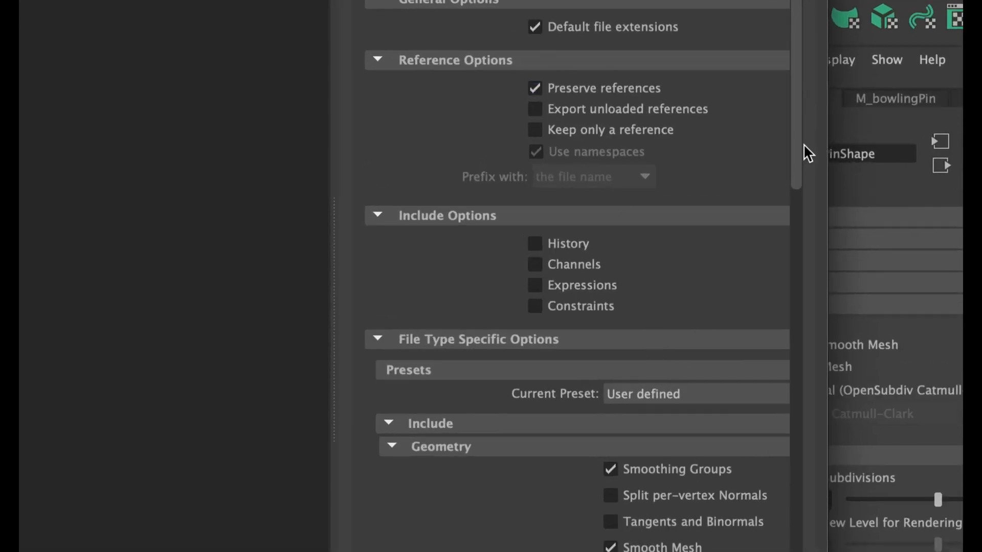
drag(795, 117, 798, 216)
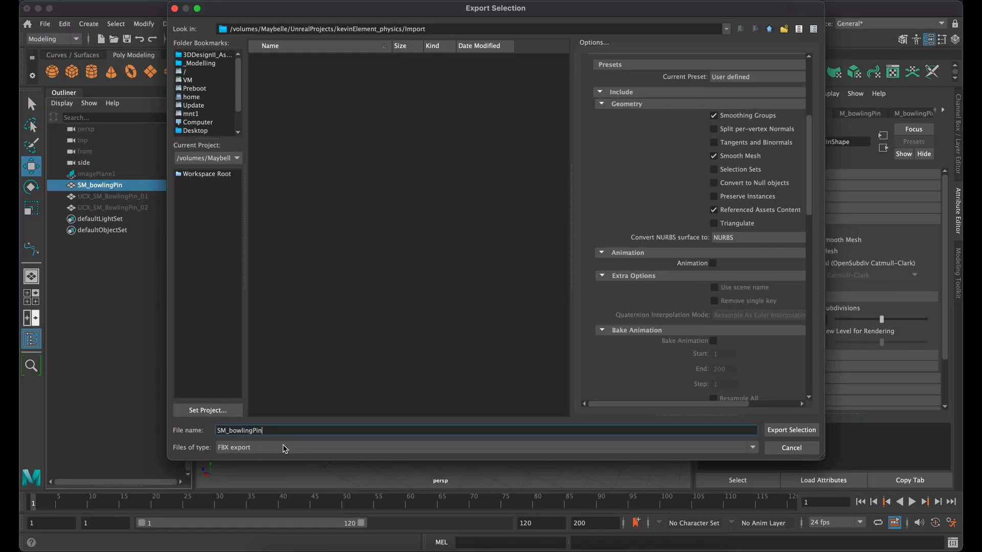
click(802, 433)
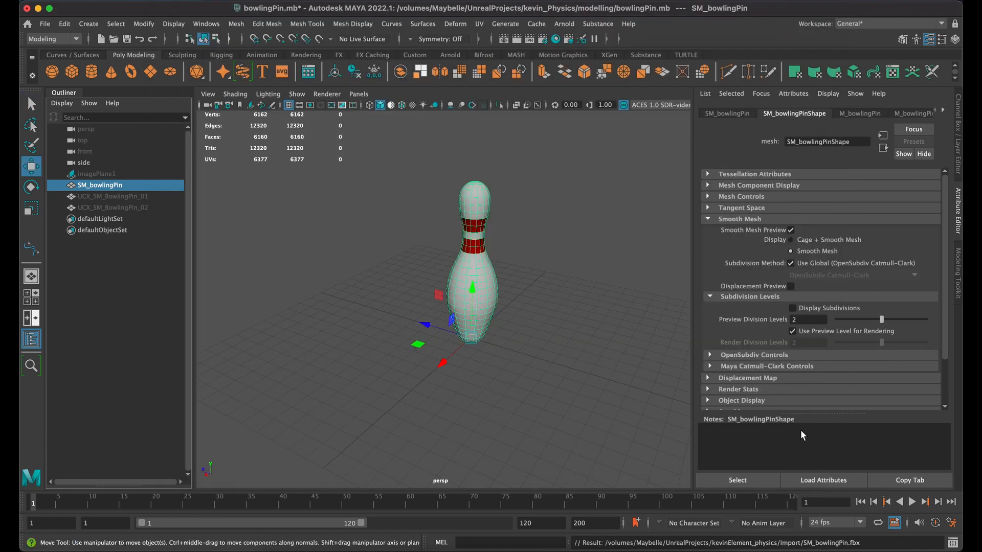
Step: Switch to Finder and examine the project's Import folder for the exported SM_bowlingPin.fbx
key(super+Tab)
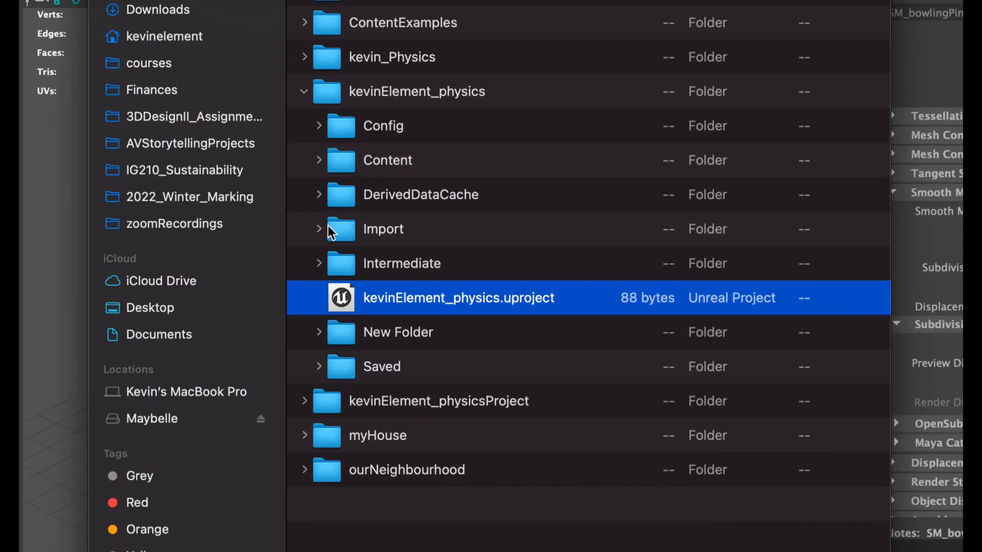
click(371, 242)
click(393, 268)
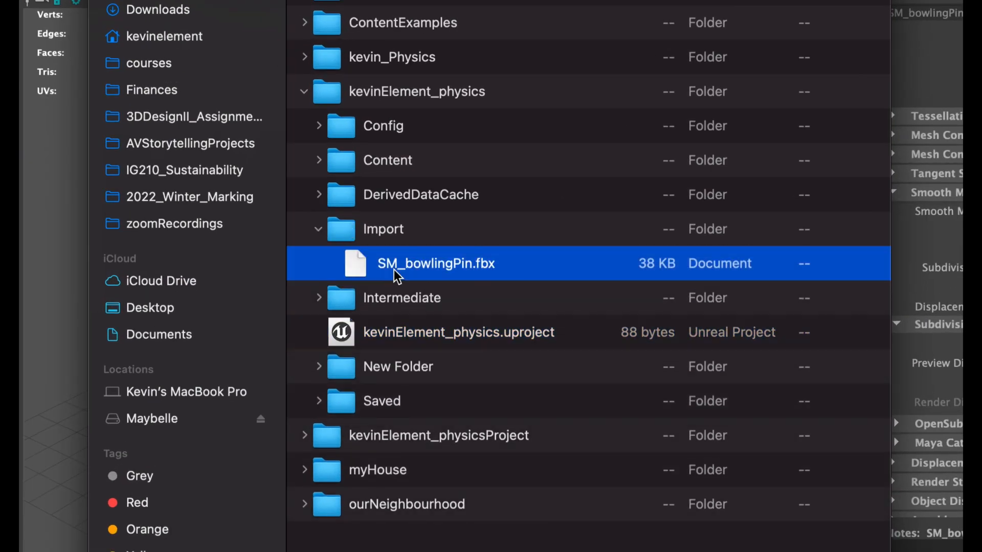
click(377, 230)
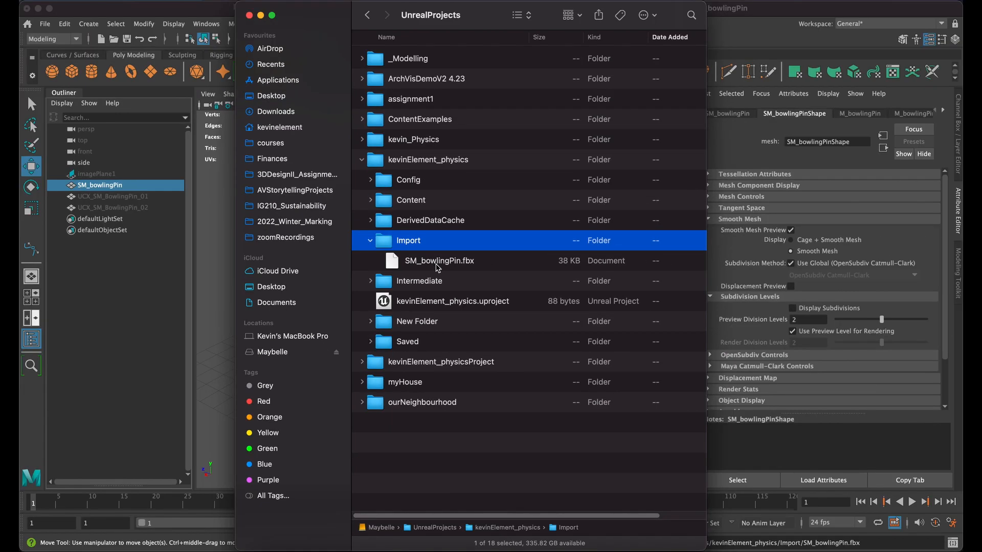
Step: Return to Maya, start saving the scene under a new location and browse through volumes, Maybelle and UnrealProjects to the open Unreal project's folder
key(super+Tab)
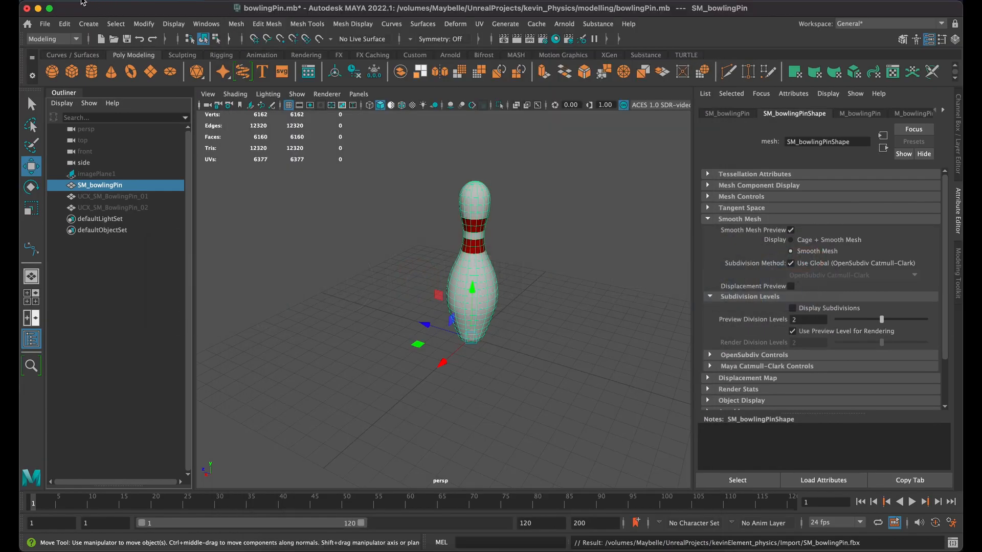
click(45, 23)
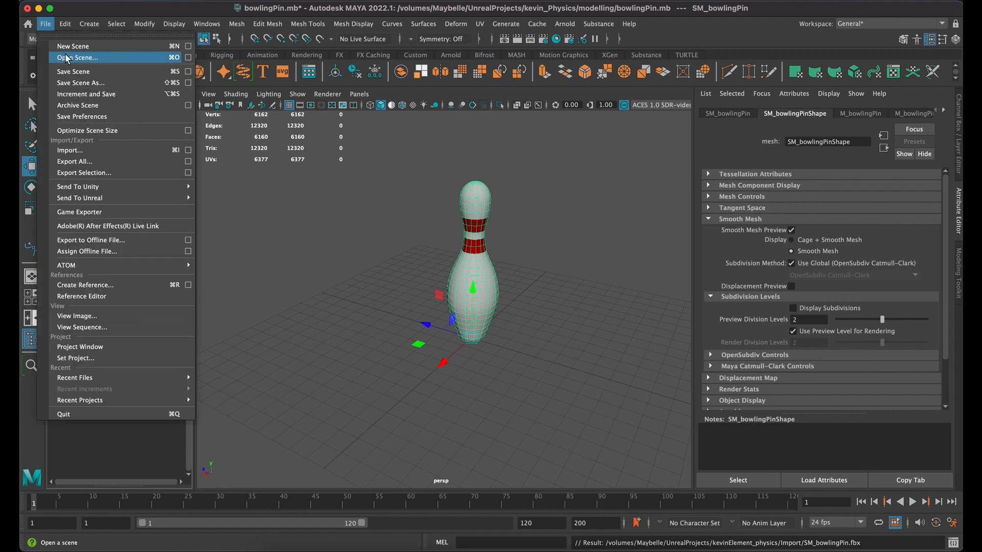
click(85, 87)
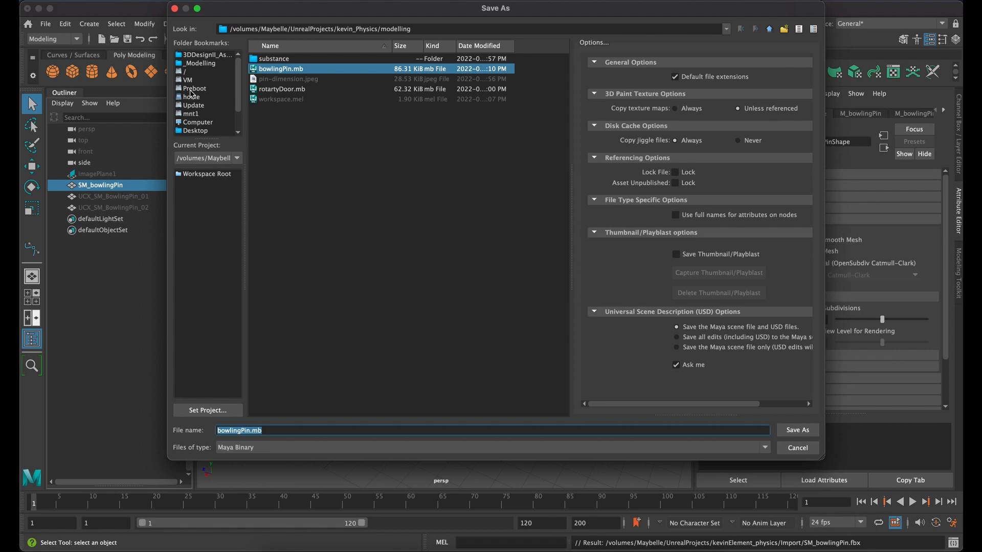
click(187, 72)
click(277, 100)
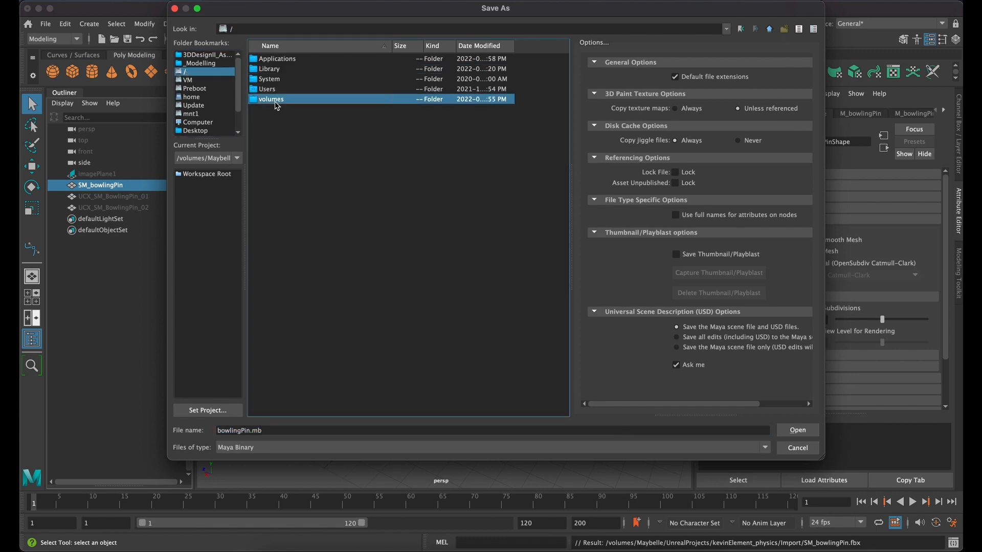
double_click(276, 101)
double_click(274, 70)
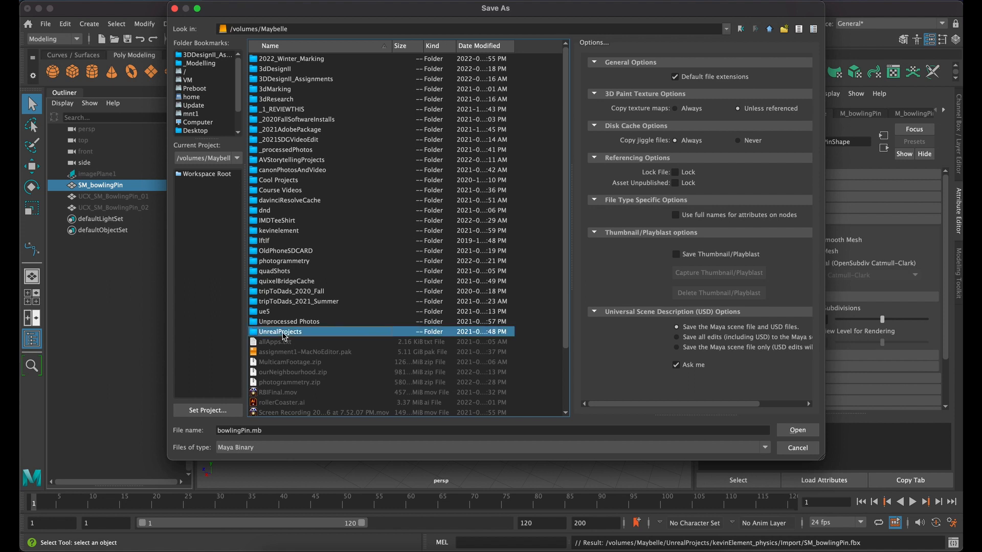
double_click(283, 332)
double_click(288, 110)
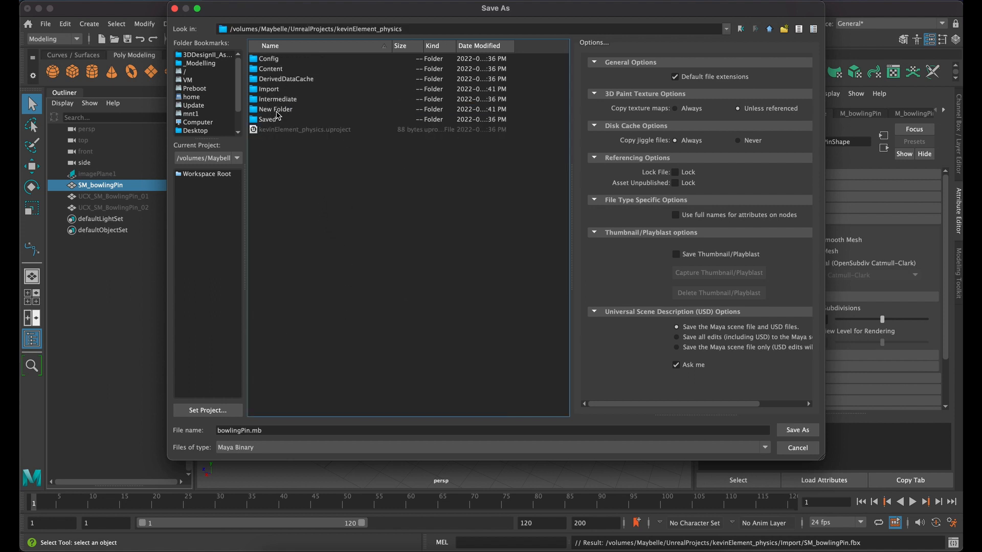
Step: Switch to Finder and rename the Unreal project's New Folder as modelling
key(super+Tab)
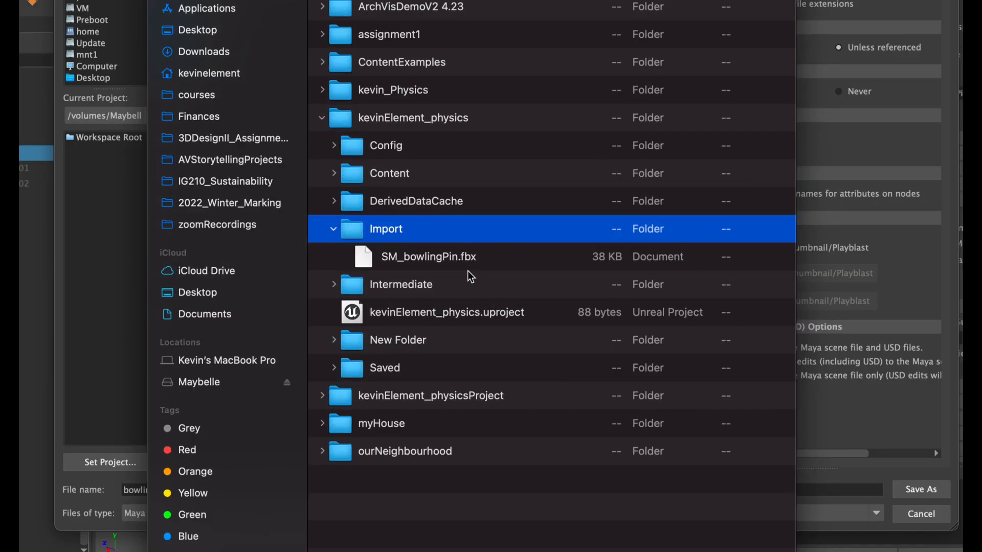
click(406, 340)
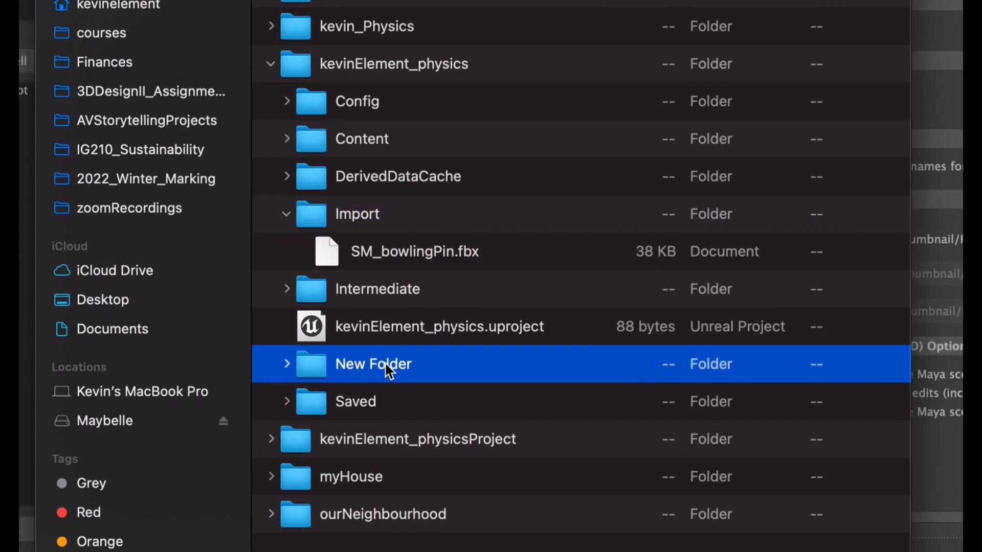
click(390, 369)
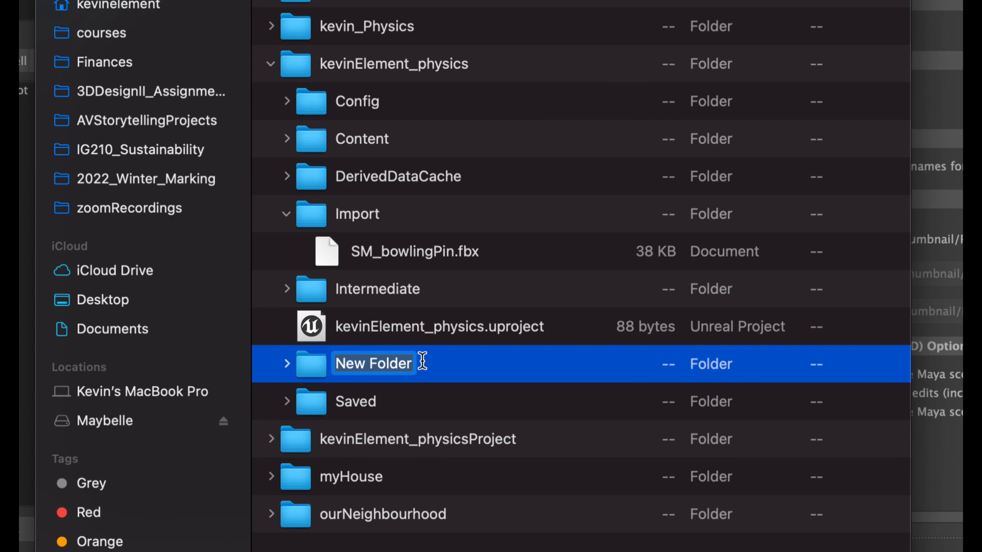
text(moddllom)
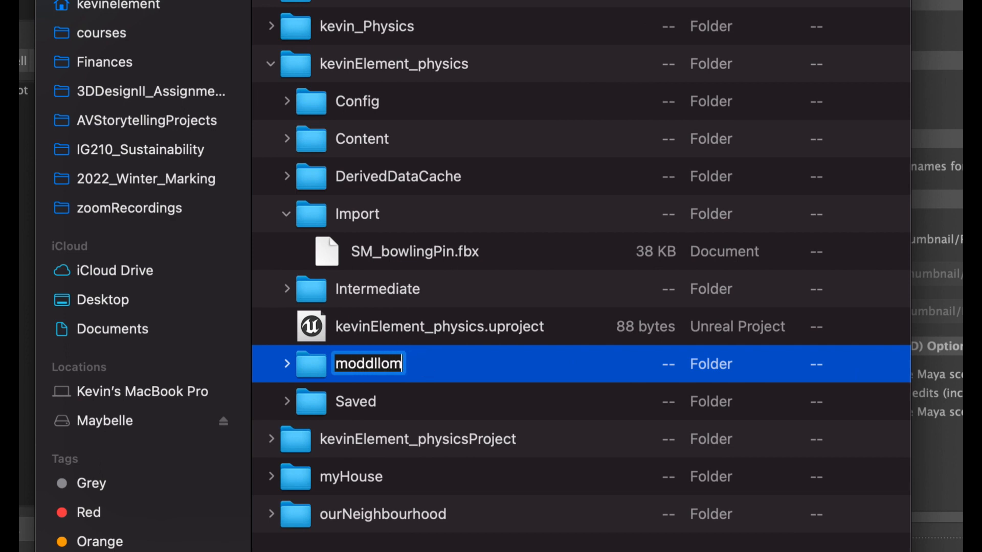
key(BackSpace)
key(BackSpace)
key(BackSpace)
key(BackSpace)
text(lling)
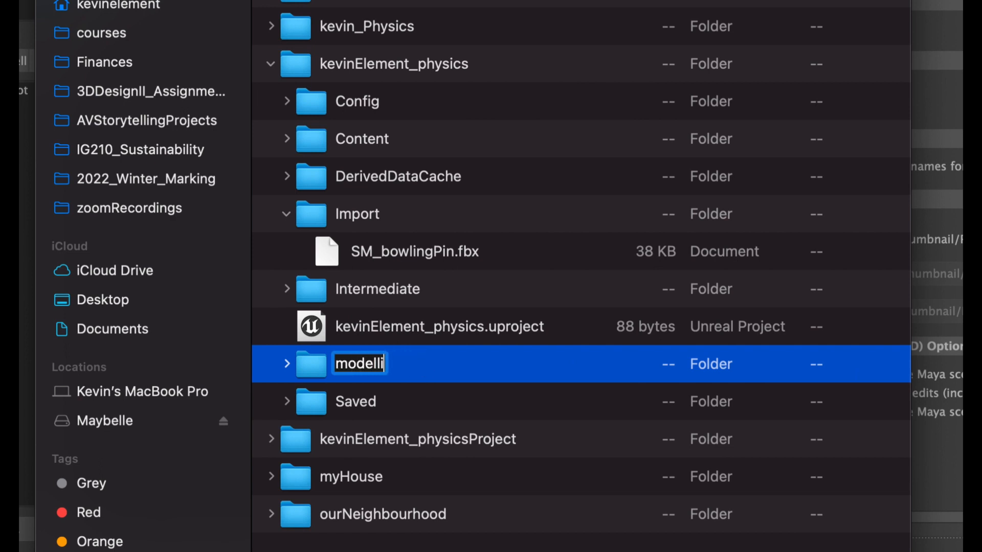
key(Return)
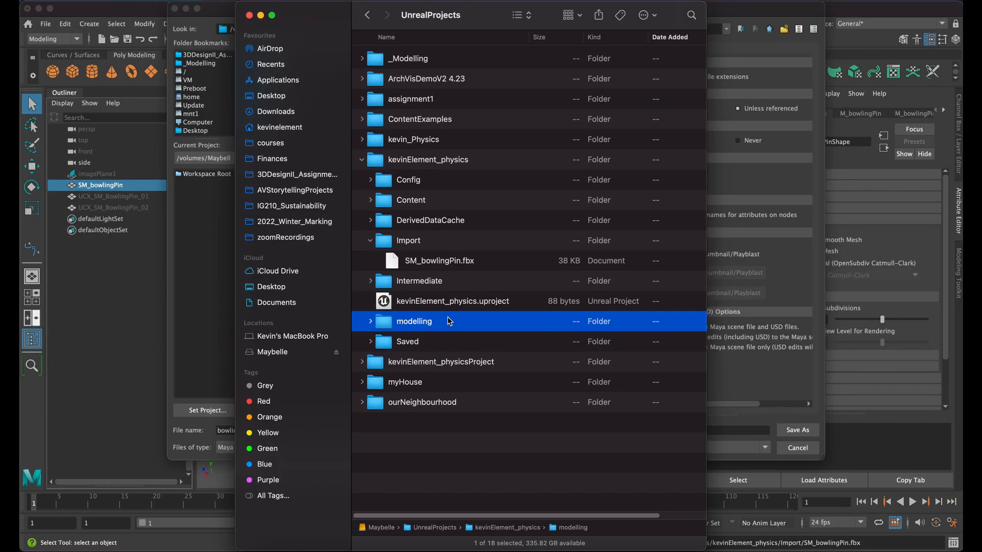
Step: Return to Maya's Save As dialog and save the scene as bowlingPin.mb in the project's modelling folder
click(215, 219)
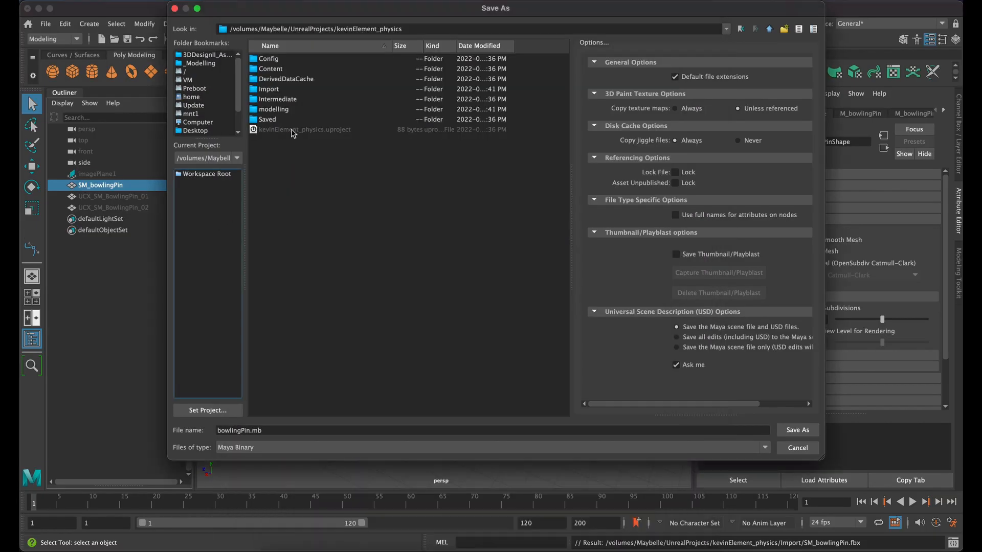
click(280, 112)
double_click(265, 111)
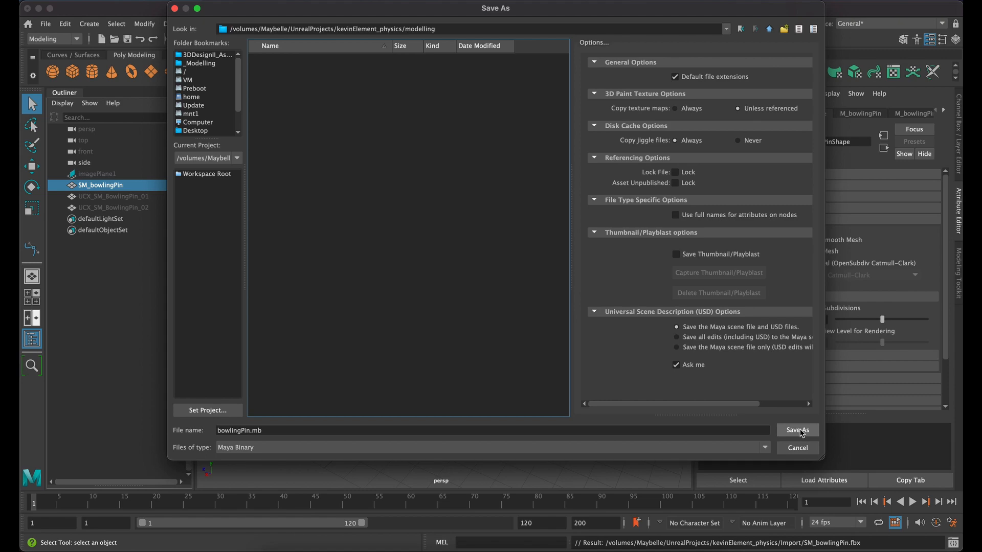
click(797, 430)
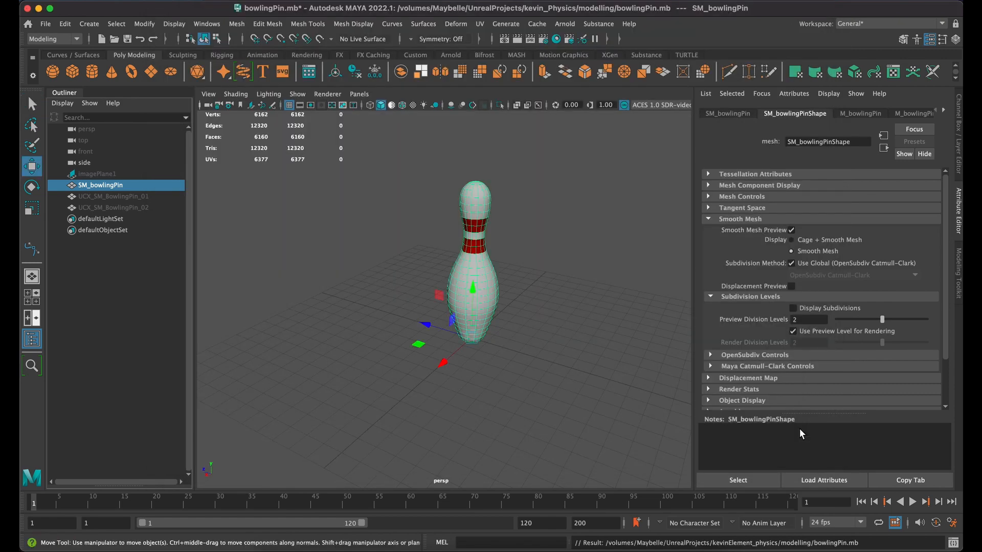
Step: Switch to Finder, check the modelling folder for the saved scene, collapse the project folders and return to Maya
key(super+Tab)
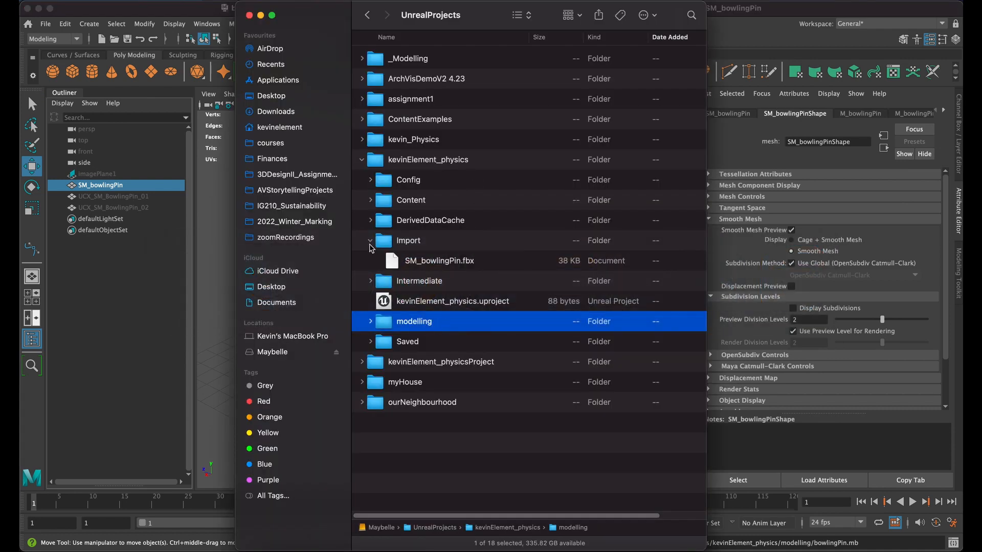
click(370, 241)
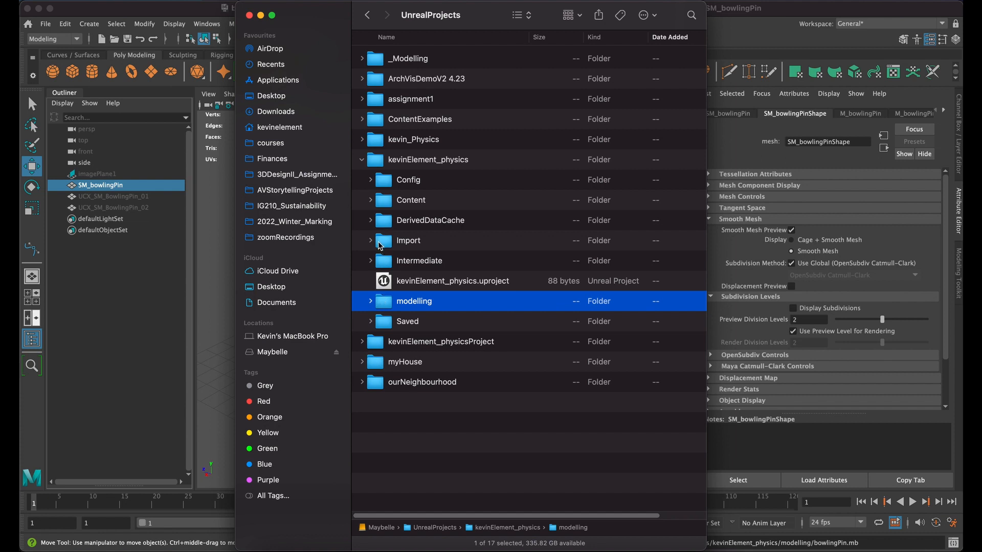
click(370, 303)
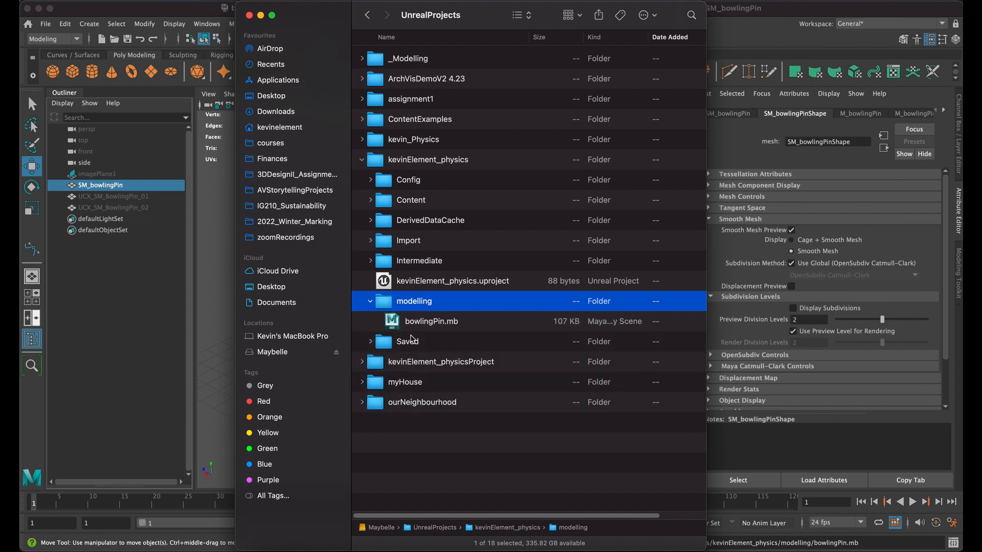
click(370, 303)
click(361, 161)
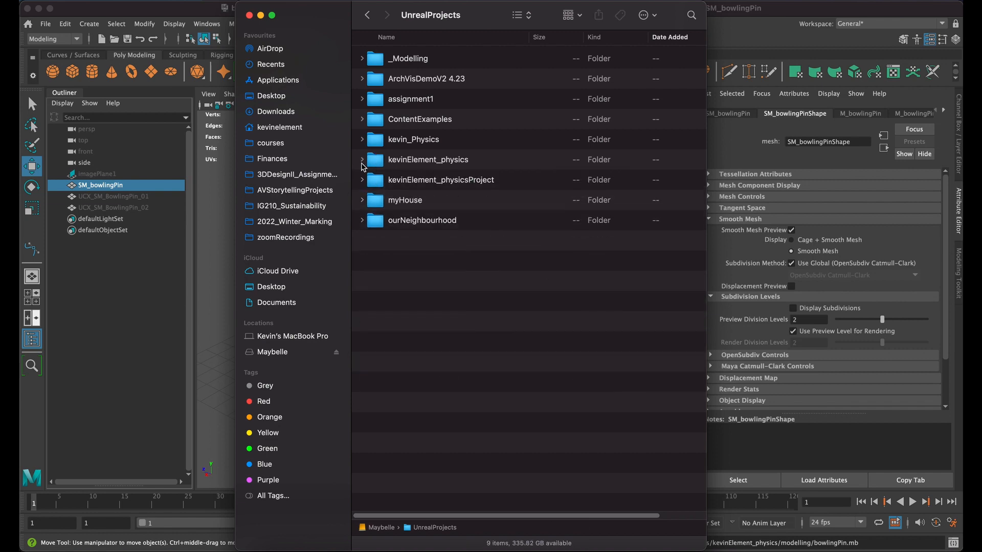
click(361, 161)
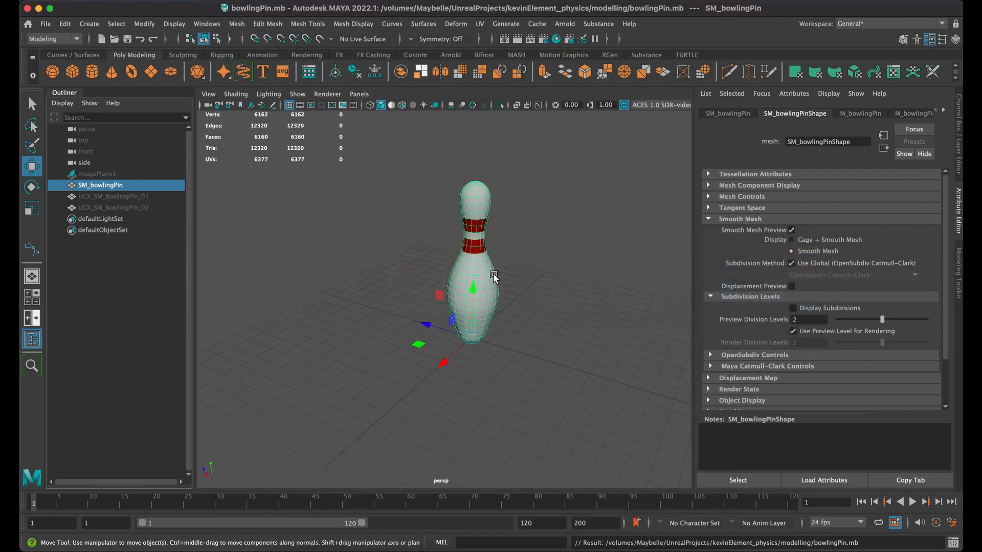
Step: Send the selected bowling pin to Unreal again, replacing SM_bowlingPin.fbx in the project's Import folder
click(45, 25)
mouse_move(88, 186)
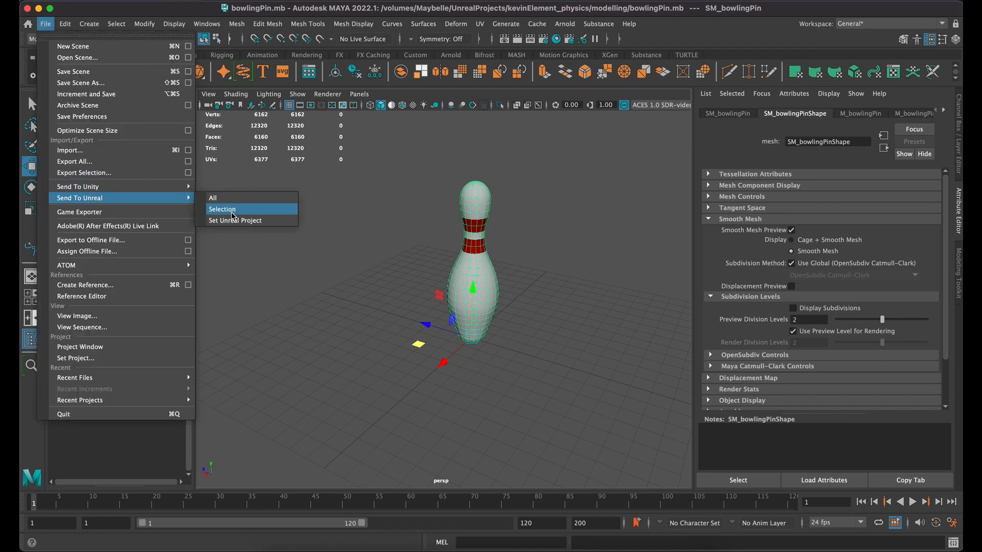
click(235, 213)
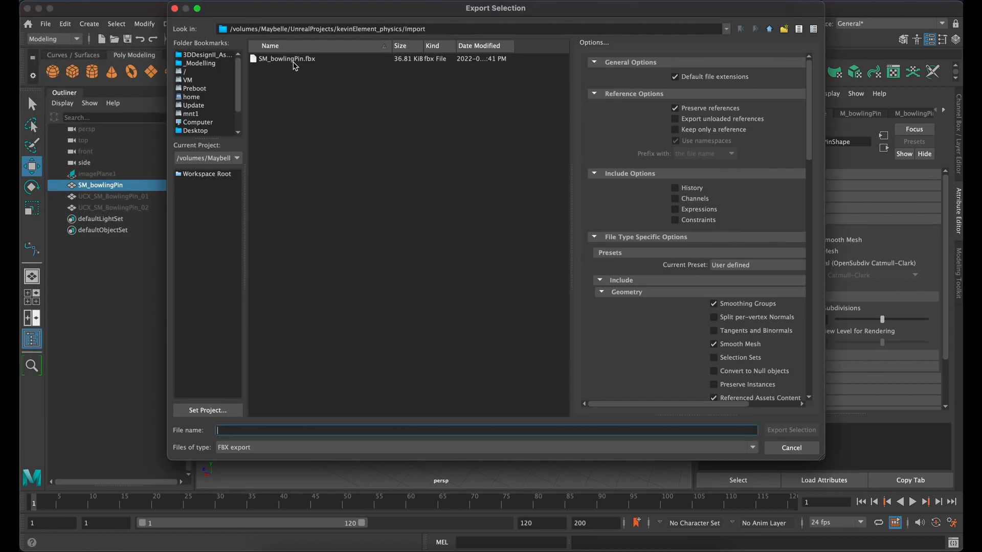
click(294, 61)
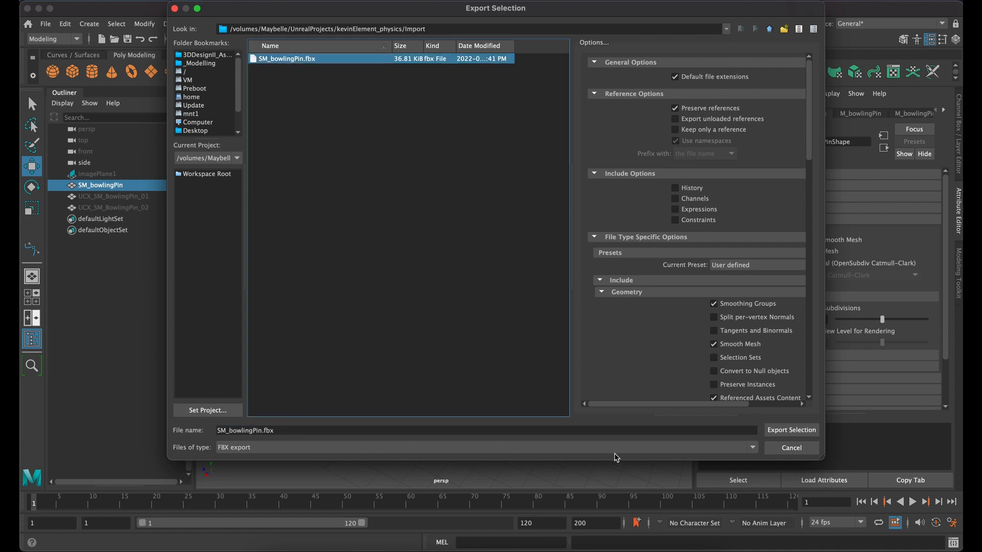
click(787, 430)
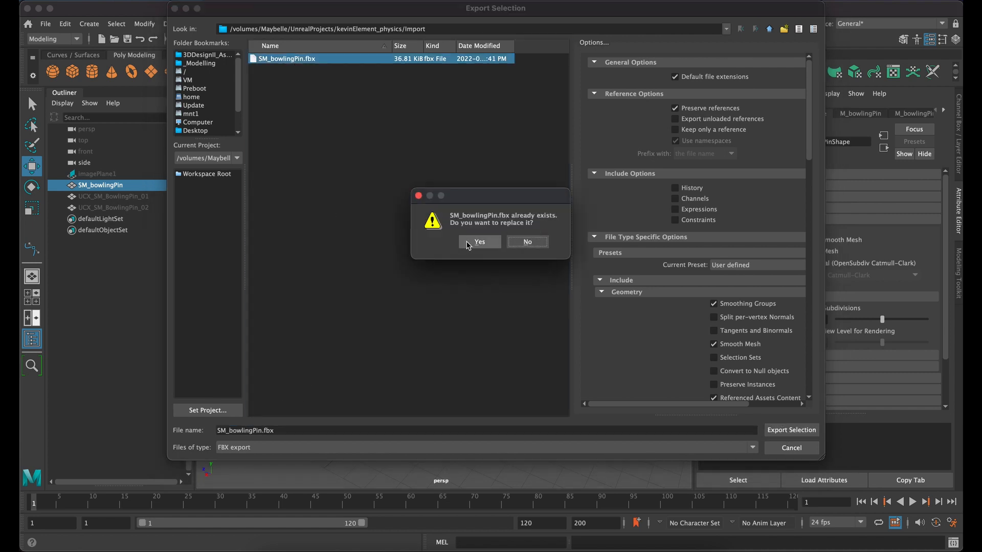
click(480, 243)
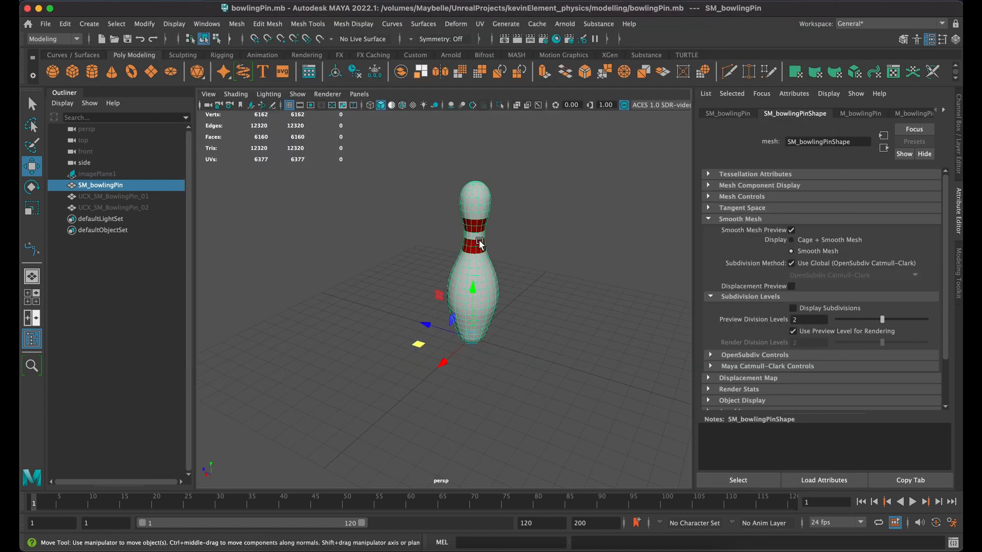
Step: Switch to Unreal Editor and create a folder named myMeshes inside ThirdPersonBP
key(super+Tab)
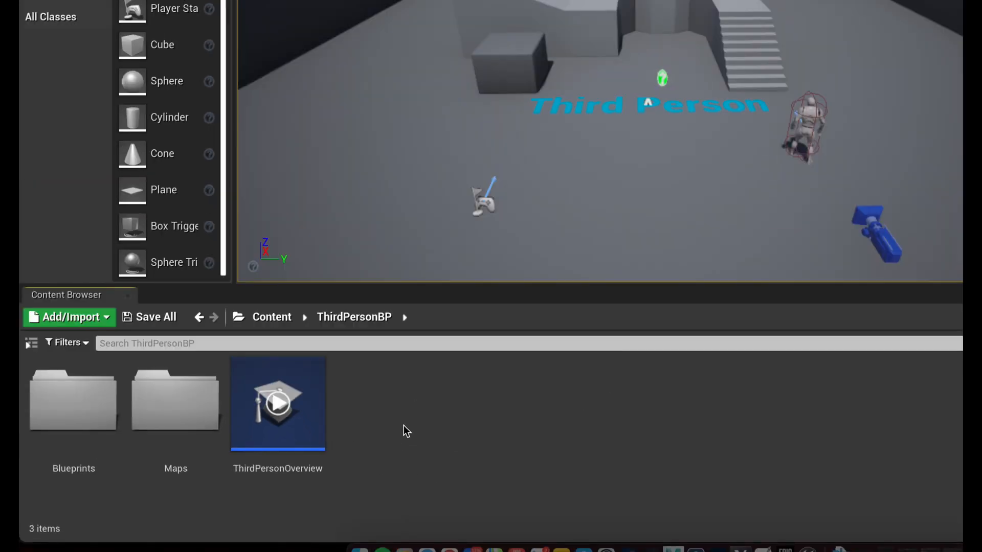
right_click(648, 400)
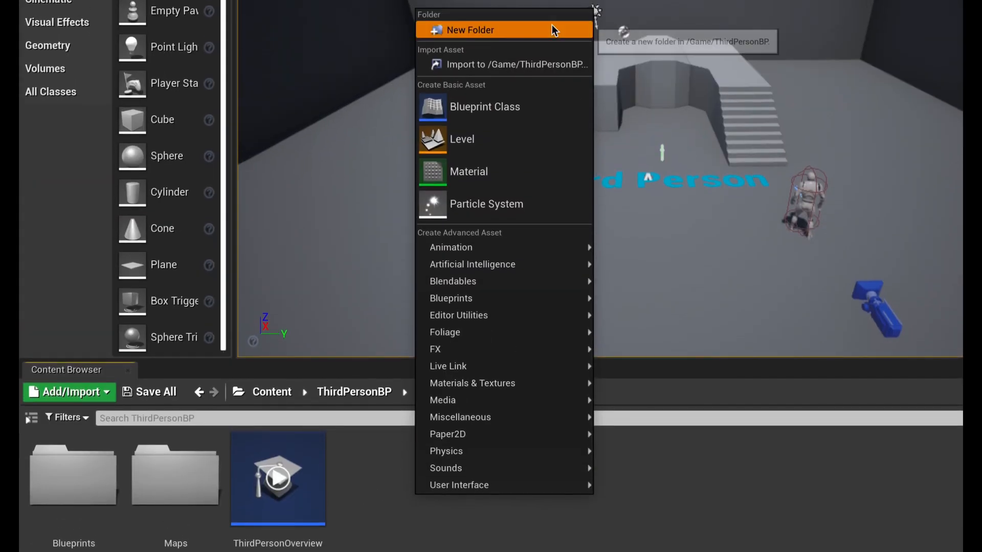
click(552, 26)
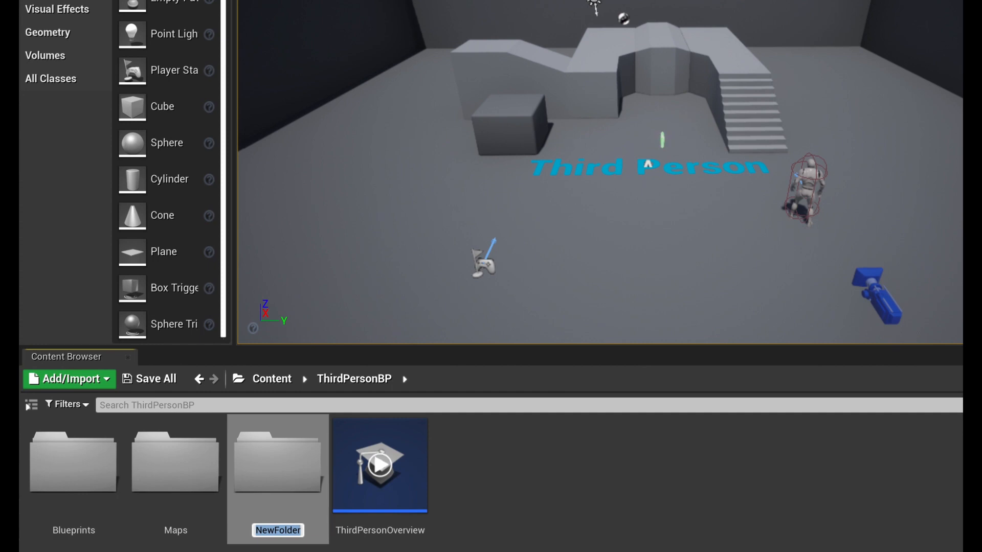
text(myMe)
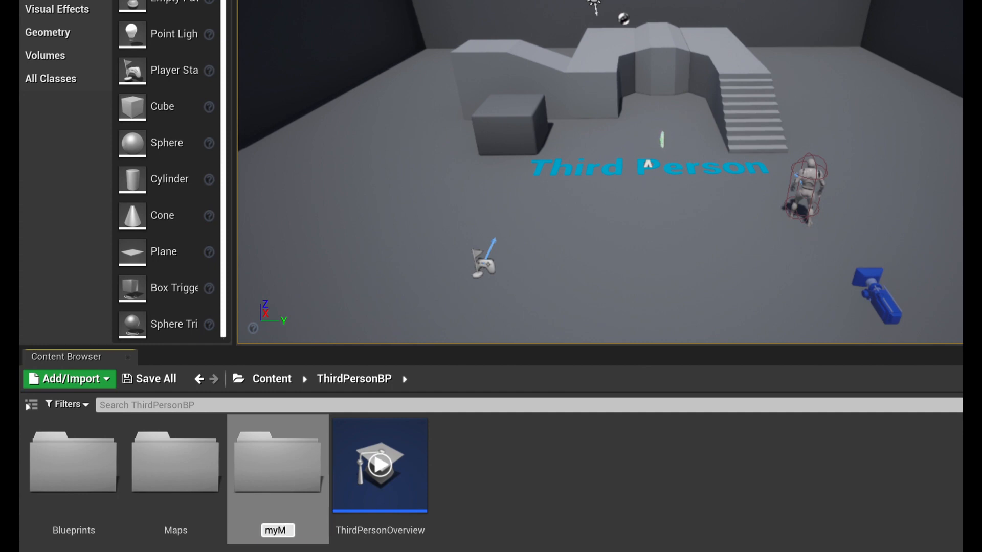
text(shes)
key(Return)
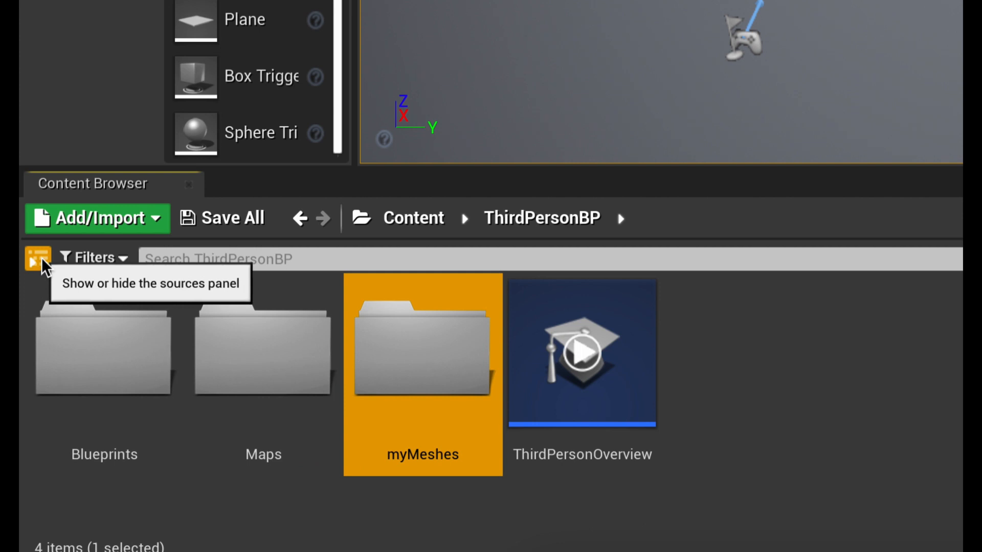
Step: Show the Content Browser's sources panel and reduce the scale of the asset thumbnails
click(41, 260)
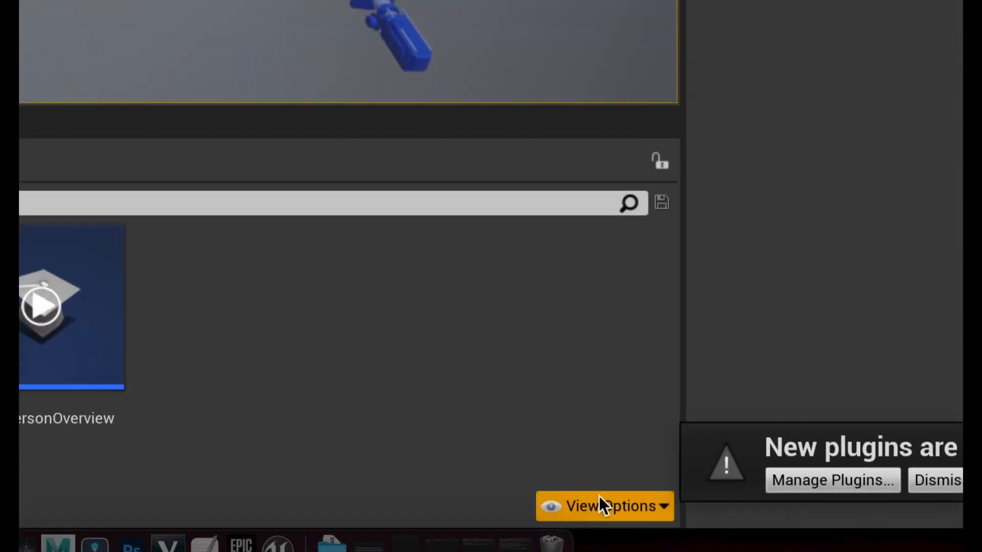
click(628, 503)
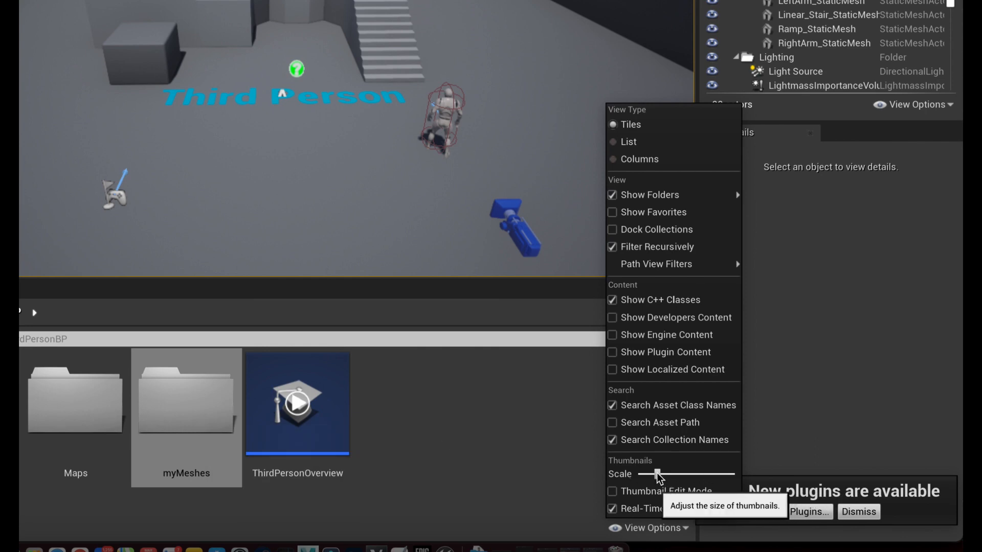
drag(657, 474, 632, 474)
click(297, 432)
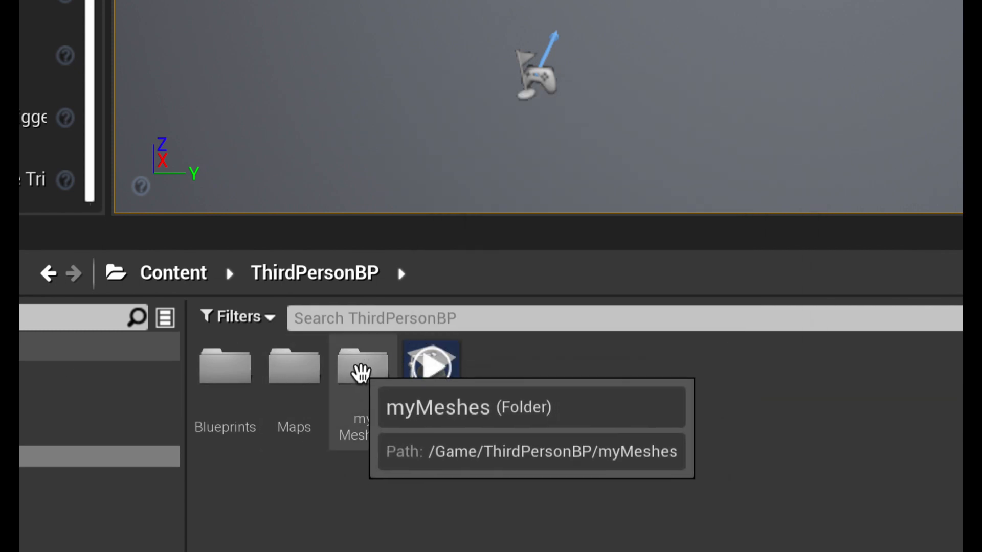
Step: Import SM_bowlingPin.fbx from the project's Import folder into the myMeshes folder, applying the default FBX import options to all
double_click(362, 371)
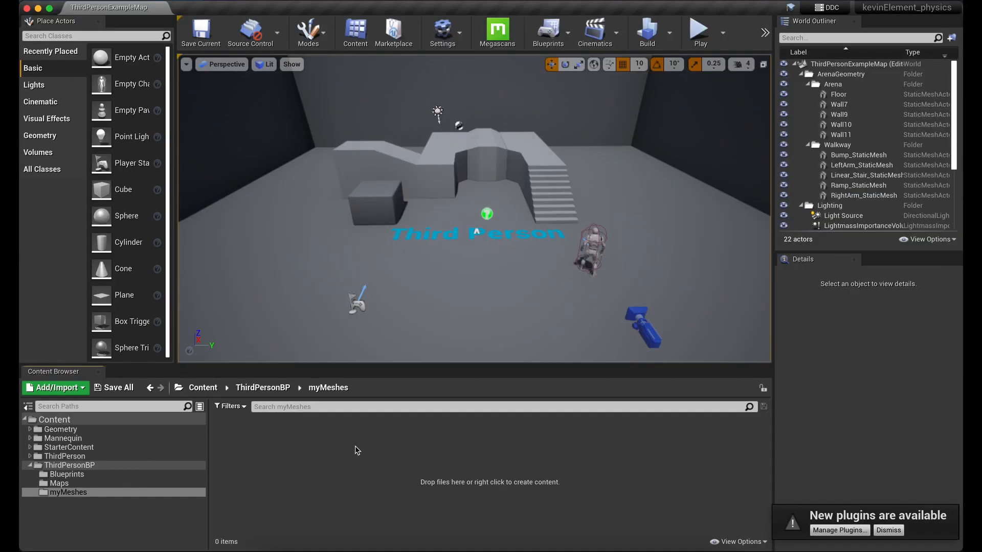
right_click(499, 411)
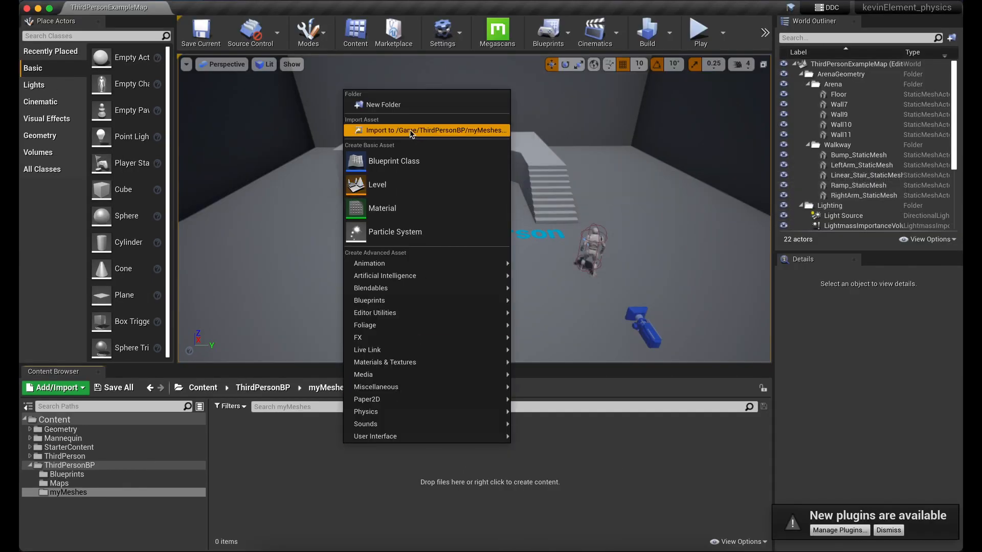
click(446, 130)
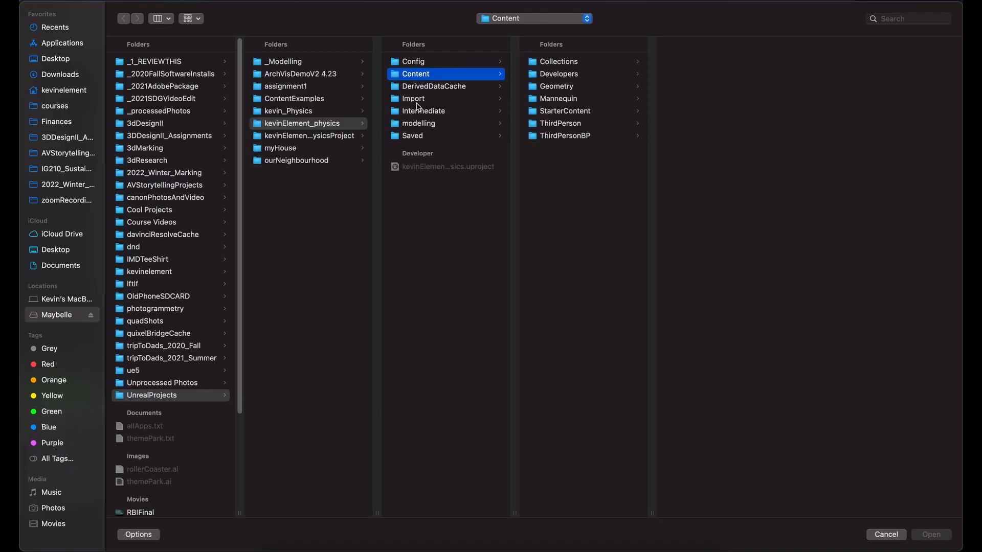
click(421, 99)
click(560, 67)
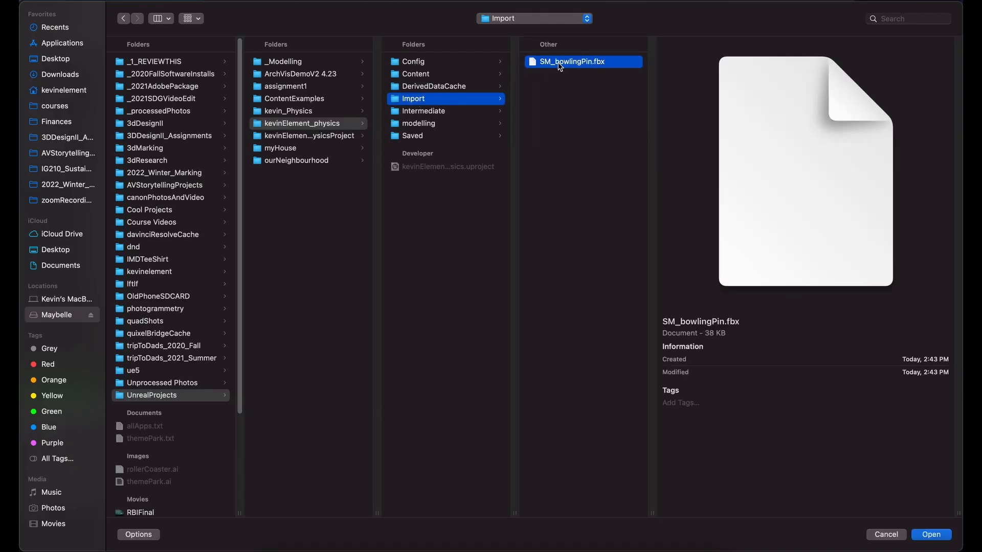
double_click(570, 67)
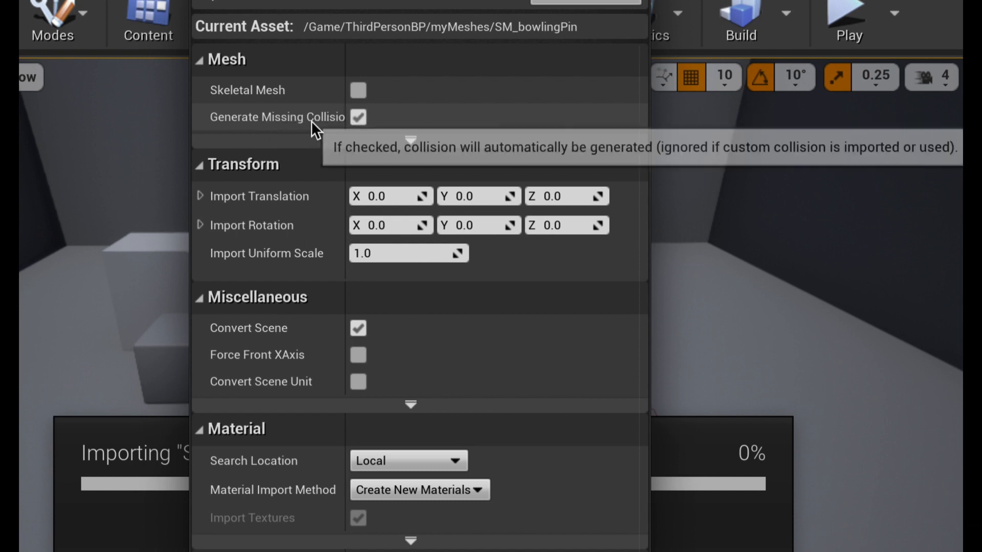
drag(346, 110, 387, 110)
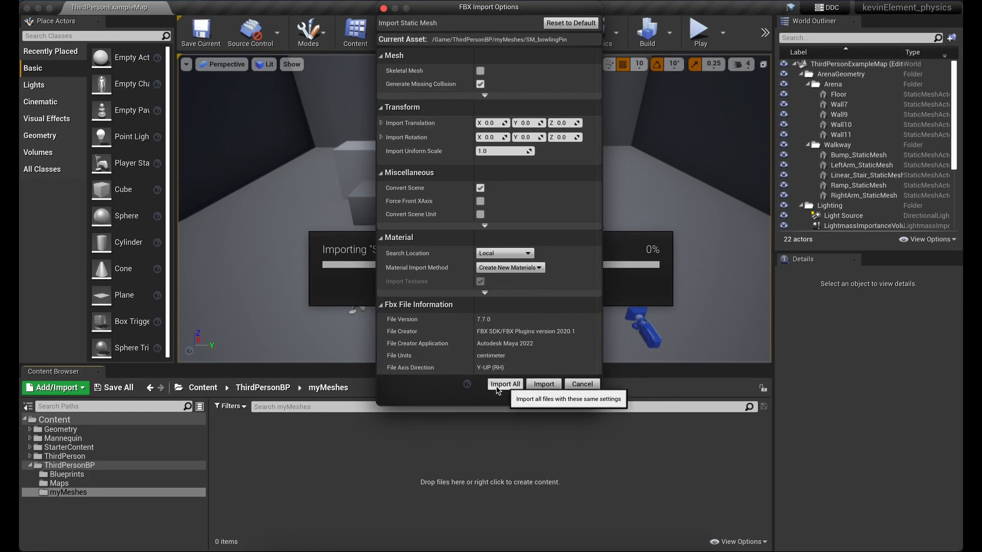
click(501, 384)
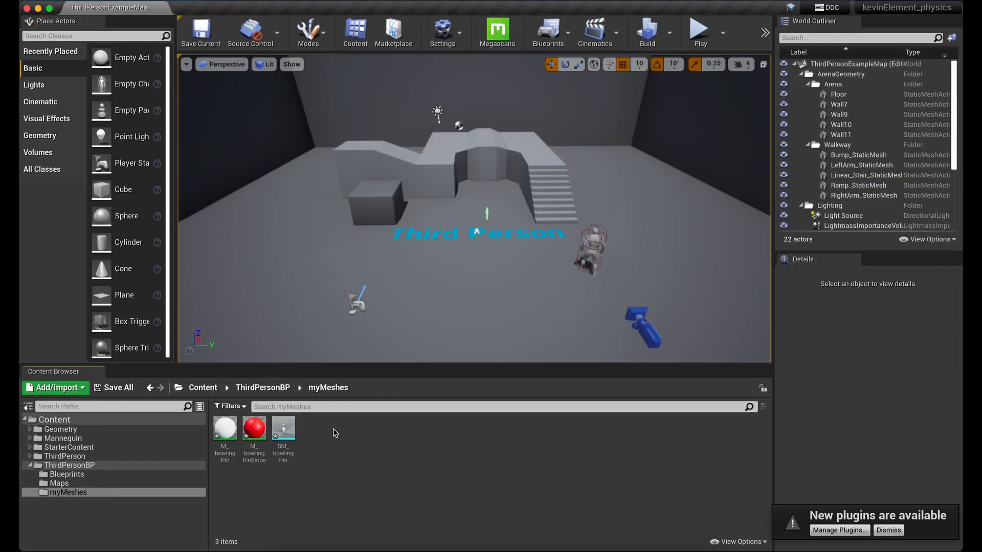
Step: Place the SM_bowlingPin mesh on the level floor near the third-person character and frame it in the viewport
mouse_move(284, 428)
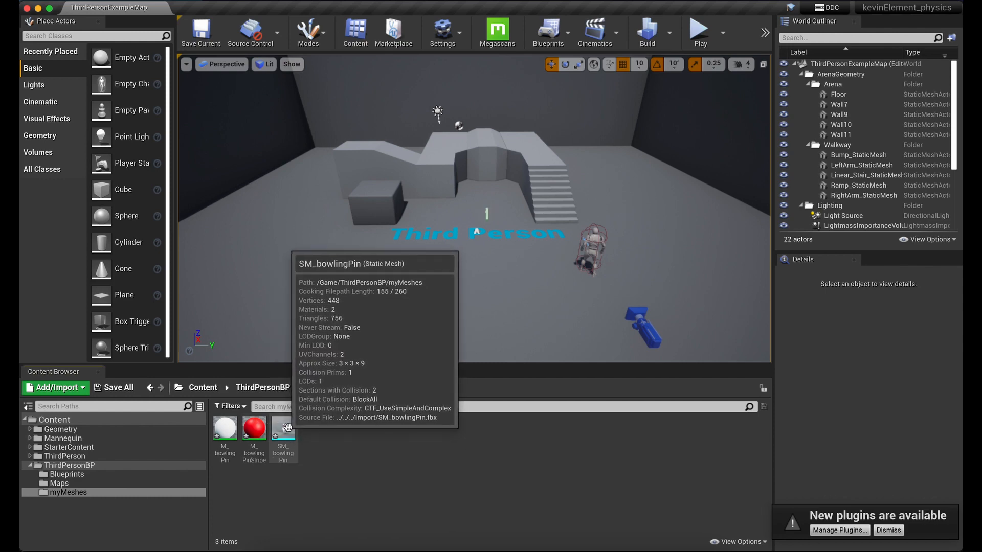
drag(287, 428, 357, 301)
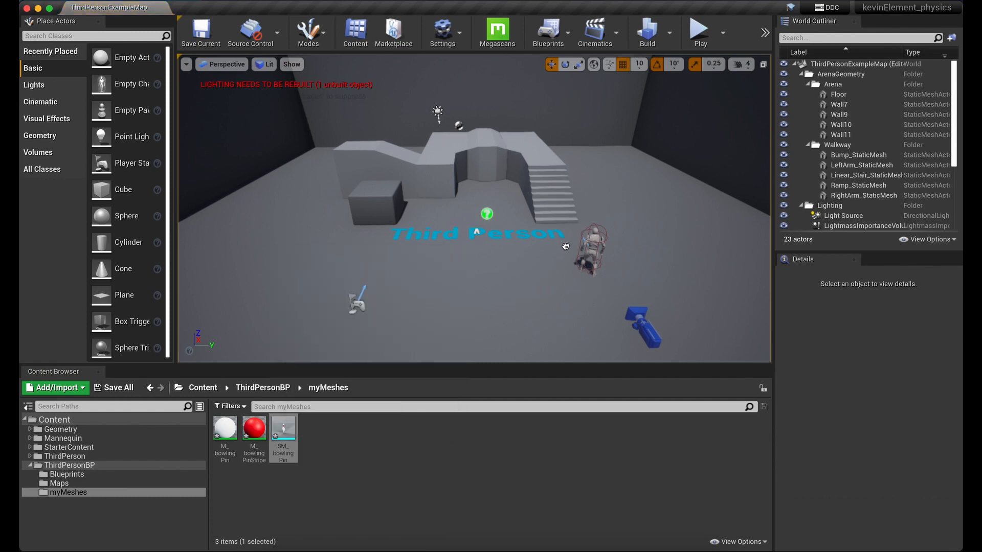
drag(565, 247, 566, 245)
key(f)
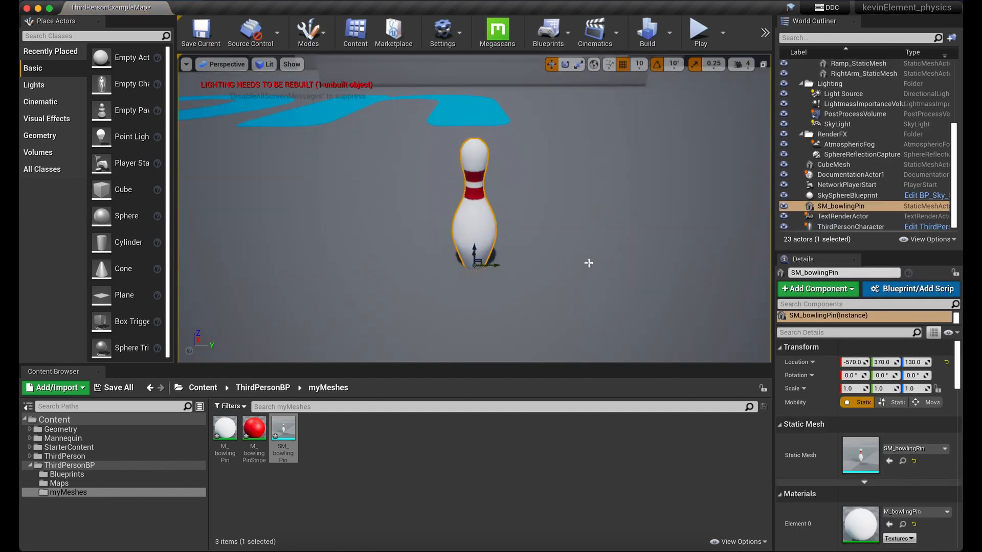
Step: Examine the placed bowling pin's size against the third-person character from several viewpoints
scroll(579, 265, down, 10)
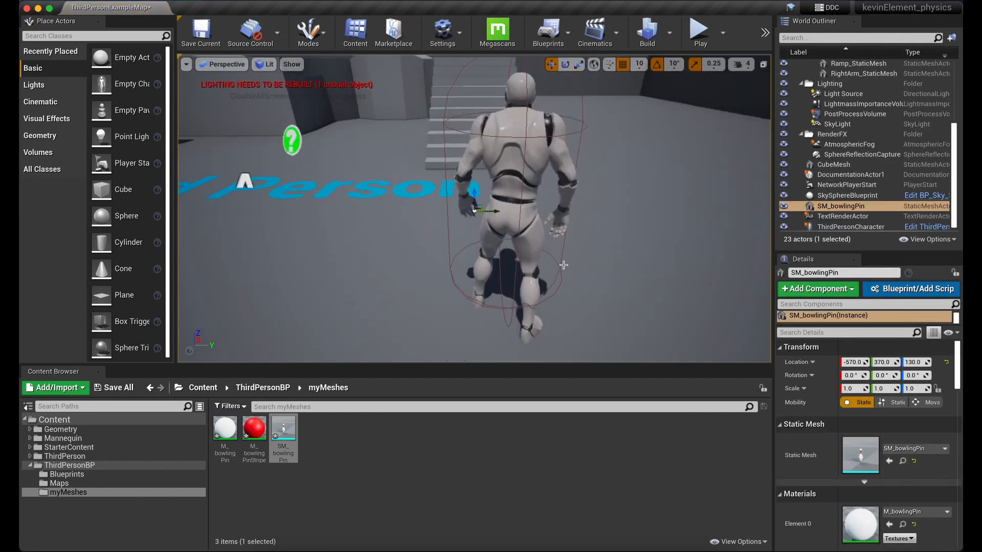
key(s)
right_drag(490, 258, 574, 257)
key(d)
key(w)
key(d)
key(w)
key(s)
key(a)
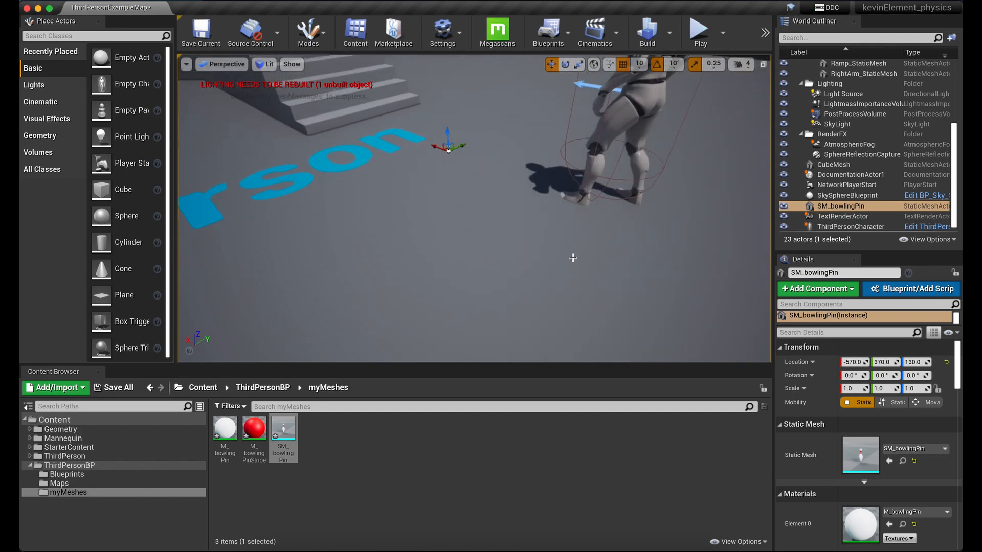
Step: Switch to Maya and scale the bowling pin up uniformly to several times its size
key(super+Tab)
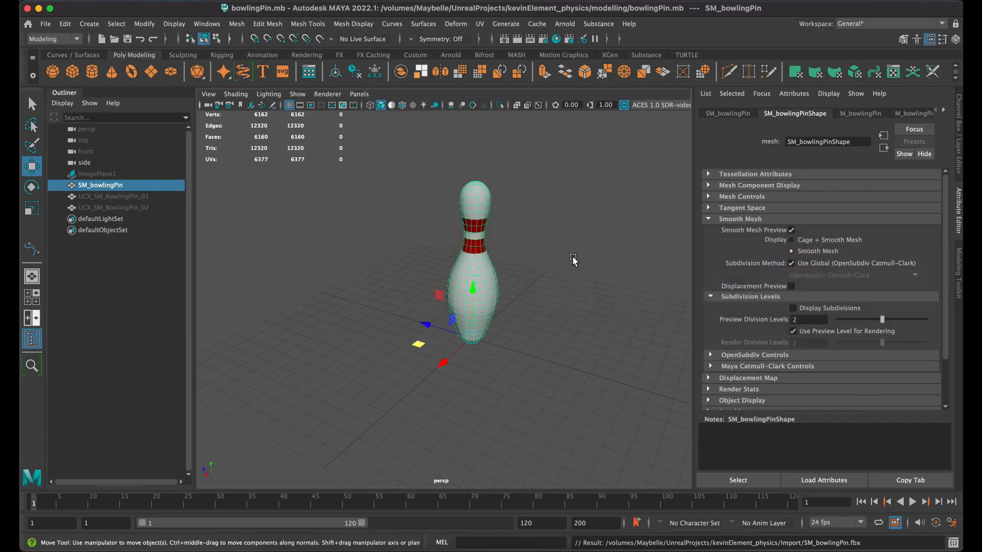
scroll(552, 274, down, 5)
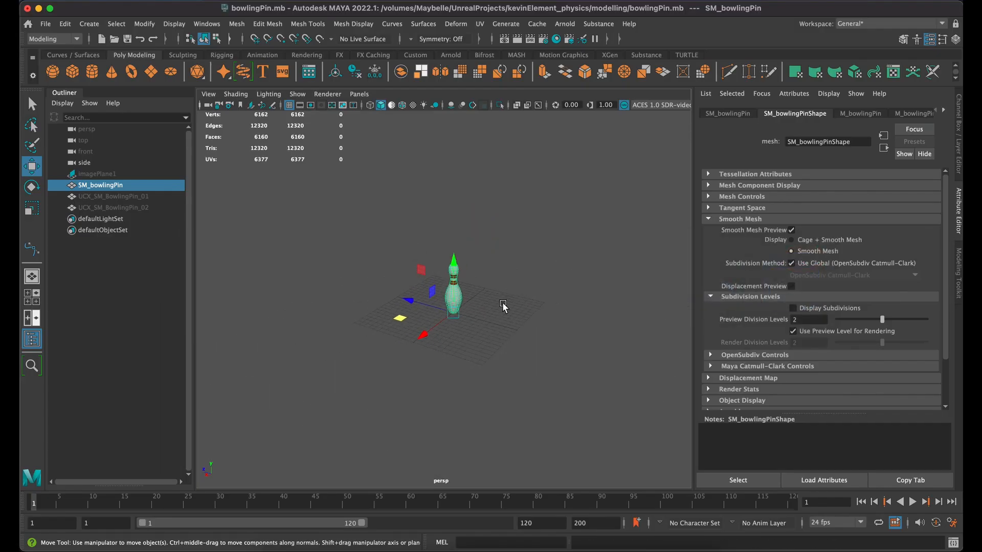
key(r)
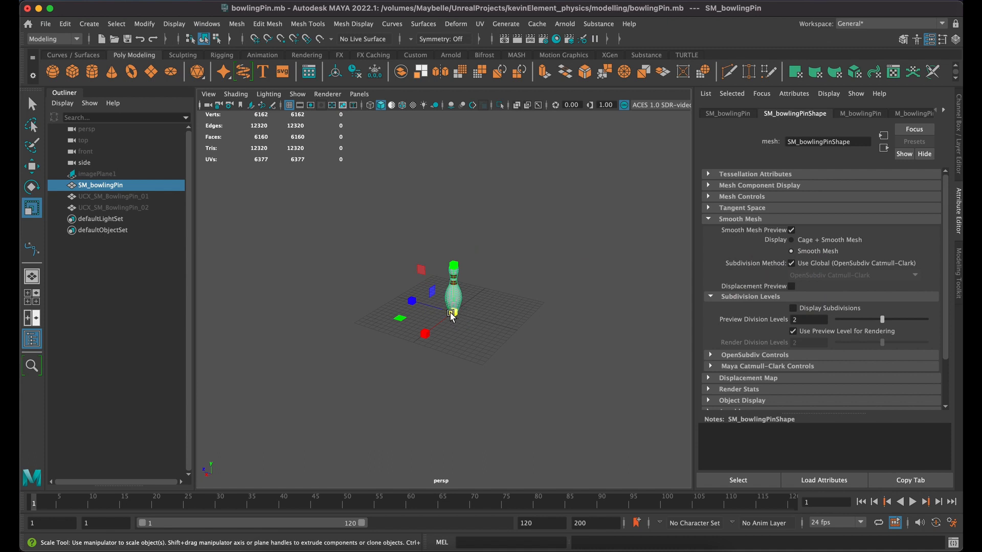
drag(452, 314, 632, 250)
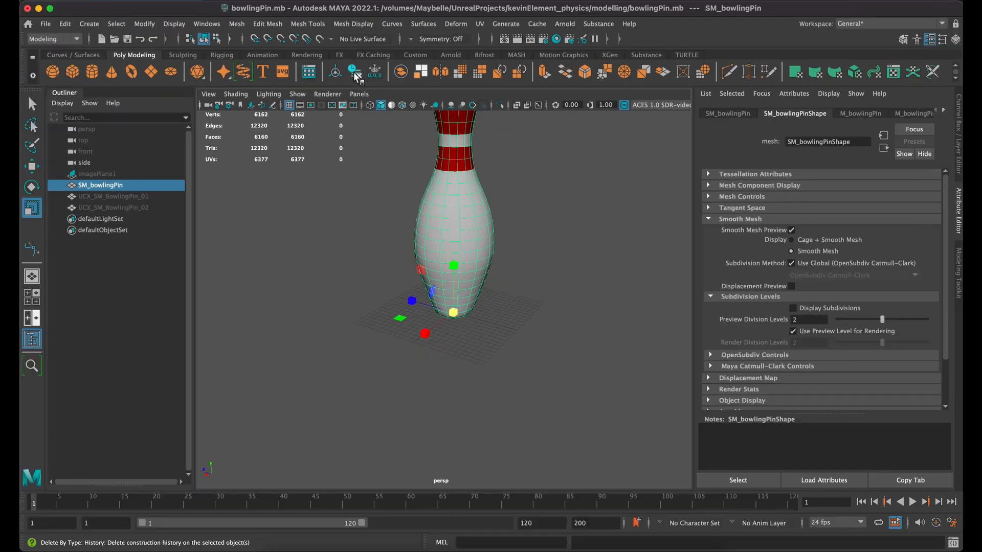
Step: Send the enlarged bowling pin selection to Unreal, overwriting SM_bowlingPin.fbx in the project's Import folder
click(46, 24)
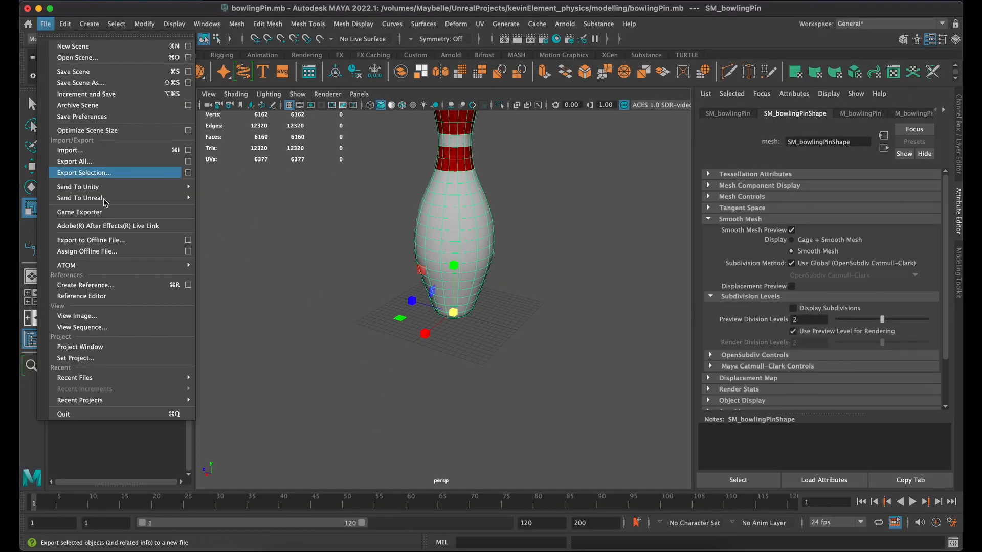
mouse_move(116, 199)
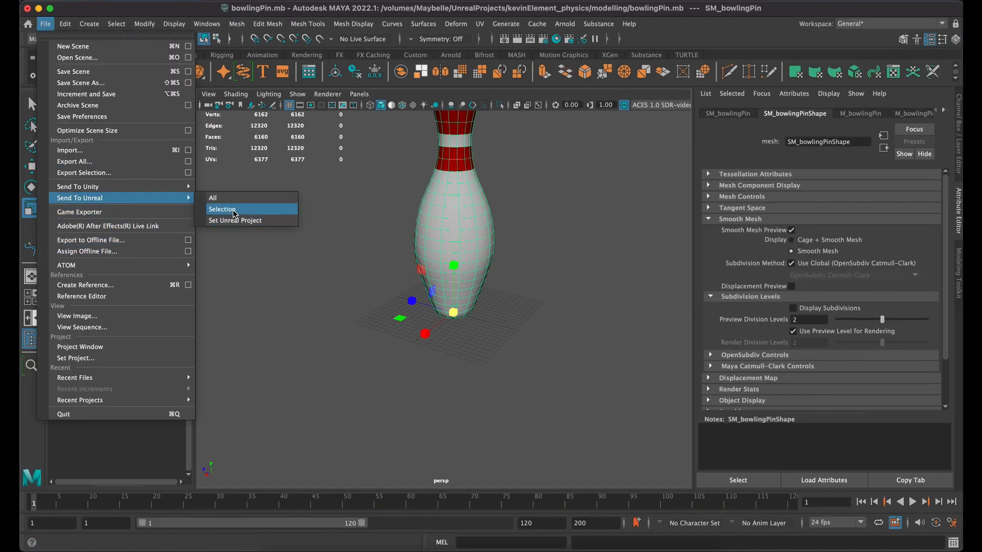
click(234, 214)
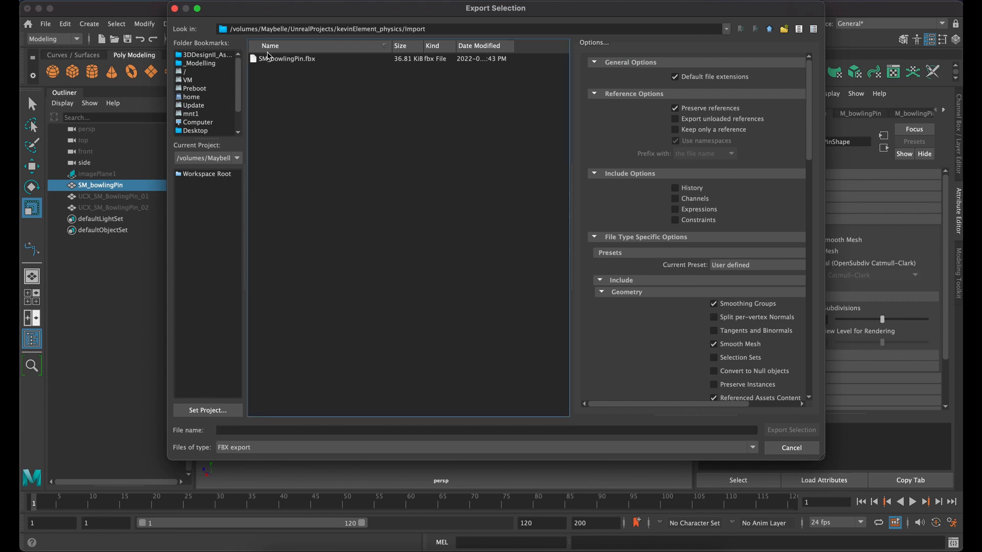
double_click(270, 58)
click(479, 241)
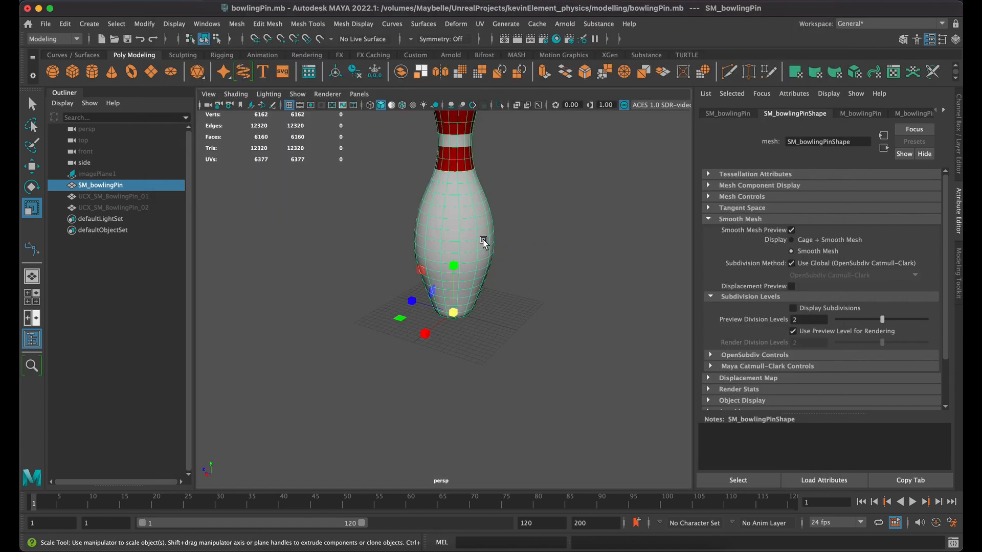
Step: Switch to Unreal Editor and reimport the SM_bowlingPin static mesh in myMeshes from its source file
key(super+Tab)
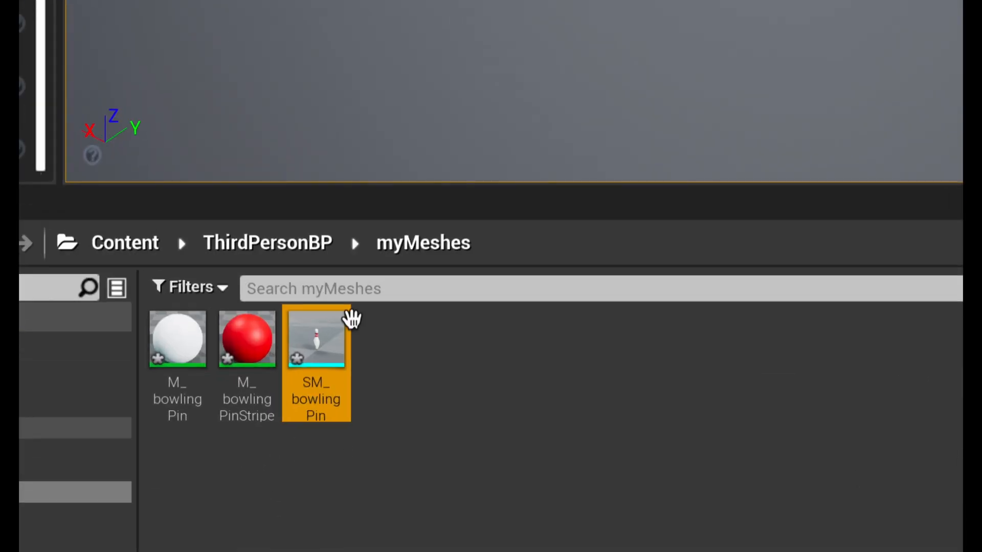
mouse_move(322, 335)
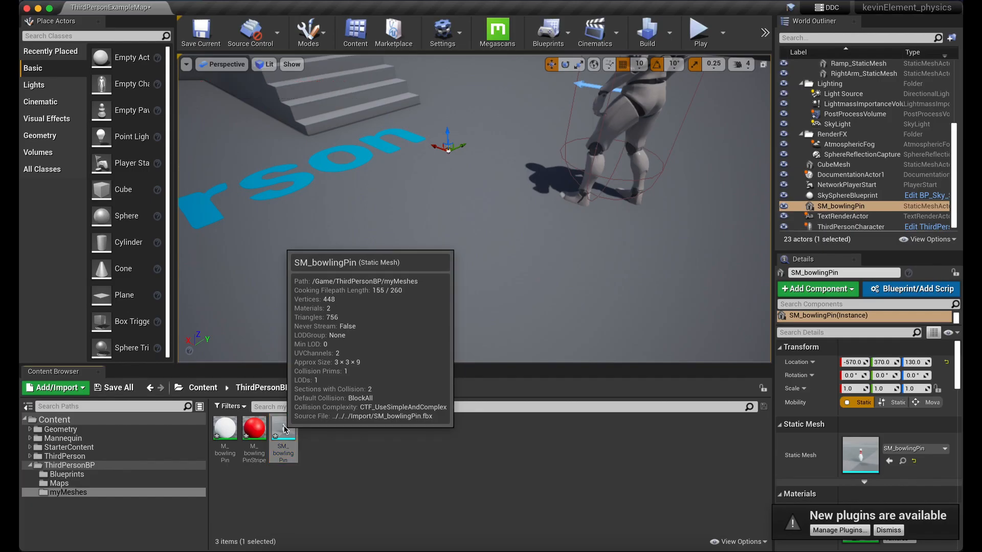
right_click(321, 338)
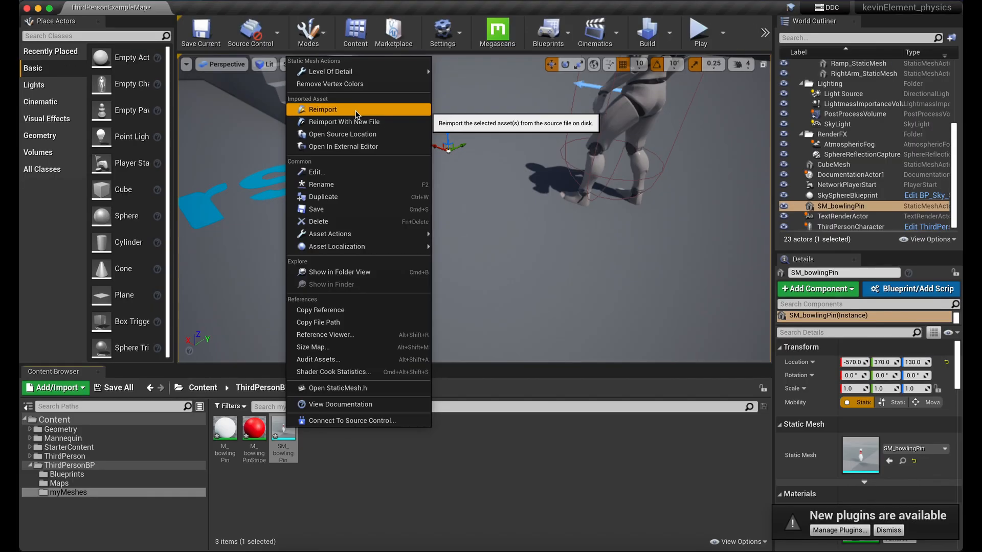
click(355, 126)
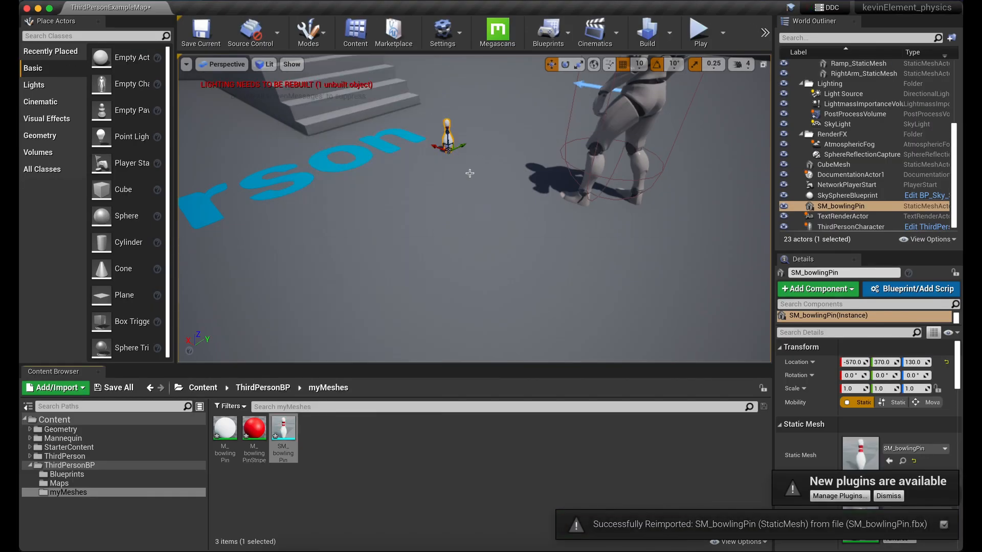
Step: Return to Maya, scale the bowling pin up uniformly to more than twice its size and save the scene
key(super+Tab)
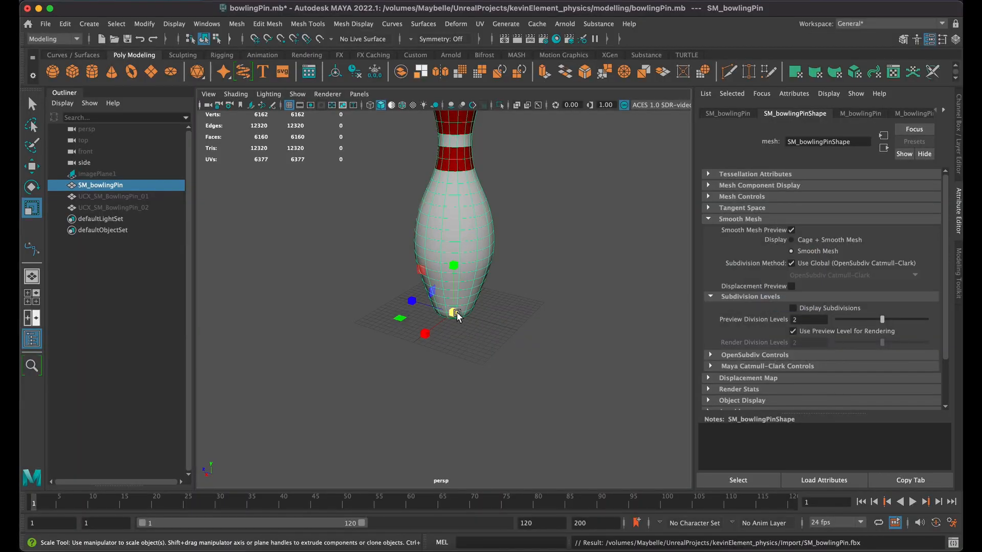
drag(456, 317, 745, 246)
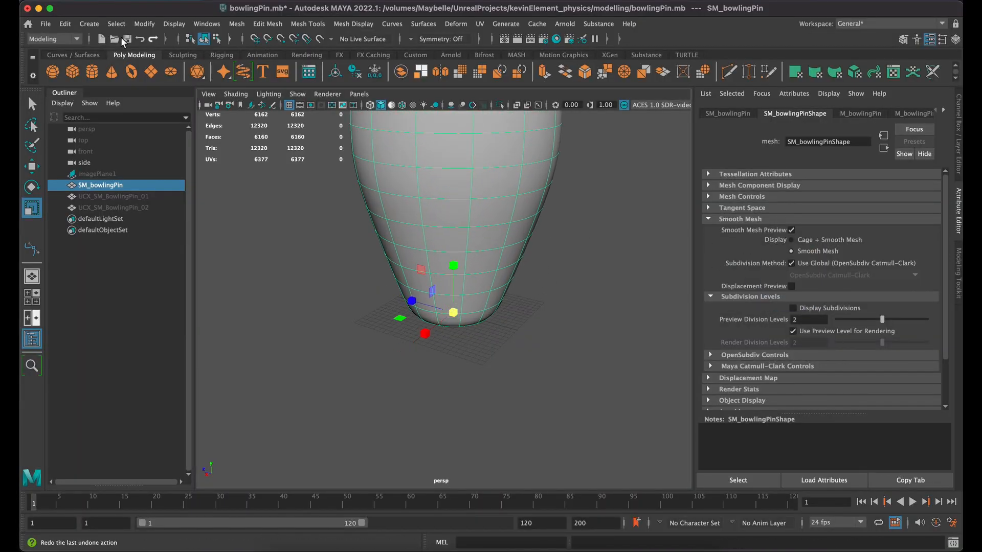
click(45, 24)
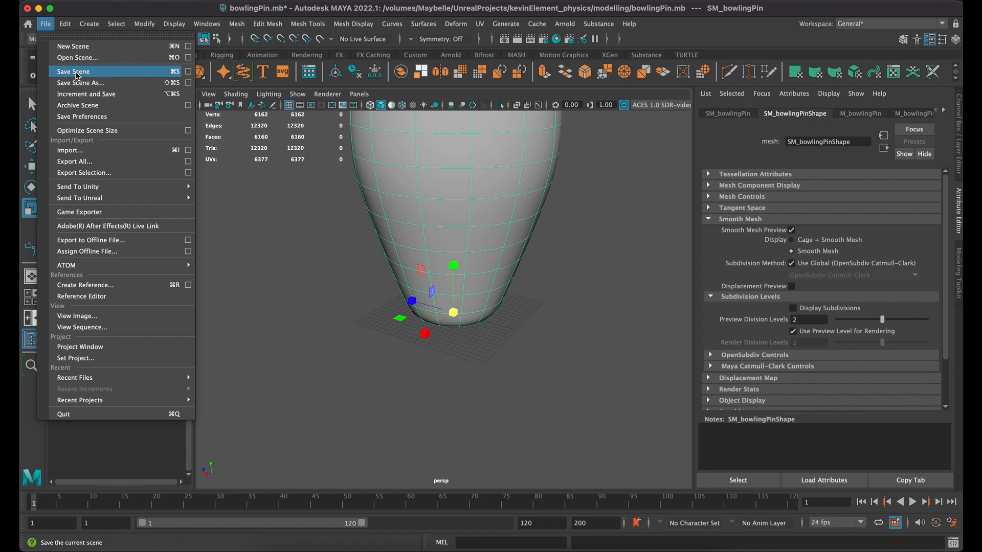
click(77, 71)
Step: Export the further enlarged bowling pin to Unreal as a selection, replacing the existing SM_bowlingPin.fbx in Import
click(46, 25)
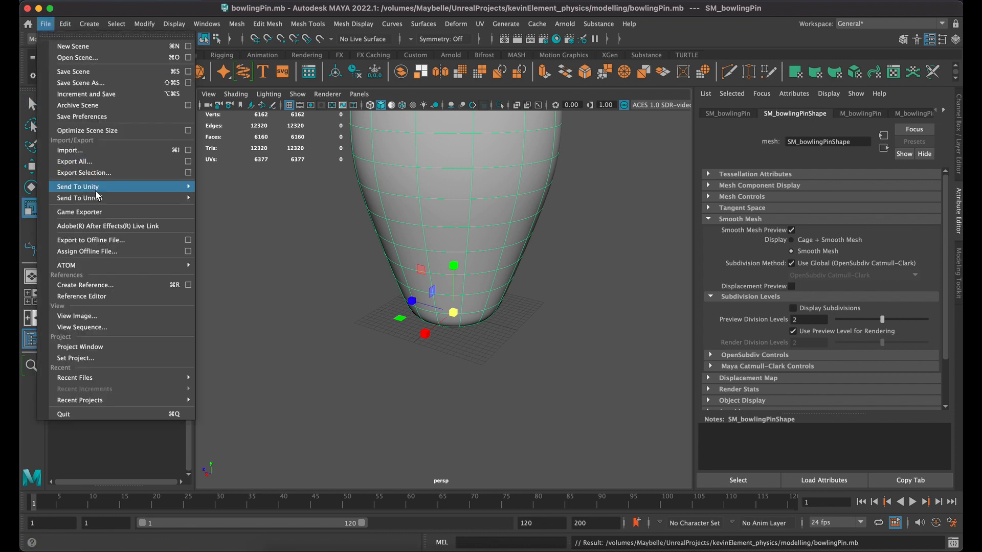
mouse_move(153, 198)
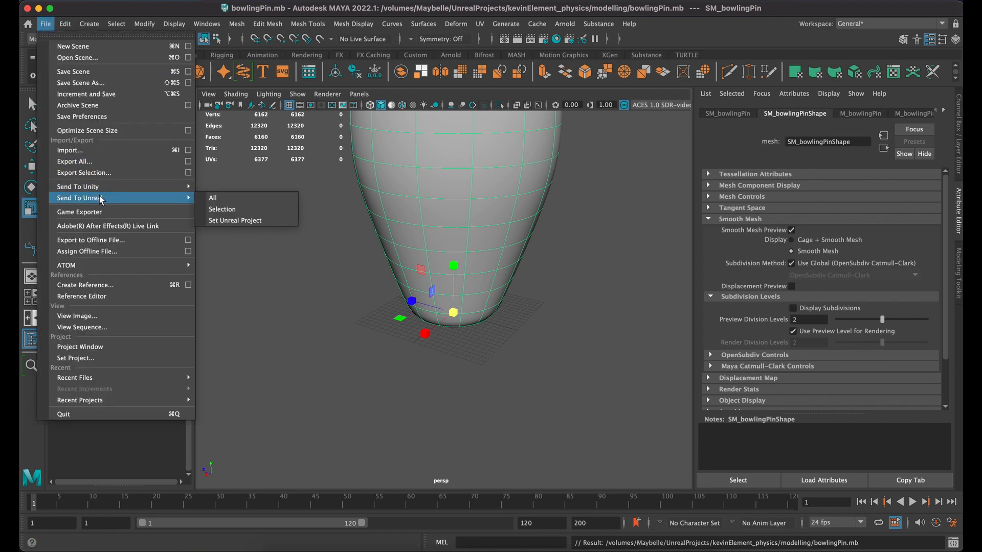
click(279, 210)
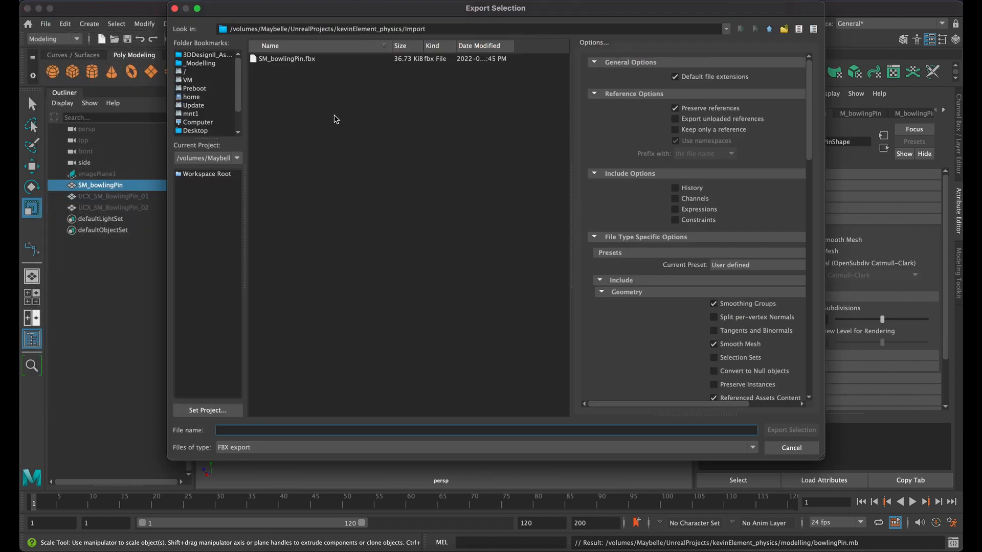
click(280, 60)
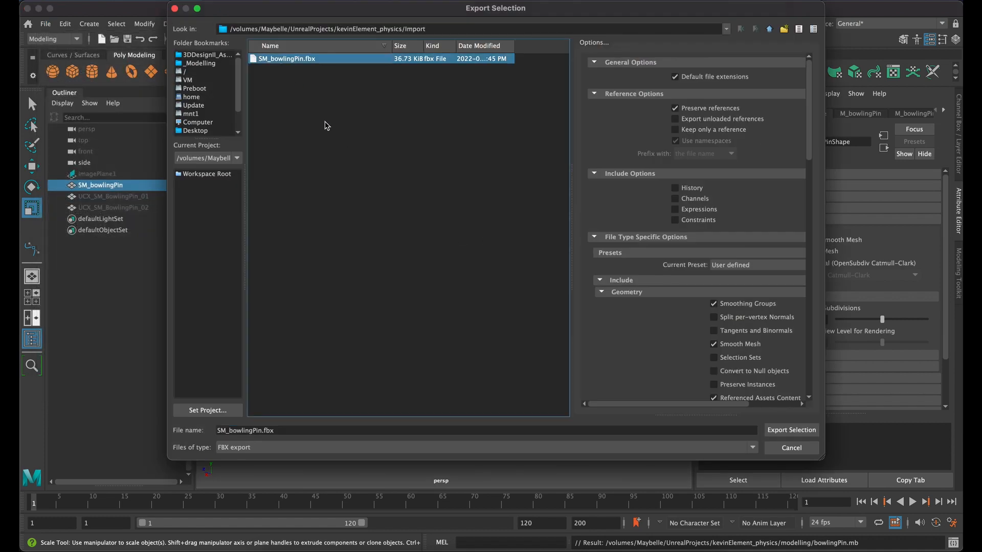
click(791, 431)
click(479, 242)
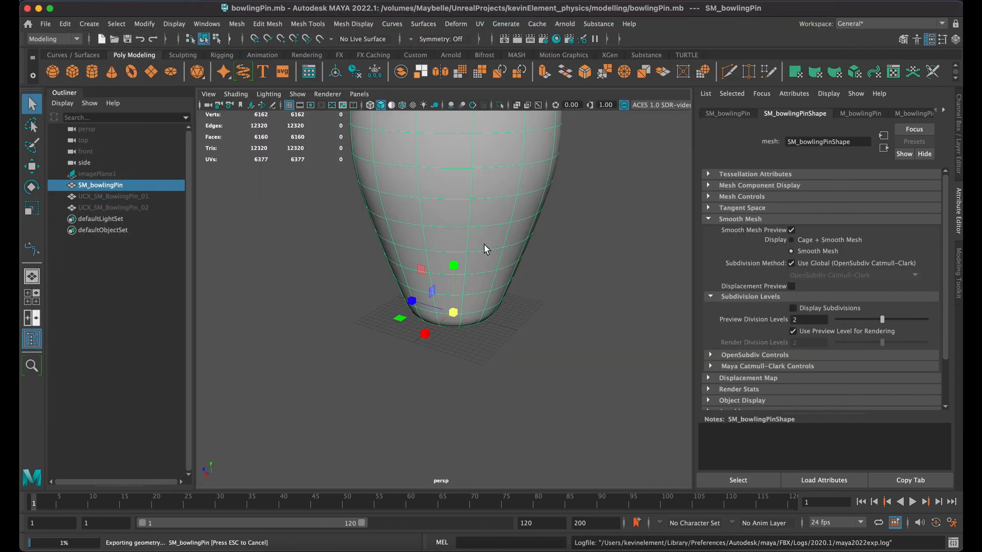
Step: Return to Unreal Editor, reimport SM_bowlingPin with the latest export and view the pin from farther away
key(super+Tab)
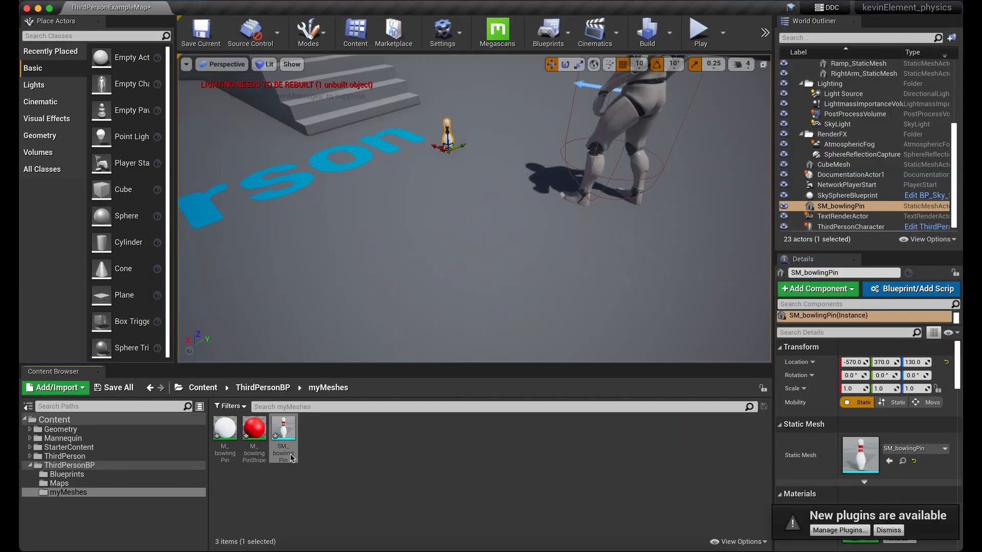
right_click(283, 429)
click(327, 105)
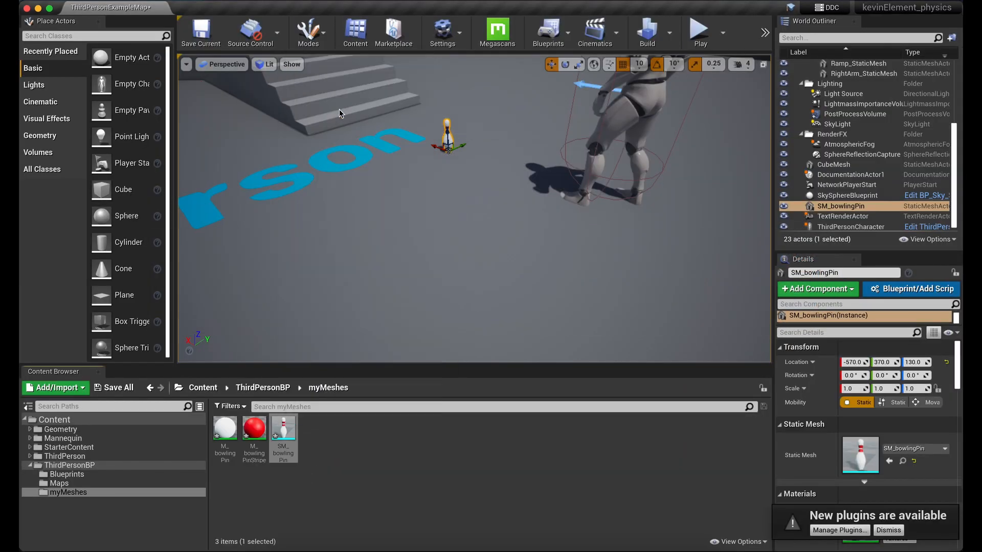
scroll(541, 202, down, 4)
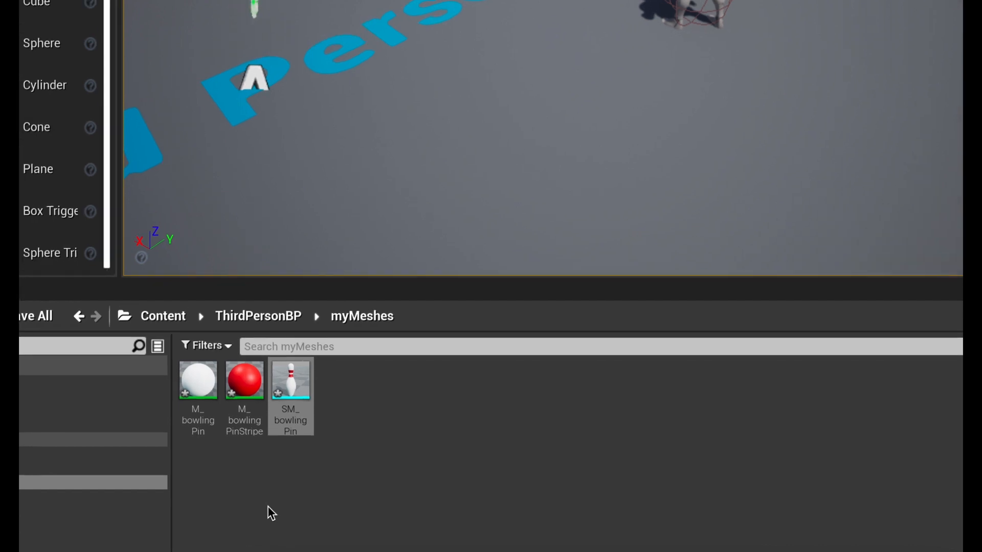
Step: Open the SM_bowlingPin static mesh, display its simple collision for inspection, and close the mesh editor
click(289, 379)
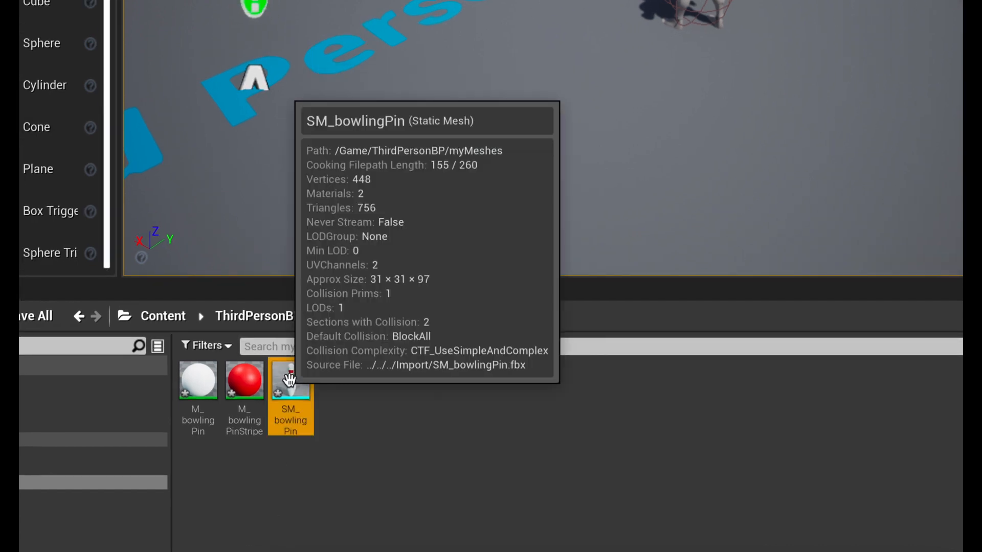
double_click(289, 379)
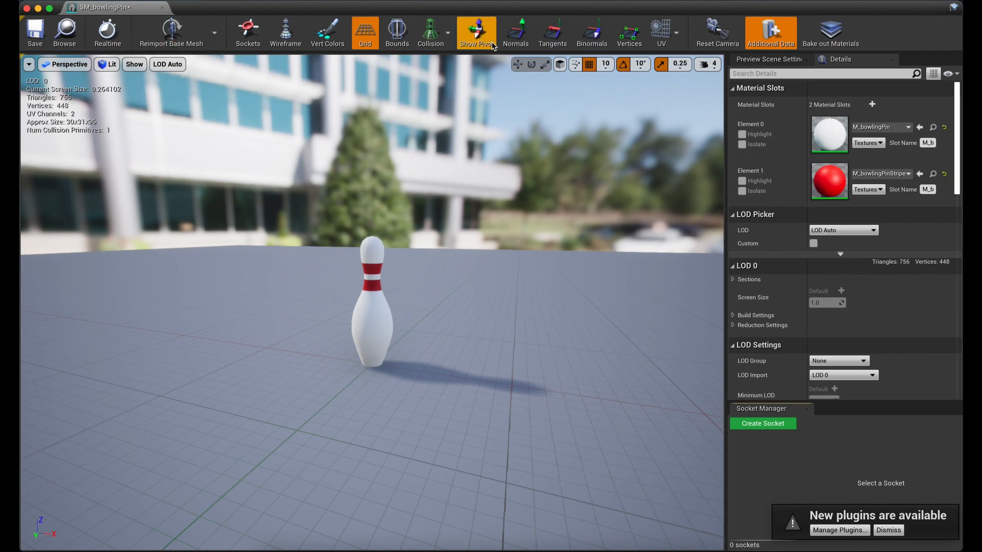
click(396, 33)
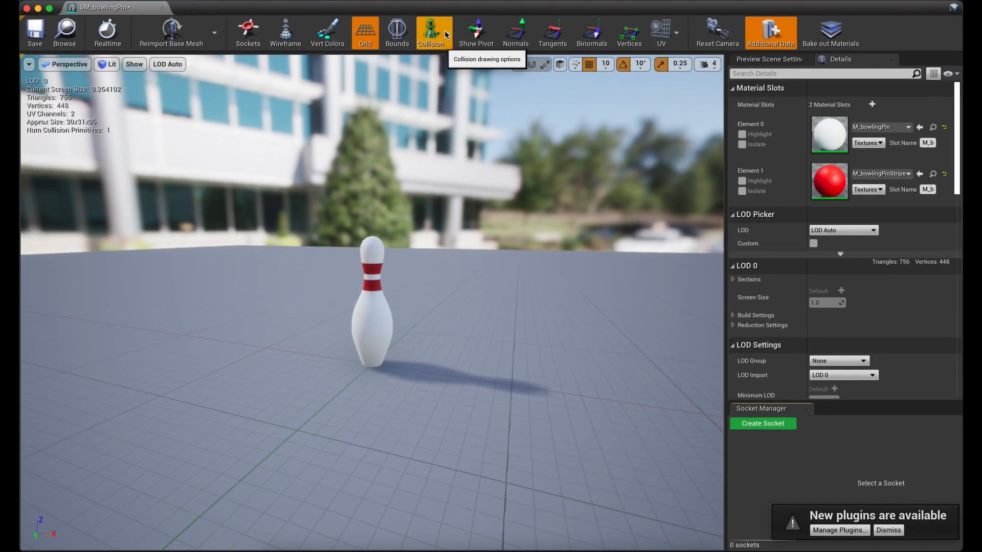
click(444, 30)
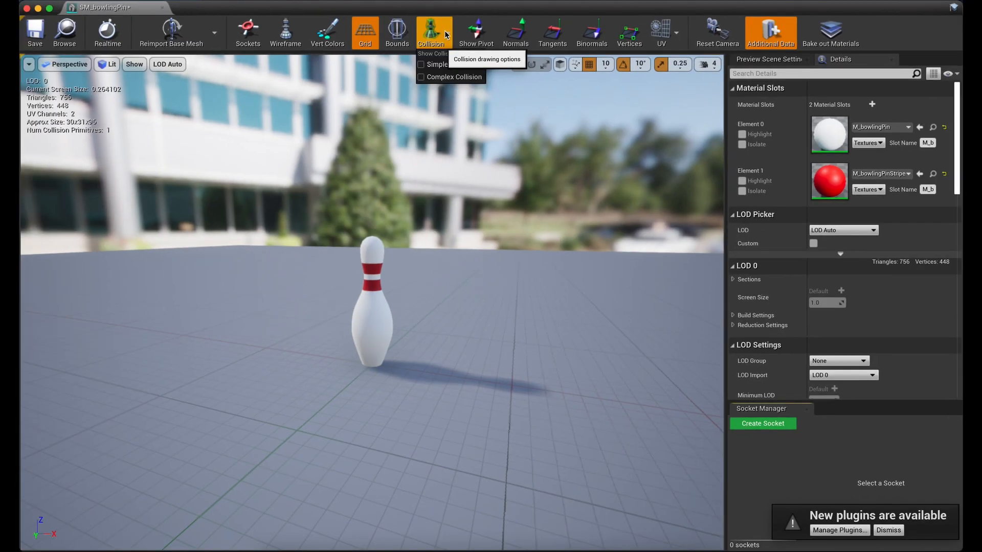
click(431, 65)
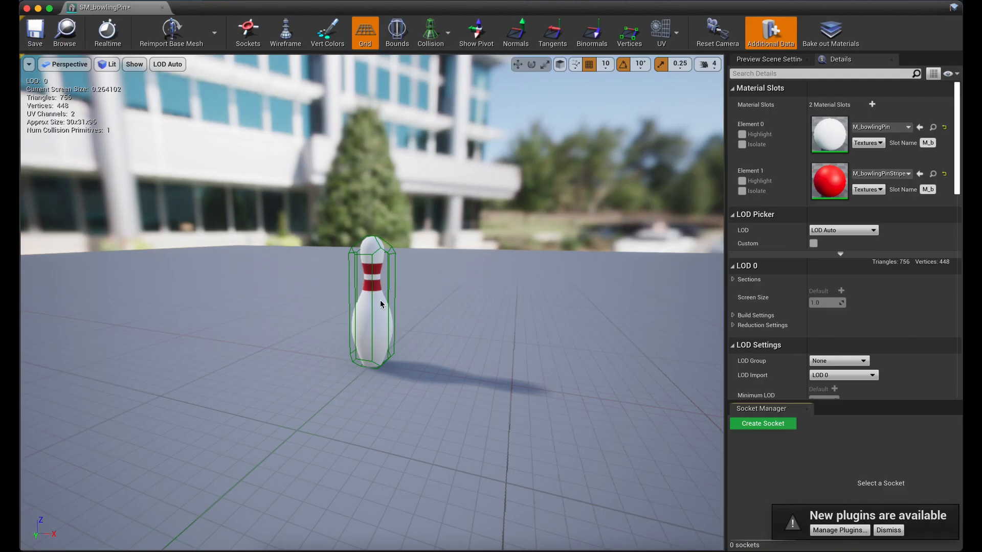
key(super+Tab)
click(27, 9)
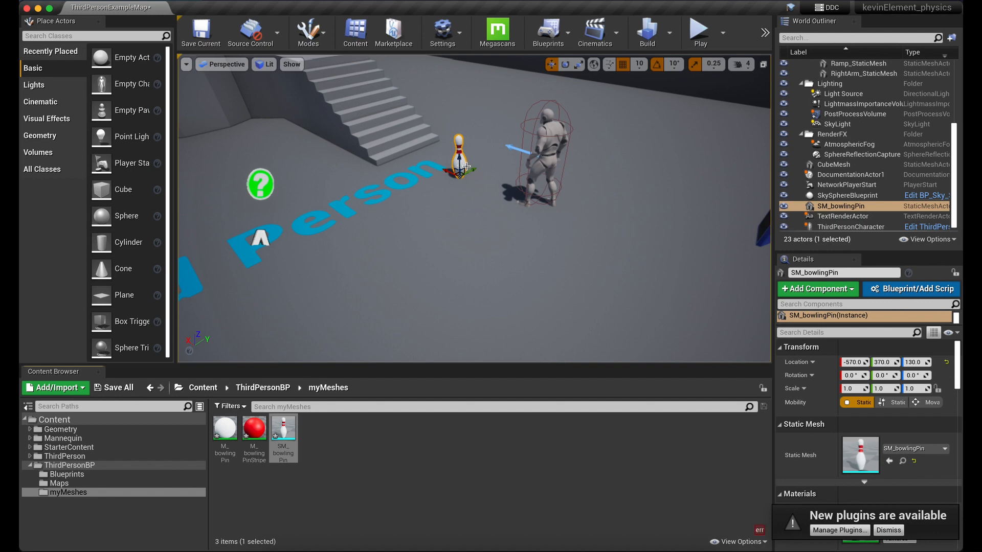
Step: Scale the placed bowling pin uniformly to 1.5 in the level
key(e)
key(r)
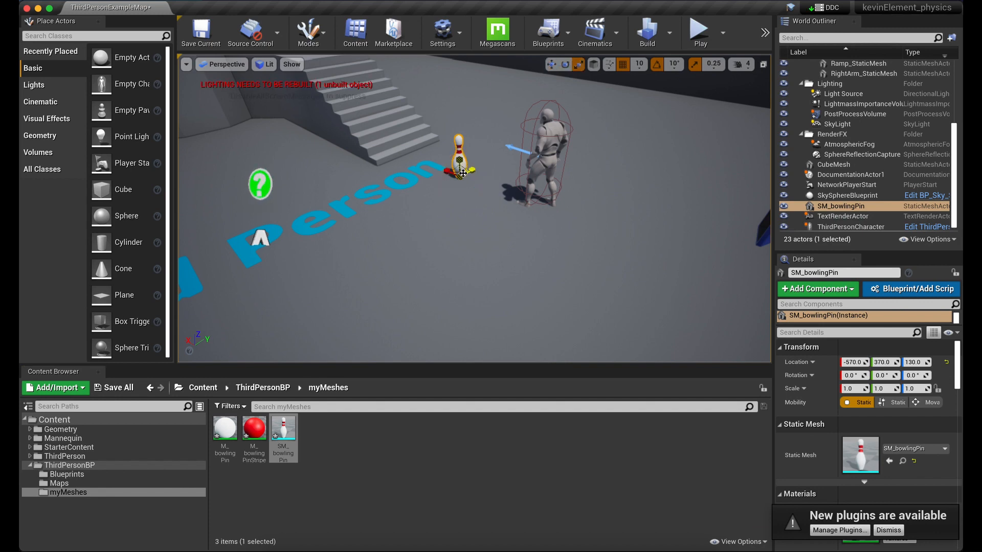
drag(459, 175, 468, 119)
scroll(460, 176, down, 4)
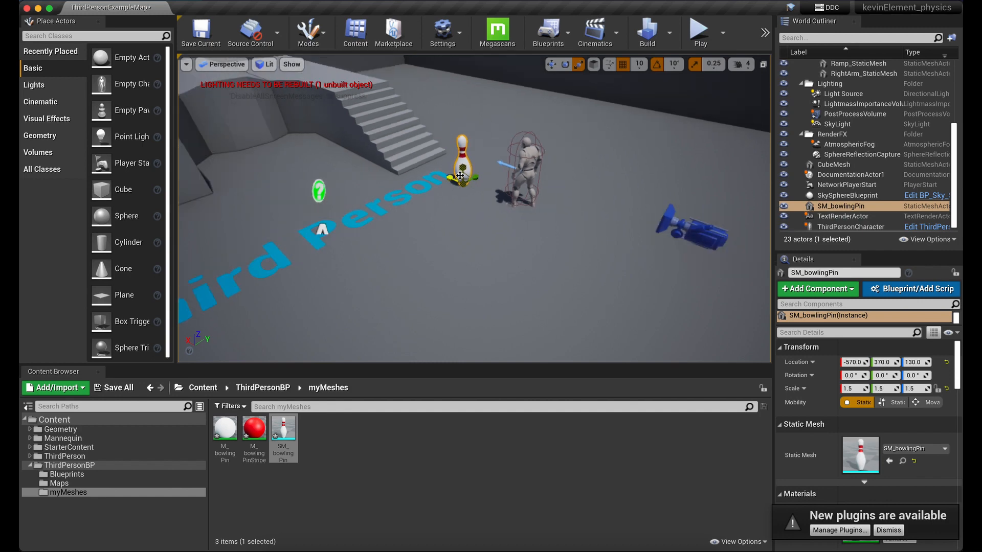
Step: Raise the bowling pin to a Z location of 300 and tilt it 60° about Y
key(w)
key(r)
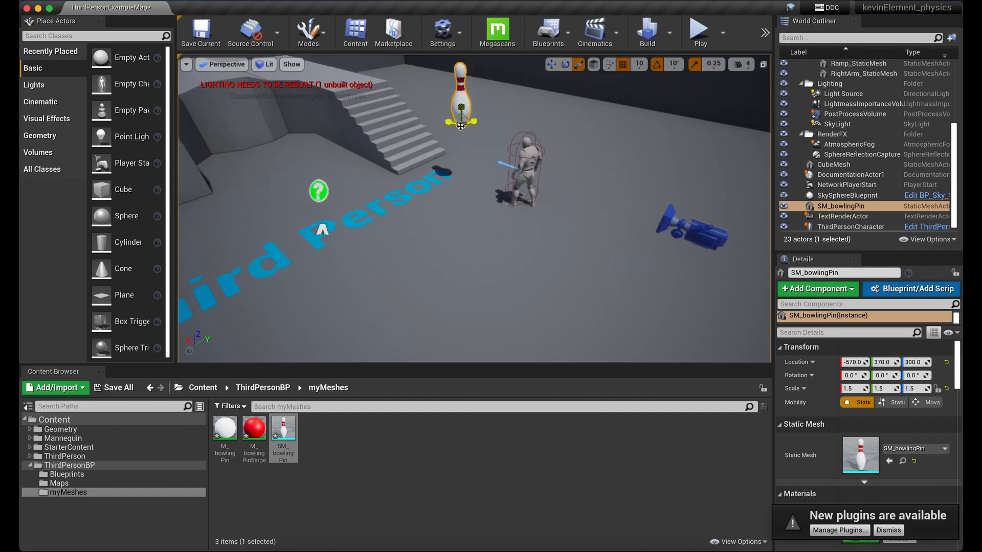
key(e)
mouse_move(474, 109)
mouse_down()
mouse_move(490, 134)
mouse_move(480, 121)
mouse_up()
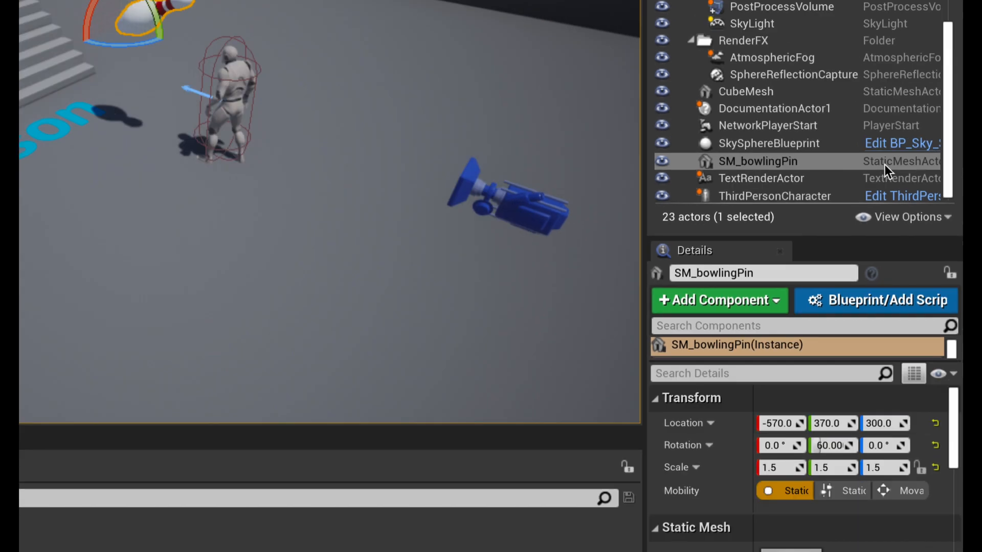
Step: Enable Simulate Physics on the SM_bowlingPin actor and override its mass to 1.5 kg
click(877, 160)
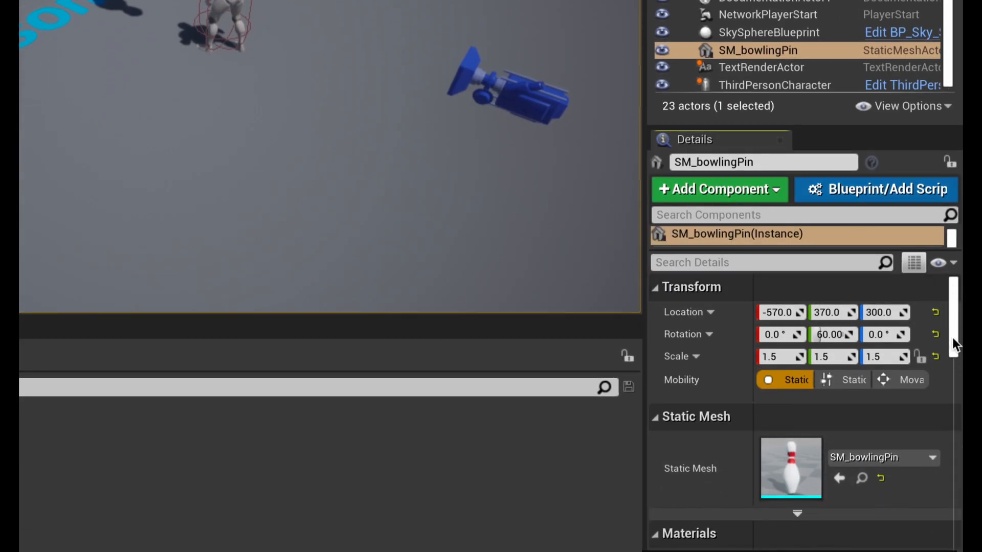
drag(952, 342, 953, 373)
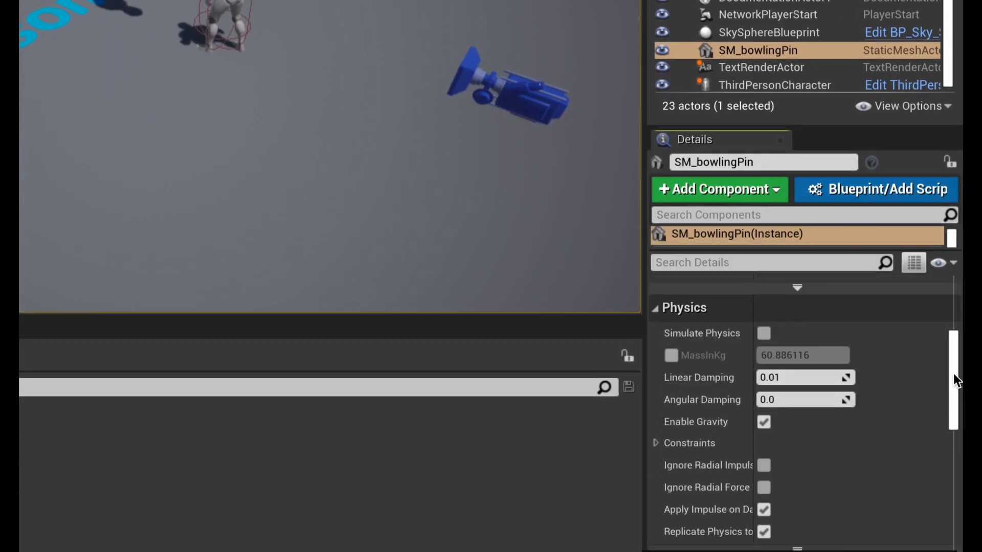
click(764, 333)
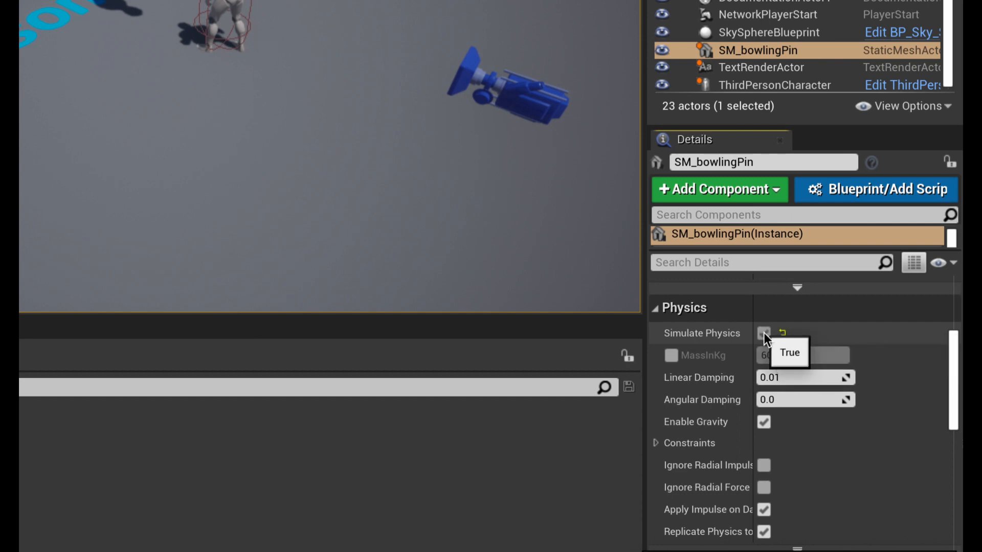
click(671, 355)
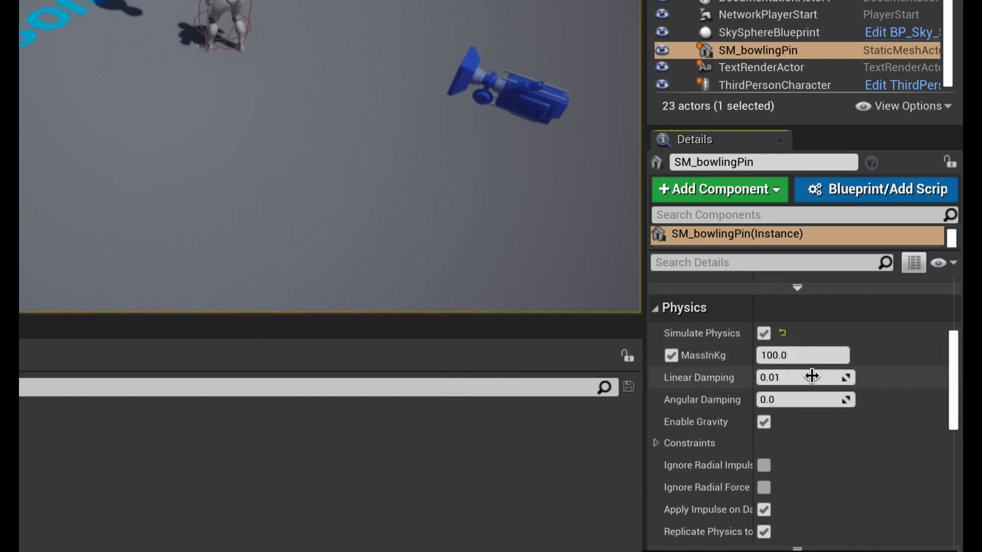
click(808, 358)
double_click(808, 360)
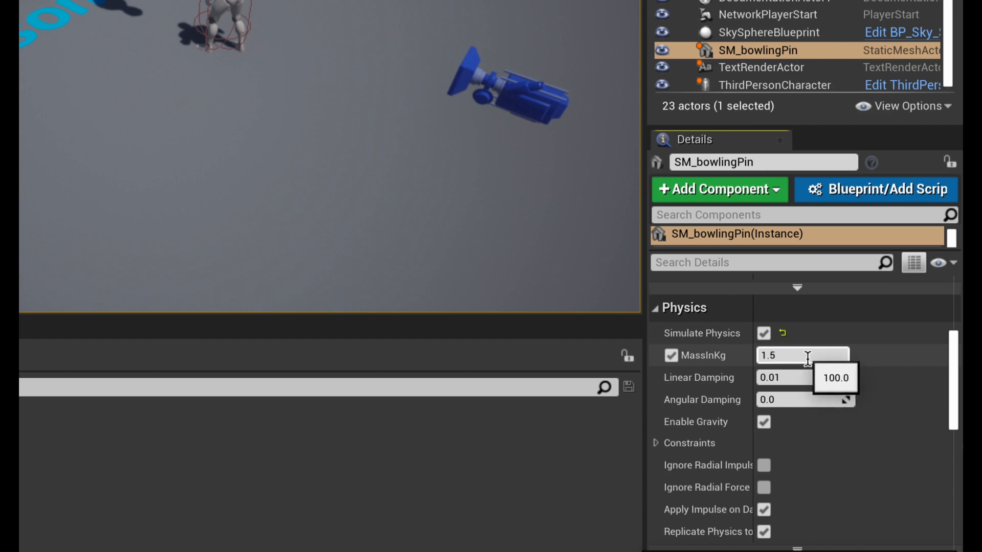
key(Return)
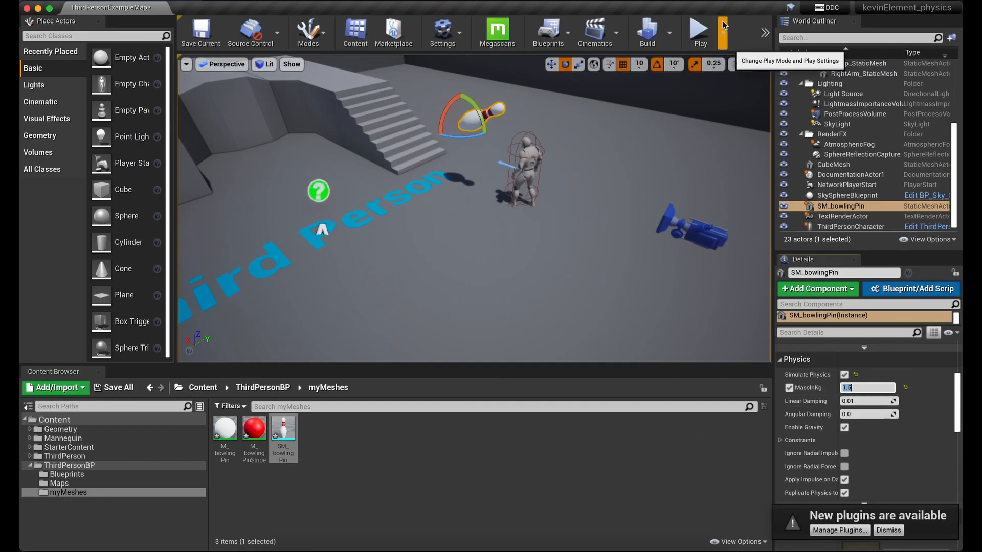
Step: Play the level, run the character into the bowling pin to test its physics, and stop the session
click(699, 31)
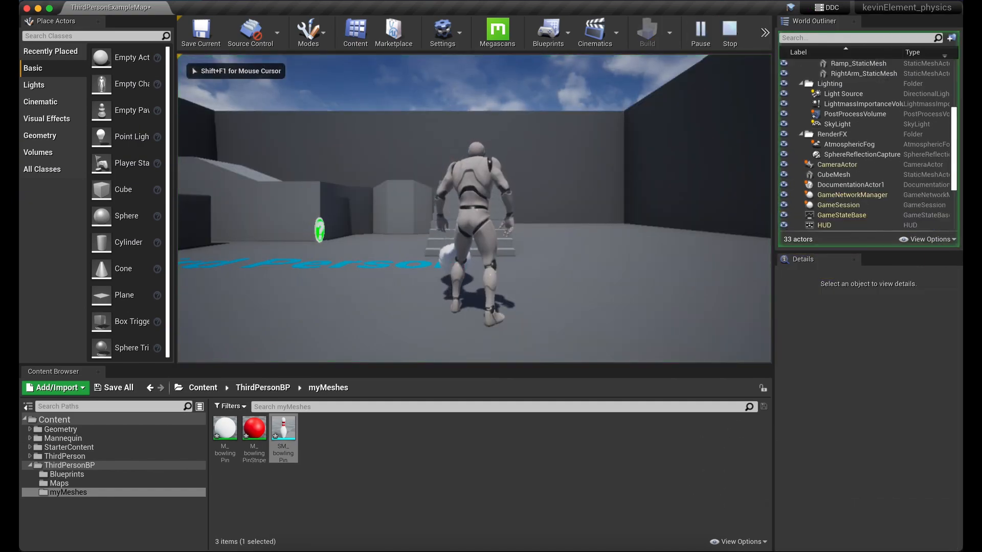
key(s)
key(w)
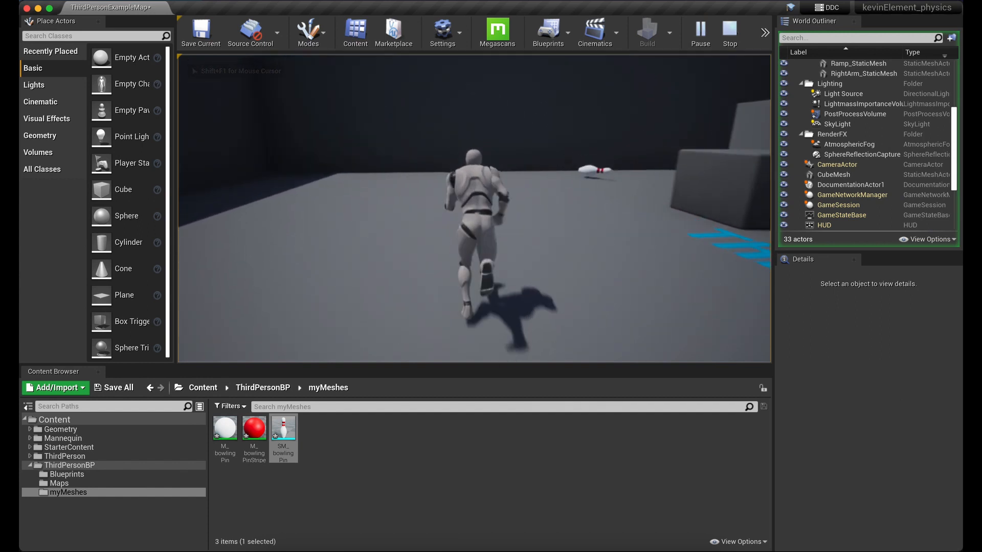
key(d)
key(d)
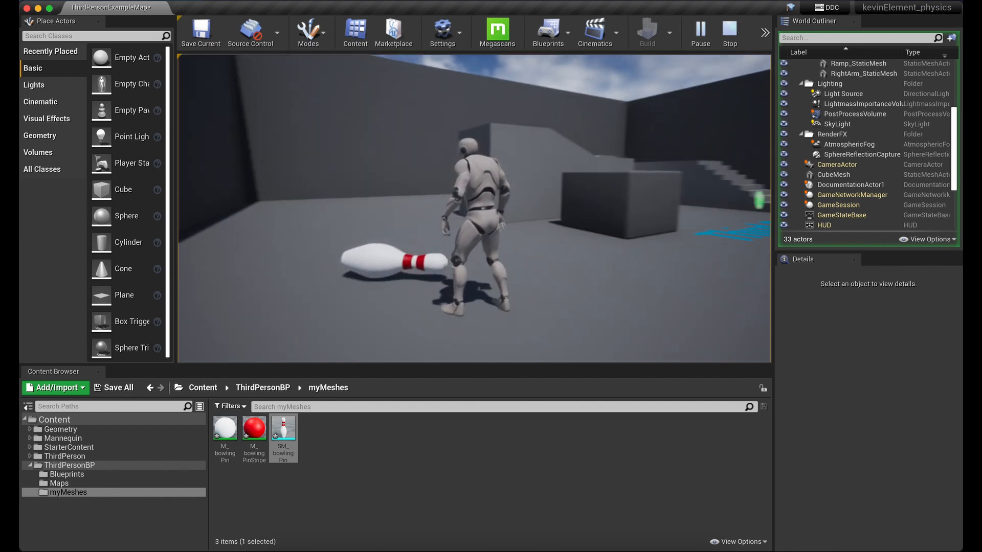
key(Escape)
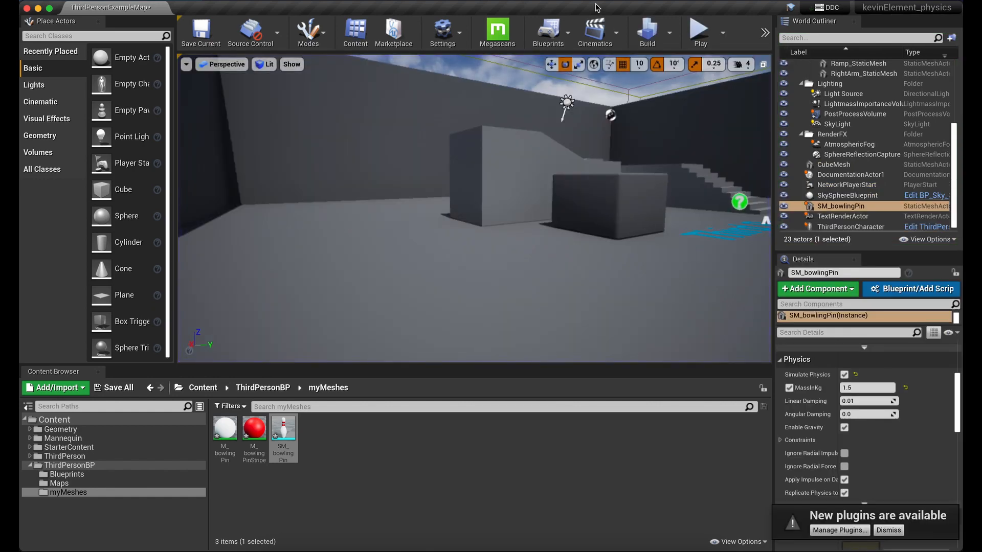
Step: Reopen the SM_bowlingPin static mesh and show its simple collision around the pin up close
right_drag(381, 221, 598, 212)
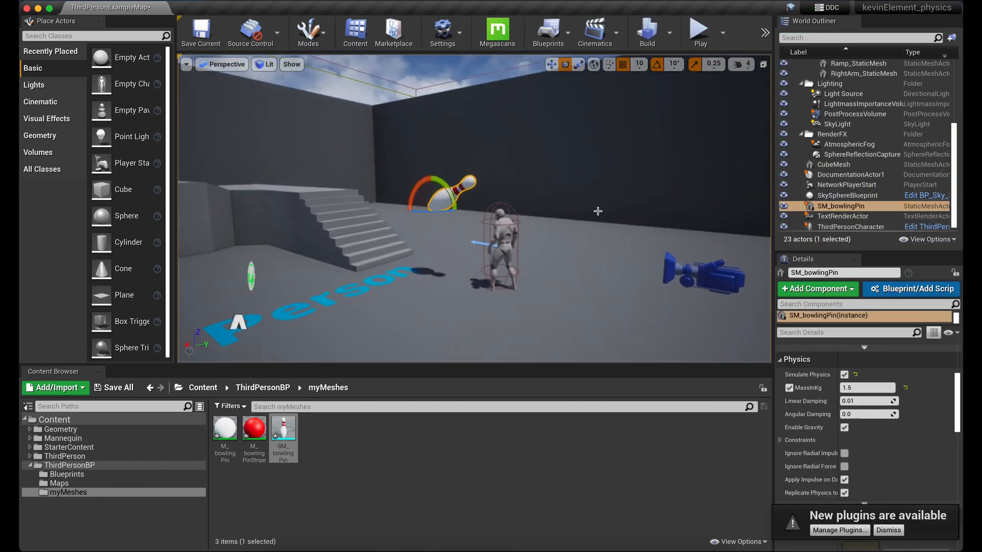
double_click(284, 431)
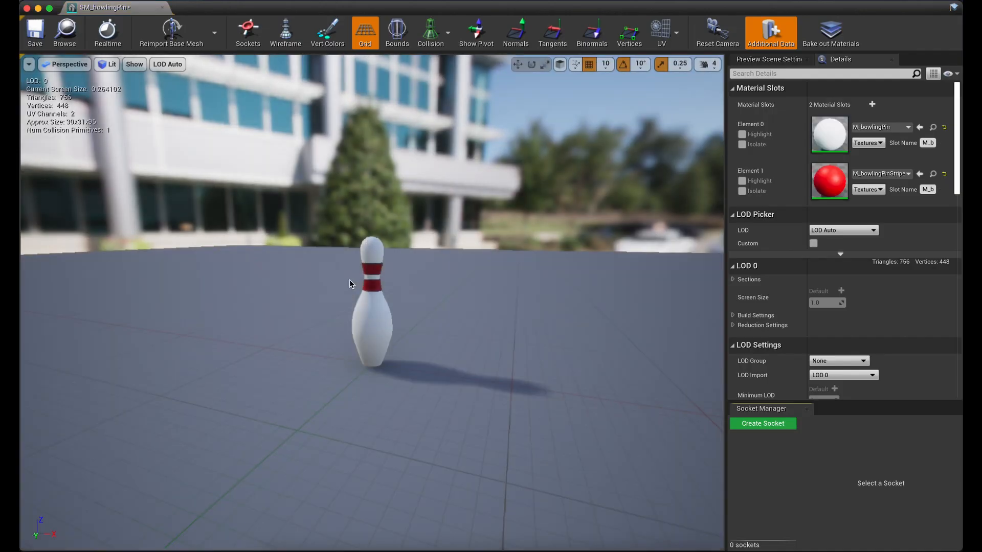
click(448, 34)
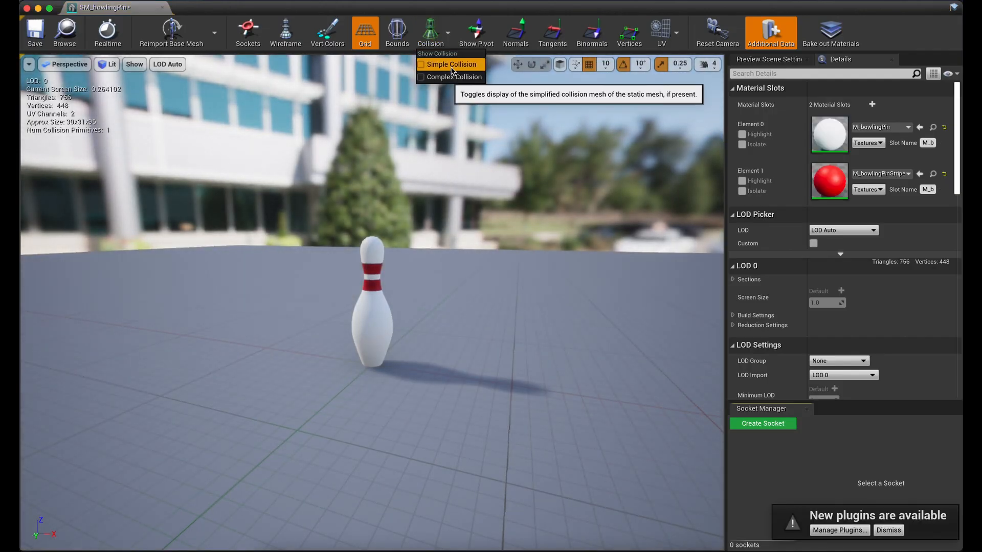
click(453, 67)
scroll(354, 333, up, 5)
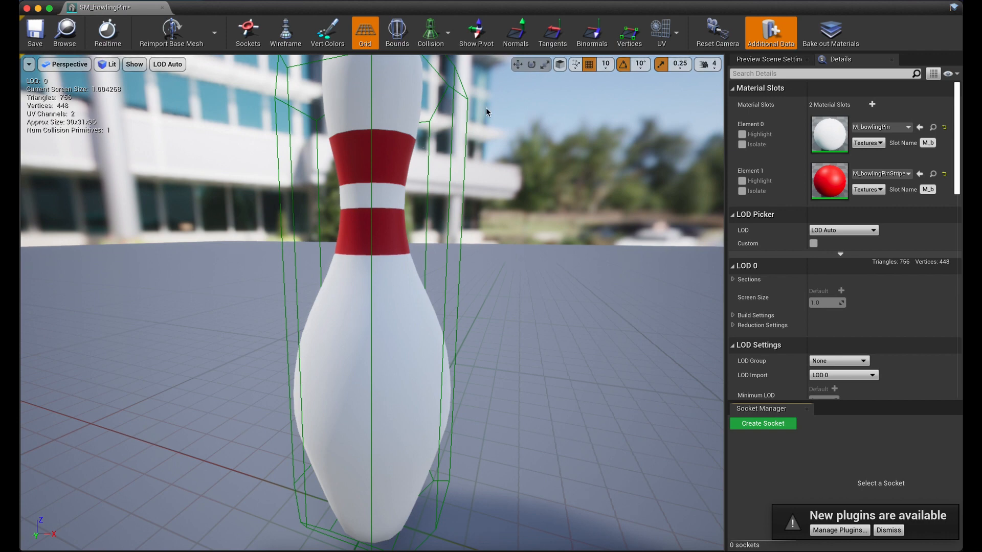
Step: Show the pin's complex collision, hide the simple collision, and inspect the mesh from near and far
click(449, 34)
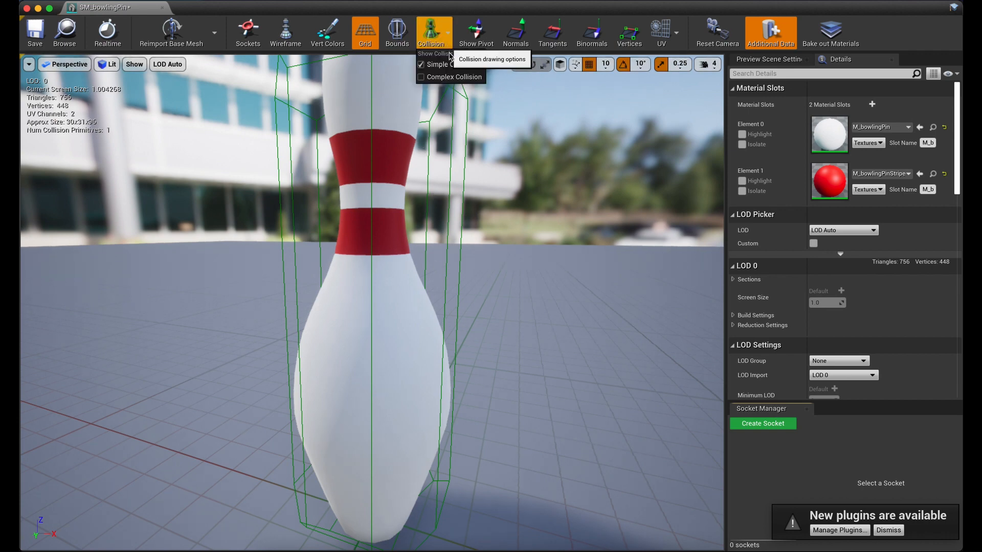
click(443, 80)
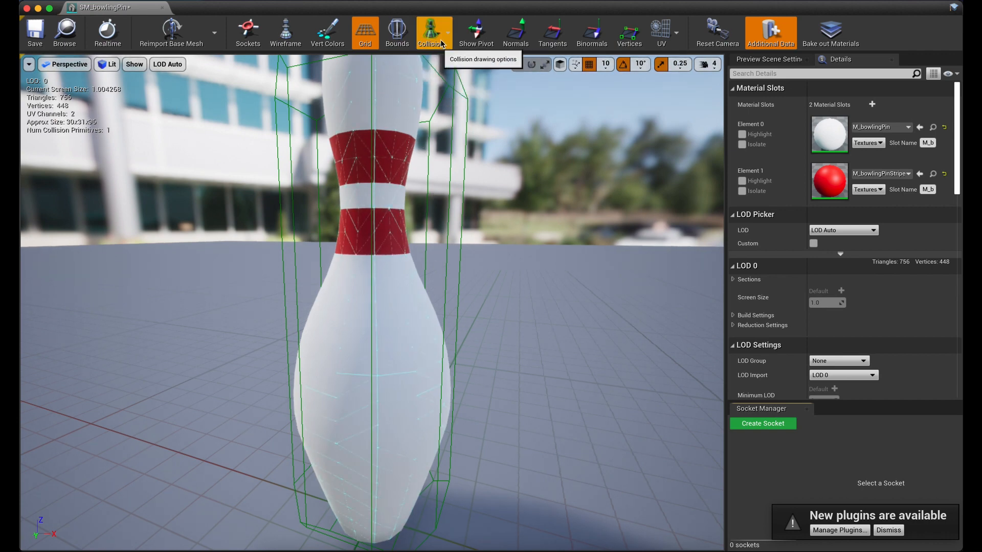
click(448, 34)
click(443, 65)
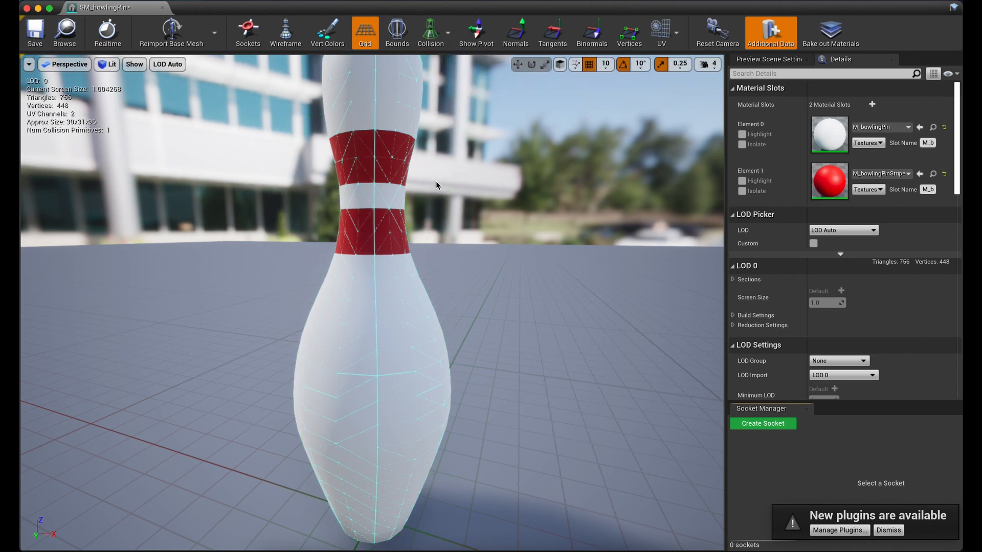
scroll(436, 182, down, 5)
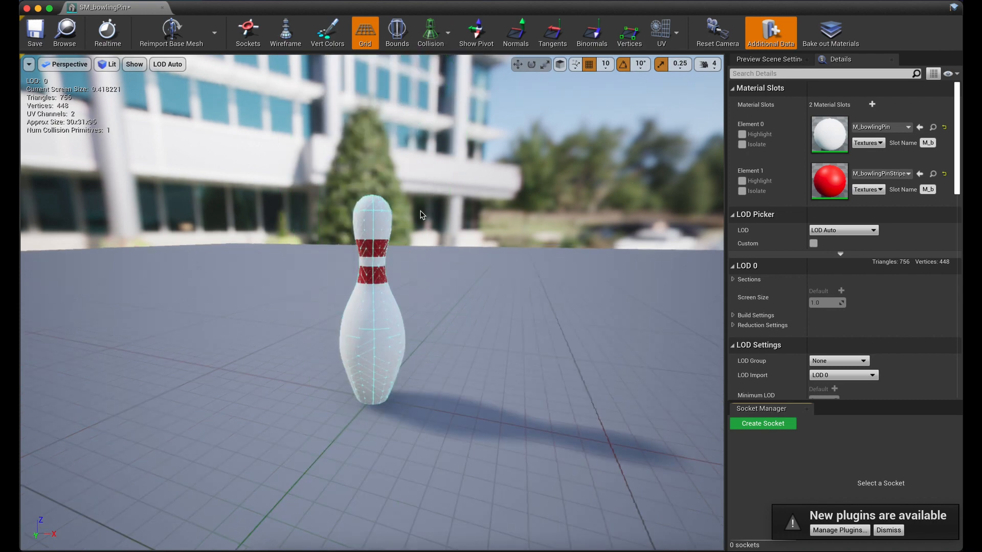
scroll(422, 214, up, 5)
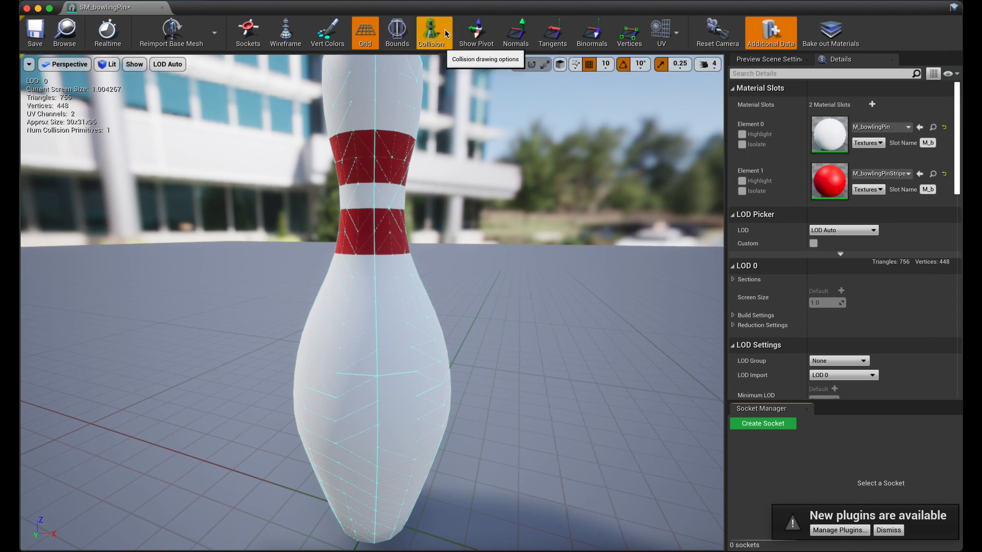
Step: Turn the simple collision display back on, hide the complex collision, and examine the hull around the pin
click(430, 31)
click(440, 64)
click(430, 31)
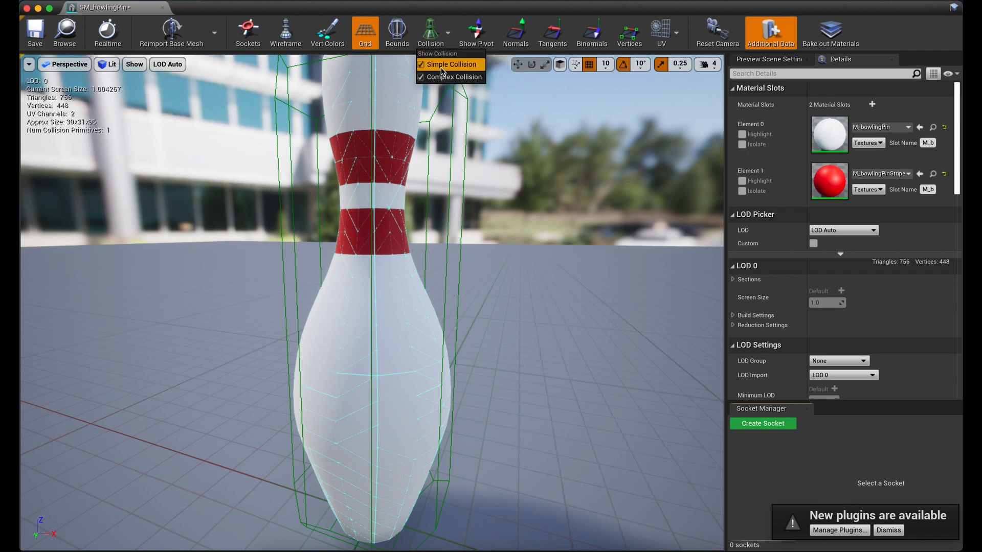
click(441, 77)
scroll(476, 166, down, 5)
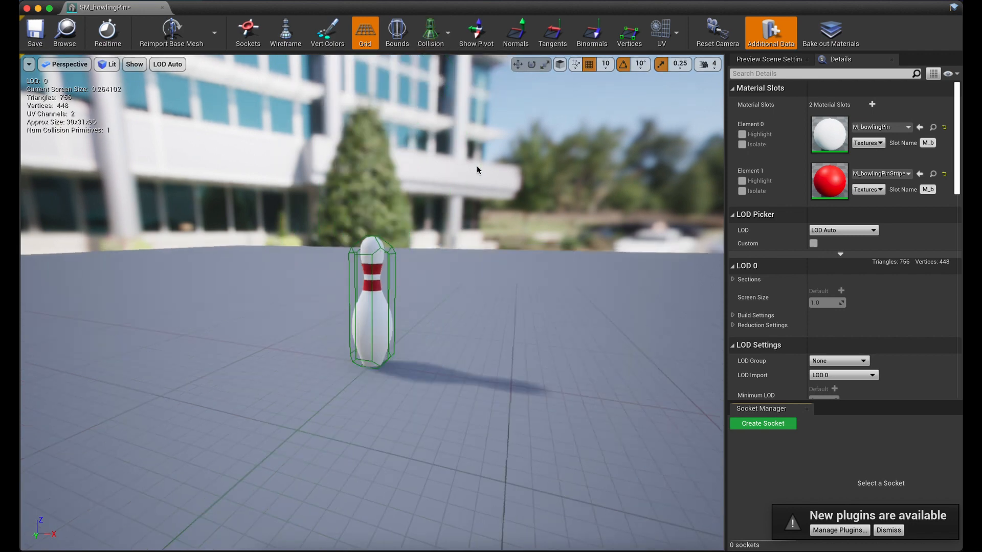
scroll(476, 166, up, 1)
scroll(476, 165, up, 5)
scroll(476, 166, down, 4)
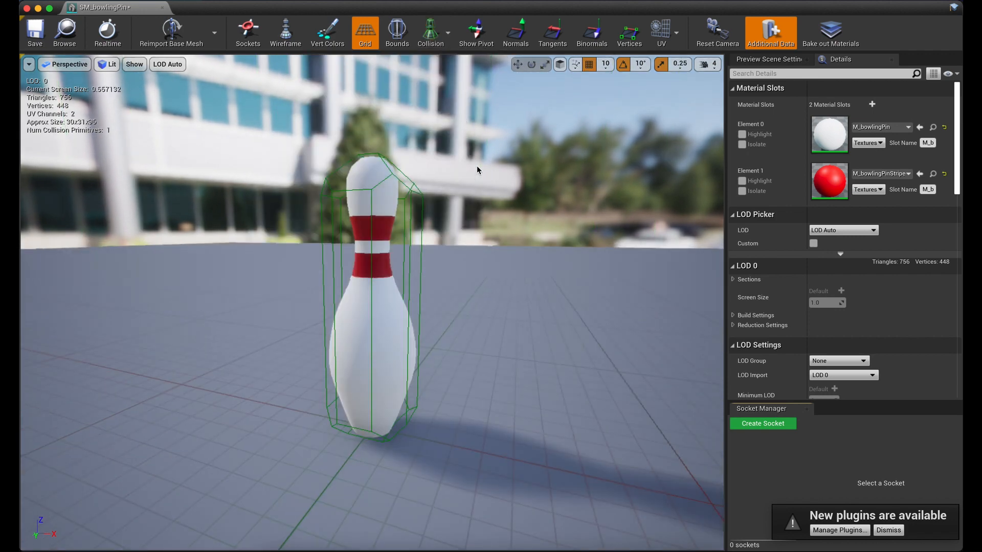
Step: Switch to Maya and delete both UCX_SM_BowlingPin collision meshes from the scene
key(super+Tab)
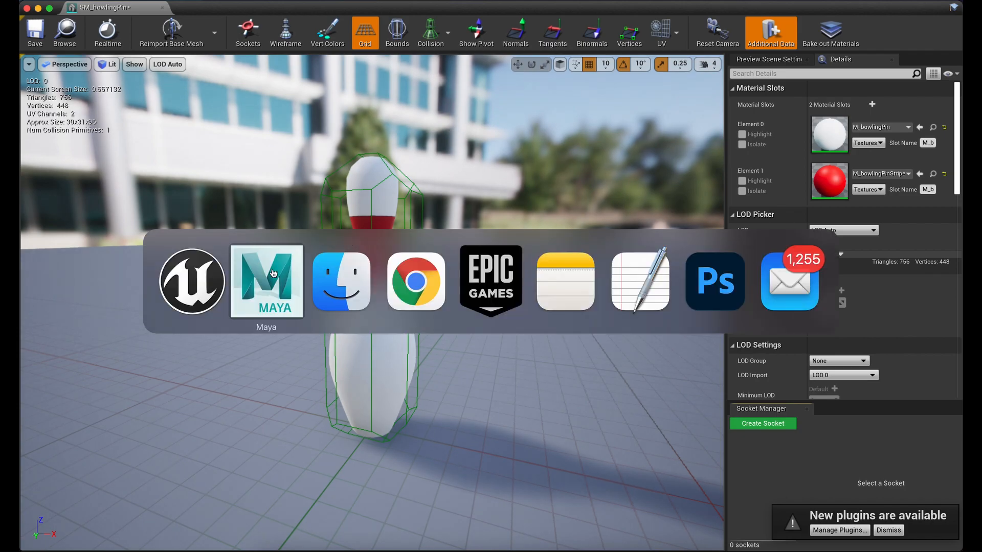
scroll(471, 212, down, 6)
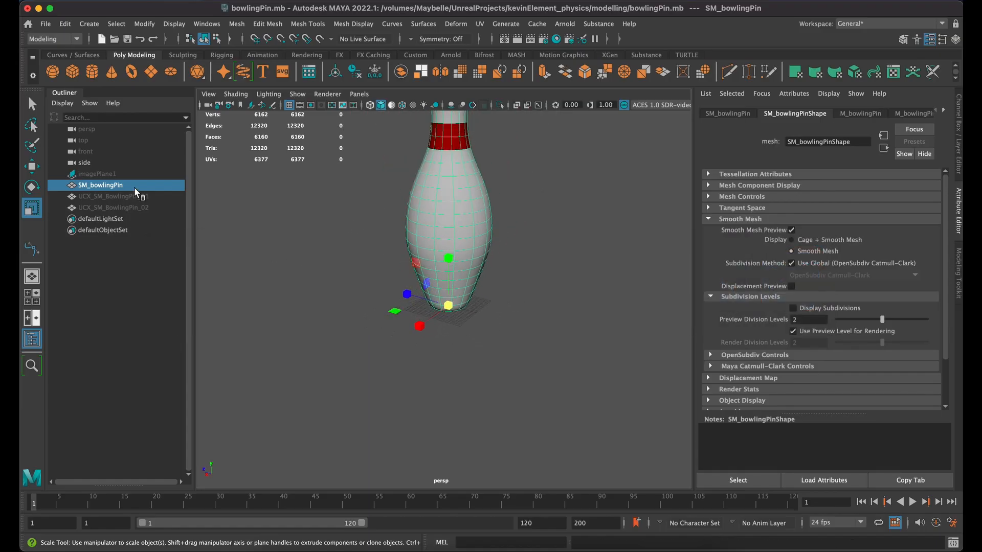
drag(107, 200, 108, 210)
key(Delete)
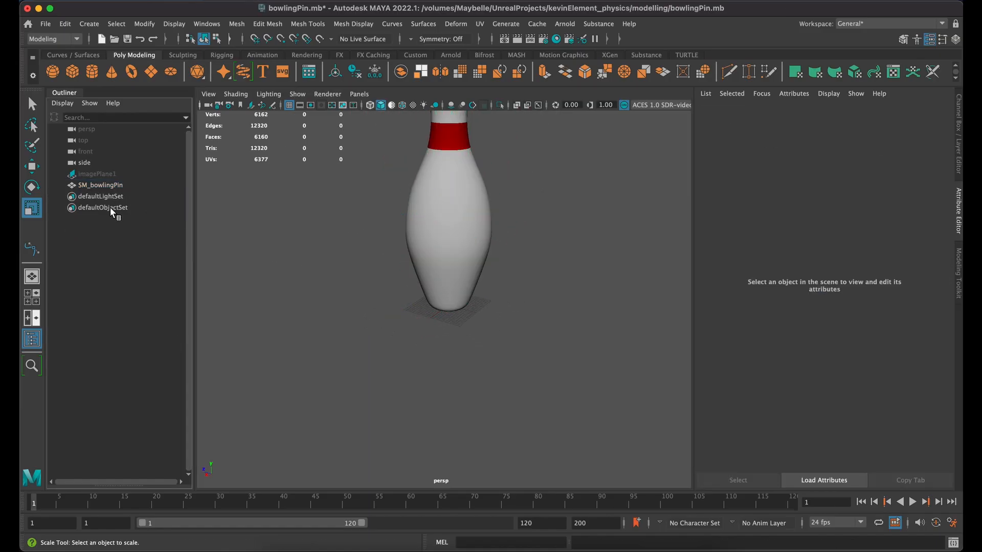
Step: Add a polygon disc at the base of the bowling pin
mouse_move(494, 181)
right_down()
mouse_move(450, 169)
mouse_move(459, 161)
mouse_move(491, 183)
right_up()
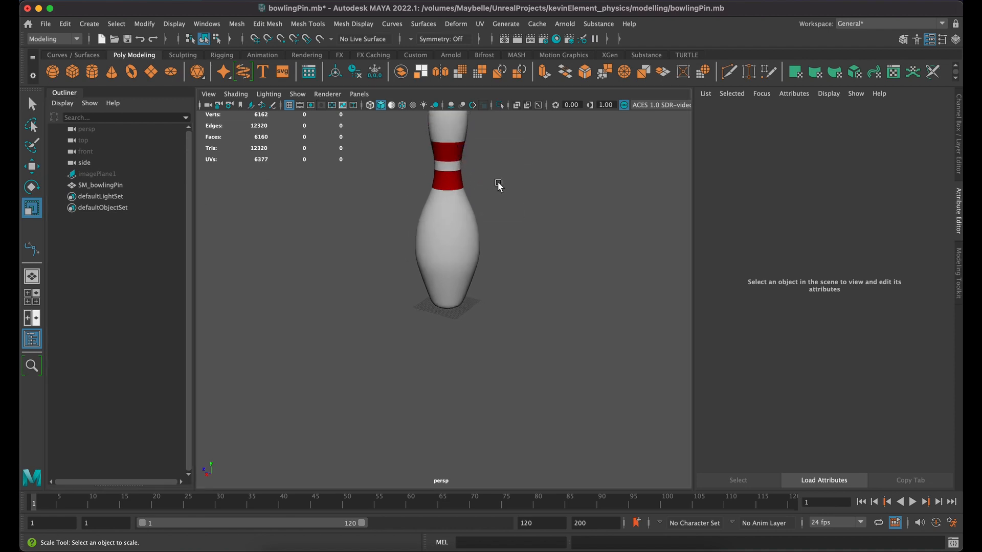
key(f)
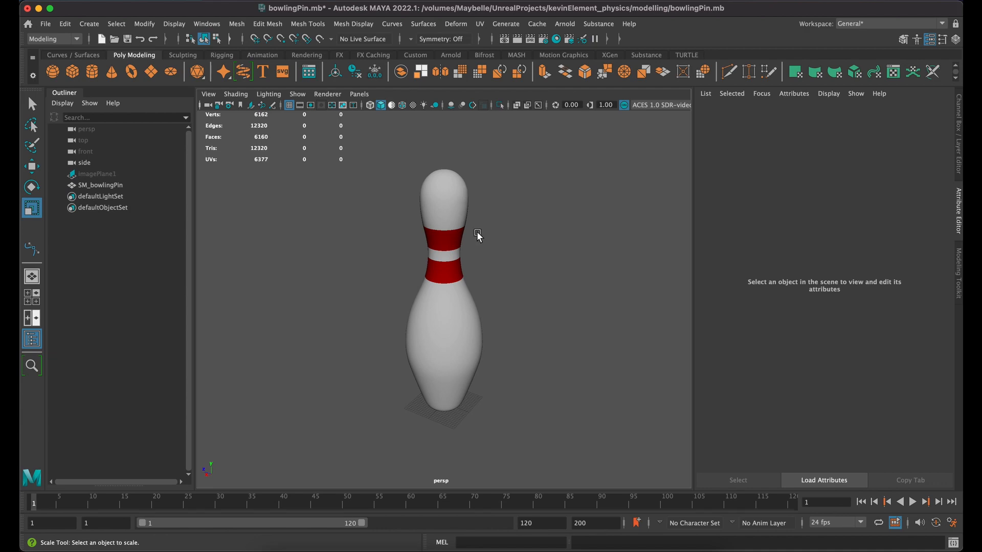
key(space)
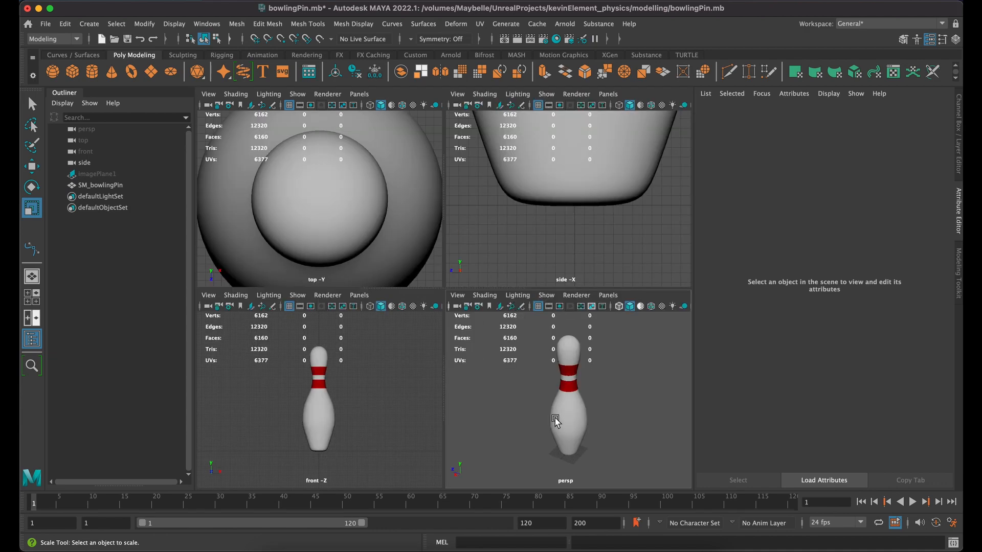
click(313, 413)
key(space)
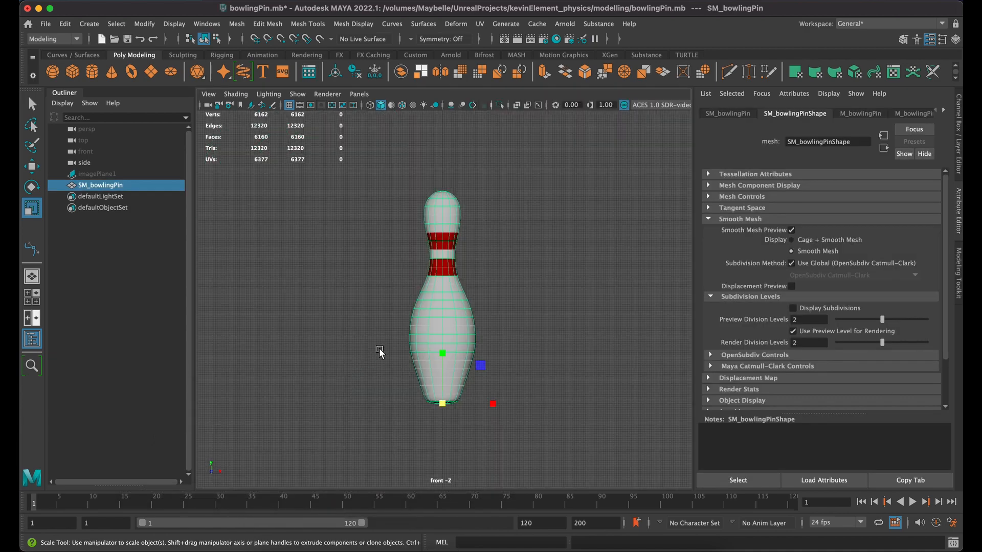
key(f)
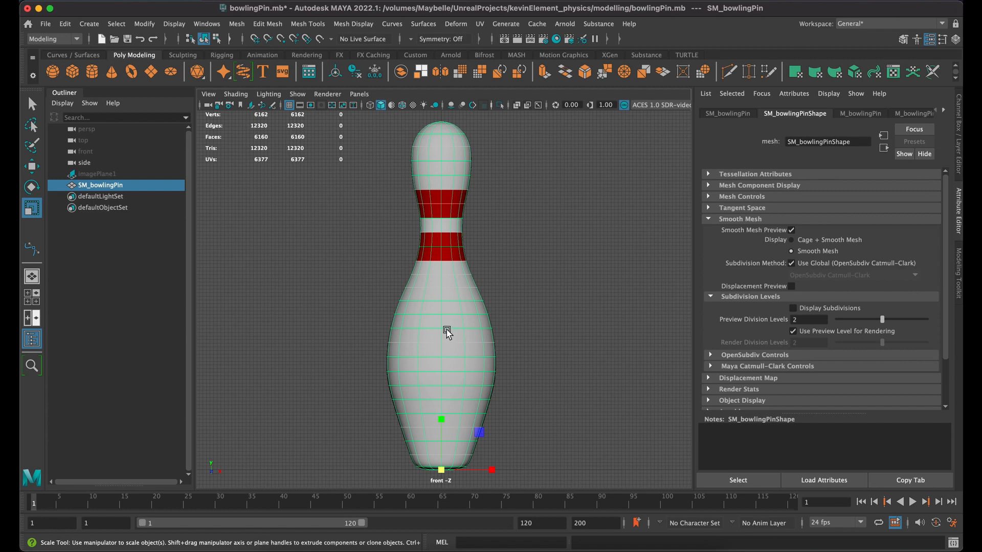
scroll(447, 333, down, 1)
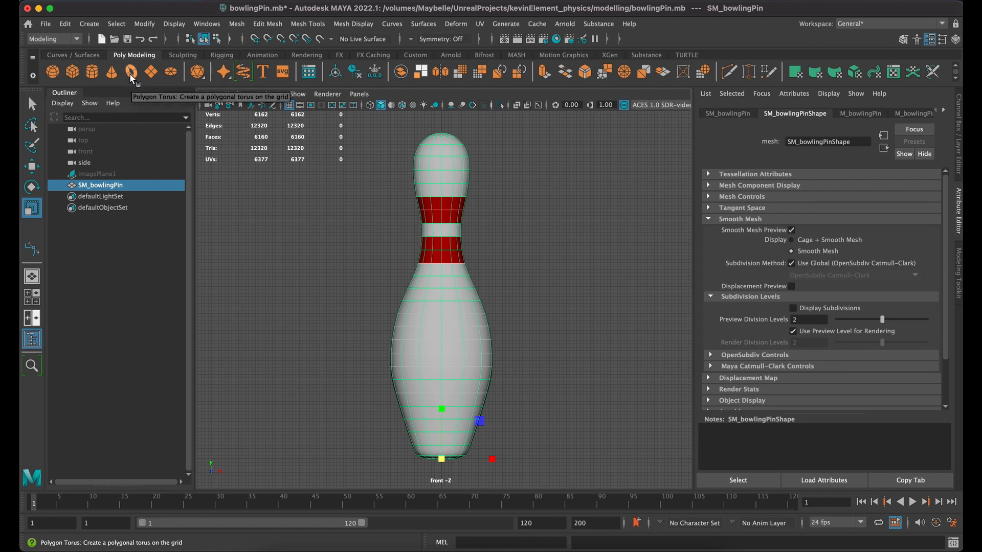
click(174, 78)
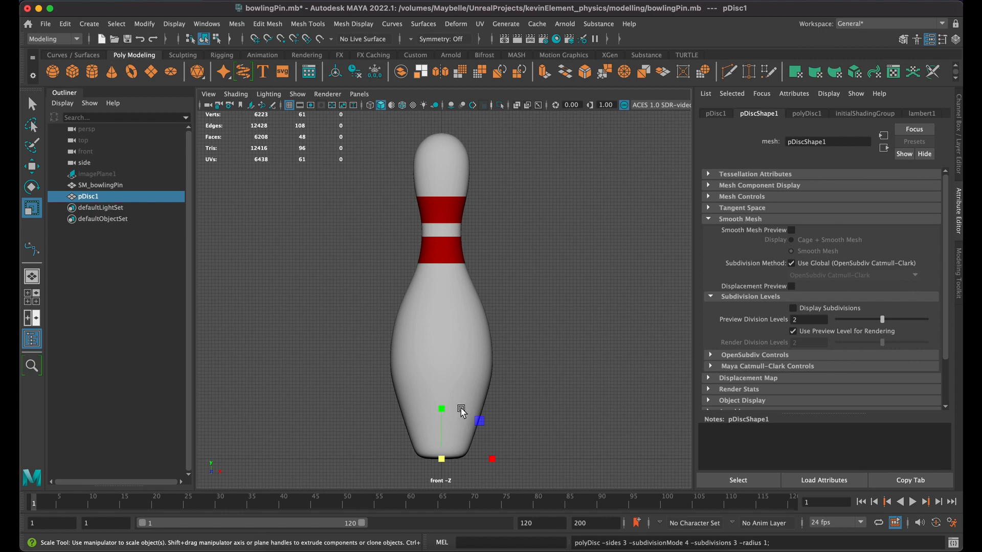
Step: Scale the disc uniformly to about 8.7 so it extends slightly beyond the pin's base
key(space)
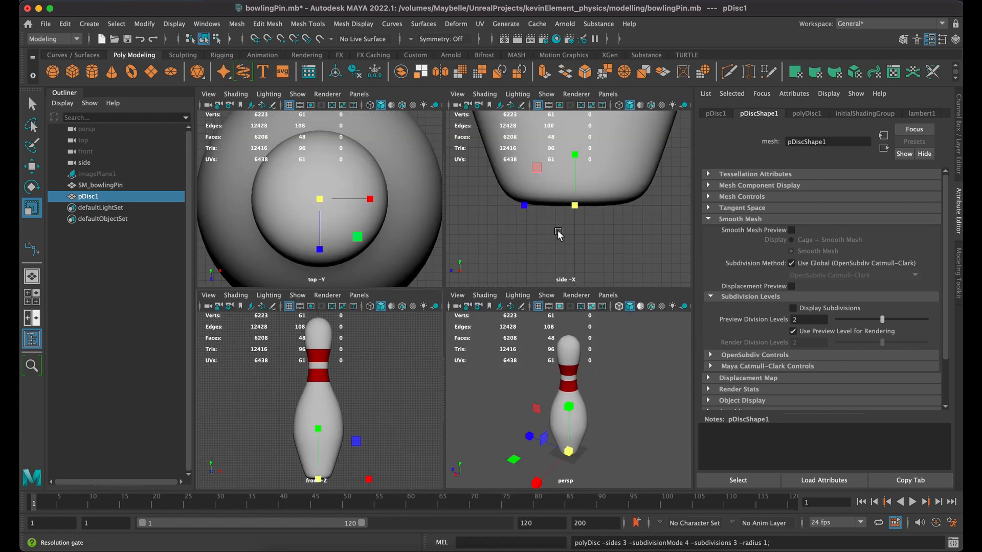
key(space)
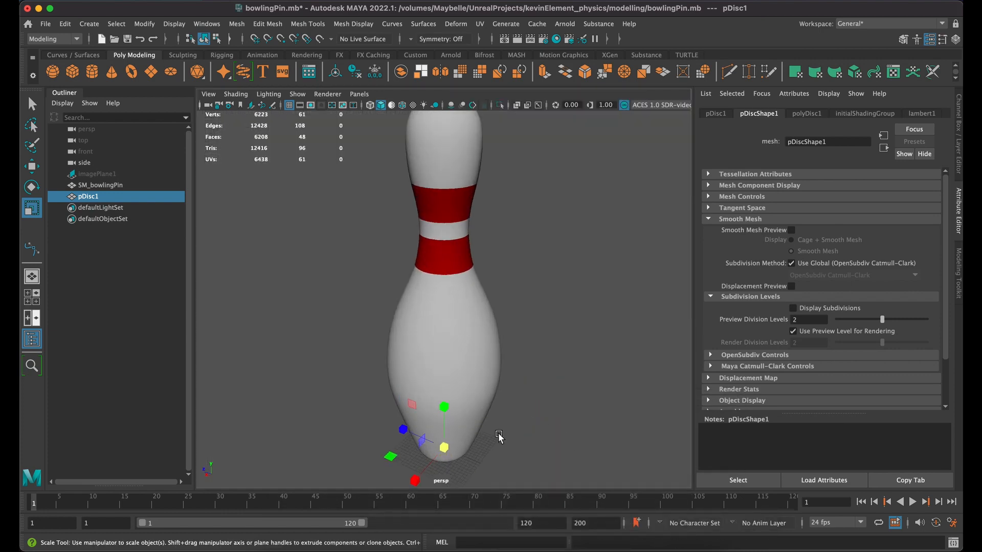
alt+middle_drag(497, 440, 492, 360)
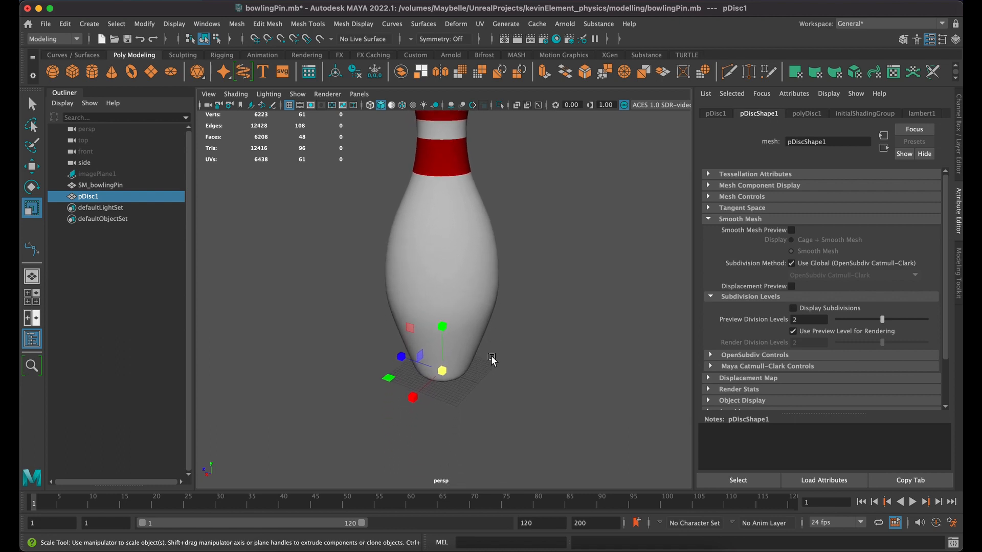
drag(447, 372, 480, 360)
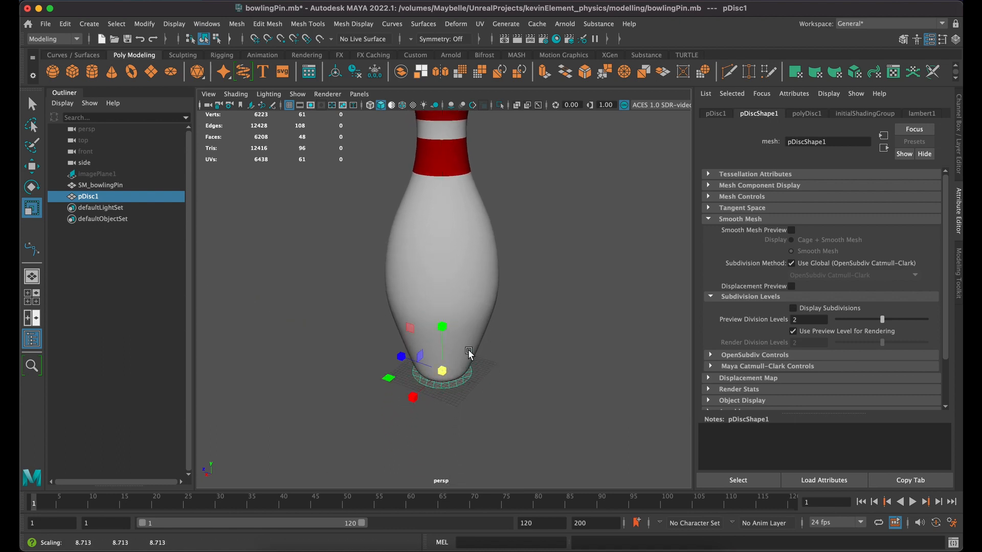
Step: Select the disc's complete outer edge loop
right_drag(465, 386, 467, 248)
click(461, 387)
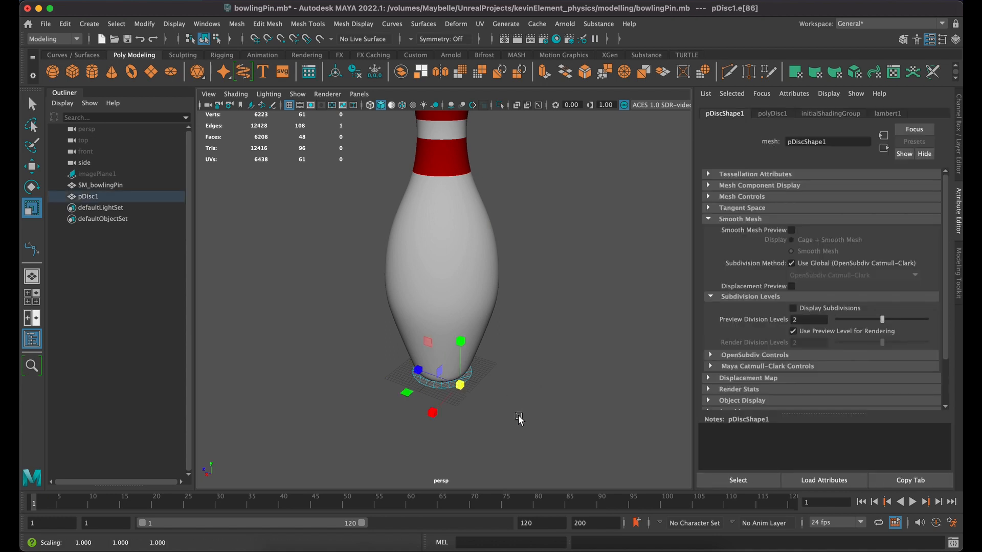
scroll(519, 420, up, 2)
click(479, 413)
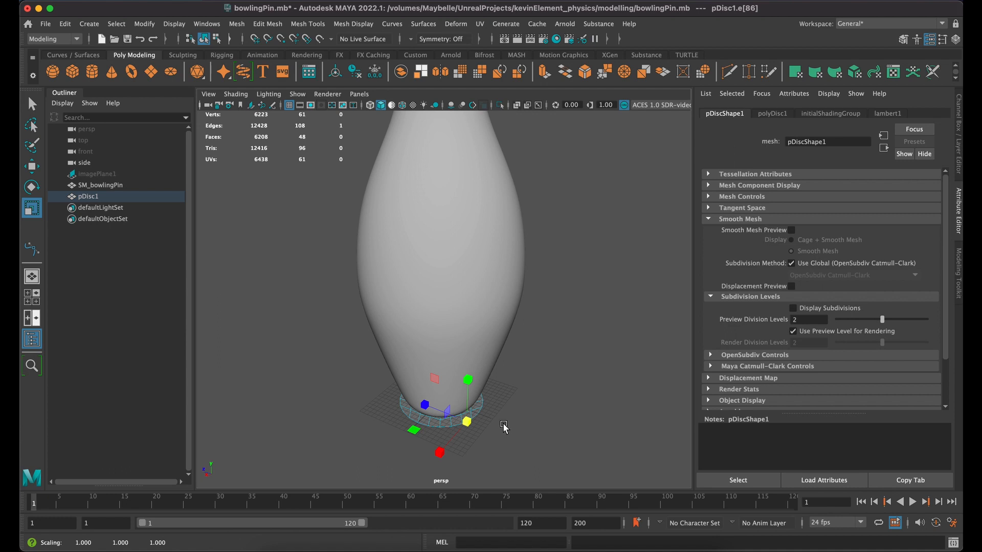
scroll(506, 433, up, 5)
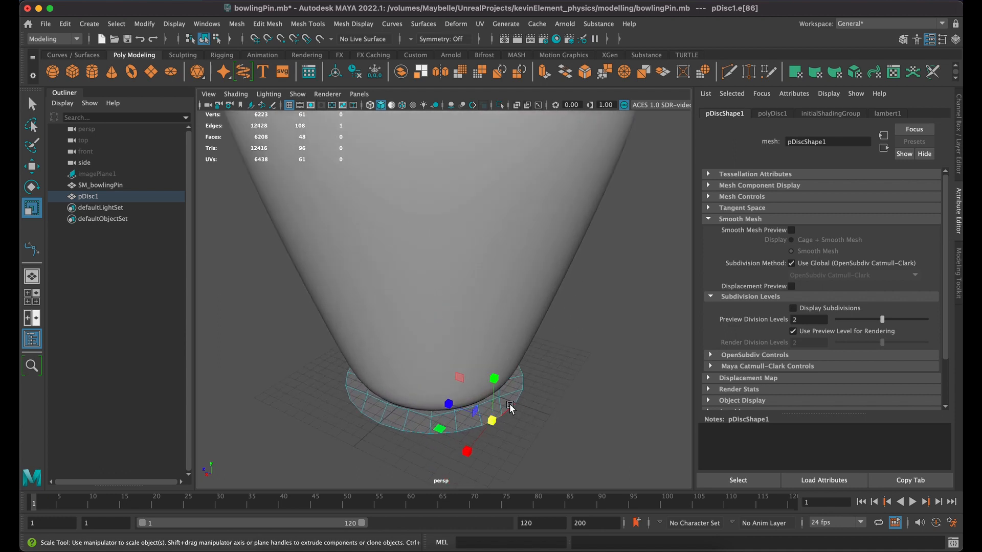
double_click(509, 408)
scroll(526, 424, down, 6)
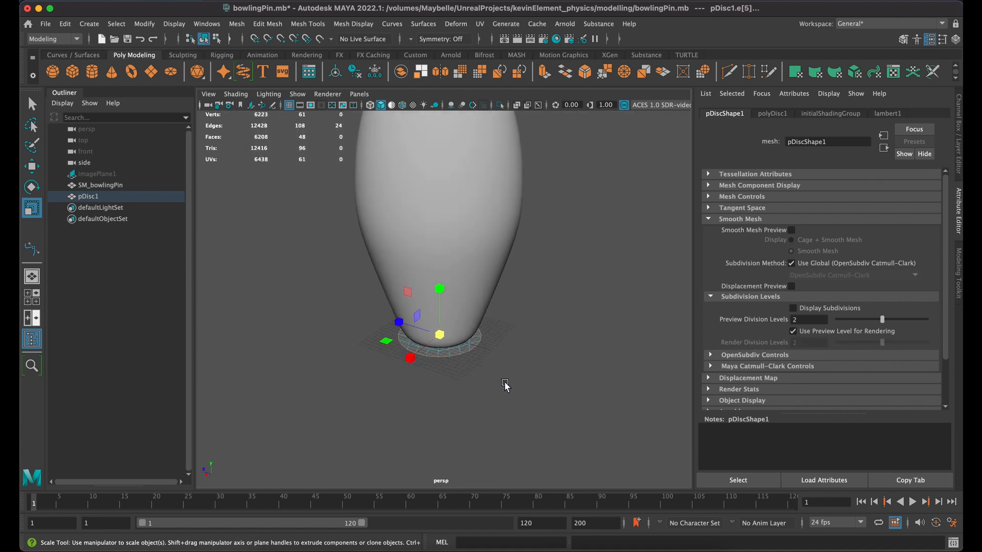
Step: Raise the disc's outer edge loop to about 25.3 cm and widen it until it surrounds the pin's belly
key(w)
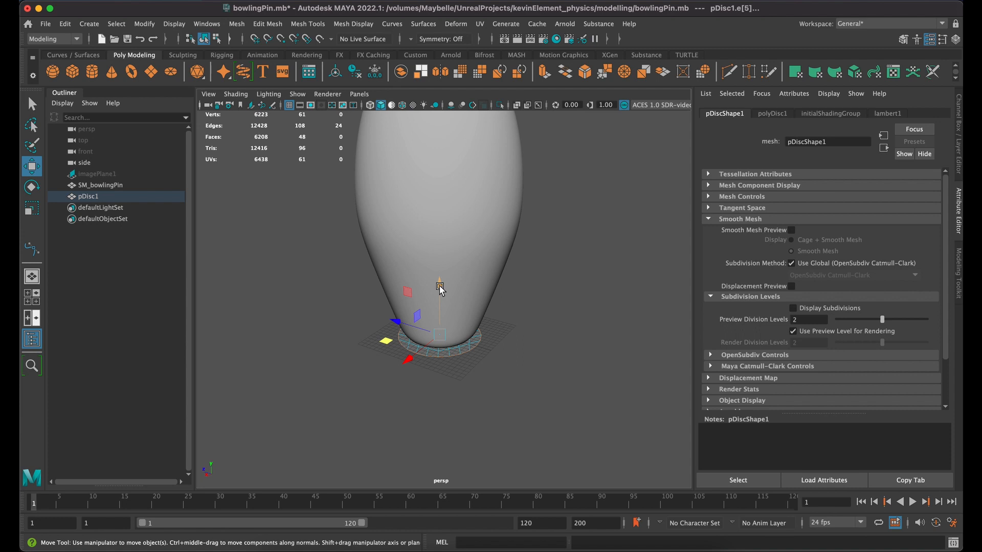
shift+drag(440, 289, 438, 160)
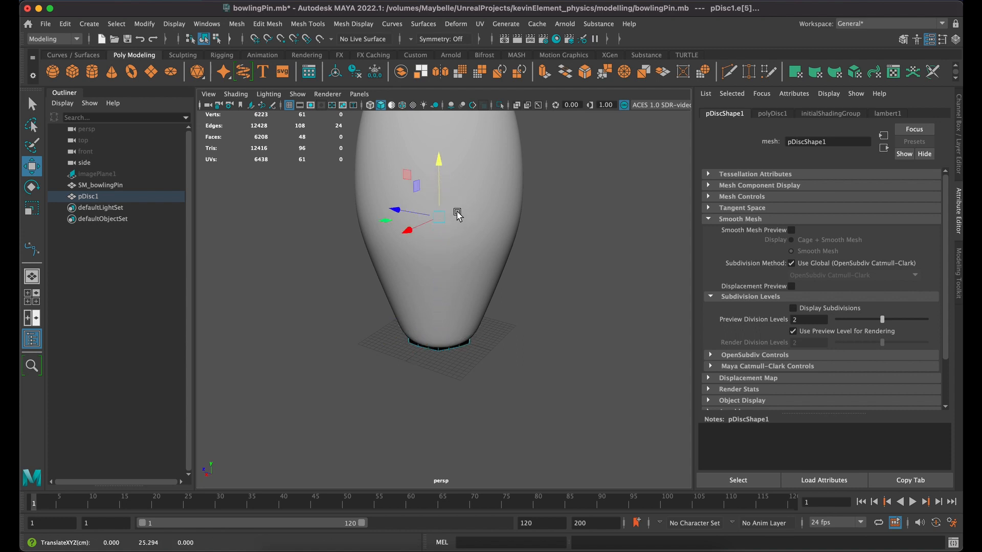
key(r)
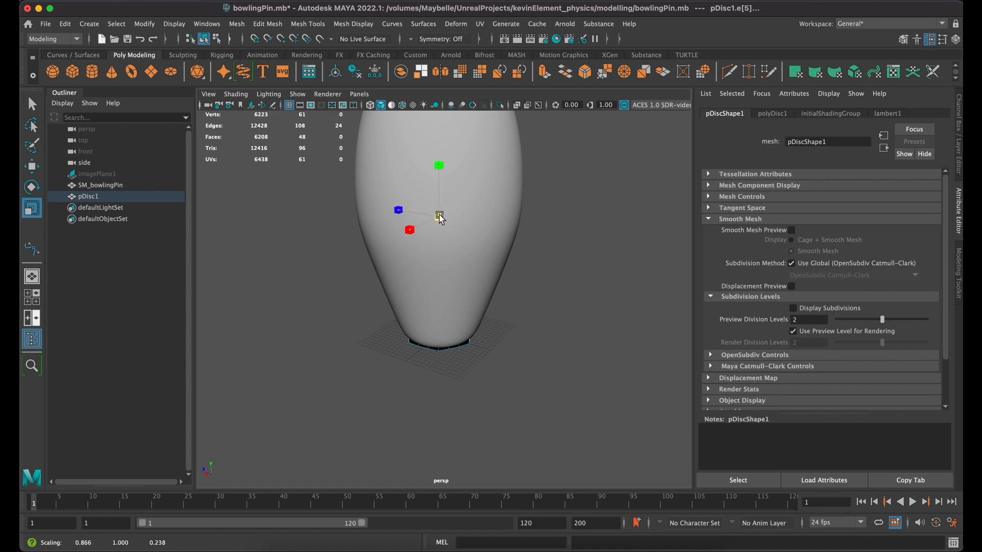
drag(441, 219, 503, 201)
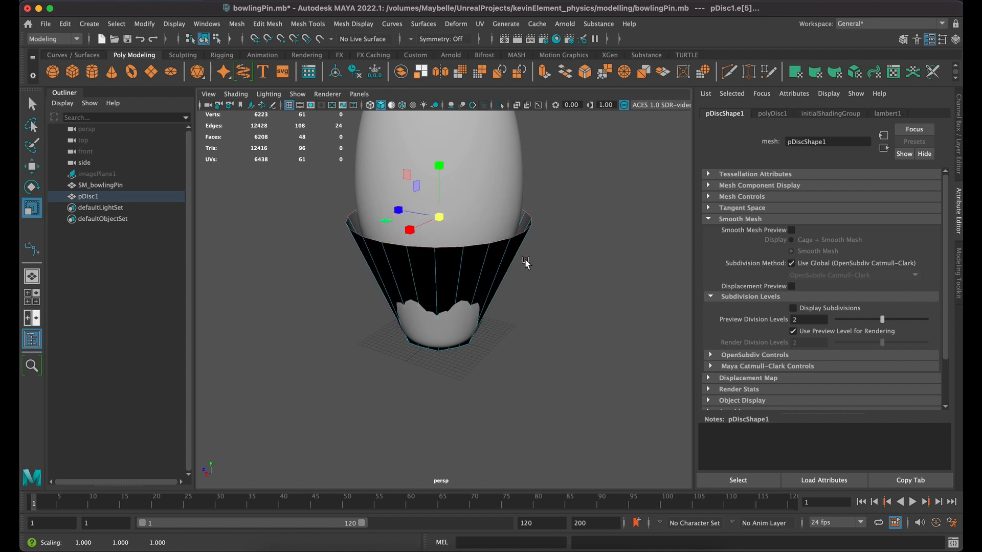
Step: Extrude the edge loop up to about 48.8 cm and narrow it to follow the pin's upper belly
scroll(526, 261, down, 3)
key(w)
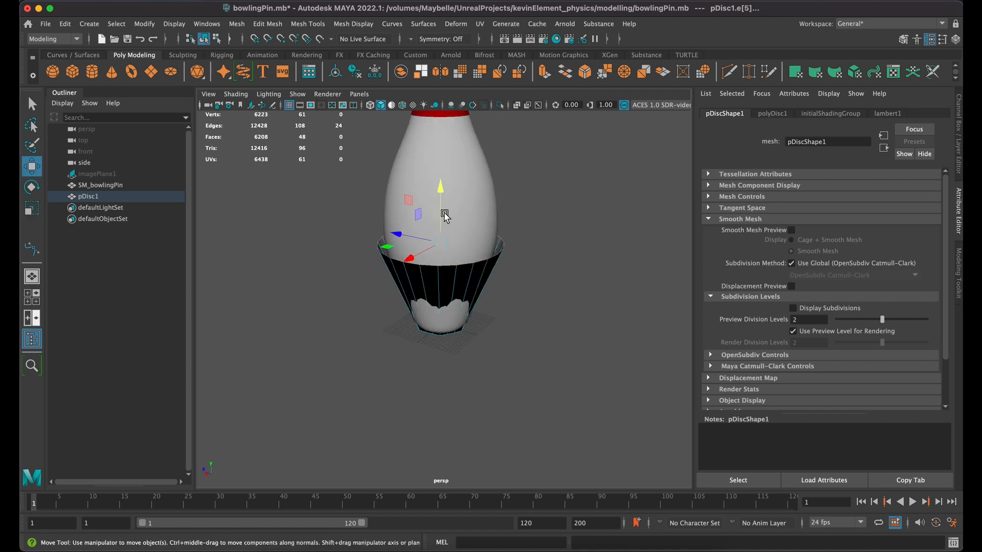
shift+drag(440, 192, 440, 114)
key(r)
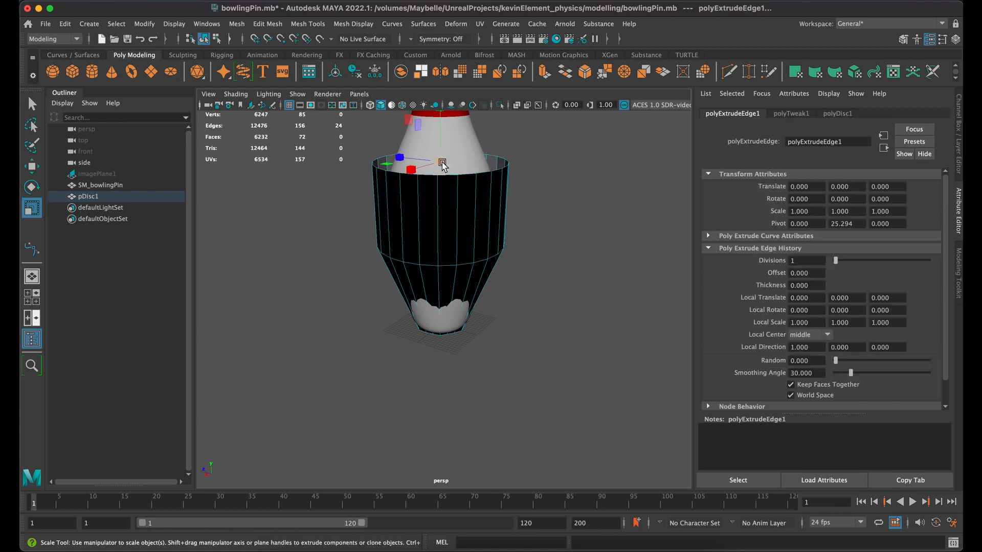
drag(441, 161, 415, 163)
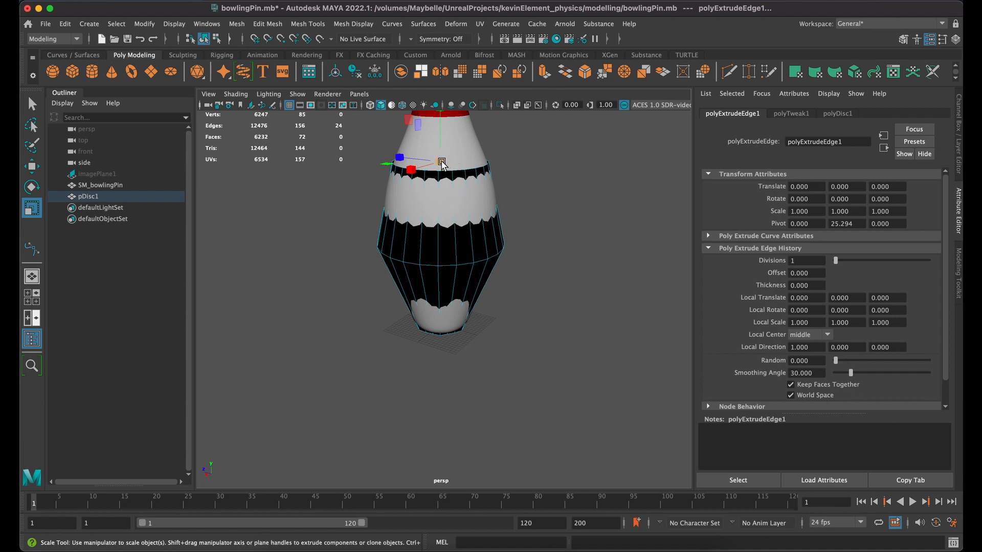
Step: Extrude the edge loop up to about 66 cm and shrink it to fit closely around the pin's neck
scroll(474, 207, up, 1)
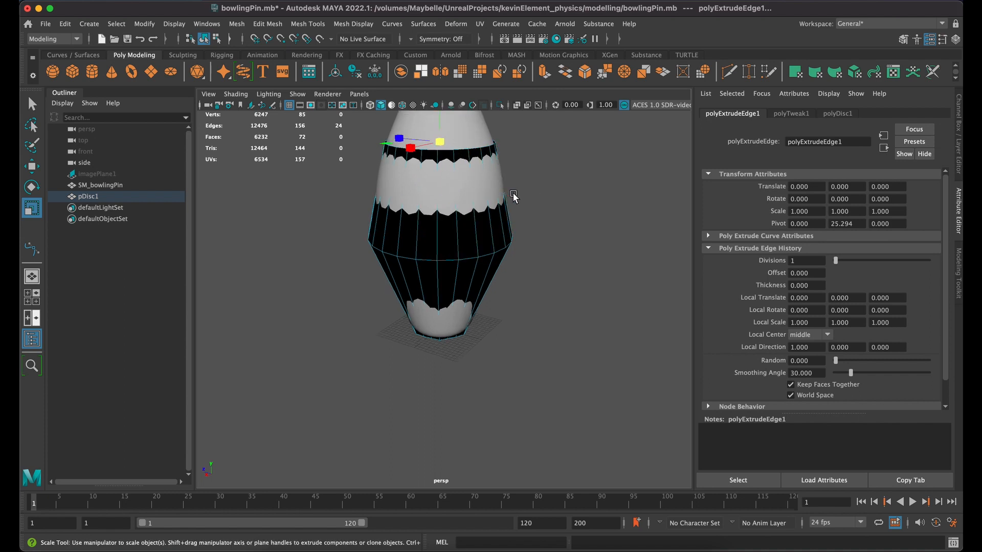
scroll(514, 197, down, 2)
scroll(491, 189, down, 1)
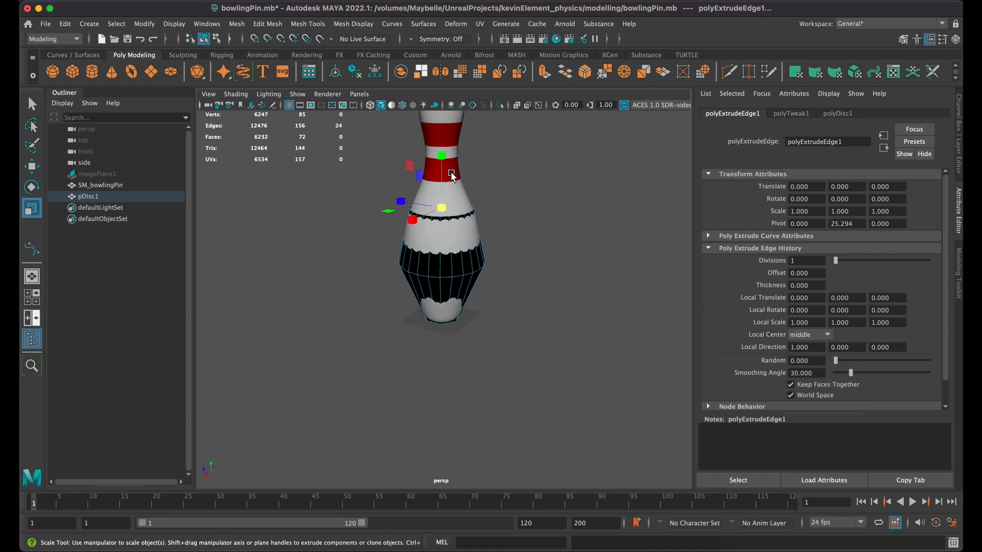
key(e)
key(w)
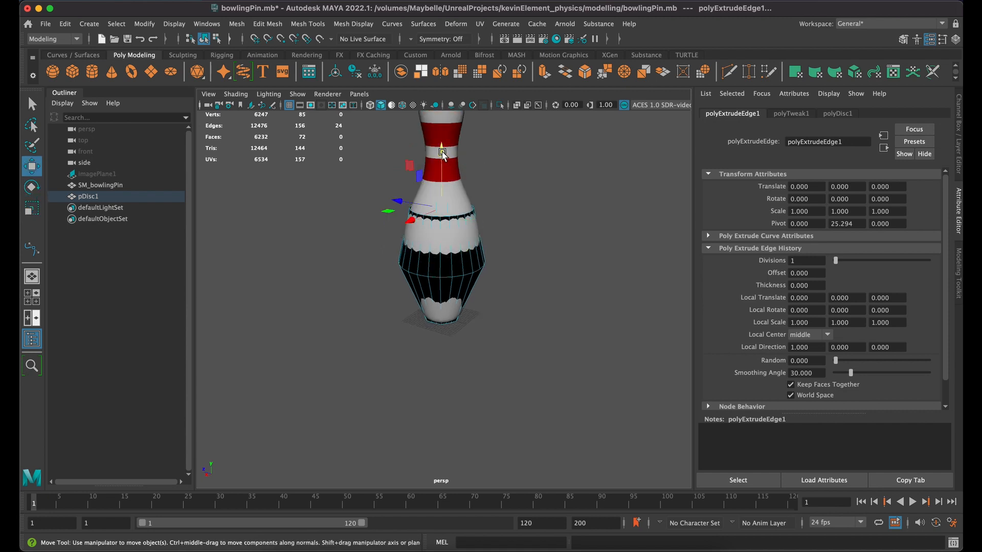
drag(442, 154, 443, 91)
key(r)
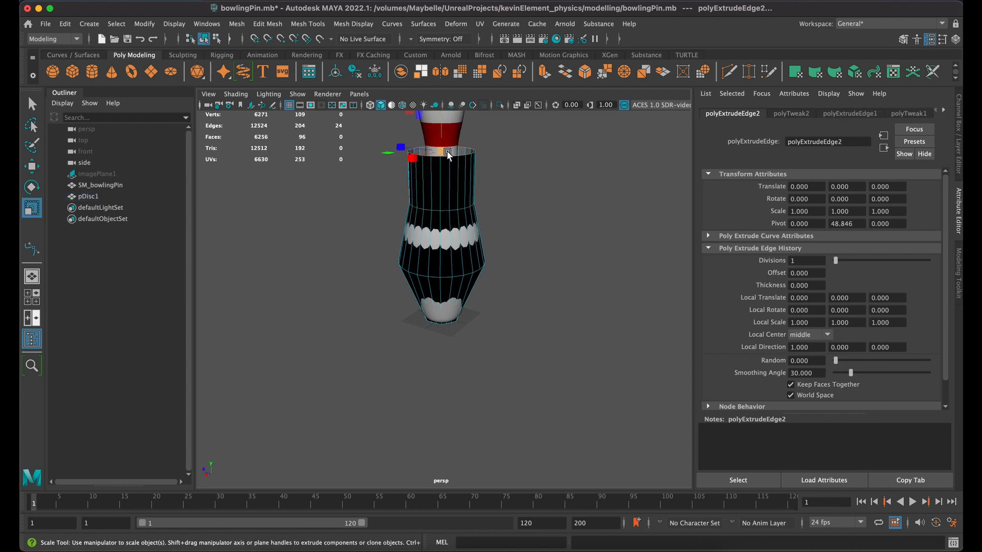
drag(442, 152, 423, 155)
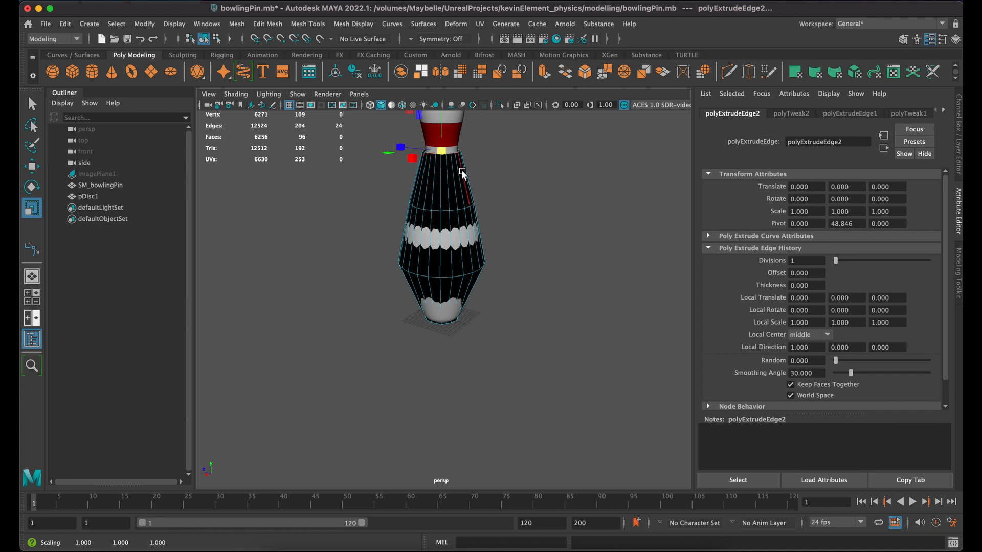
Step: Extrude the neck's edge loop up to about 77.9 cm and widen it so it surrounds the pin's head
scroll(471, 173, down, 2)
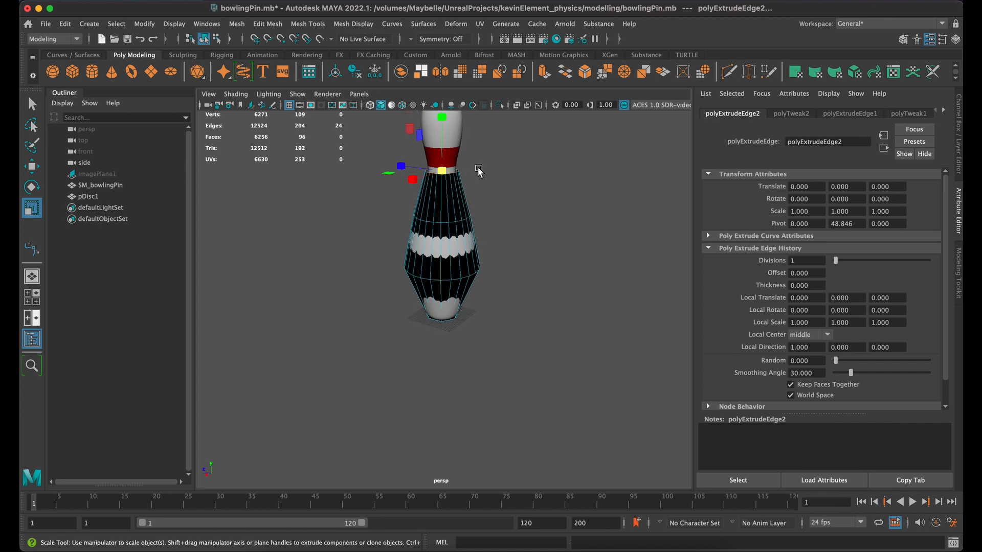
key(f)
scroll(486, 192, down, 3)
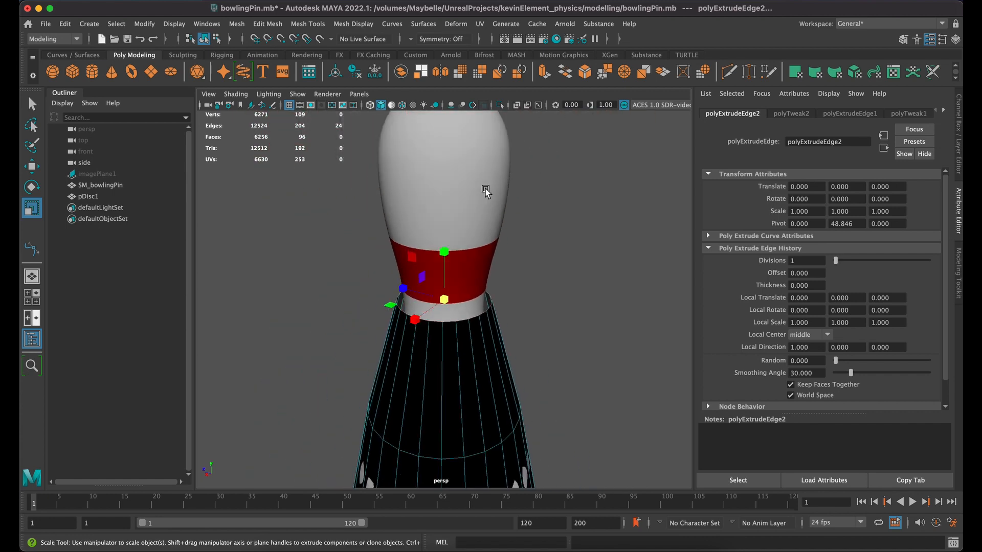
key(w)
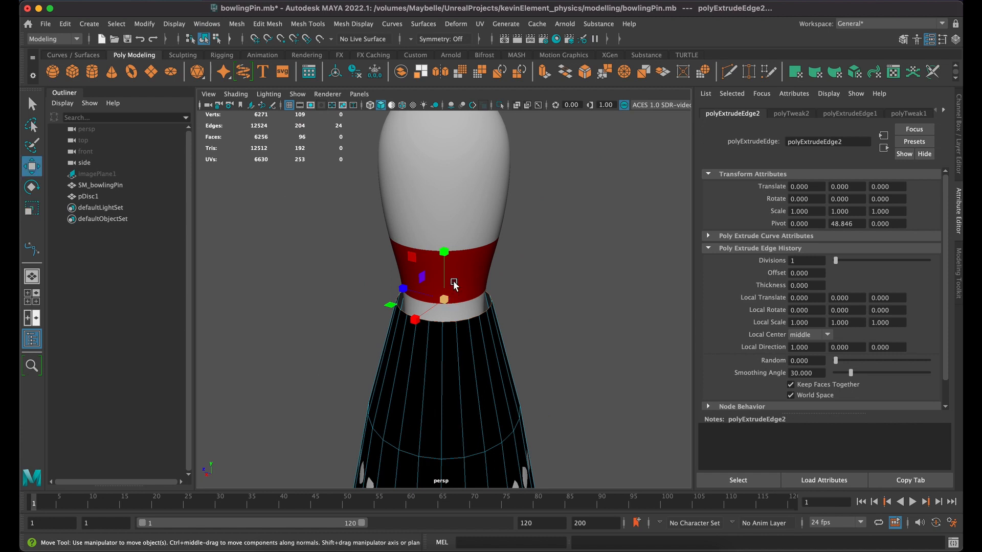
drag(443, 251, 438, 158)
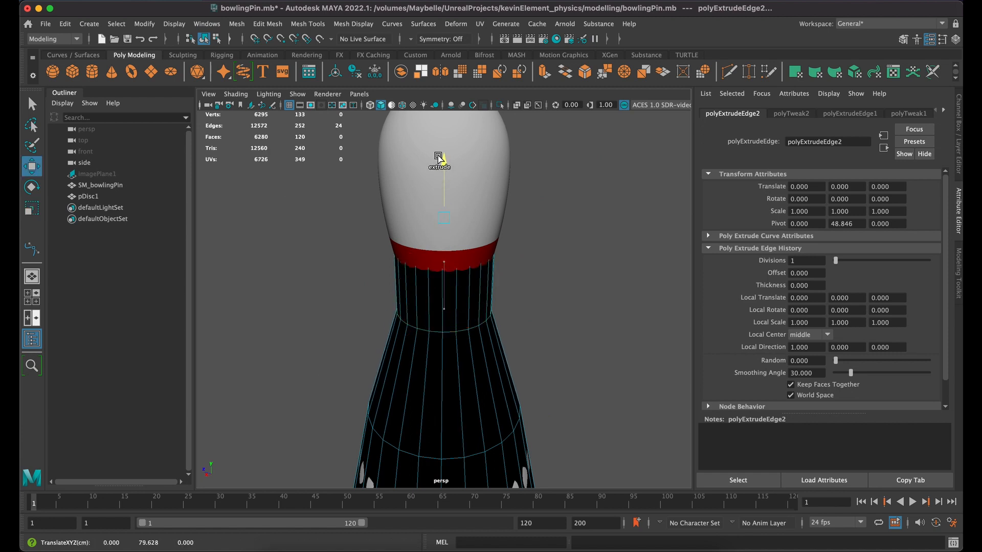
key(r)
shift+drag(444, 222, 499, 210)
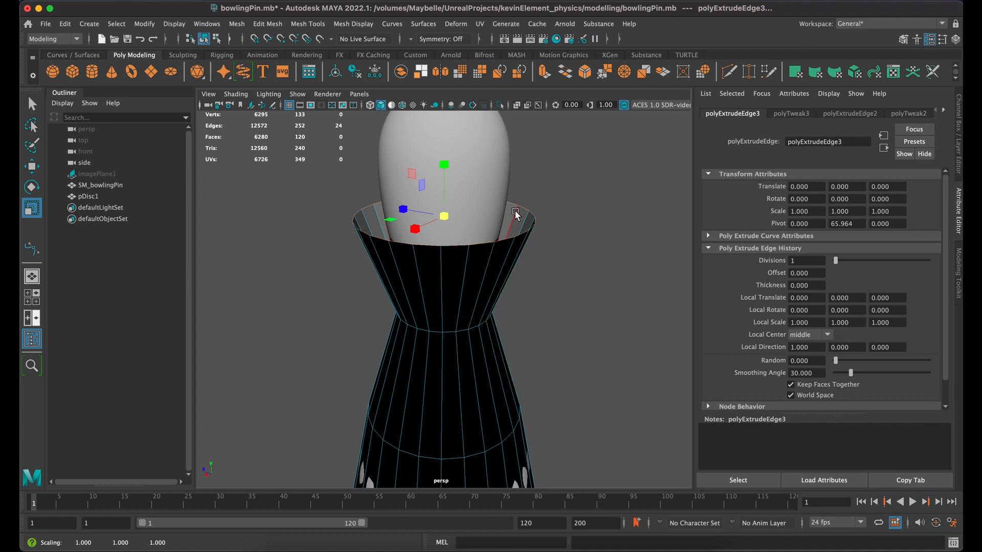
Step: Extrude the edge loop straight up twice around the pin's head, first to about 92.9 cm and again past the pin's top
key(w)
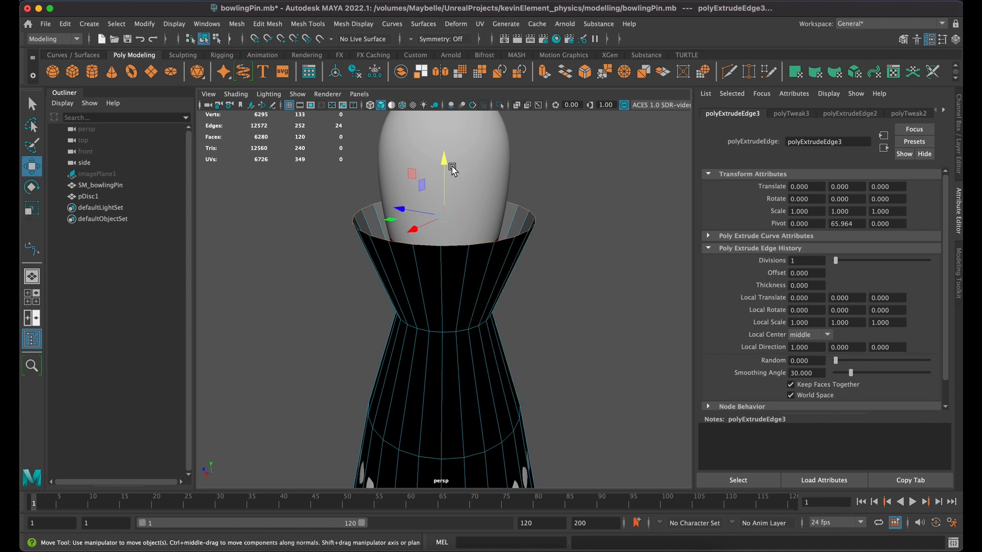
drag(444, 159, 447, 56)
key(ctrl+e)
key(ctrl+e)
scroll(509, 236, down, 3)
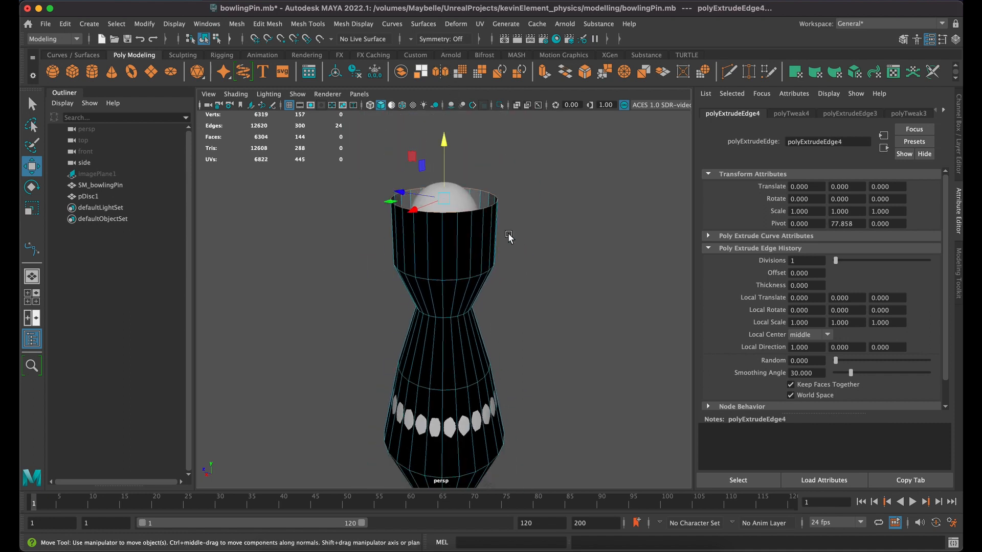
drag(444, 147, 444, 115)
key(ctrl+e)
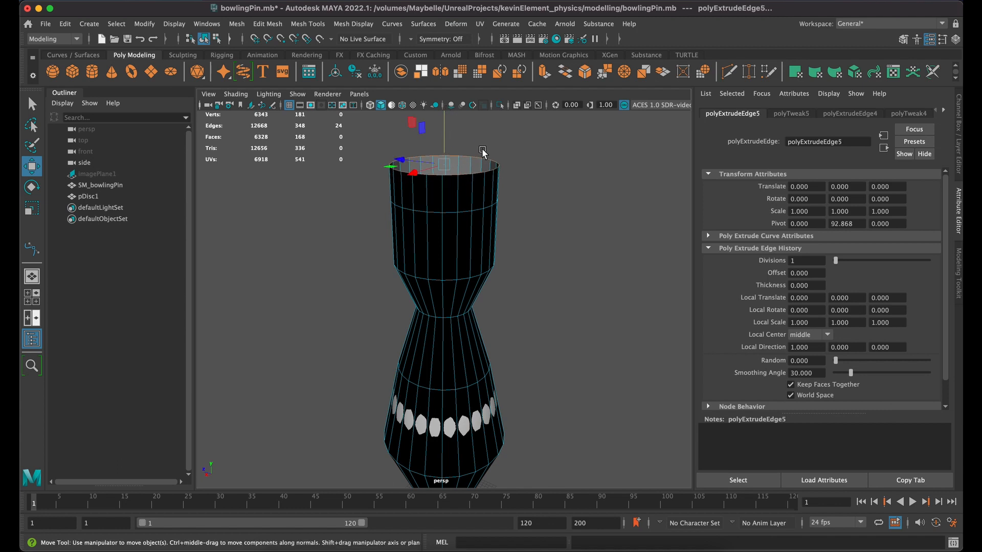
Step: Scale the topmost edge loop inward until the collision mesh nearly closes above the pin's head
key(r)
drag(446, 167, 389, 170)
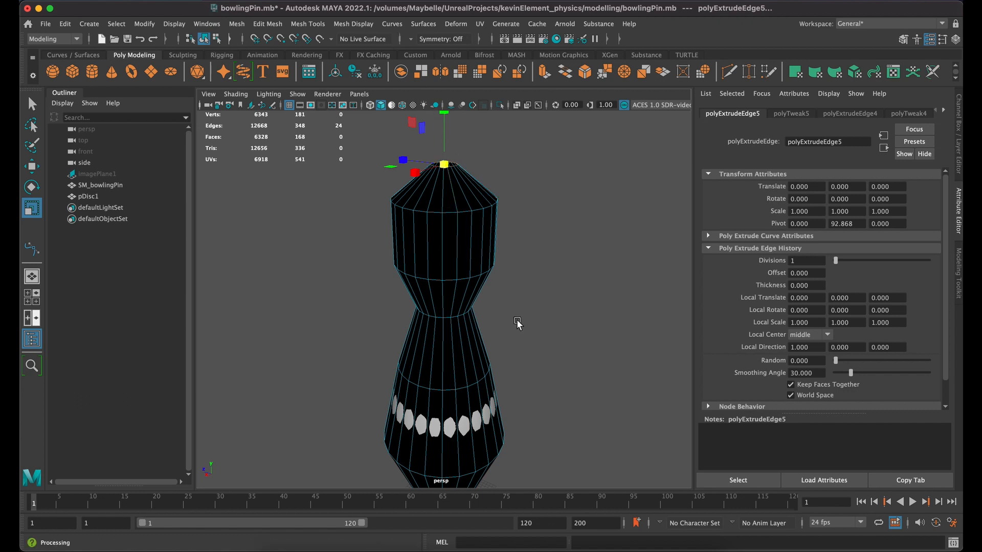
scroll(529, 314, down, 2)
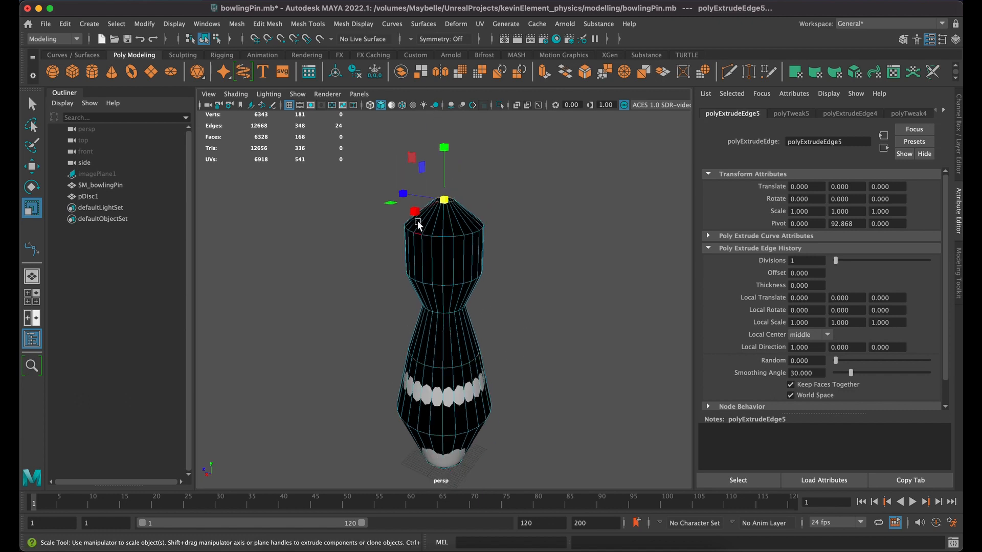
click(38, 96)
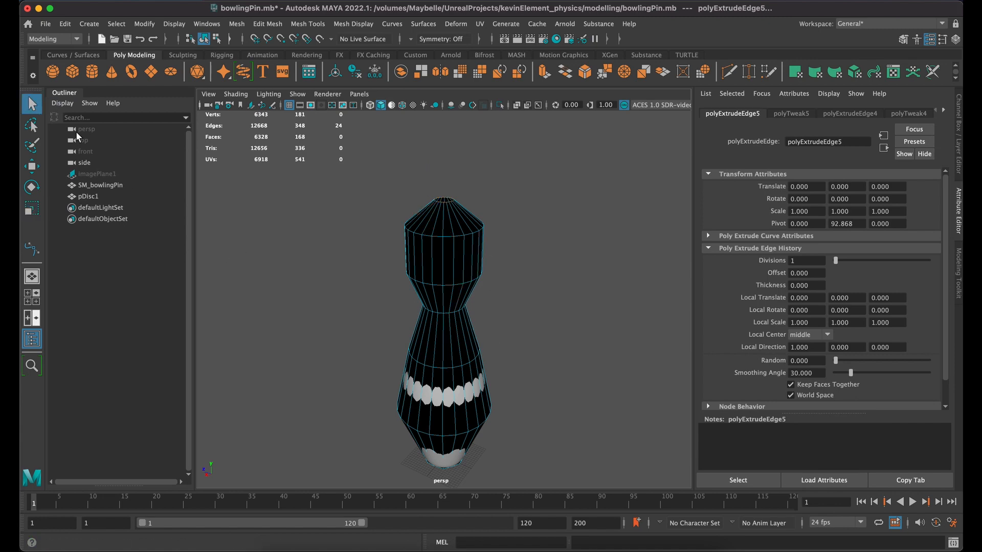
Step: Rename the disc-based collision mesh as UCX_SM_bowlingPin
click(214, 240)
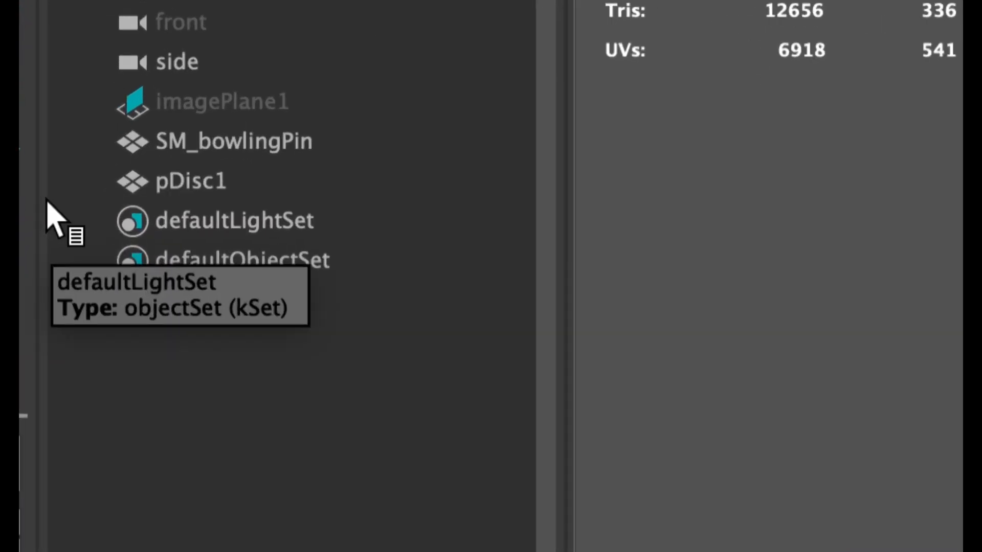
click(192, 177)
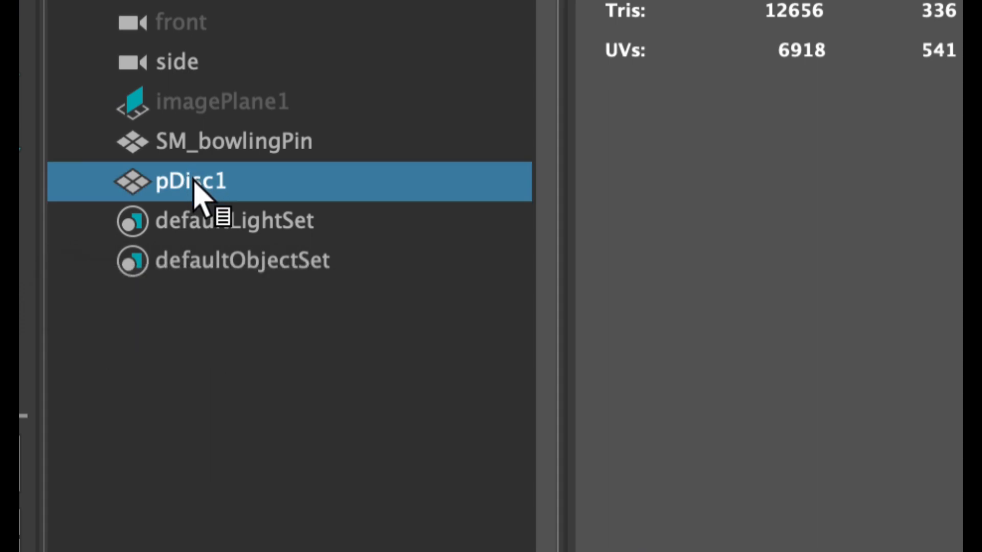
click(204, 145)
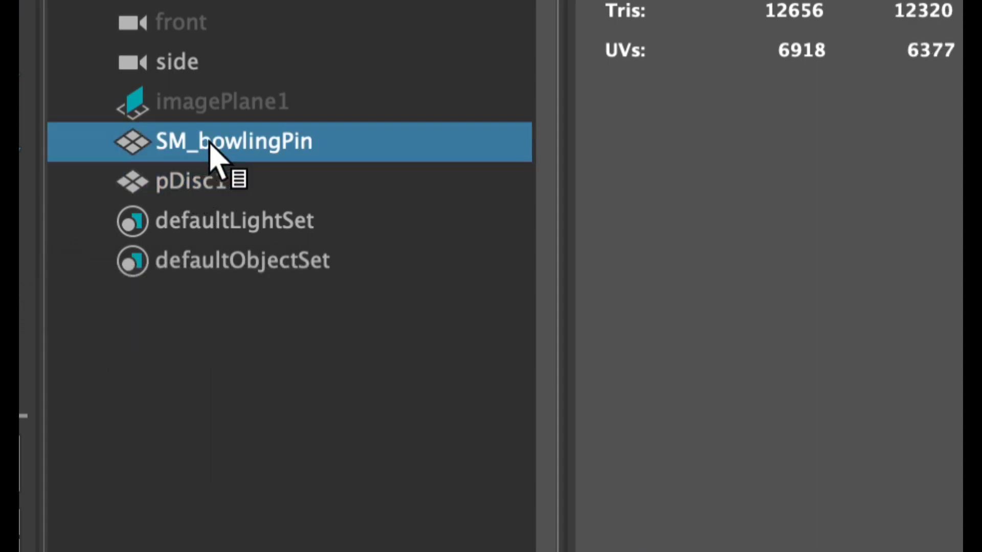
click(204, 179)
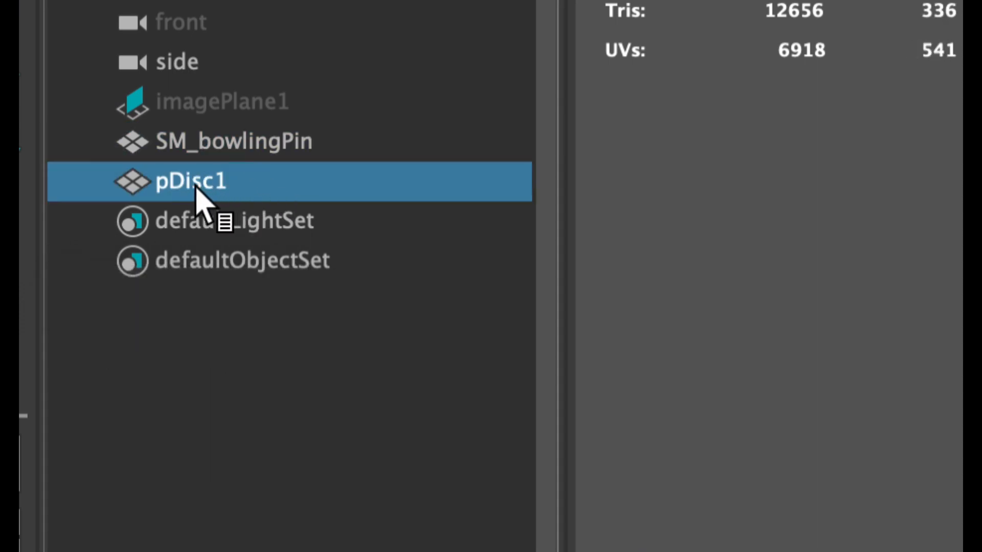
double_click(201, 183)
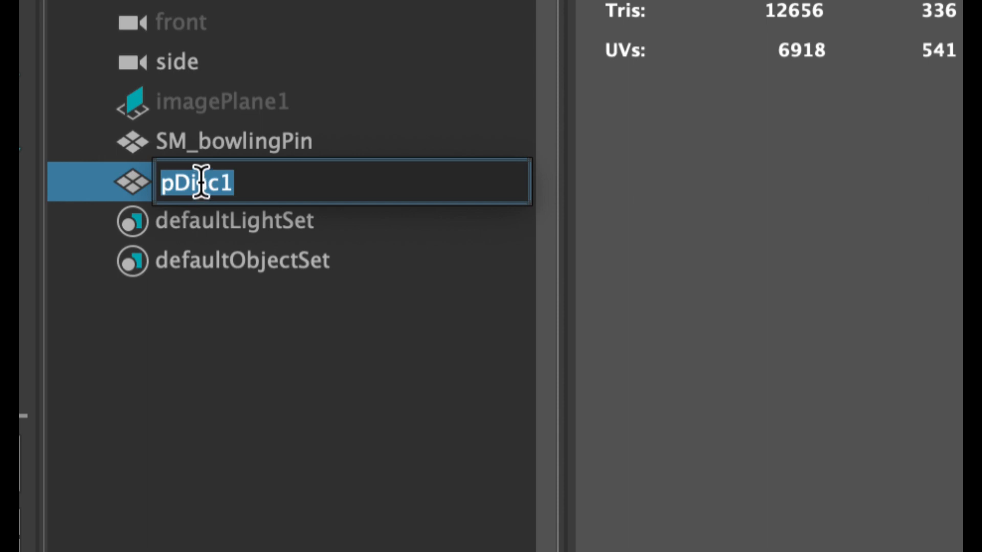
text(UCX)
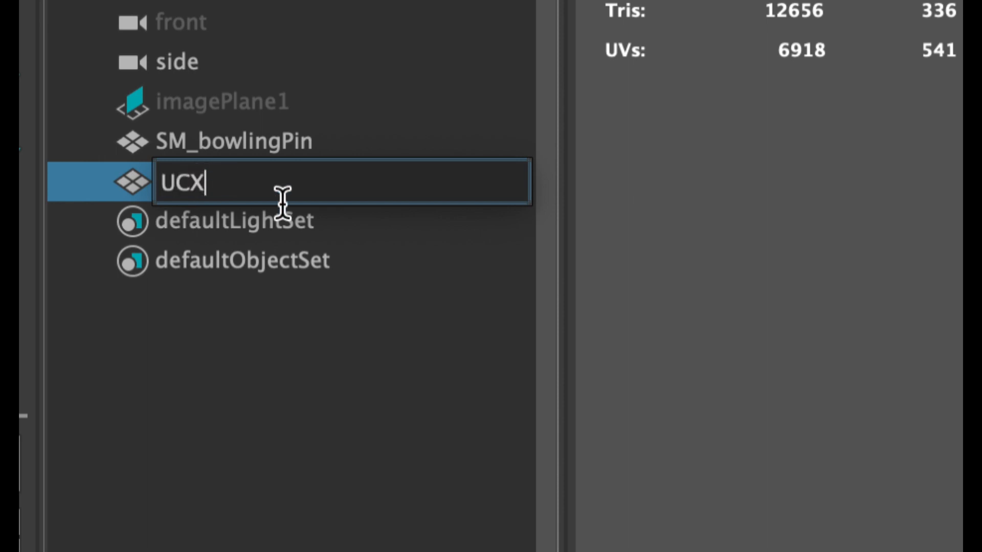
text(_)
text(SM)
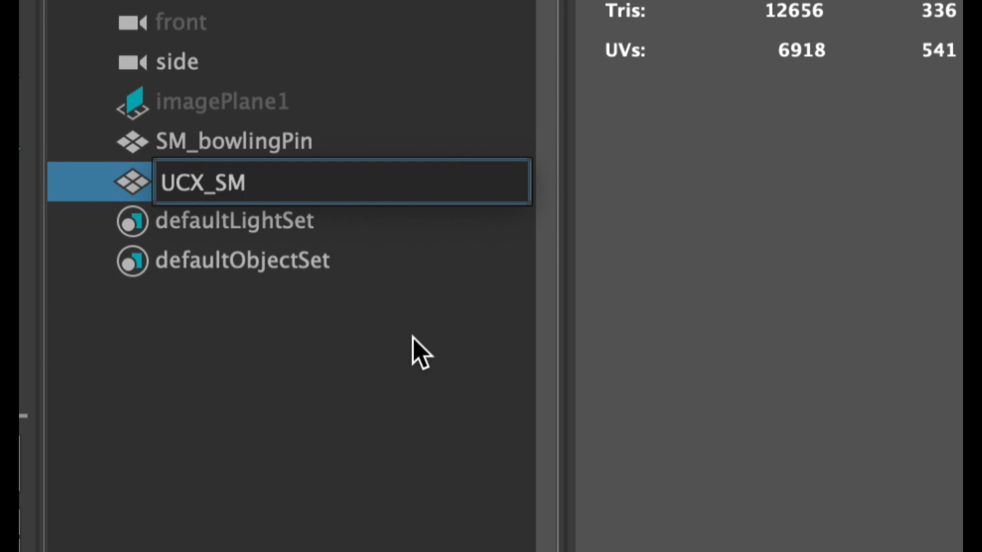
text(_bowling)
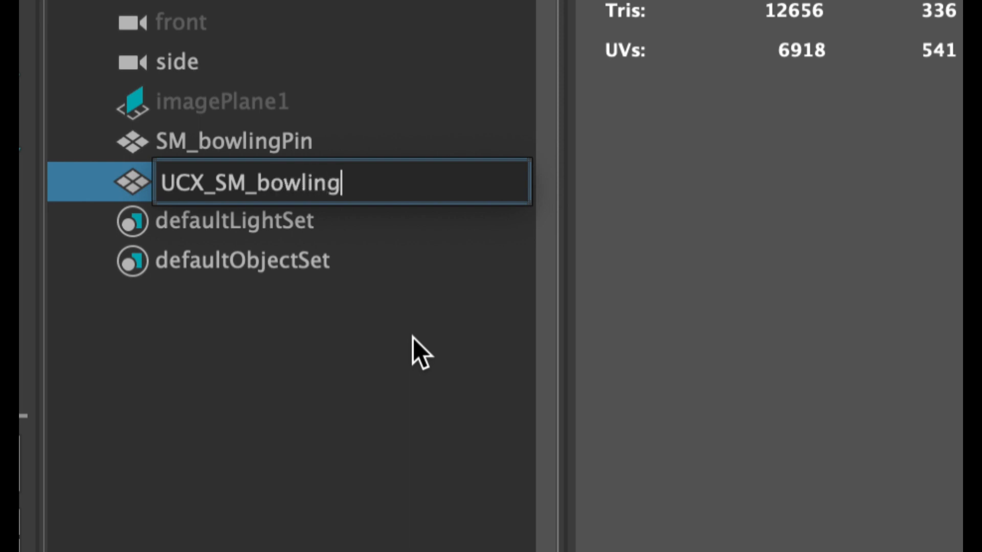
text(Pin)
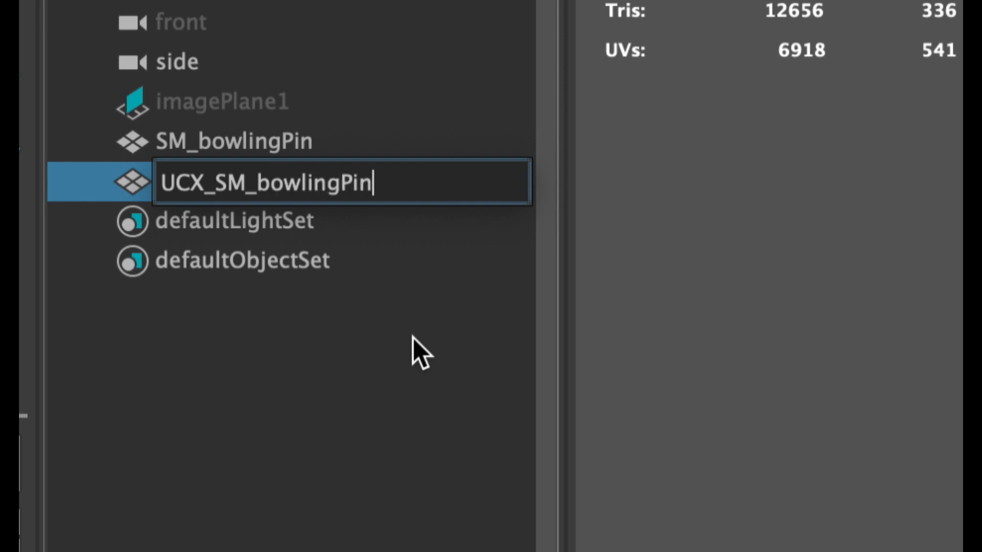
key(Return)
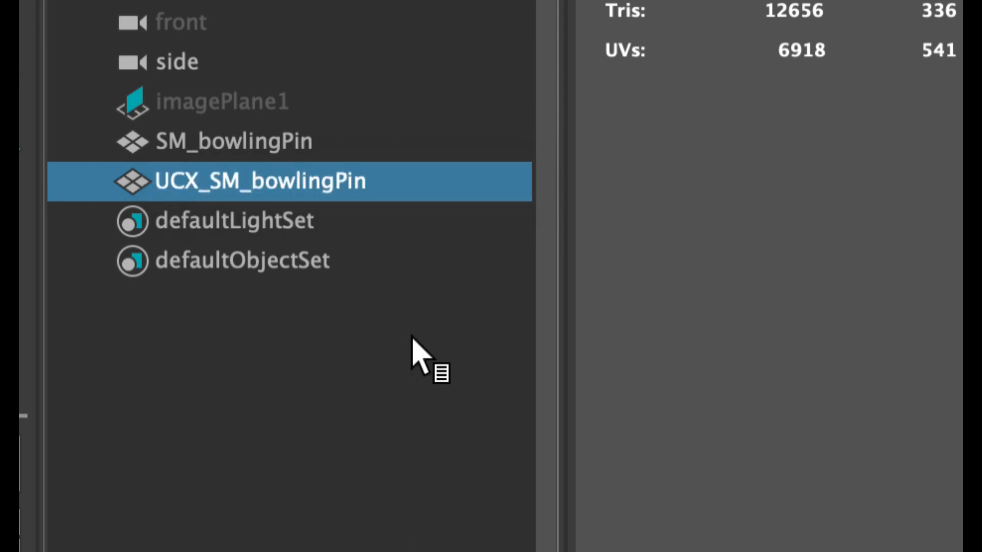
Step: Compare the names of the bowling pin mesh and its collision mesh in the Outliner
click(250, 149)
click(256, 174)
click(250, 137)
click(258, 170)
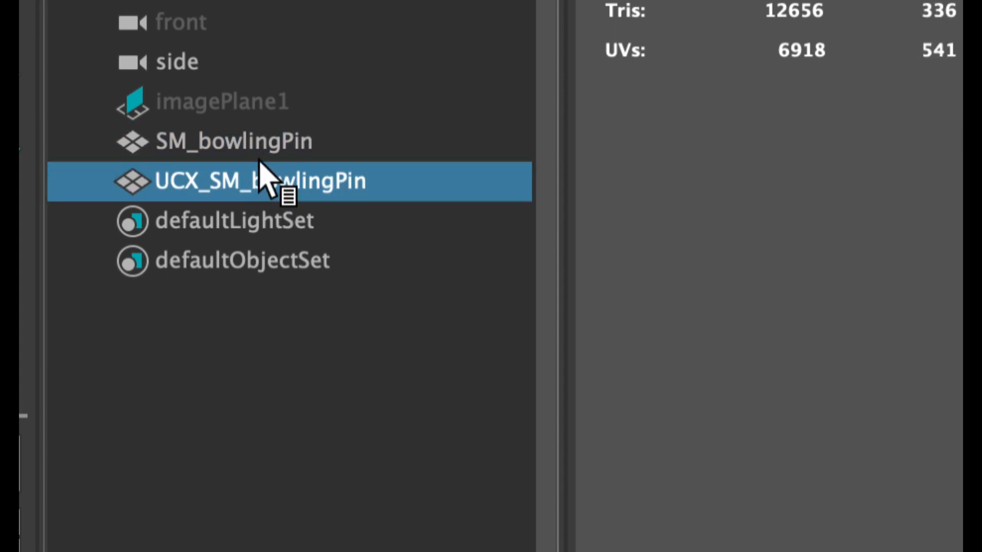
click(261, 146)
click(265, 174)
click(266, 139)
Step: Send the pin and its collision mesh together to Unreal as an FBX, overwriting SM_bowlingPin.fbx in the Import folder
click(274, 185)
shift+click(261, 150)
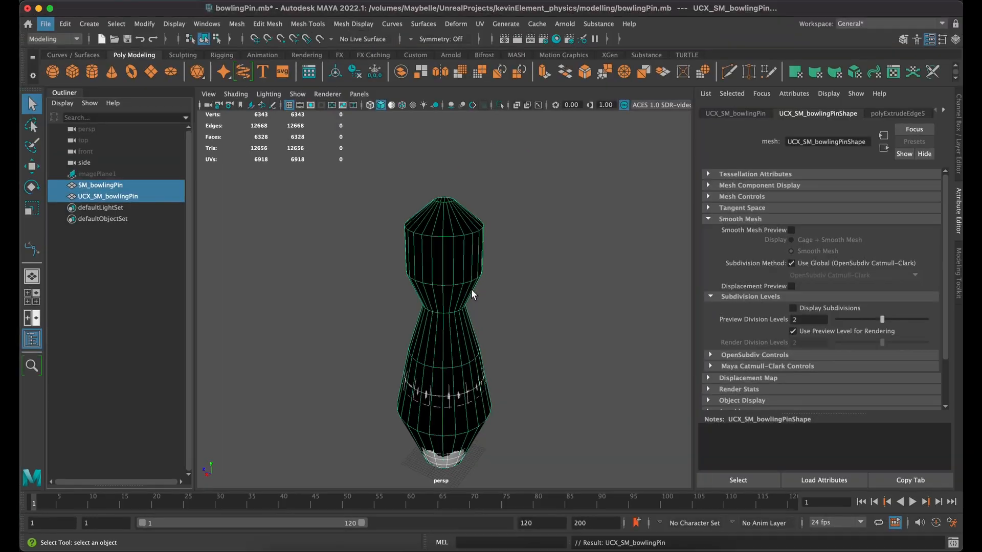
click(42, 23)
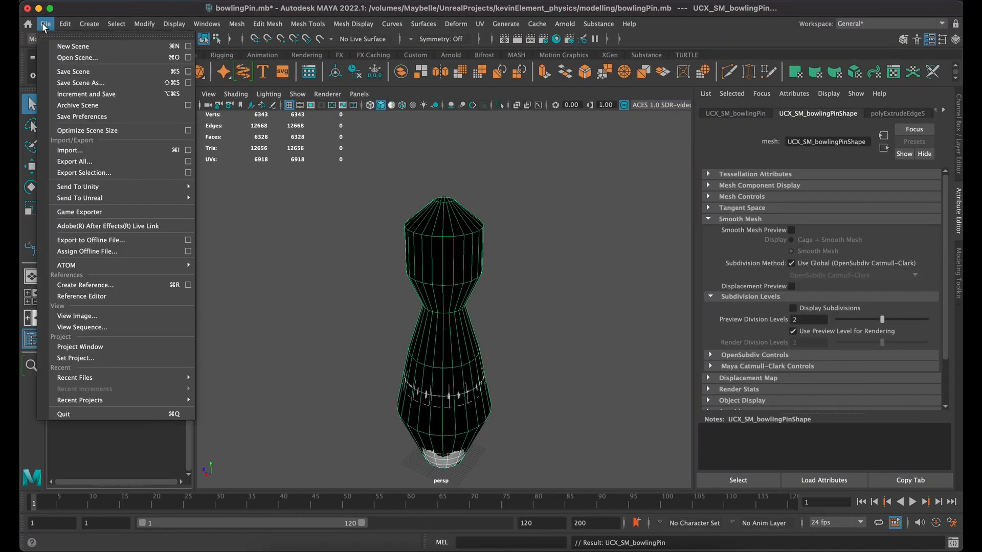
mouse_move(83, 202)
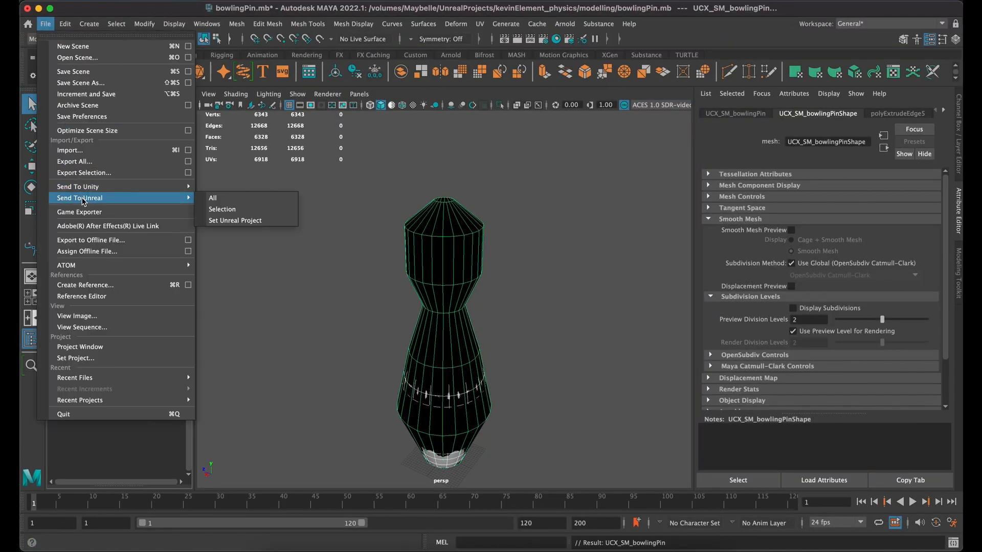
click(280, 210)
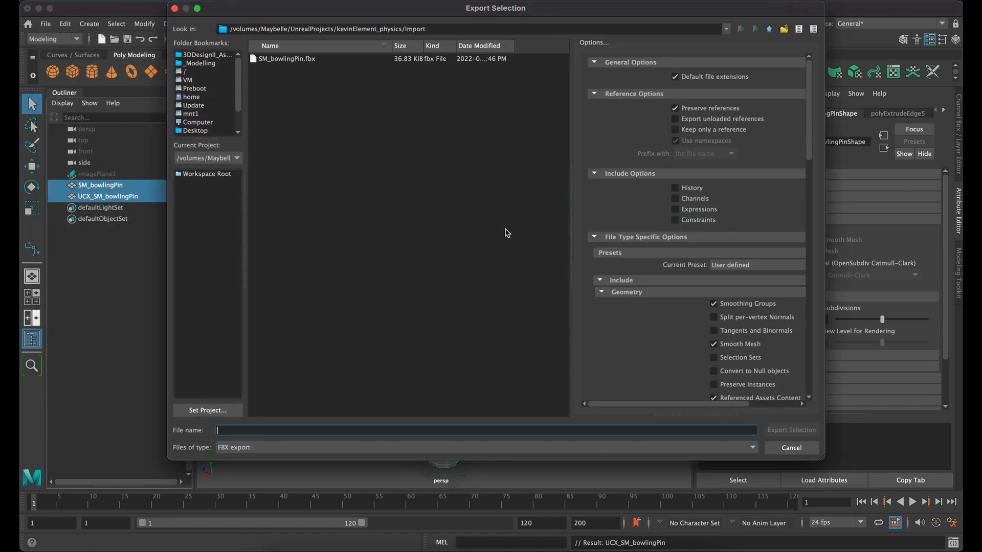
click(293, 59)
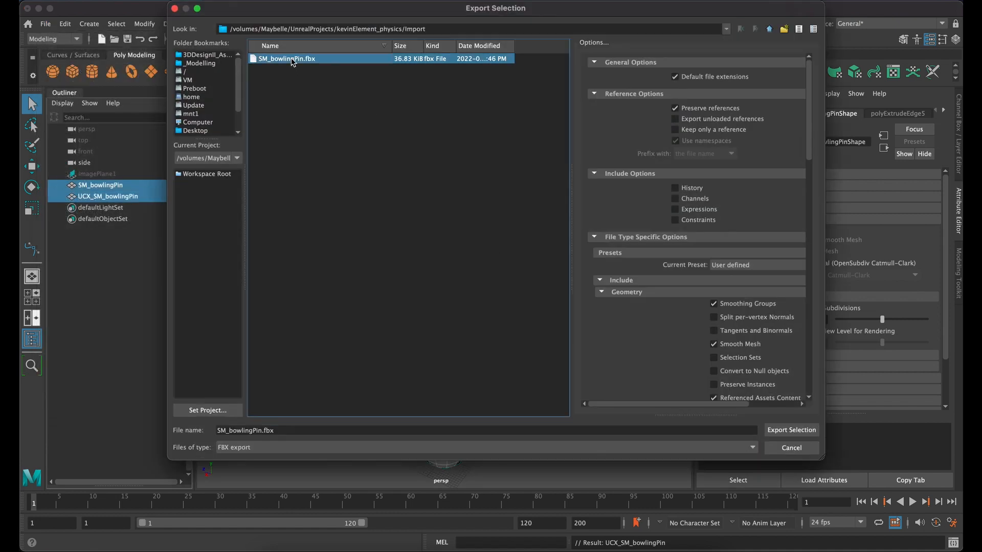
click(792, 431)
click(479, 241)
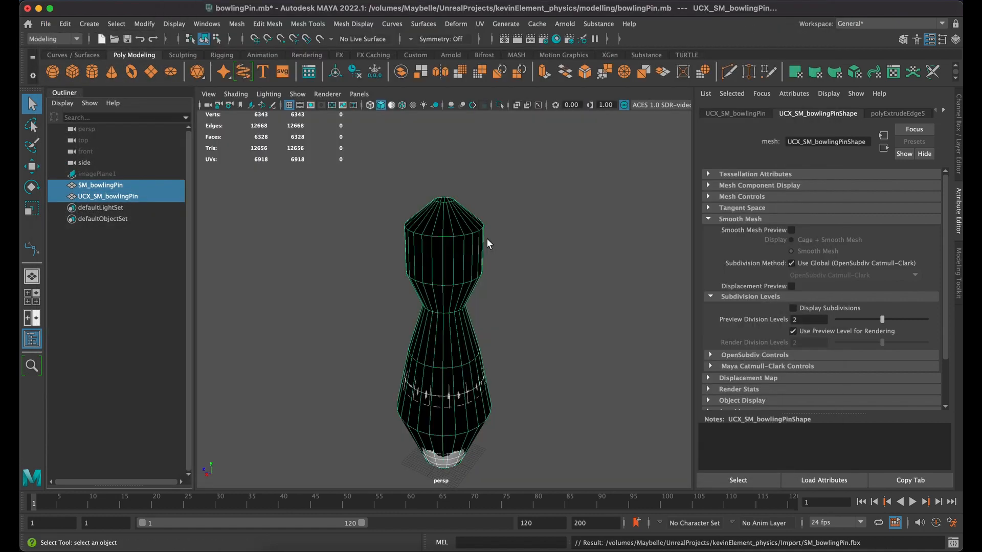
Step: Switch to Unreal, reopen the SM_bowlingPin static mesh and reimport its base mesh
key(super+Tab)
click(287, 286)
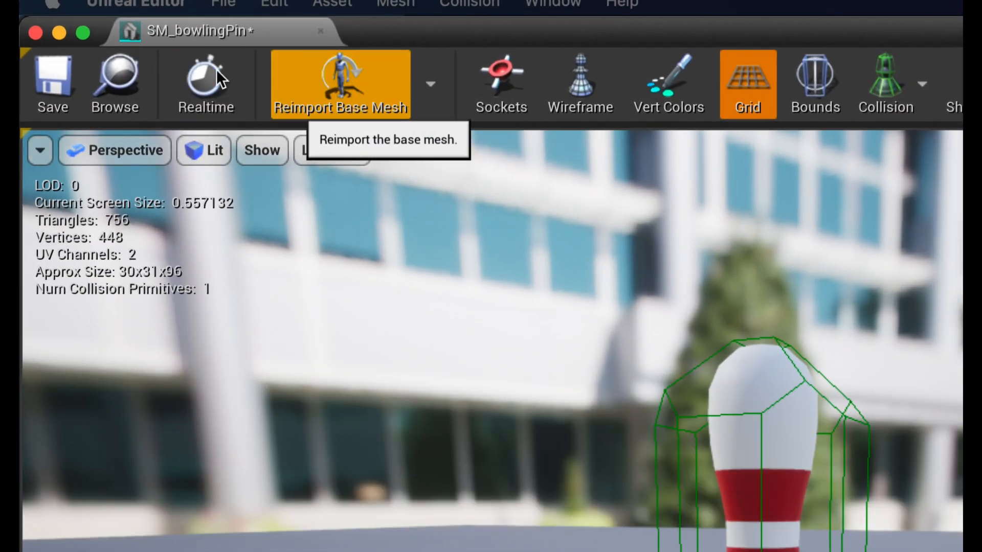
click(37, 30)
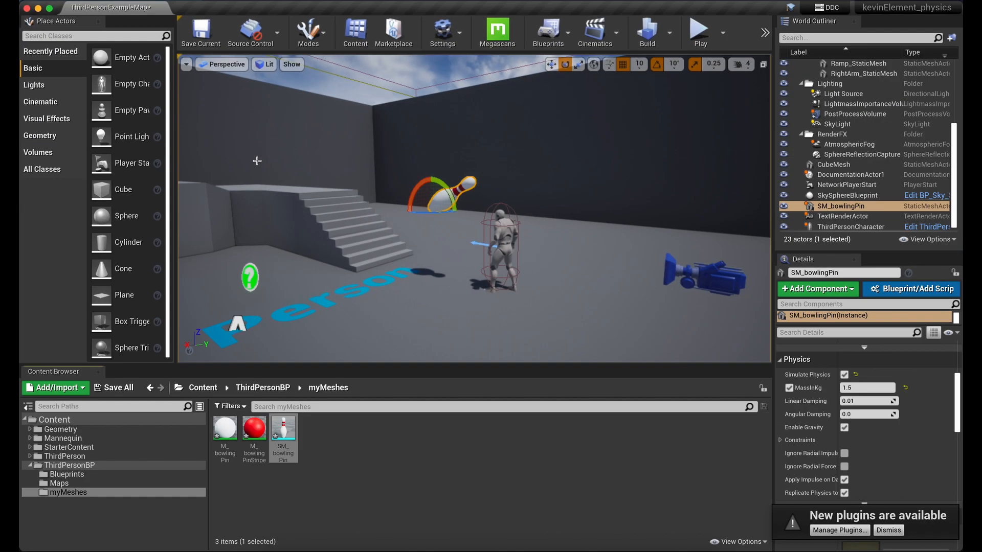
double_click(285, 429)
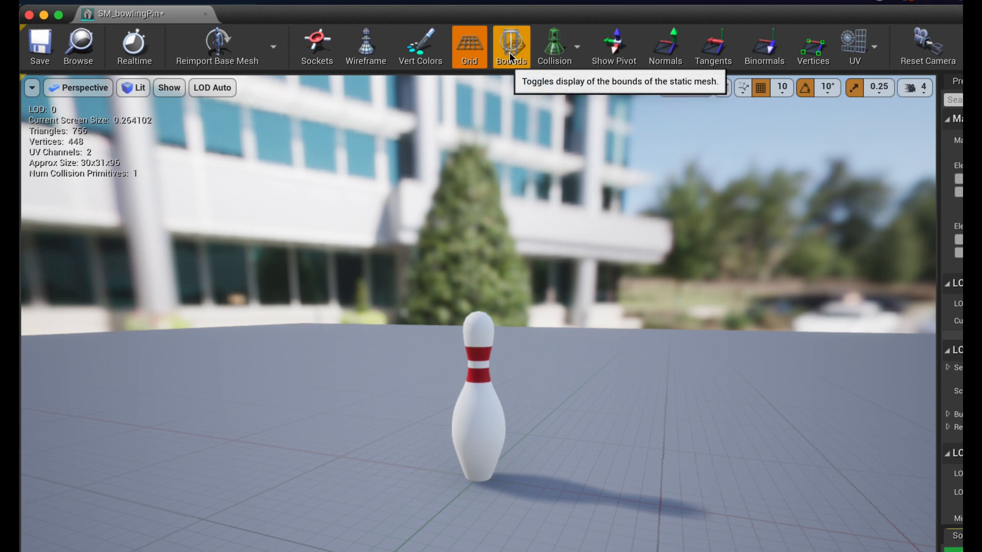
click(224, 53)
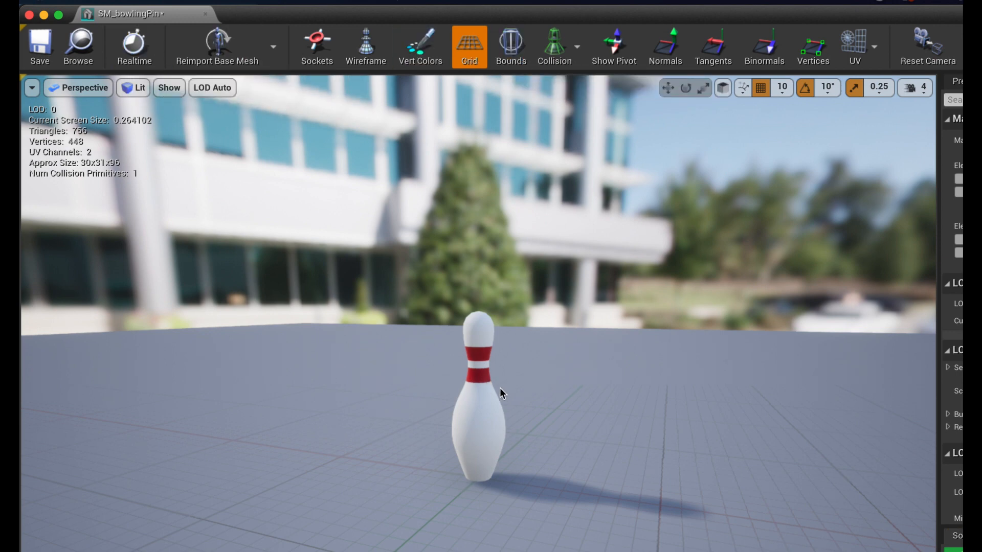
Step: Display the pin's simple collision in the mesh editor and compare it with the collision mesh in Maya
click(571, 45)
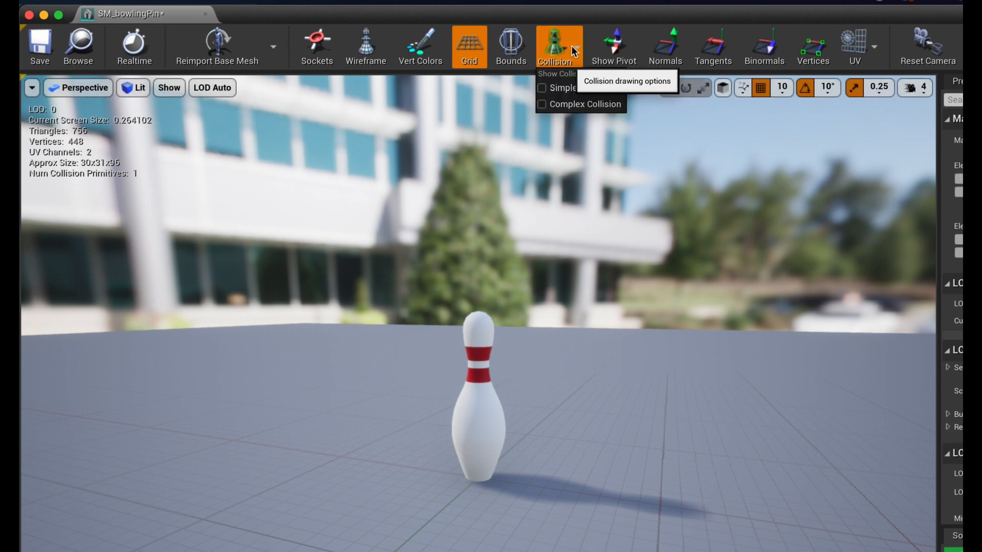
click(578, 88)
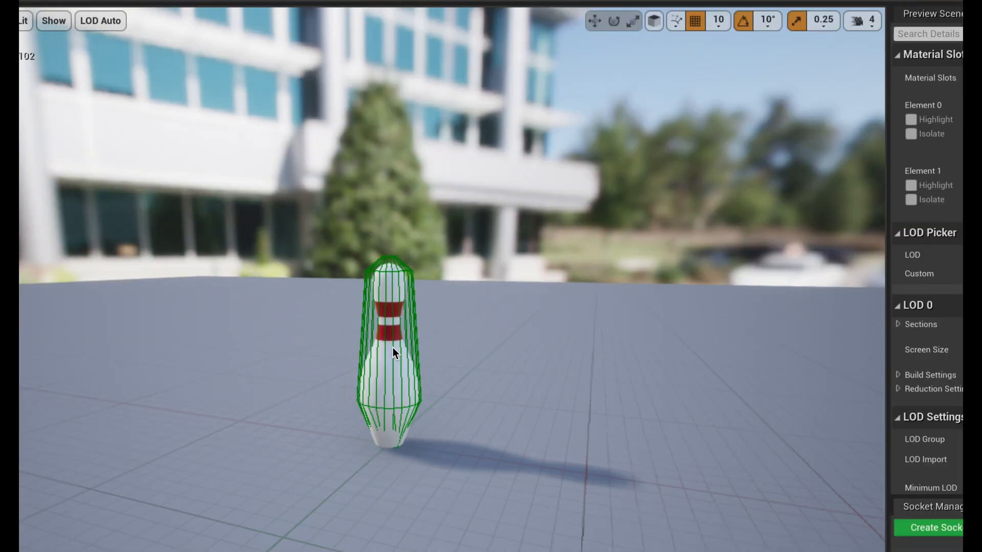
key(super+Tab)
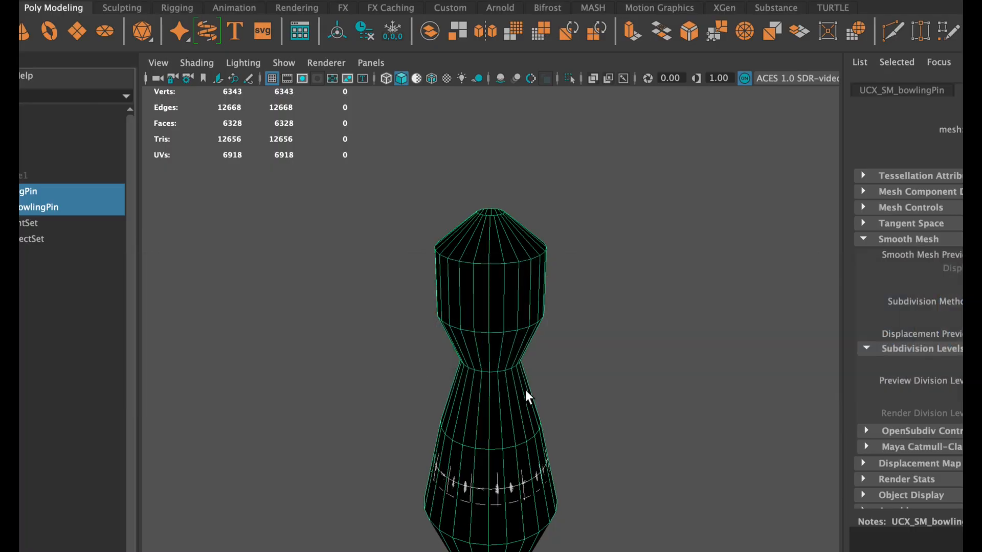
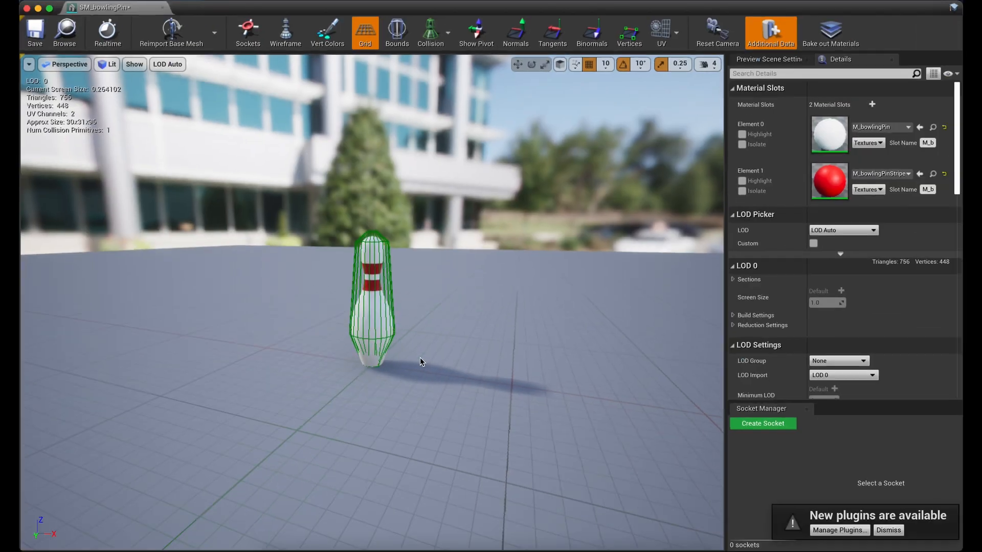
Step: Switch to Maya, rename the UCX_SM_bowlingPin collision mesh to dsf, and delete it from the scene
key(super+Tab)
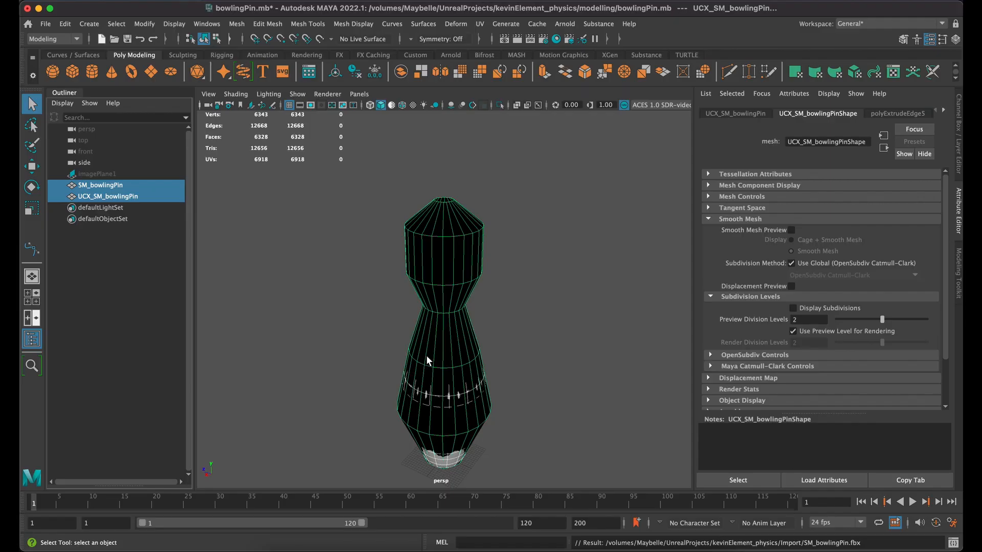
click(442, 292)
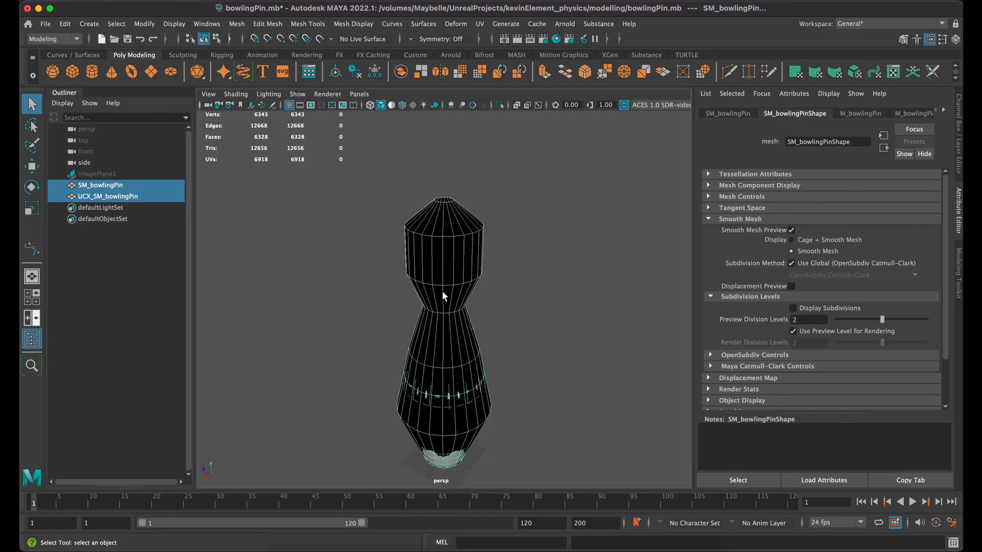
click(119, 263)
click(110, 198)
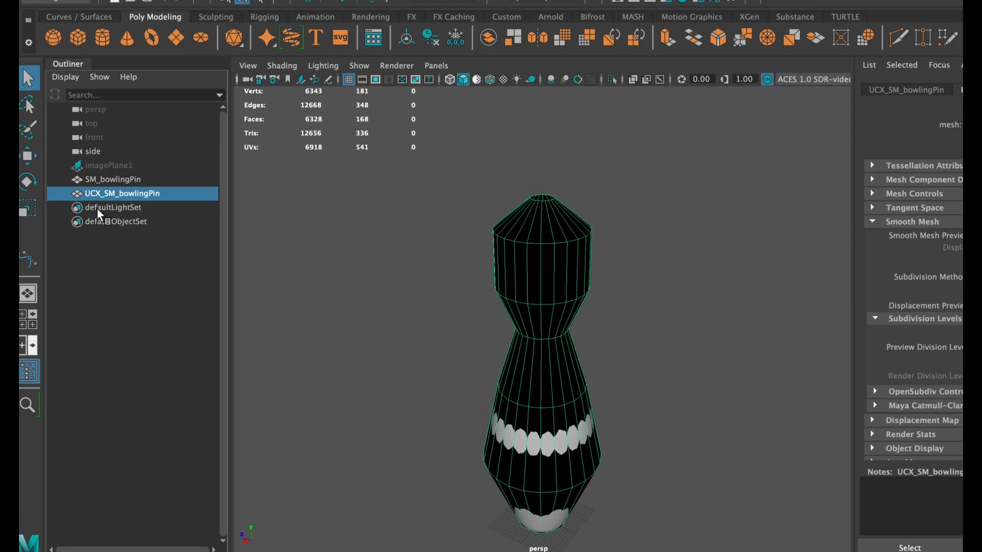
double_click(103, 197)
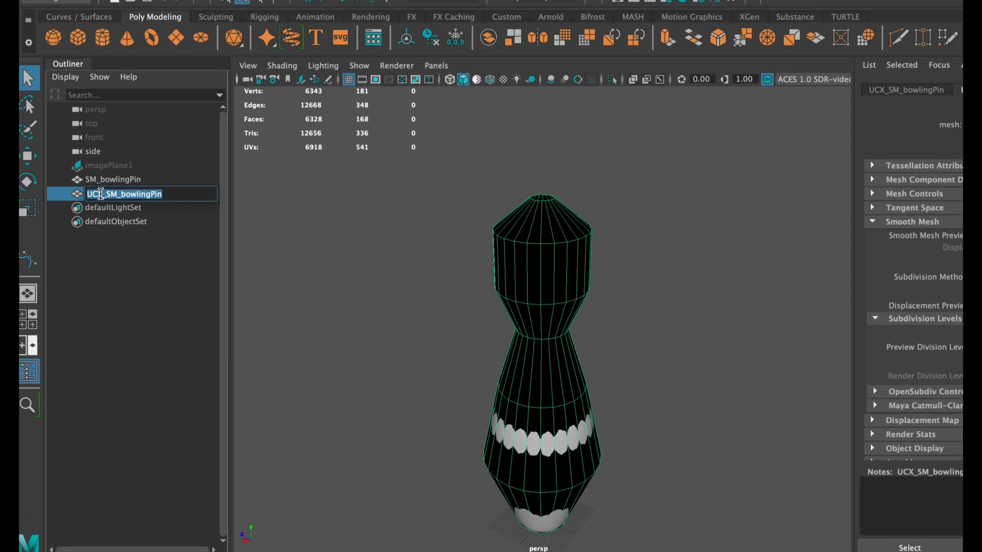
key(BackSpace)
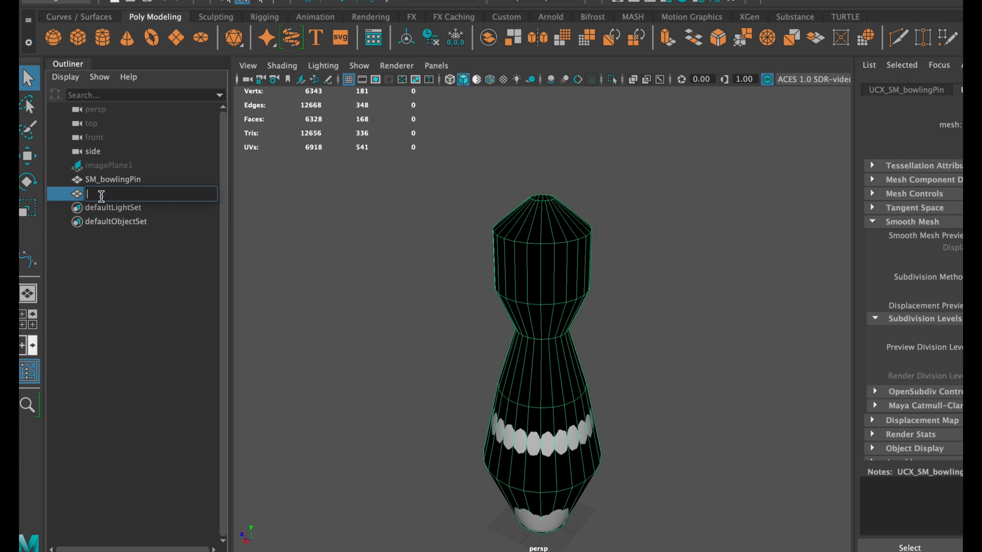
text(dsf)
click(114, 253)
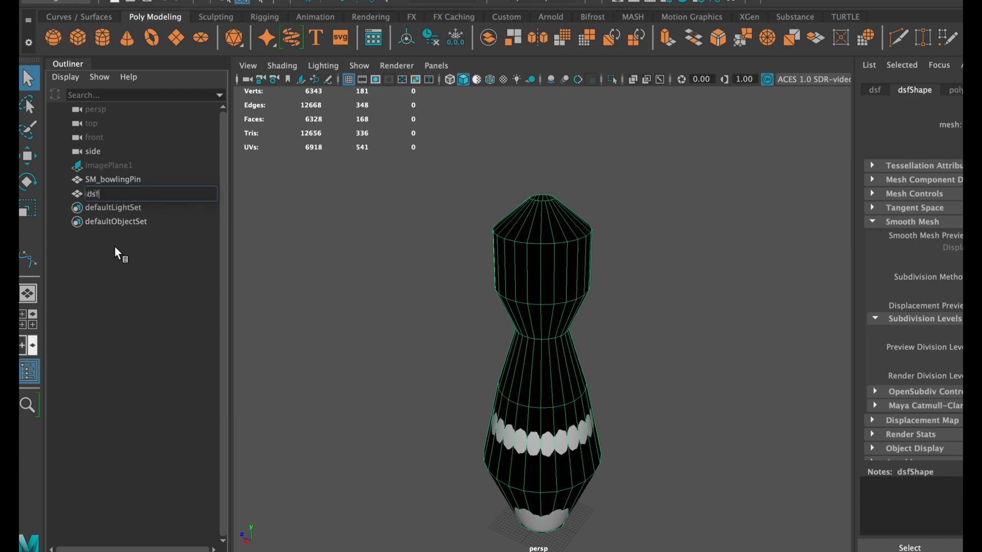
click(90, 194)
key(Delete)
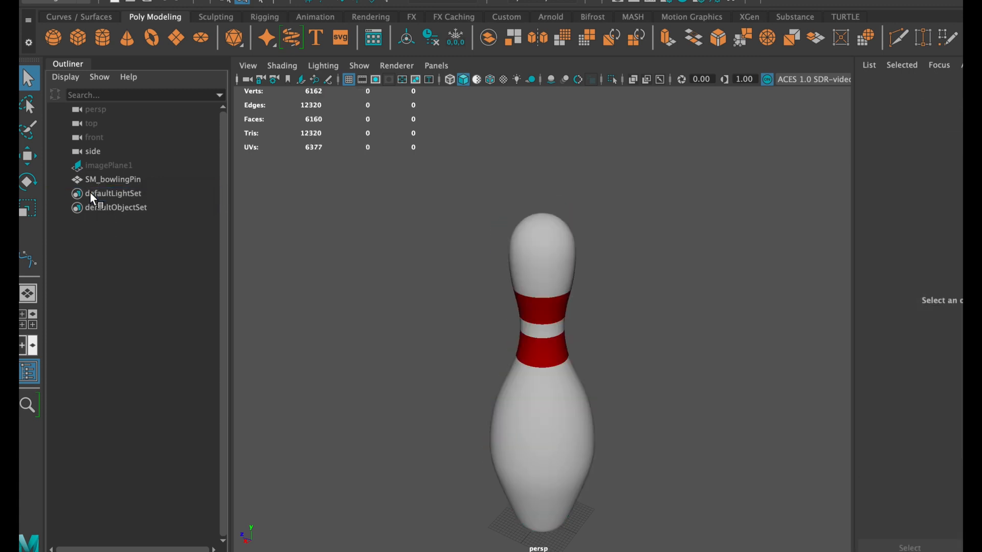
Step: Create a polygon sphere at the pin's base in the front view and scale it uniformly to about 13.5
key(space)
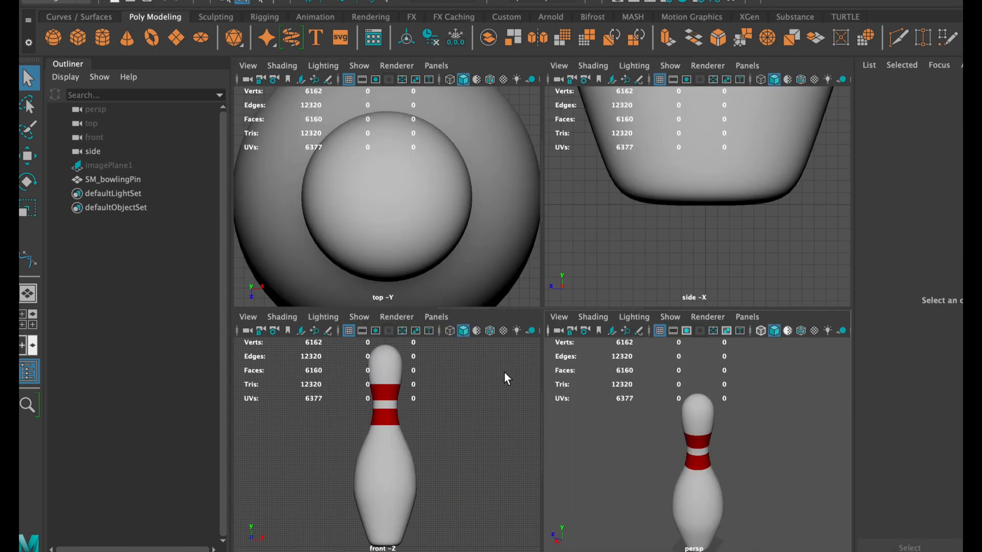
key(space)
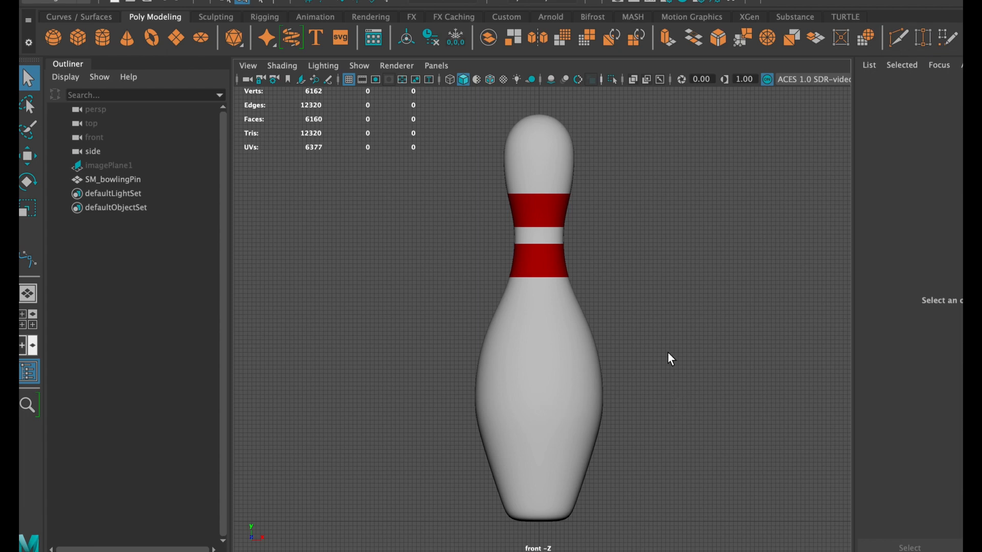
shift+right_drag(664, 339, 734, 340)
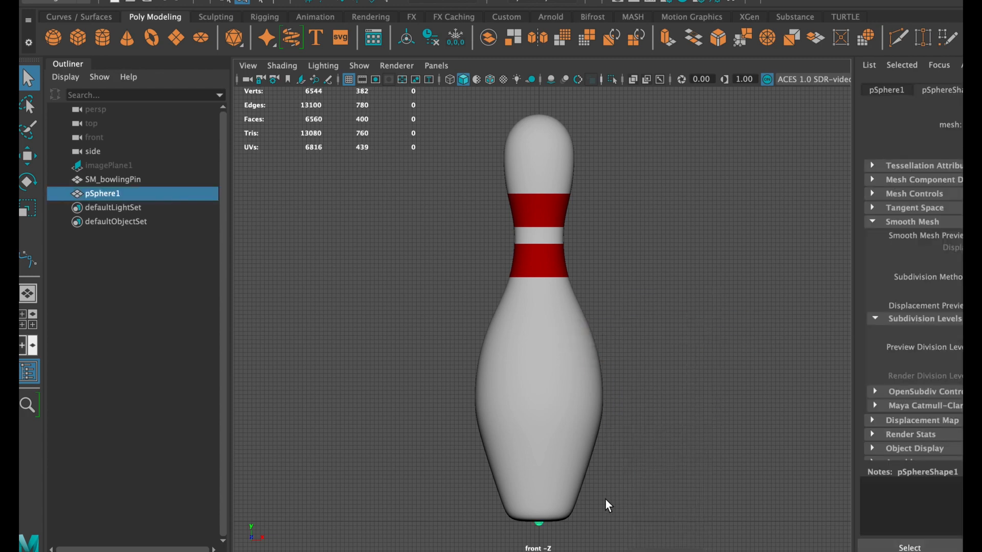
key(r)
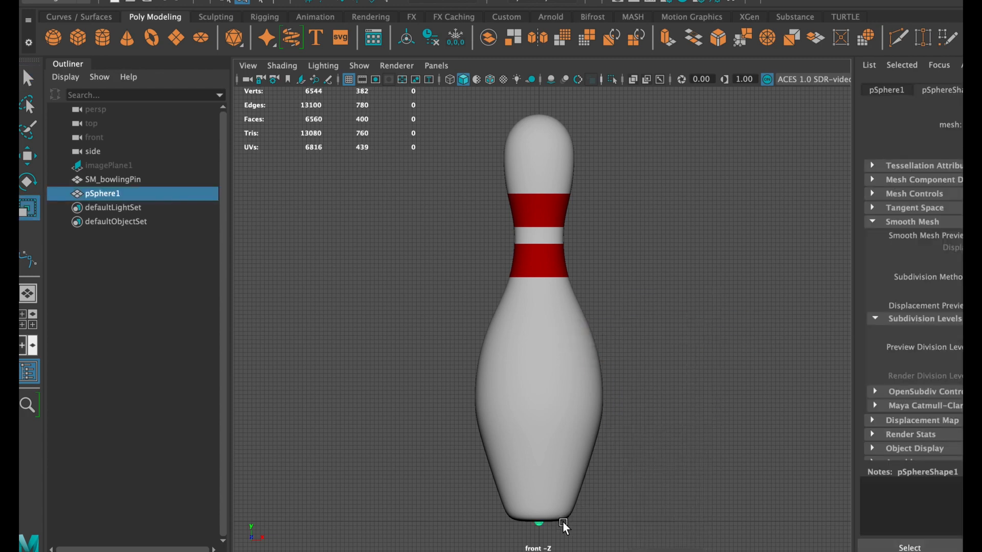
drag(552, 516, 630, 486)
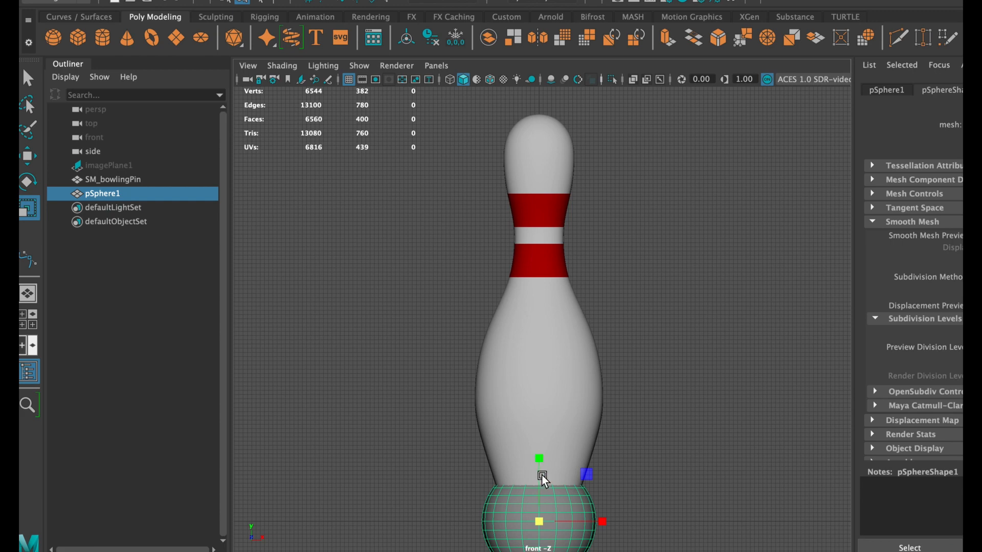
Step: Set the new sphere's axis and height subdivisions to 10 each
scroll(569, 456, down, 2)
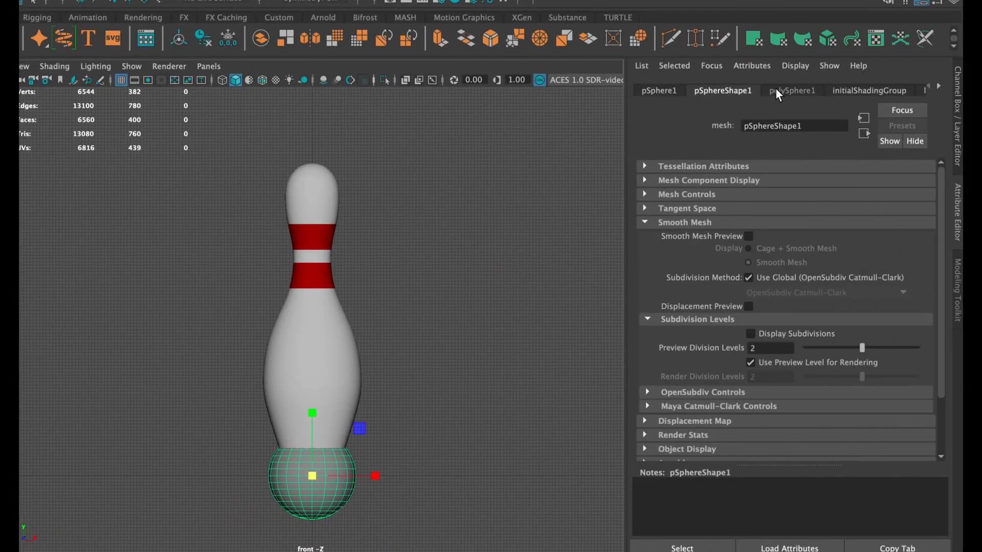
click(661, 91)
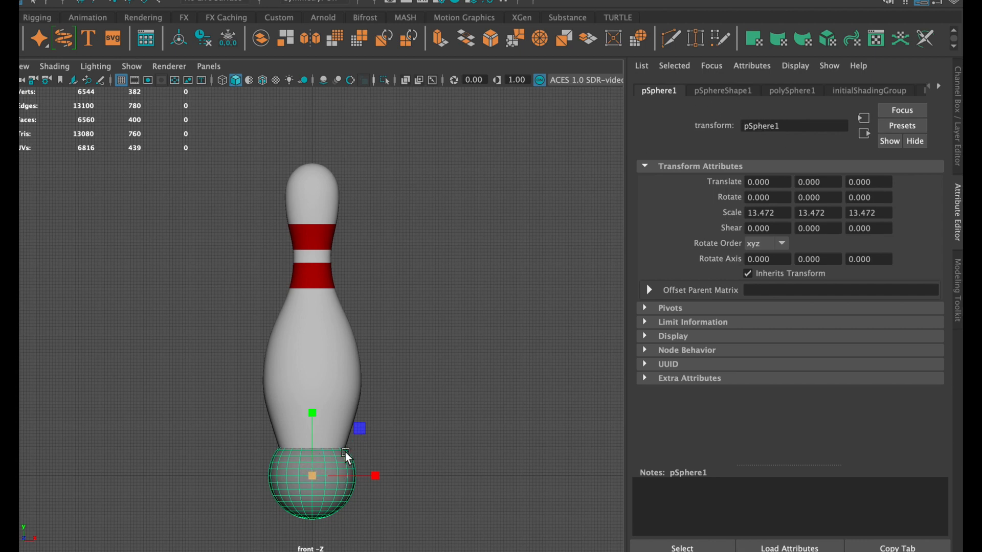
click(711, 92)
click(783, 88)
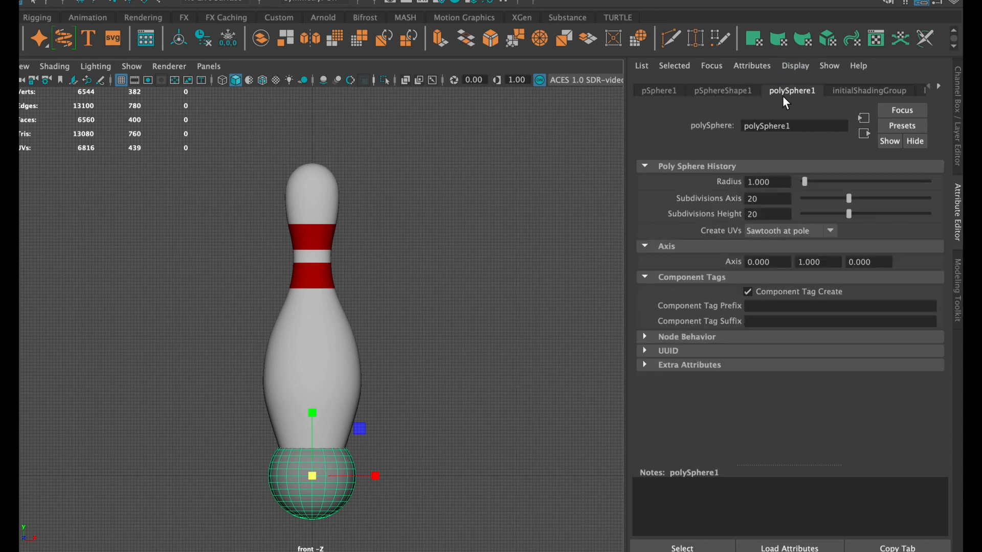
double_click(757, 198)
text(10)
key(Tab)
text(10)
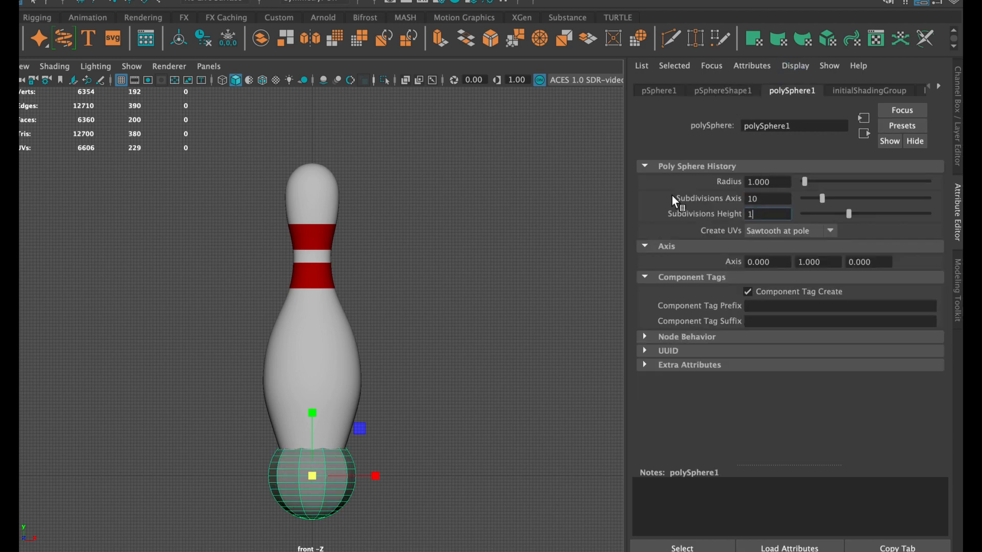
key(Tab)
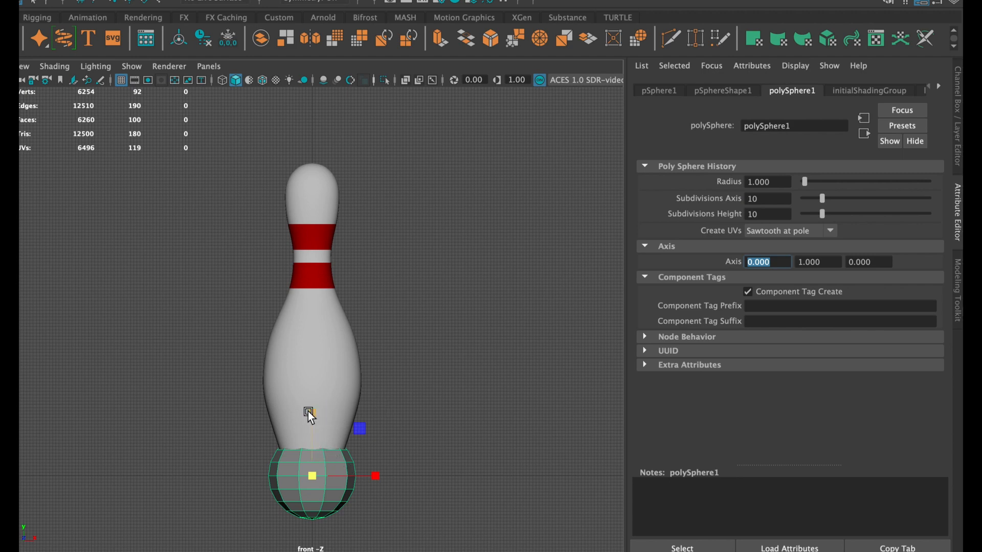
Step: Raise the sphere to the pin's belly, enlarge it slightly beyond the belly's width and stretch it vertically
click(489, 459)
click(326, 473)
key(w)
drag(314, 406, 317, 305)
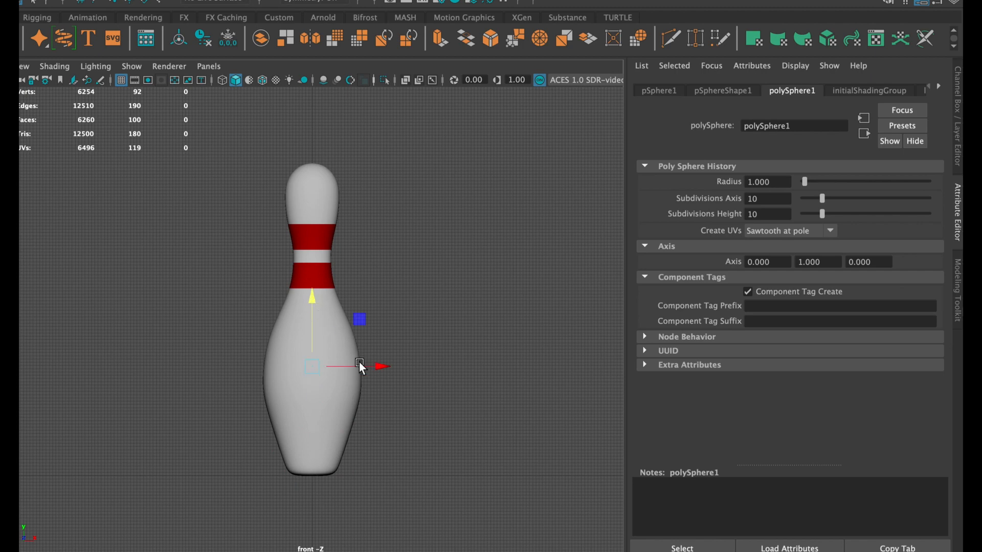
key(r)
mouse_move(314, 367)
mouse_down()
mouse_move(338, 356)
mouse_move(327, 354)
mouse_up()
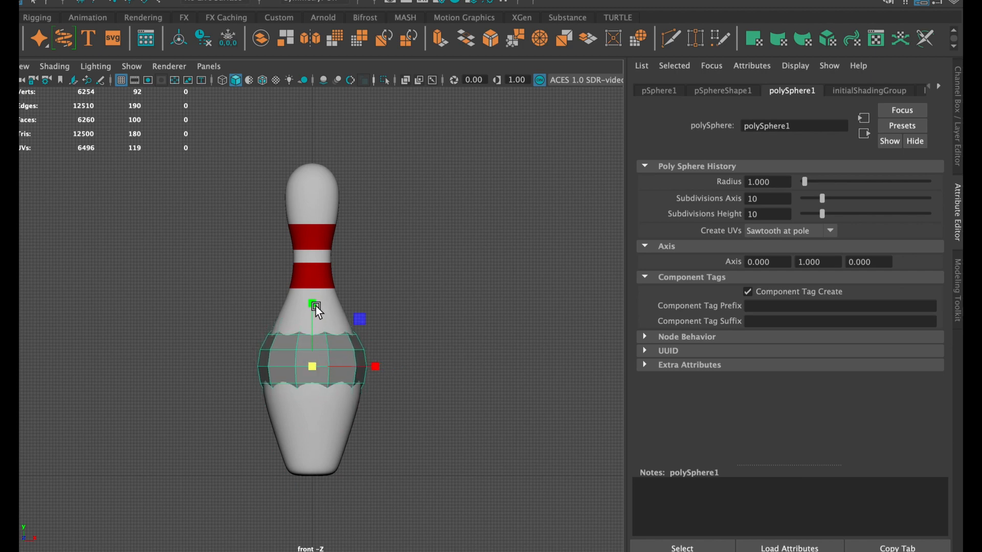
drag(313, 305, 315, 254)
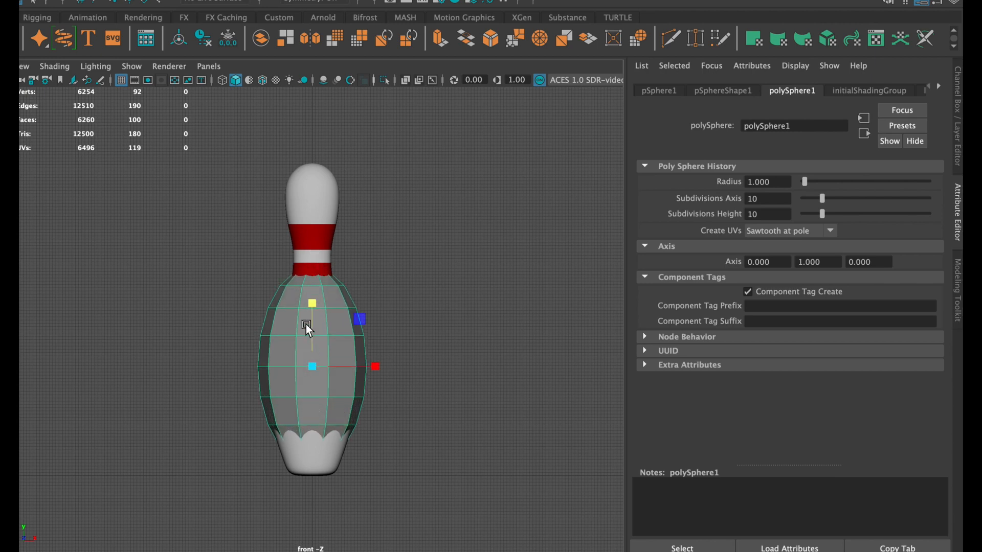
Step: Lower the stretched sphere slightly and refine its overall size and height to fit the pin's belly closely
drag(306, 301, 308, 302)
mouse_move(311, 309)
mouse_down()
mouse_move(313, 317)
mouse_move(311, 306)
mouse_up()
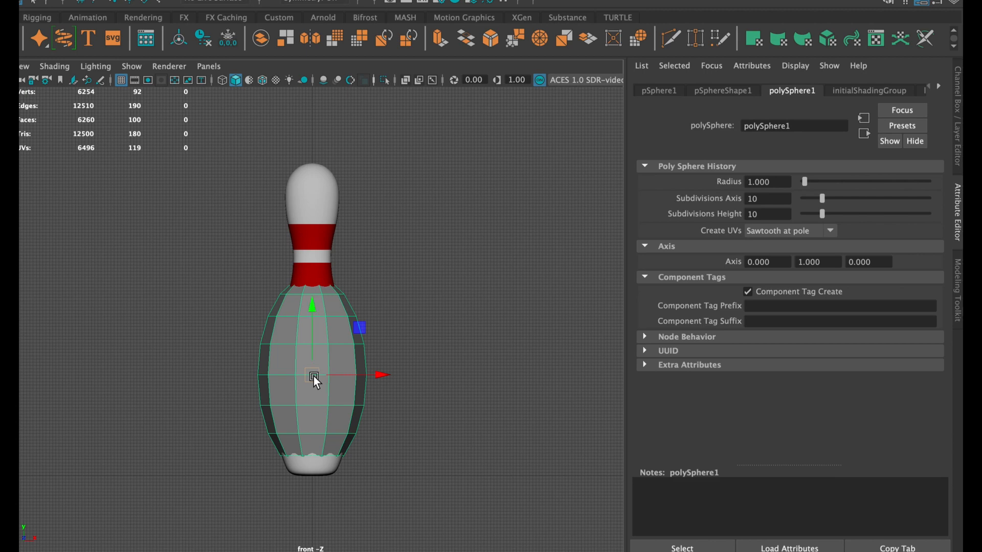
key(e)
key(r)
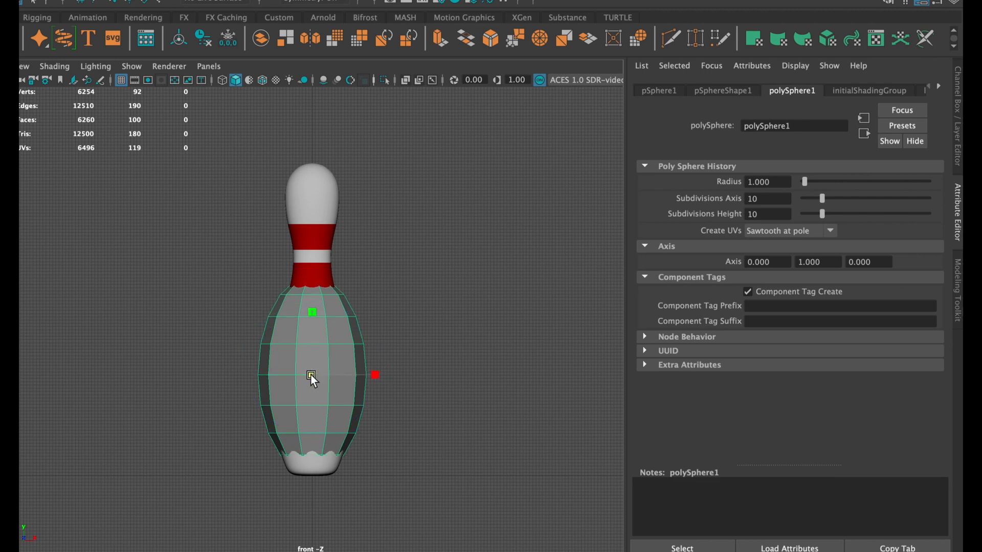
drag(312, 374, 304, 372)
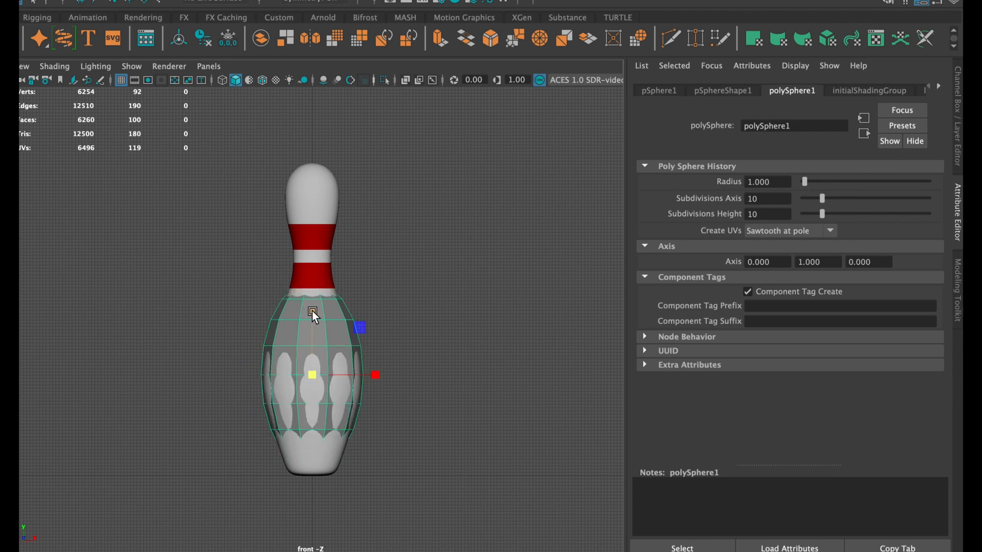
drag(312, 312, 314, 308)
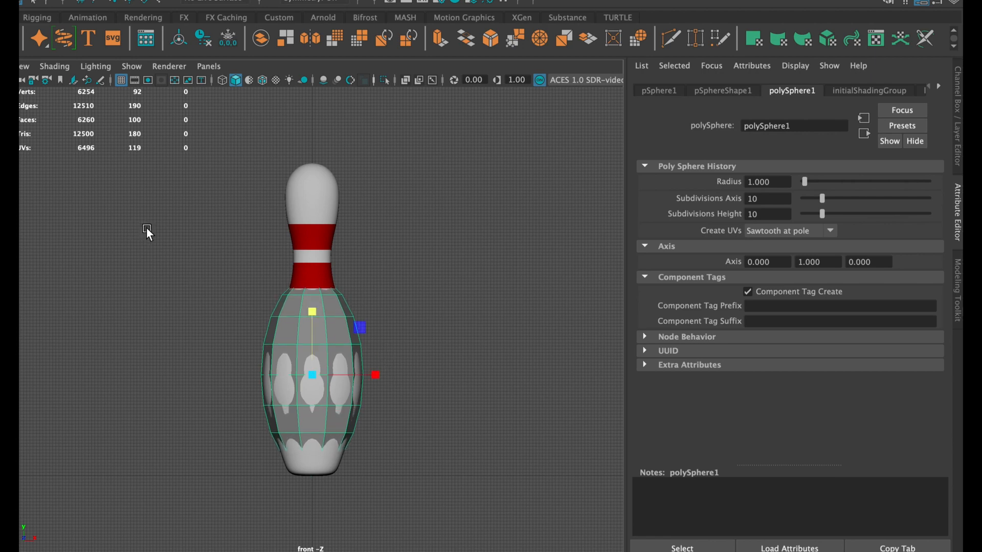
Step: Duplicate the belly sphere up to the pin's head and scale the copy down to fit the head
key(w)
shift+drag(316, 307, 309, 137)
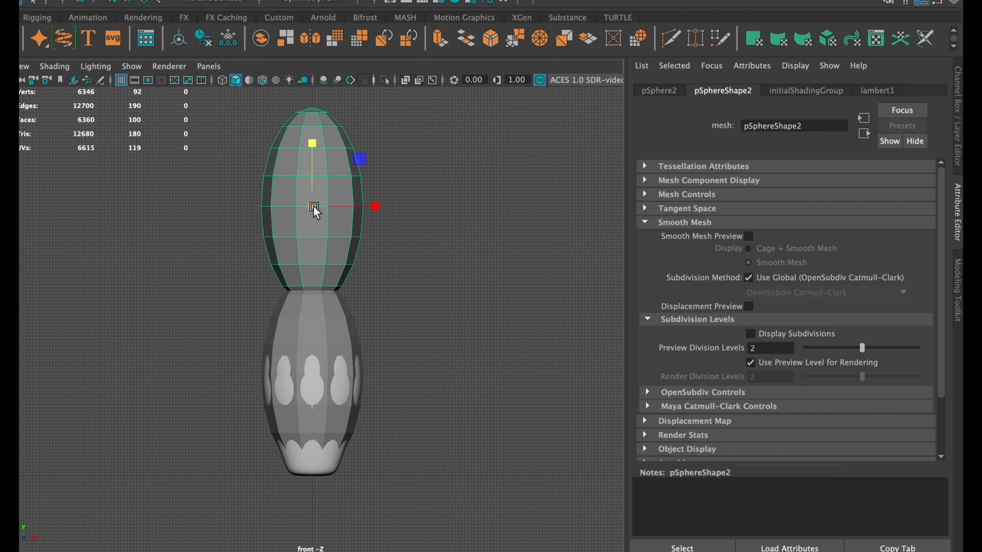
drag(314, 206, 261, 214)
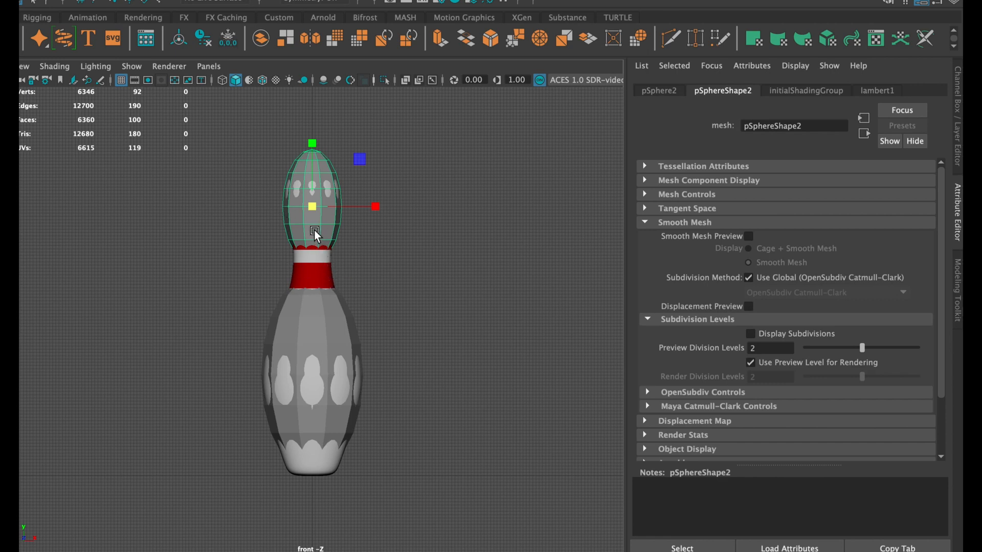
drag(313, 134, 310, 148)
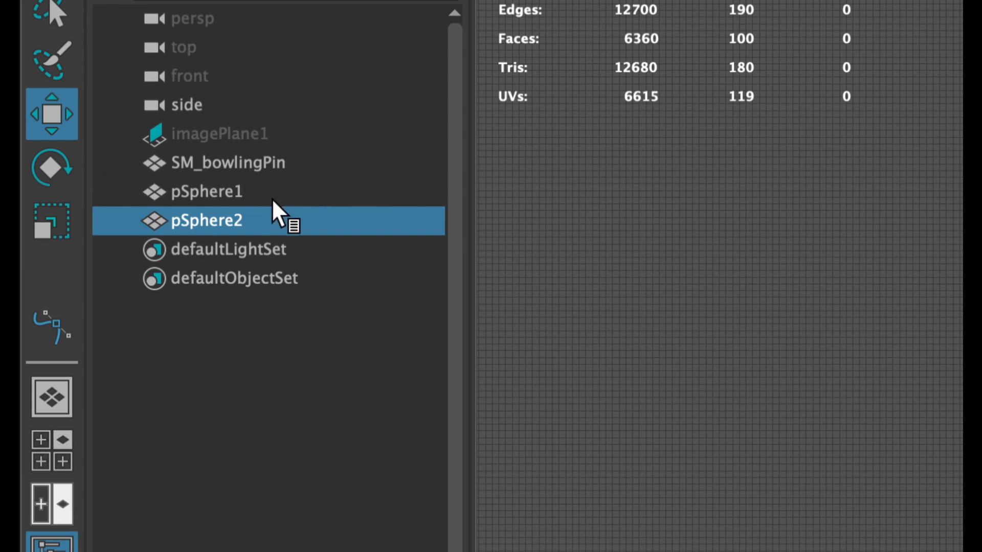
Step: Rename the belly sphere pSphere1 as UCX_SM_bowlingPin_01
click(247, 193)
click(240, 217)
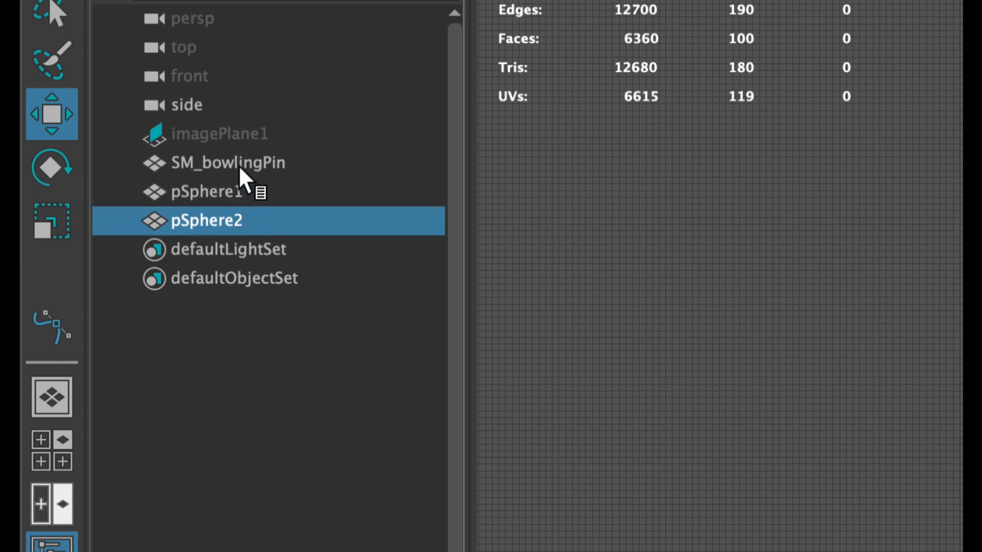
click(230, 162)
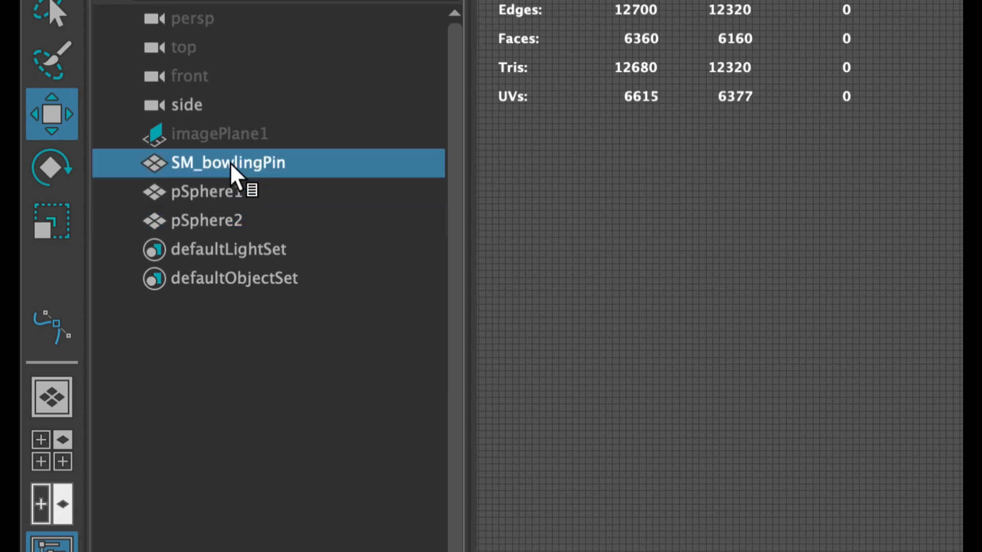
click(217, 186)
double_click(214, 190)
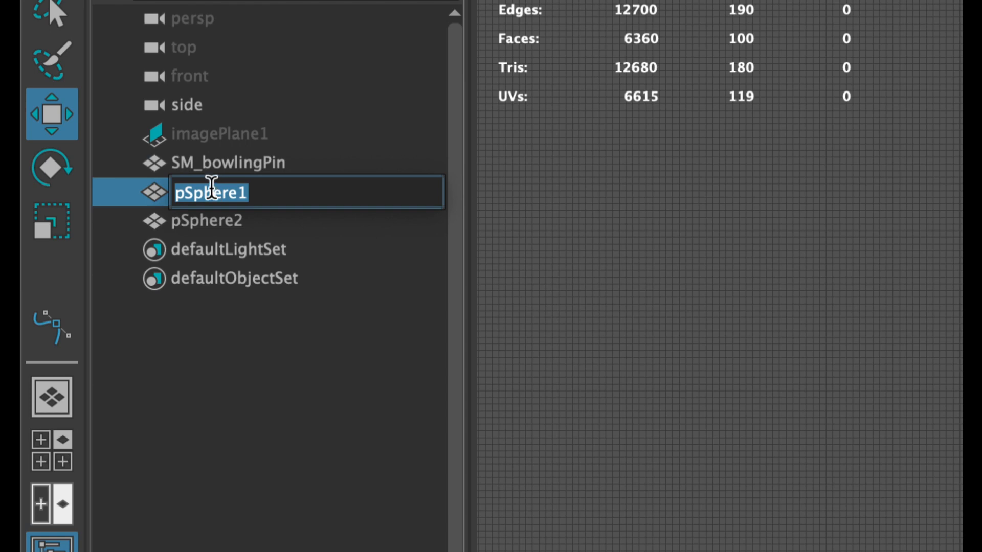
text(UCX_SM_bowlingPin)
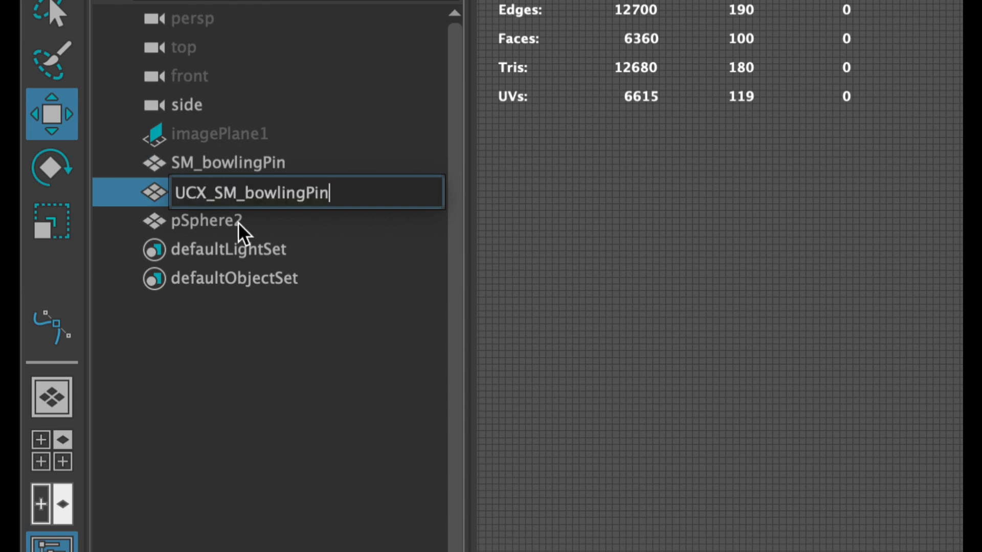
text(_01)
key(Return)
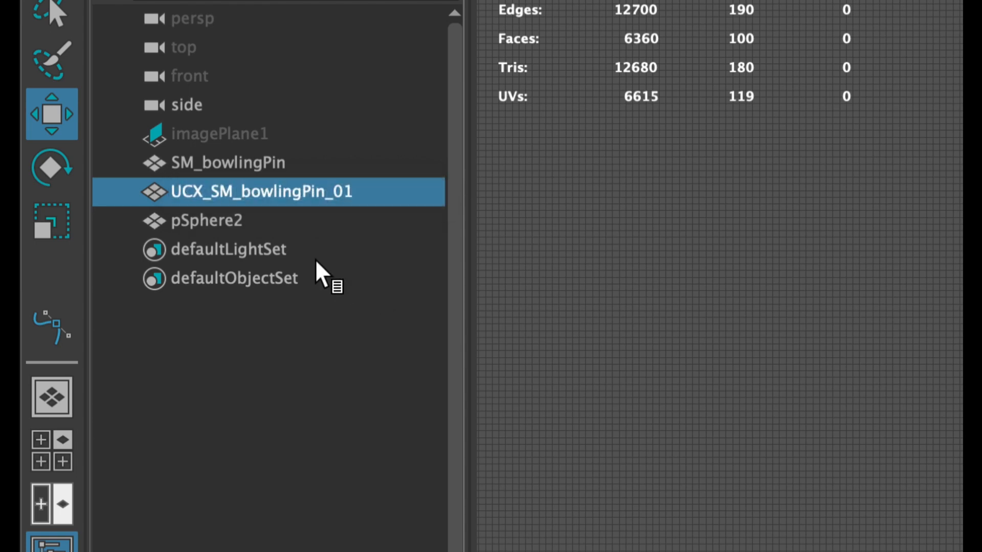
Step: Rename the head sphere pSphere2 as UCX_SM_bowlingPin_02
click(214, 222)
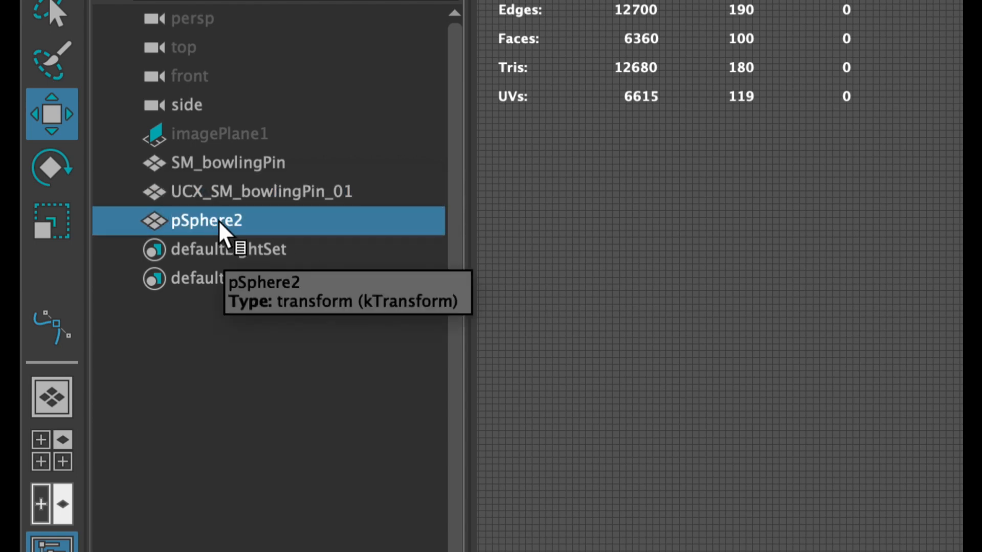
double_click(218, 219)
text(UCX_SM_bowlingPin)
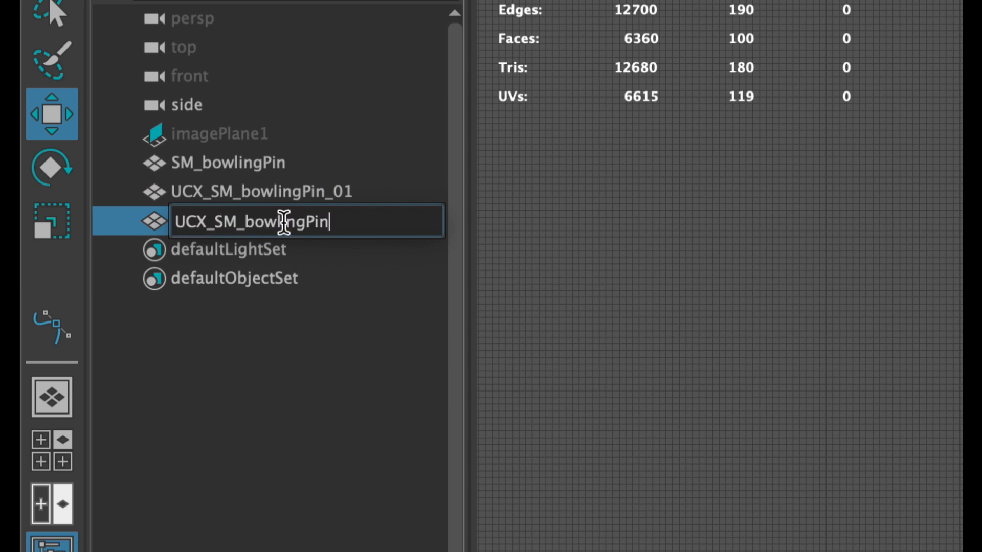
text(_02)
key(Return)
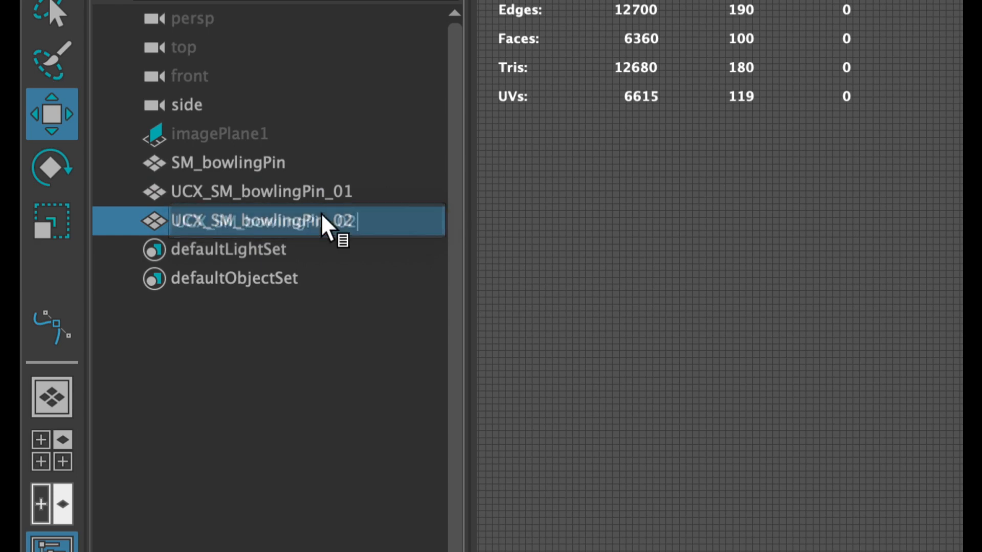
Step: Send the pin and both UCX collision meshes to Unreal as an FBX, replacing SM_bowlingPin.fbx in the Import folder
shift+click(250, 160)
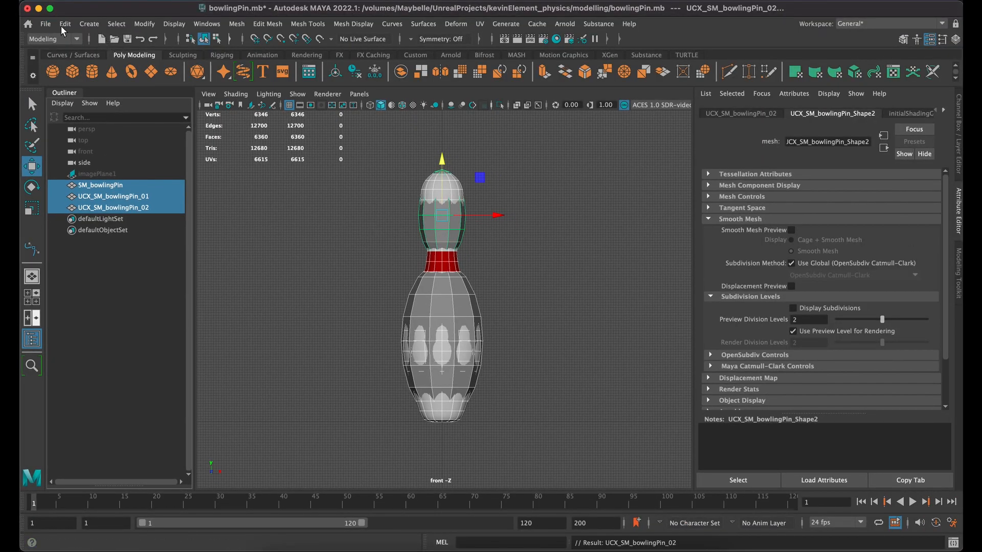
click(45, 24)
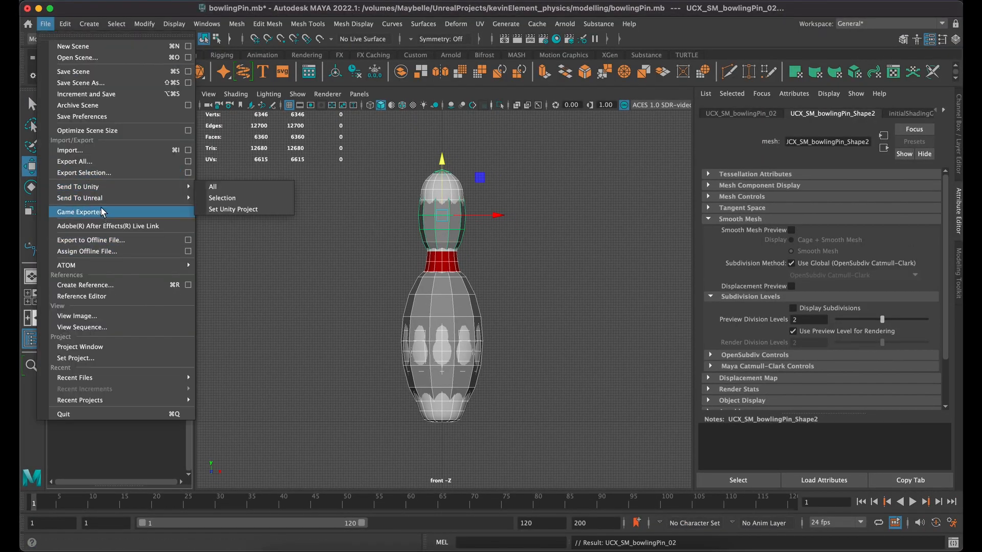
mouse_move(103, 199)
click(235, 210)
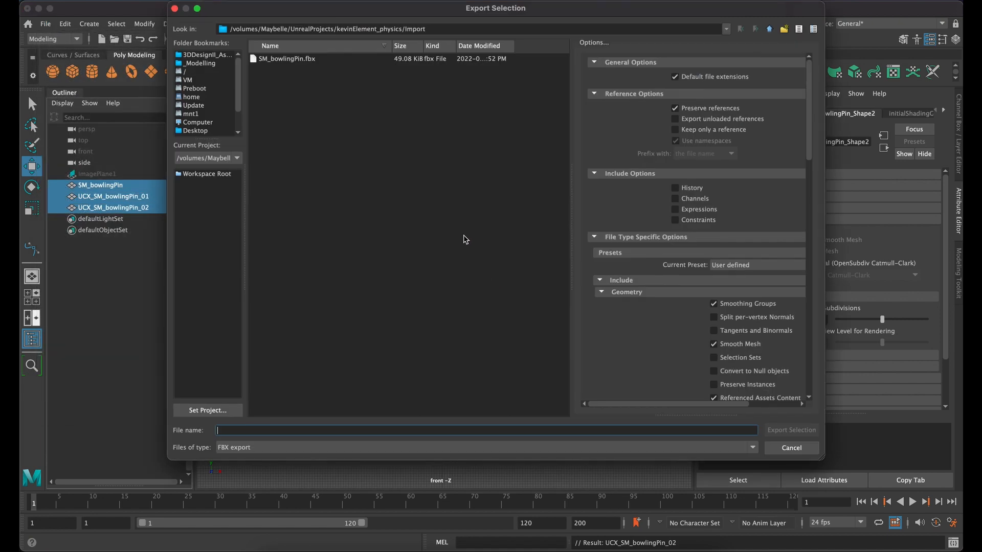
click(299, 60)
click(791, 430)
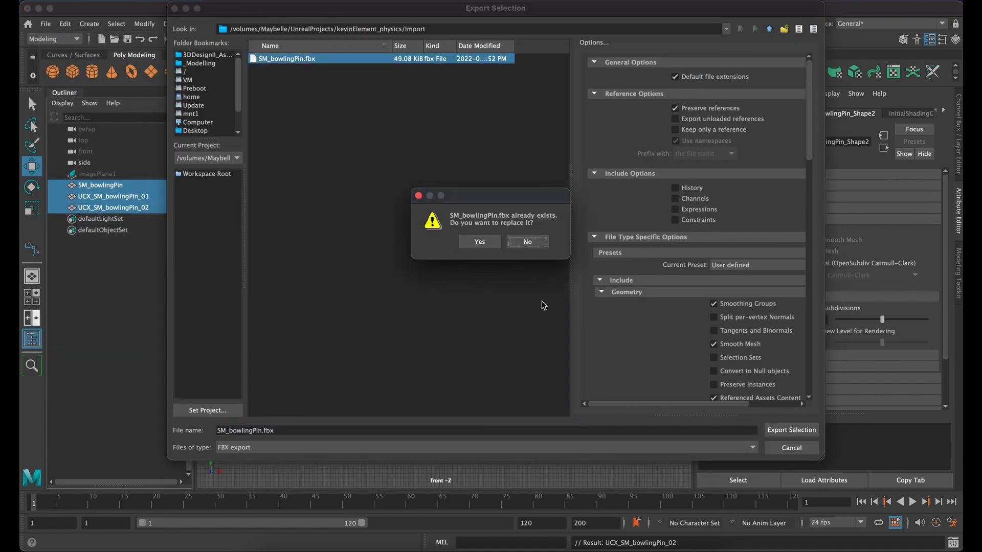
click(479, 242)
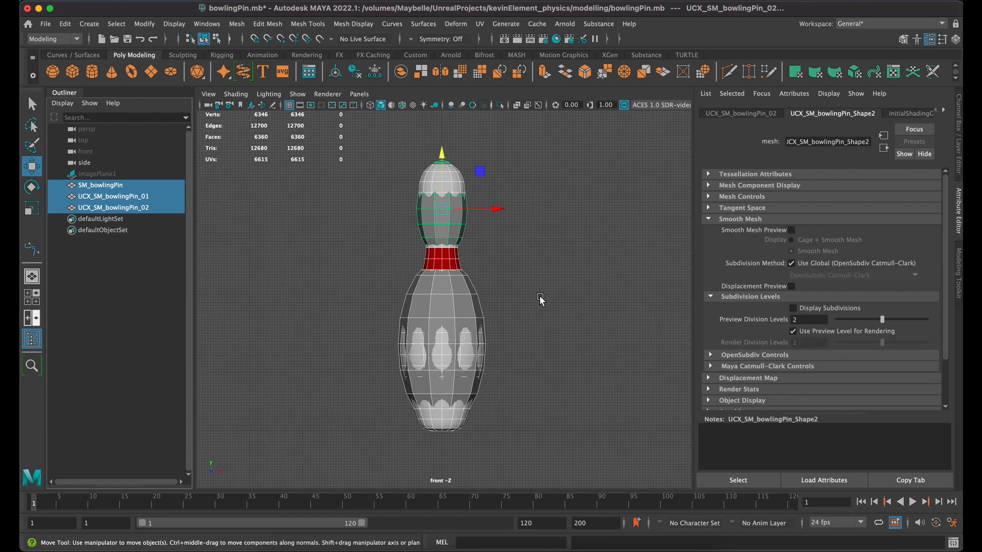
Step: Switch to Unreal and reimport the base mesh of SM_bowlingPin with its two-part collision
key(super+Tab)
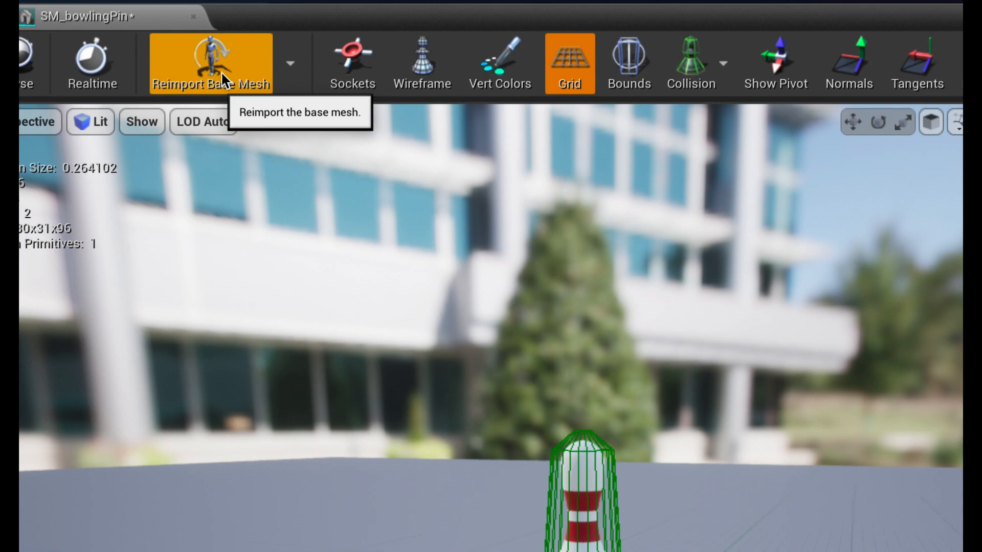
click(220, 71)
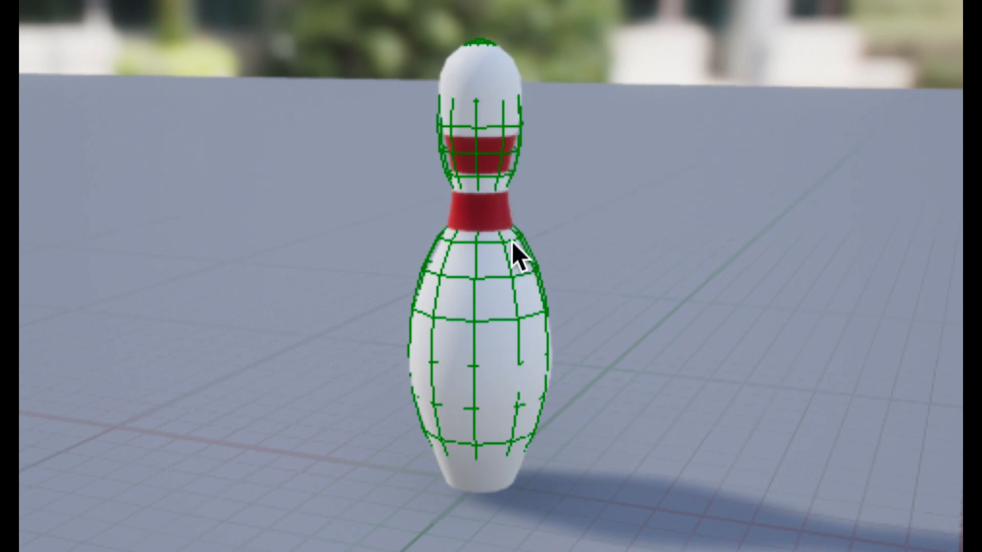
Step: Switch to Maya and compare which part of the pin UCX_SM_bowlingPin_01 and UCX_SM_bowlingPin_02 each cover
key(super+Tab)
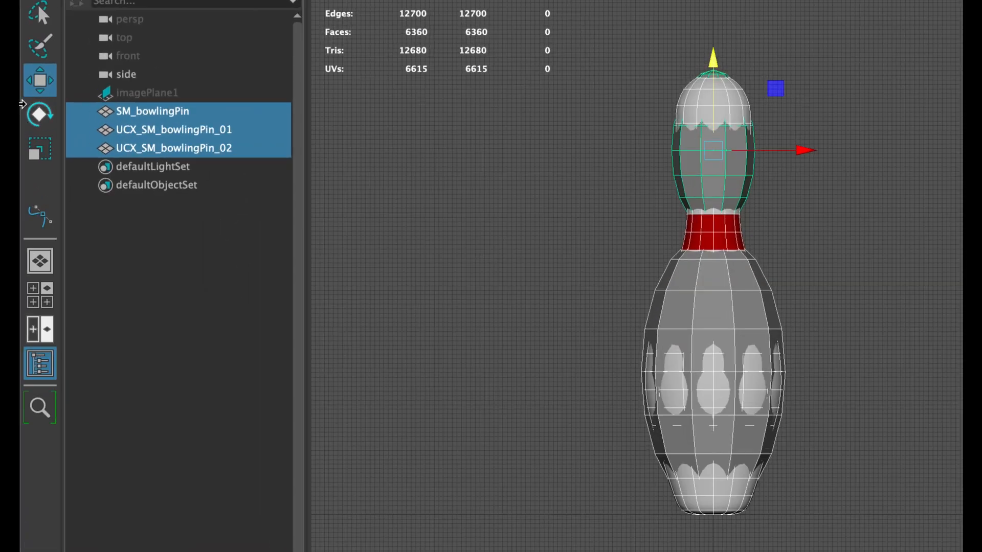
click(130, 129)
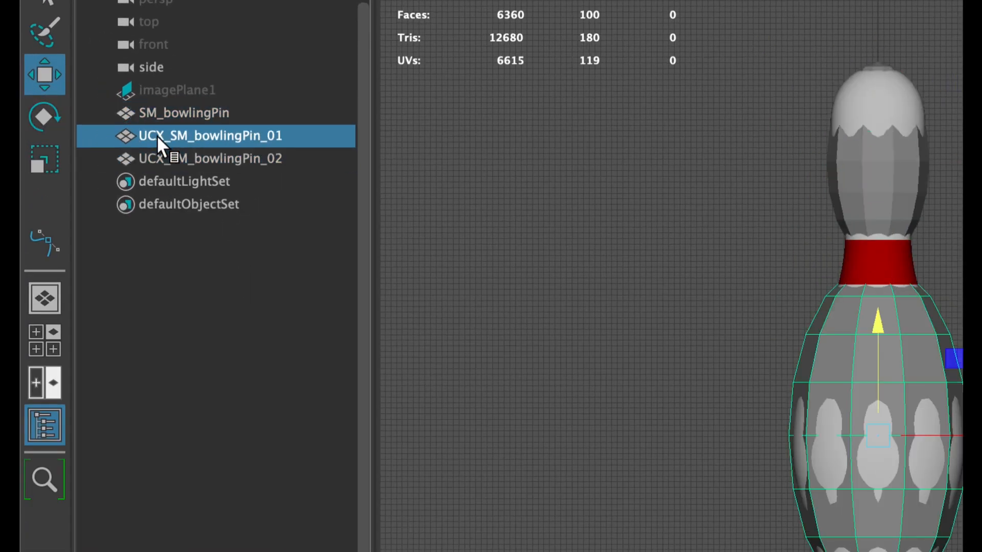
click(148, 149)
click(179, 141)
click(189, 156)
click(197, 134)
click(198, 155)
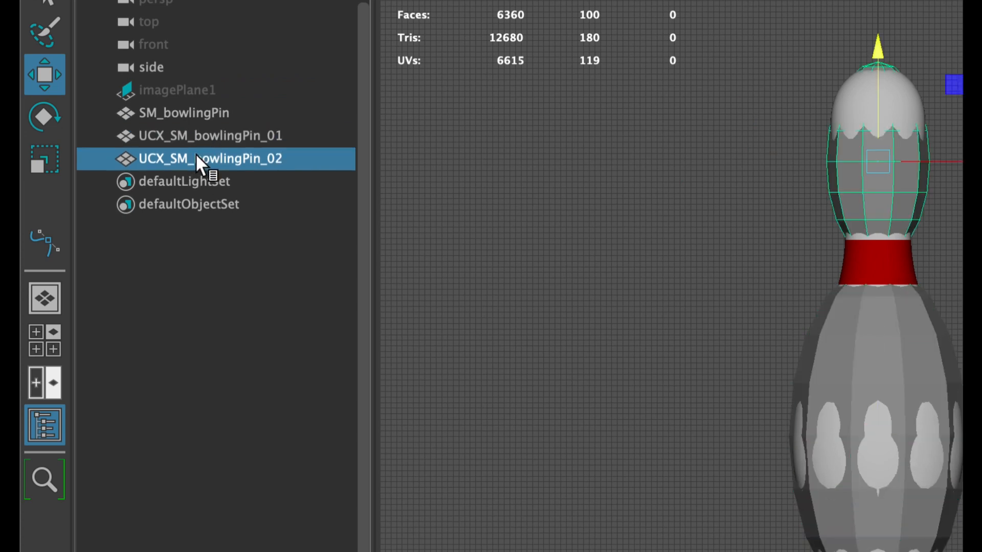
click(197, 135)
click(201, 153)
click(196, 133)
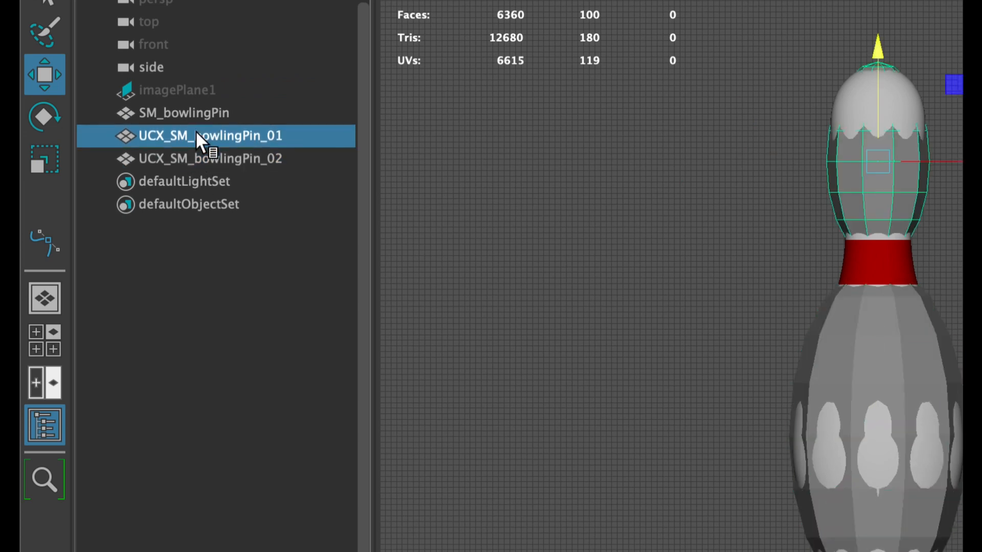
click(198, 157)
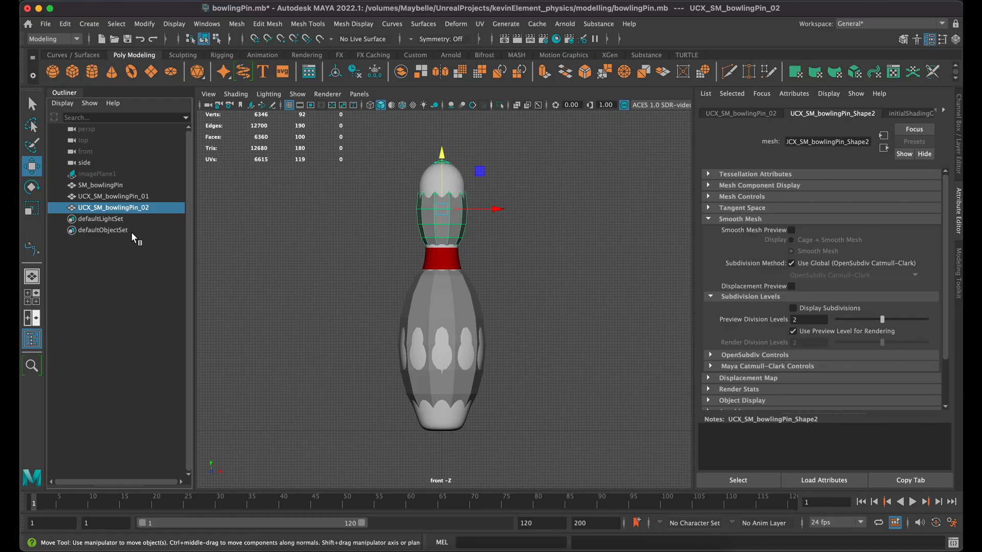
Step: Return to Unreal, close the mesh editor and play-test the level by pushing the bowling pin around with the character
key(super+Tab)
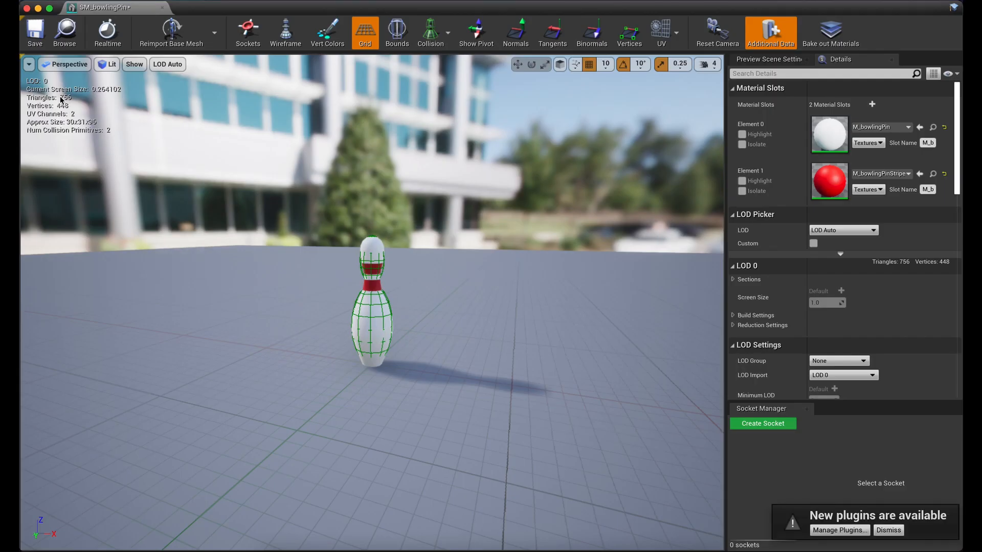
click(27, 8)
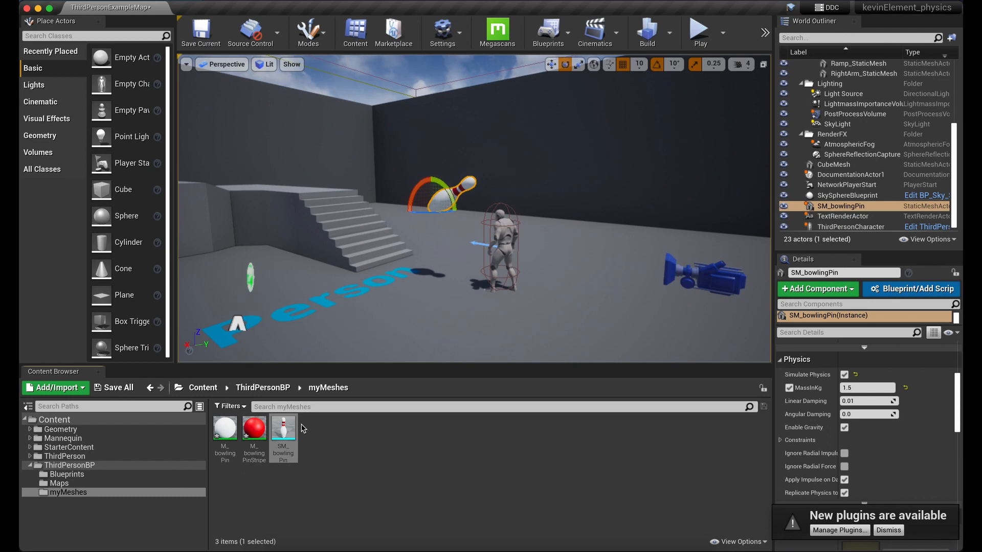
click(700, 32)
click(622, 149)
key(w)
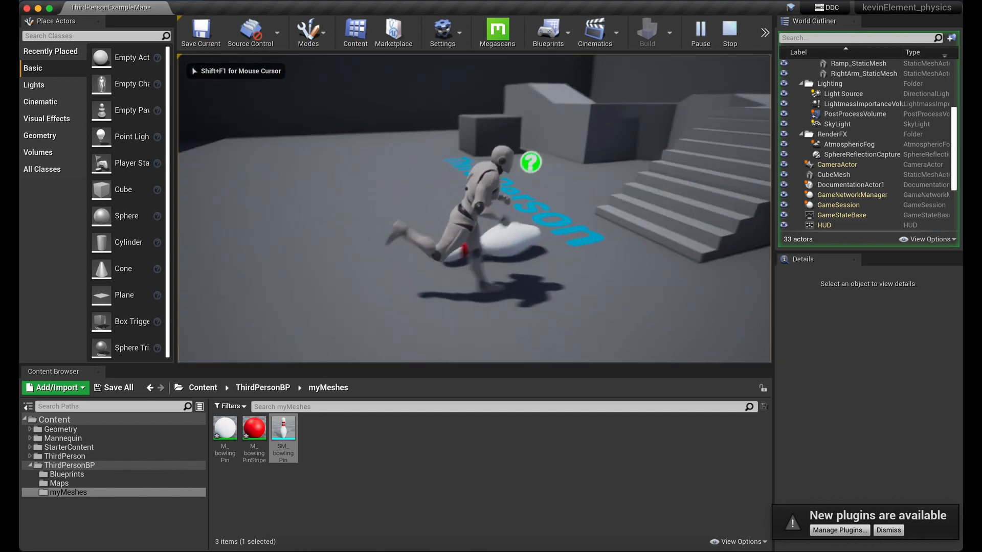
key(w)
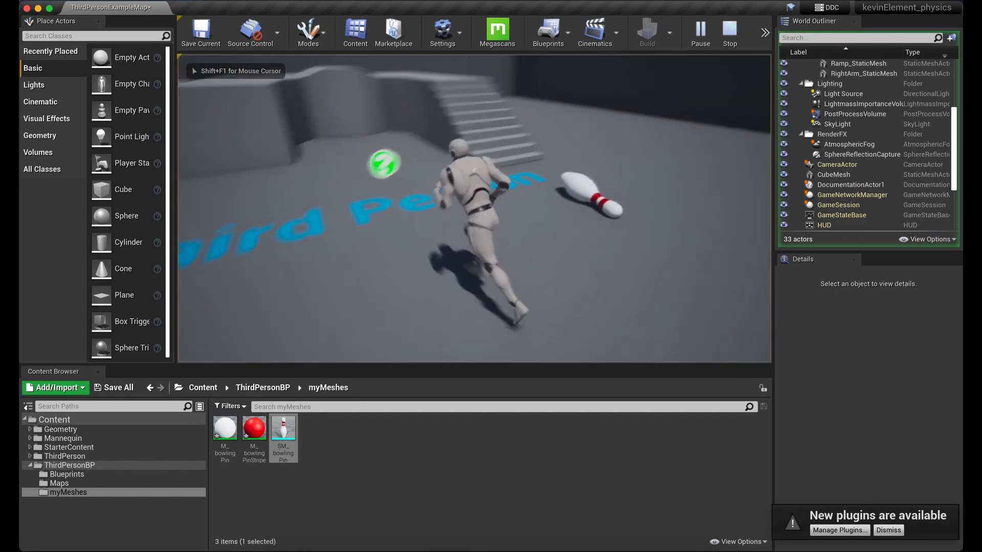
key(w)
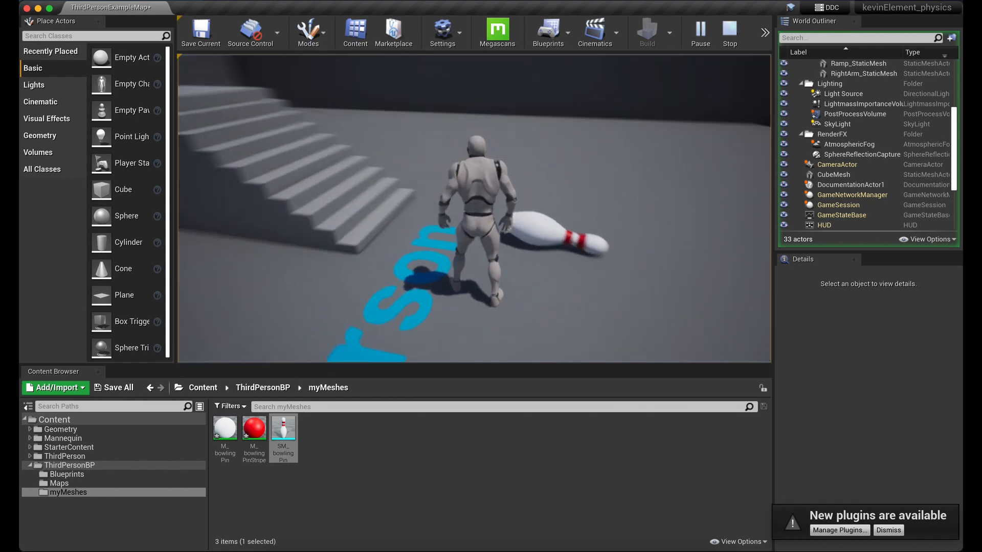
key(w)
key(w)
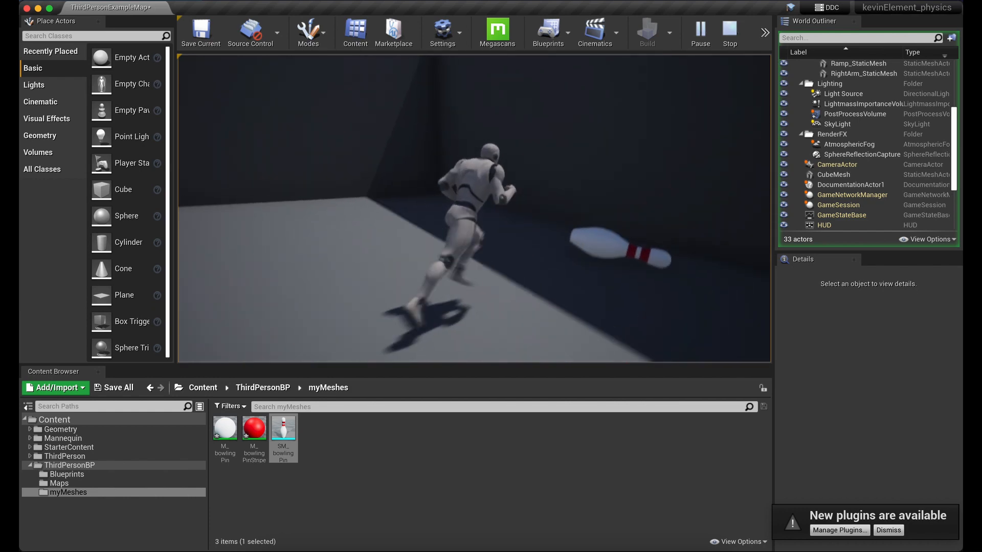
key(d)
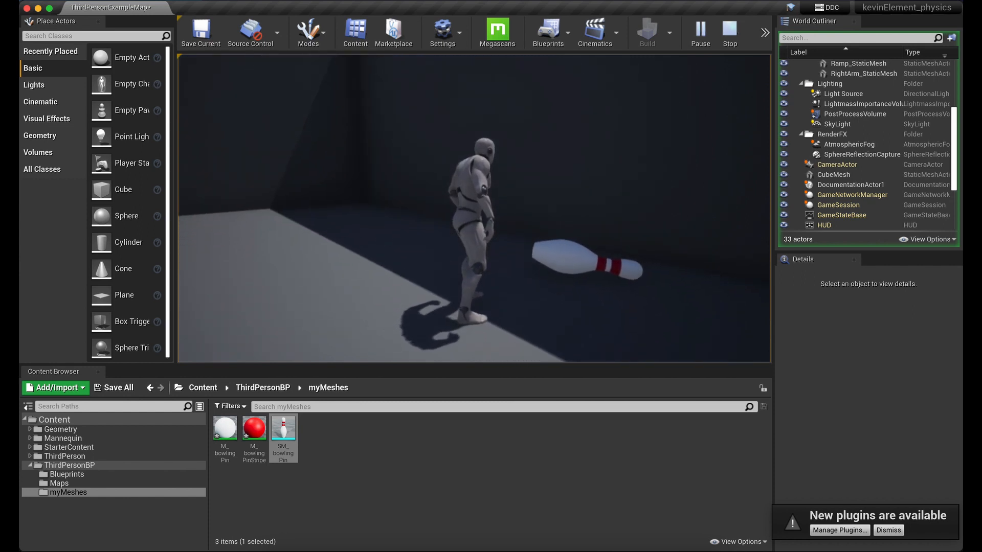
key(d)
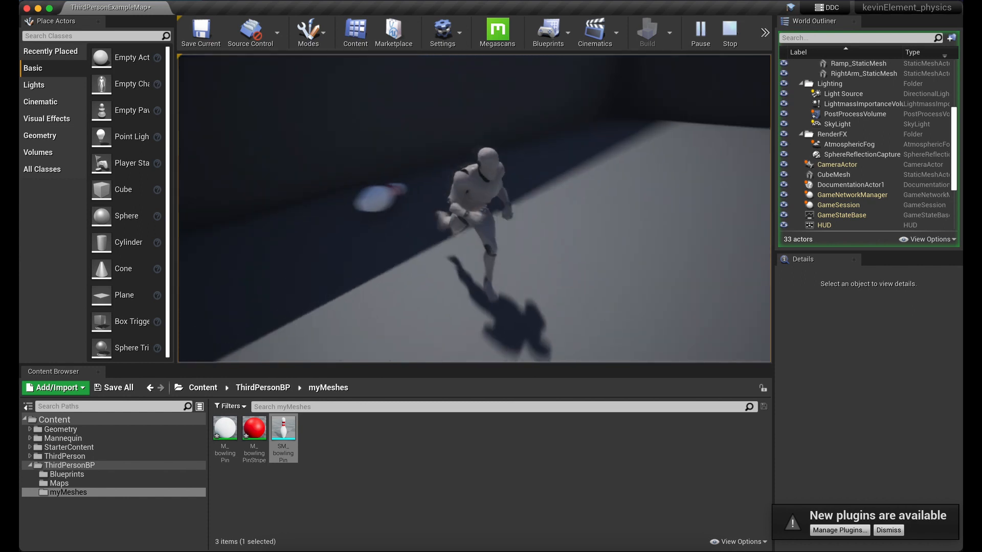
key(Escape)
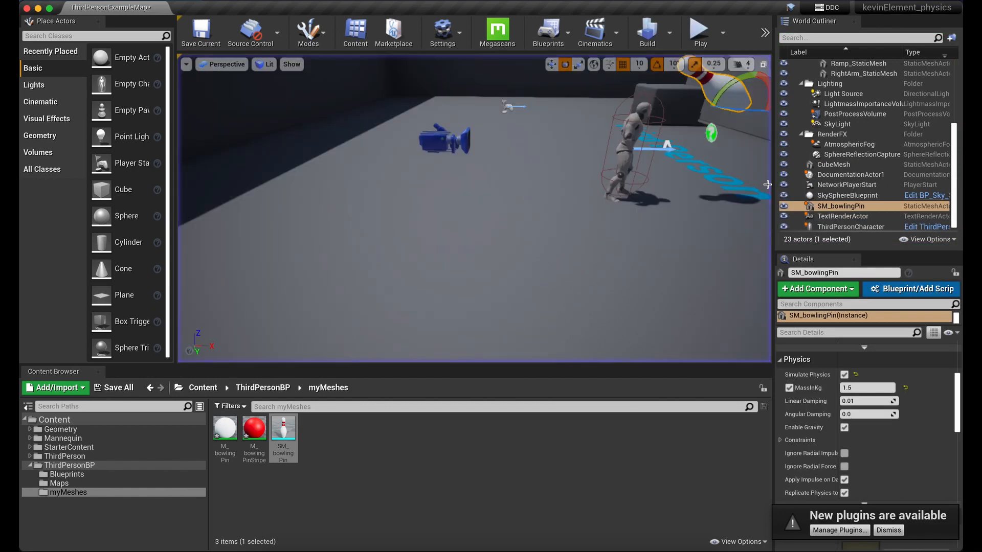
Step: Delete the placed SM_bowlingPin and the staircase from the level
right_drag(717, 192, 767, 180)
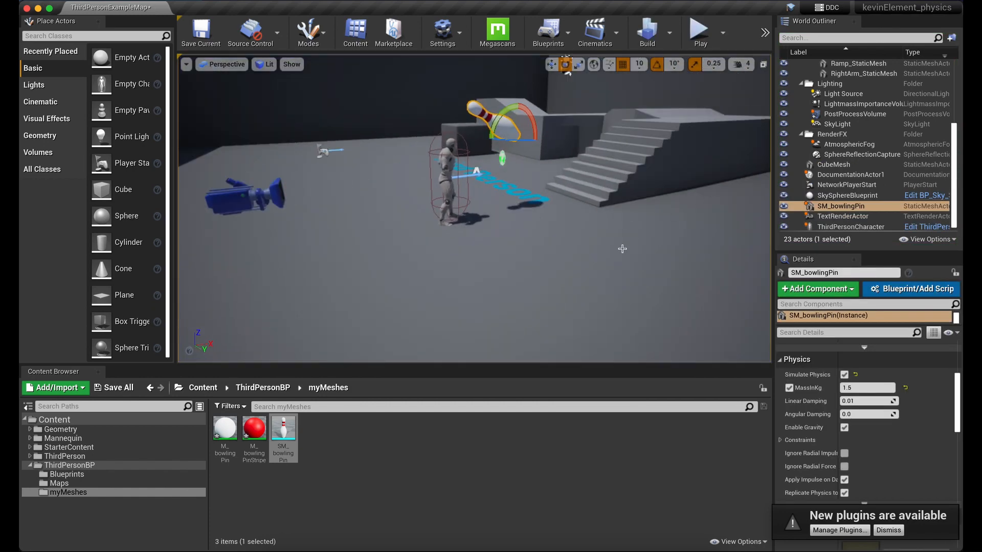
key(Delete)
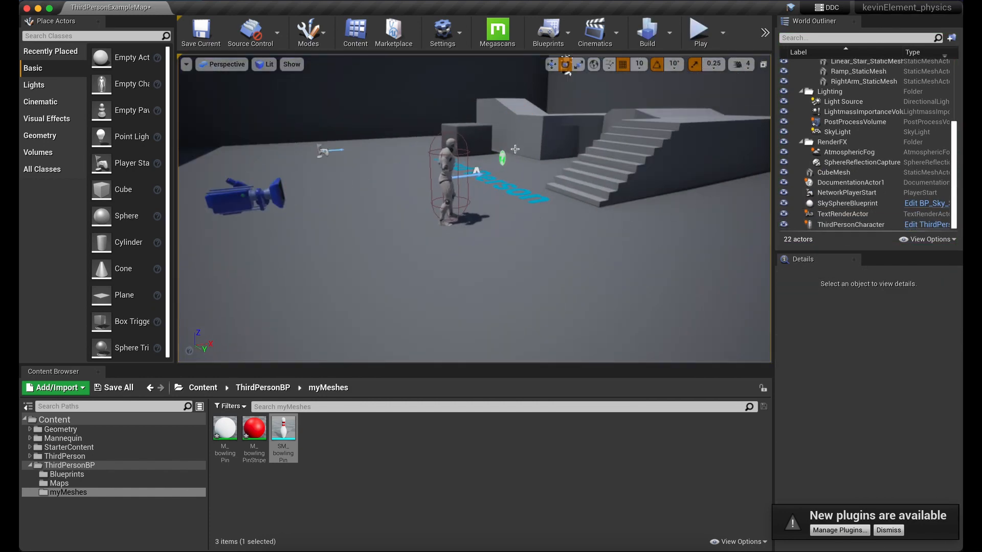
right_drag(409, 193, 589, 218)
click(600, 203)
key(Delete)
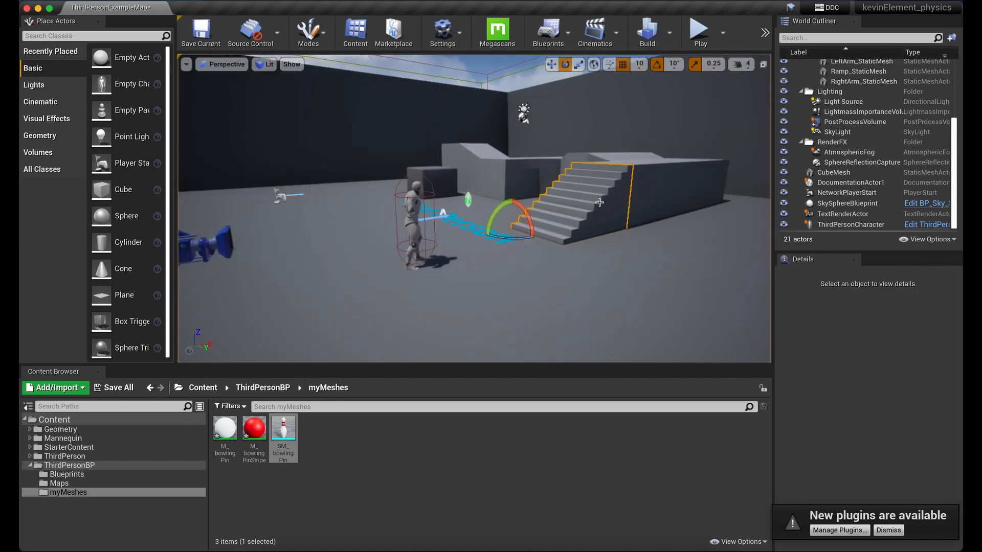
Step: Delete the remaining walkway blocks, the ramp and the cube from the arena
click(622, 192)
key(Delete)
click(574, 168)
key(Delete)
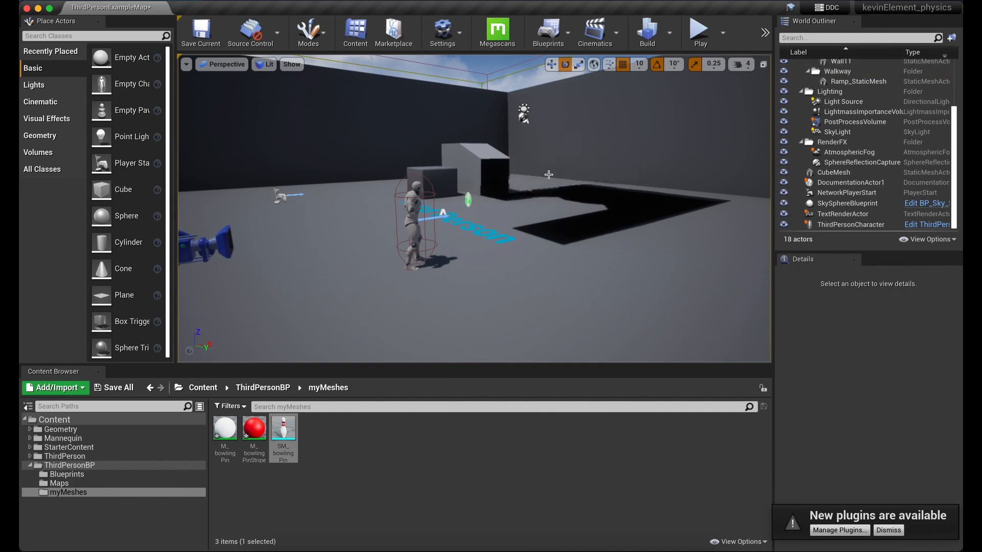
click(493, 161)
key(Delete)
click(435, 179)
key(Delete)
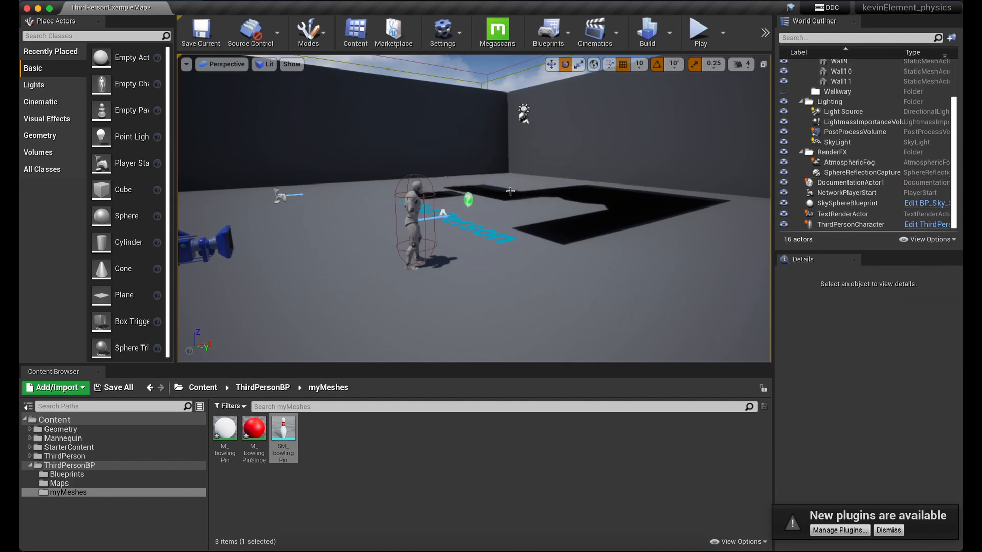
Step: Rebuild the level's lighting to clear the baked shadows of the removed structures from the floor
right_drag(436, 180, 589, 208)
key(w)
key(s)
key(w)
key(s)
key(w)
key(s)
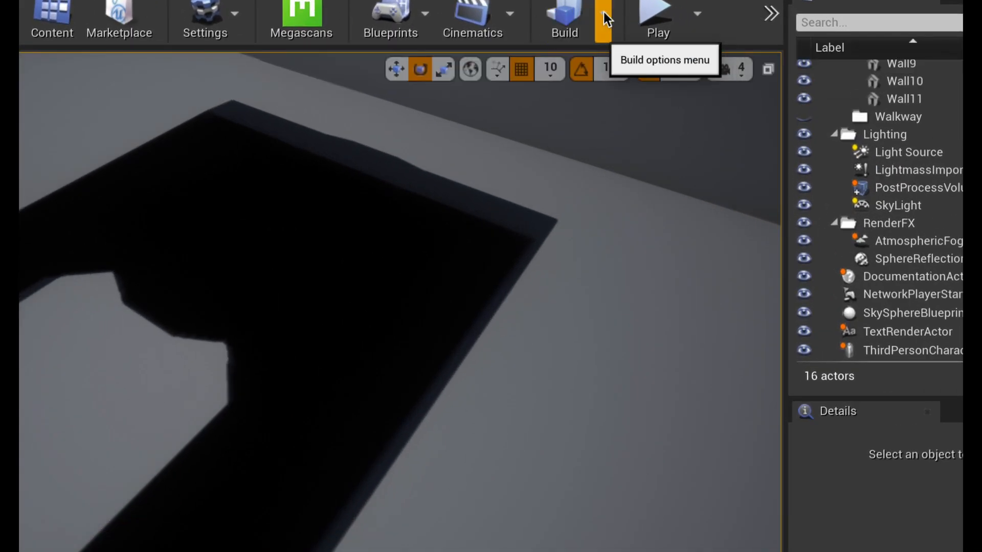
click(603, 12)
mouse_move(682, 110)
click(682, 70)
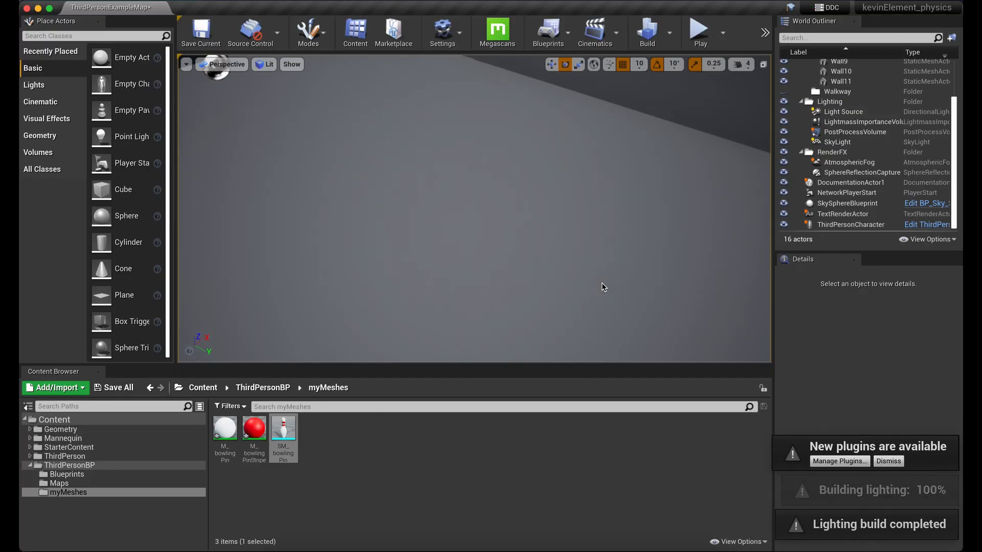
Step: Delete the Third Person floor text and the green documentation marker from the arena
right_drag(585, 186, 488, 215)
key(a)
key(s)
key(w)
click(488, 215)
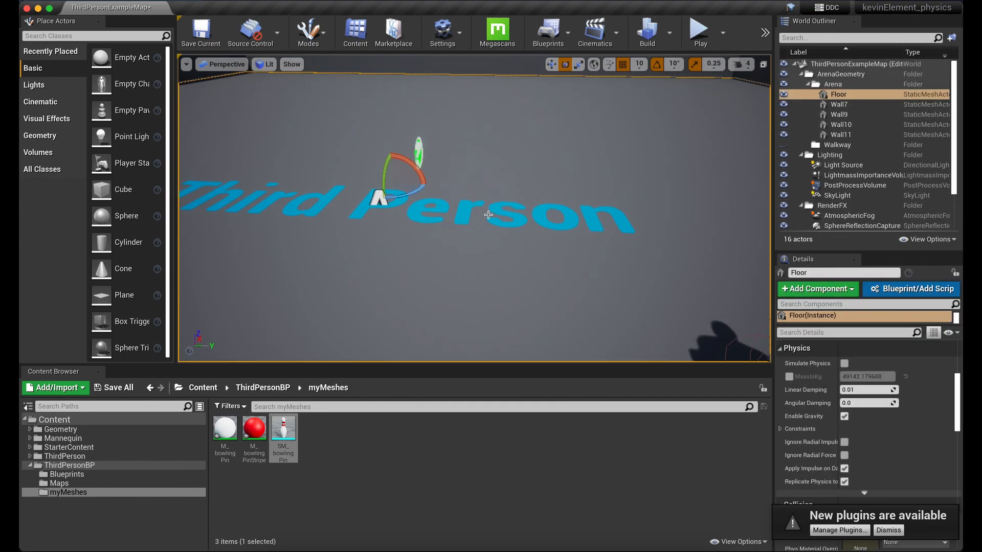
click(381, 202)
key(Delete)
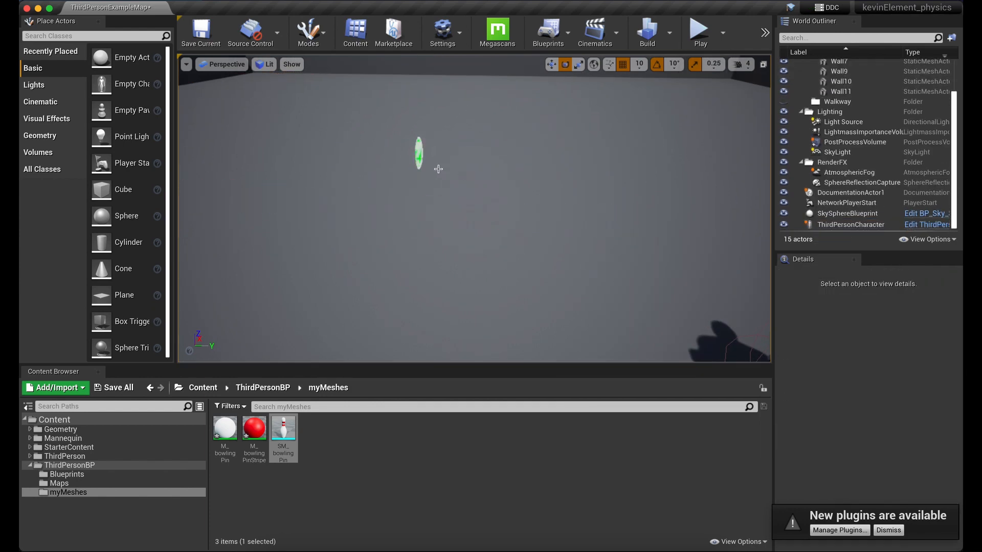
click(418, 153)
key(Delete)
Step: Delete the PostProcessVolume surrounding the arena
right_drag(487, 181, 461, 118)
right_drag(474, 209, 713, 225)
mouse_move(483, 183)
right_down()
mouse_move(500, 213)
mouse_move(483, 183)
right_up()
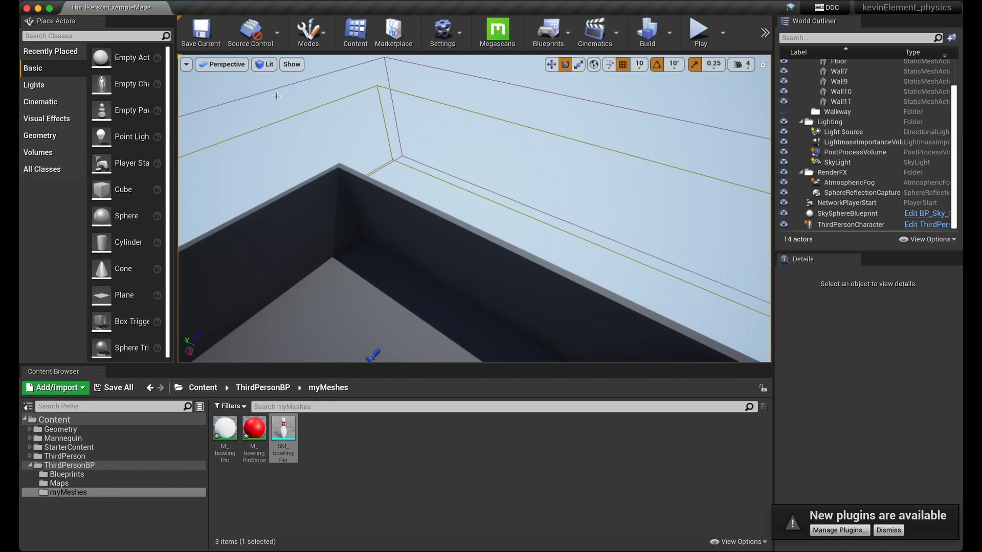
click(389, 91)
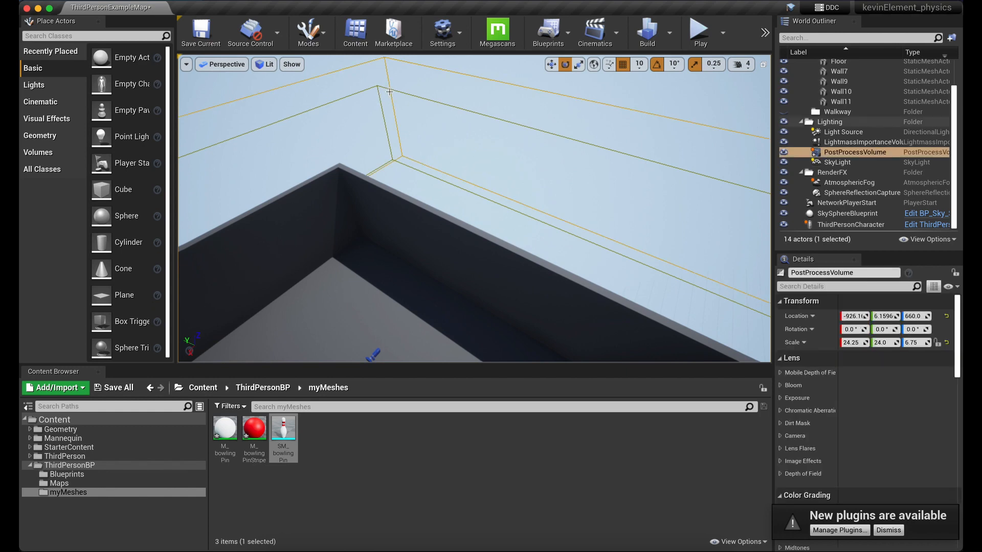
key(Delete)
Step: Try deleting the SkySphereBlueprint and undo the deletion
click(389, 92)
key(Delete)
mouse_move(423, 122)
right_down()
mouse_move(404, 123)
mouse_move(437, 102)
mouse_move(409, 123)
mouse_move(437, 132)
right_up()
key(super+z)
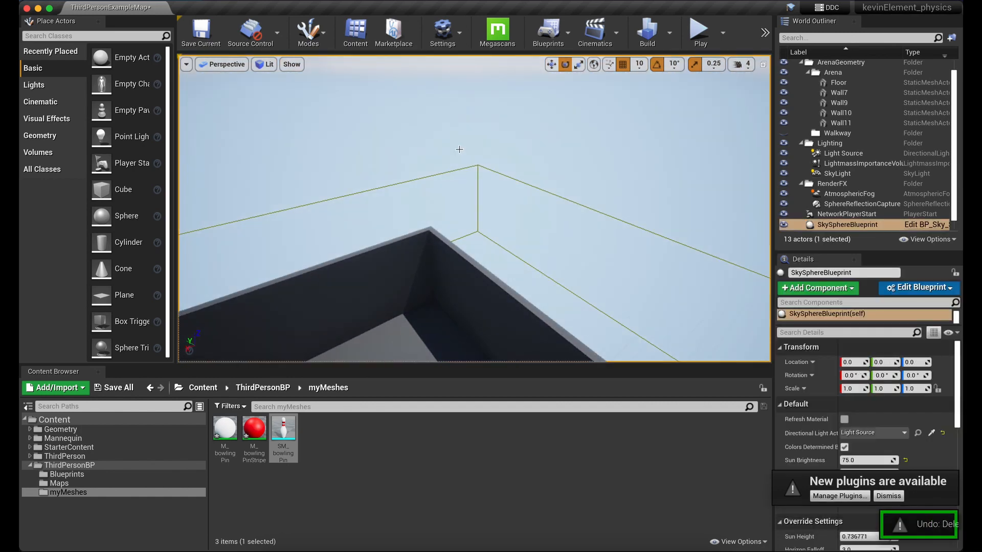
Step: Try deleting the LightmassImportanceVolume around the arena and undo back to having it in the level
click(477, 174)
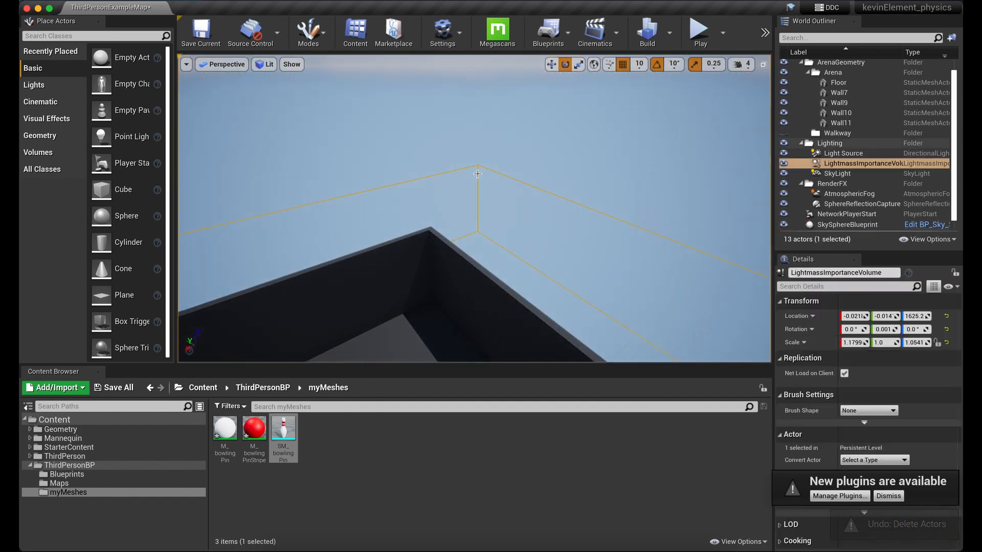
key(Delete)
right_drag(478, 174, 463, 151)
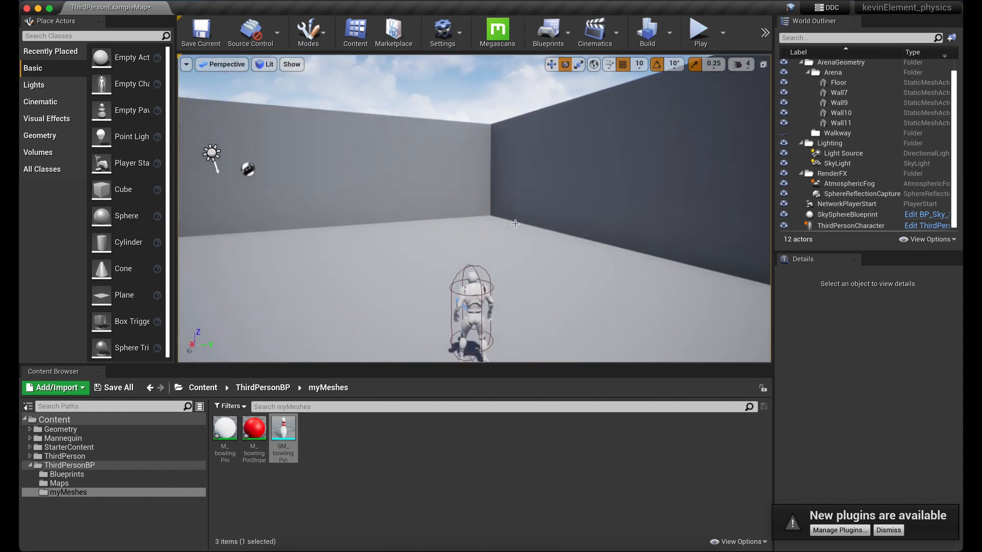
key(ctrl+z)
key(ctrl+z)
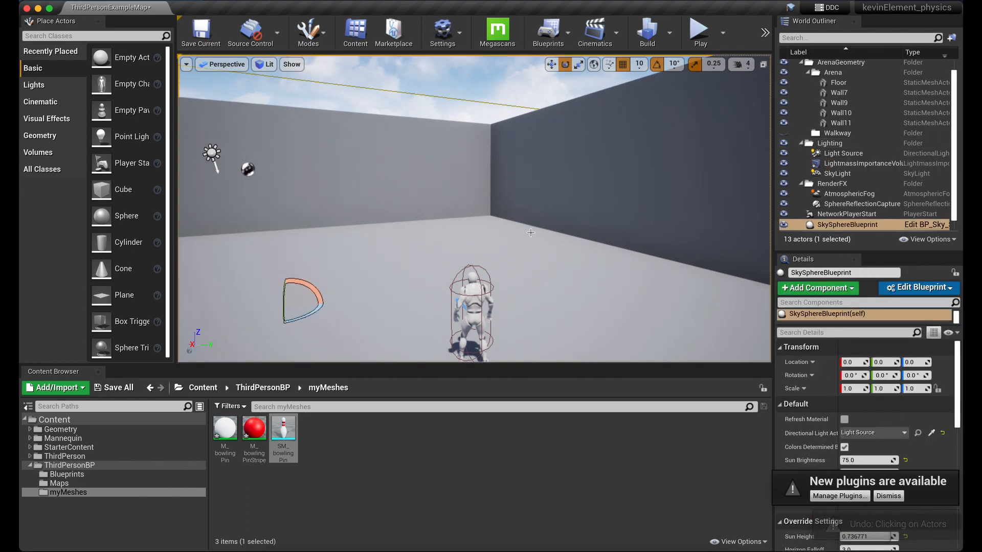
Step: Play-test the emptied arena with the third-person character and stop the session
right_drag(515, 223, 475, 230)
click(701, 36)
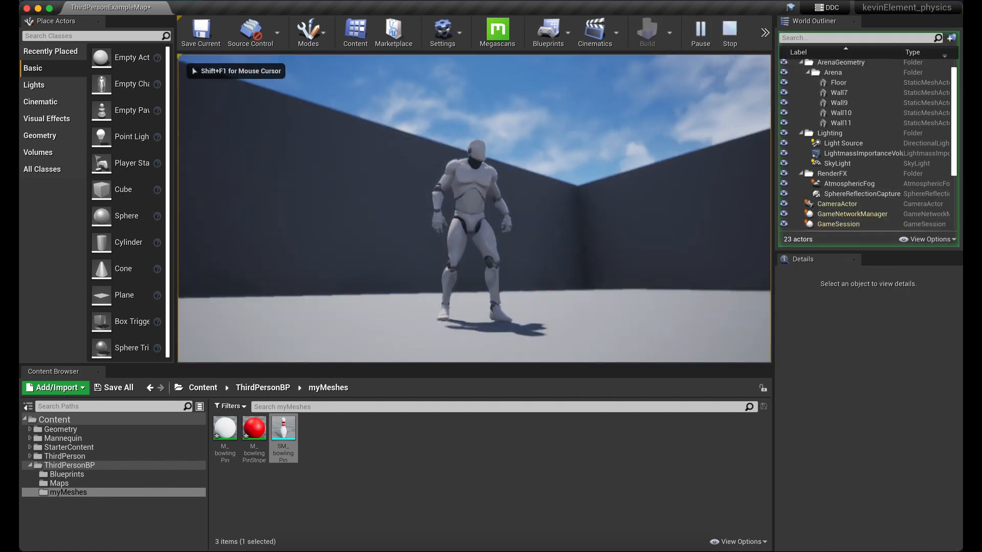
key(w)
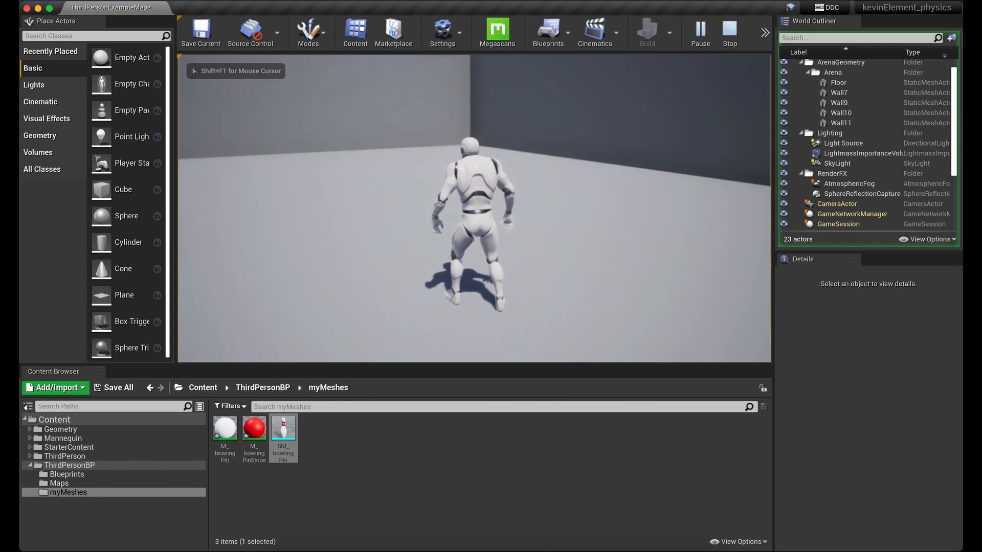
key(Escape)
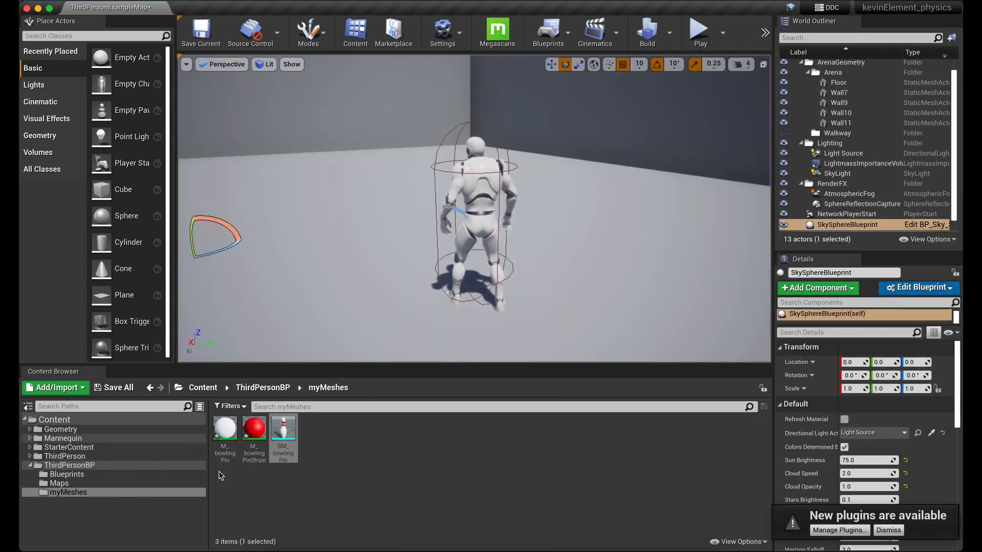
Step: Place a new SM_bowlingPin from myMeshes in the arena at about X -10, Y 360, Z 130
drag(283, 429, 345, 185)
key(f)
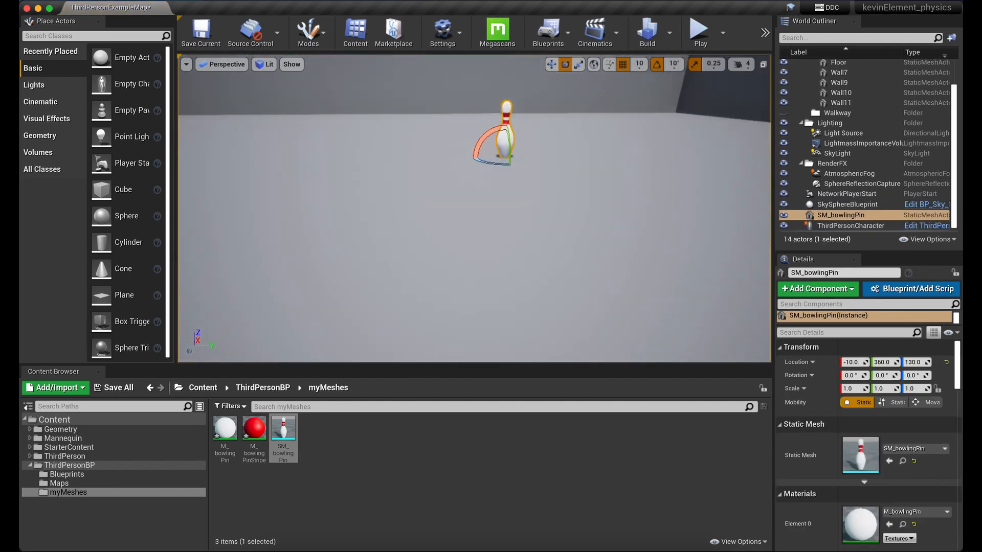
right_drag(344, 185, 438, 219)
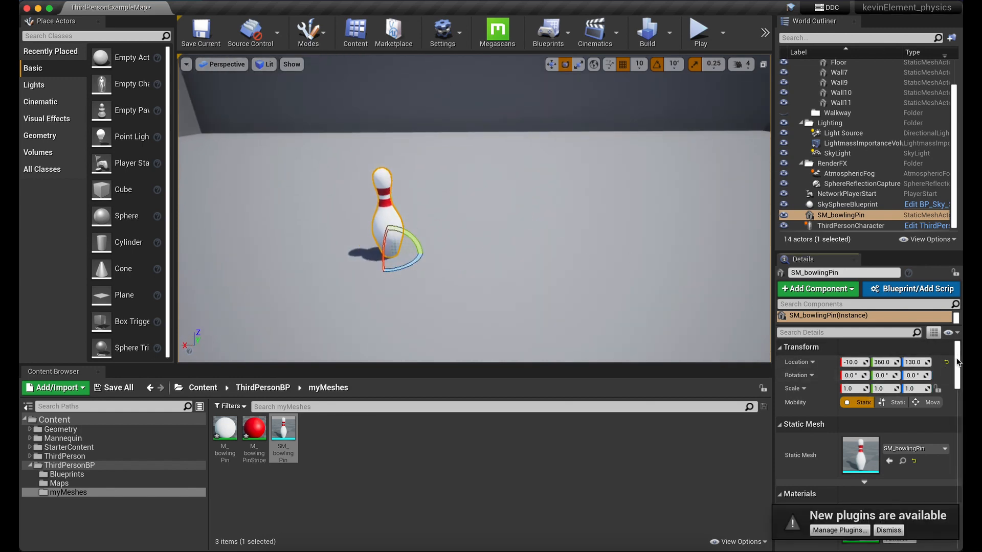
Step: Enable Simulate Physics on the placed SM_bowlingPin and override its mass with 1.5 kg
drag(957, 361, 959, 439)
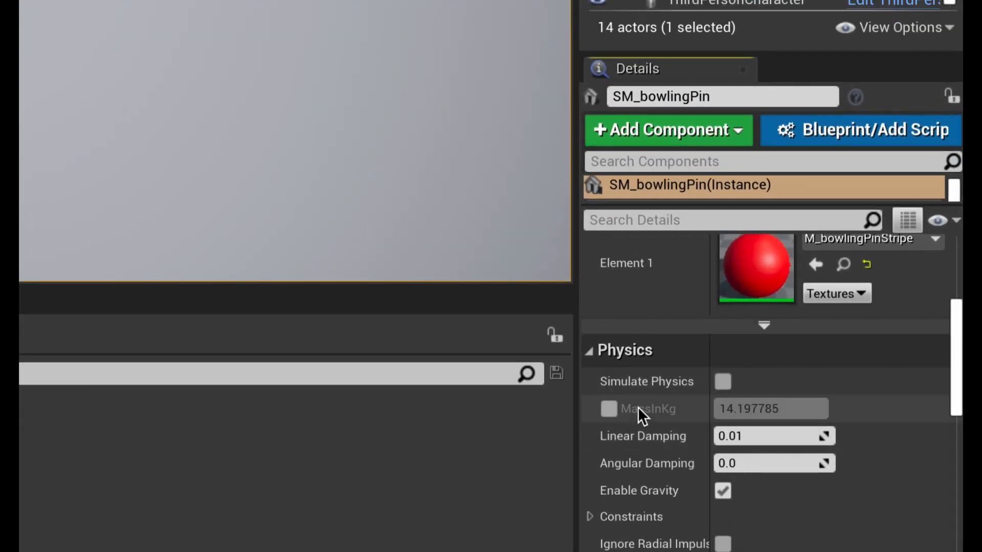
click(723, 382)
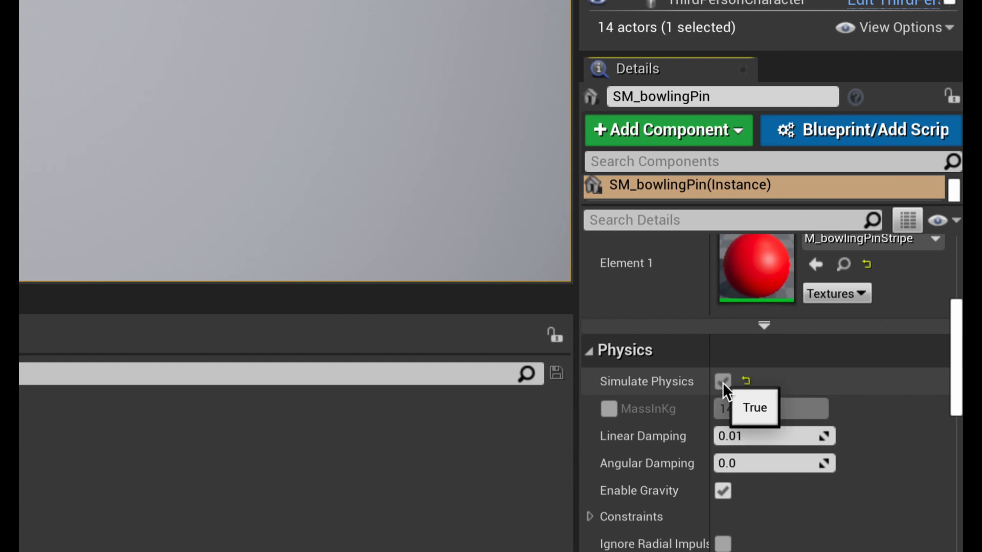
click(606, 408)
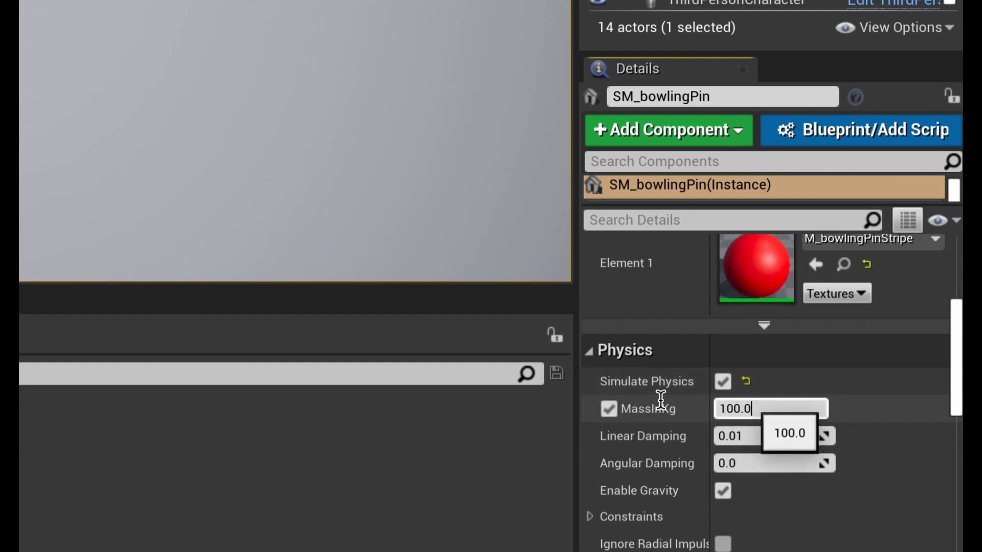
key(ctrl+a)
text(1.5)
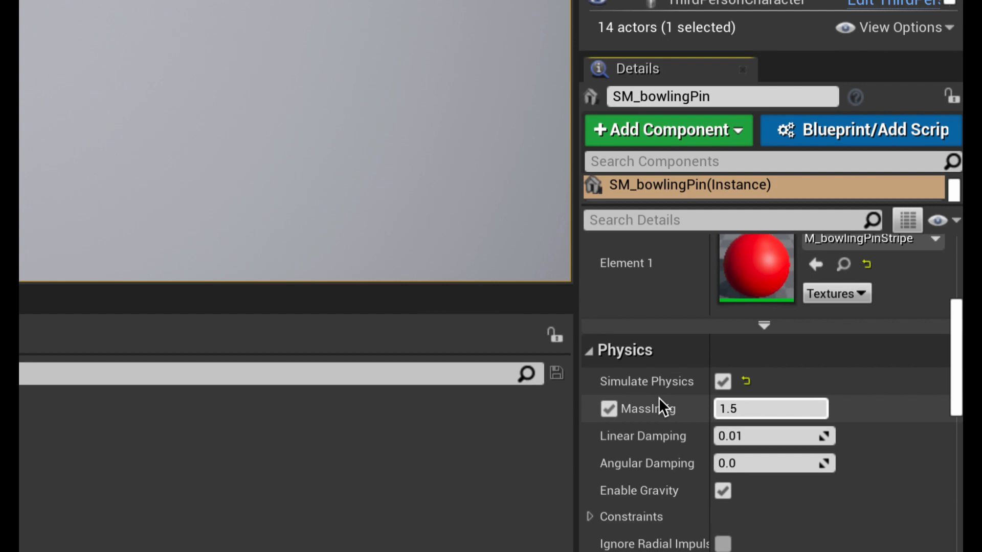
key(Return)
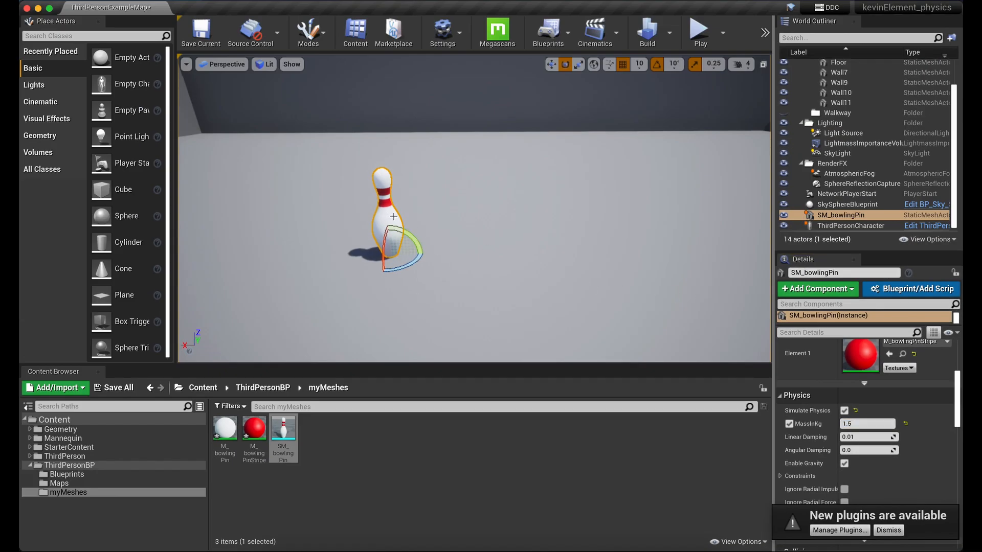
Step: In a maximized top view, duplicate the pin twice to form a second row of two pins behind it
click(763, 65)
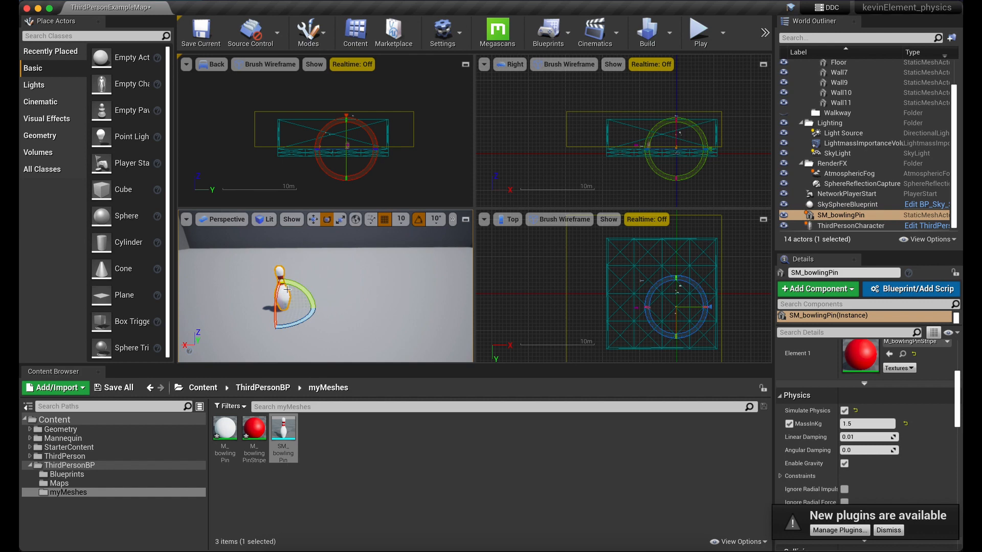
right_drag(536, 147, 516, 144)
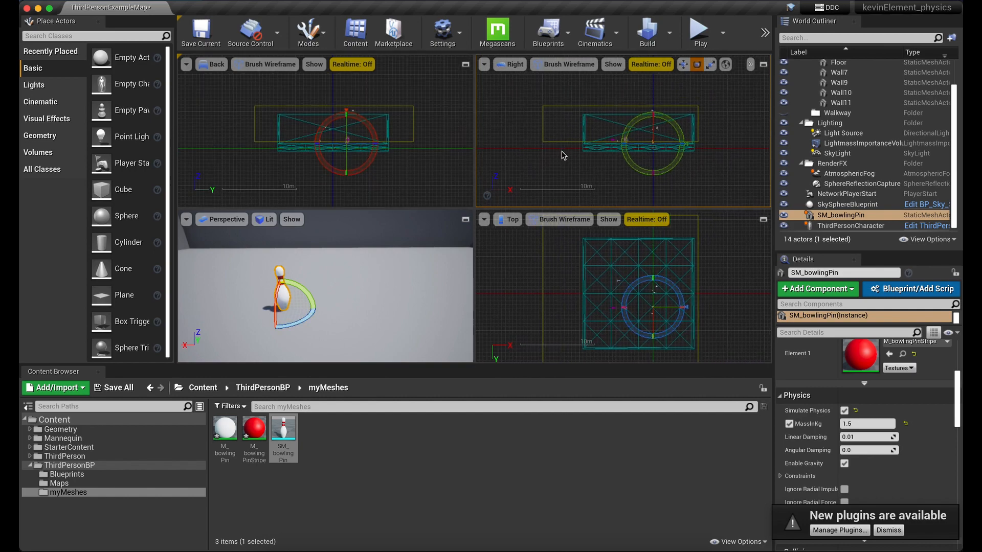
key(f)
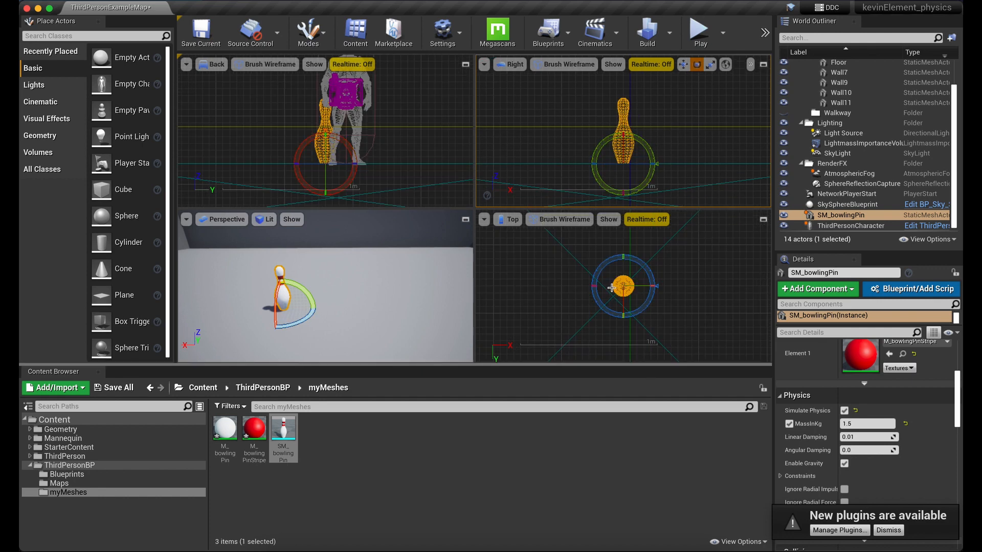
click(762, 220)
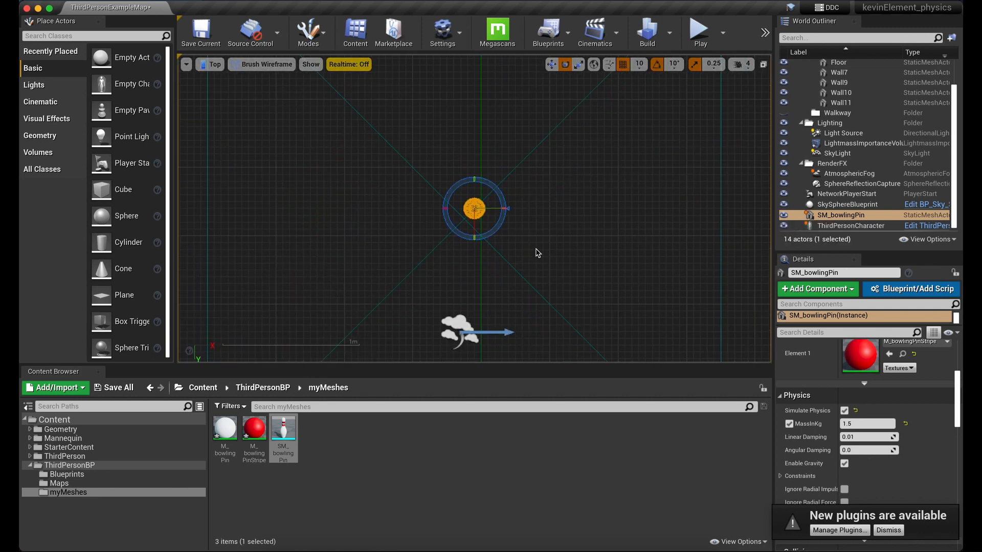
key(w)
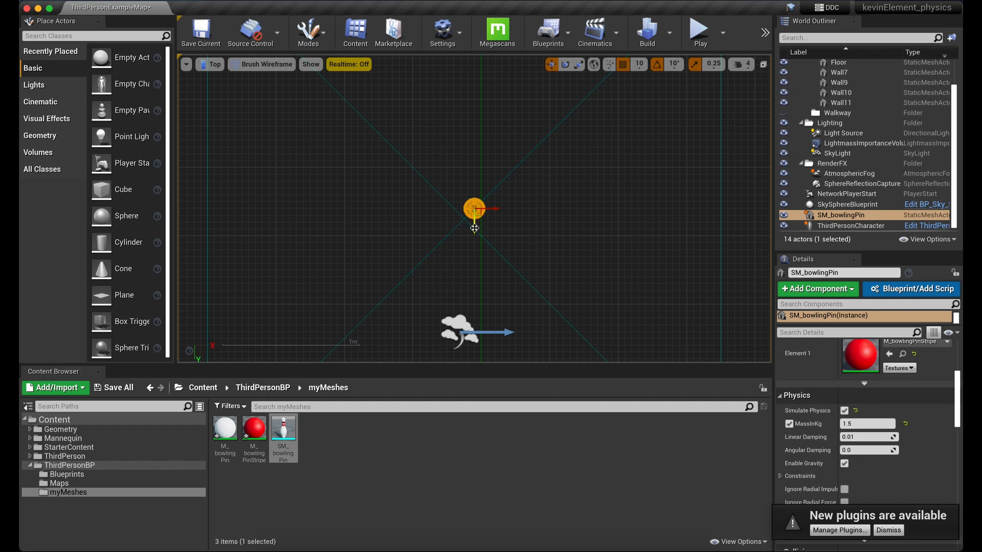
key(ctrl+w)
drag(475, 206, 474, 178)
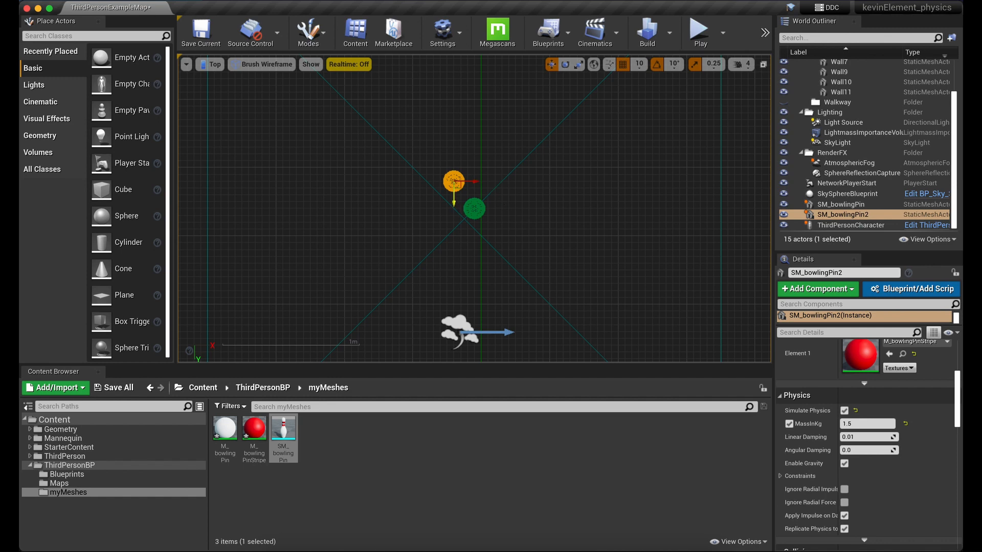
alt+drag(454, 198, 512, 187)
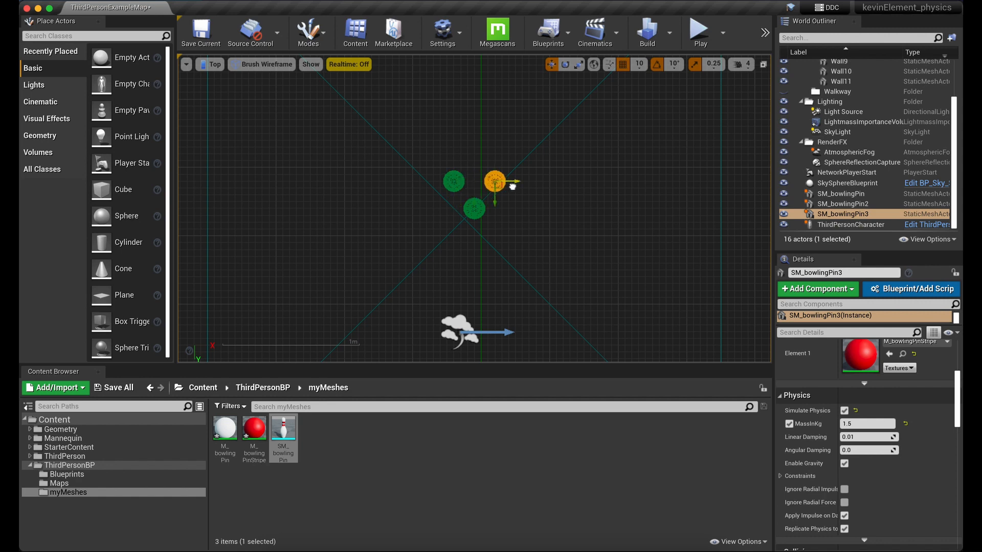
Step: Turn off position grid snapping and move the second row's left pin slightly closer to the front pin
scroll(490, 218, up, 3)
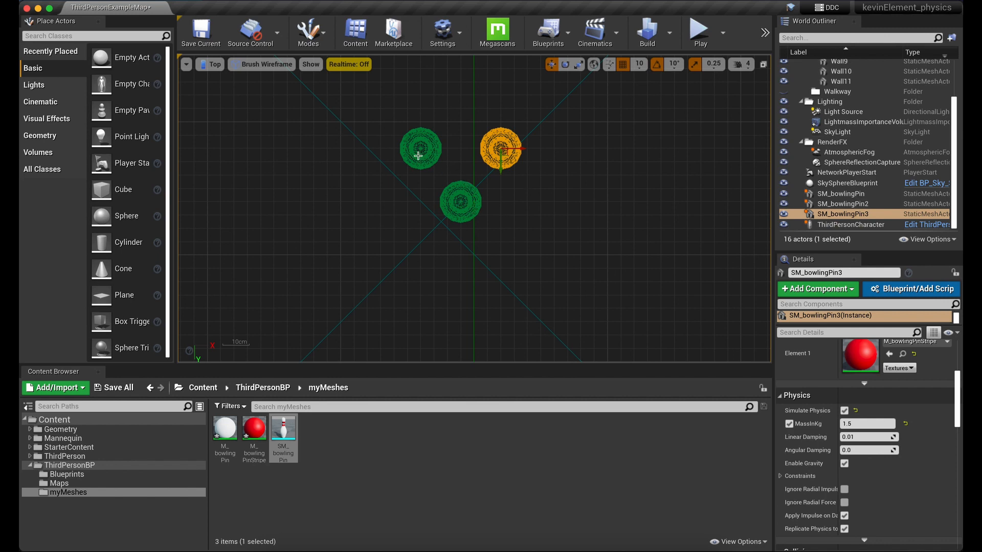
click(420, 151)
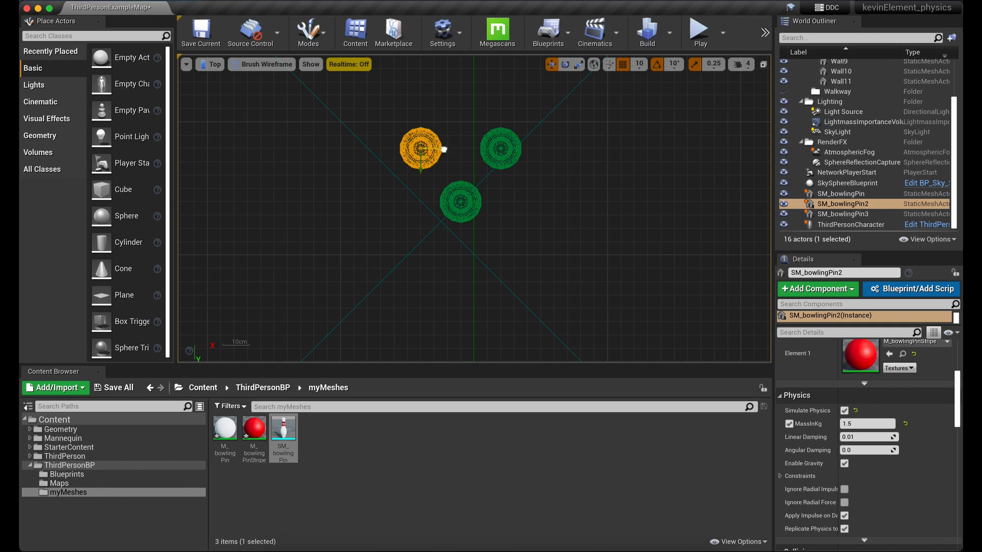
mouse_move(443, 150)
mouse_down()
mouse_move(430, 147)
mouse_move(446, 152)
mouse_up()
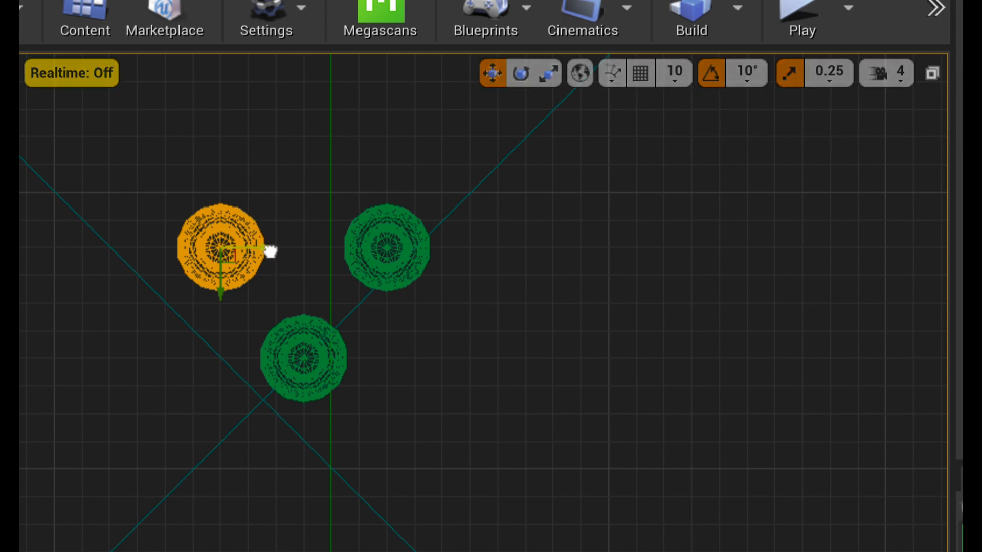
drag(232, 258, 258, 264)
Step: Delete the second row's right pin and replace it with a sideways duplicate of the left pin
click(384, 262)
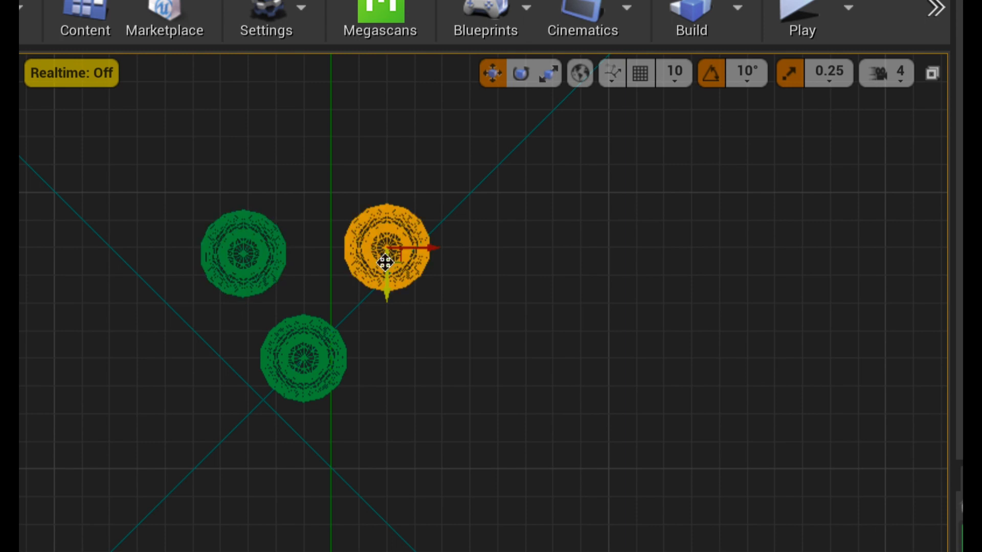
key(Delete)
click(225, 242)
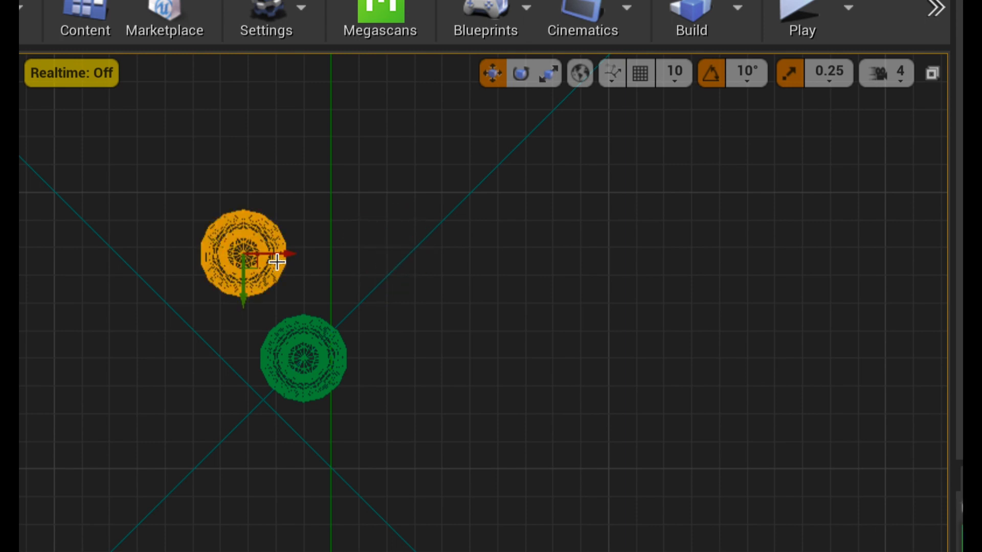
alt+drag(289, 252, 414, 253)
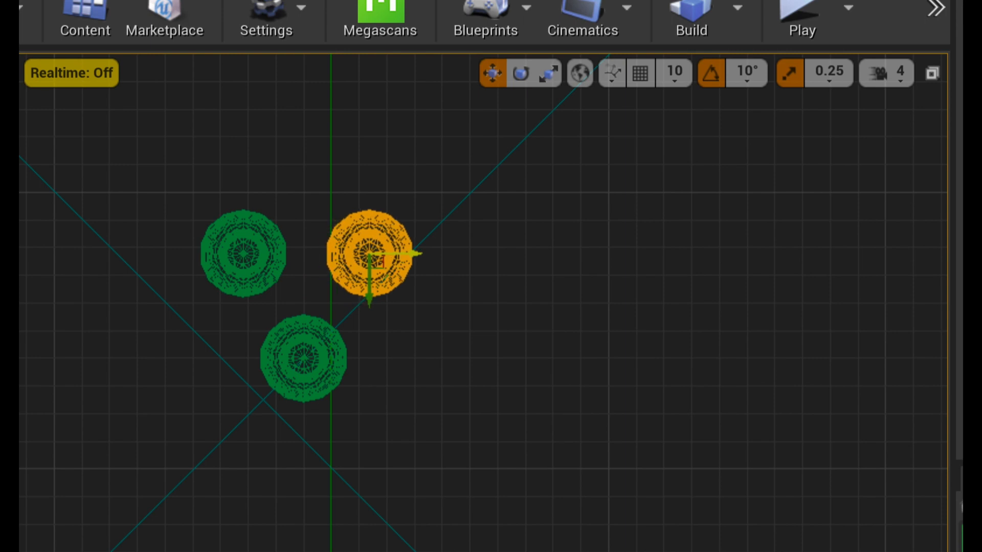
Step: Duplicate the two second-row pins backward, offset them sideways, and add another copy to make a staggered row of three
ctrl+click(232, 257)
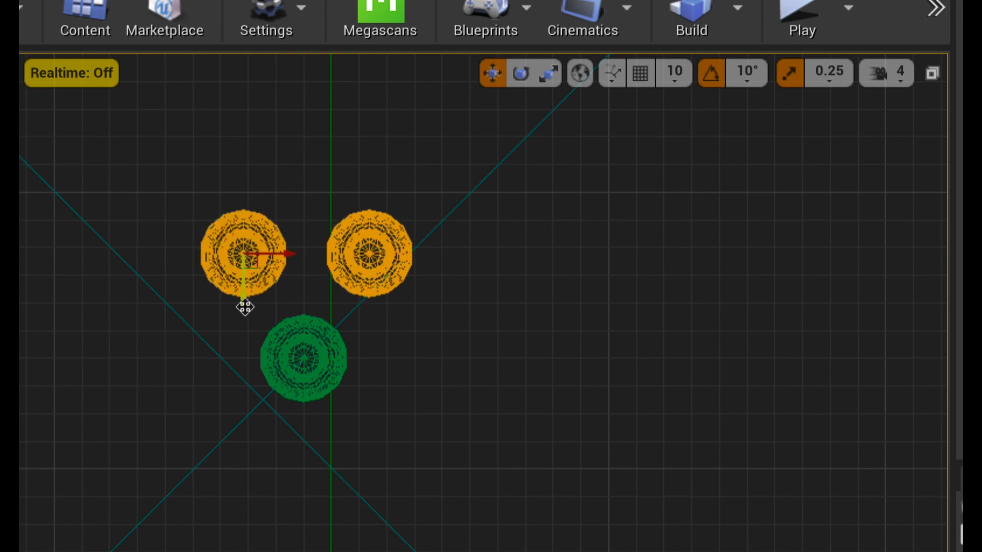
alt+drag(243, 304, 243, 195)
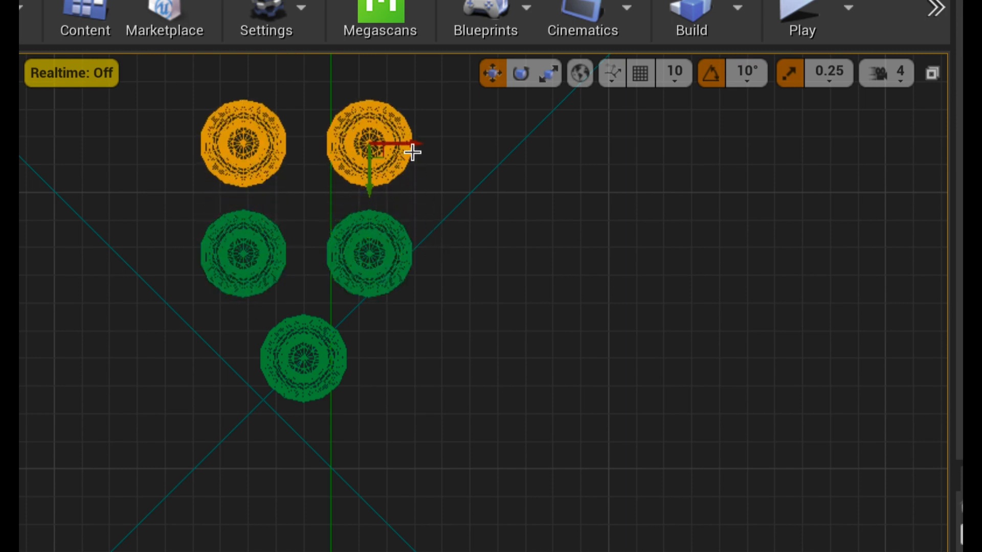
drag(412, 152, 477, 143)
click(438, 211)
click(320, 144)
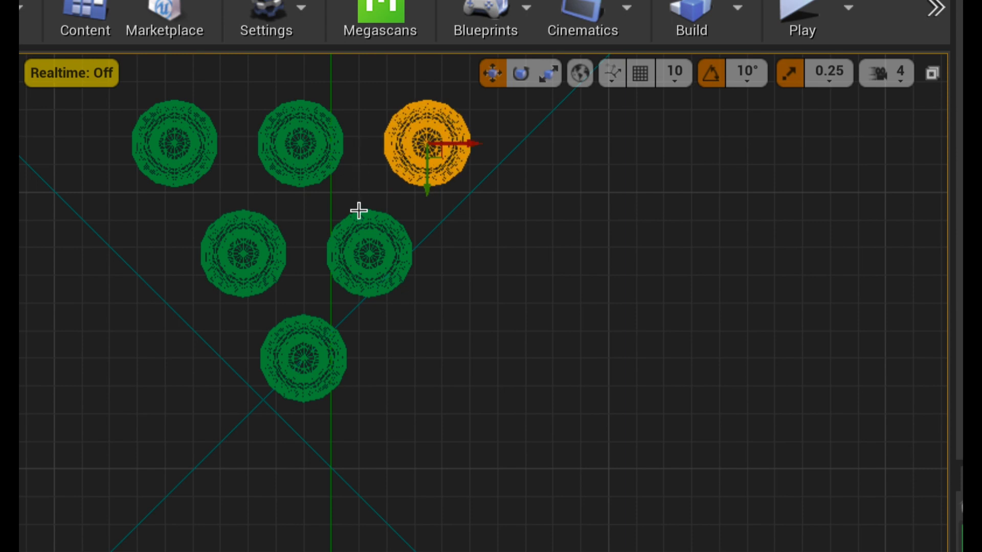
Step: Duplicate the three third-row pins backward as a fourth row and shift the copies left by half a pin spacing
scroll(553, 253, down, 1)
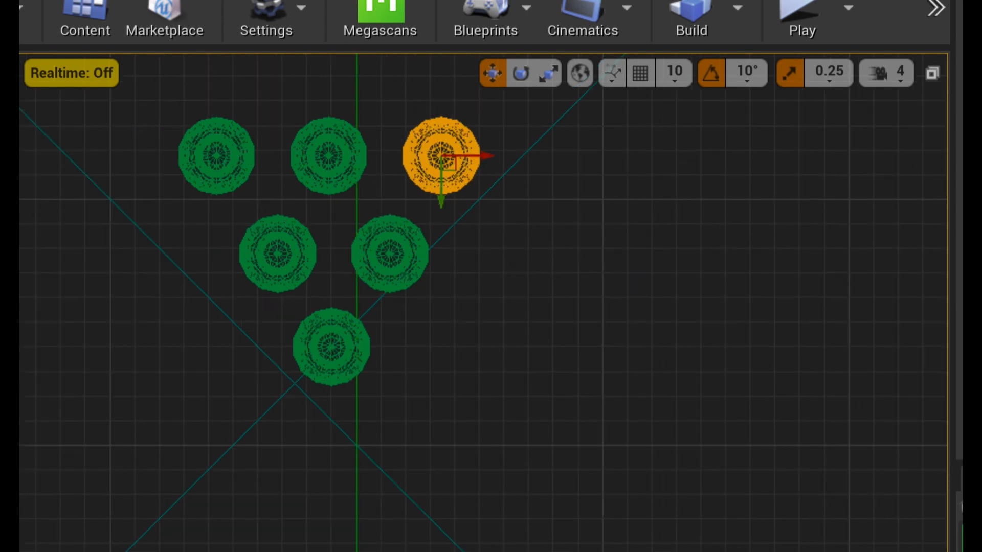
middle_drag(499, 324, 915, 378)
right_drag(669, 287, 757, 464)
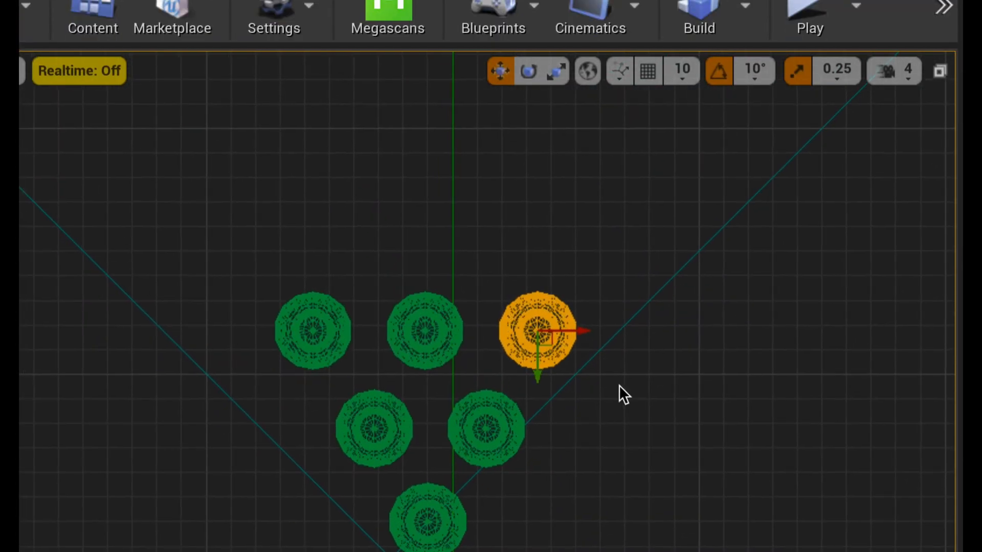
ctrl+click(430, 340)
ctrl+click(335, 330)
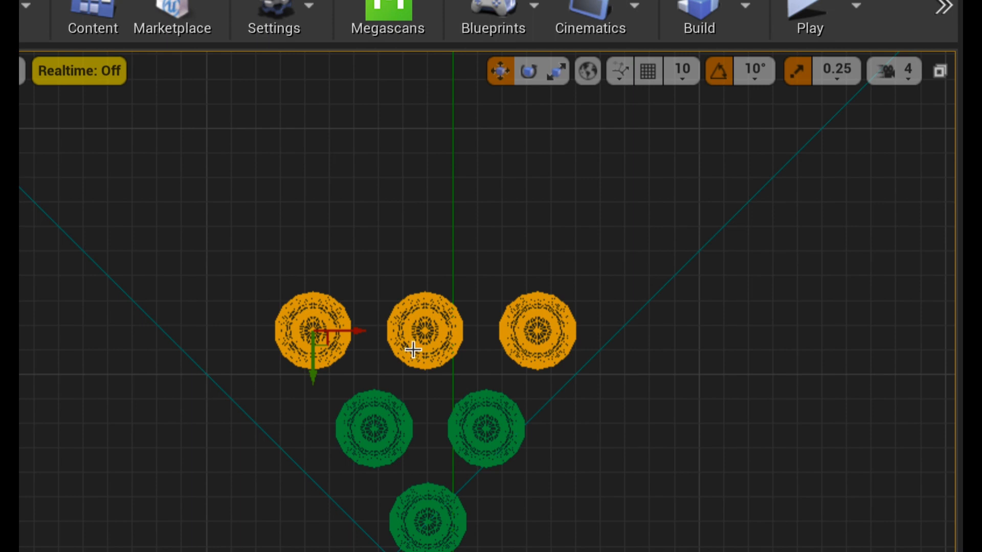
alt+drag(308, 370, 309, 278)
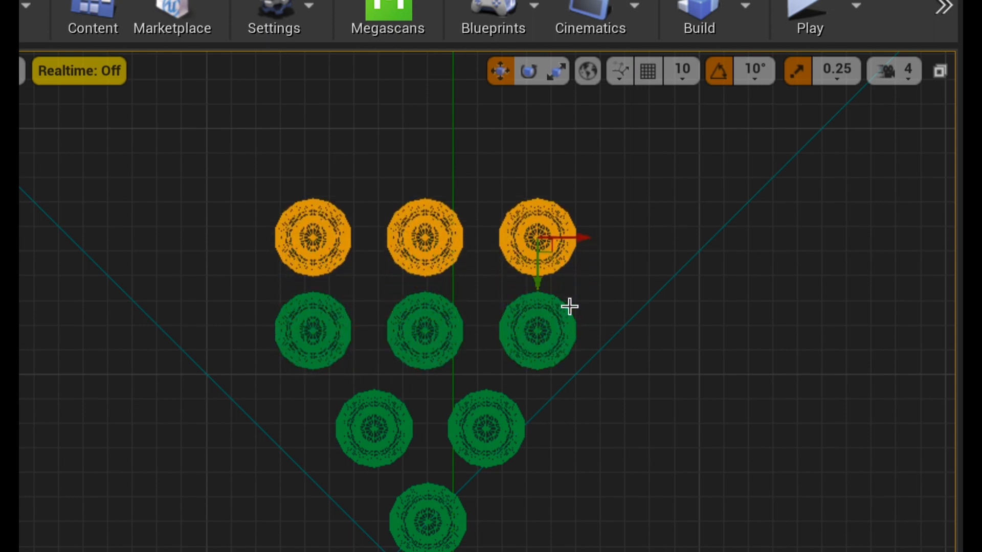
drag(583, 239, 522, 242)
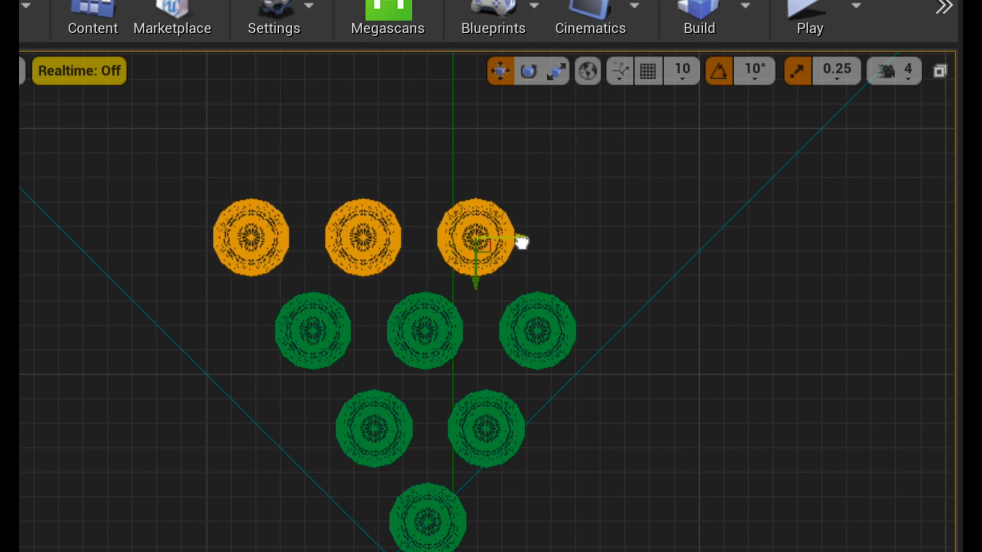
Step: Duplicate the fourth row's rightmost pin sideways to complete the ten-pin triangle, and return to the four-view layout
click(560, 262)
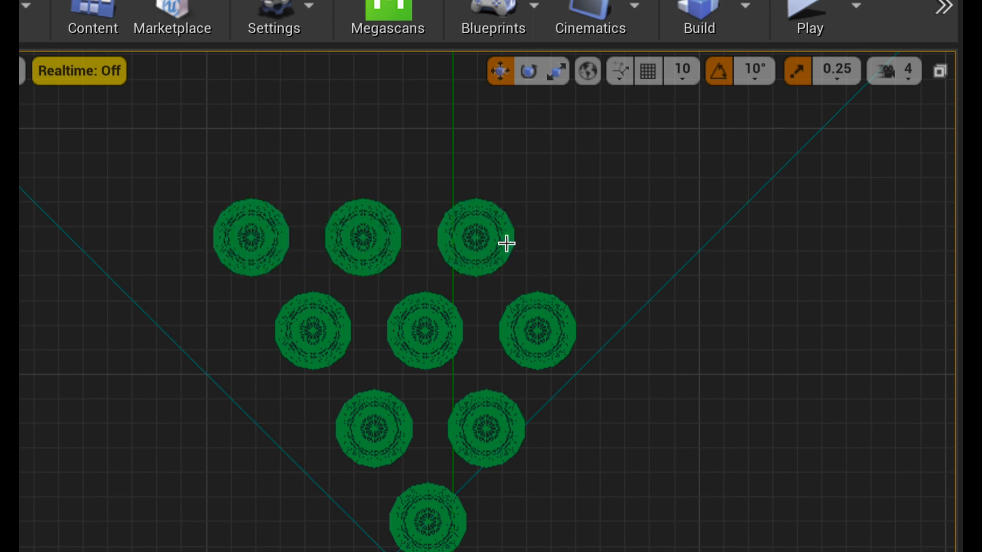
click(506, 243)
alt+drag(518, 236, 630, 237)
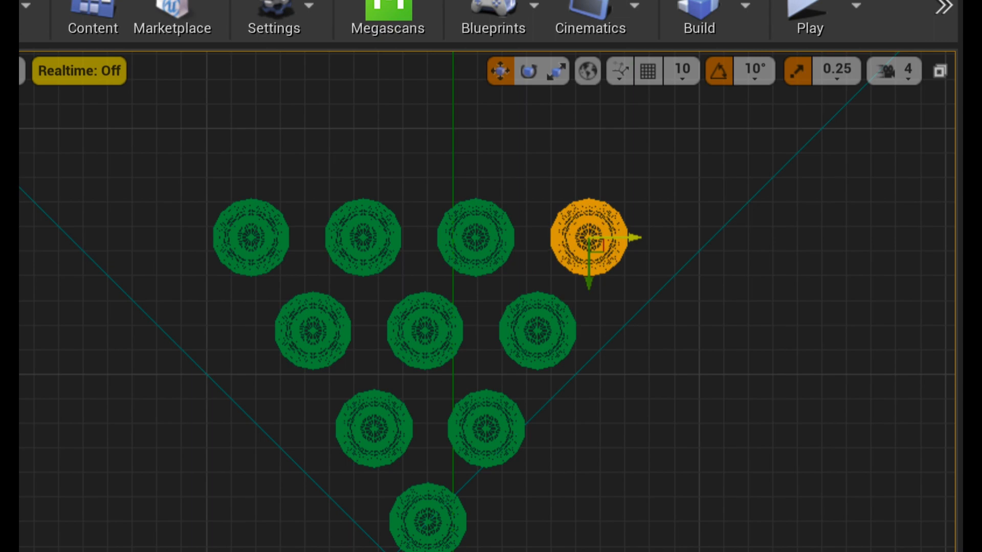
click(564, 348)
click(602, 388)
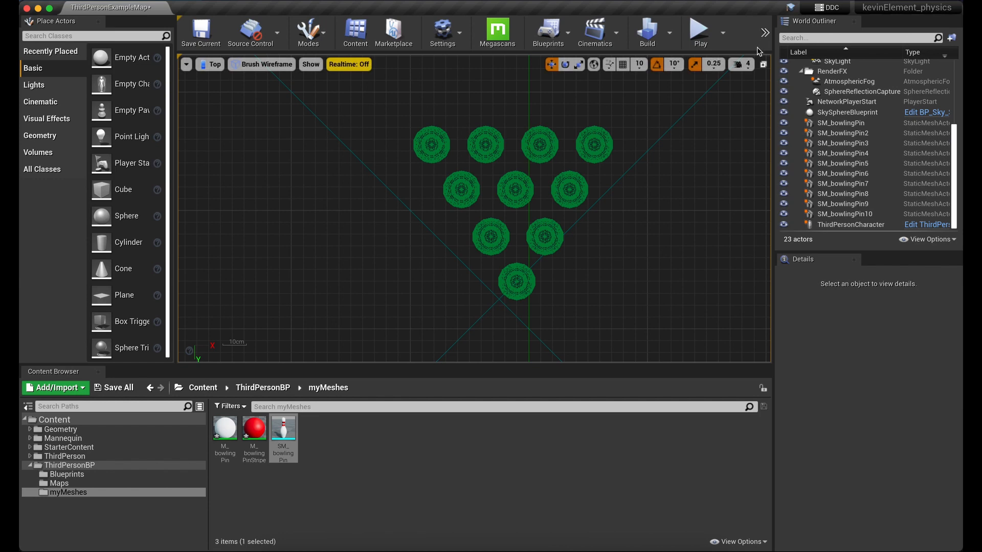
click(763, 66)
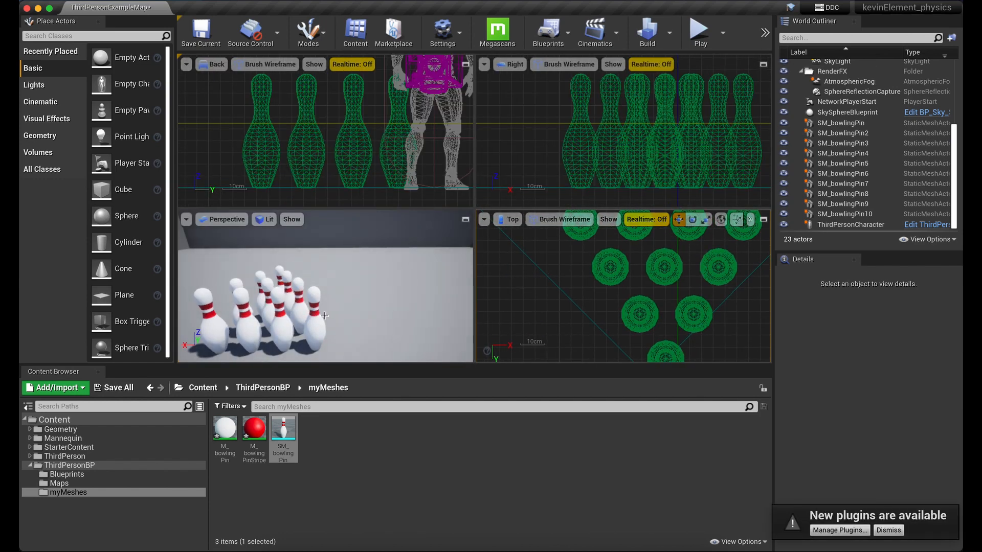
Step: Maximize the perspective viewport and place a basic Sphere in the level beside the third-person character
click(466, 220)
scroll(462, 263, down, 4)
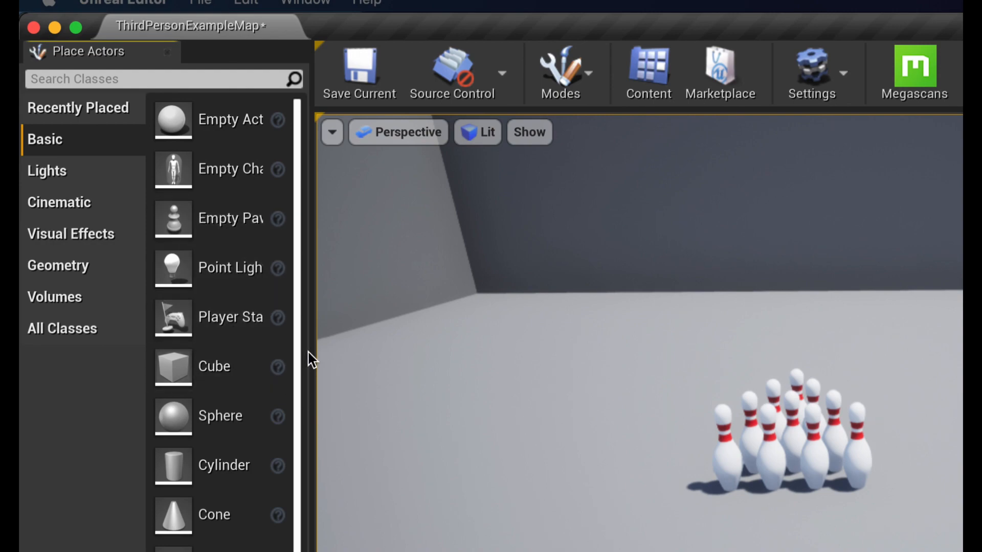
drag(345, 358, 351, 358)
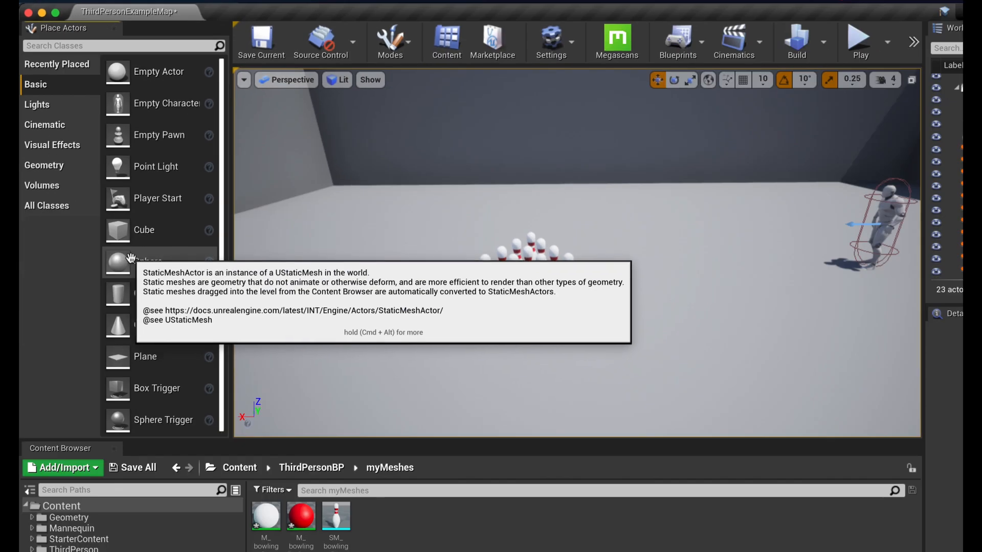
drag(131, 259, 816, 214)
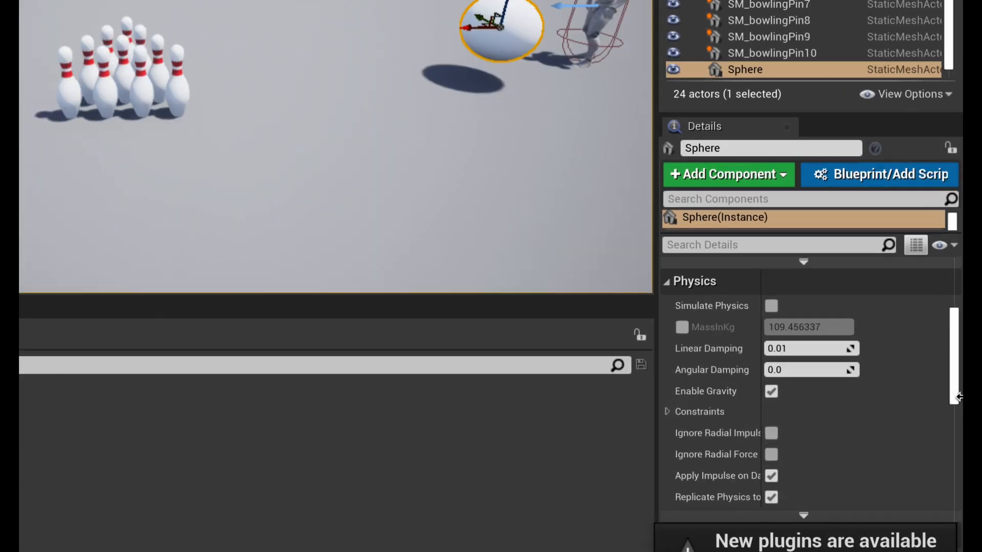
Step: Enable the sphere's MassInKg override and set its mass to 10 kg
click(682, 327)
click(796, 327)
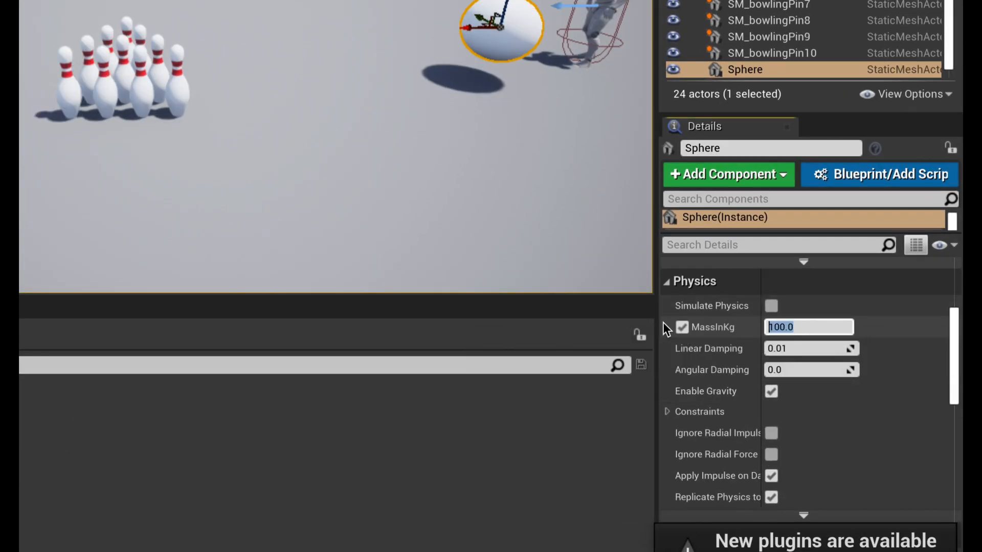
text(10)
key(Return)
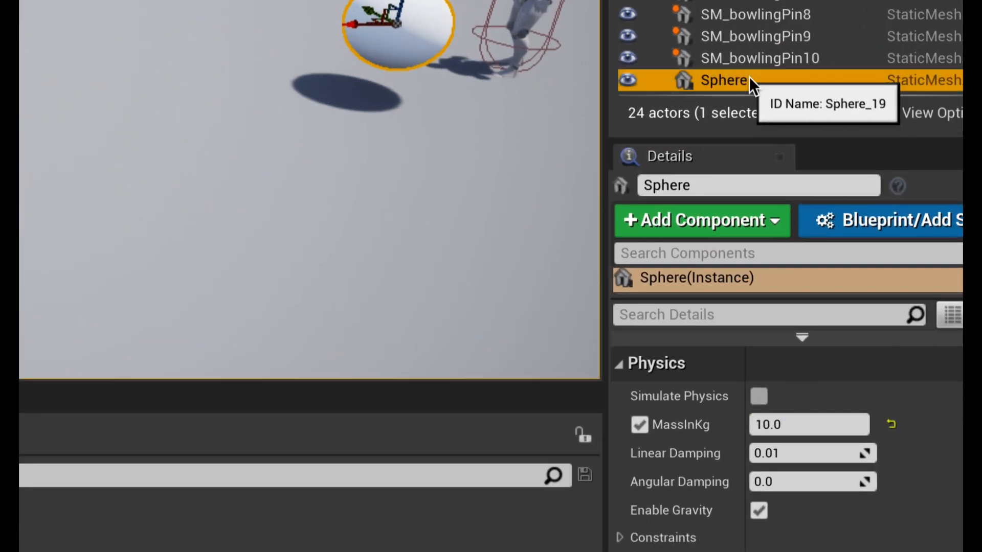
Step: Rename the Sphere actor as SM_bowlingPin in the World Outliner
click(749, 77)
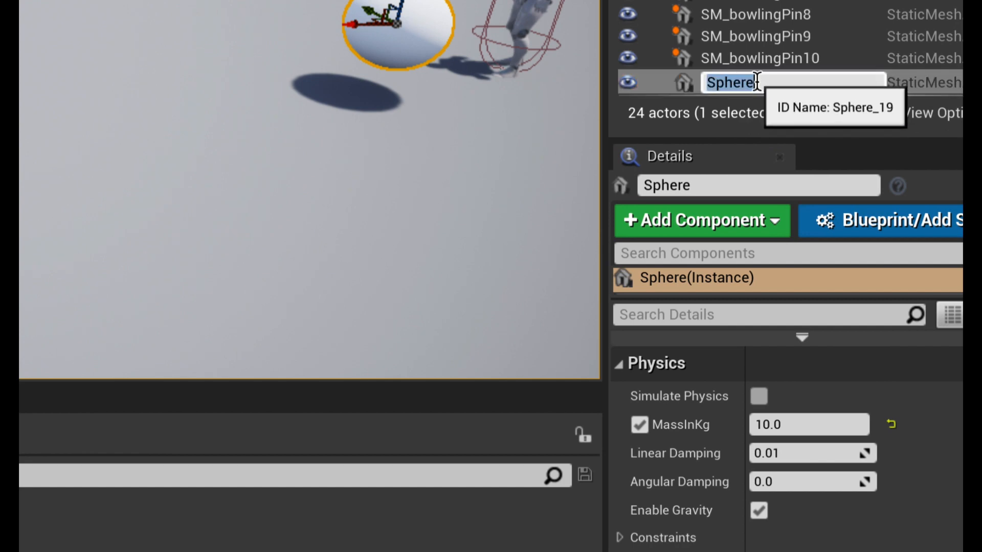
text(SM_bowlingPin)
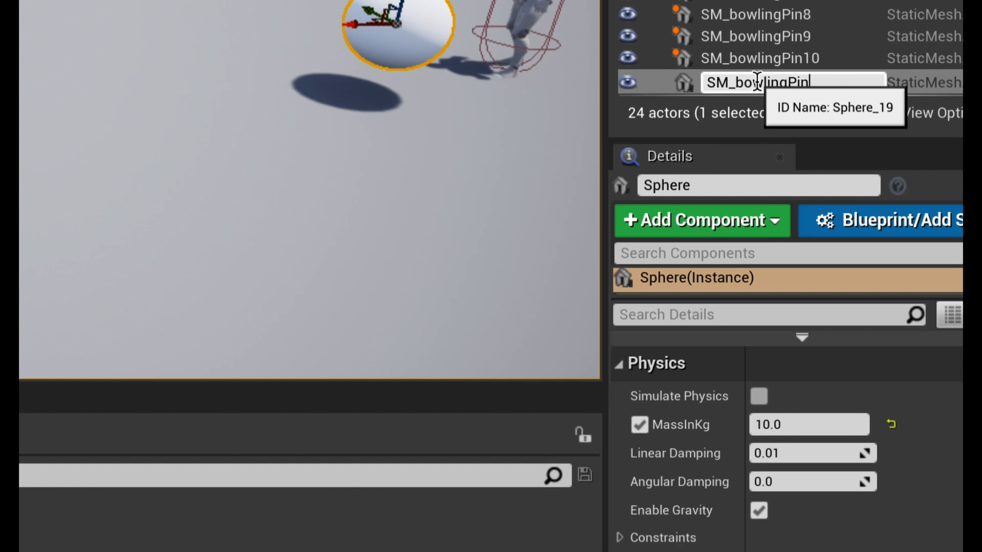
key(Return)
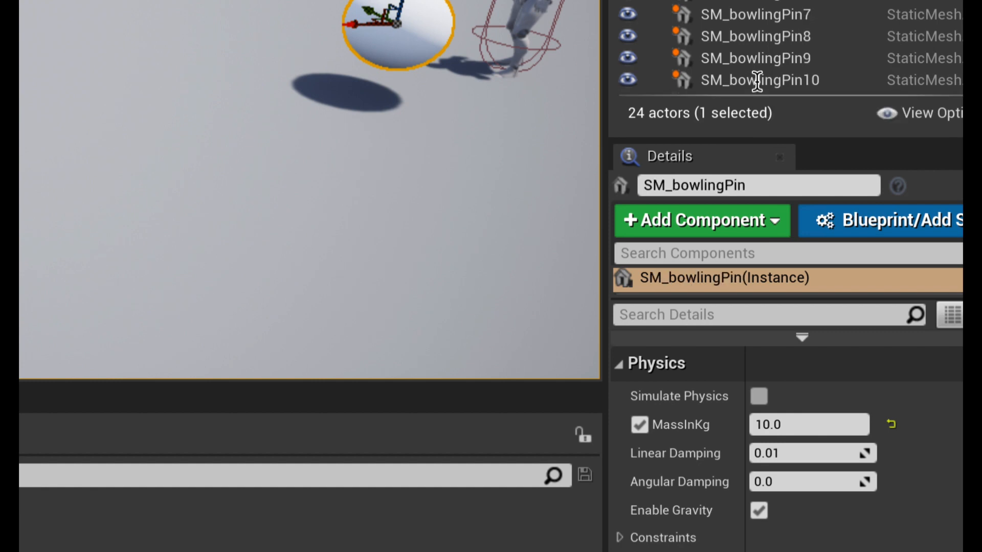
Step: Find the selected sphere actor in the World Outliner and rename it SM_bowlingBsll
scroll(833, 75, down, 3)
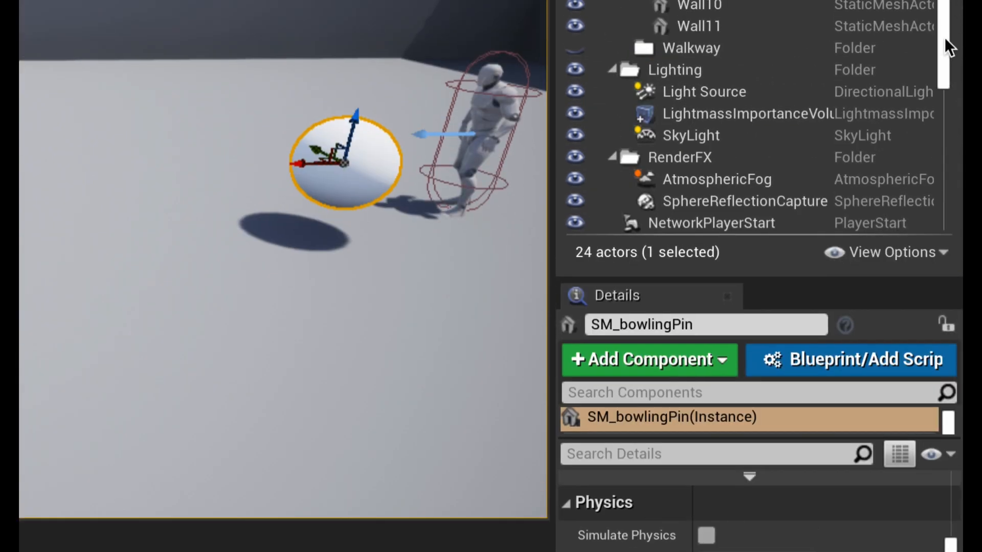
drag(944, 38, 945, 129)
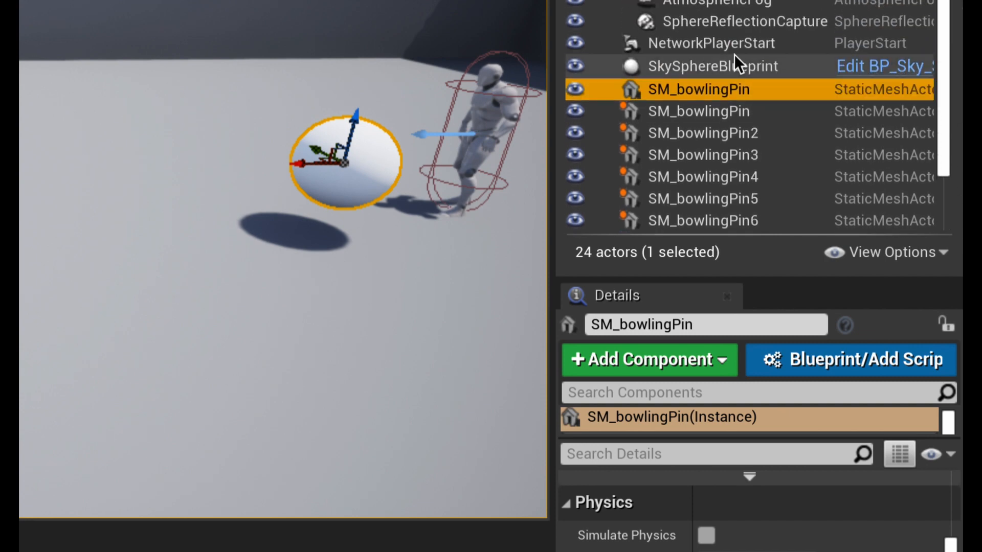
click(750, 87)
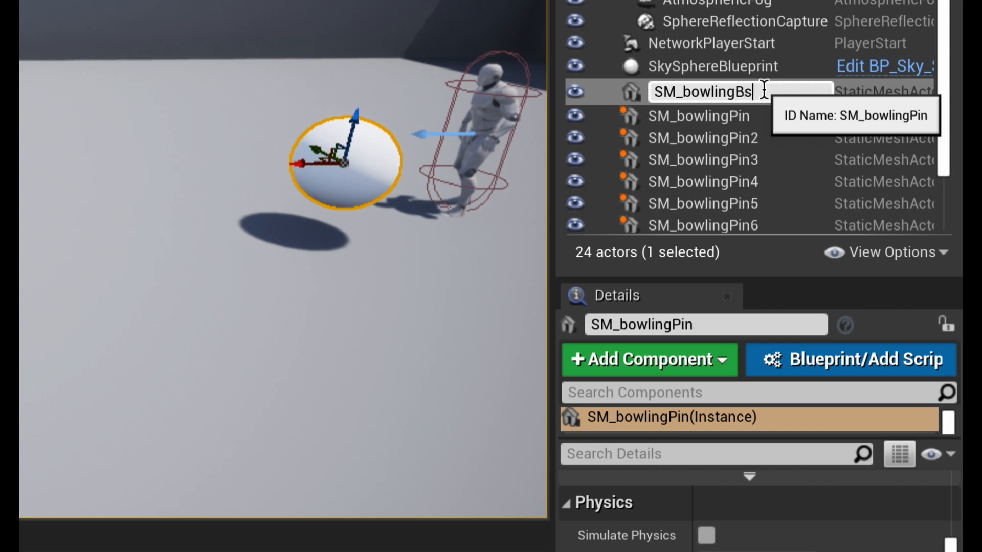
key(Return)
Step: Delete the sphere actor, undo the deletion and locate it again in the World Outliner
key(Delete)
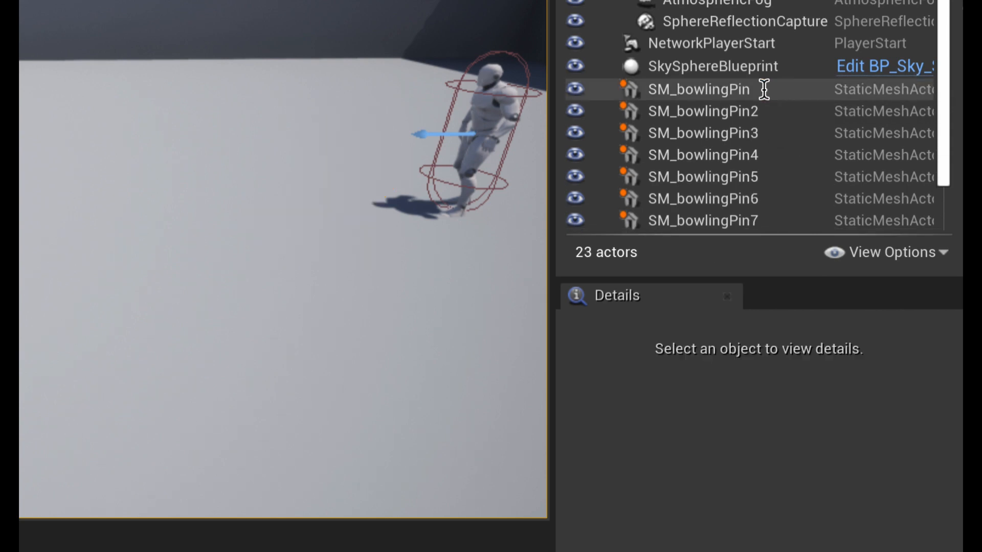
drag(941, 93, 955, 204)
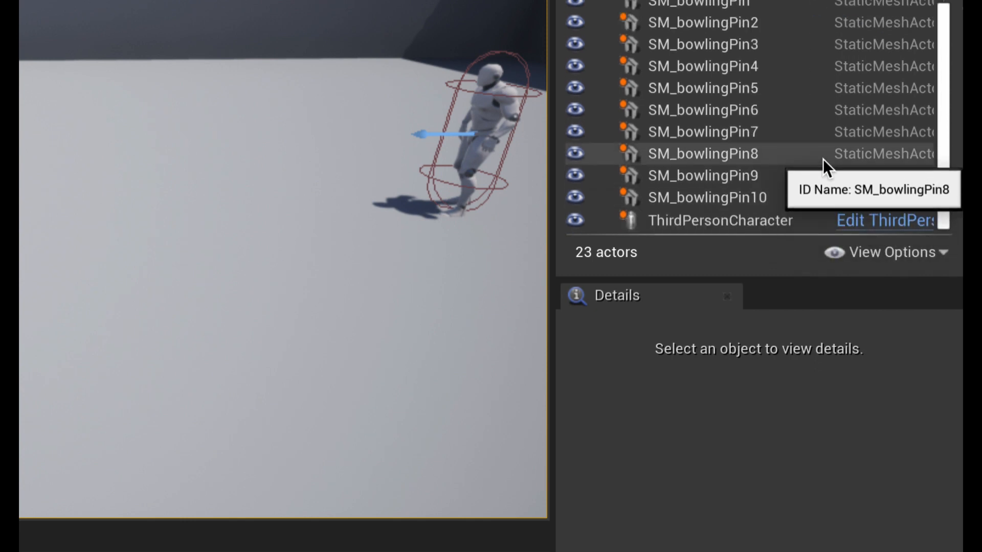
scroll(850, 148, up, 3)
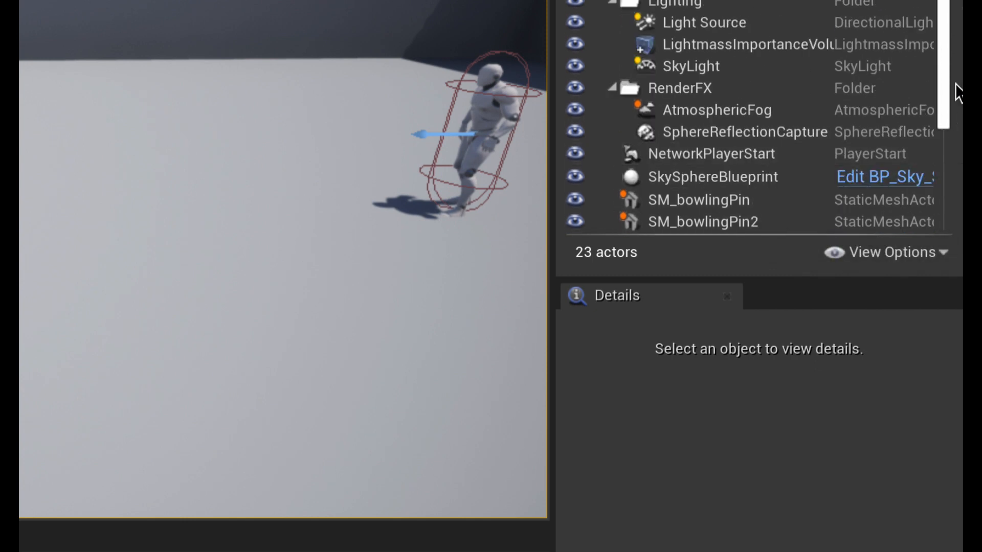
drag(955, 85, 958, 247)
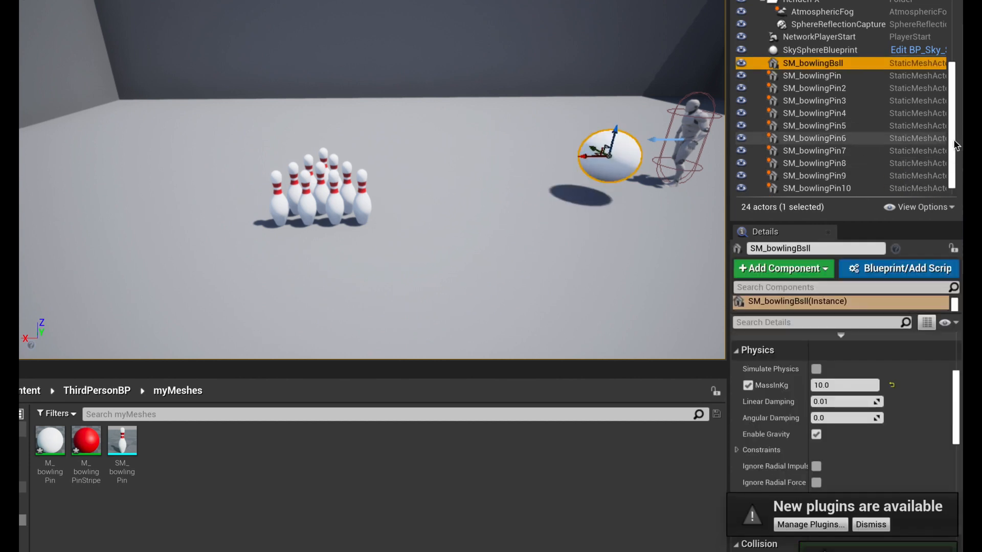
Step: Rename the sphere actor as SM_bowlingBall and enable Simulate Physics on it
click(845, 62)
click(850, 62)
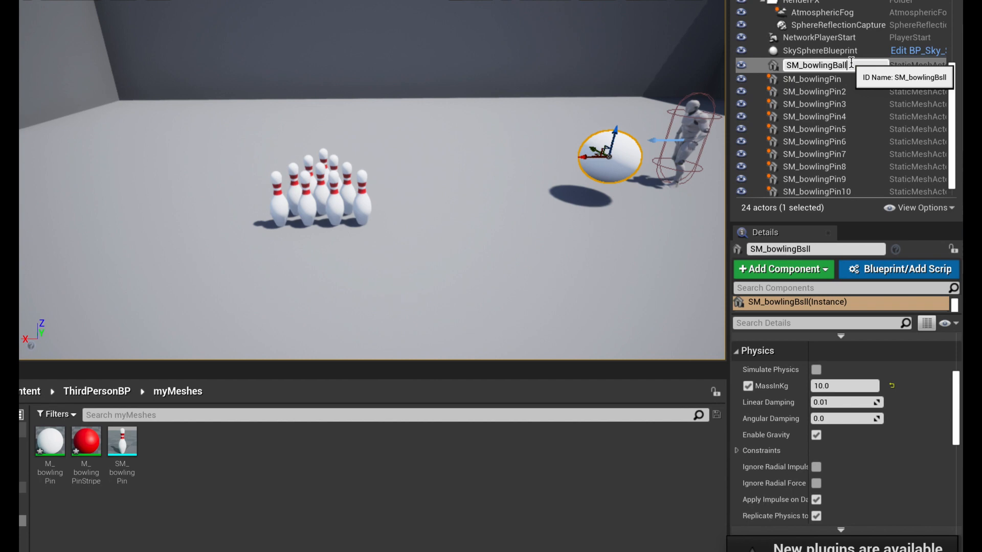
key(Return)
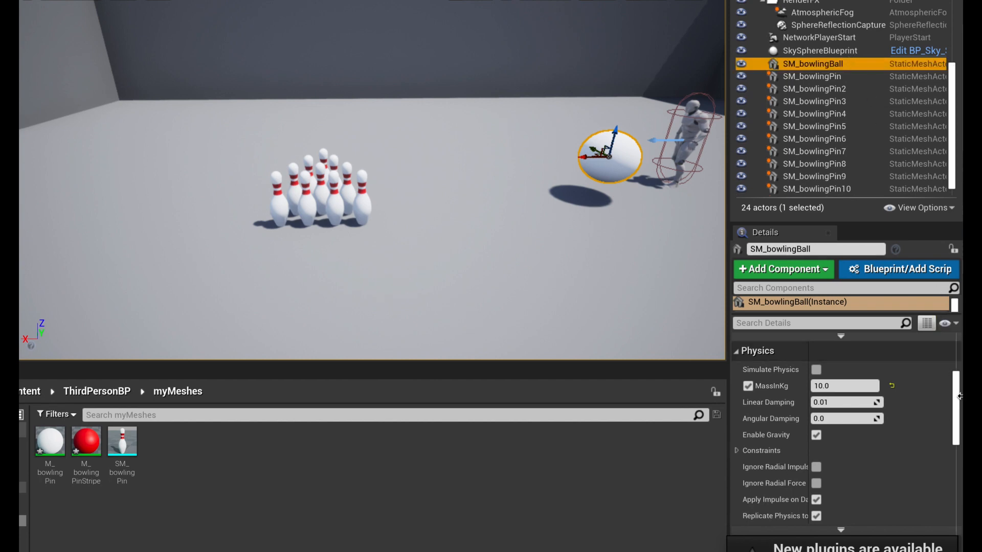
click(816, 369)
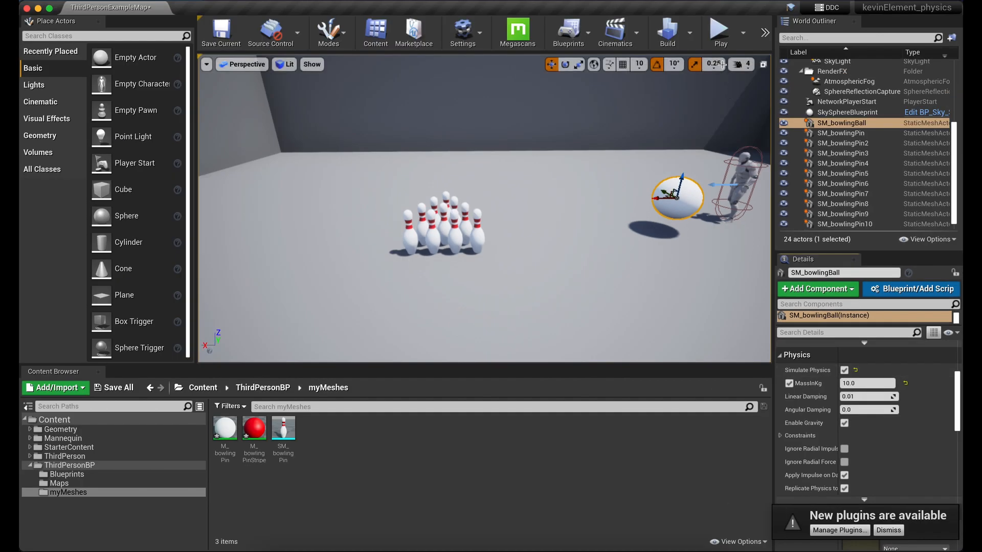
Step: Play the level and run the character into the ball to roll it toward the bowling pins
click(719, 35)
click(644, 113)
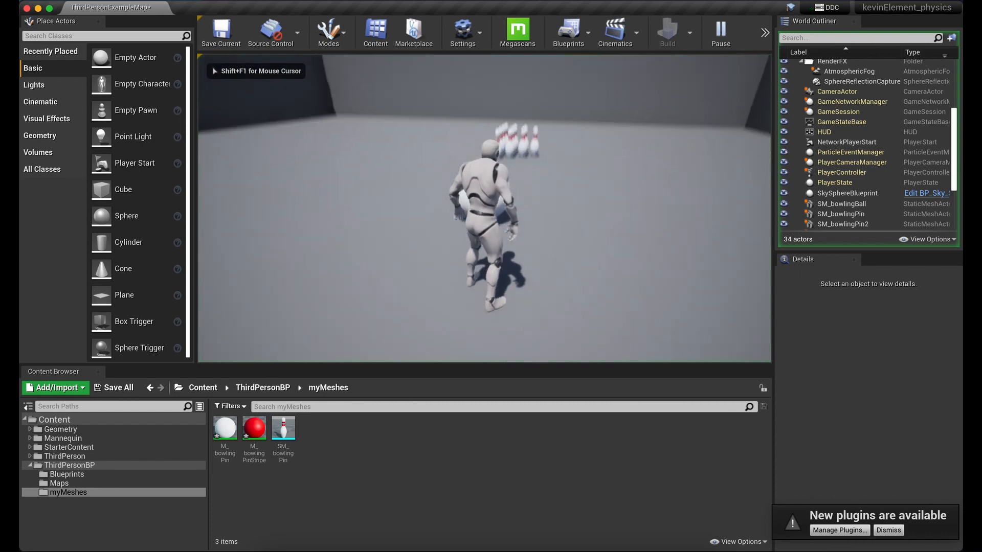
key(a)
key(a)
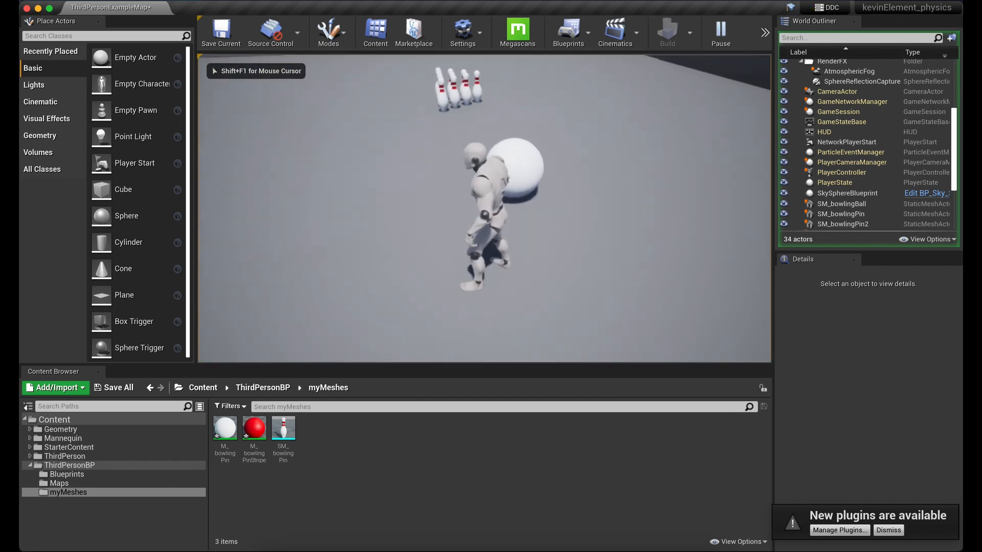
key(s)
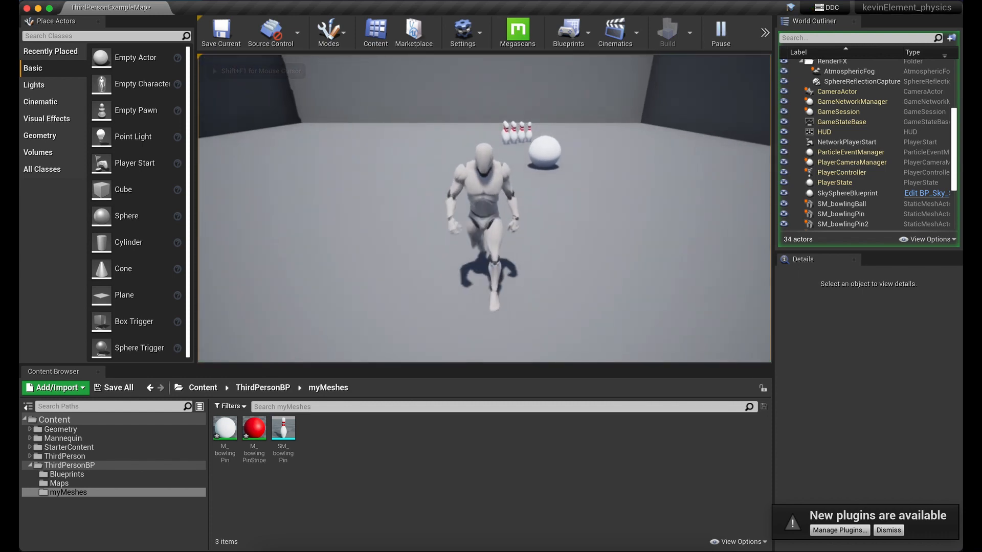
key(w)
key(a)
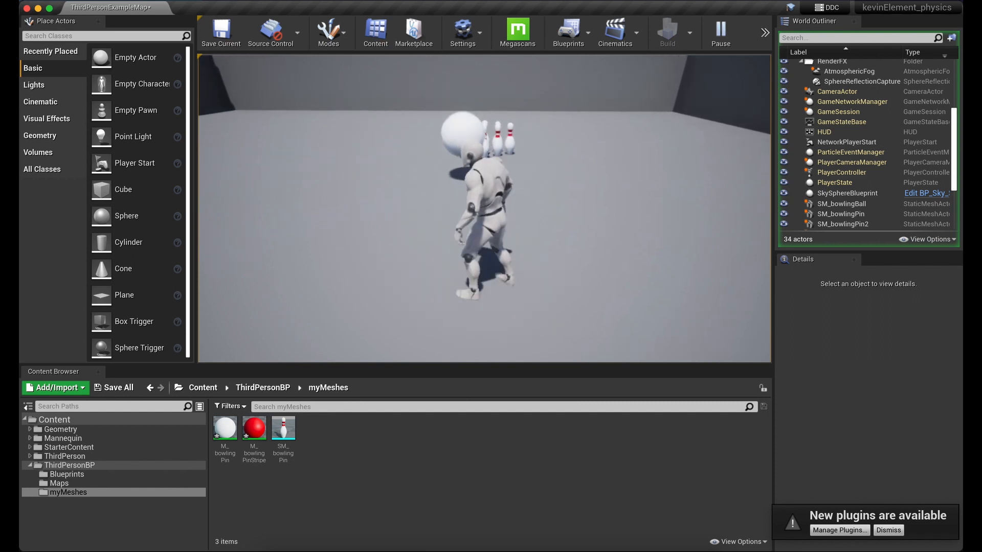
key(w)
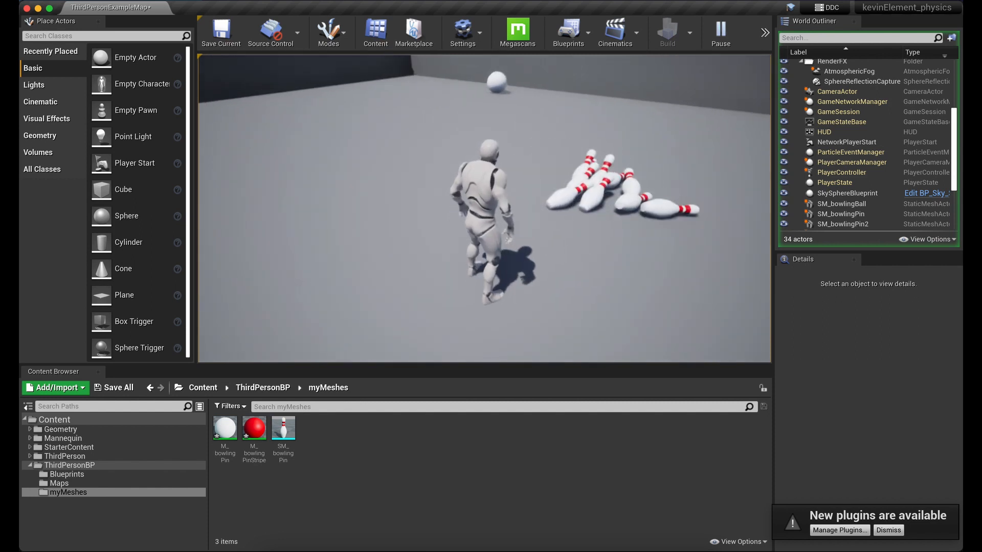
Step: Test the pins' physics by running and jumping the character among them, and stop the play session
key(w)
key(w)
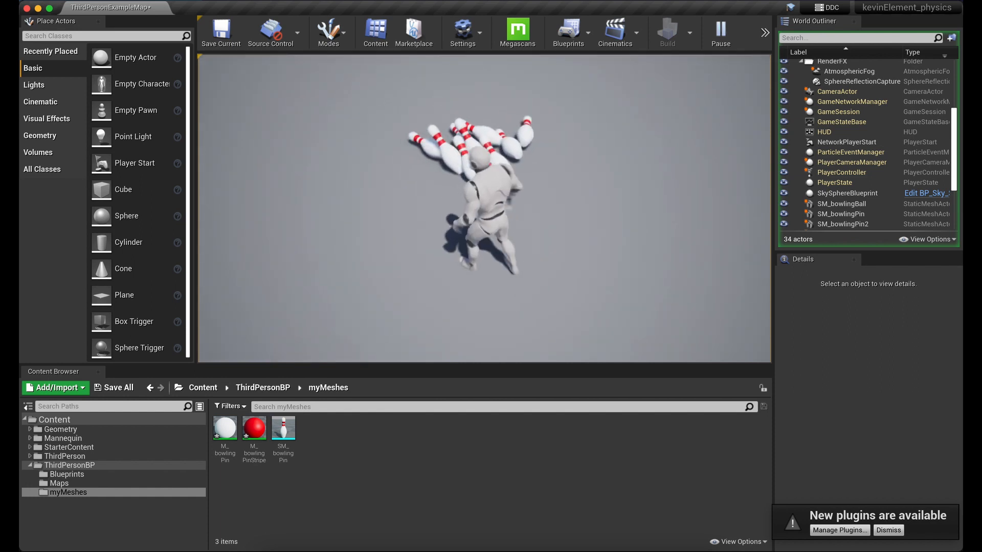
key(s)
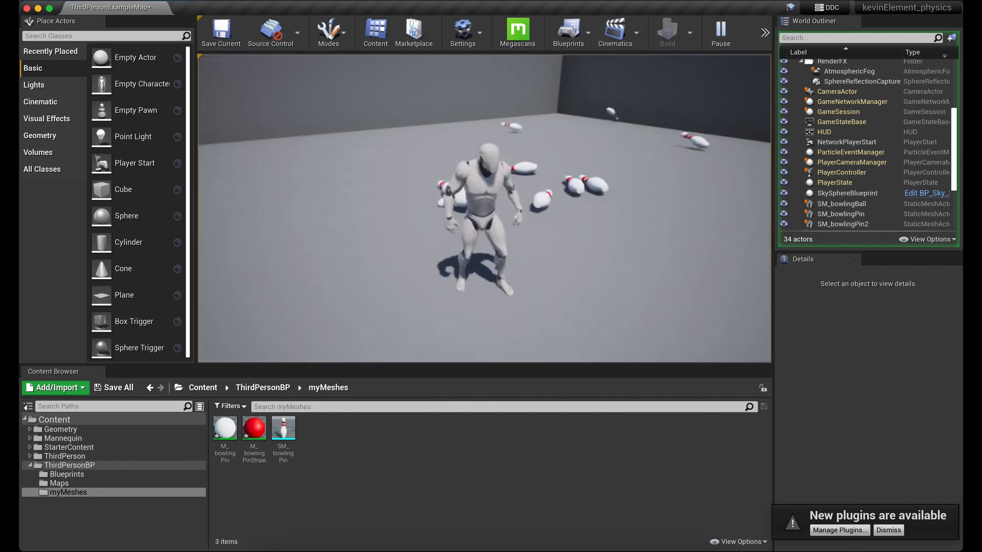
key(w)
key(s)
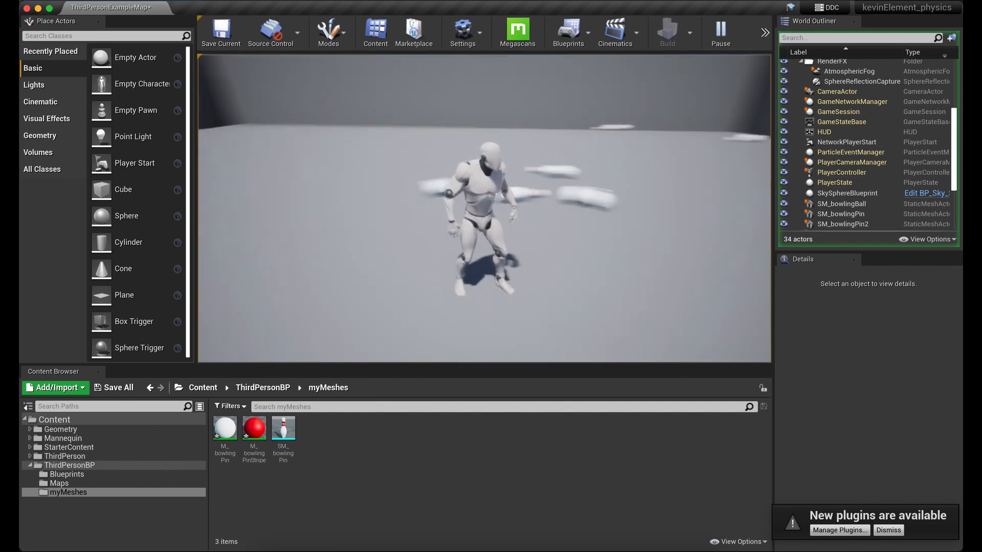
key(w)
key(d)
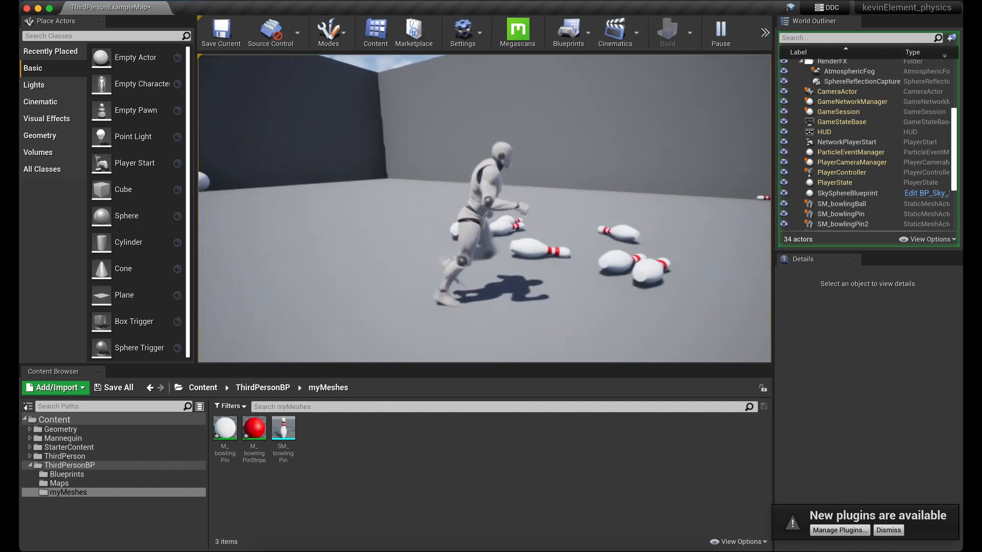
key(w)
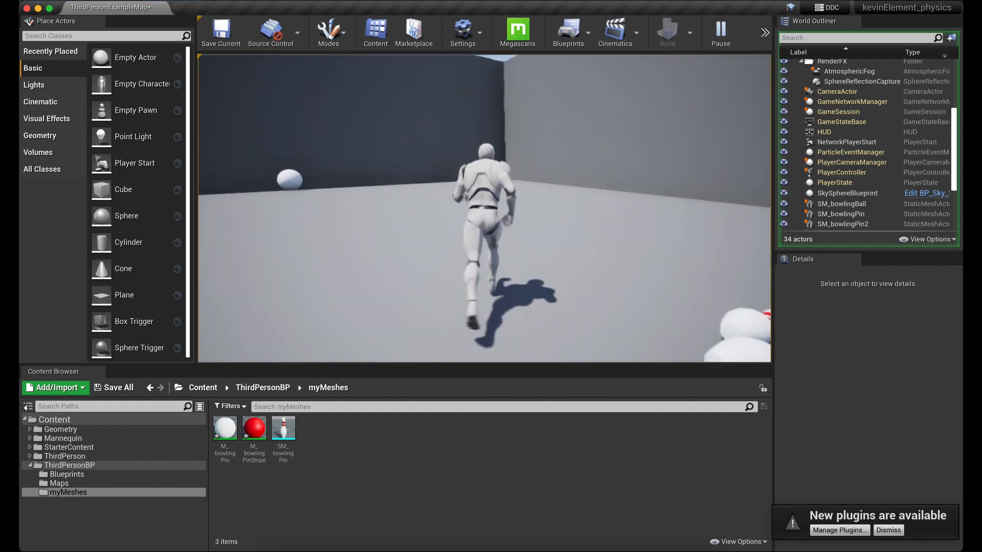
key(w)
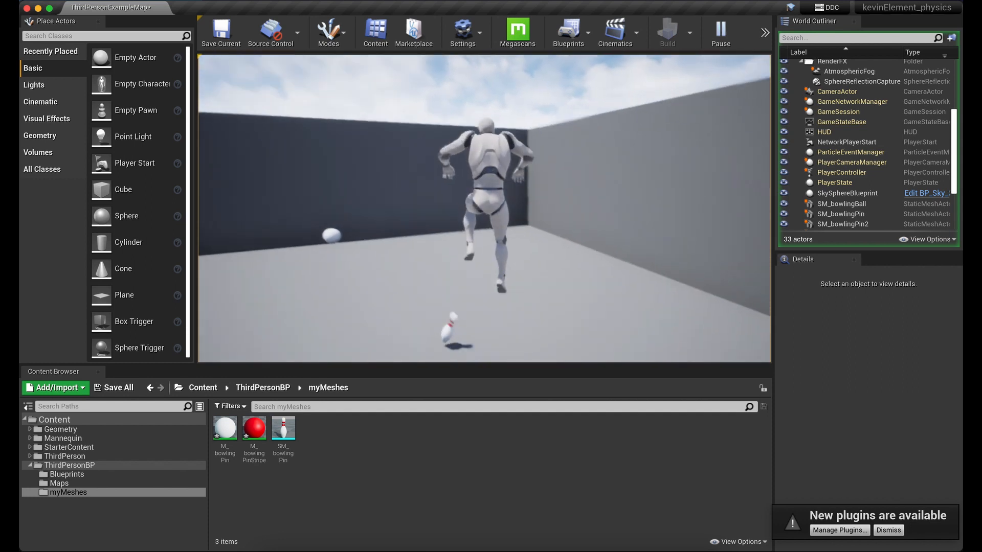
key(space)
key(w)
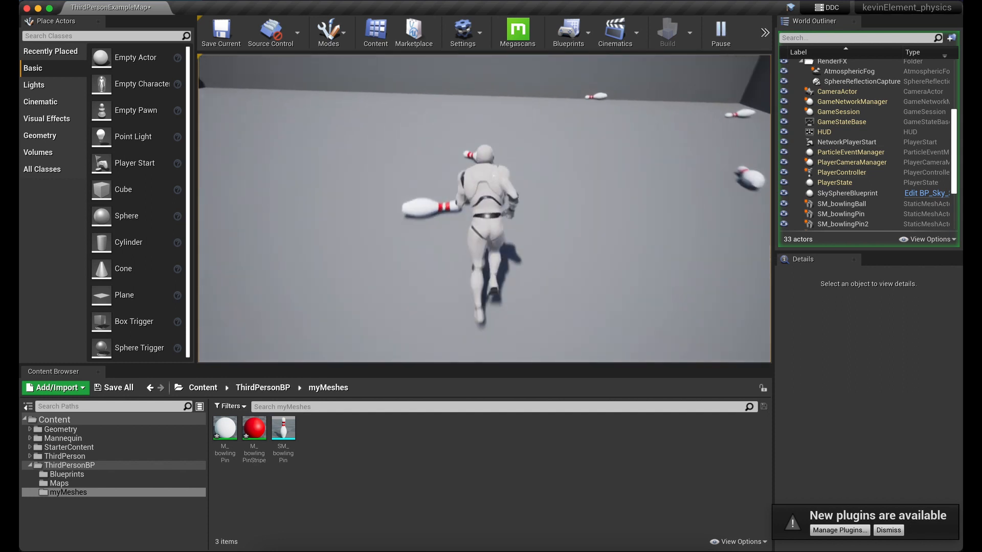
key(w)
key(space)
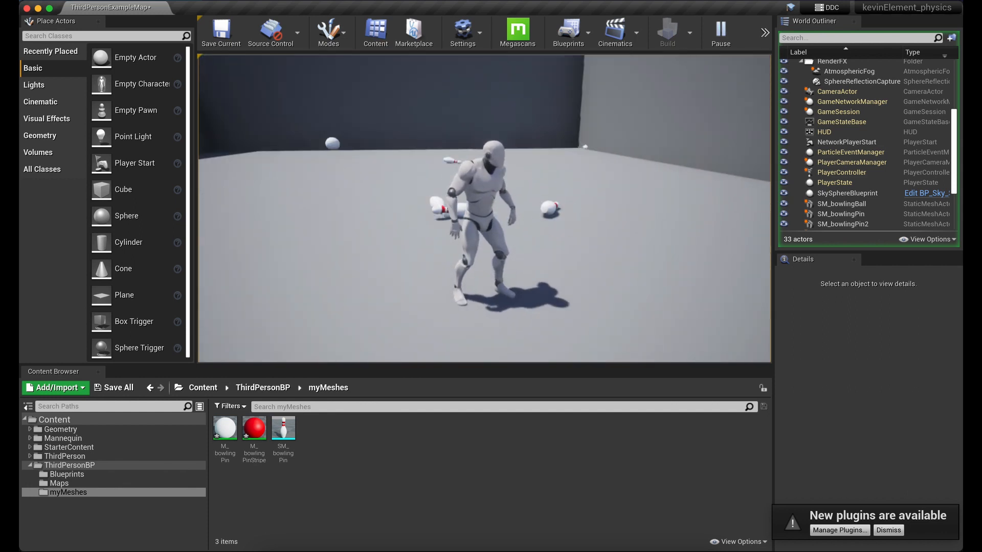
key(w)
key(d)
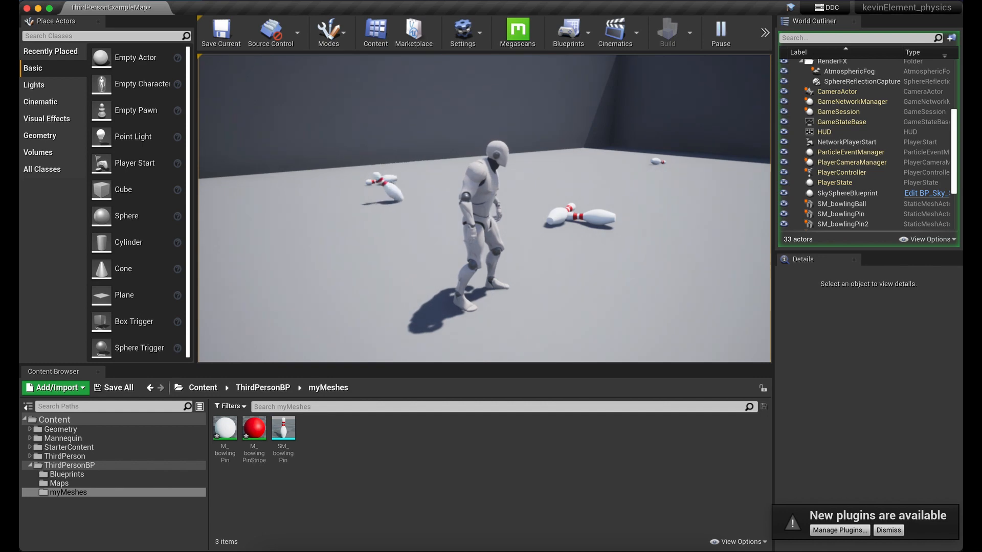
key(w)
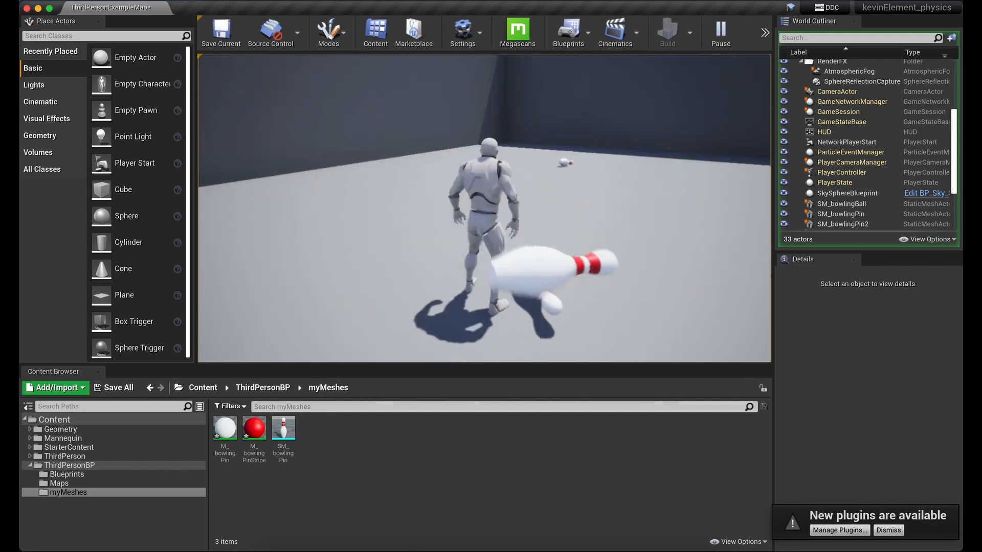
key(Escape)
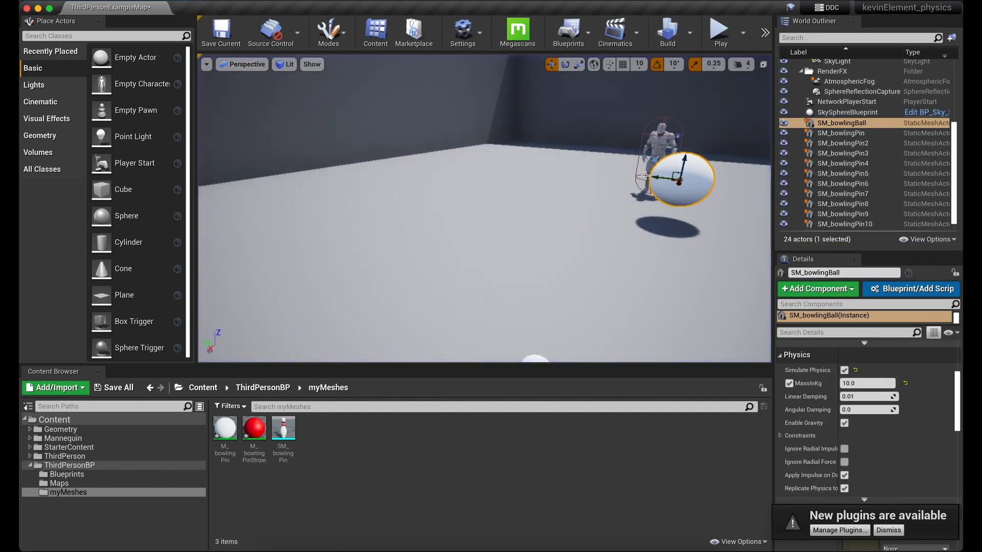
Step: Move the viewport camera to a wide overhead view of the pins, the bowling ball and the character
right_drag(645, 176, 547, 271)
key(s)
key(a)
key(d)
key(w)
key(d)
key(s)
key(a)
key(s)
key(d)
key(d)
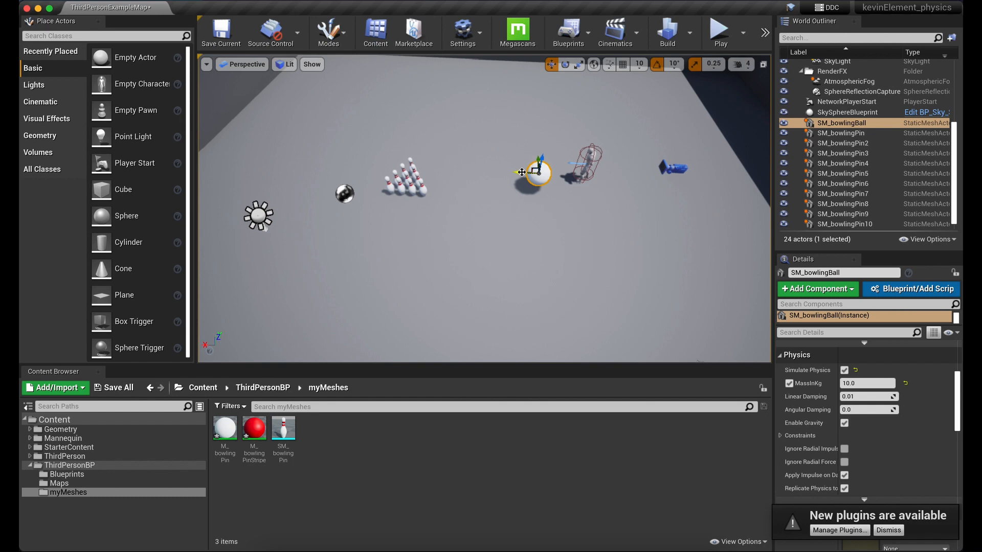
Step: Reposition SM_bowlingBall on the floor to about X -553.5 and Y 912.8, away from the line between the character and the pins
scroll(959, 358, up, 5)
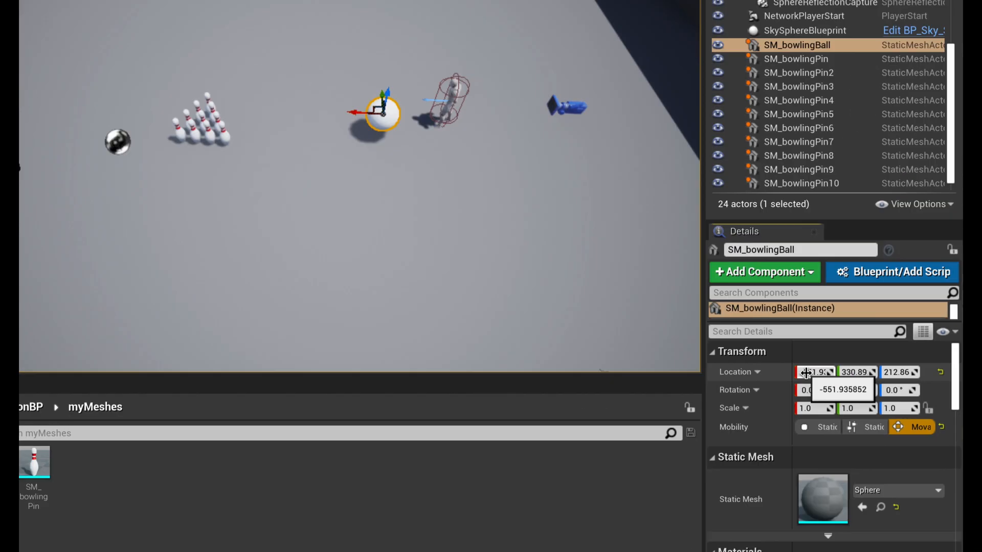
mouse_move(351, 113)
mouse_down()
mouse_move(376, 113)
mouse_move(343, 112)
mouse_up()
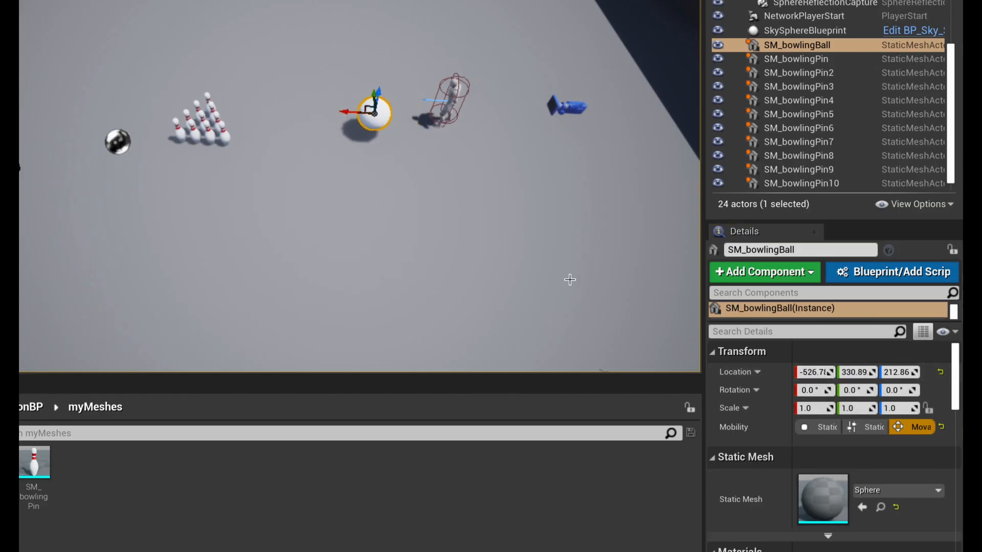
click(759, 372)
click(759, 372)
click(808, 371)
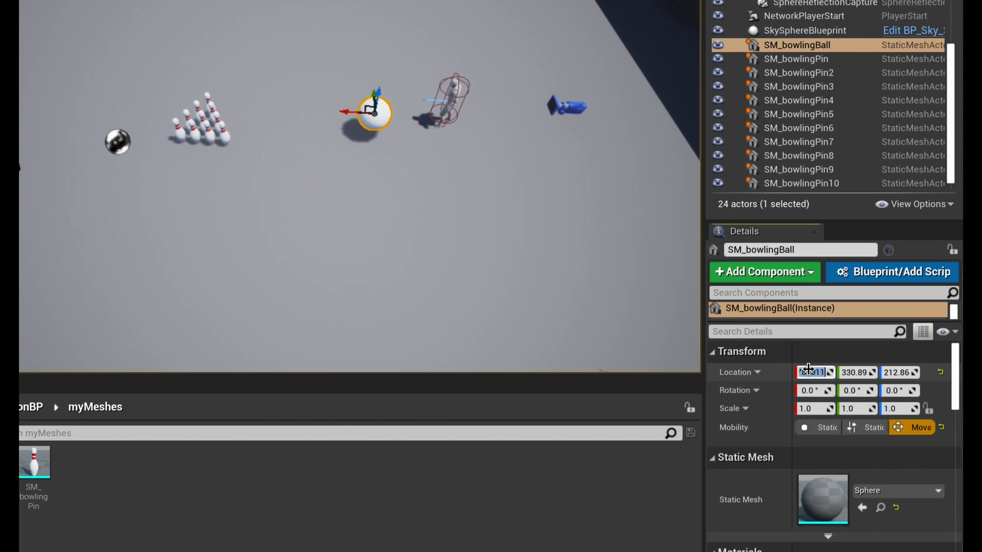
click(808, 369)
mouse_move(344, 108)
mouse_down()
mouse_move(372, 109)
mouse_move(334, 115)
mouse_move(358, 118)
mouse_up()
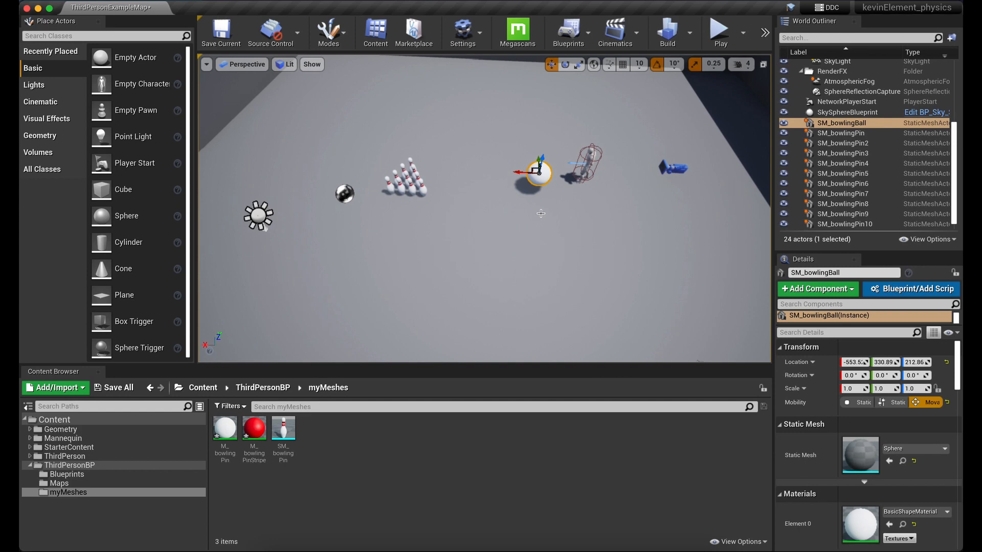
drag(539, 161, 532, 88)
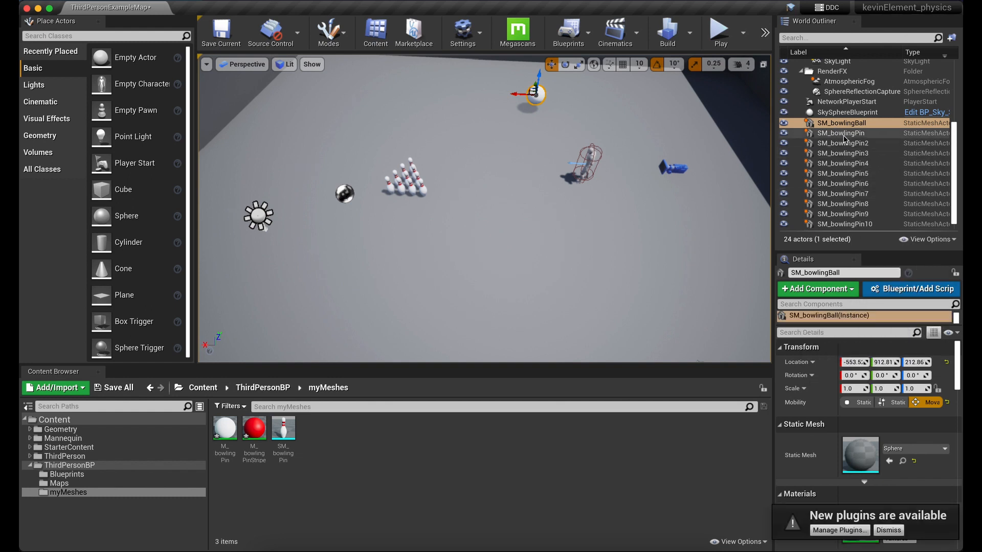
Step: Select all ten bowling pins, from SM_bowlingPin through SM_bowlingPin10
scroll(956, 157, down, 1)
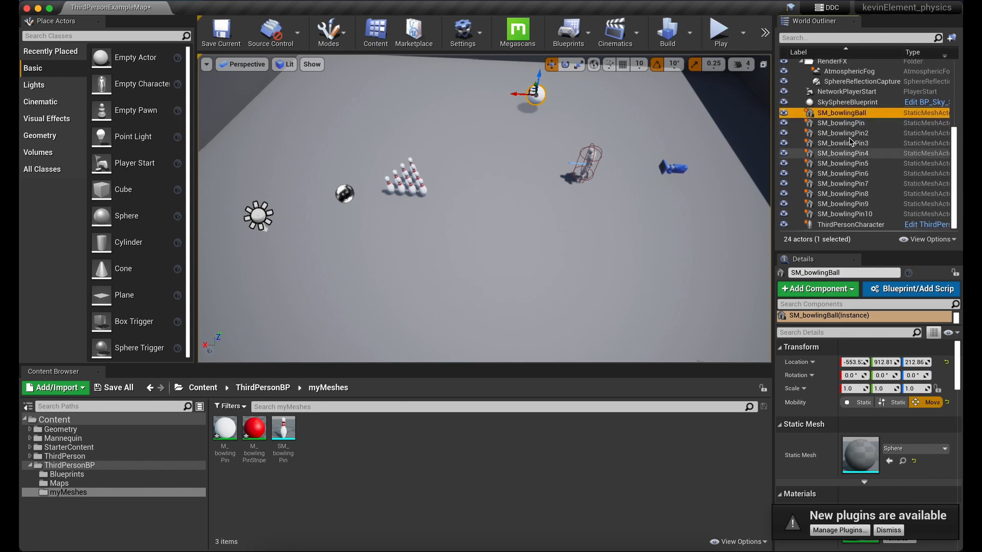
key(Down)
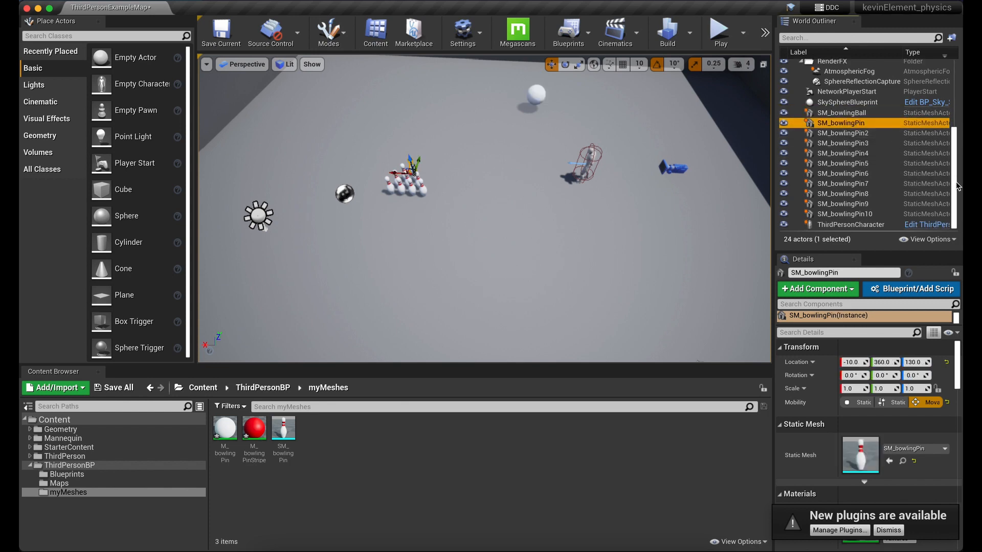
shift+click(854, 214)
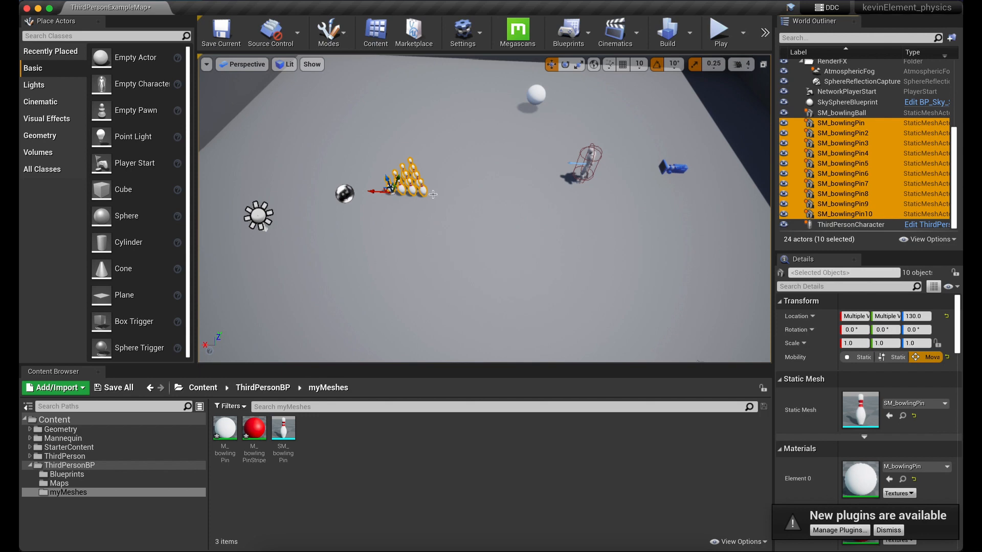
Step: Examine the selected pins and their surroundings in the back, right, top and perspective views of the four-view layout
click(763, 65)
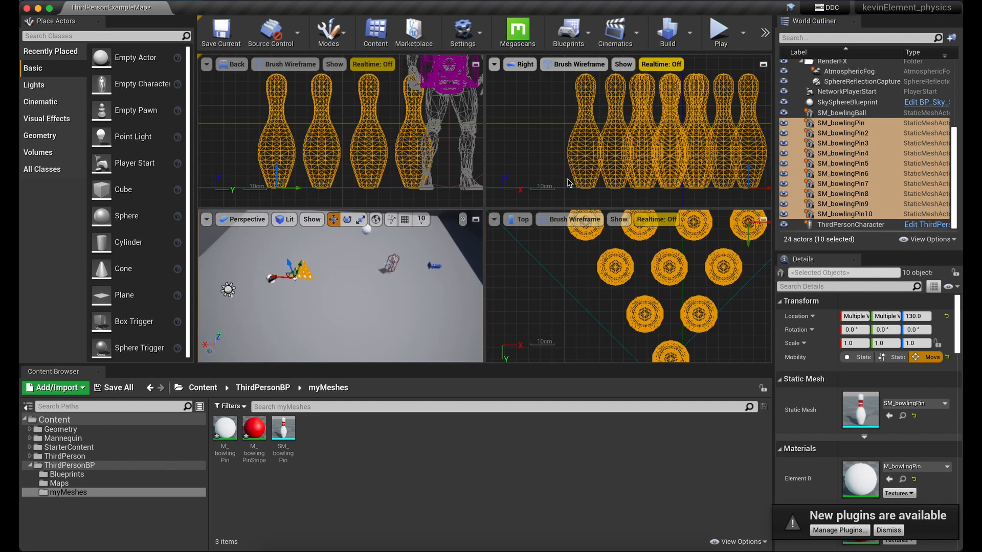
scroll(635, 276, down, 8)
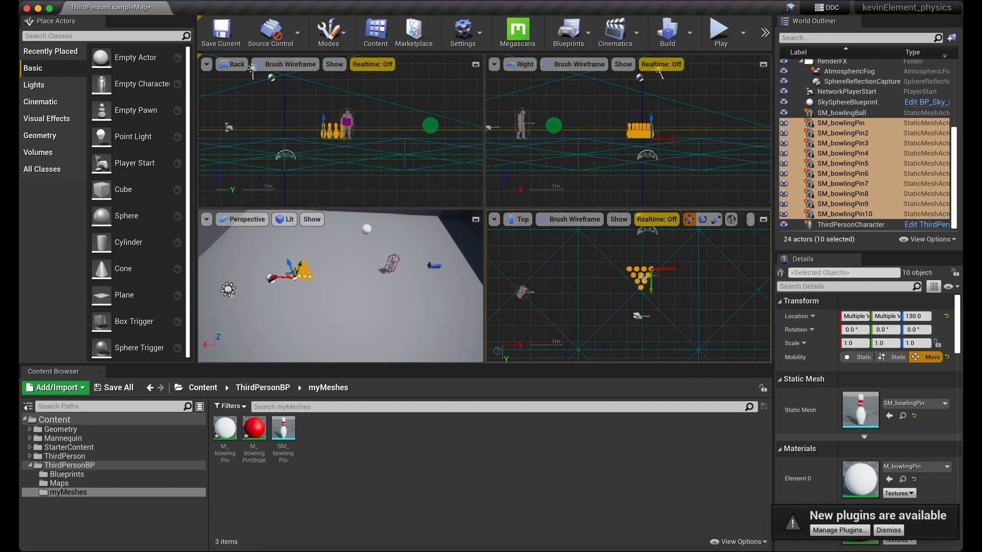
scroll(644, 279, down, 6)
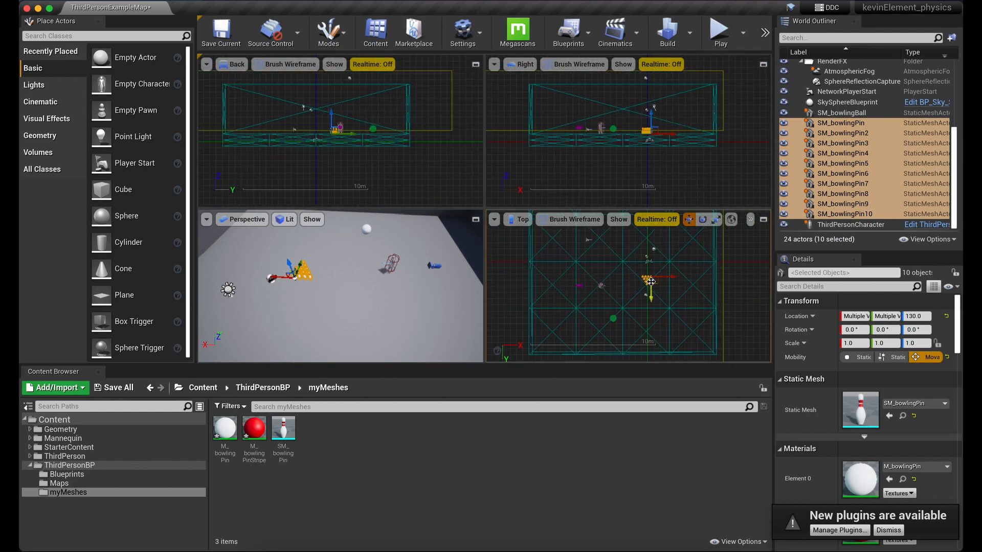
scroll(650, 281, up, 5)
key(f)
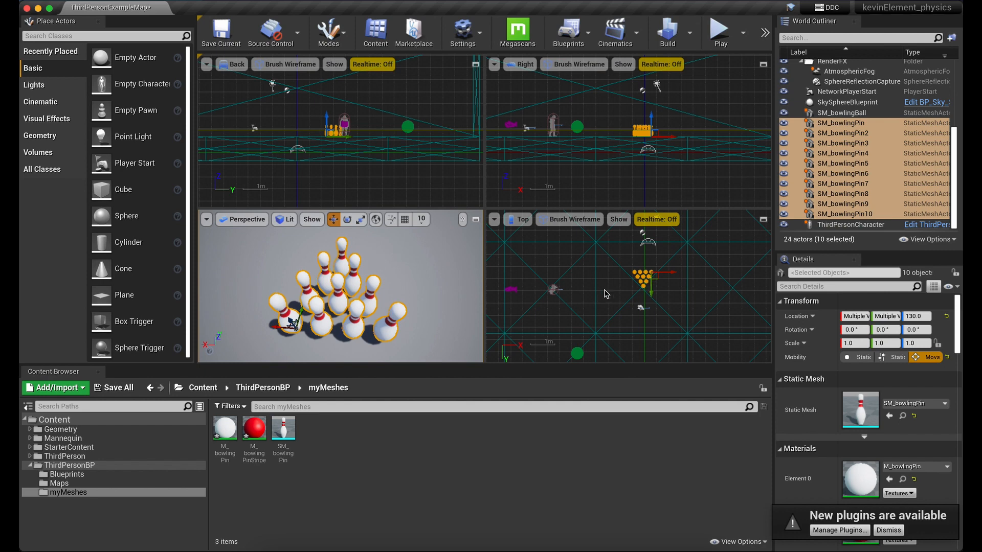
click(675, 293)
right_drag(675, 293, 659, 275)
scroll(414, 292, down, 10)
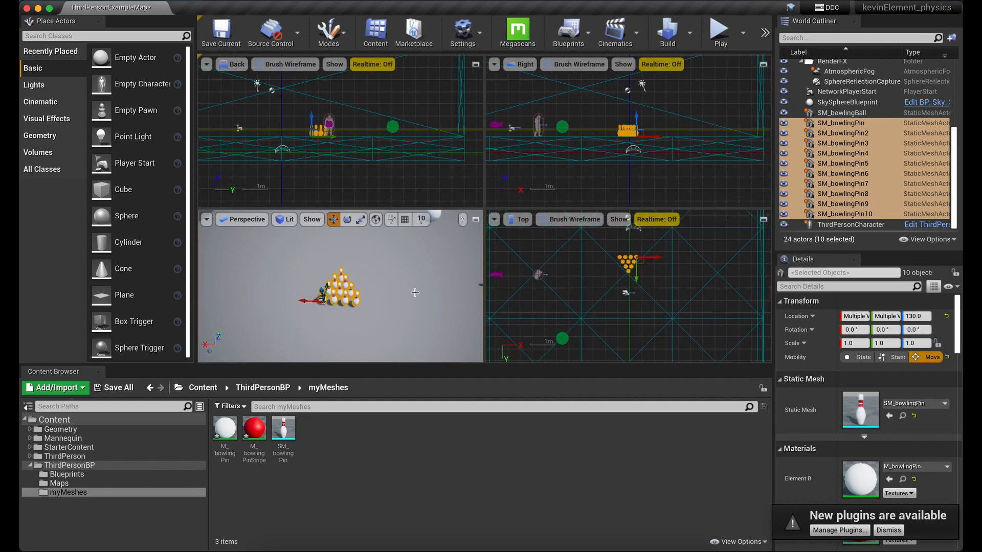
scroll(415, 293, up, 2)
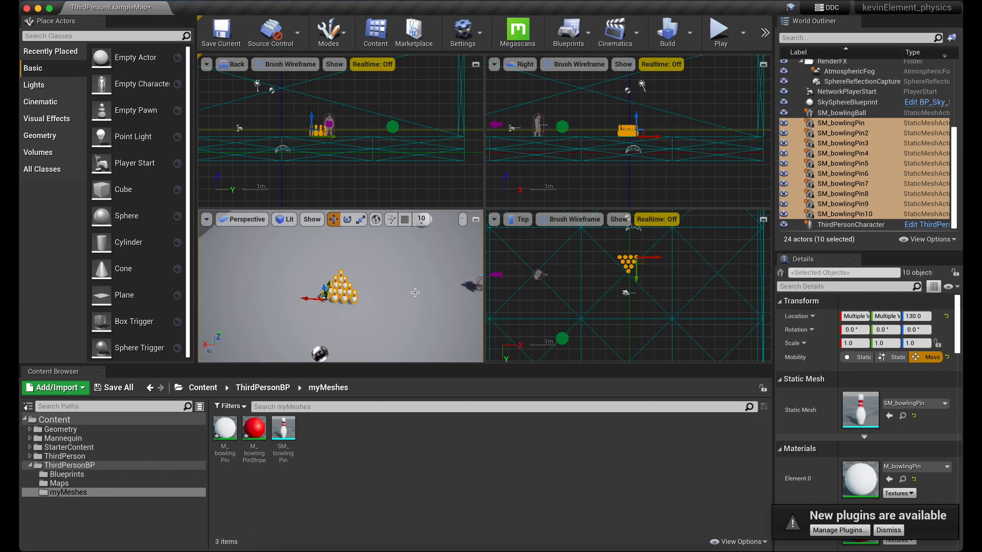
scroll(656, 320, down, 8)
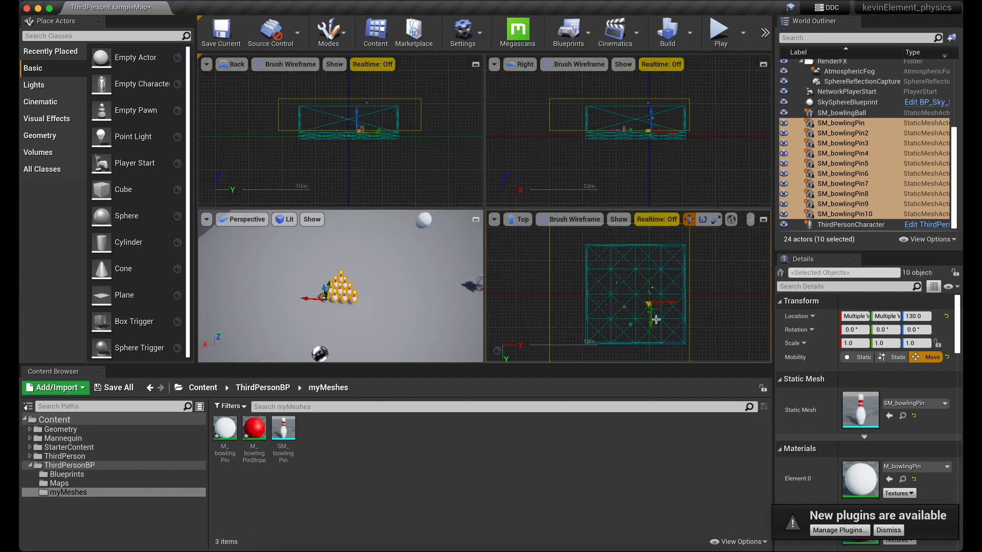
scroll(656, 320, up, 8)
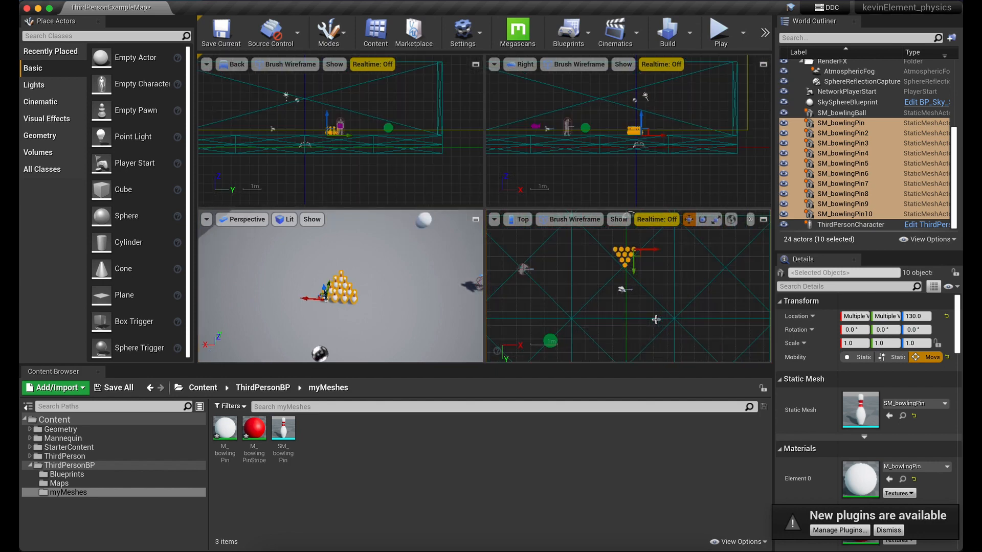
scroll(404, 294, up, 4)
scroll(405, 294, down, 5)
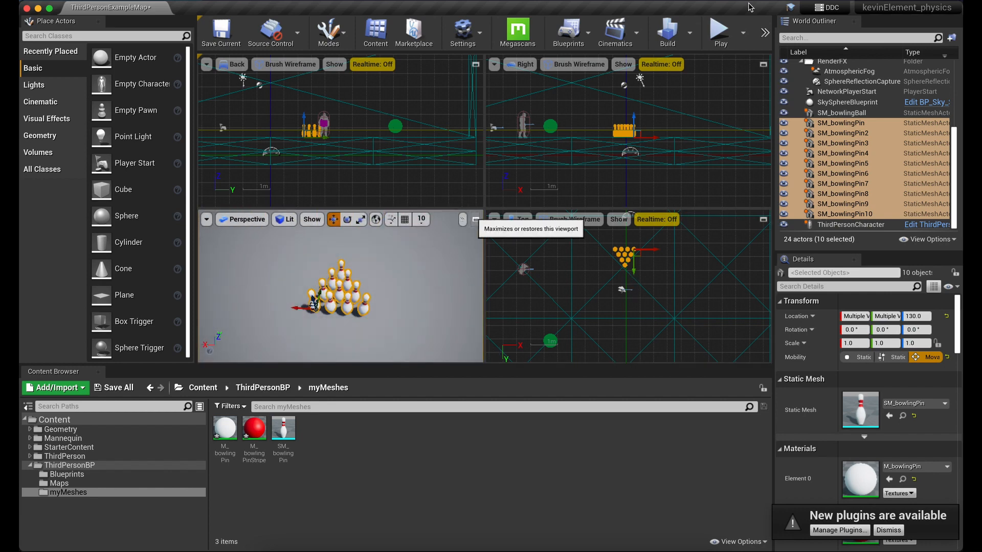
Step: Play the level, run the character through the bowling pins to knock them over, and stop the play session
click(718, 30)
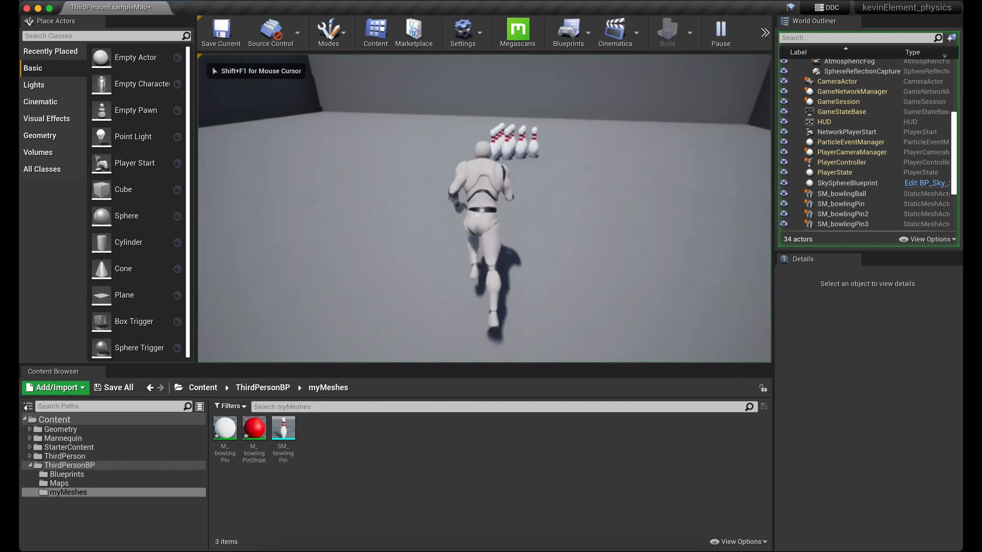
key(w)
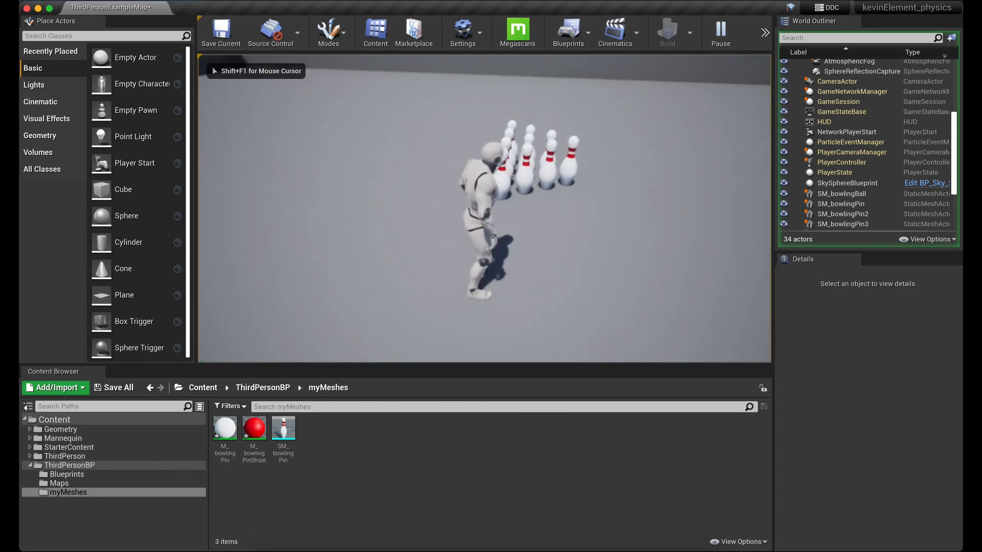
key(w)
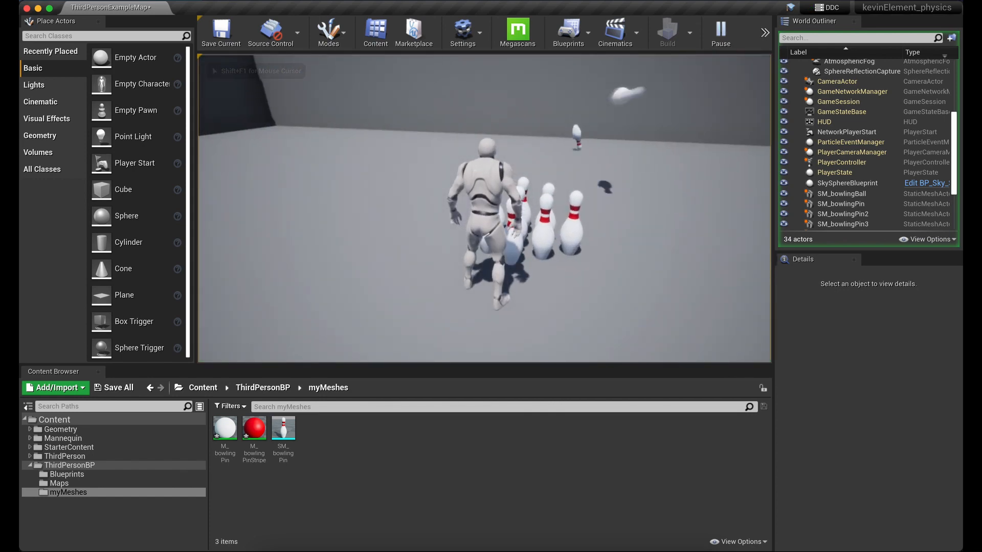
key(w)
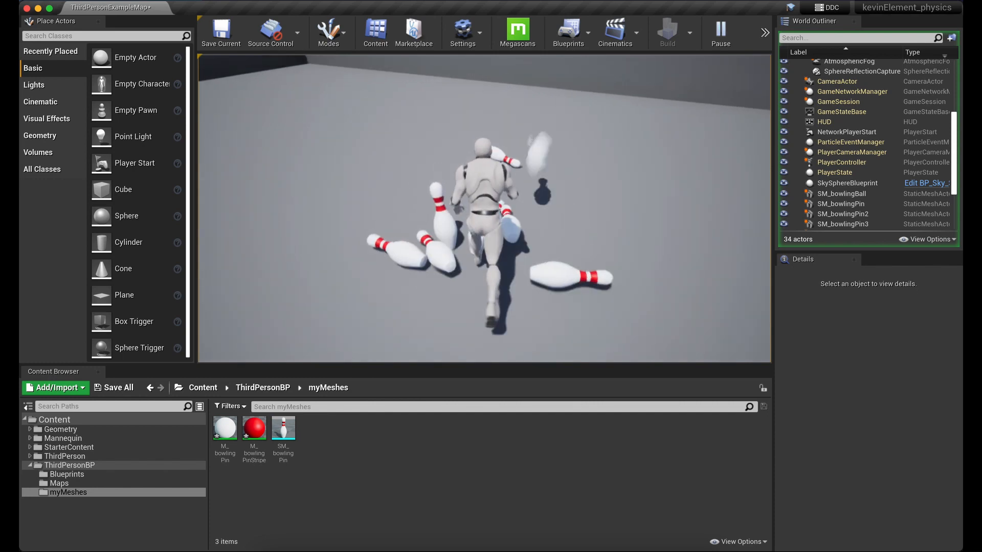
key(w)
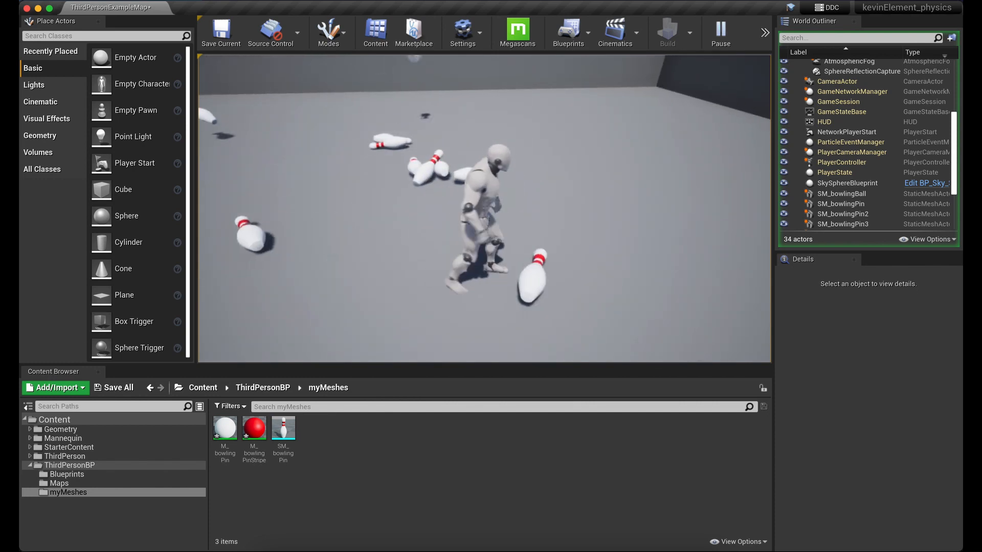
key(w)
key(shift+F1)
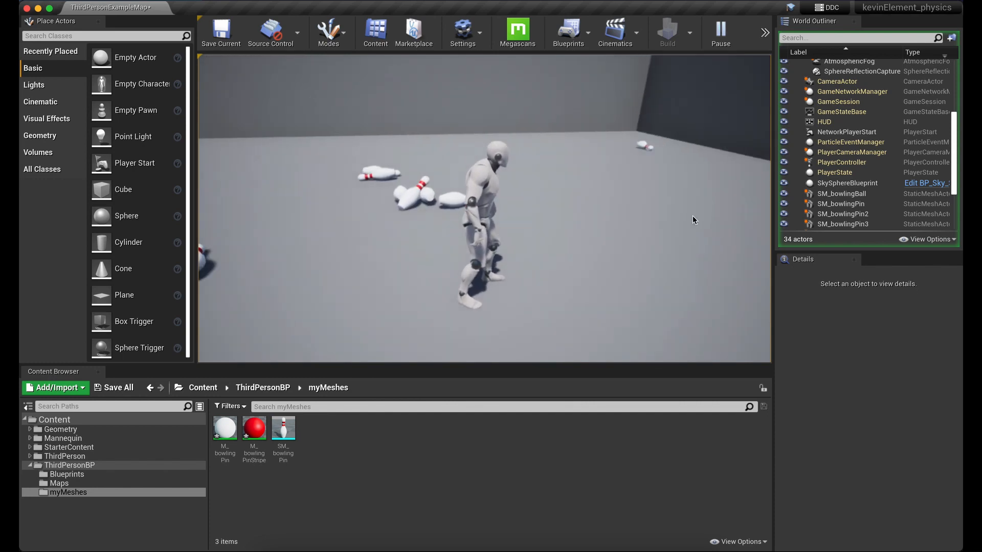
key(Escape)
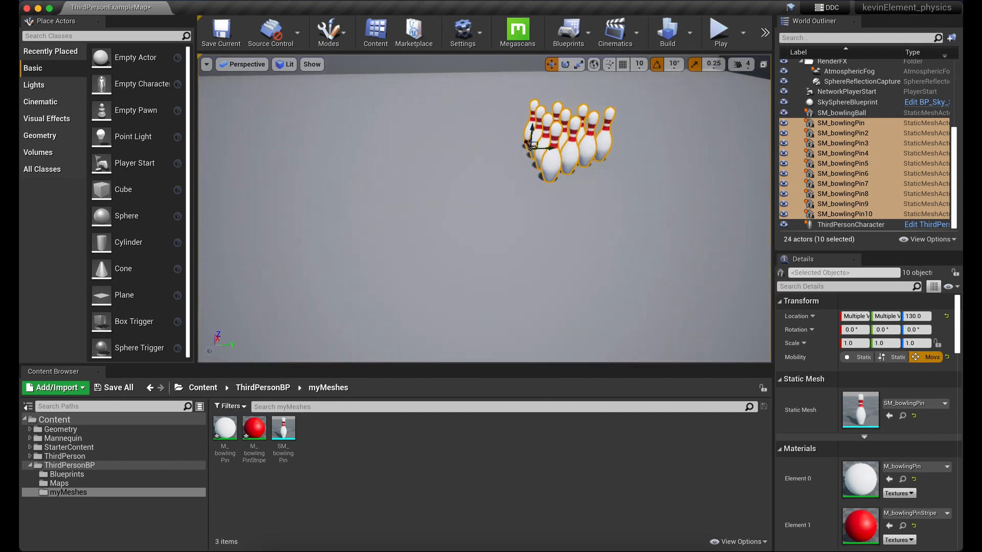
Step: From an overhead view, move the ten selected pins across the floor past the NetworkPlayerStart, far away from the character
key(s)
right_drag(484, 208, 348, 269)
key(w)
key(s)
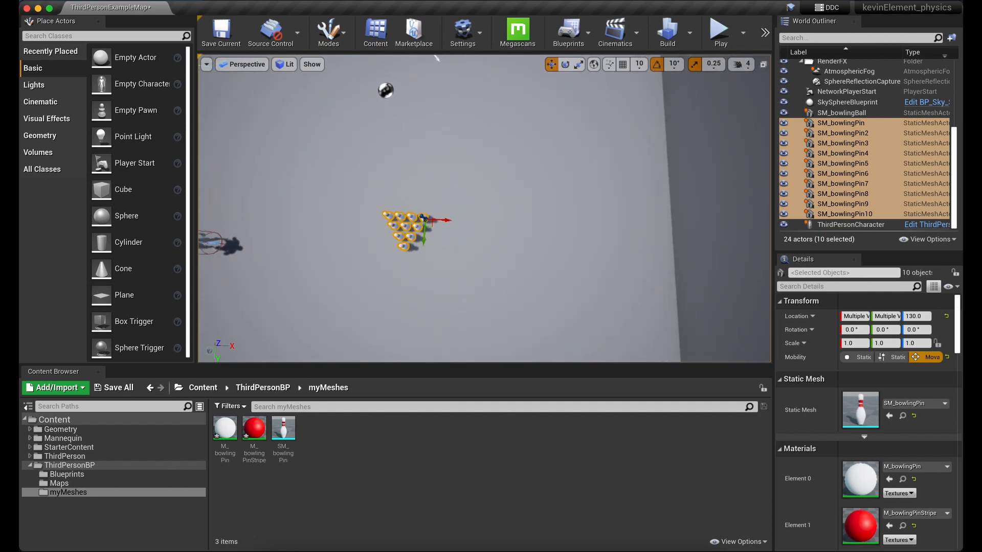
right_drag(659, 222, 634, 225)
key(w)
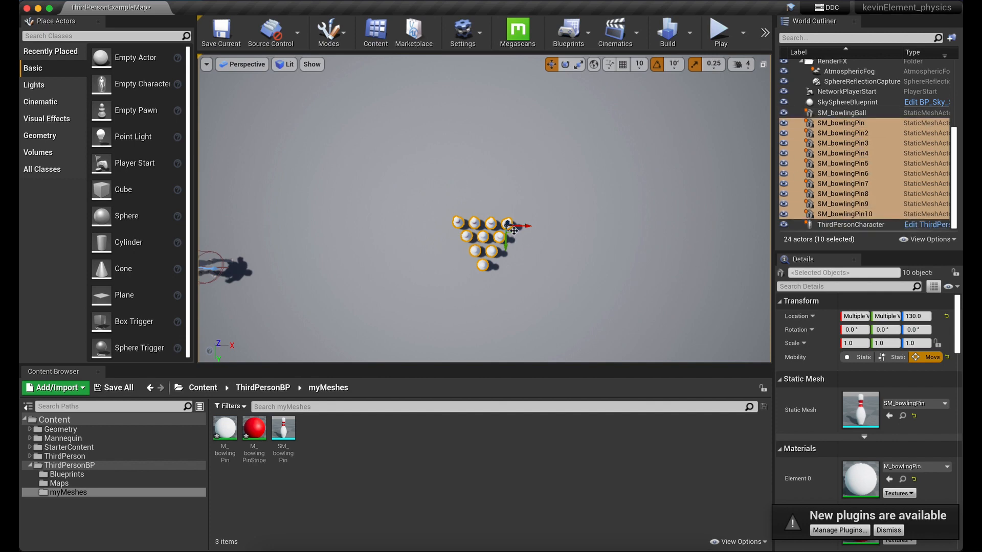
drag(510, 232, 302, 51)
key(f)
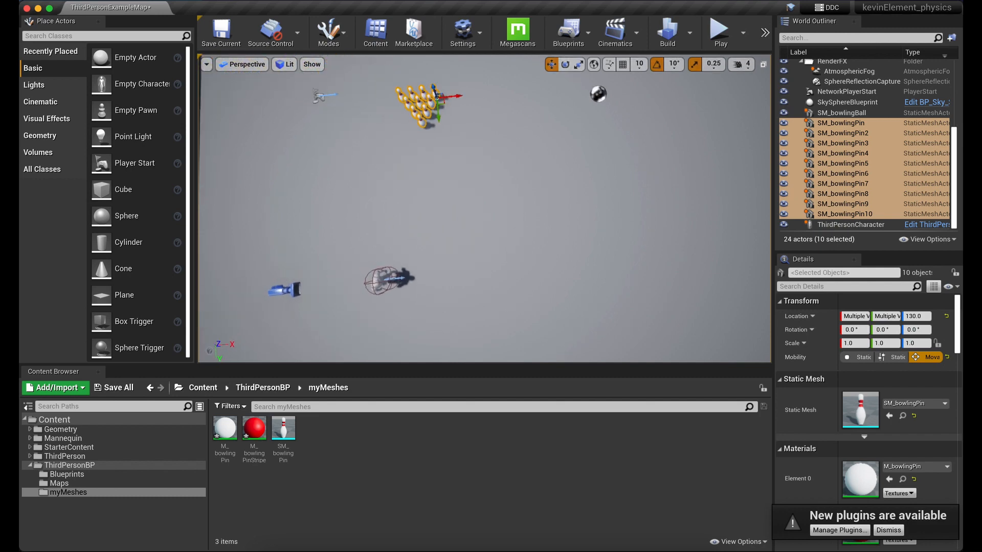
right_drag(358, 87, 373, 77)
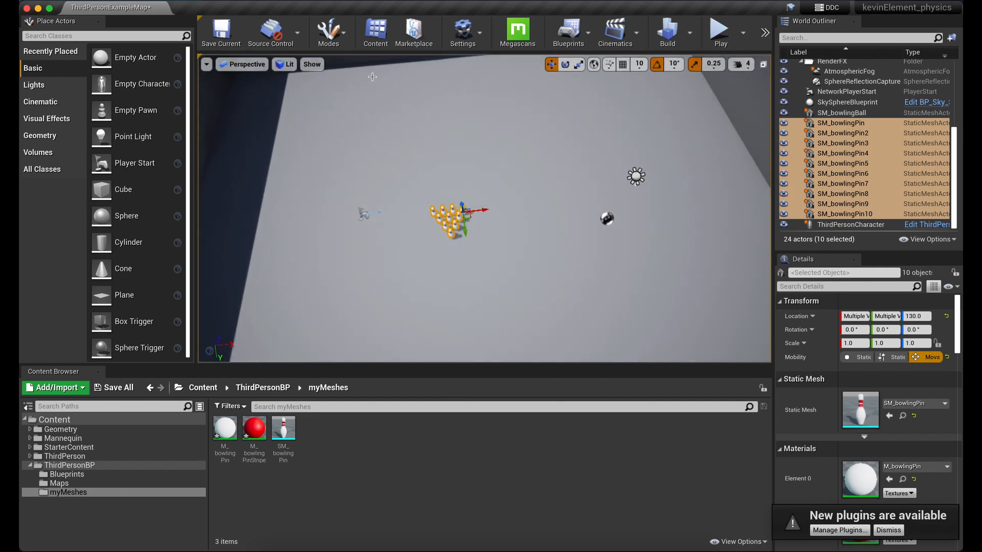
drag(468, 217, 496, 120)
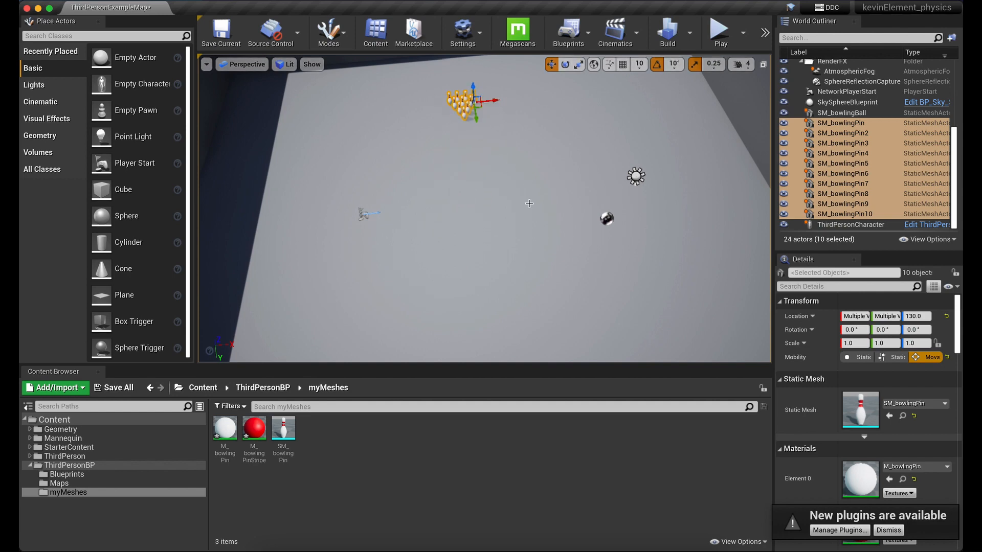
Step: Select the ThirdPersonCharacter and examine its camera and capsule in relation to the relocated pins
right_drag(529, 204, 406, 369)
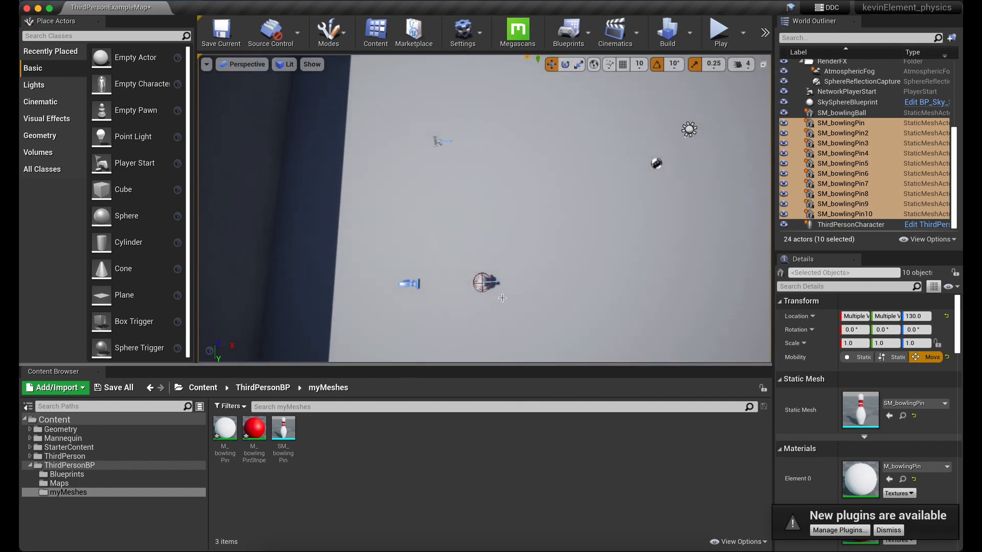
right_drag(488, 288, 512, 303)
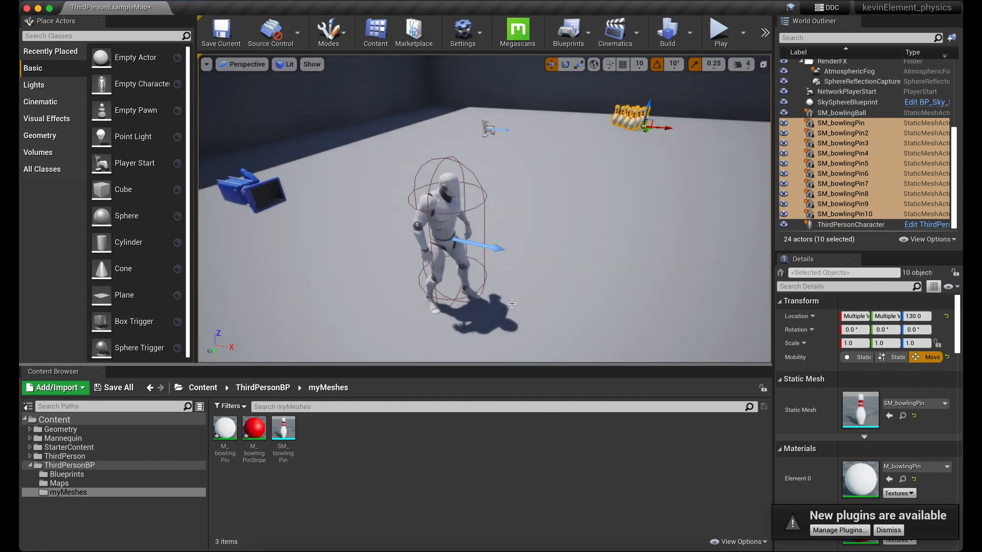
click(452, 215)
right_drag(347, 268, 571, 233)
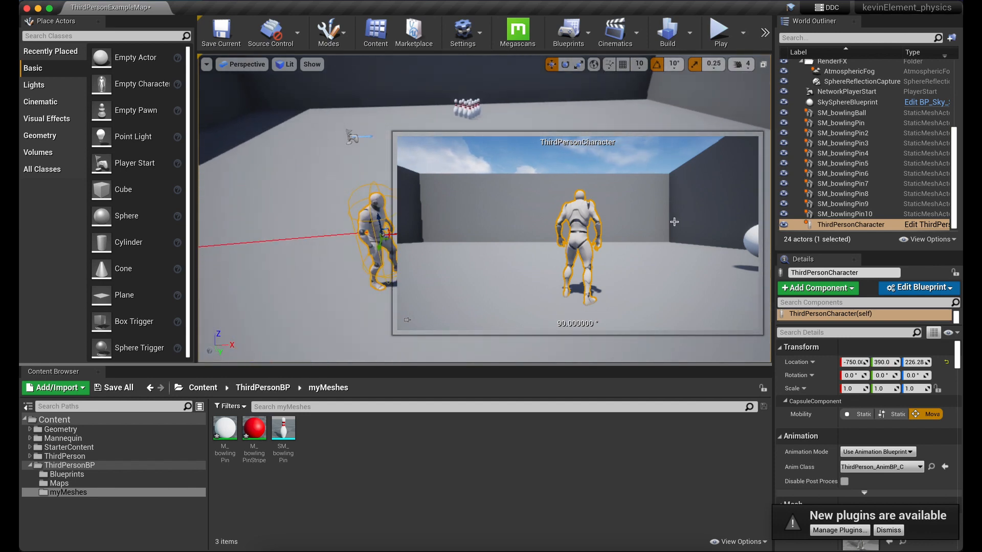
right_drag(316, 237, 564, 195)
right_drag(306, 200, 292, 199)
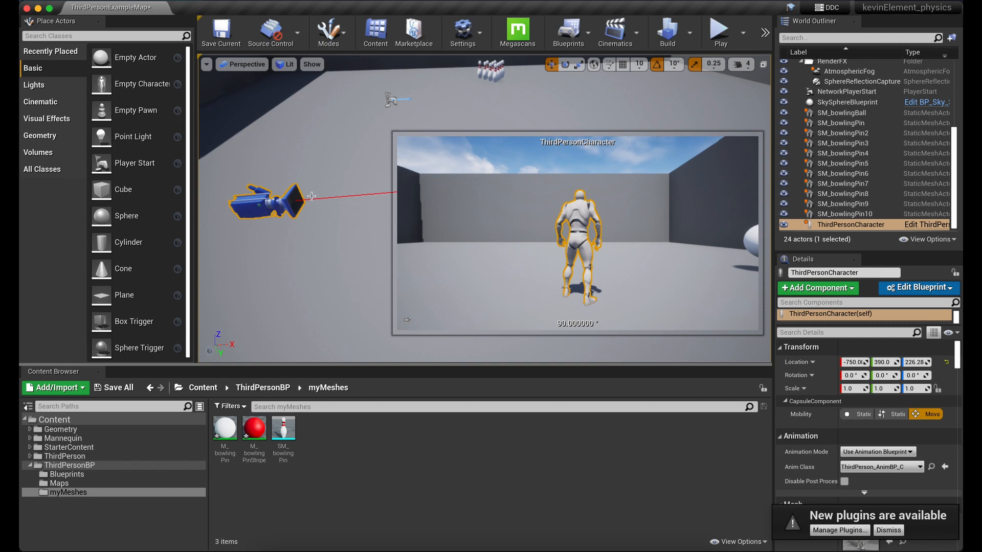
Step: In the Editor Preferences, search for camera settings and set the Camera Preview Size to 2.0
click(120, 0)
click(96, 11)
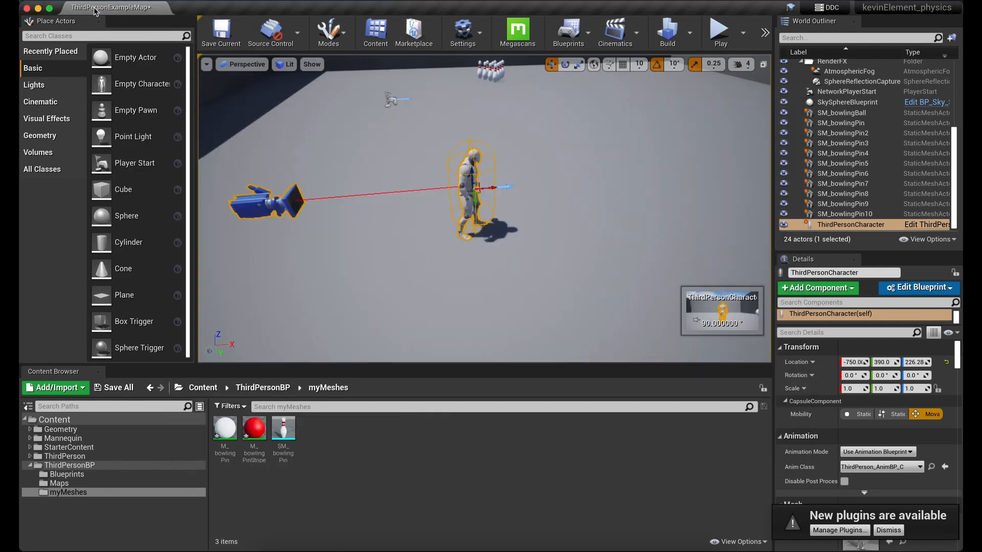
click(89, 1)
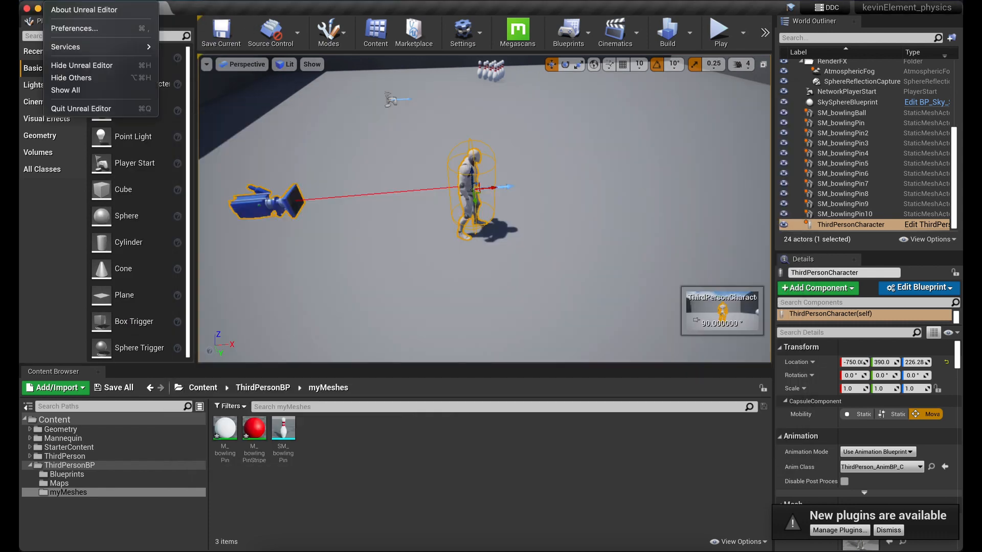
click(77, 29)
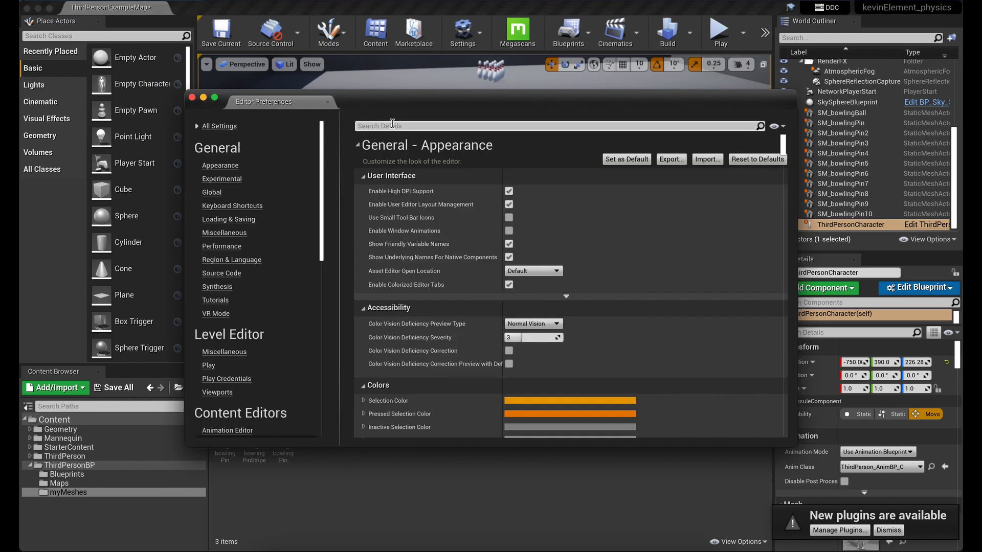
scroll(486, 333, down, 5)
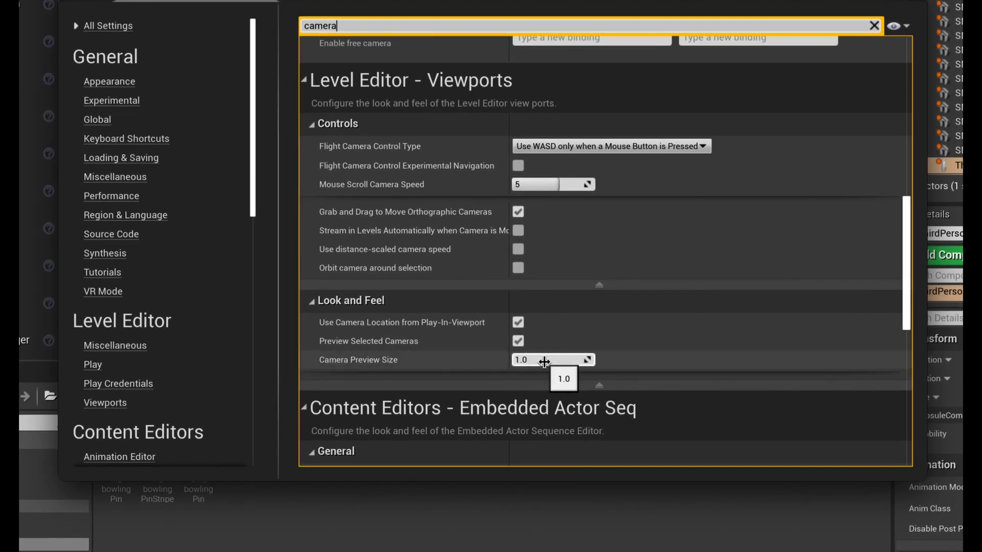
click(537, 362)
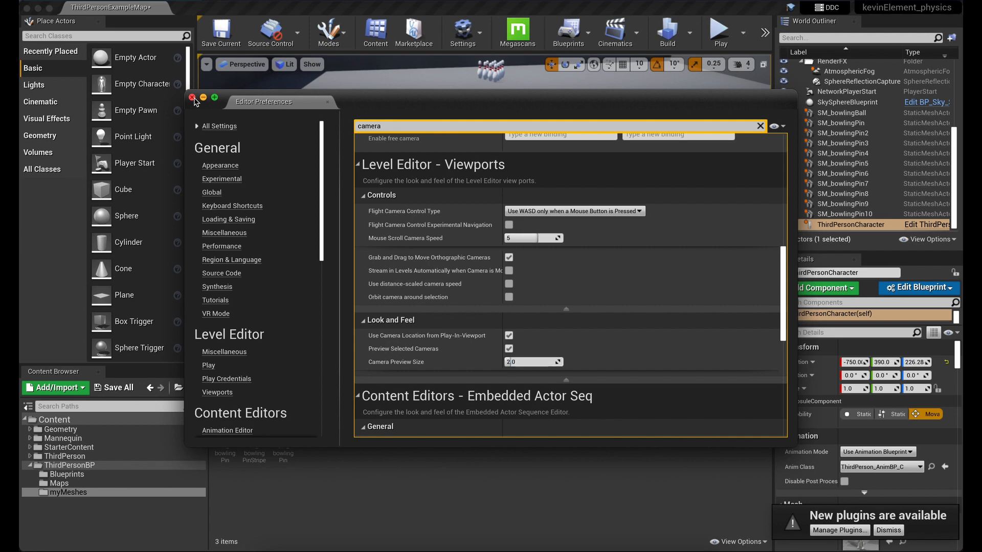
click(193, 97)
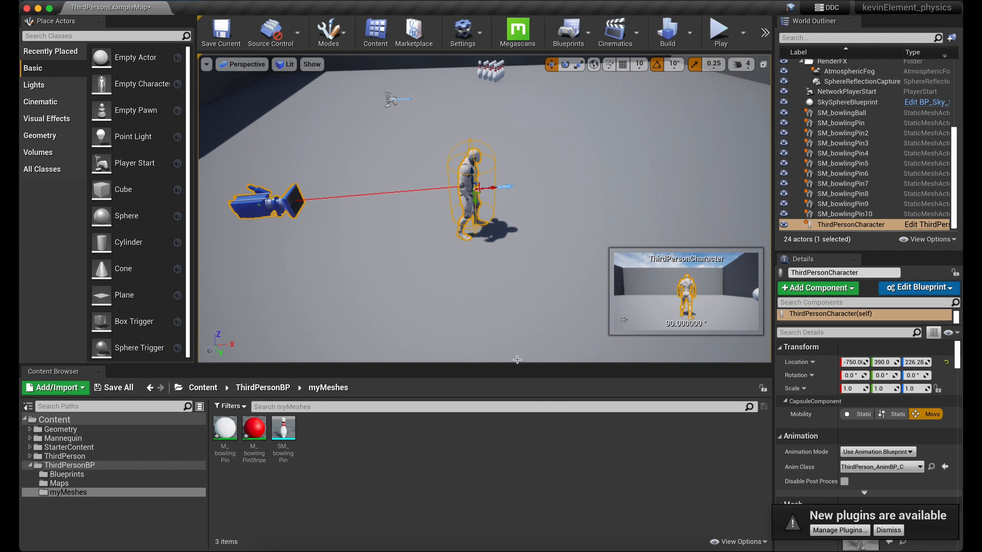
Step: Enlarge the level viewport, rotate the ThirdPersonCharacter to -90° about Z facing the pins, and shift it along X to about -703
mouse_move(515, 387)
mouse_down()
mouse_move(506, 430)
mouse_move(506, 396)
mouse_up()
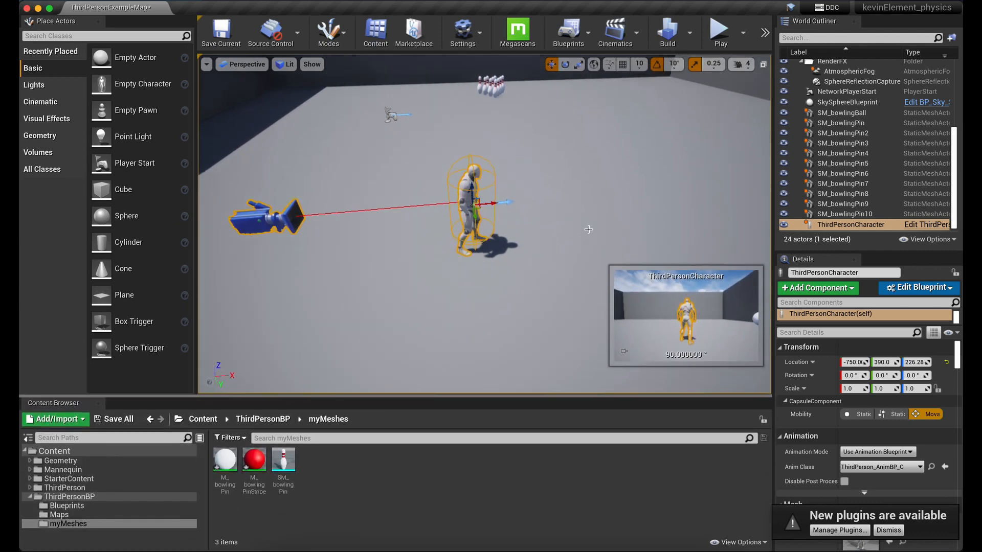
mouse_move(587, 227)
right_down()
mouse_move(563, 203)
mouse_move(587, 226)
right_up()
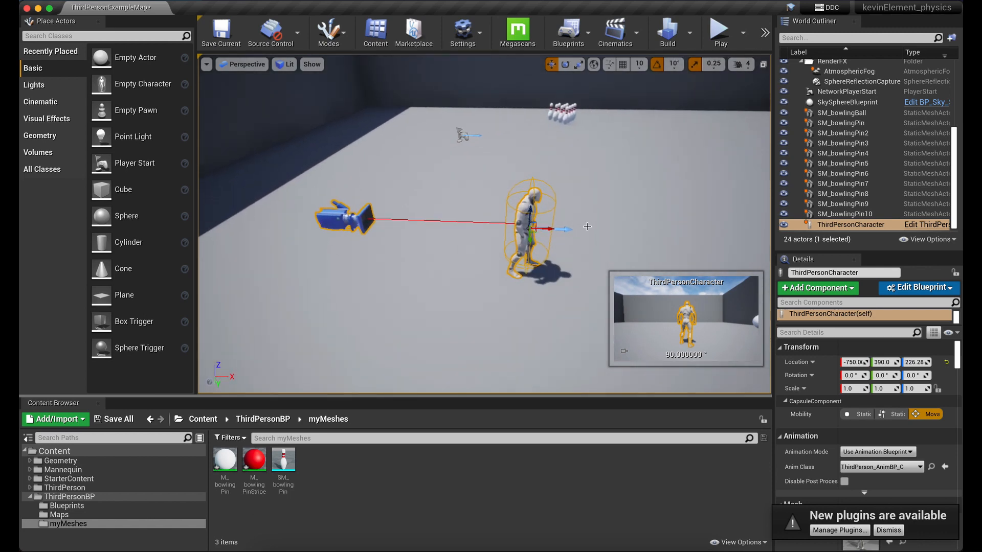
key(e)
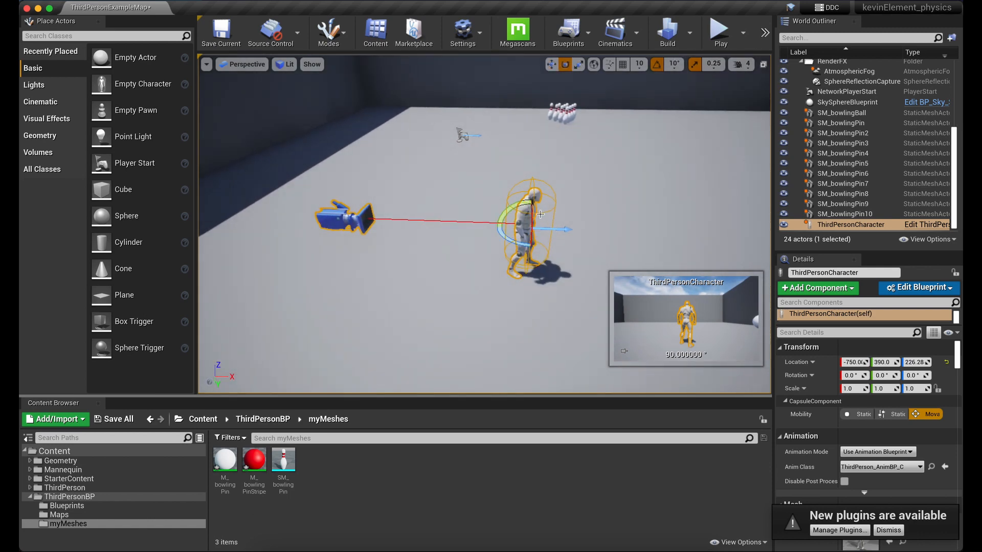
drag(517, 243, 492, 322)
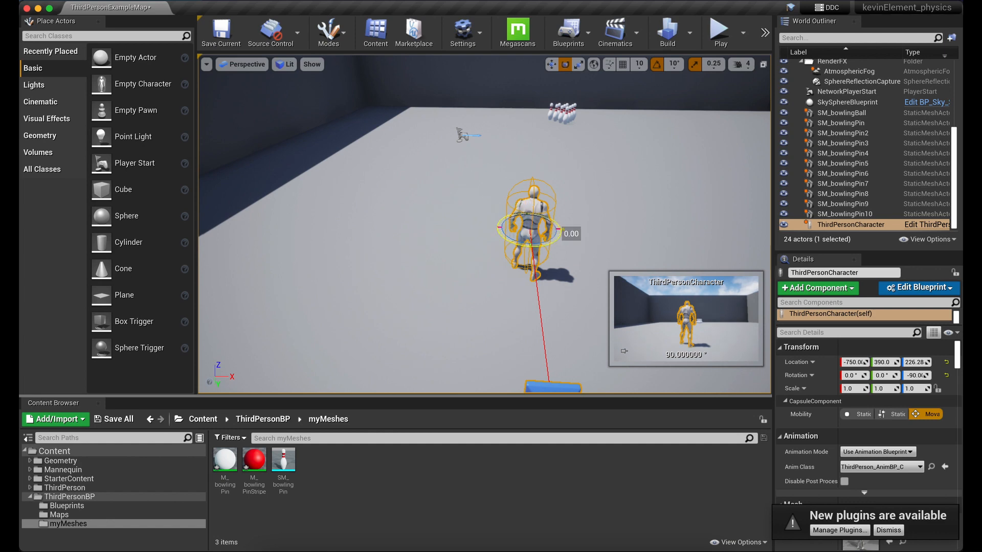
key(w)
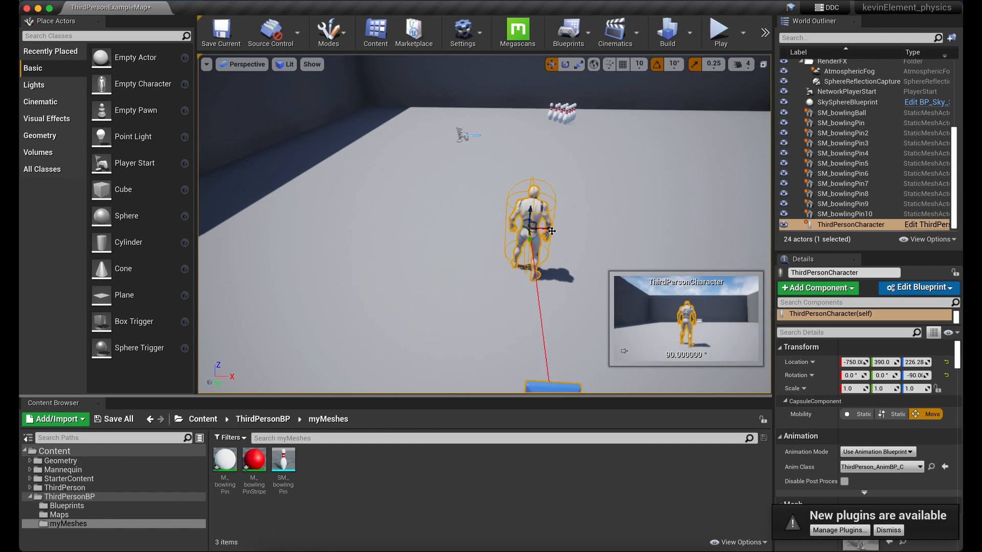
drag(553, 229, 587, 198)
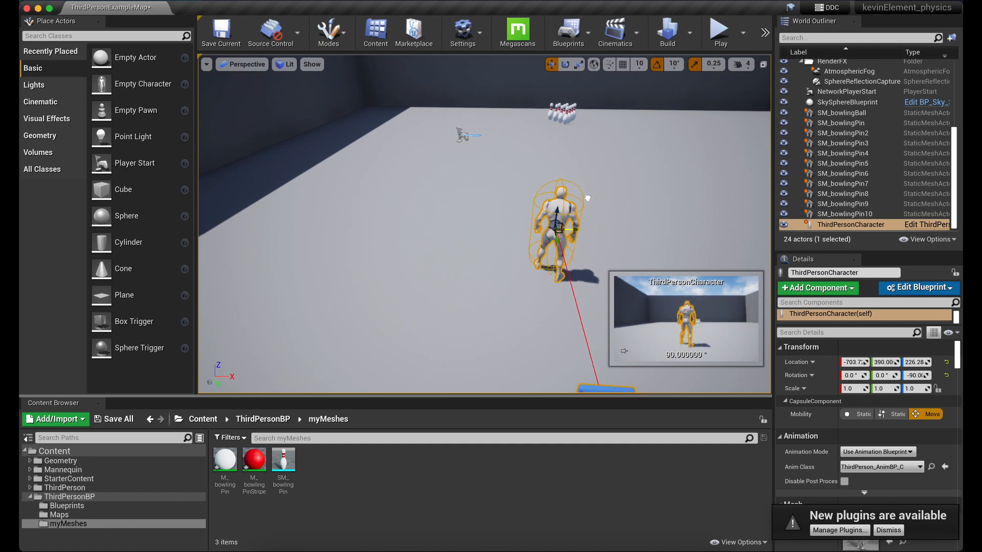
Step: Play the level, try out the character's movement and view toward the distant pins, and stop the play session
click(718, 32)
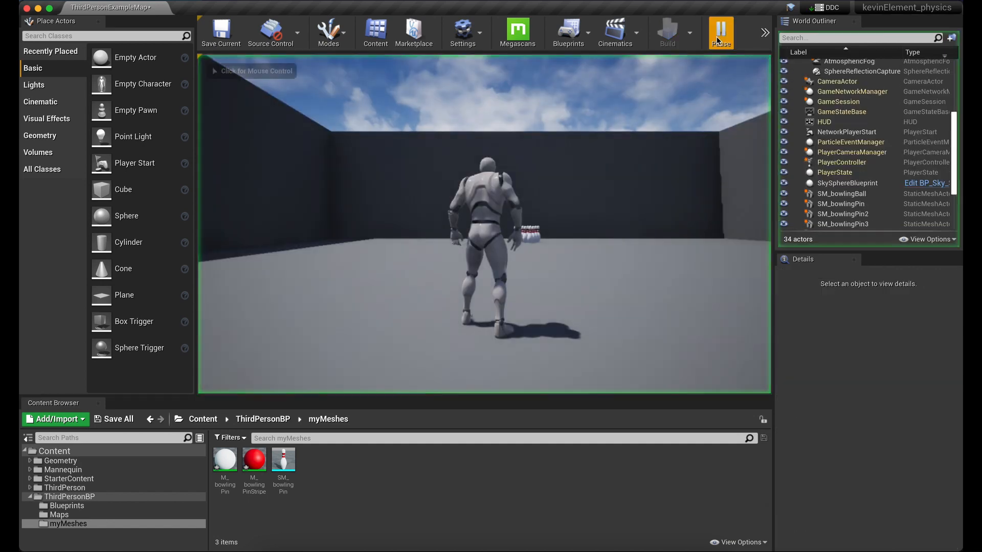
click(520, 251)
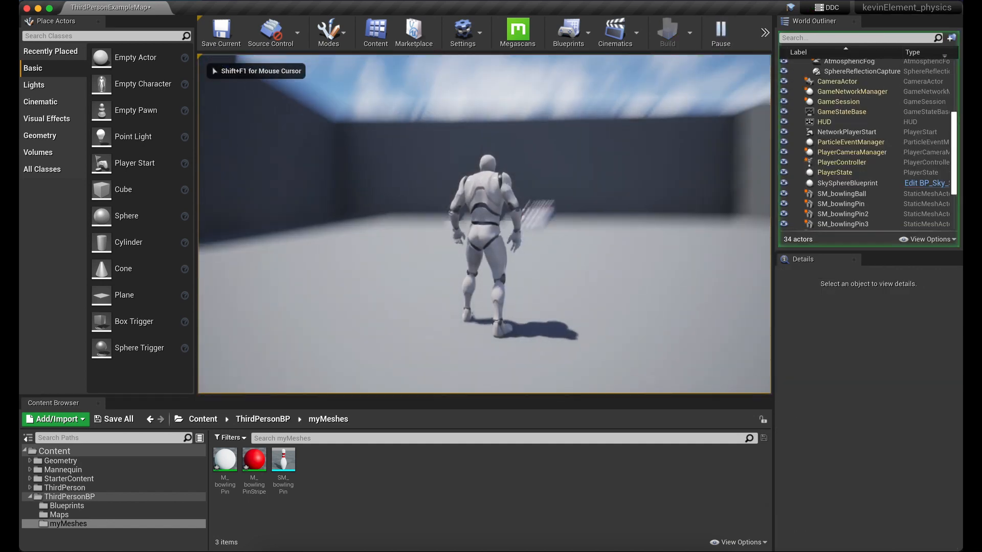
key(w)
key(s)
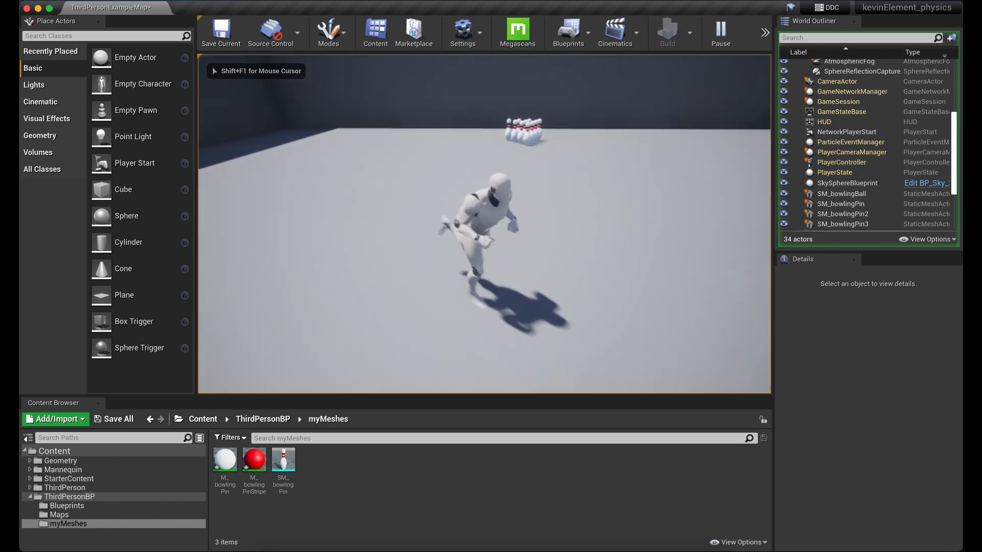
key(a)
key(w)
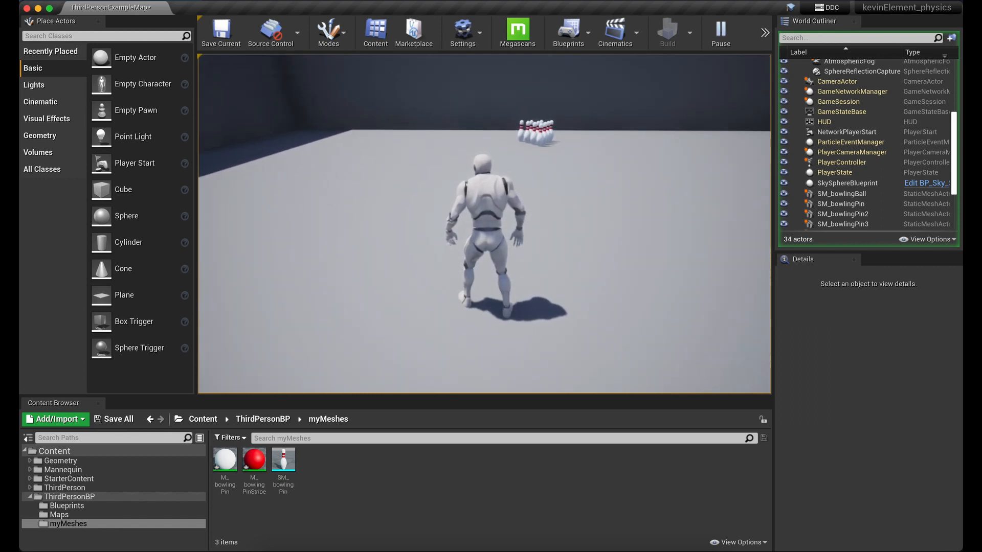
key(Escape)
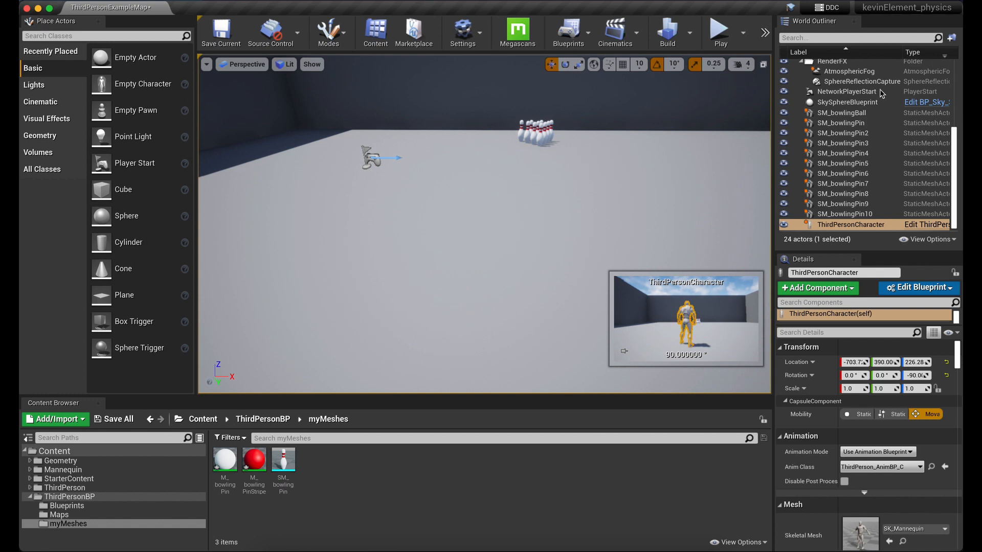
Step: Delete the SM_bowlingBall actor from the level
click(842, 112)
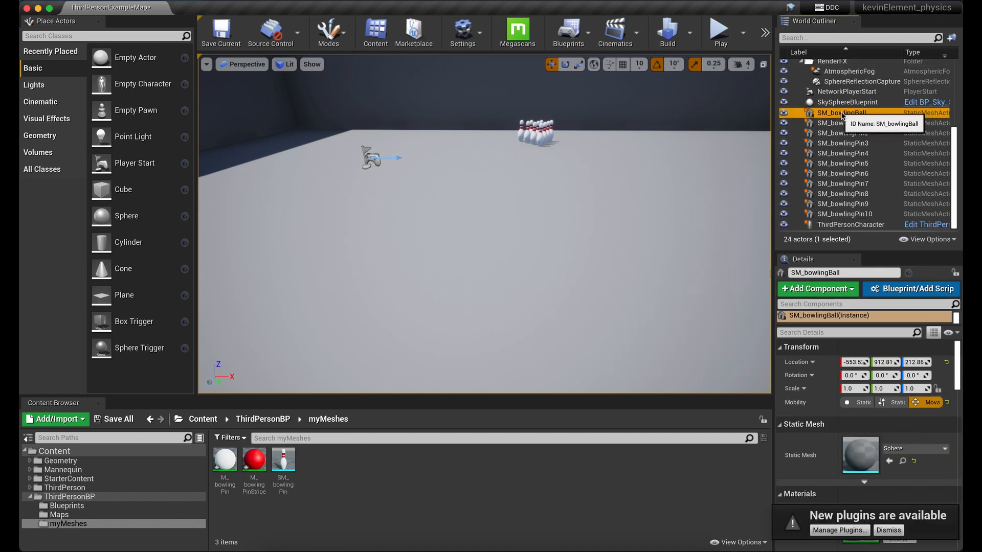
key(Delete)
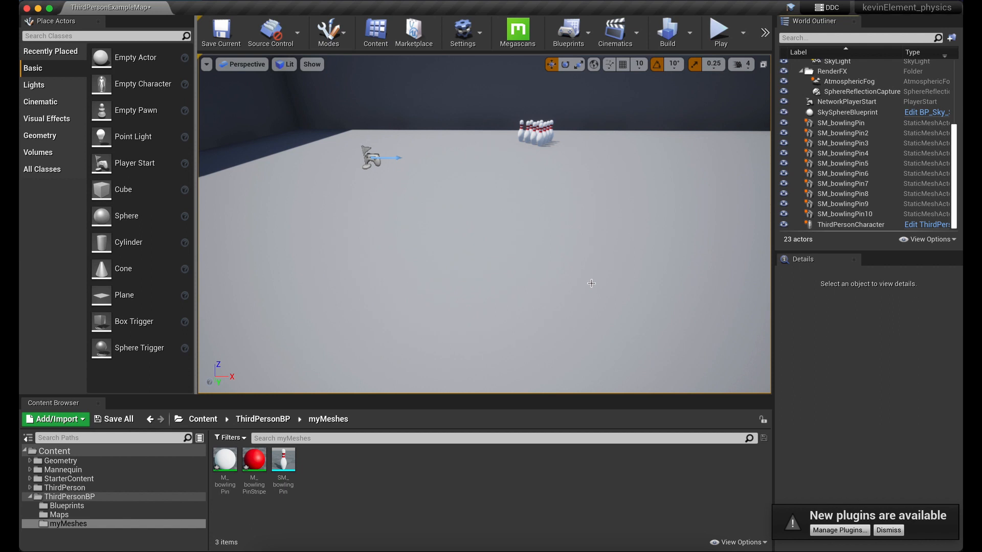
right_drag(549, 260, 585, 255)
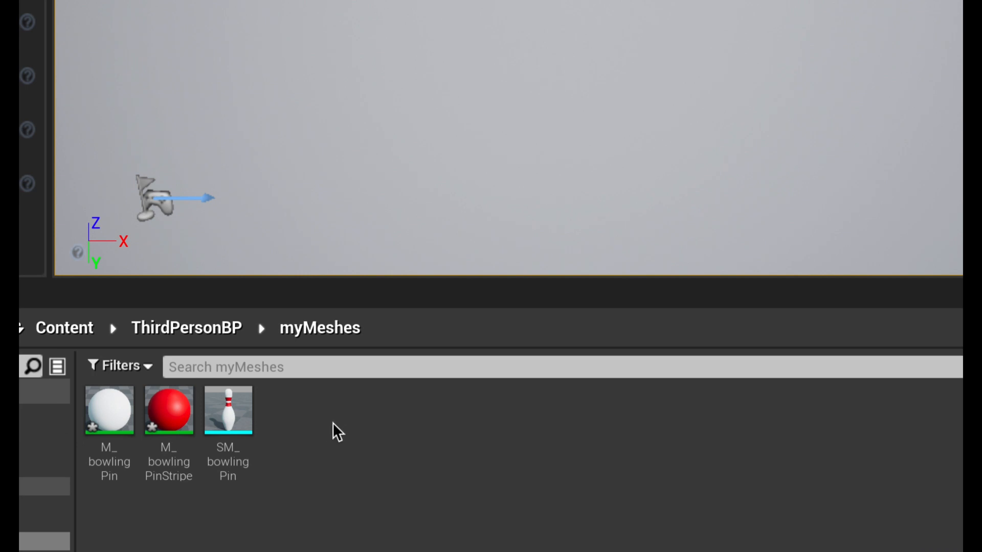
Step: Create a Blueprint Class with Actor as its parent in the myMeshes folder and name it BP_bowlingBall
right_click(333, 422)
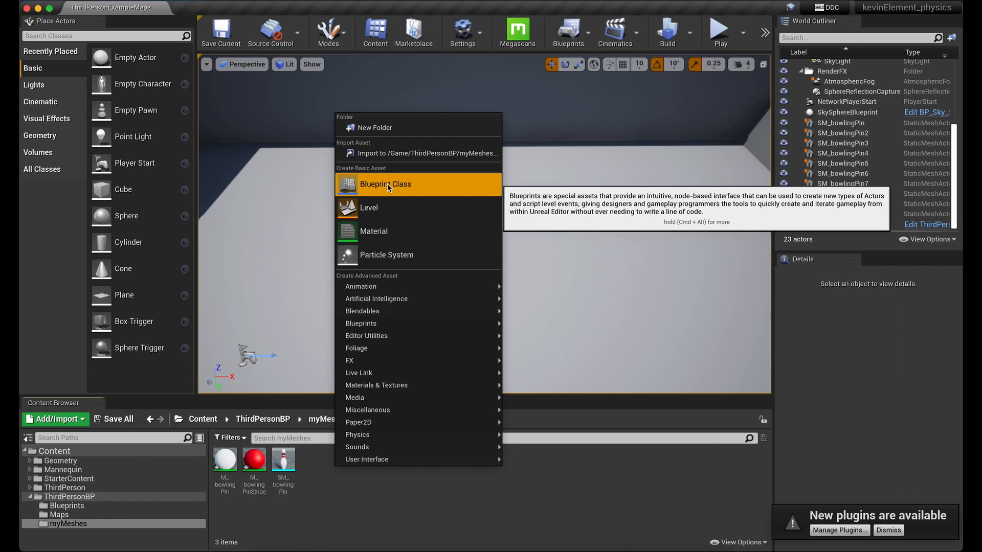
click(387, 185)
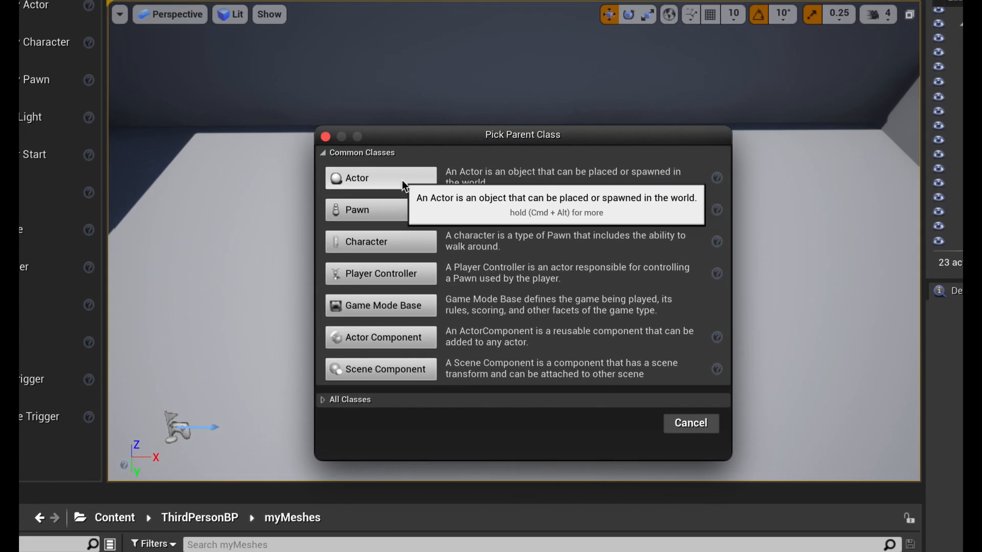
click(389, 180)
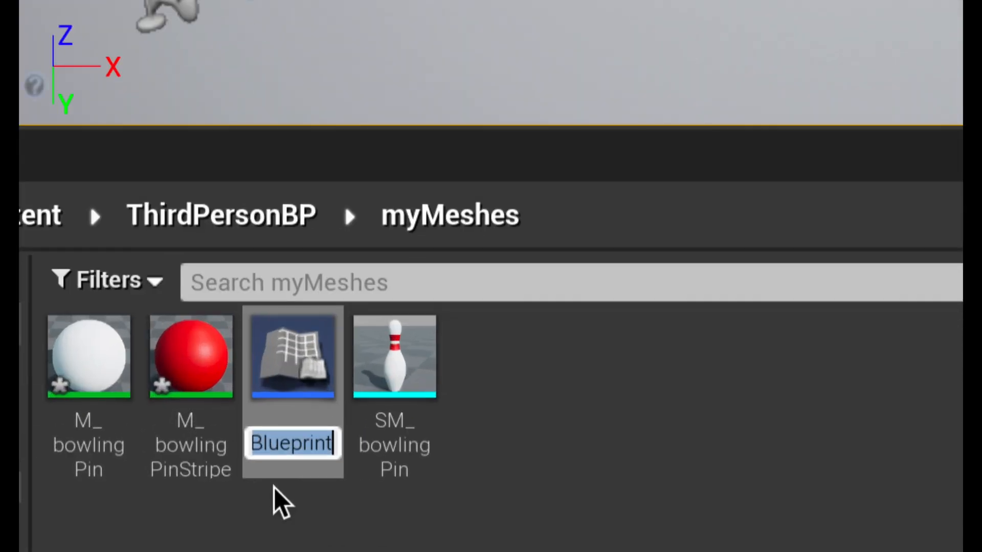
text(BP)
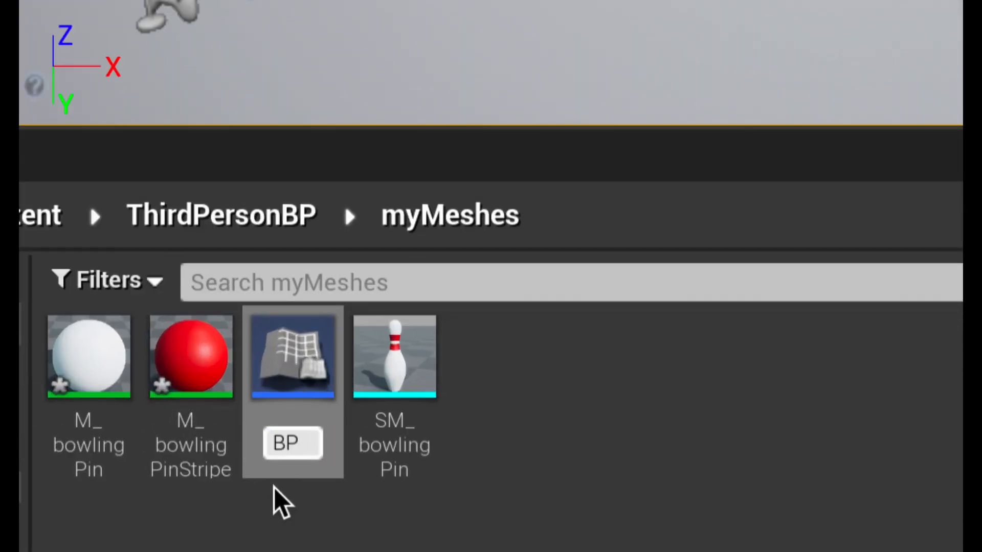
text(_bowl)
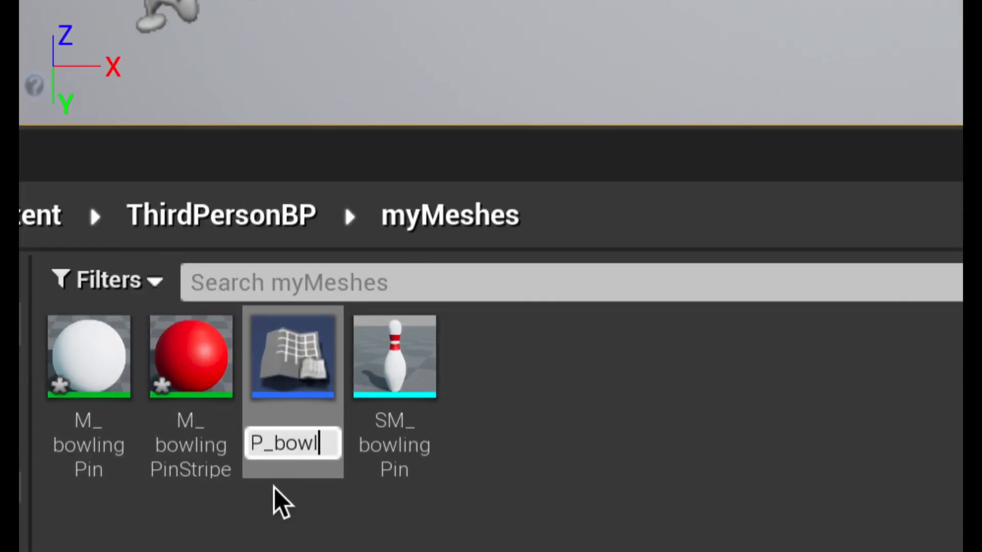
text(ingBall)
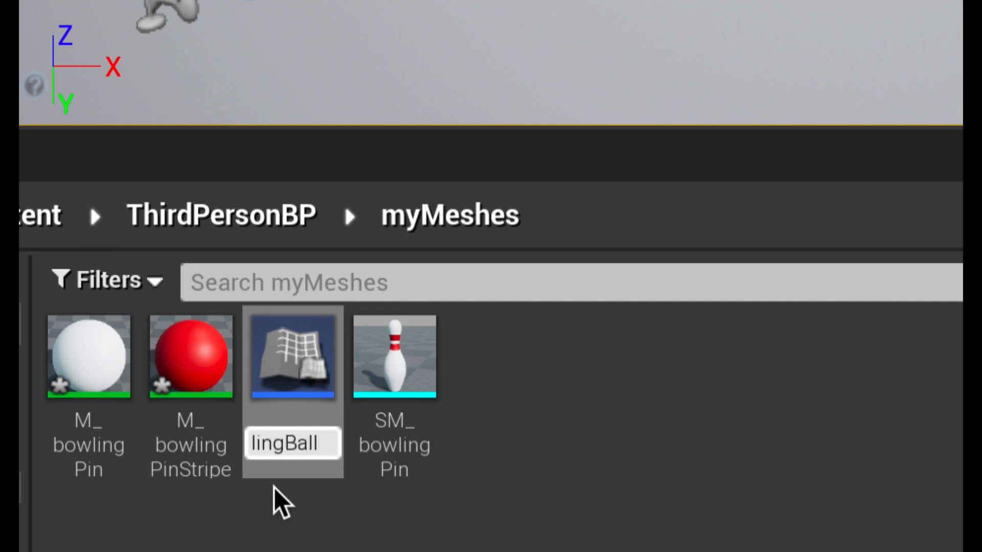
key(Return)
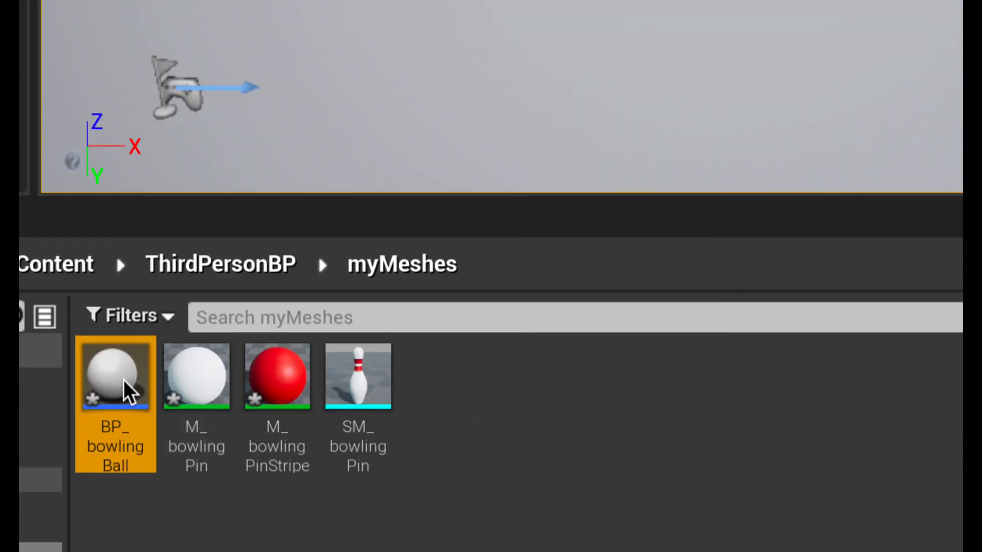
Step: Open BP_bowlingBall for editing, look over its Construction Script and Event Graph, and return to its viewport
double_click(121, 373)
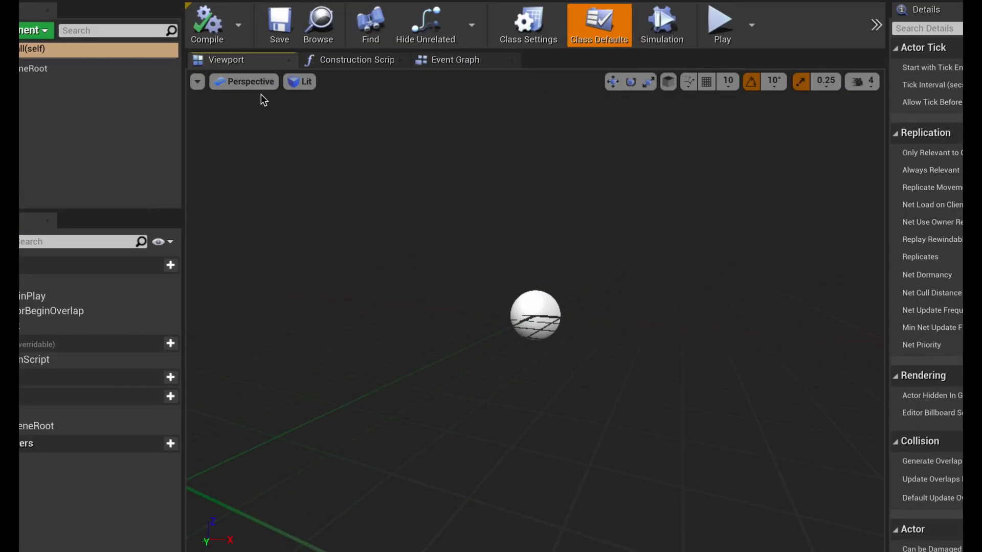
click(430, 44)
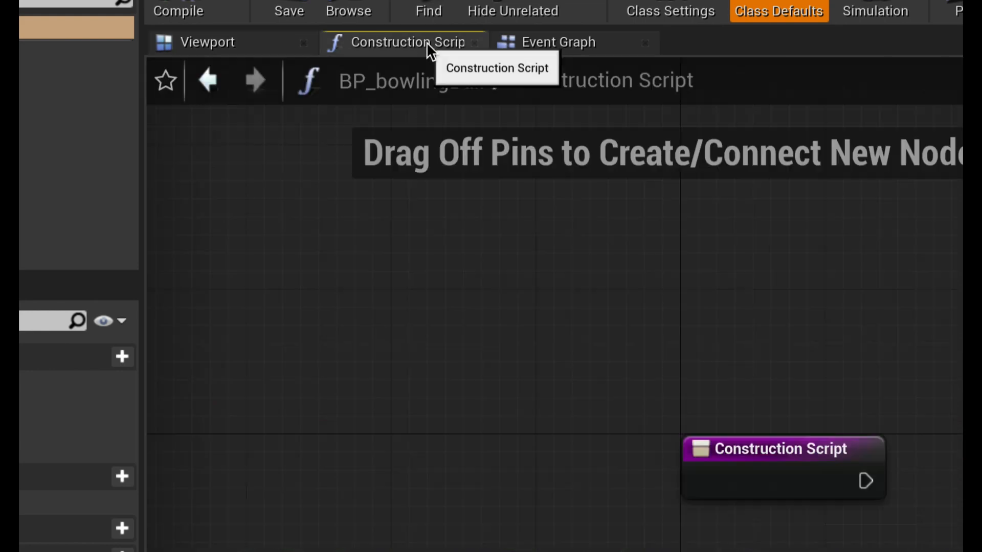
click(561, 41)
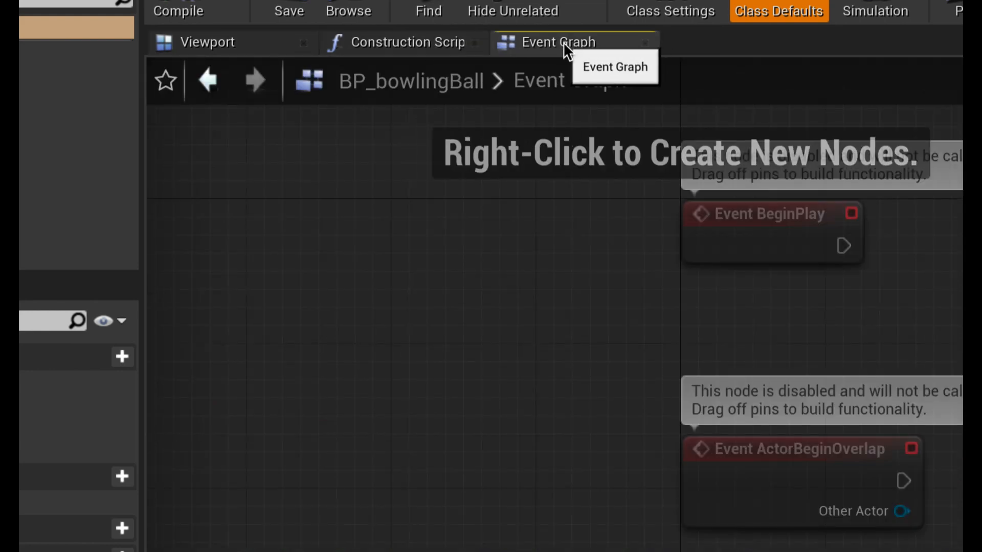
click(255, 46)
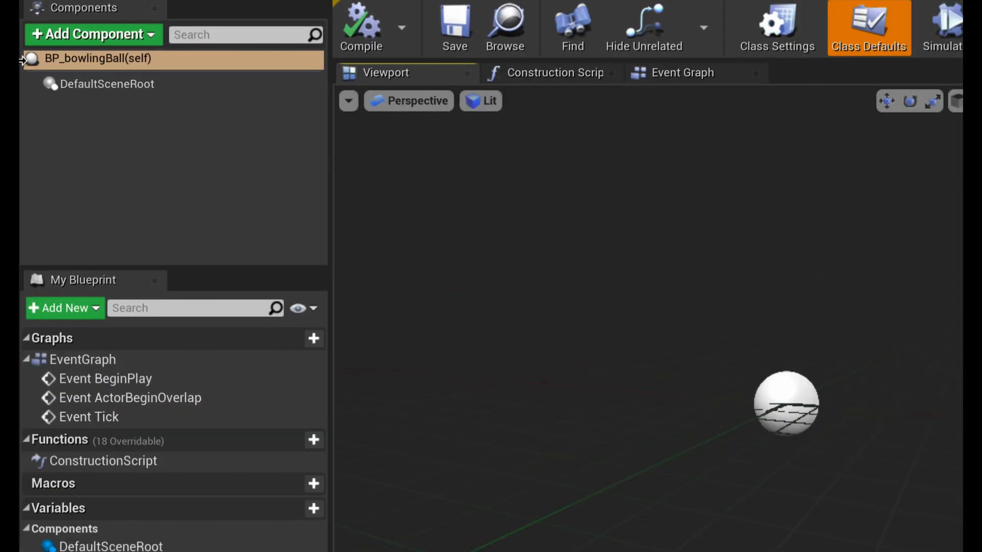
Step: Add a Sphere component to the Blueprint and name it bowlingBall
click(74, 33)
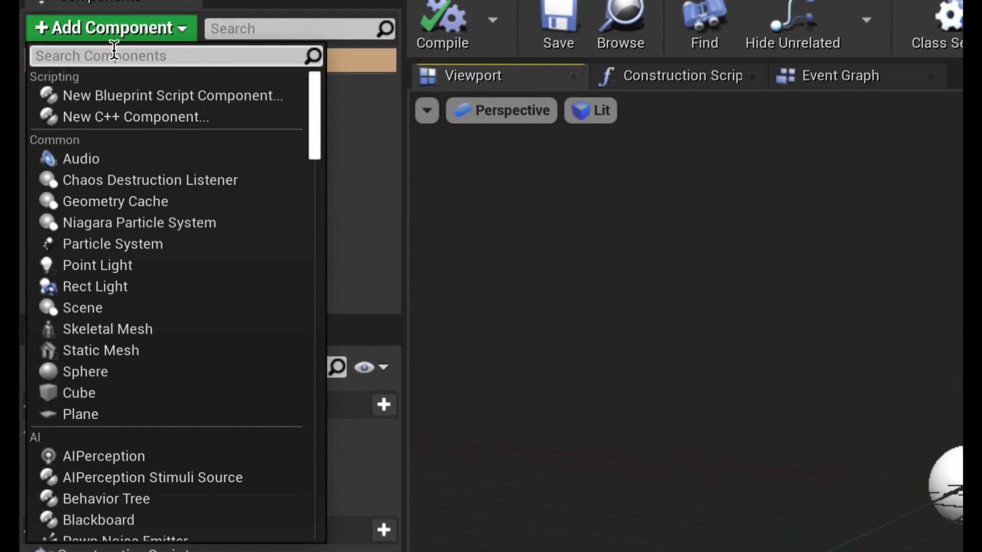
text(Sp)
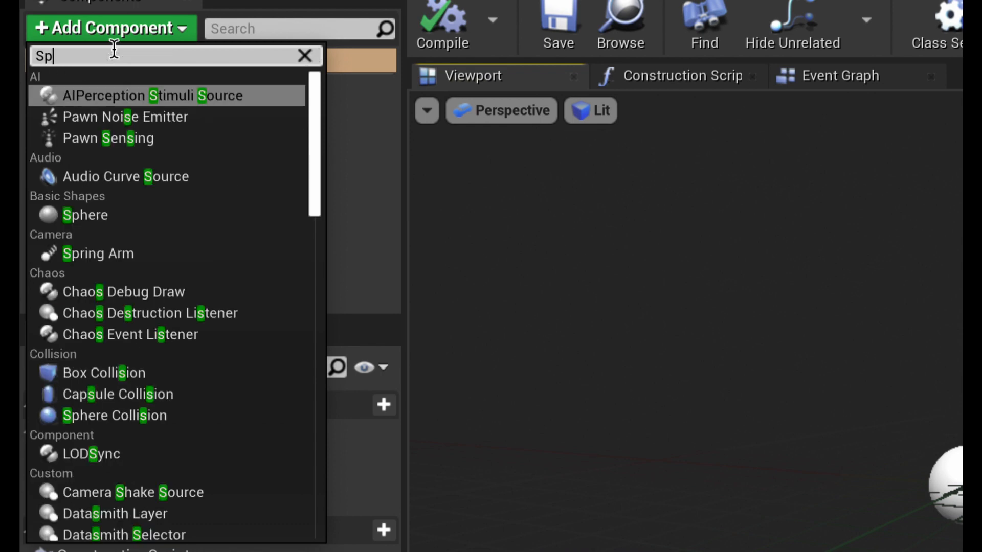
text(here)
key(Return)
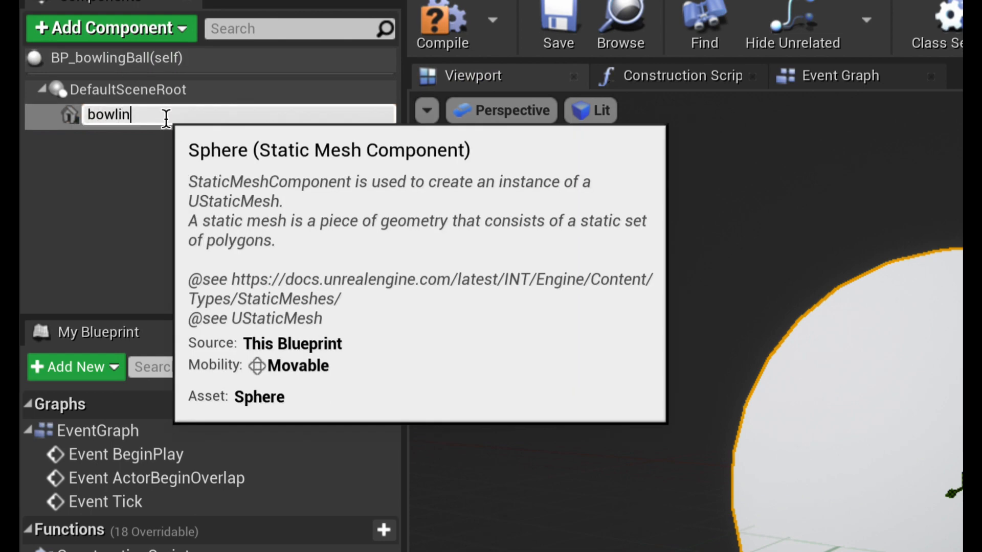
key(Return)
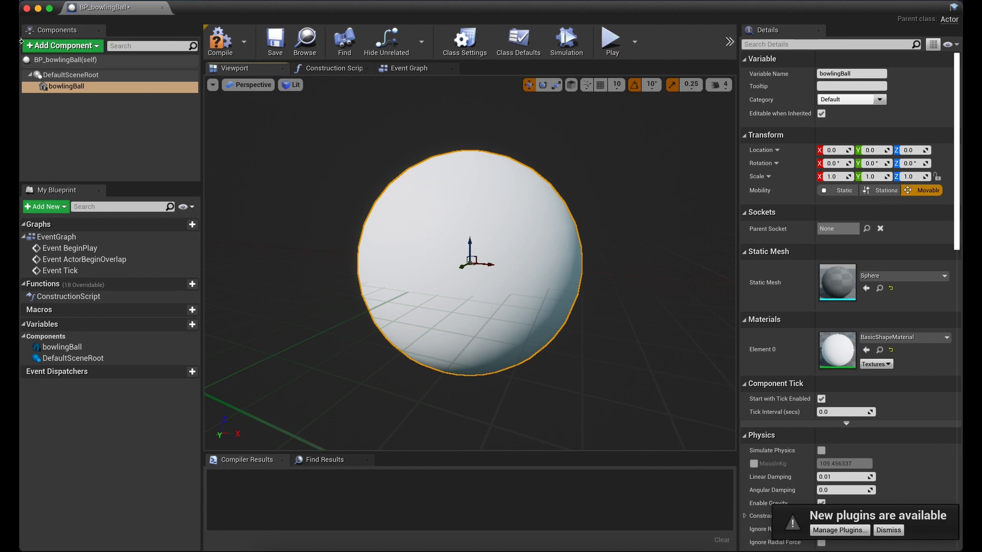
Step: Select the bowlingBall component and look over the static meshes available for it
click(66, 86)
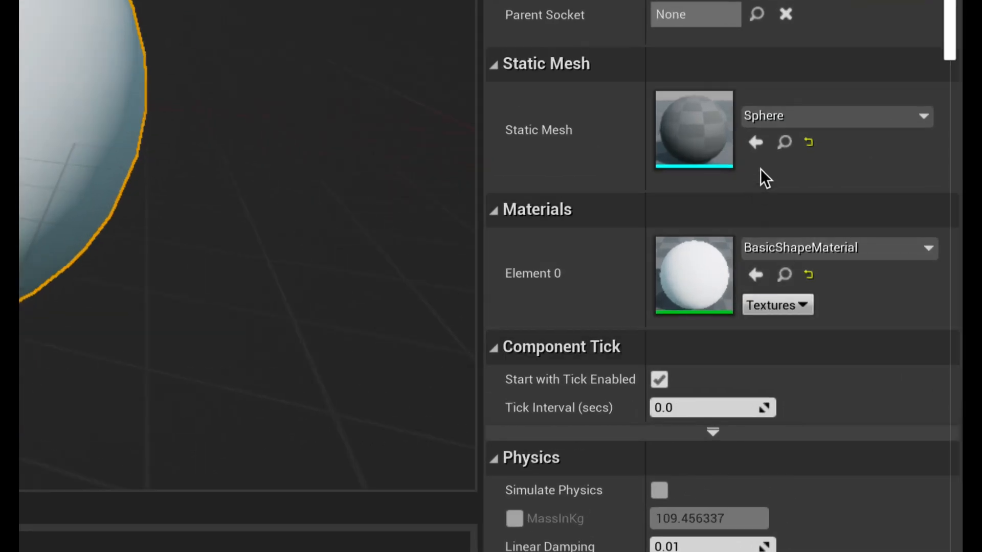
click(824, 120)
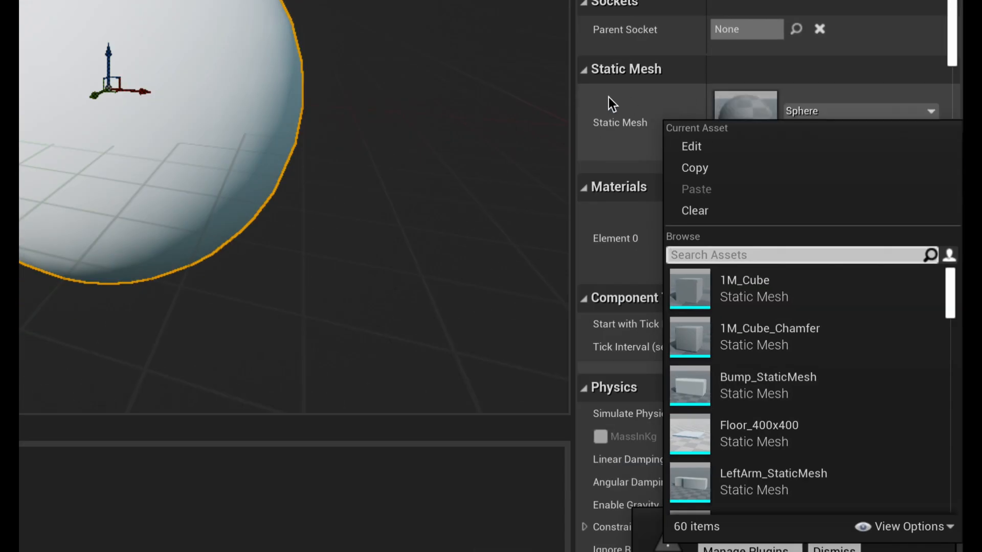
click(526, 105)
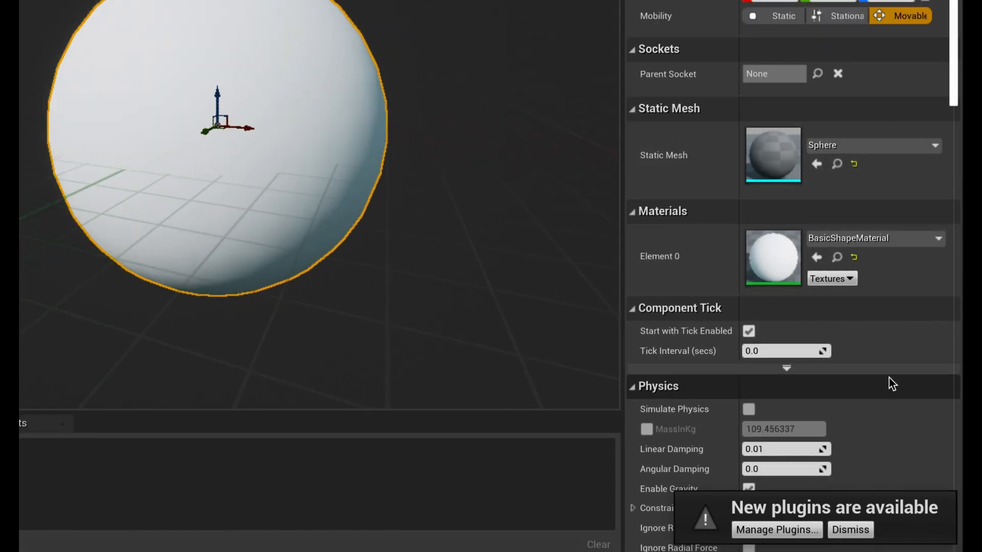
Step: Enable Simulate Physics on the bowlingBall component and override its mass to 10.0 kg
drag(954, 97, 958, 175)
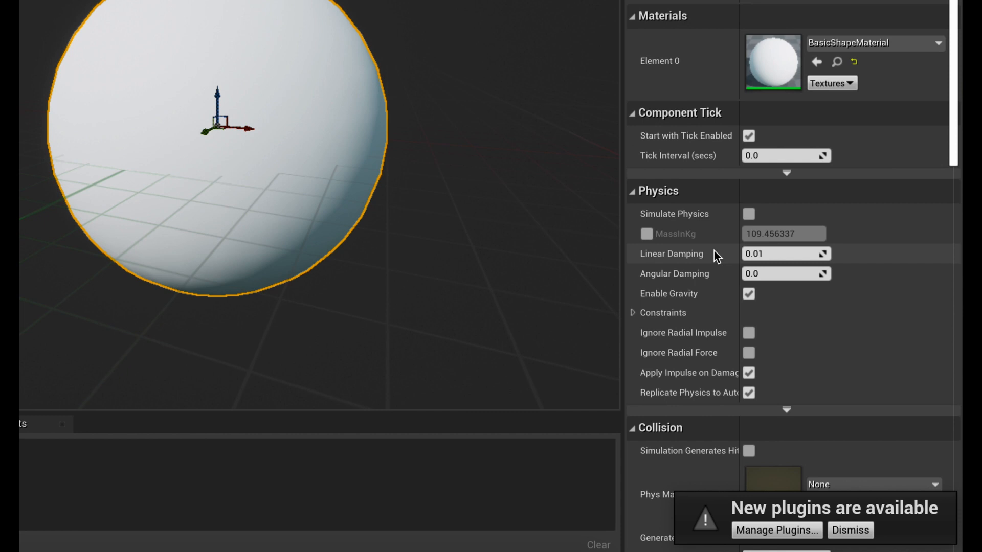
click(753, 213)
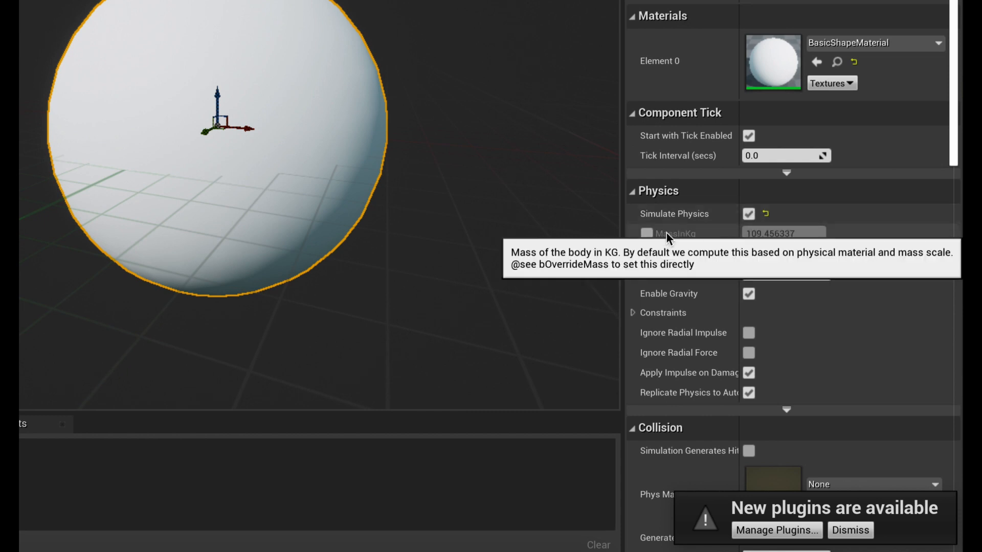
click(646, 234)
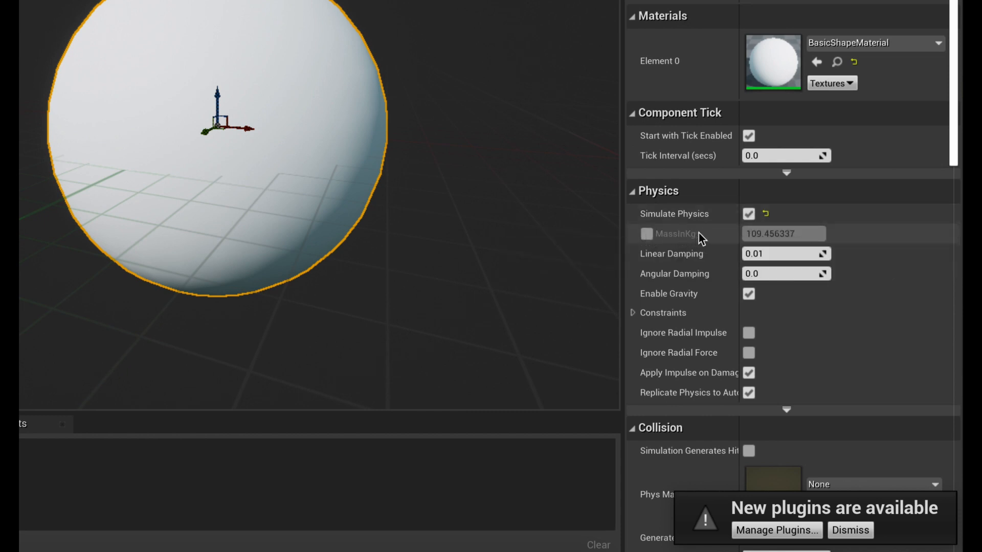
click(762, 234)
text(1000)
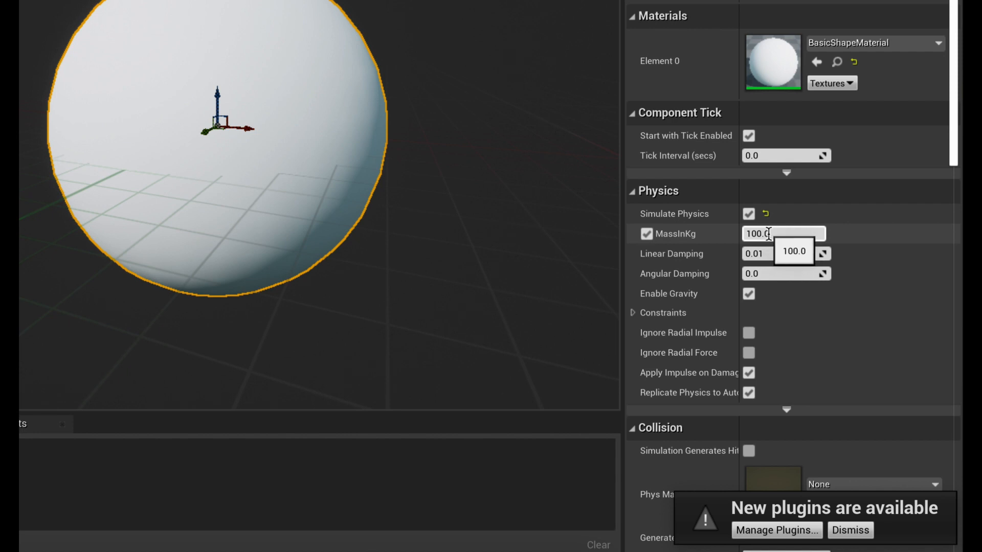
key(ctrl+a)
text(10.0)
key(Return)
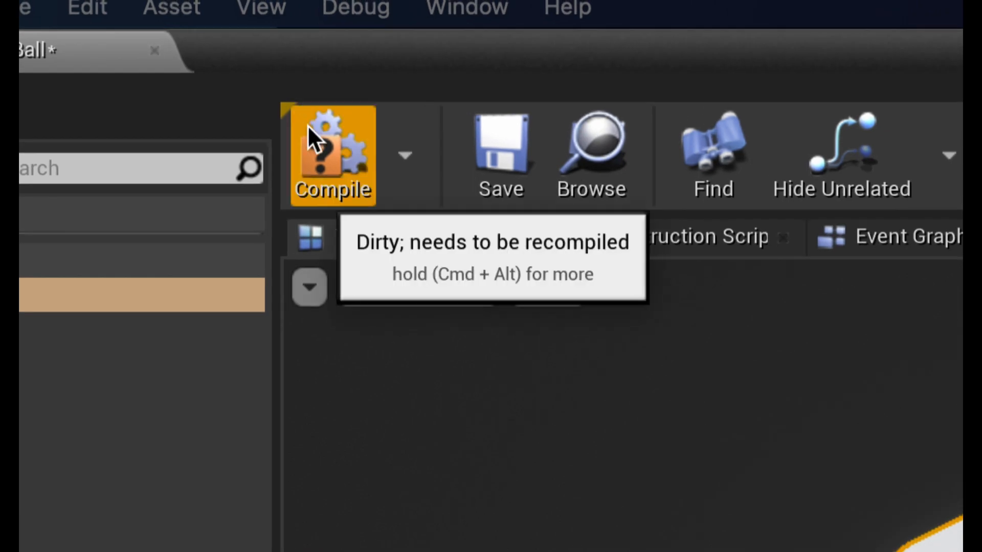
Step: Compile and save the BP_bowlingBall Blueprint and close its editor
click(216, 39)
click(515, 142)
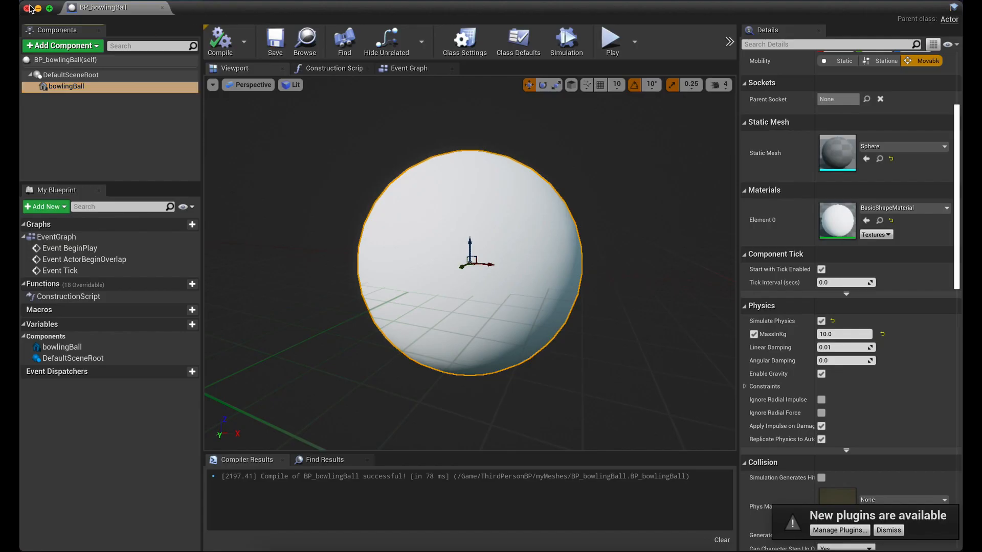
click(26, 7)
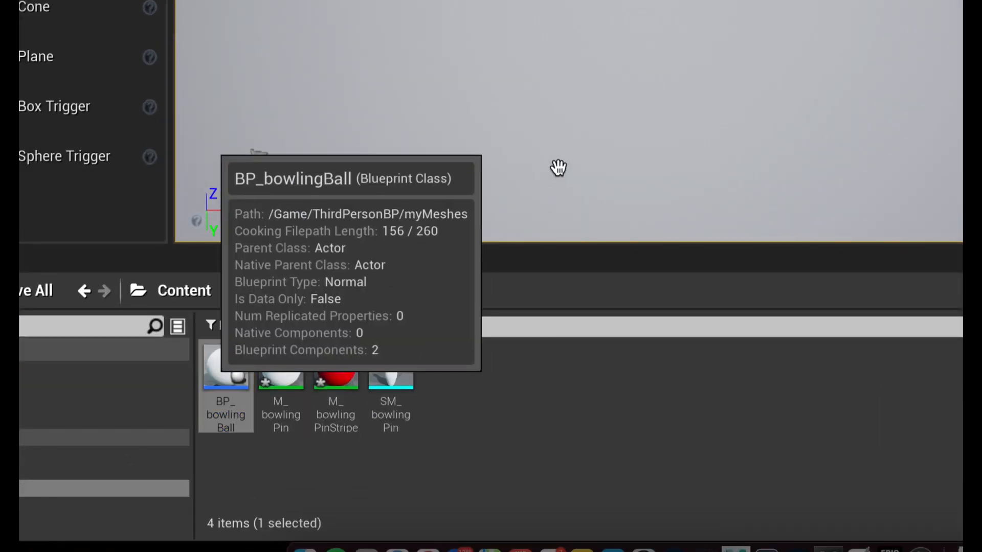
Step: Place BP_bowlingBall in the level in front of the pins and raise it above the floor
drag(557, 167, 657, 91)
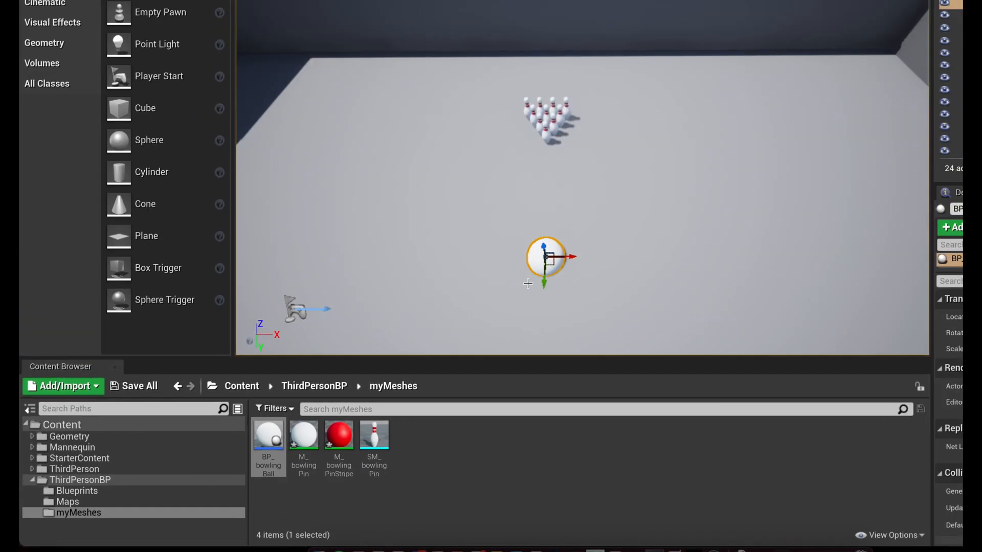
drag(543, 247, 527, 172)
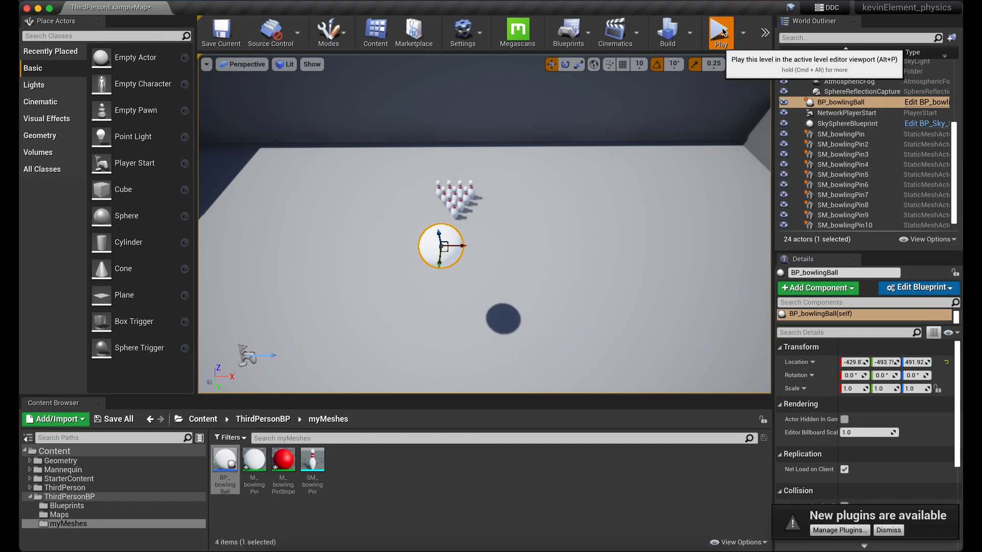
Step: Play the level, run the character into the ball to test its physics, and end the play session
click(718, 31)
click(672, 154)
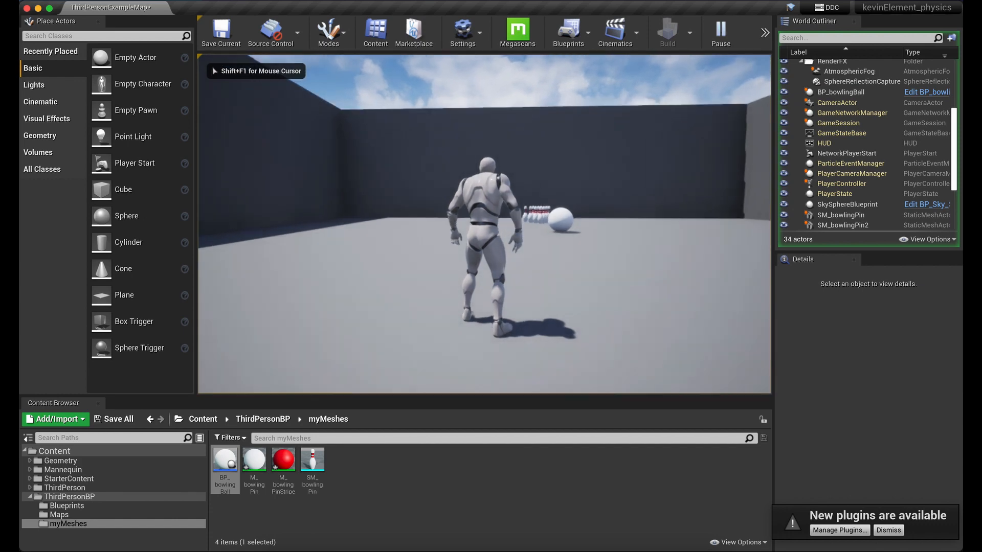
key(w)
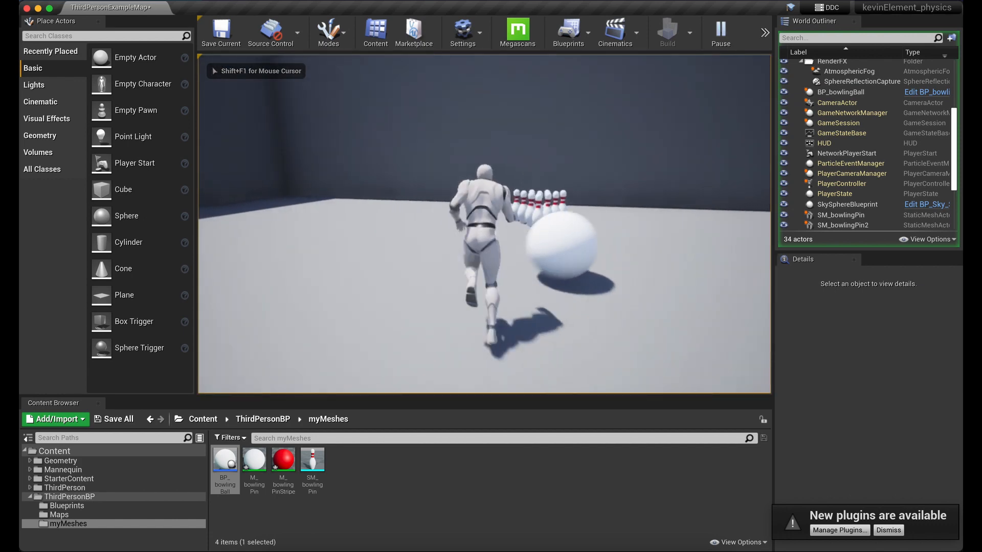
key(d)
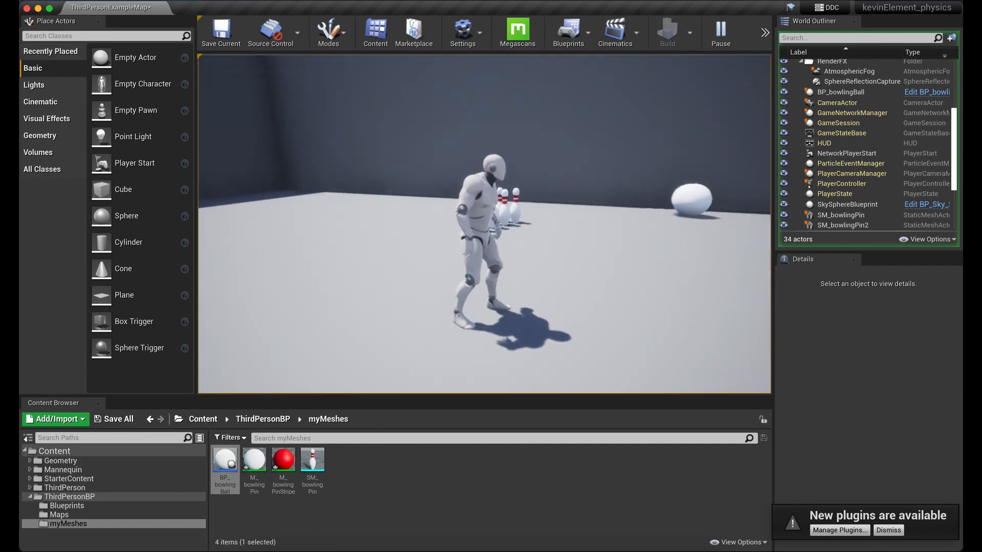
key(a)
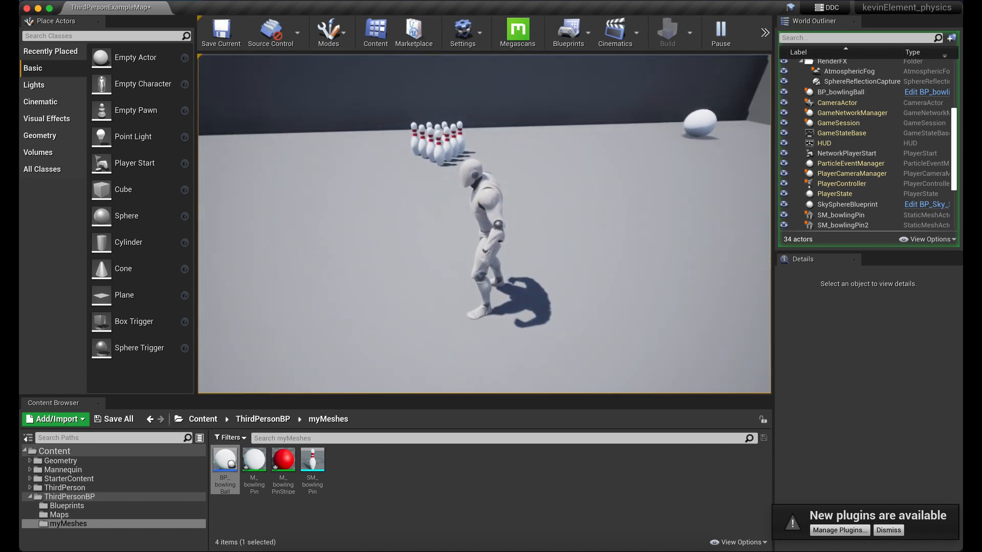
key(Escape)
key(Escape)
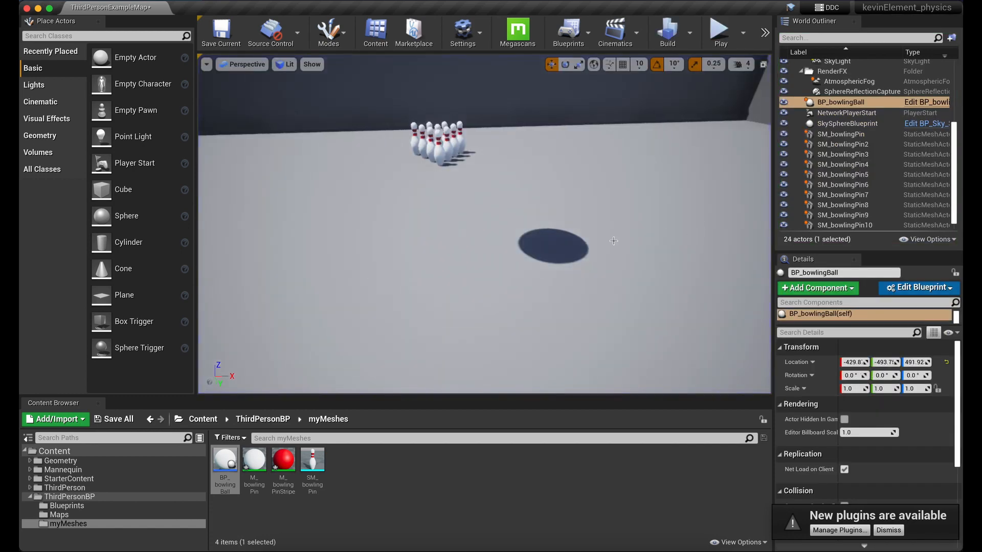
Step: Reopen BP_bowlingBall for editing and look through its viewport, Construction Script and Event Graph
click(228, 461)
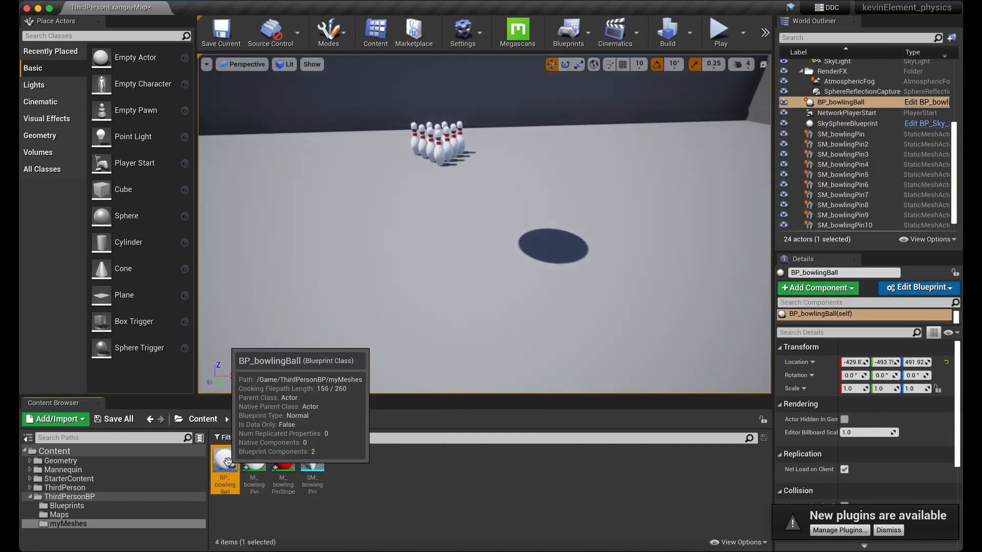
double_click(227, 461)
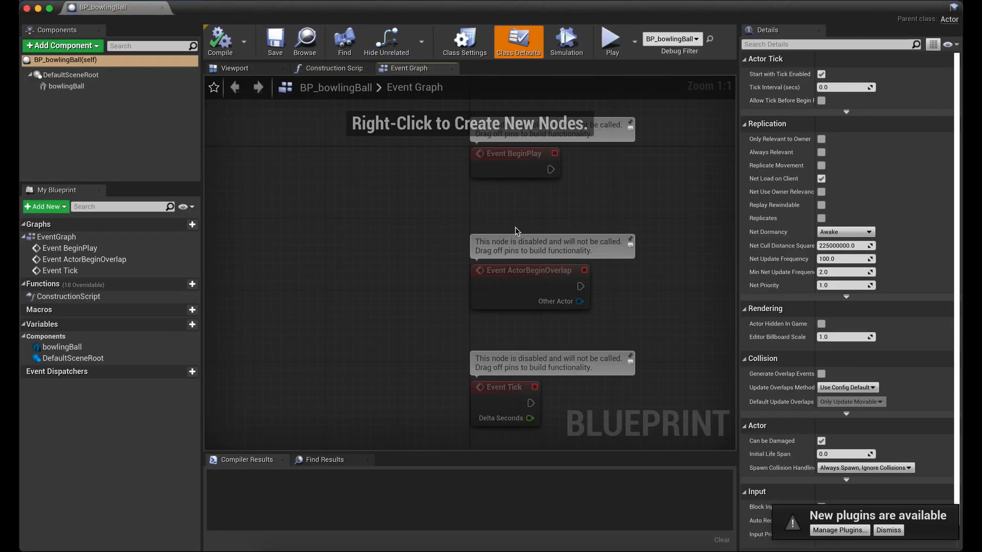
right_drag(632, 202, 472, 223)
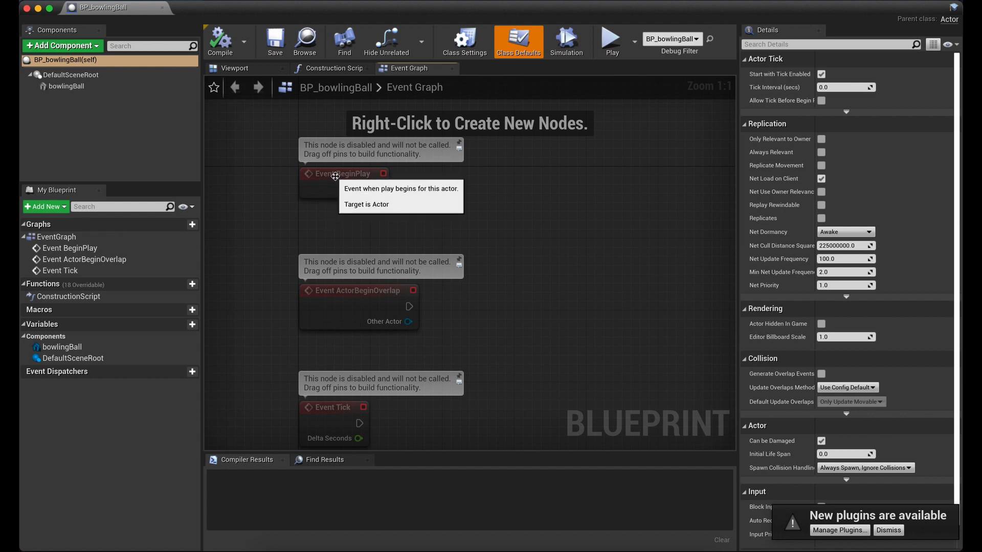
click(352, 175)
click(248, 70)
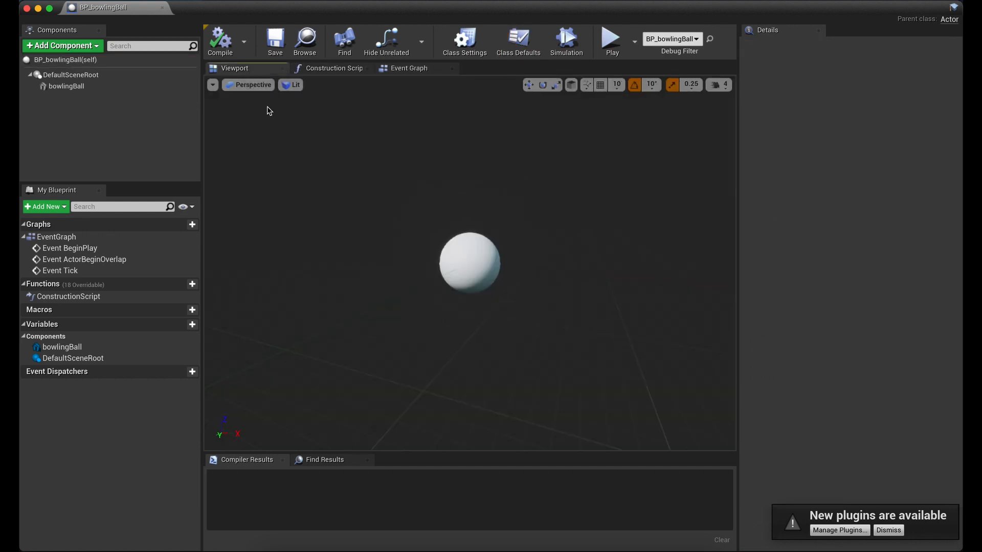
click(323, 71)
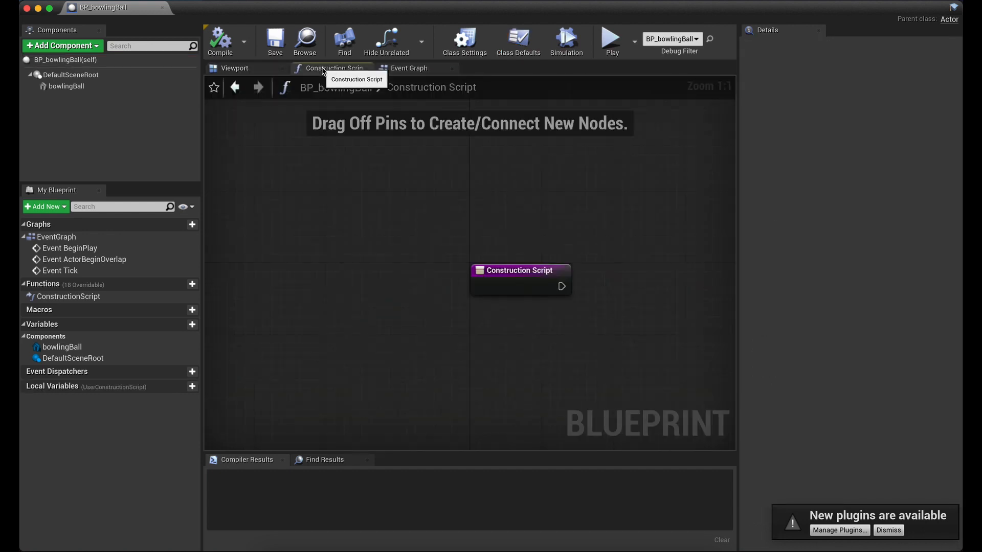
click(426, 70)
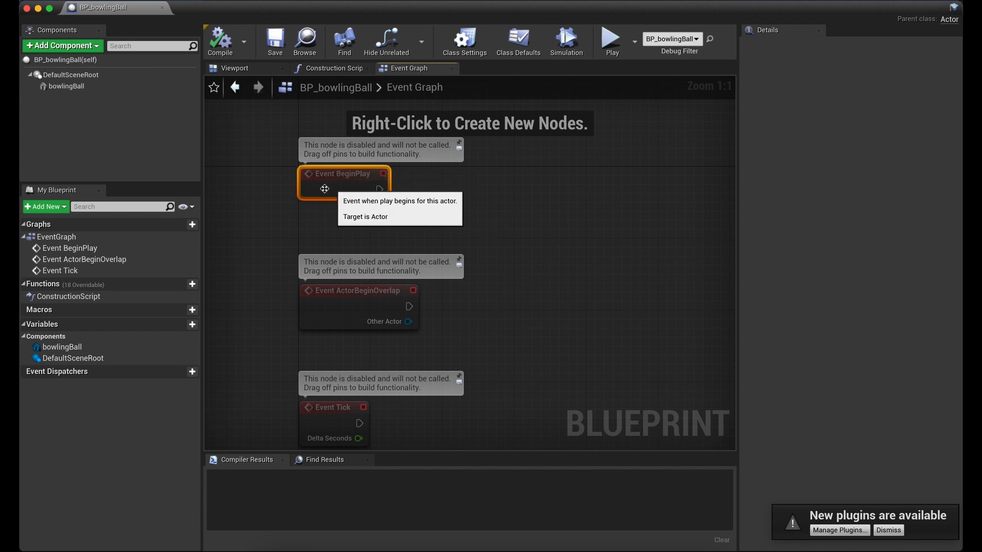
Step: Examine the Event BeginPlay, Event ActorBeginOverlap and Event Tick nodes in the Event Graph
click(339, 415)
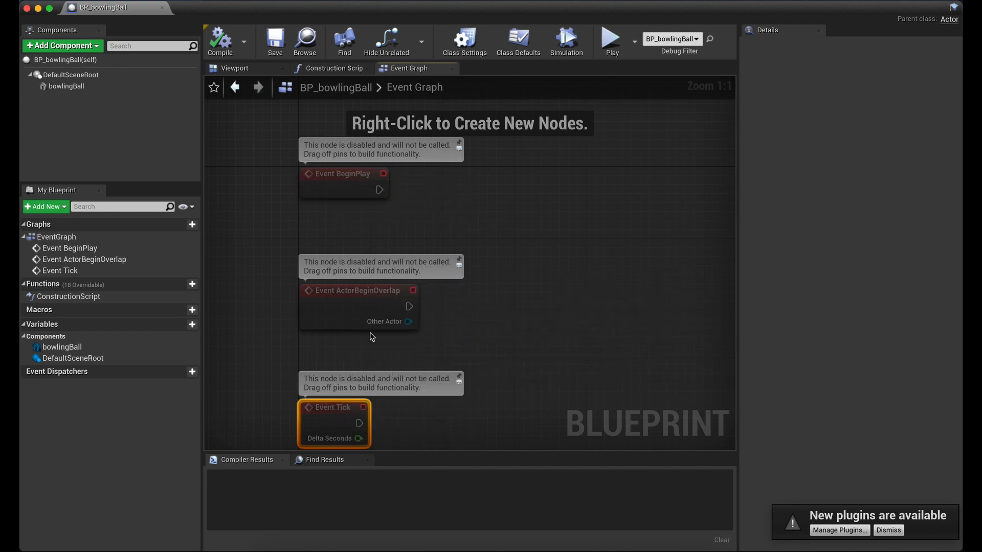
click(350, 308)
click(342, 180)
click(364, 305)
click(353, 186)
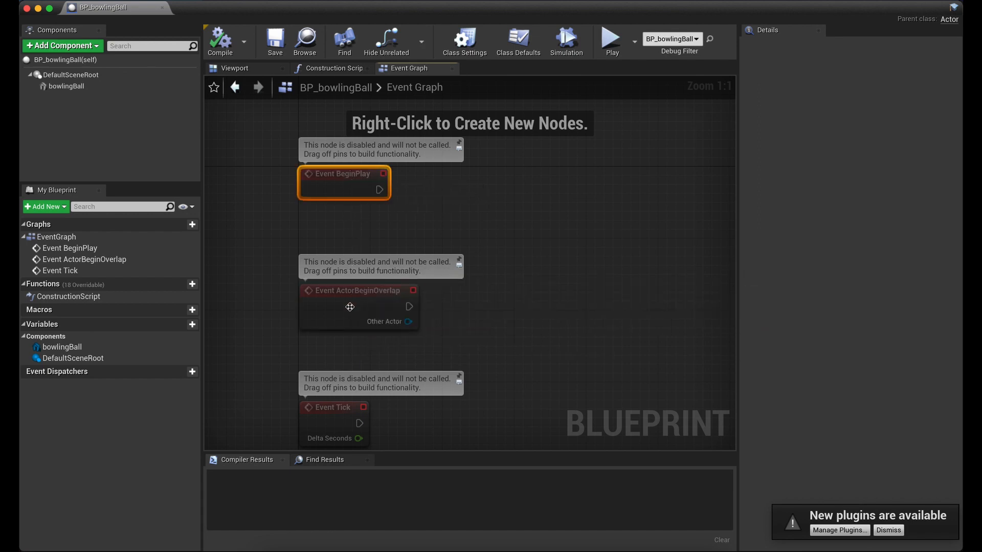
click(350, 308)
click(335, 398)
click(340, 309)
click(321, 434)
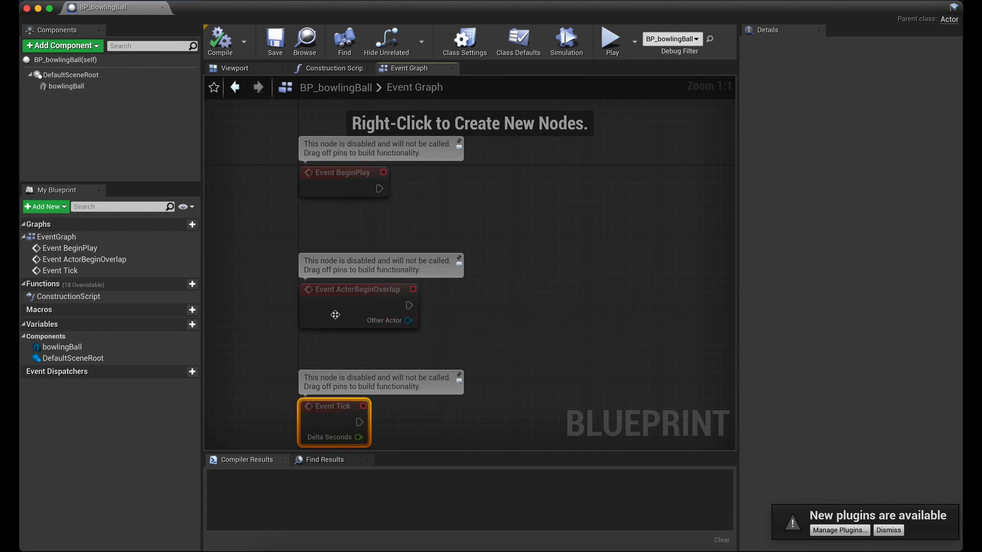
click(335, 315)
Step: Delete the Event Tick and Event ActorBeginOverlap nodes from the Event Graph
click(338, 409)
key(Delete)
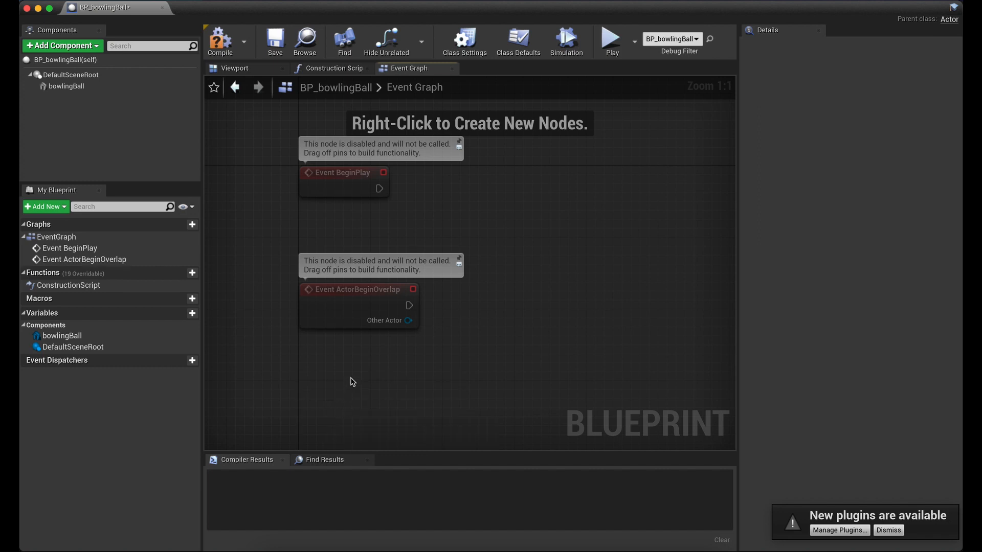
click(358, 302)
key(Delete)
Step: Start a new node from the execution output of Event BeginPlay and browse the categories of executable actions
click(348, 194)
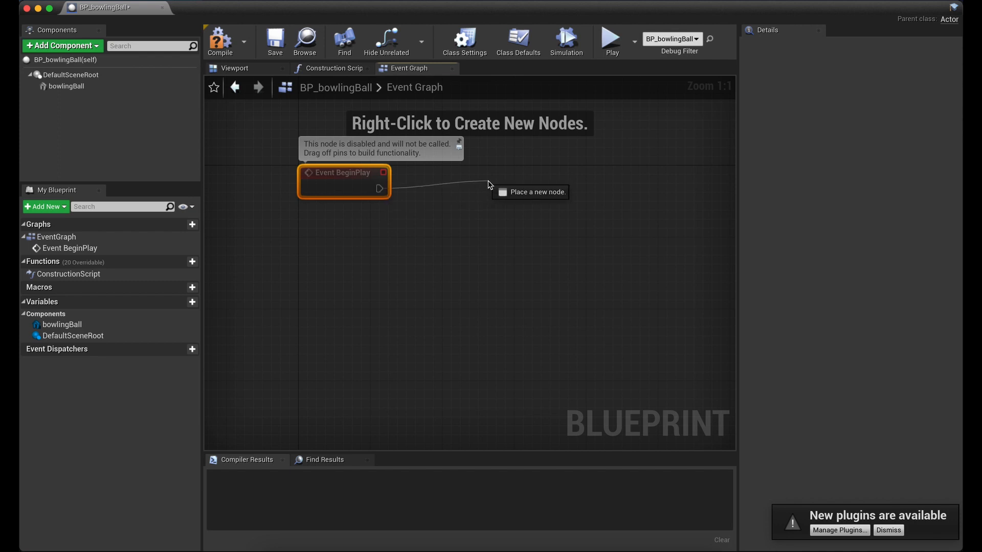
drag(495, 198, 495, 199)
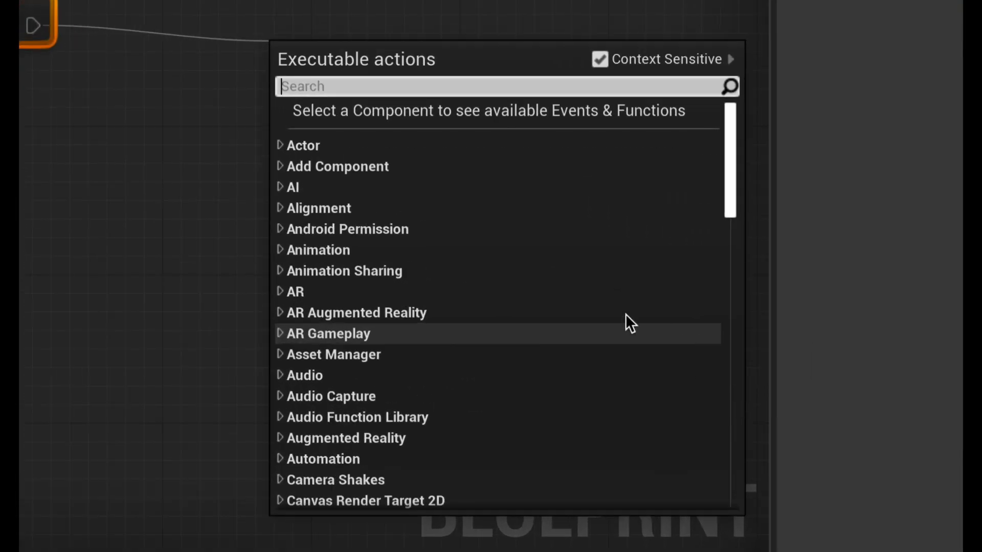
click(281, 270)
click(284, 269)
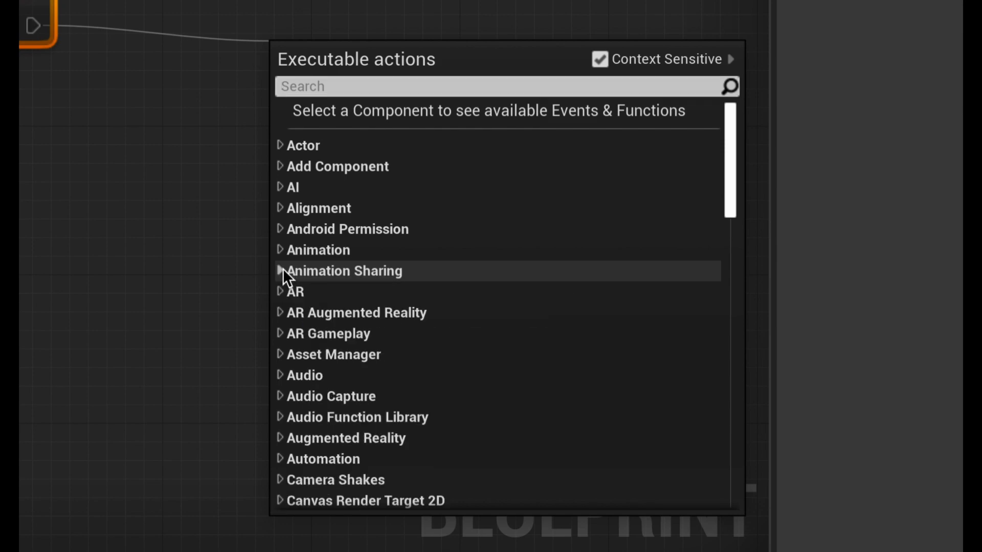
click(284, 249)
click(284, 249)
click(281, 230)
click(281, 230)
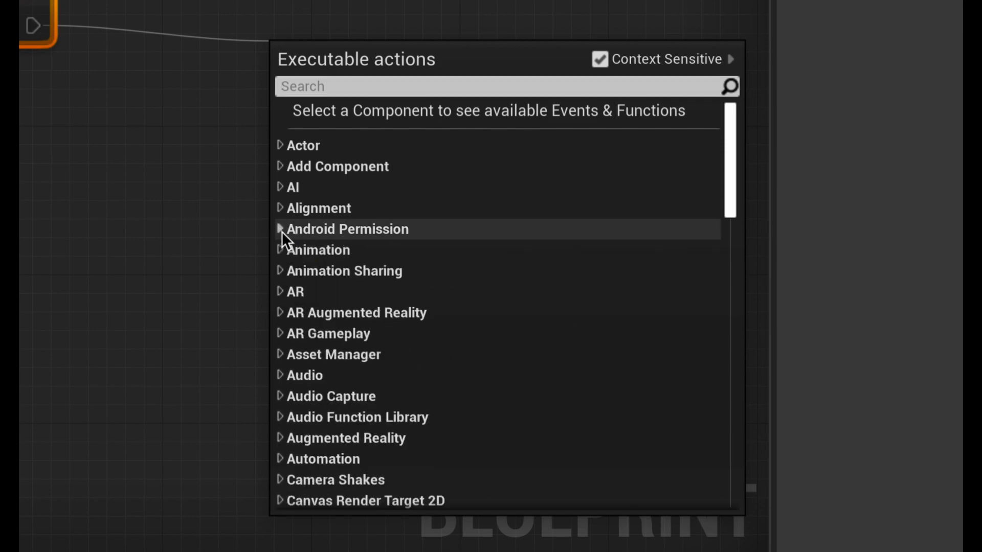
click(280, 208)
click(280, 207)
click(280, 187)
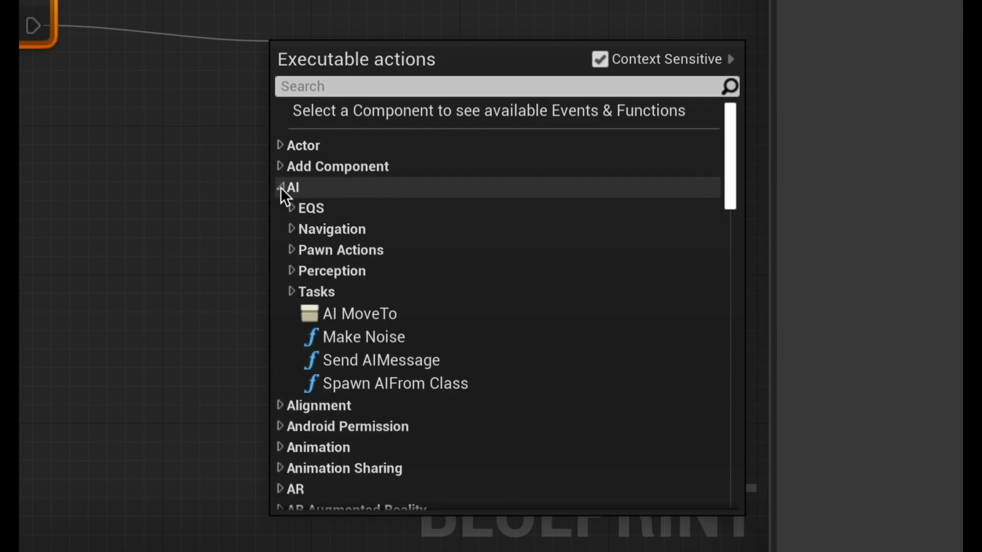
click(281, 187)
click(283, 166)
click(282, 164)
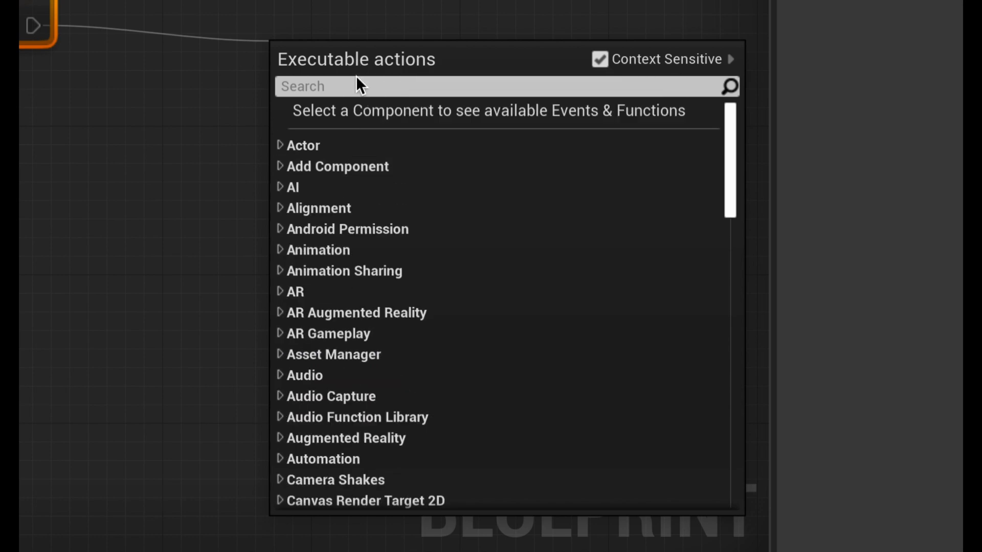
Step: Find Add Impulse (bowlingBall) in the executable actions and add it to the execution output of Event BeginPlay
click(357, 84)
text(add)
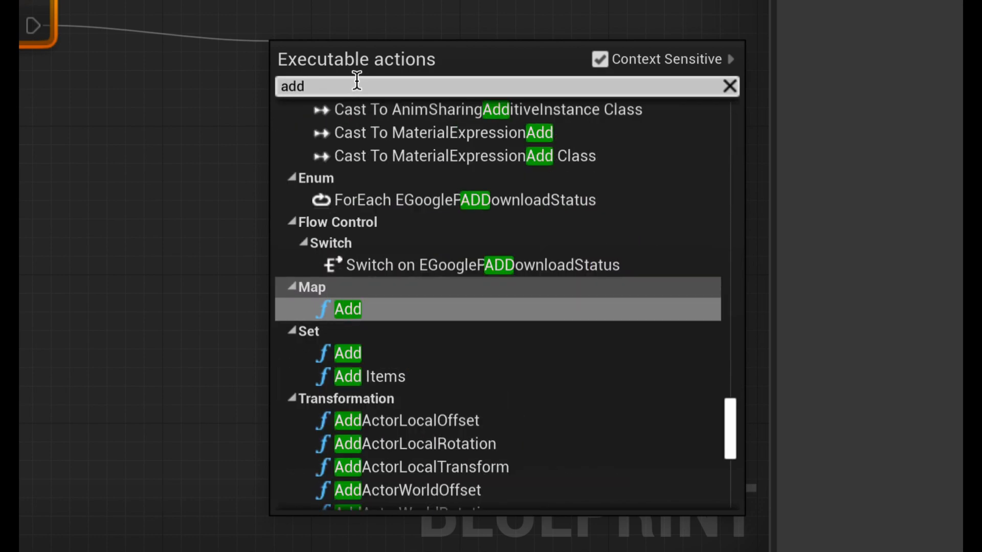
text( iom)
key(BackSpace)
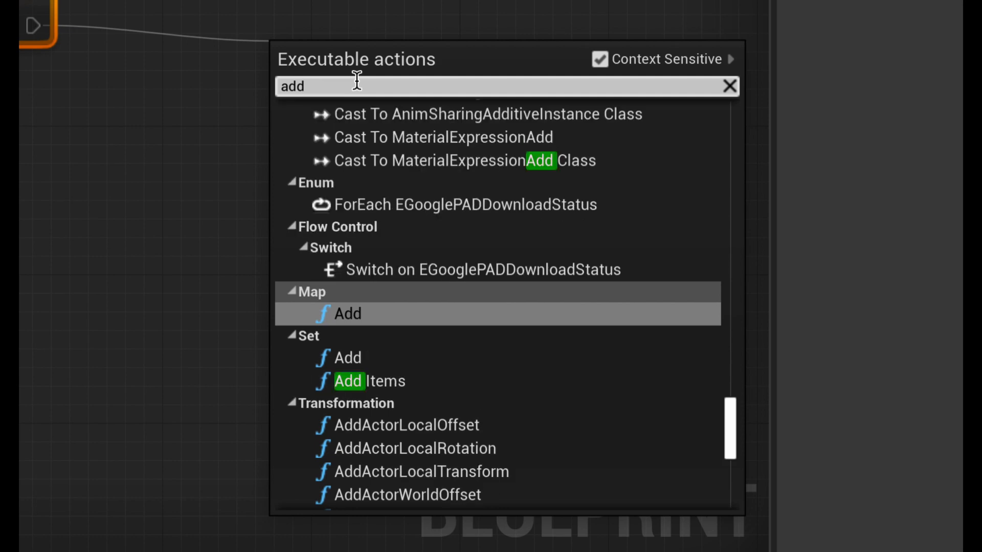
text(iomp)
key(BackSpace)
key(BackSpace)
key(BackSpace)
text(mpu)
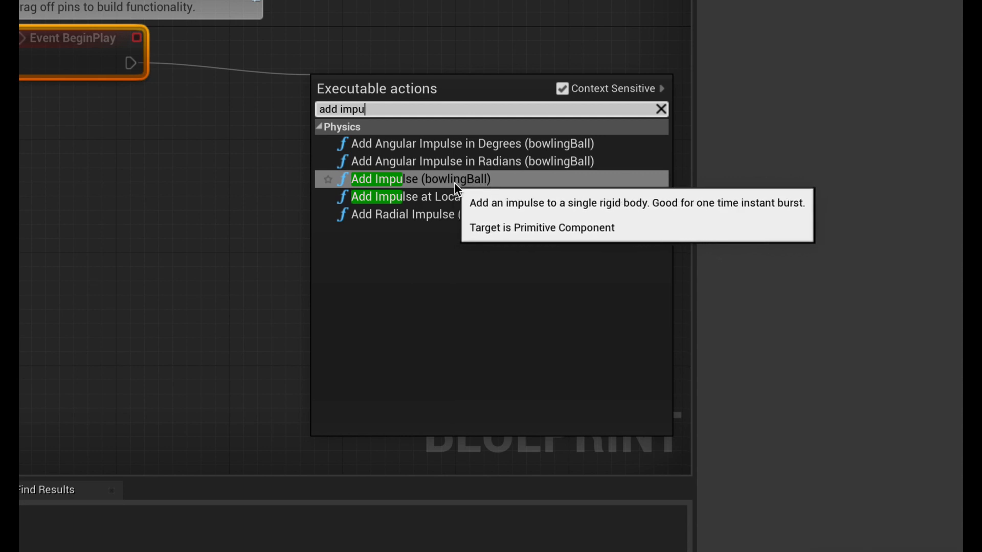
click(454, 182)
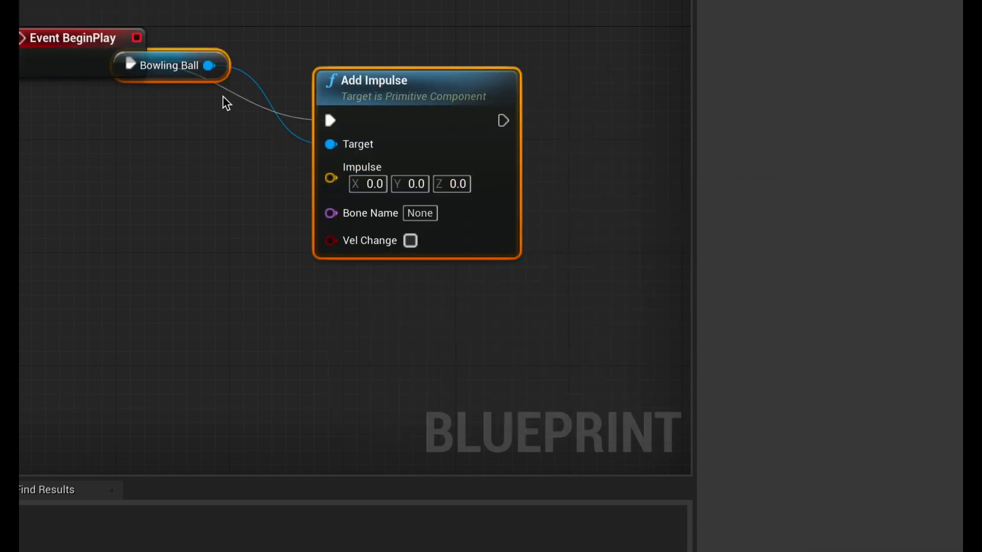
Step: Rearrange the graph so the Bowling Ball reference sits below Event BeginPlay and the Add Impulse node stands clear beside them
drag(208, 65, 268, 29)
click(344, 5)
drag(134, 84, 216, 246)
click(263, 174)
drag(242, 73, 115, 285)
drag(468, 153, 391, 78)
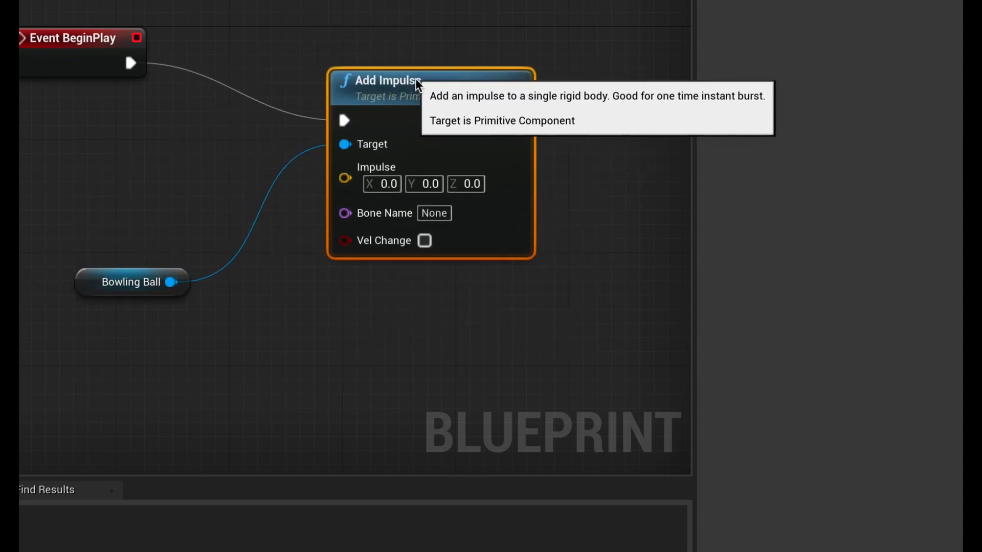
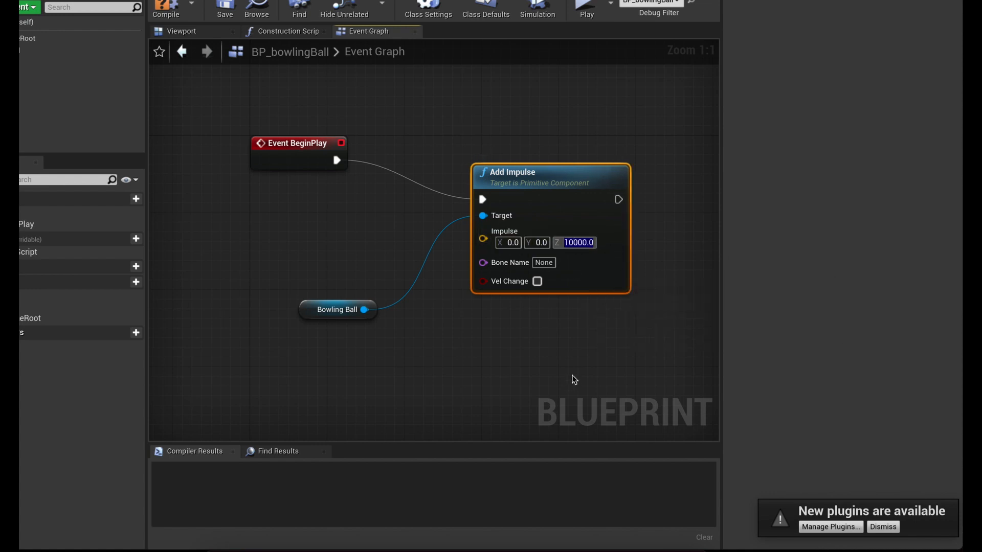
Step: Apply a Z impulse of 10000 on the Add Impulse node, compile the Blueprint and play-test the level
click(574, 362)
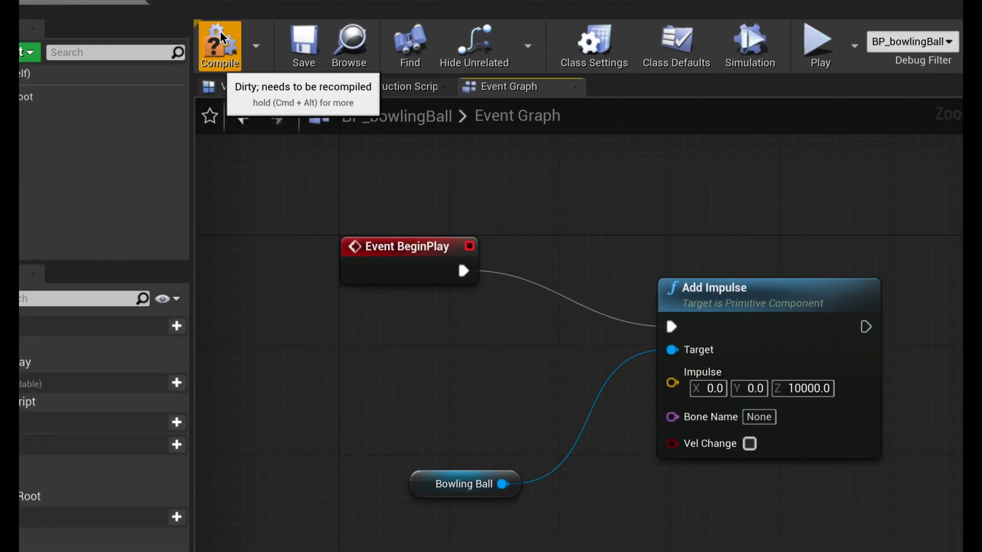
click(250, 42)
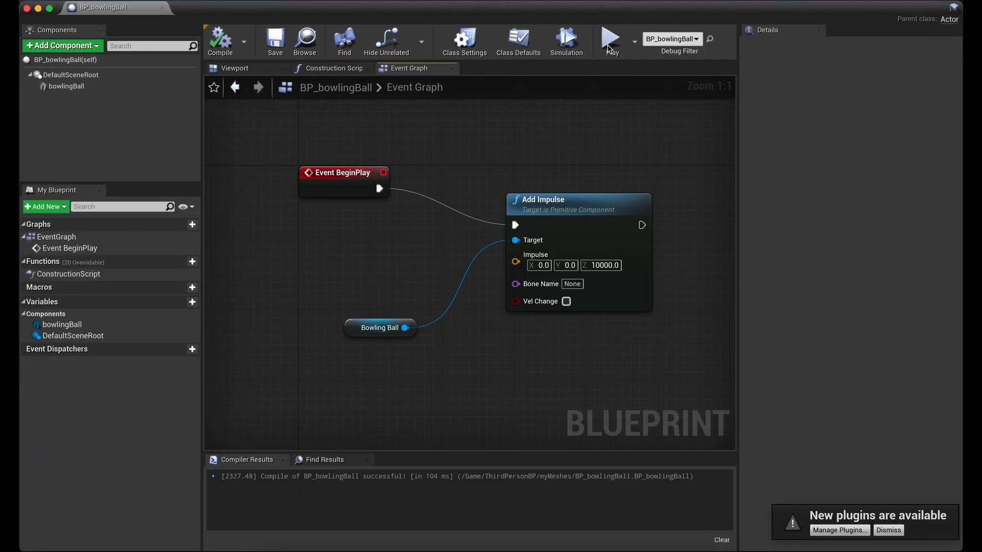
click(610, 40)
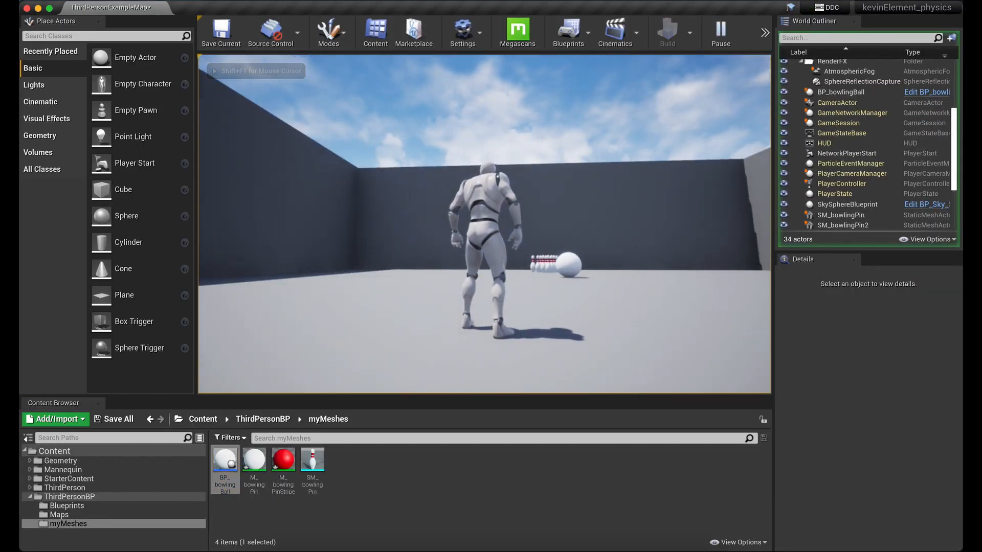
key(Escape)
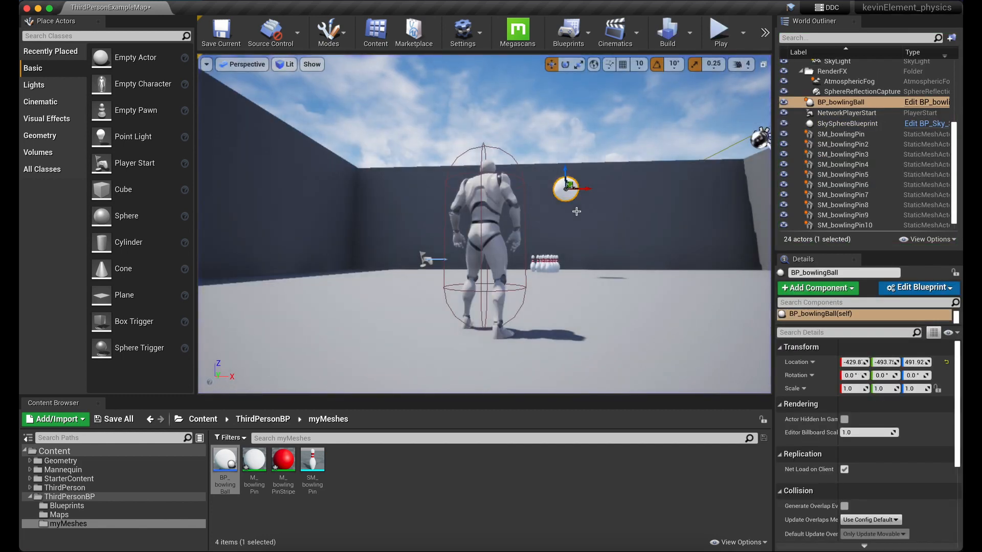
Step: Reopen BP_bowlingBall, dock its editor beside the ThirdPersonExampleMap level and switch back and forth between the two
double_click(225, 461)
drag(107, 9, 228, 10)
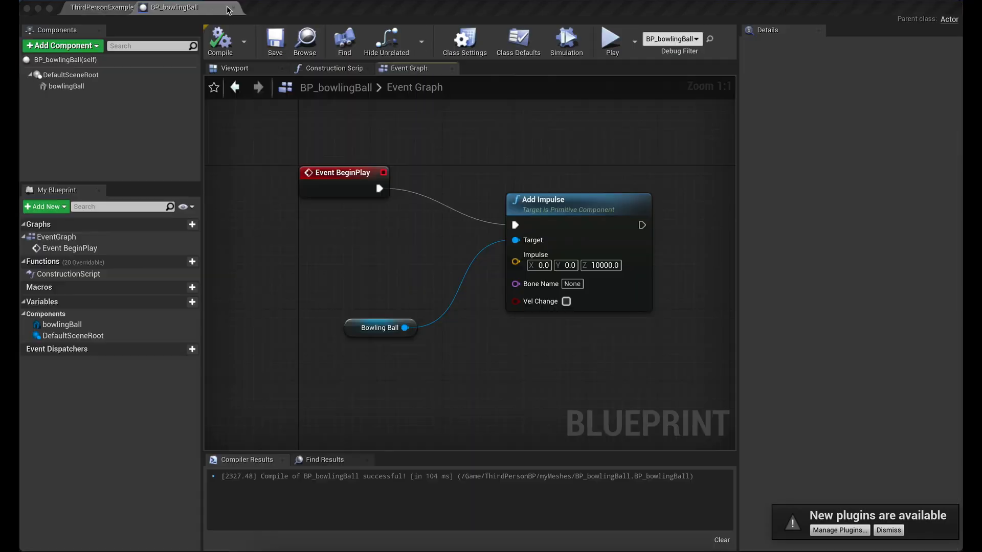
click(116, 8)
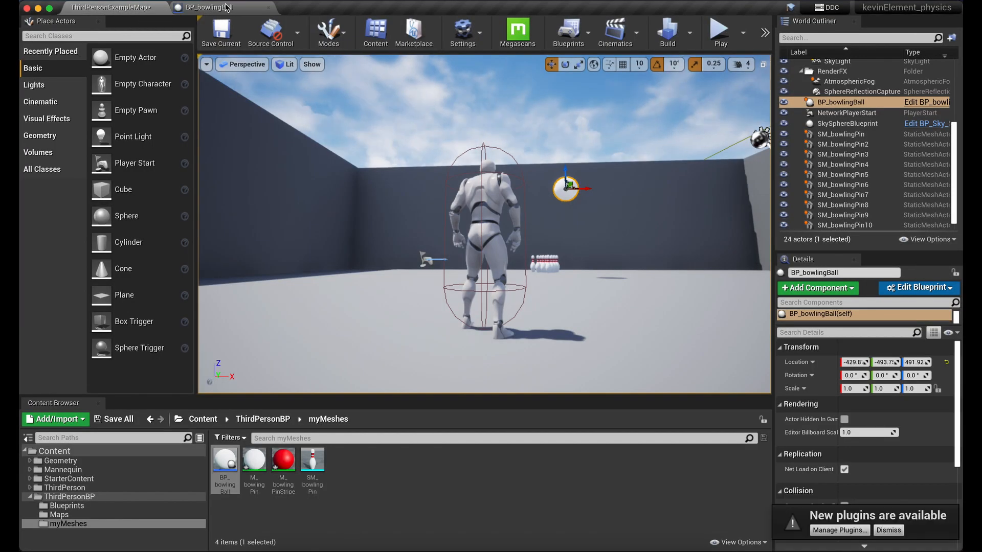
click(217, 7)
click(123, 8)
click(217, 8)
click(134, 9)
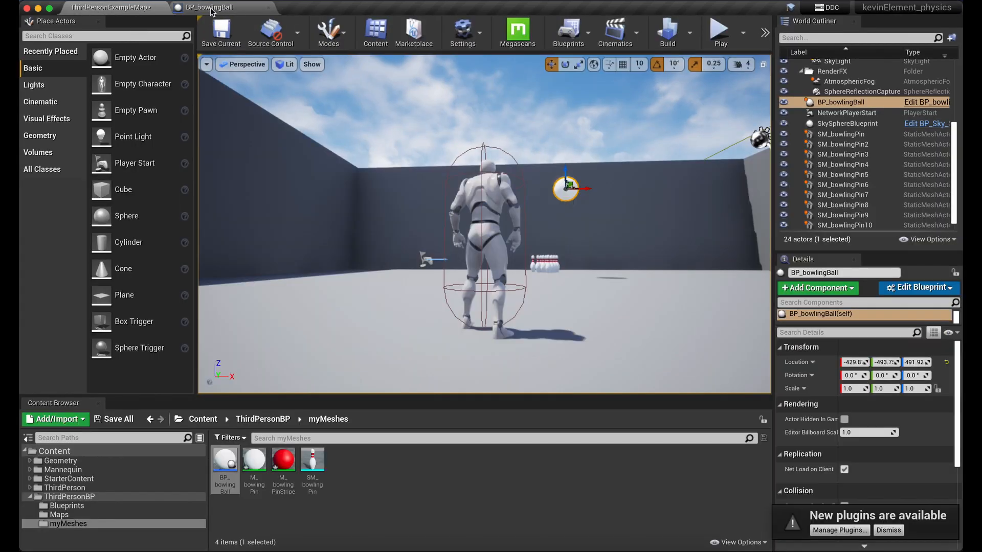
click(199, 8)
click(145, 9)
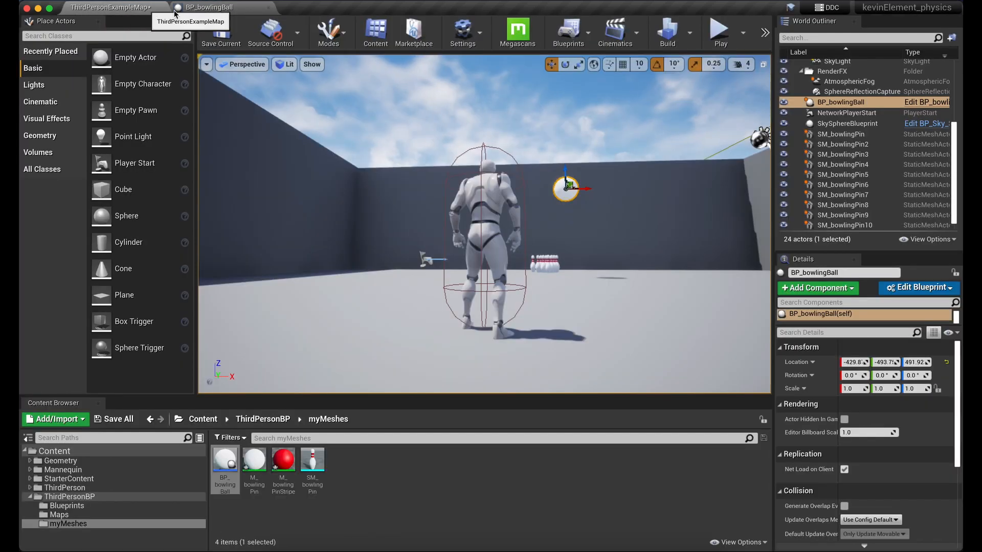
click(202, 8)
click(138, 8)
click(199, 8)
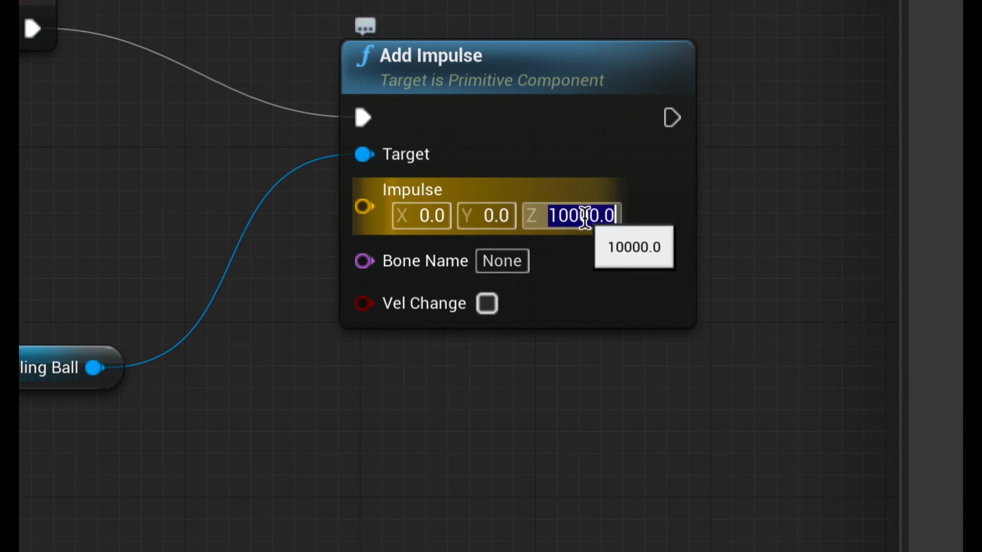
Step: Set the Add Impulse node's Z impulse to 0 and X impulse to -10000, and compile and save the Blueprint
text(0)
key(Return)
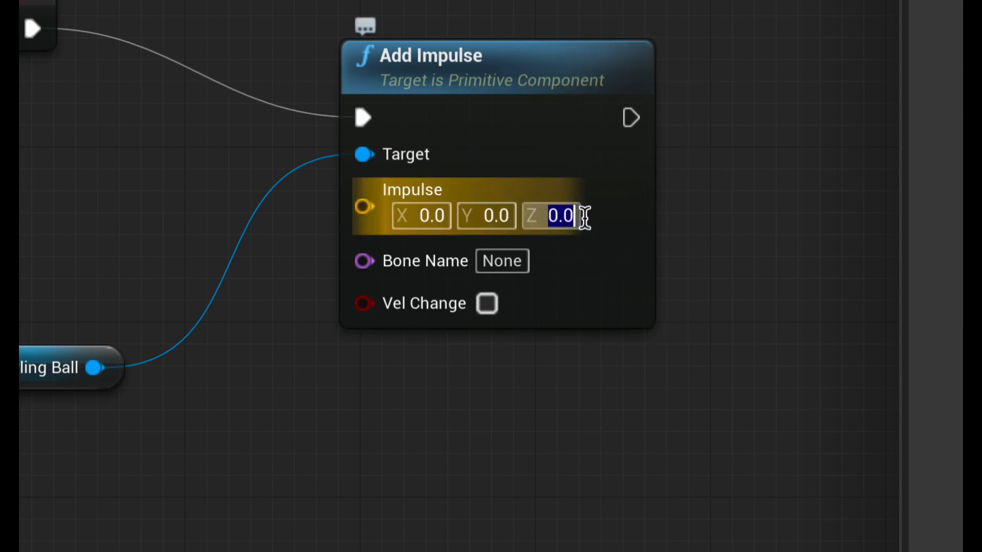
click(433, 215)
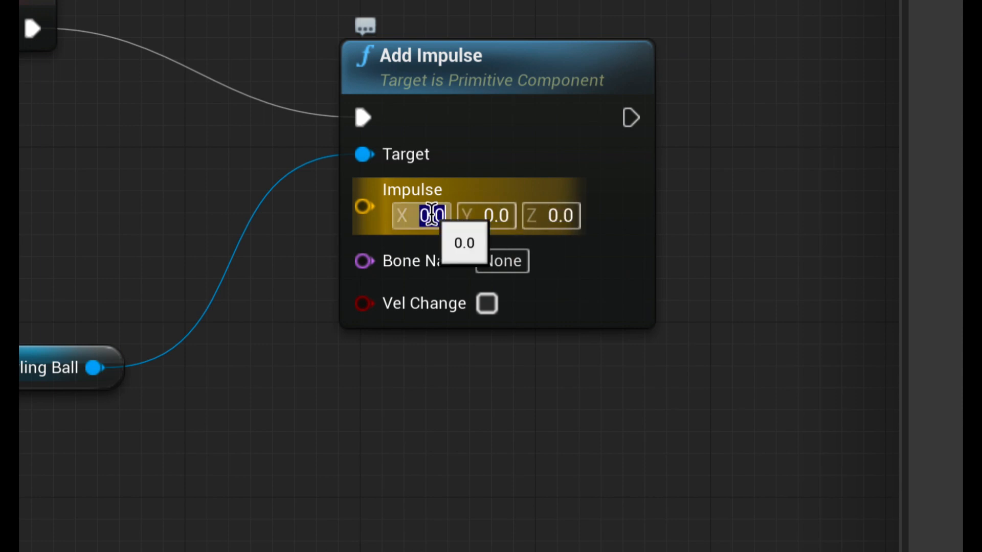
text(-)
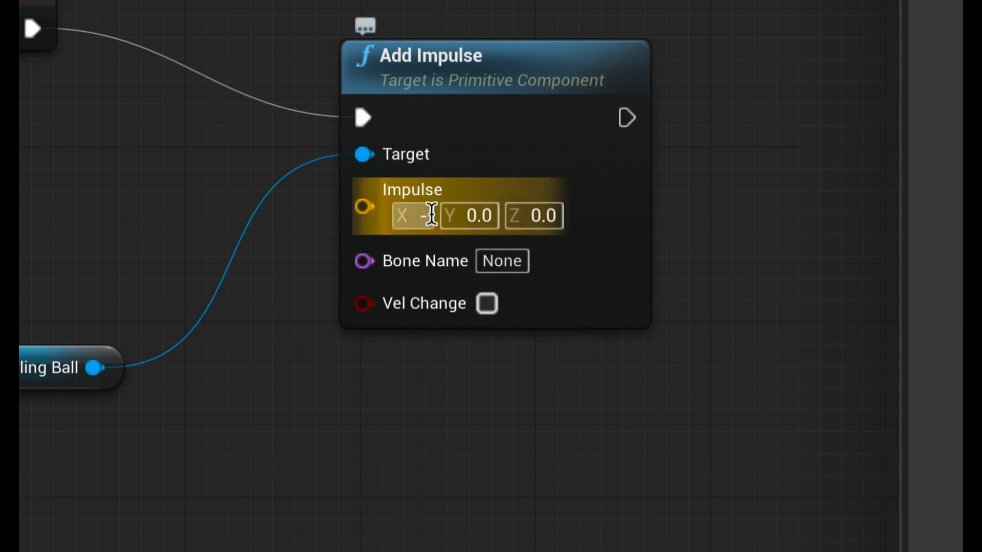
text(10000)
key(Return)
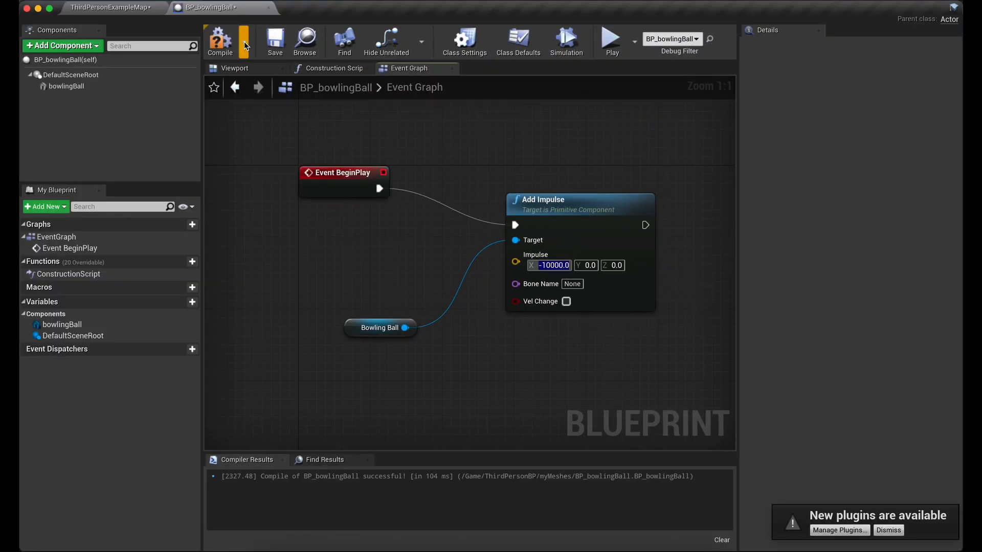
click(221, 41)
click(275, 41)
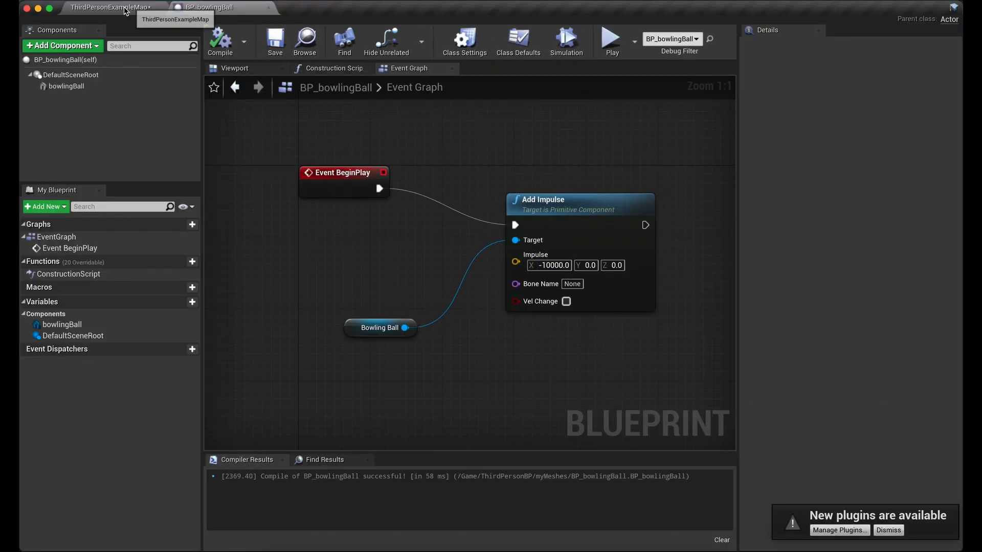
Step: Play ThirdPersonExampleMap to check which direction the X impulse sends the ball, and stop the session
click(125, 10)
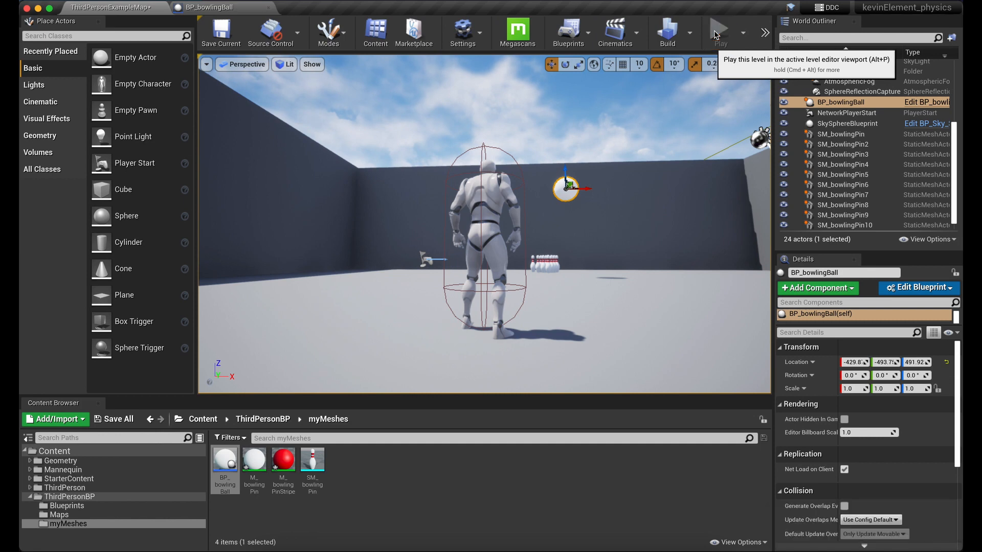
click(718, 31)
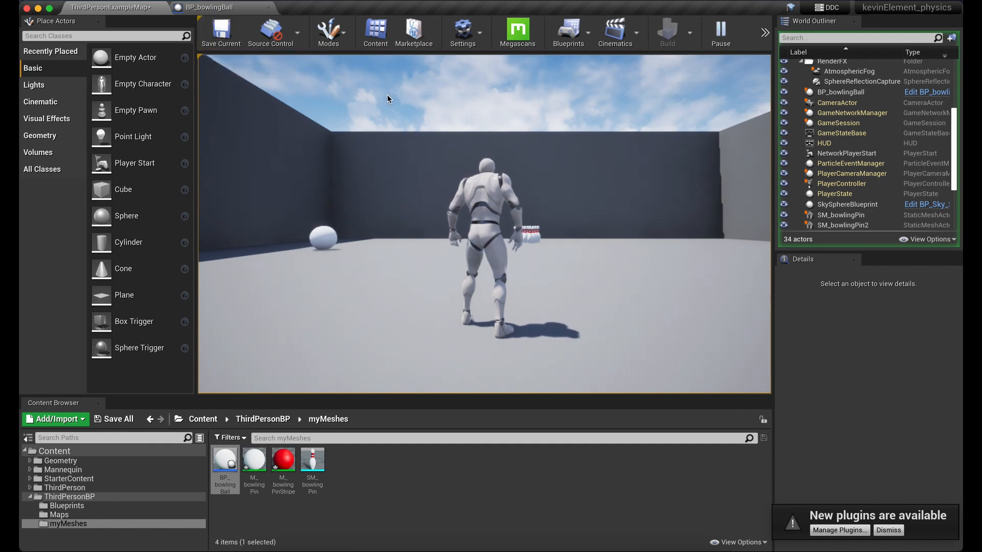
key(Escape)
Step: Set BP_bowlingBall's impulse to X 0 and Y -20000, and compile and save the Blueprint
click(231, 8)
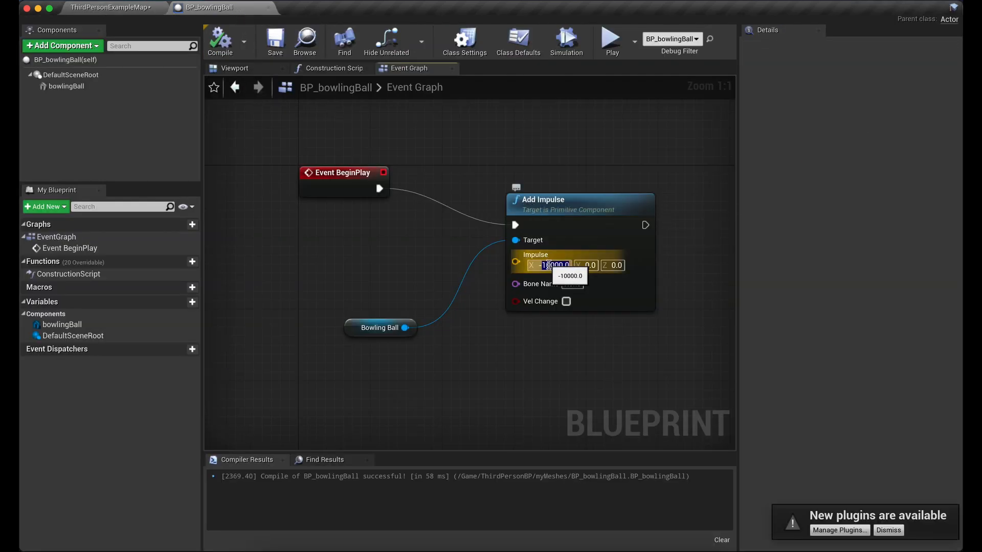
key(BackSpace)
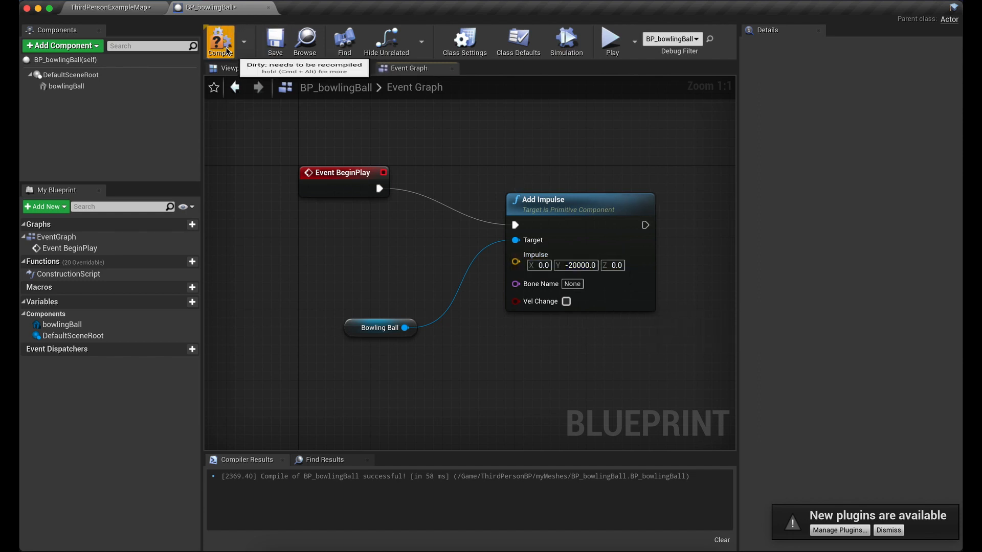
click(275, 41)
click(225, 45)
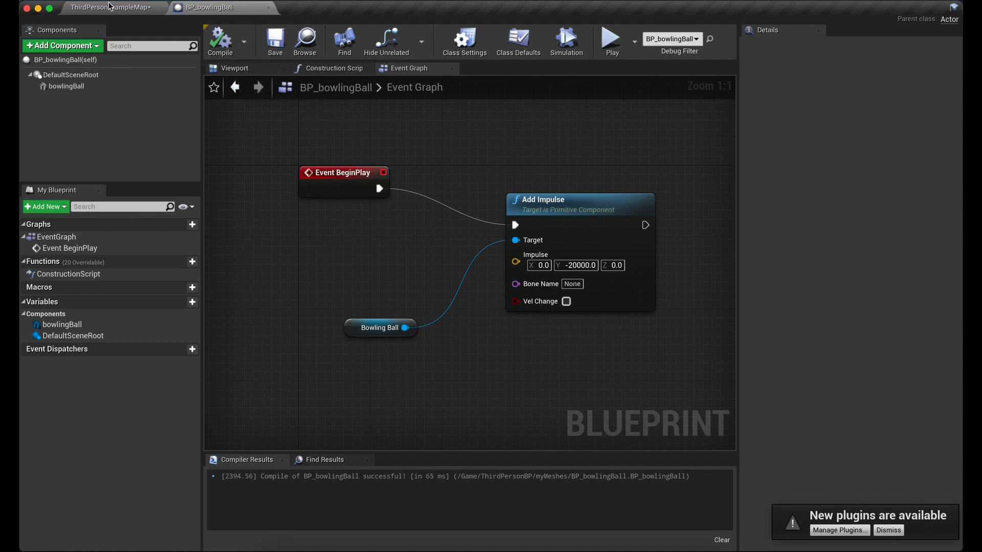
Step: Play-test the level to watch the ball roll towards the pins with the Y impulse, and stop the session
click(110, 7)
click(717, 36)
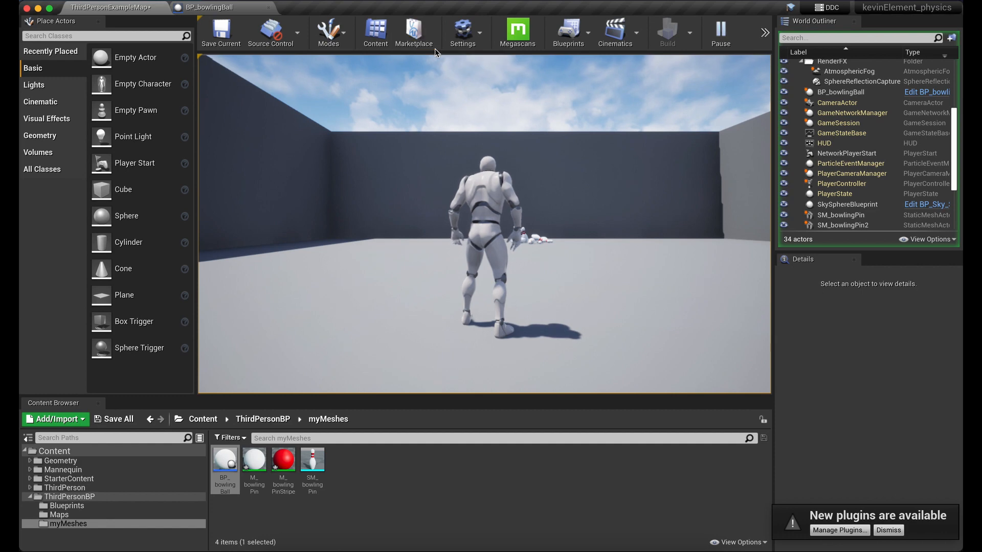
key(Escape)
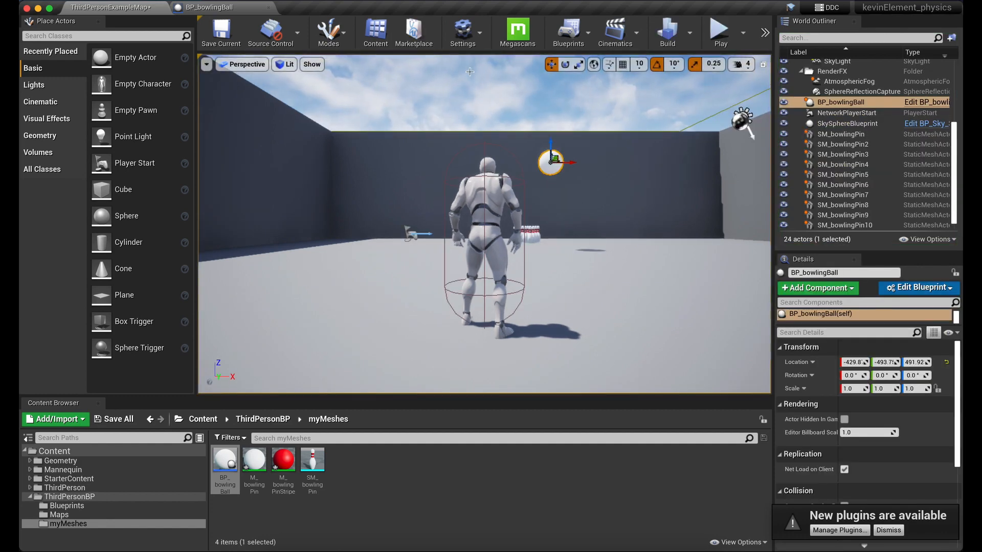
Step: Play the level in a new editor window, maximize it and walk the character around to view the ball and pins
mouse_move(581, 177)
right_down()
mouse_move(562, 206)
mouse_move(584, 194)
mouse_move(588, 179)
right_up()
key(d)
key(w)
key(s)
key(a)
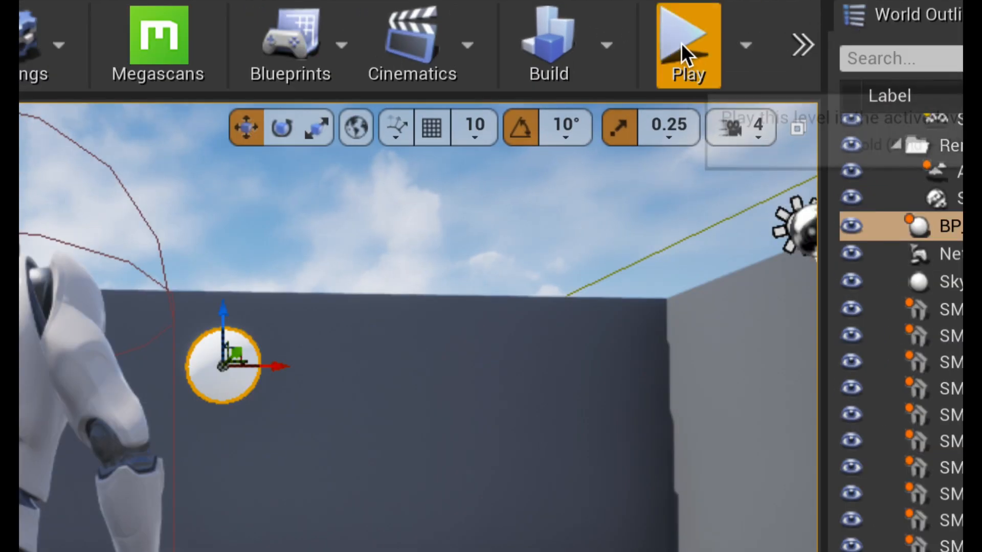
click(745, 45)
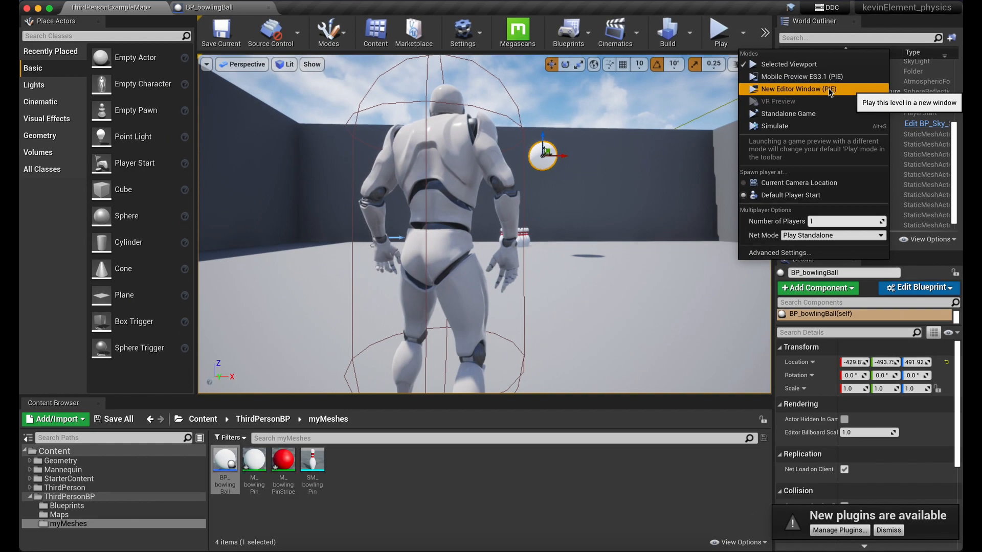
click(798, 101)
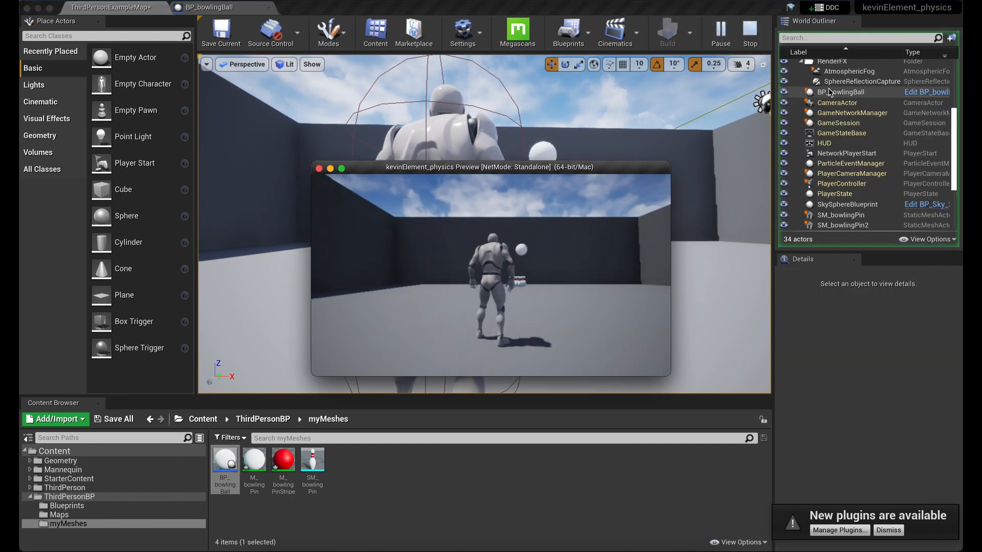
double_click(592, 168)
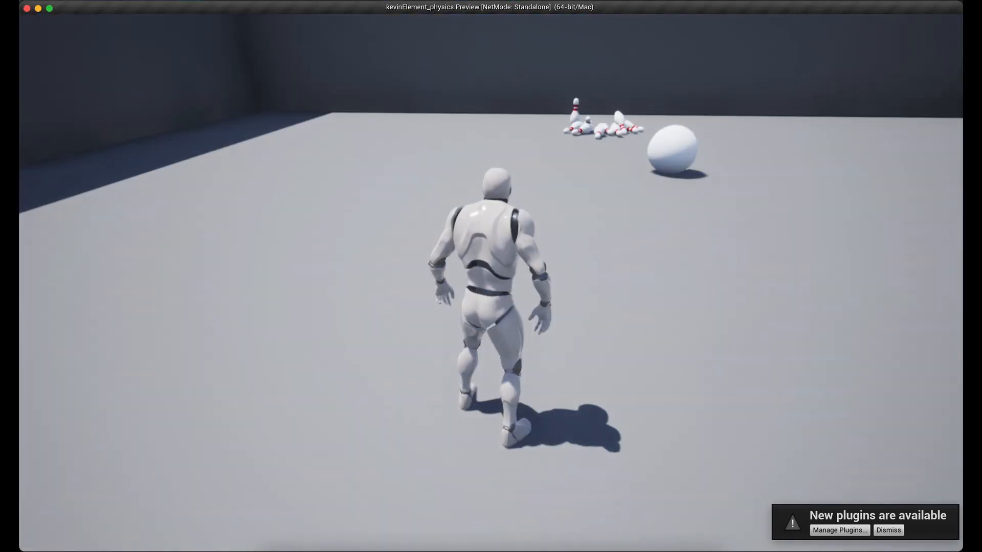
key(a)
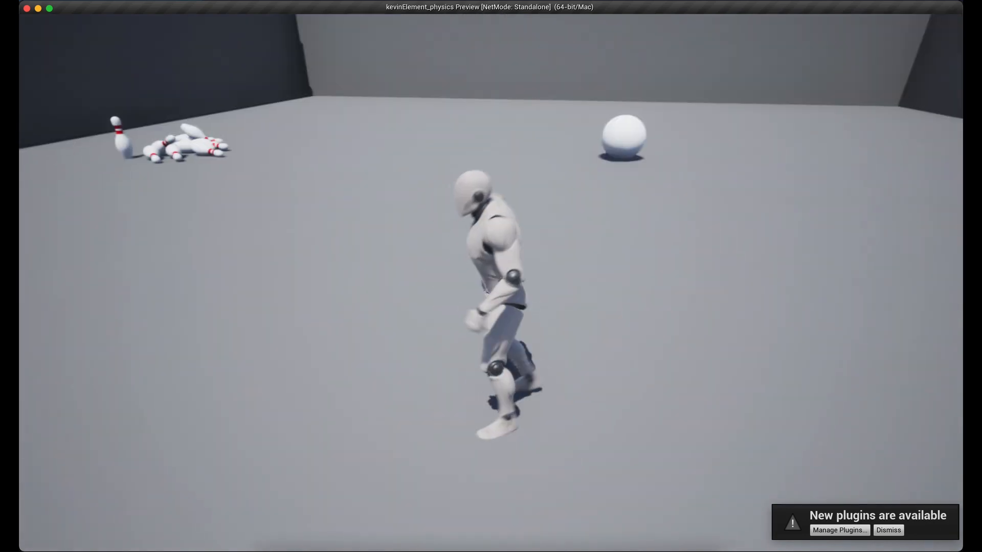
key(d)
key(Escape)
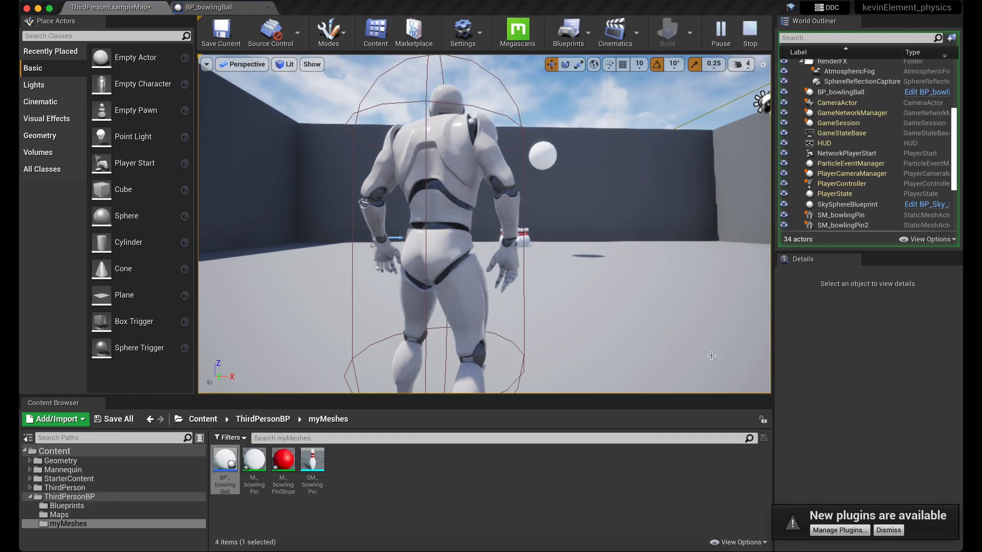
Step: Move BP_bowlingBall back from the pins to beside the mannequin, at about X -547.6, Y 302.3, Z 268.3
right_drag(530, 175, 426, 67)
key(e)
key(a)
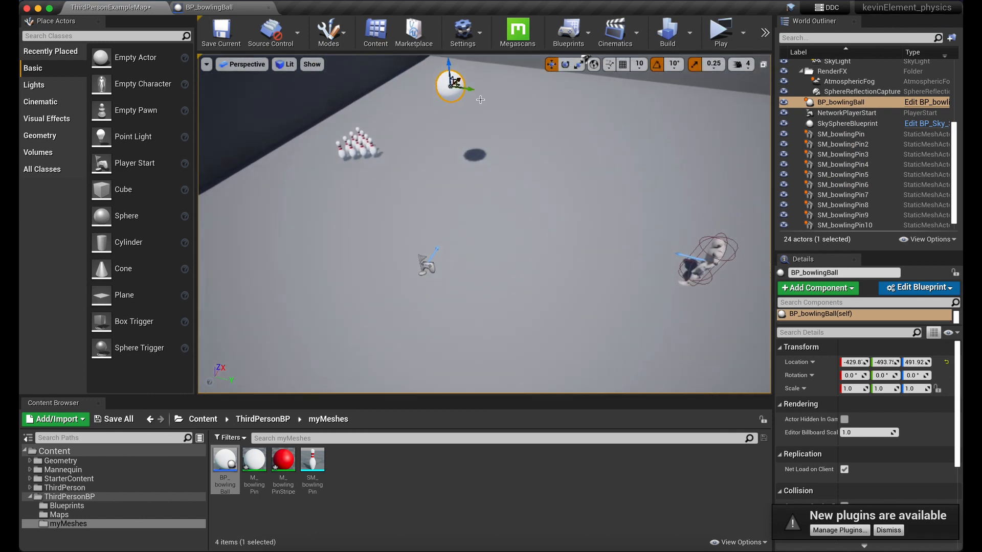
drag(473, 91, 683, 116)
key(d)
right_drag(707, 176, 542, 178)
right_drag(566, 222, 524, 210)
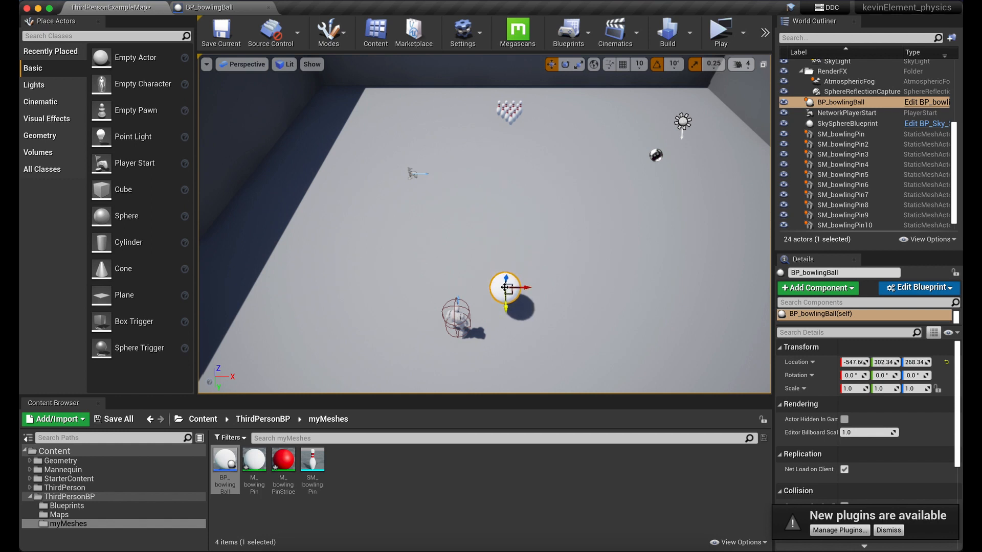
Step: Move ThirdPersonCharacter behind the ball, to about X -600.1, Y 409.65, Z 226.28, and save all levels and assets
click(450, 320)
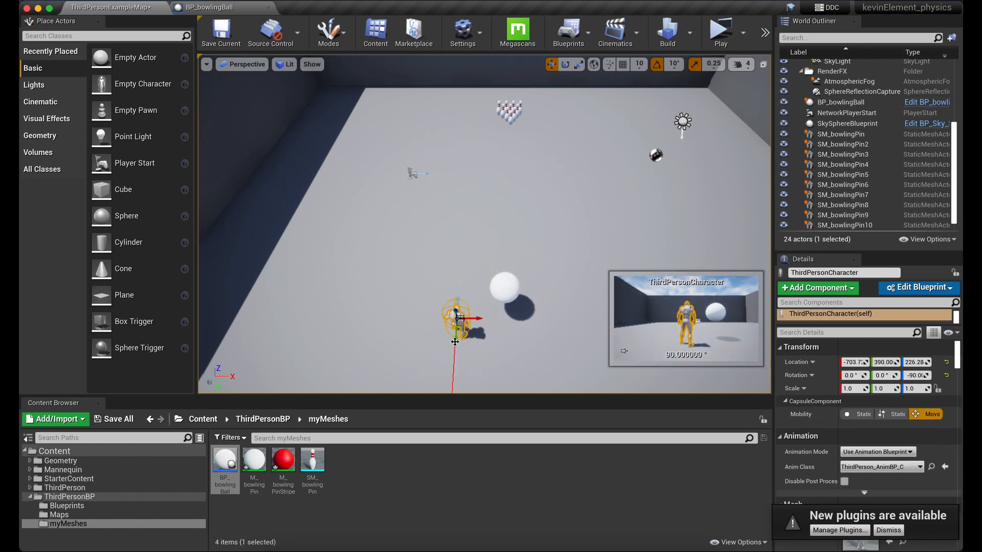
drag(456, 341, 511, 327)
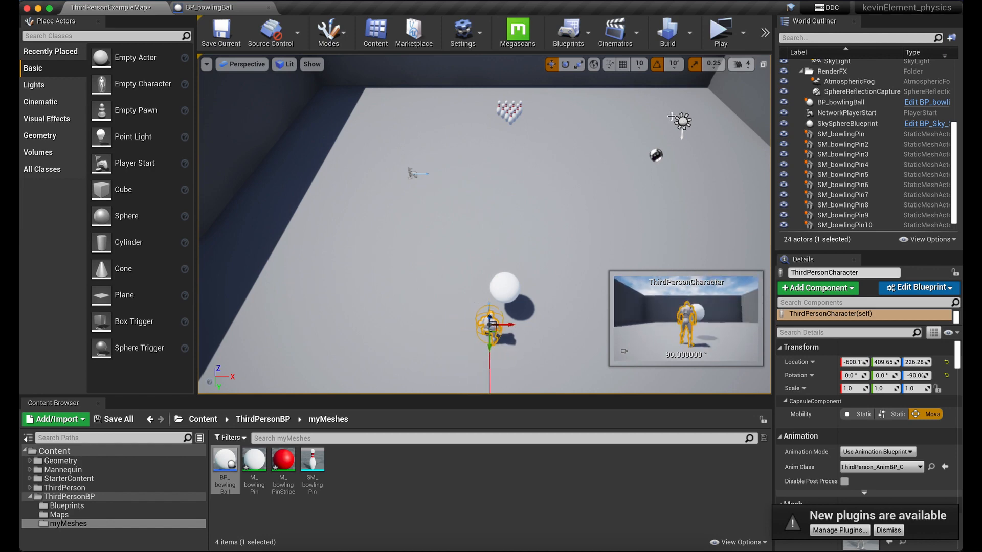
click(115, 3)
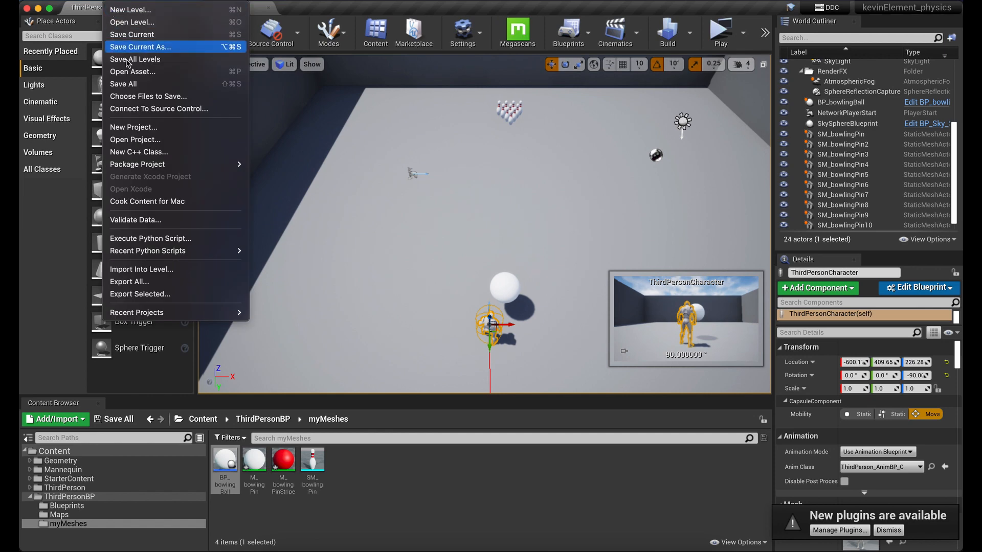
click(127, 86)
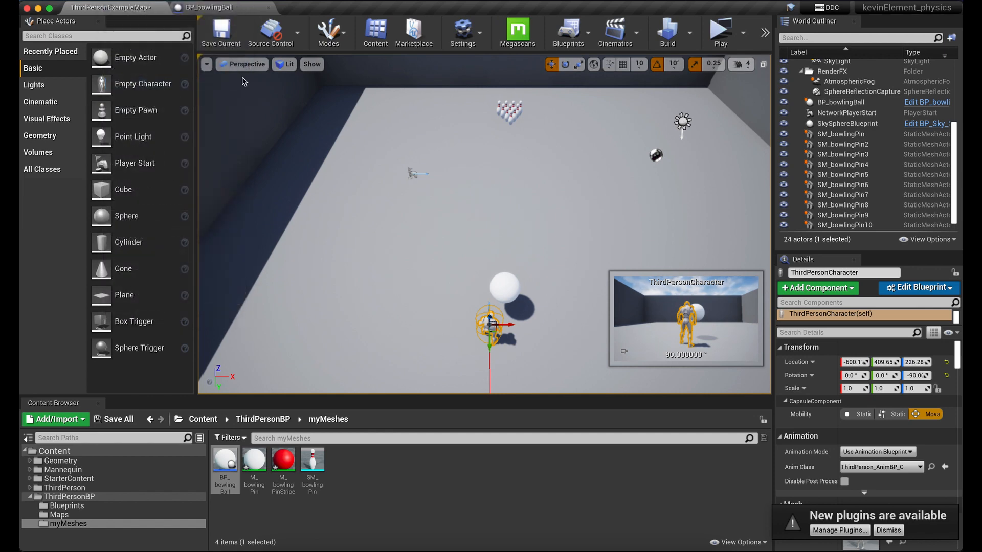
Step: Play-test the level from the character's new position, run around to watch the ball and pins, and stop the session
click(712, 37)
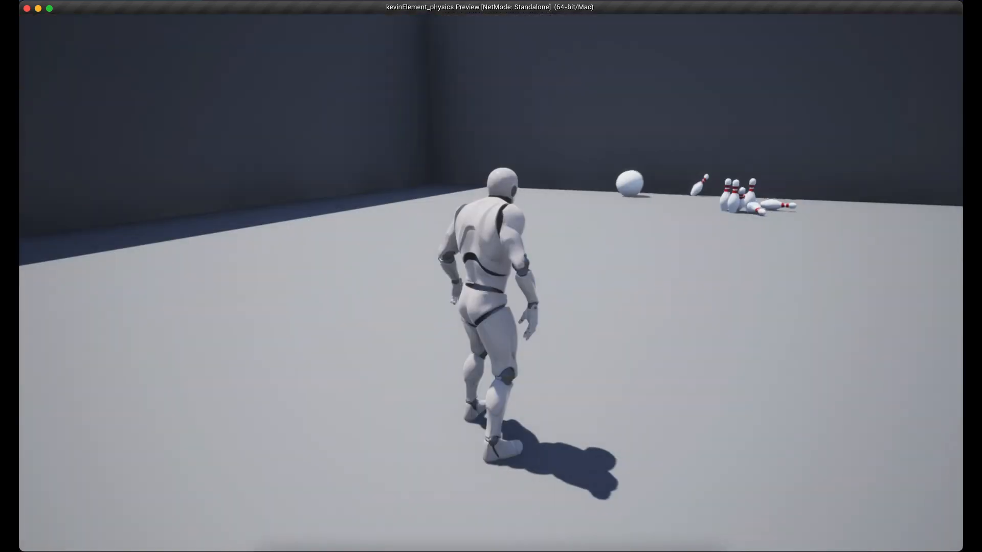
key(w)
key(w)
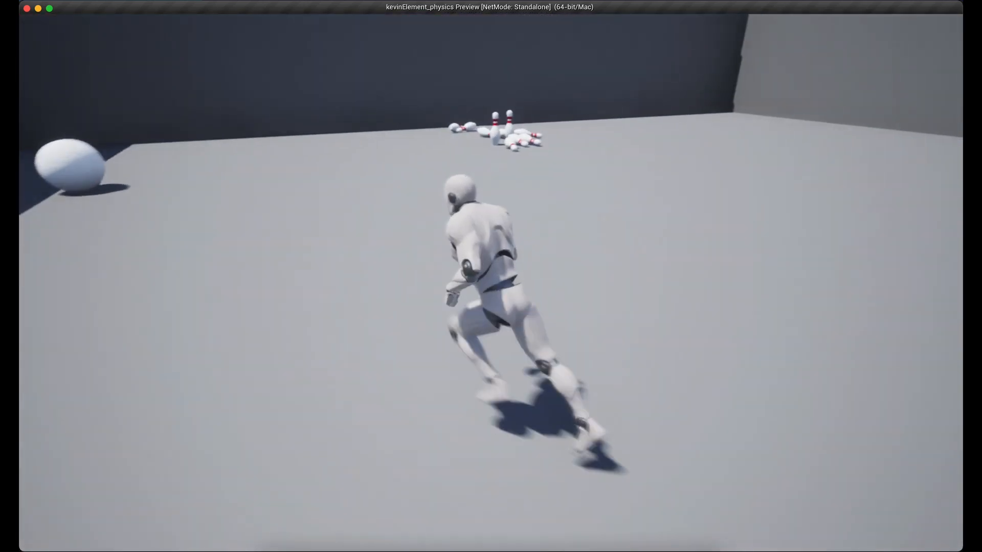
key(a)
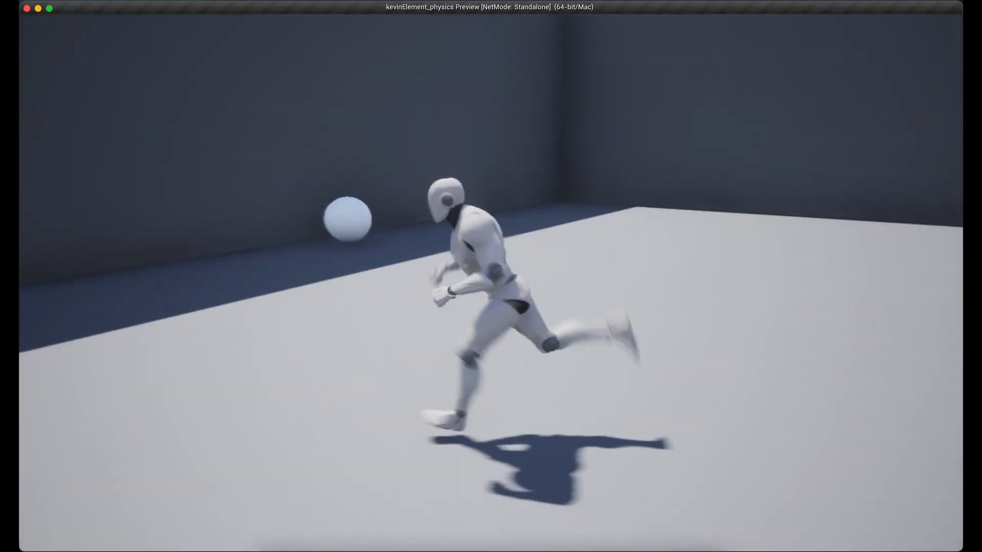
key(Escape)
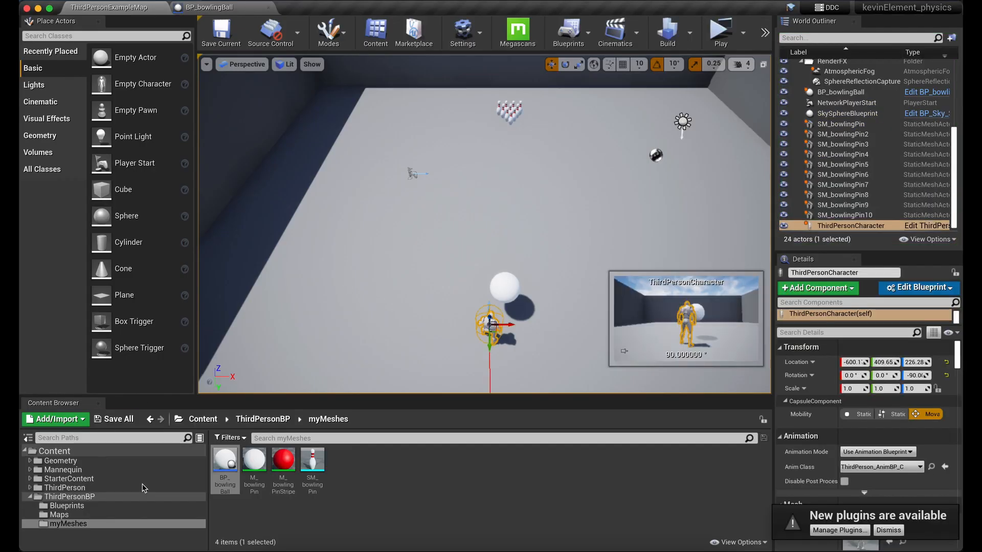
Step: Open the BP_bowlingBall Blueprint and assign the M_Metal_Burnished_Steel material to its bowlingBall component
double_click(225, 463)
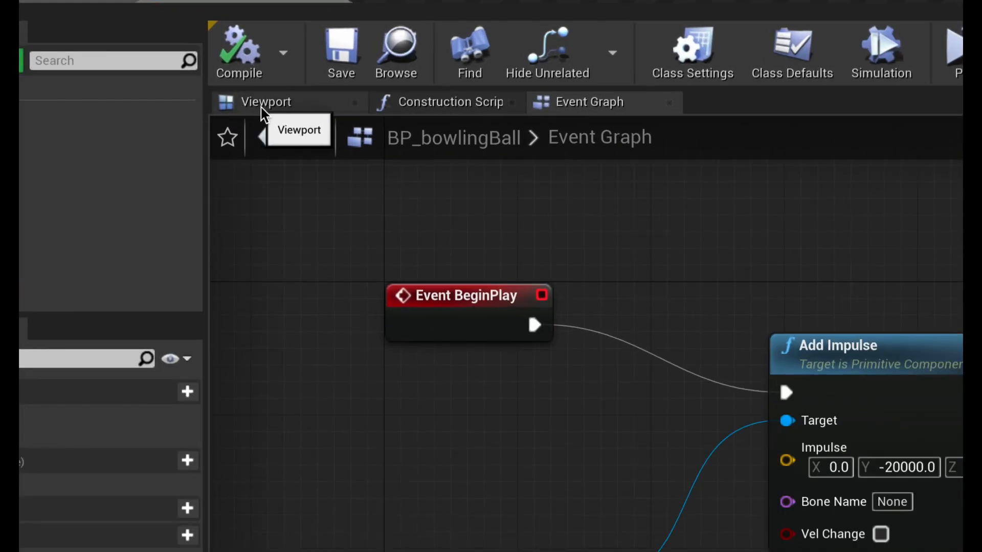
click(235, 70)
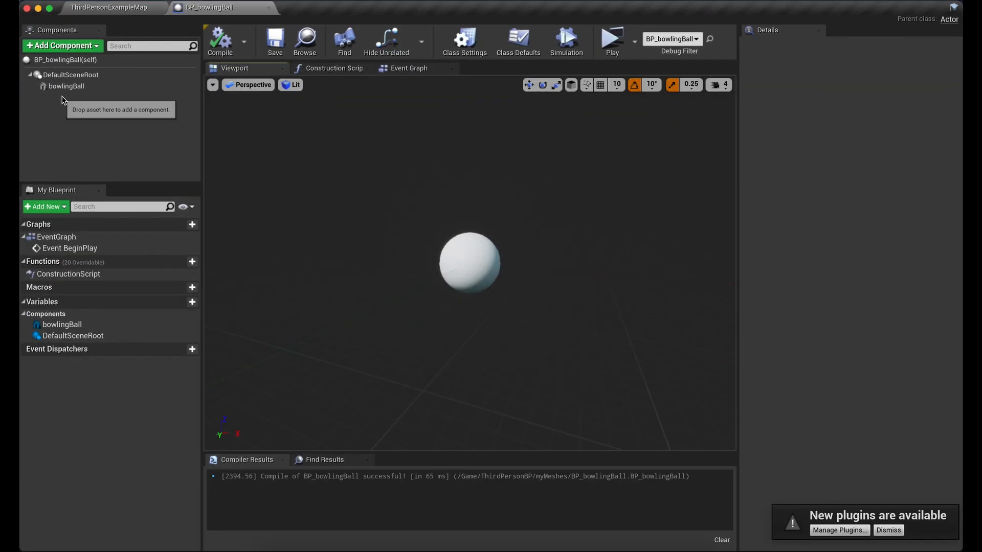
click(63, 87)
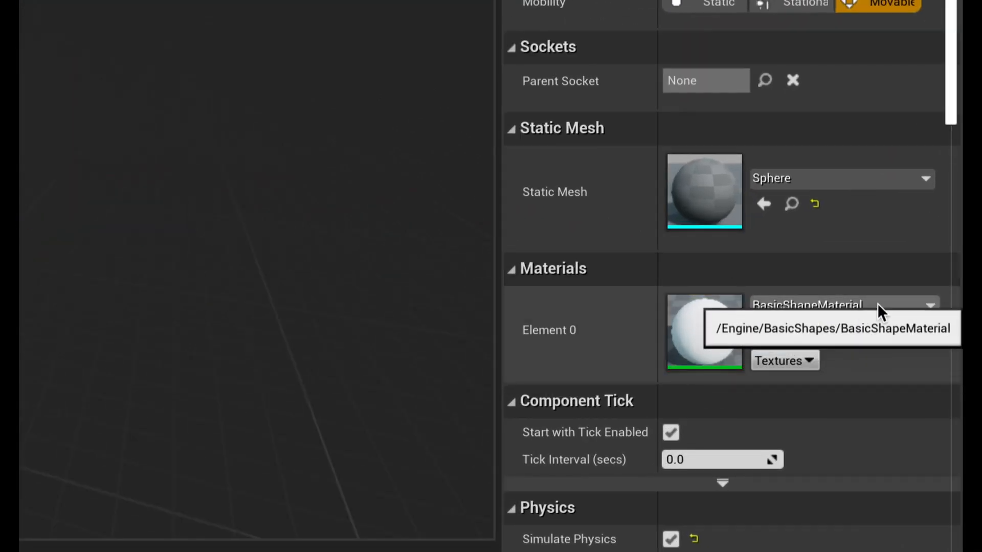
click(876, 303)
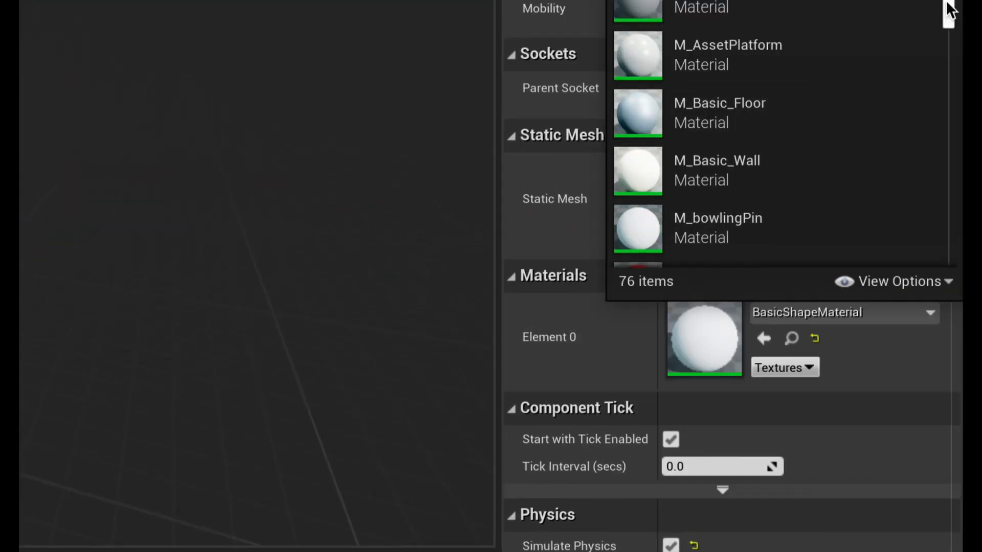
drag(950, 2, 949, 50)
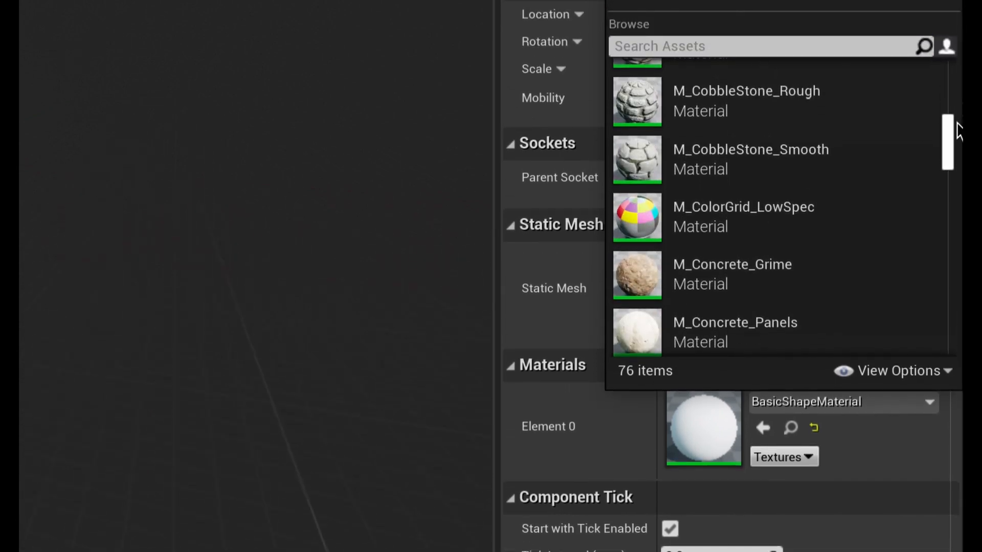
scroll(950, 41, down, 2)
drag(949, 129, 951, 207)
click(646, 179)
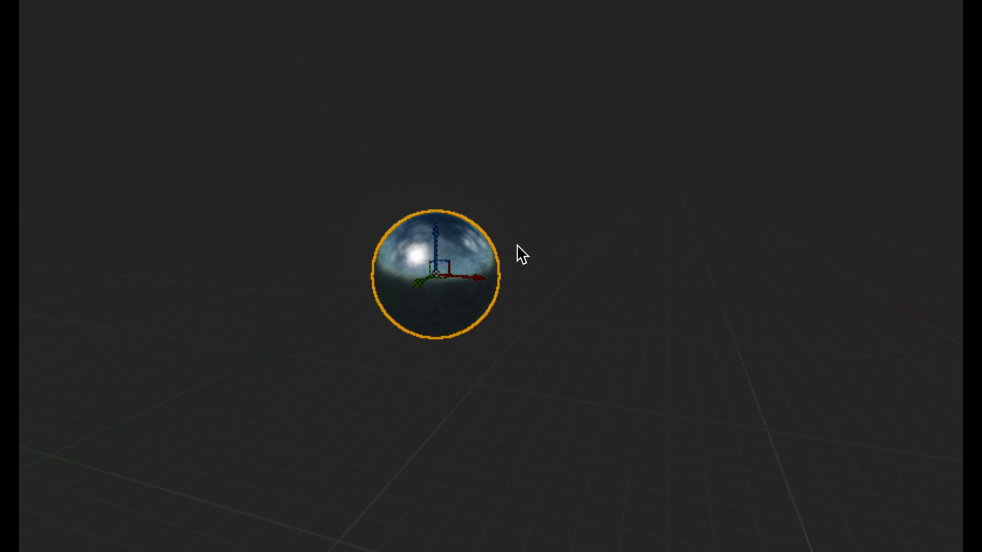
Step: Scale the bowlingBall component uniformly to 0.75, compile and save the Blueprint, and return to the level
key(r)
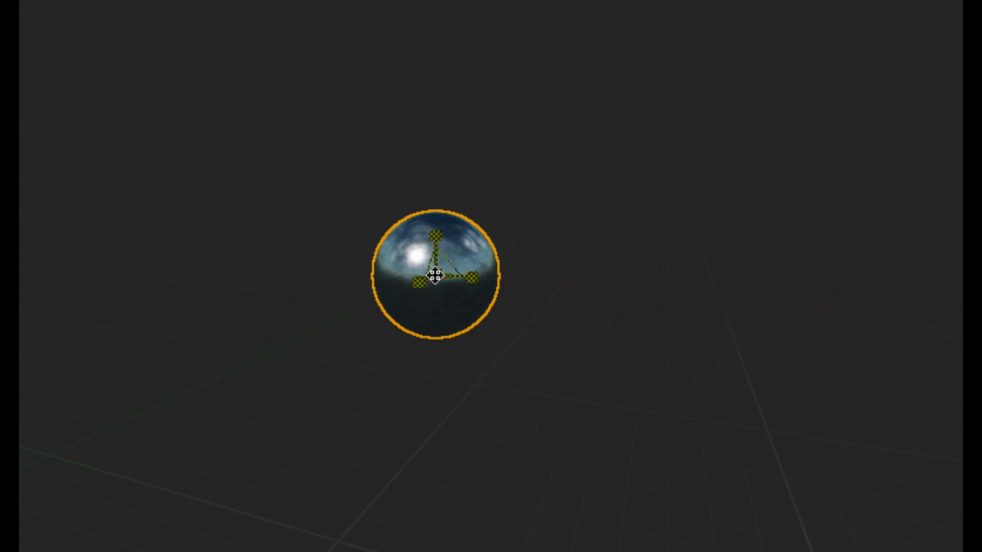
drag(436, 275, 416, 288)
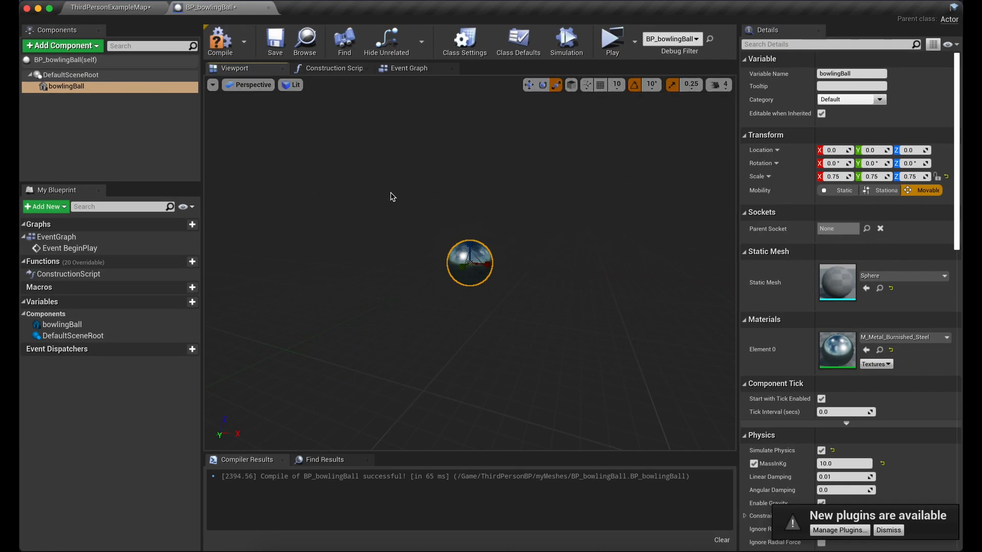
click(219, 40)
click(270, 41)
click(110, 7)
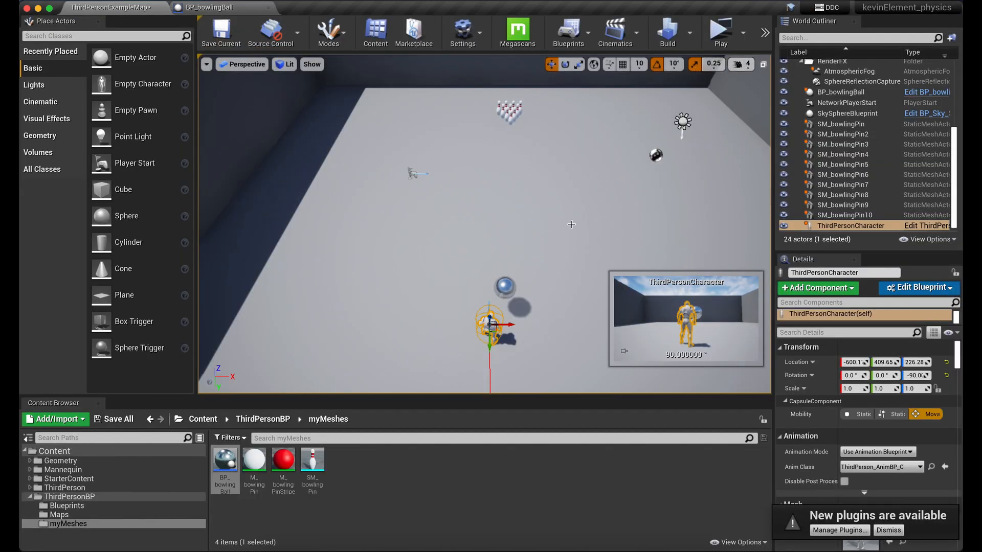
Step: Turn off scale snapping and scale BP_bowlingBall in the level uniformly down to about 0.5164
key(f)
right_drag(484, 224, 461, 225)
right_drag(570, 225, 571, 225)
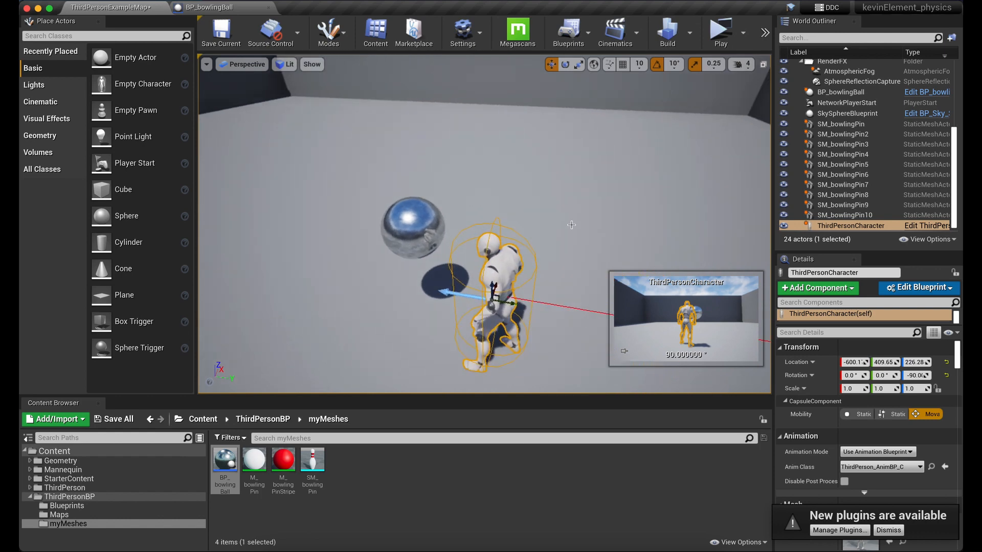
click(424, 230)
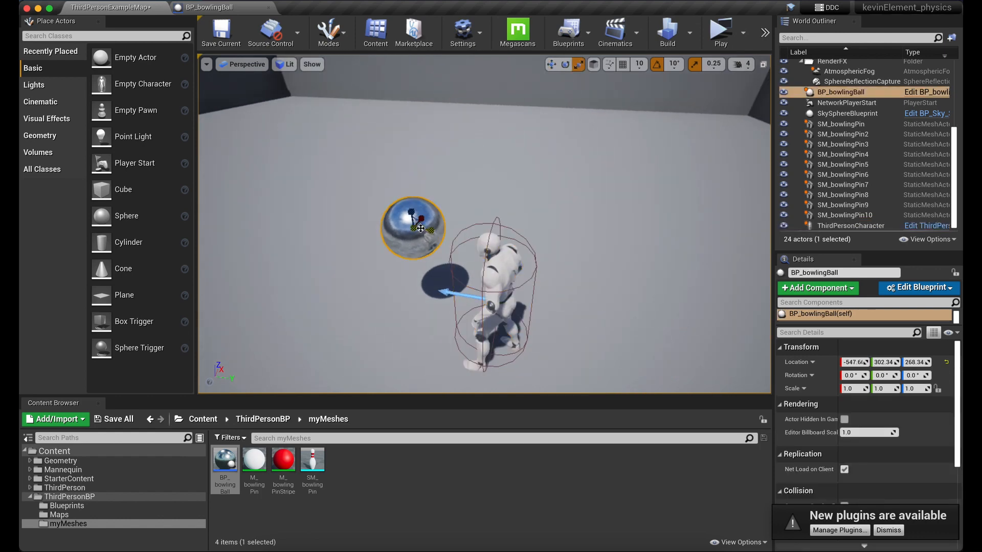
mouse_move(410, 228)
mouse_down()
mouse_move(399, 231)
mouse_move(443, 225)
mouse_move(401, 230)
mouse_move(410, 228)
mouse_up()
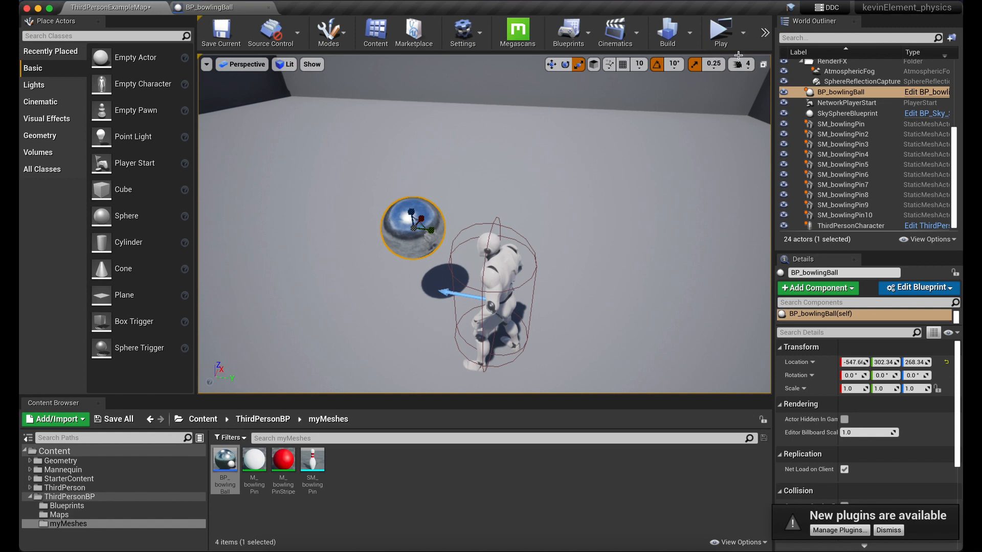
scroll(737, 55, down, 3)
scroll(695, 65, down, 4)
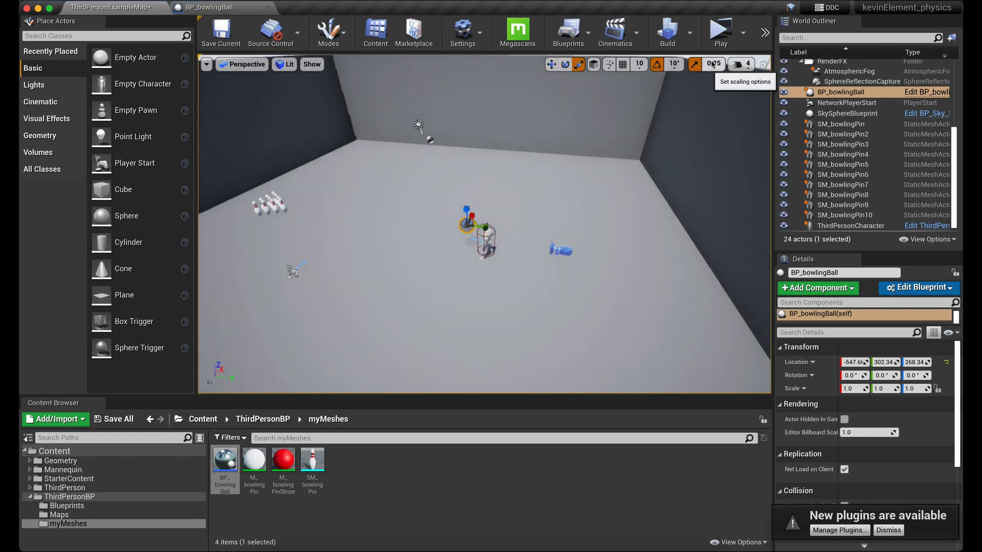
scroll(695, 65, up, 6)
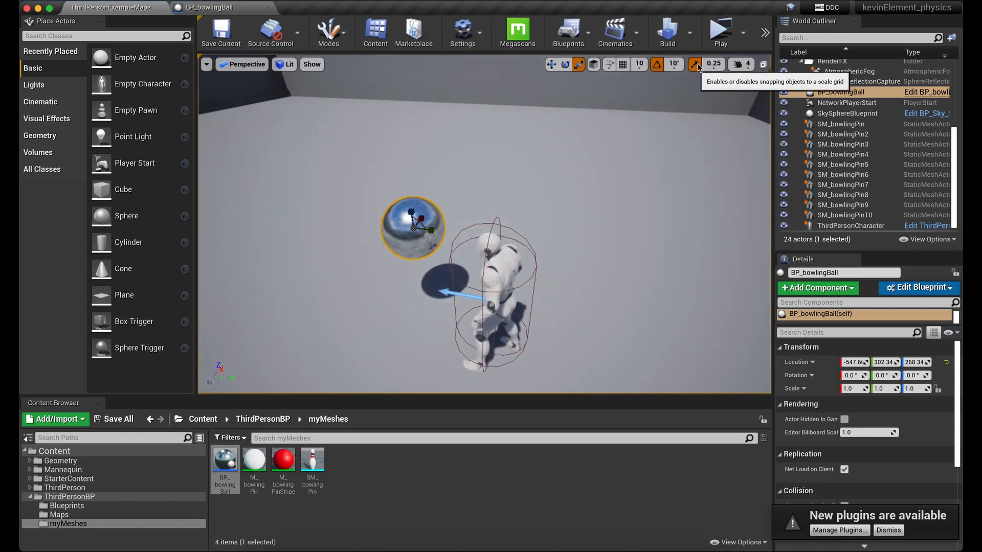
click(696, 64)
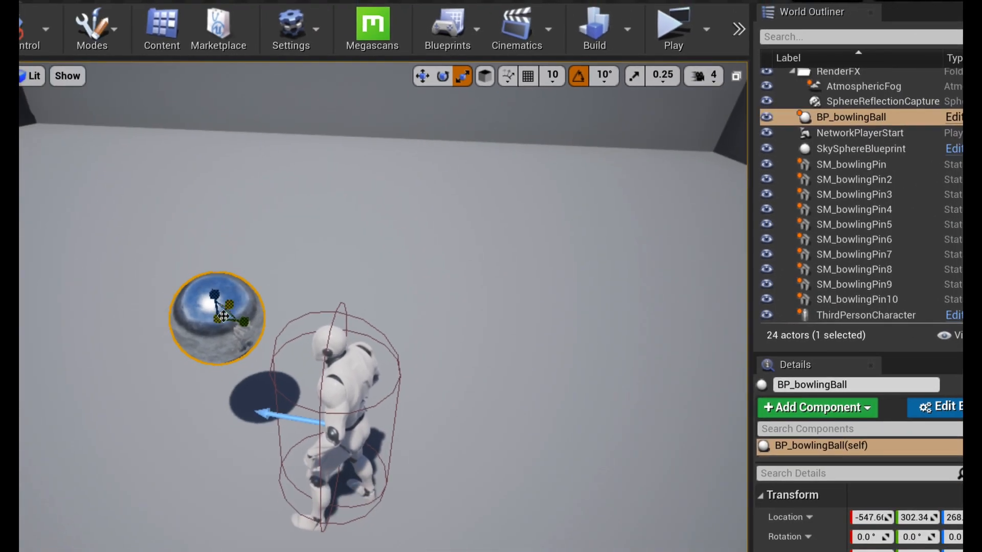
drag(219, 323, 205, 338)
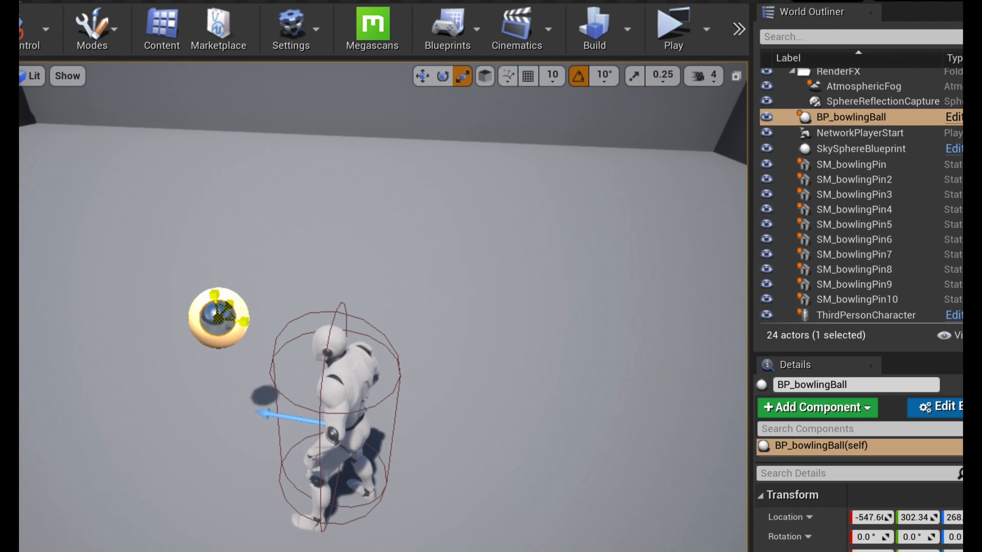
drag(204, 337, 206, 335)
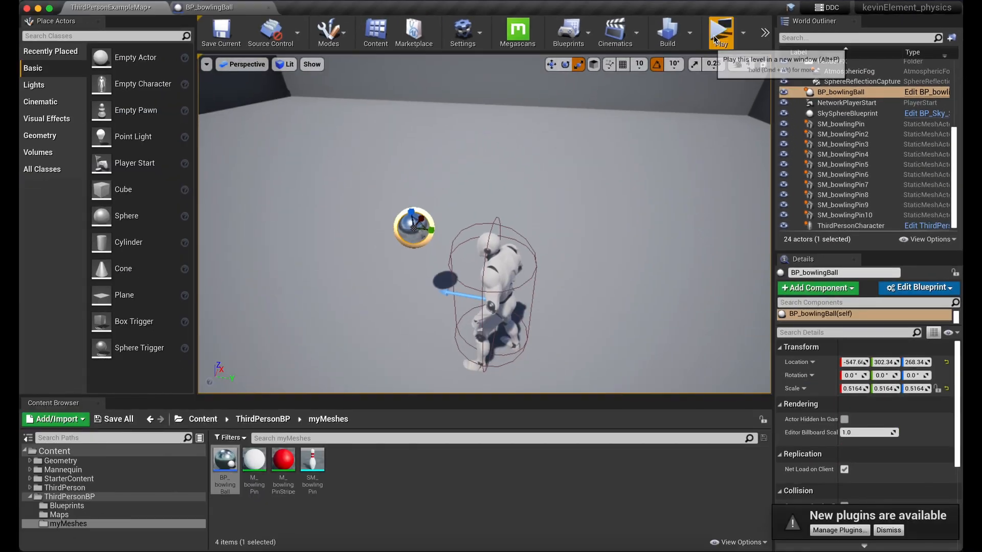
Step: Play-test the level with the smaller steel ball and stop the session
click(715, 39)
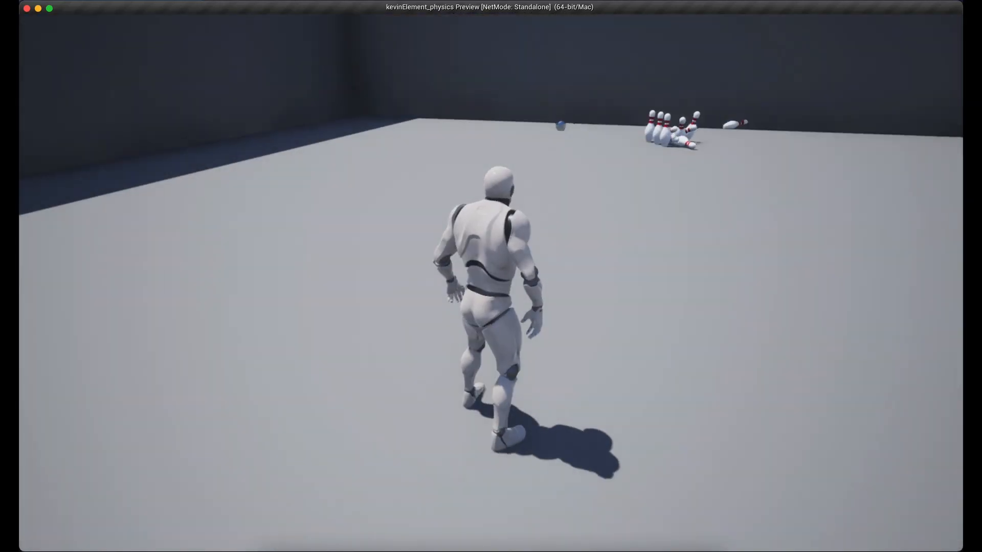
key(Escape)
Step: Move BP_bowlingBall along X to about -512.2 to line it up with the pins, and play-test the level
right_drag(552, 296, 475, 263)
right_drag(630, 365, 628, 367)
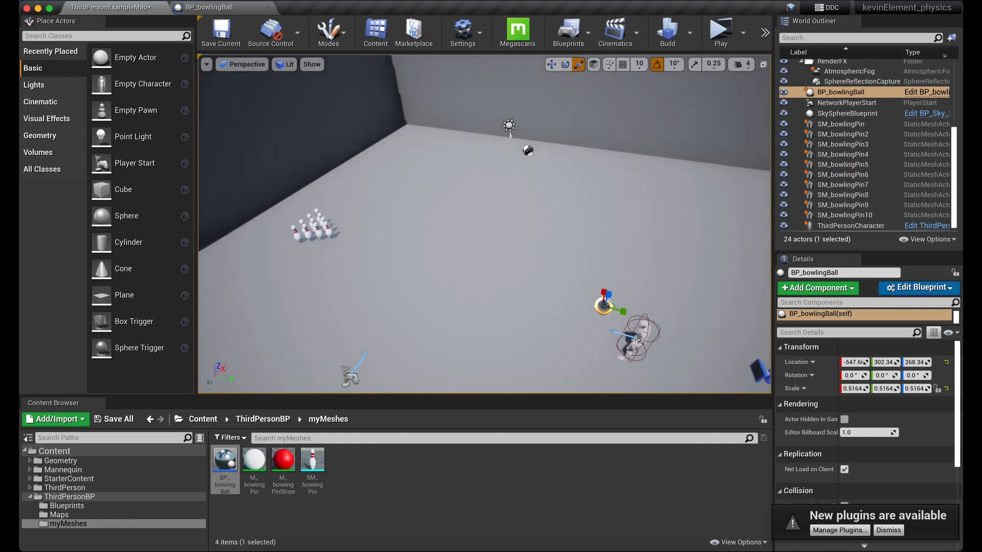
right_drag(640, 316, 619, 307)
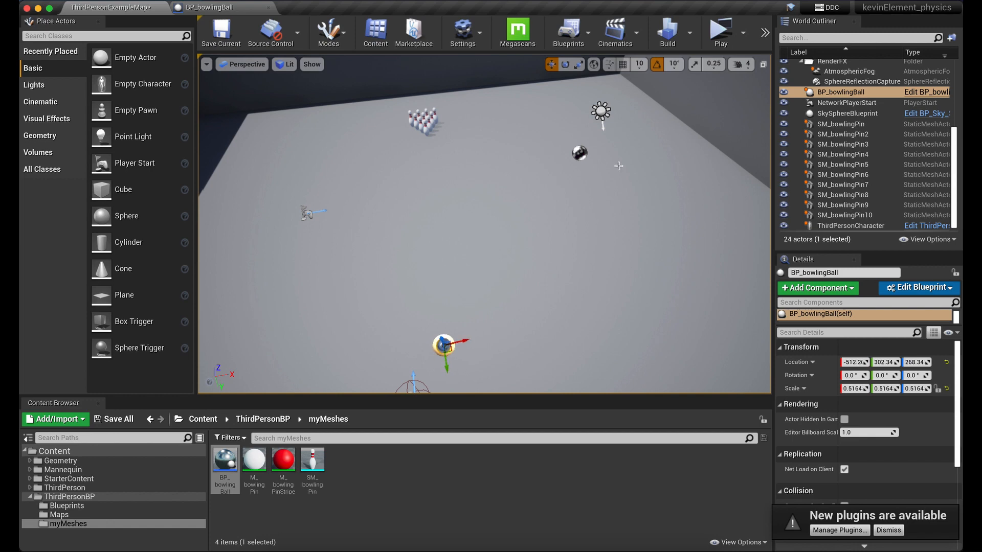
click(721, 33)
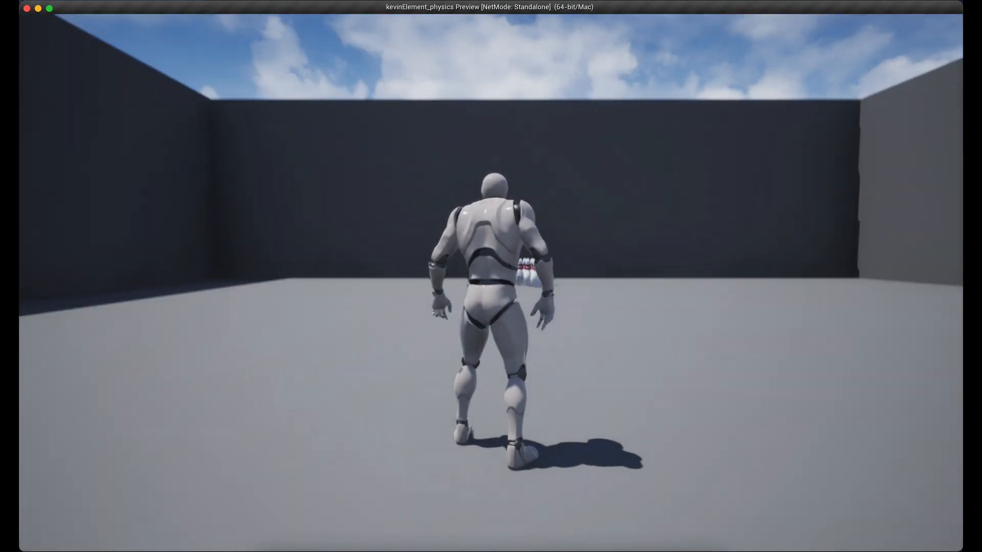
key(Escape)
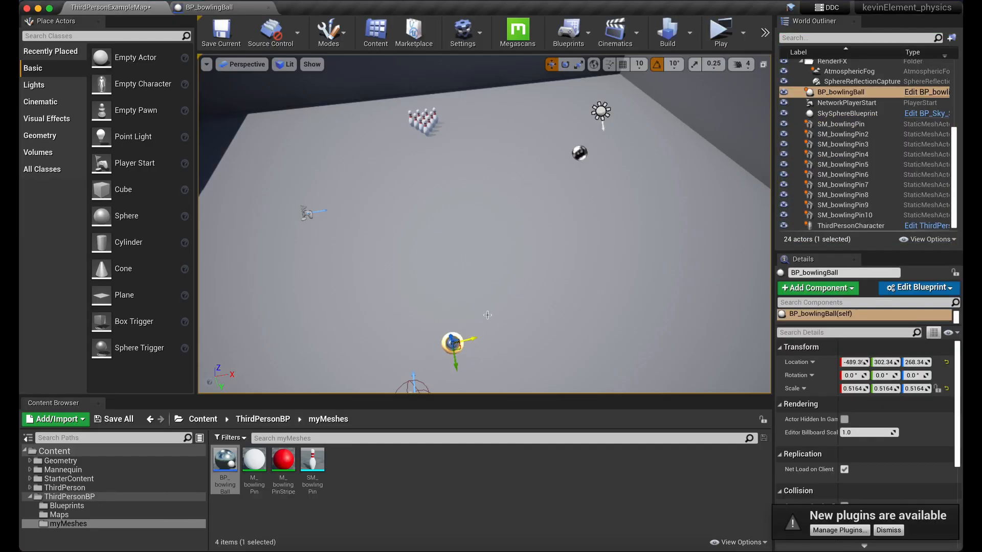
Step: Shift BP_bowlingBall along X to about -478.6 and play-test the level to check its aim at the pins
click(721, 32)
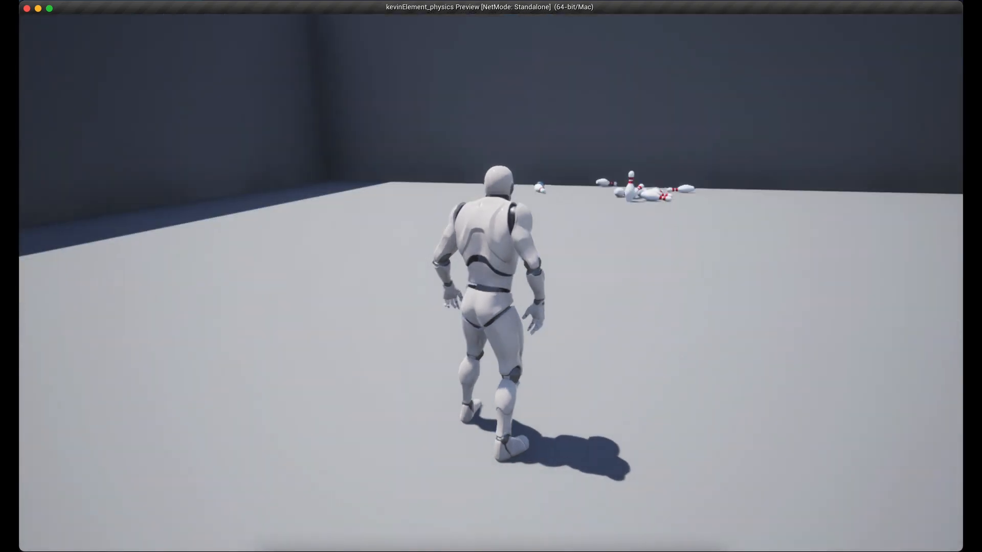
key(Escape)
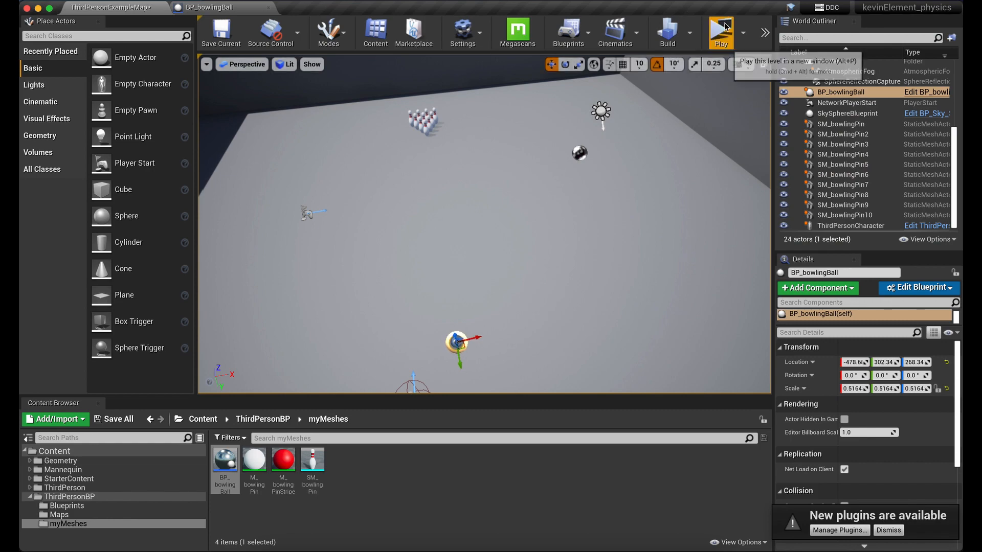
click(721, 32)
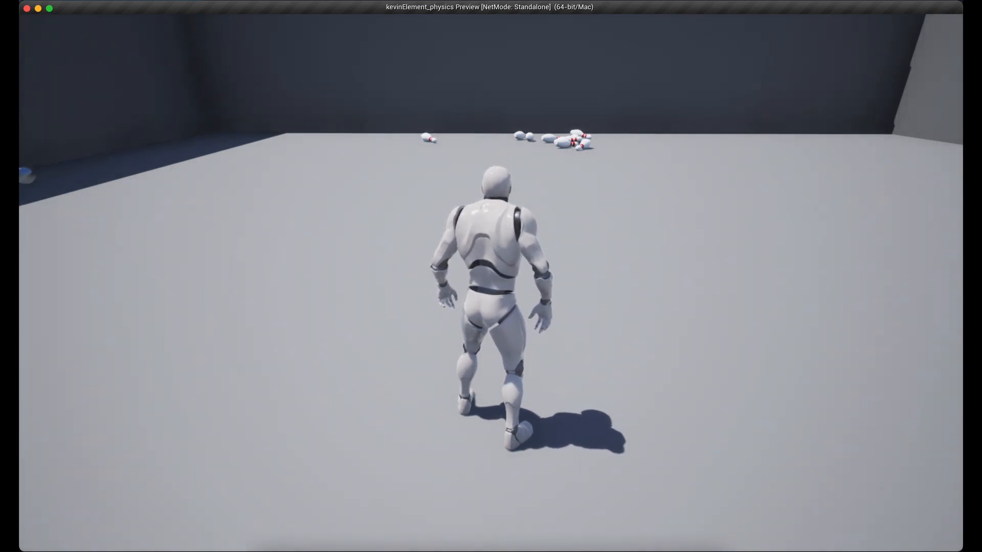
key(Escape)
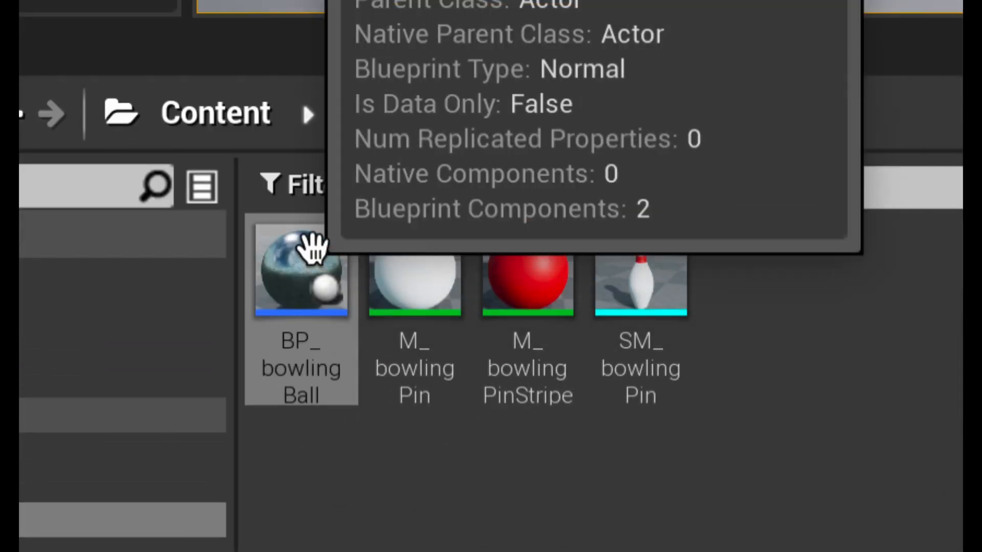
Step: Open the BP_bowlingBall blueprint's Event Graph and move the Event BeginPlay node higher in the graph
double_click(245, 403)
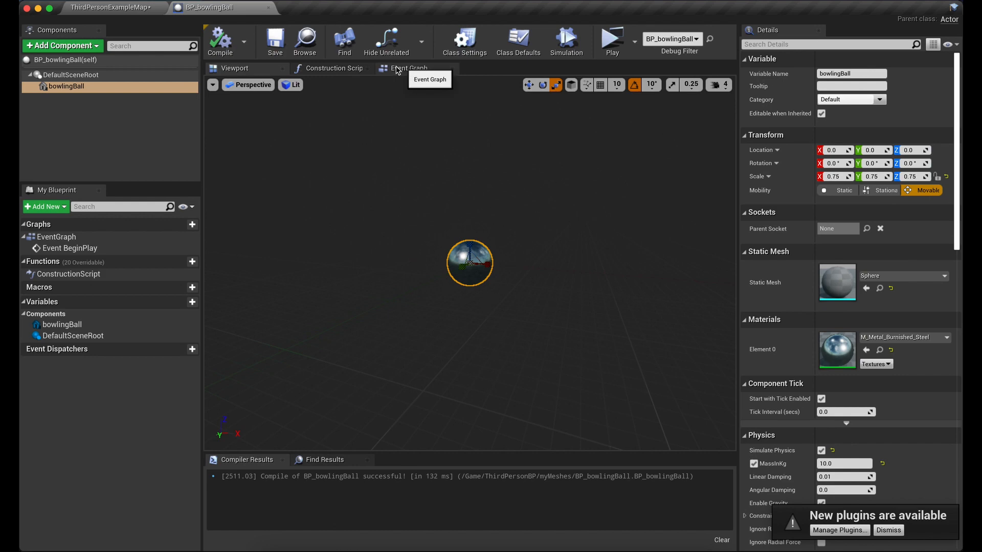
click(396, 70)
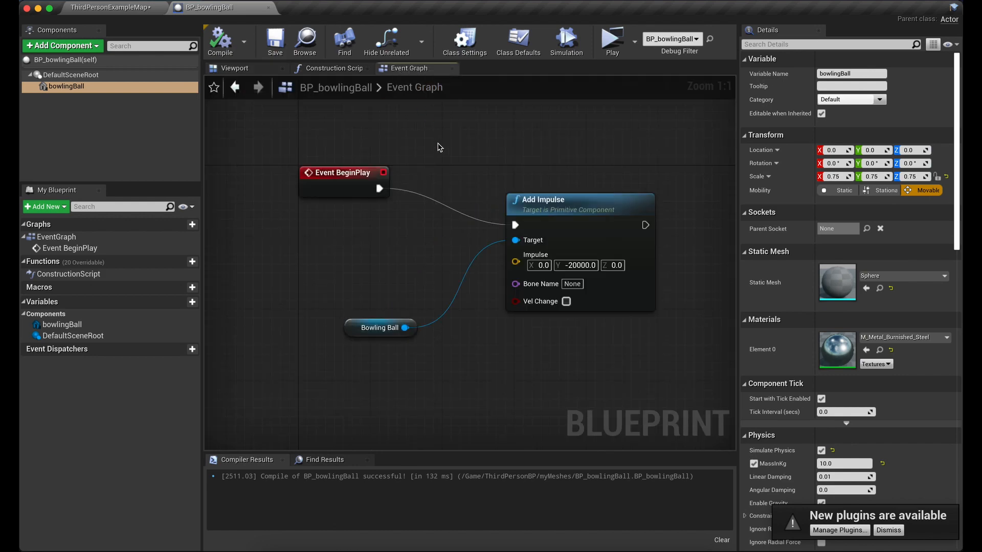
click(321, 171)
drag(321, 171, 366, 136)
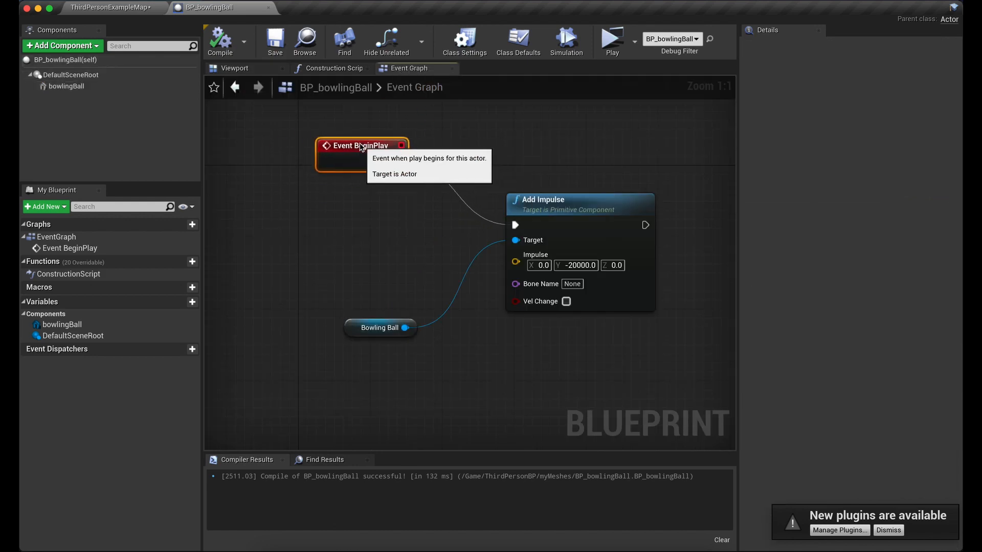
Step: Browse the available blueprint actions for Input keyboard events, looking through the keys that could trigger the impulse
right_click(373, 193)
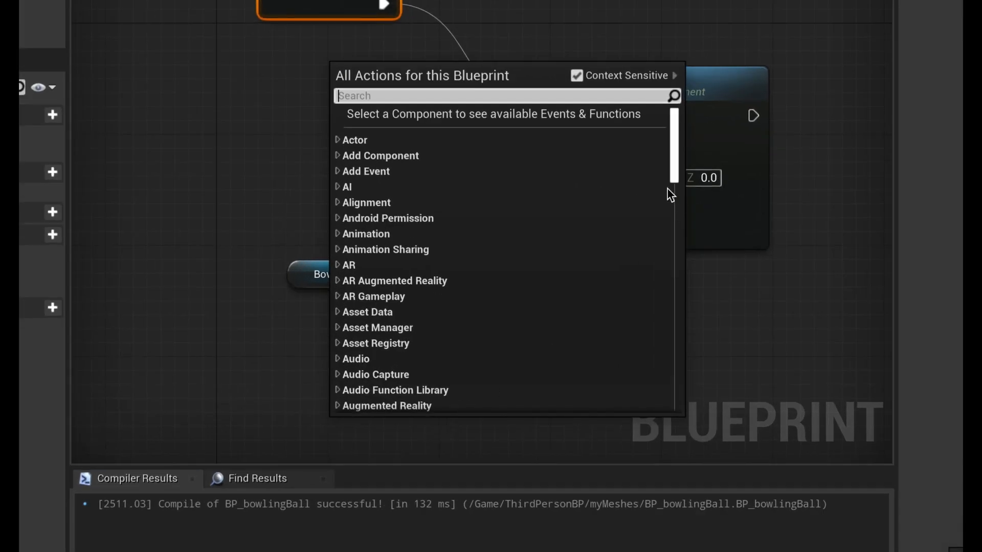
drag(672, 171, 673, 246)
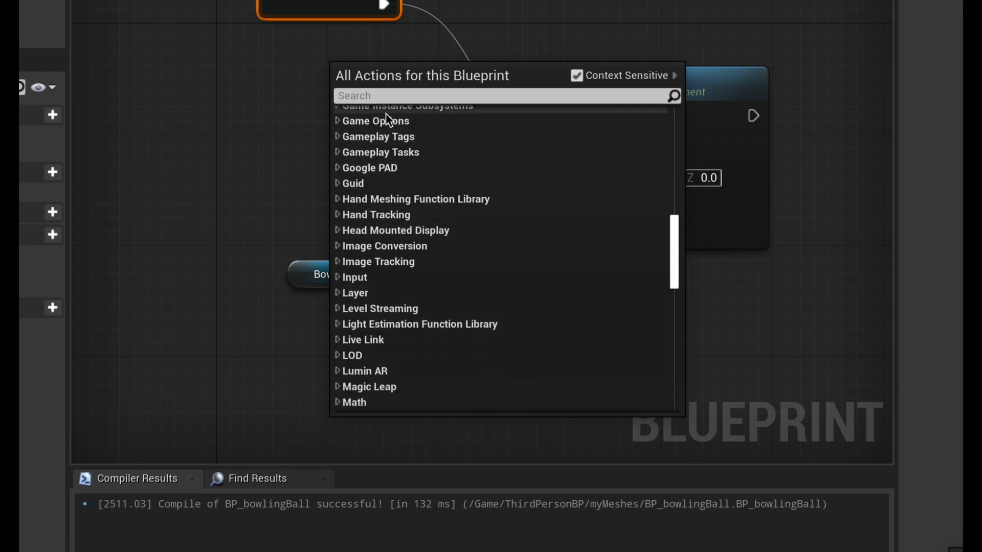
click(345, 282)
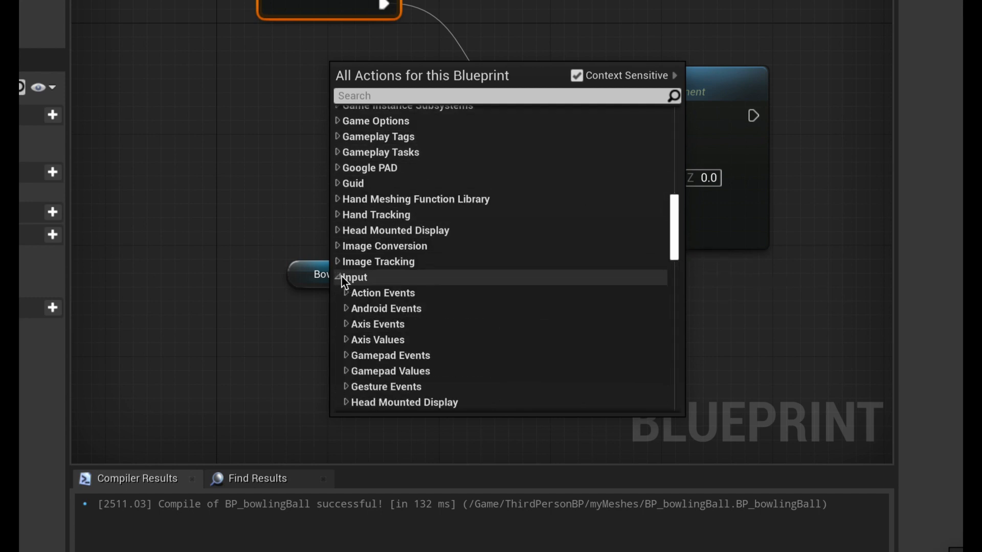
drag(674, 228, 663, 255)
click(346, 177)
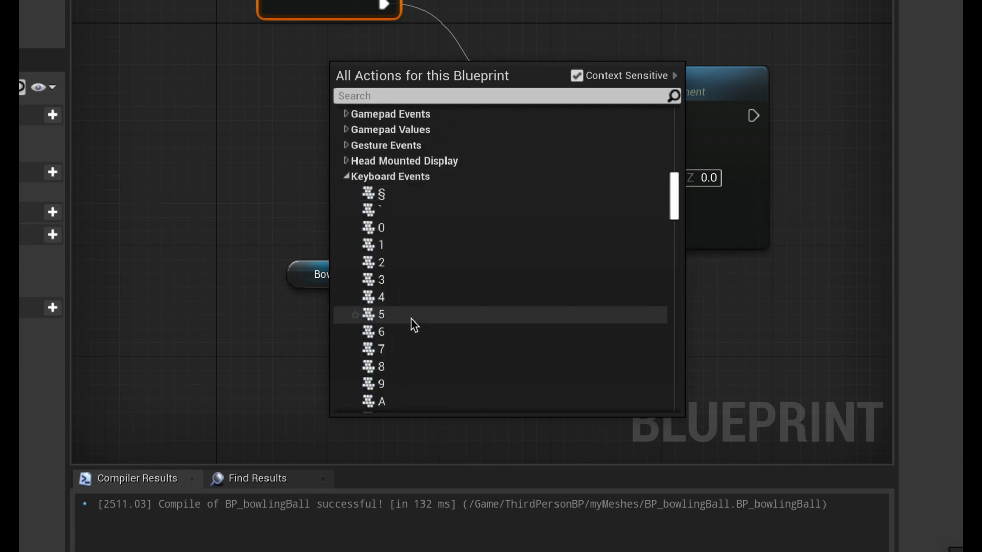
drag(673, 206, 664, 234)
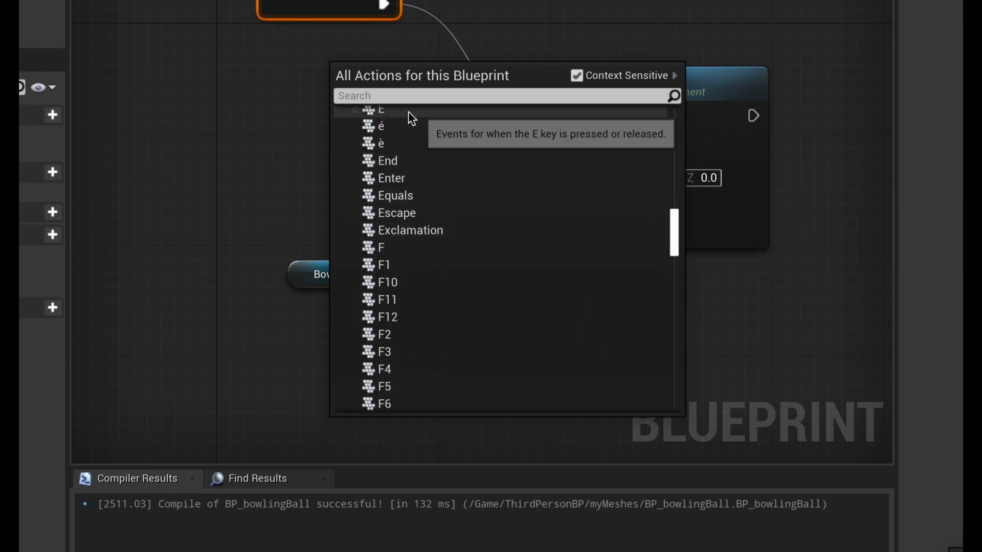
drag(676, 238, 674, 231)
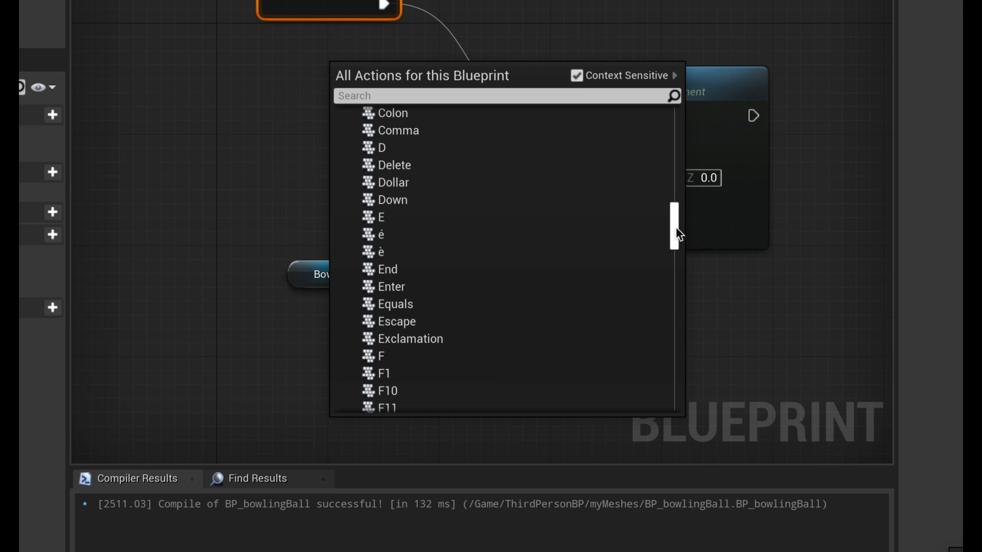
click(731, 266)
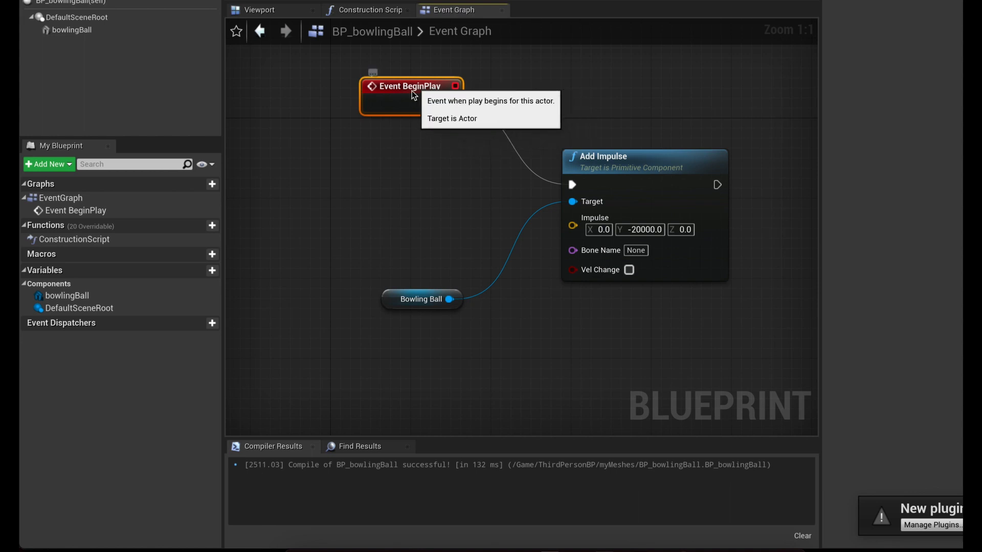
Step: Move the Event BeginPlay node back down so it sits level with the Add Impulse node
drag(412, 91, 421, 154)
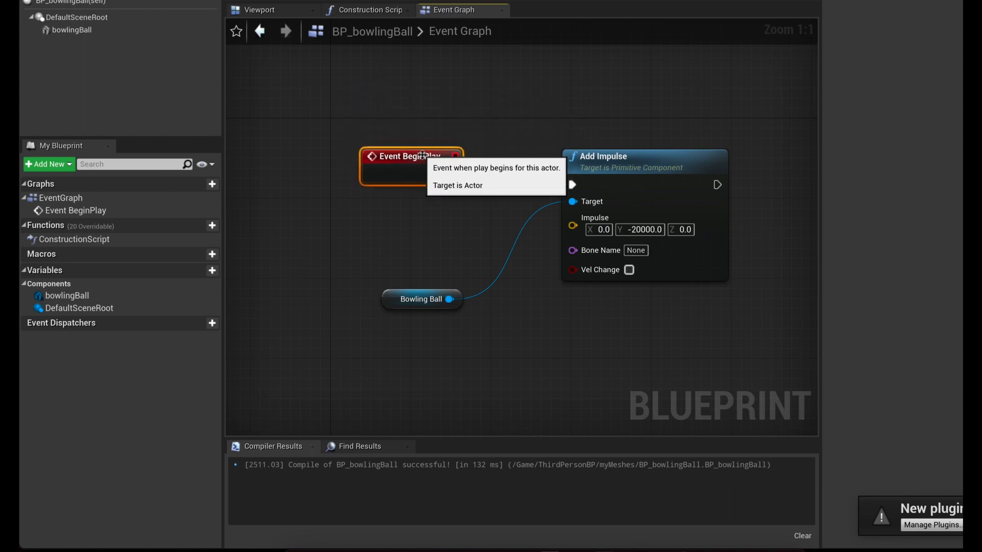
right_click(420, 87)
text(e)
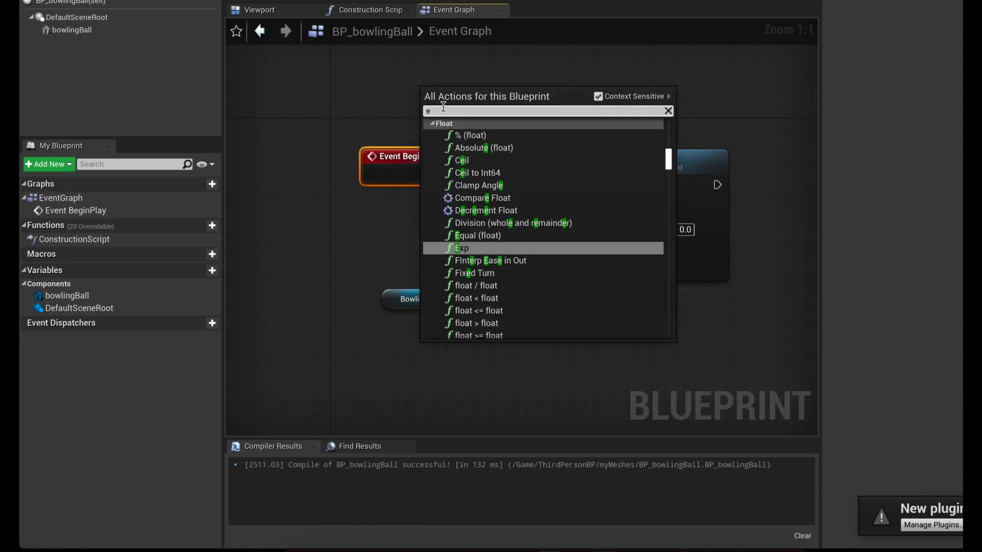
click(323, 91)
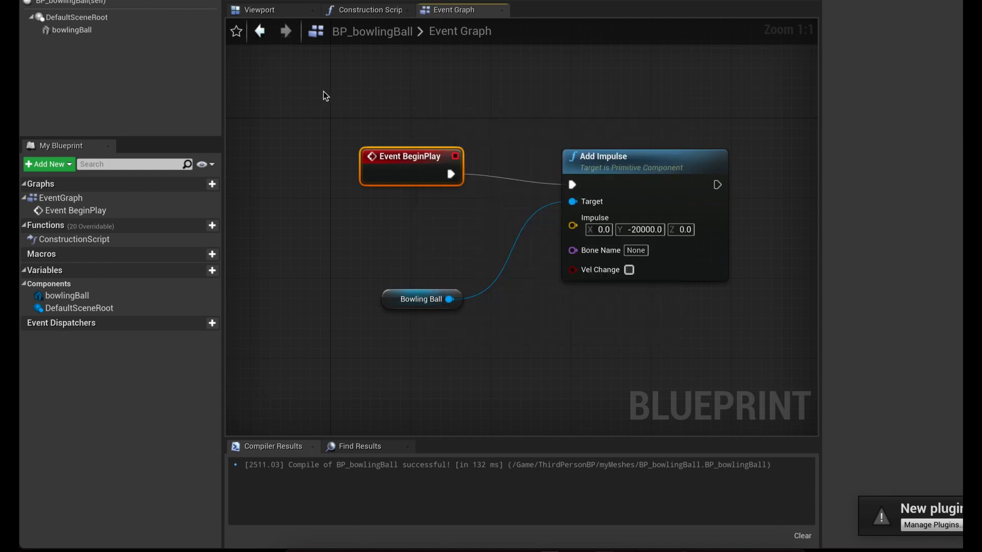
drag(404, 160, 426, 162)
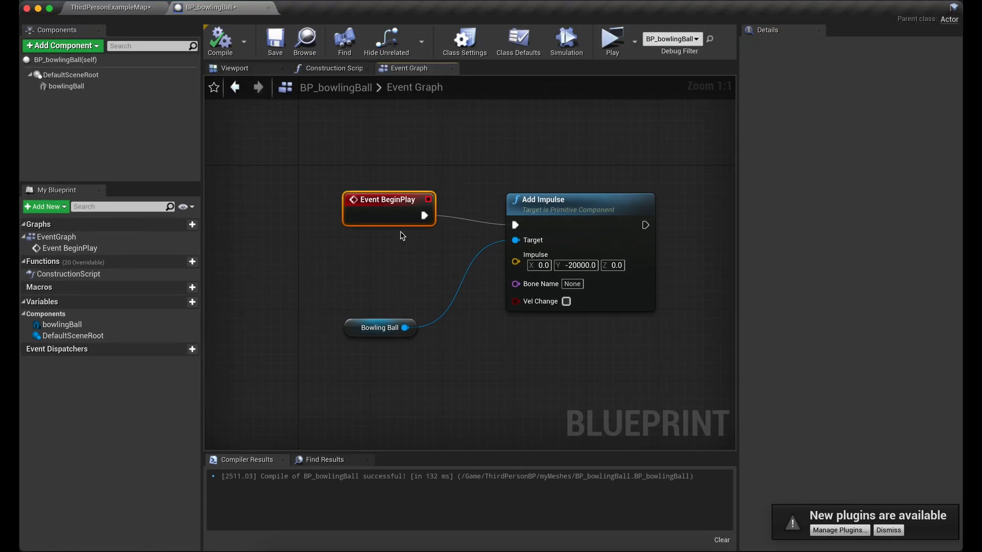
Step: Return to the ThirdPersonExampleMap level, select ThirdPersonCharacter, and open its blueprint's Event Graph
click(137, 8)
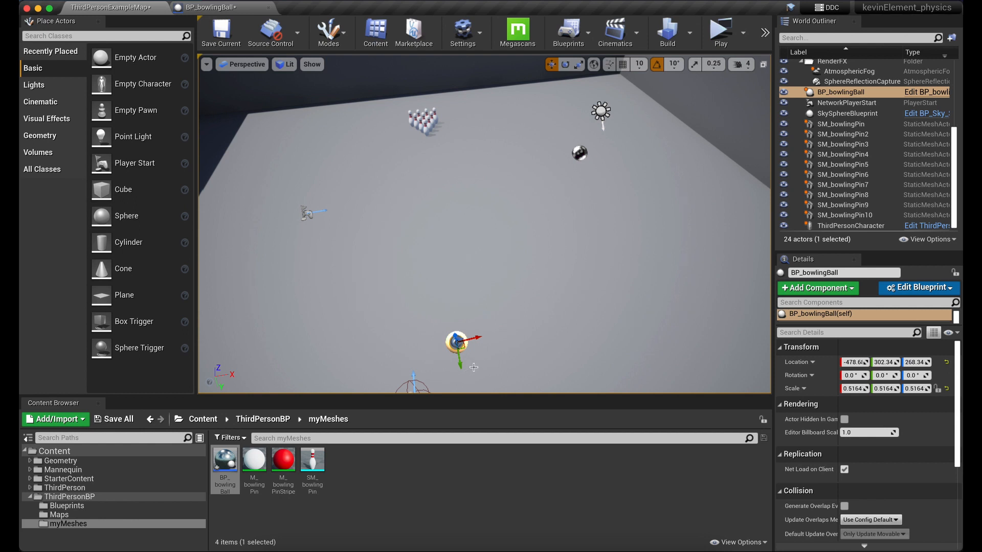
middle_drag(473, 367, 440, 381)
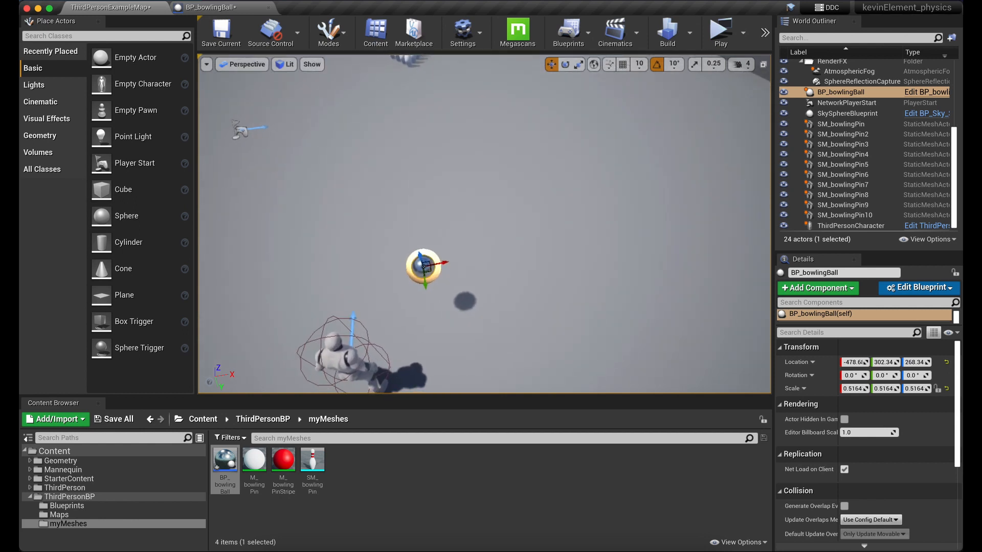
scroll(472, 351, up, 3)
click(506, 240)
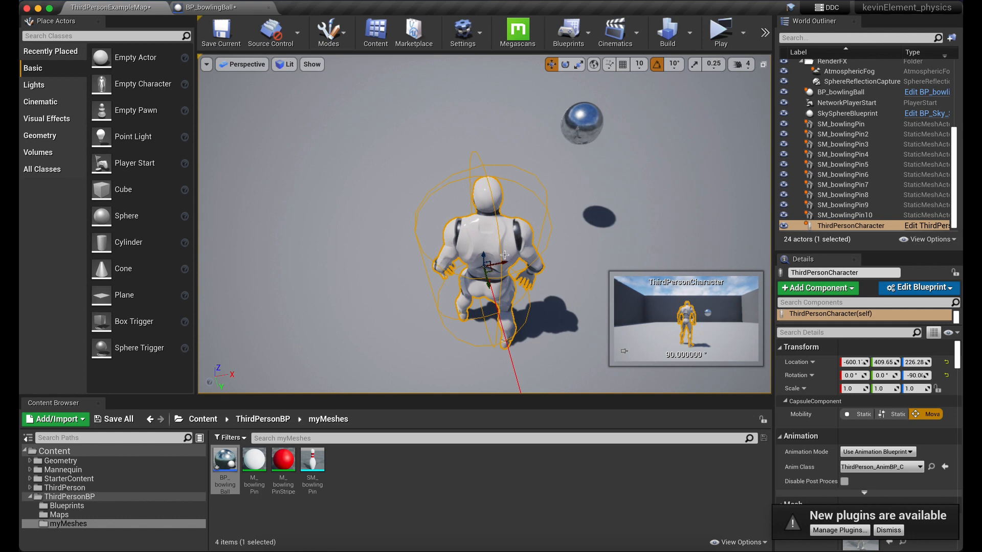
middle_drag(473, 275, 488, 322)
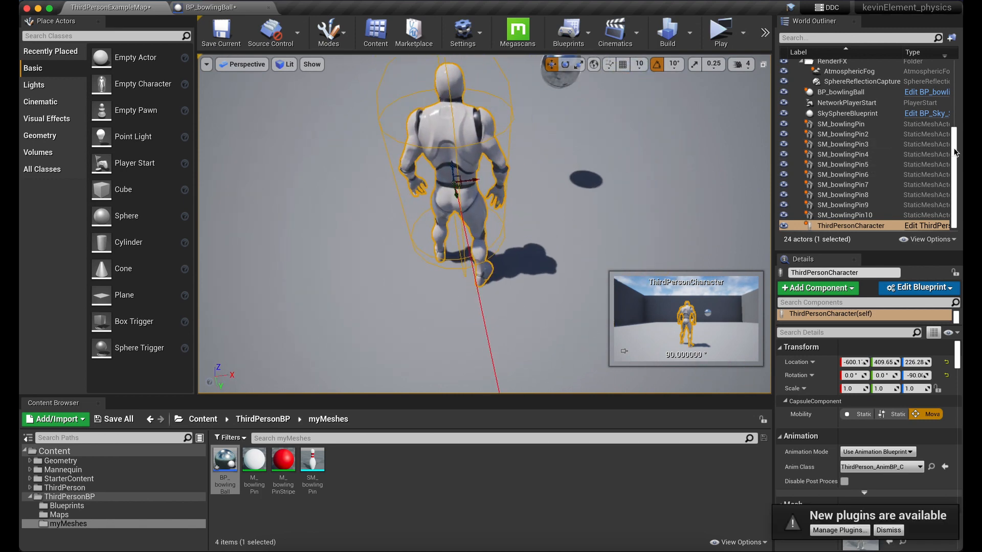
drag(954, 155, 957, 184)
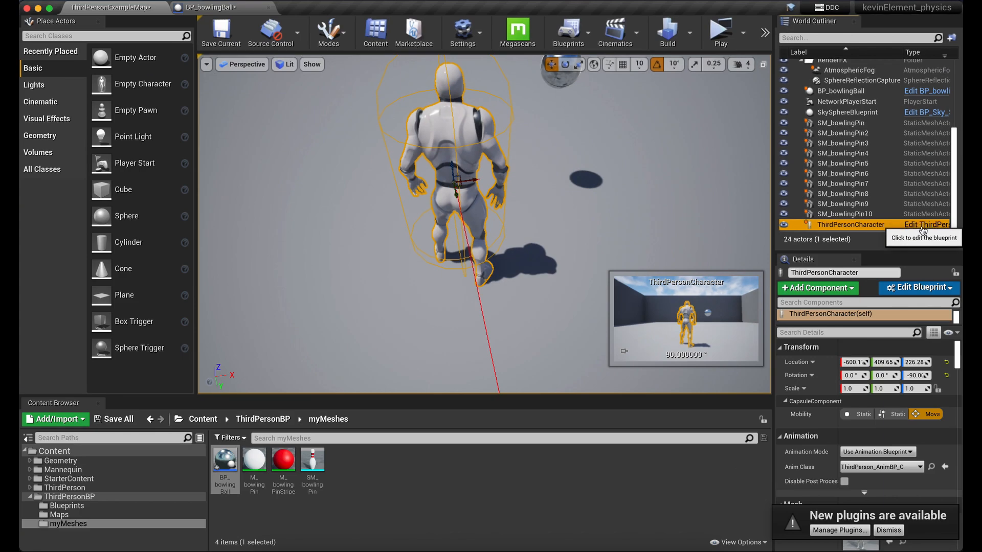
click(923, 227)
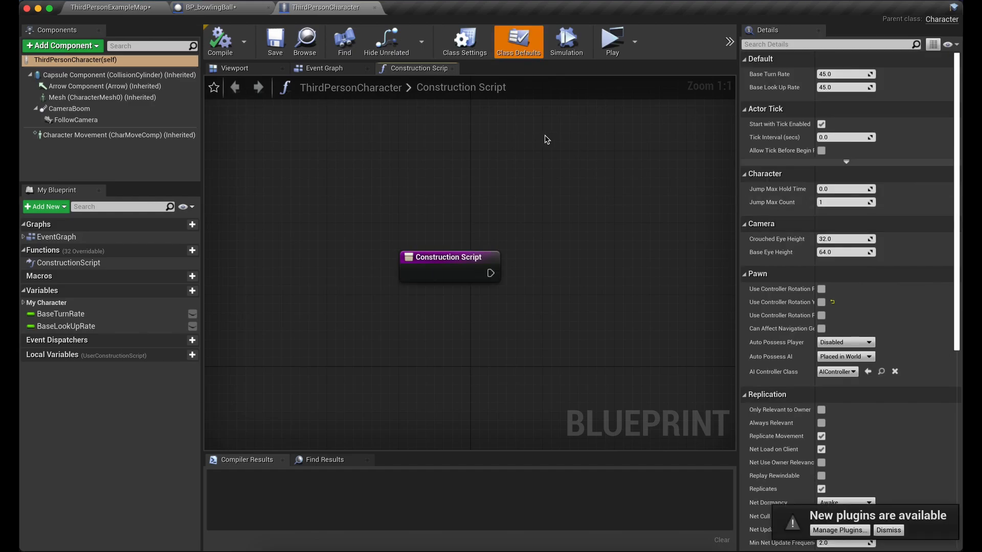
click(324, 68)
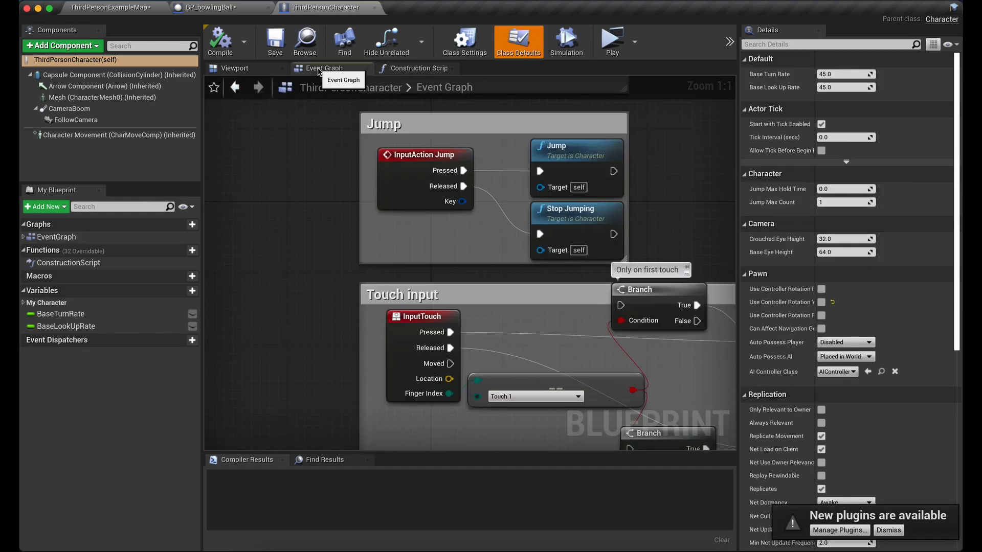
Step: Examine the gamepad, mouse, jump, touch, movement and VR reset input nodes in ThirdPersonCharacter's Event Graph
scroll(391, 186, down, 4)
scroll(391, 187, right, 7)
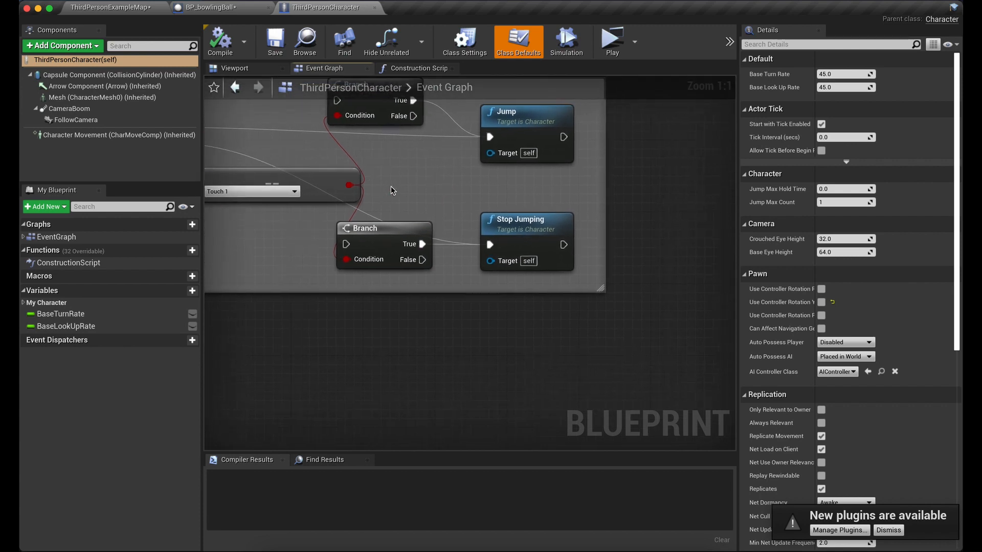
scroll(391, 186, up, 4)
scroll(390, 187, right, 7)
scroll(390, 187, up, 8)
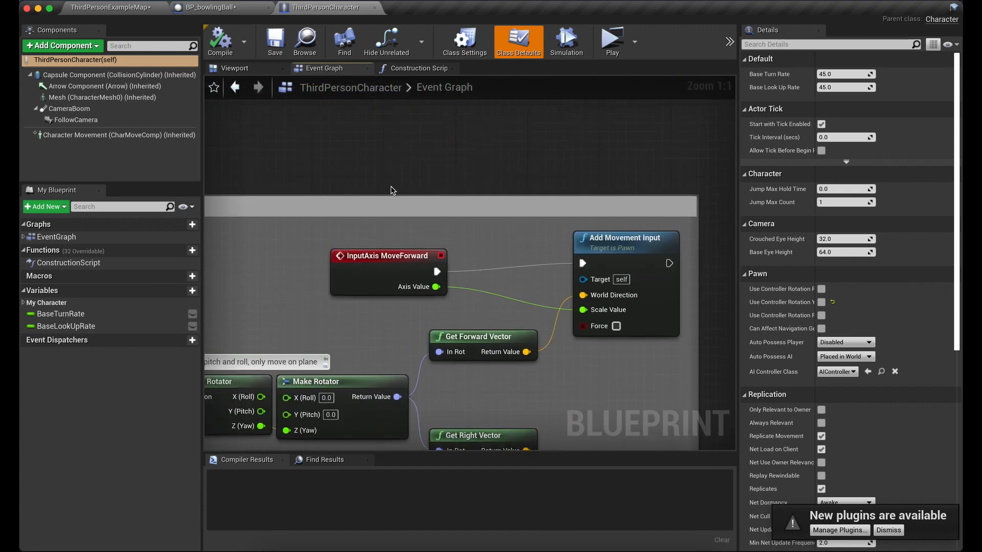
scroll(390, 187, left, 3)
scroll(390, 187, left, 13)
scroll(390, 187, up, 4)
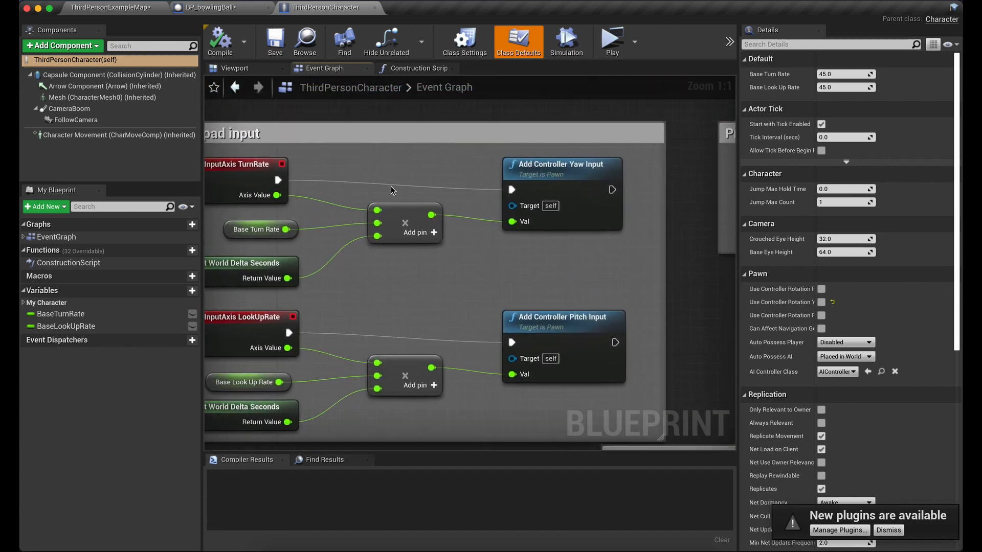
scroll(391, 187, down, 2)
scroll(391, 189, down, 2)
scroll(391, 188, right, 6)
scroll(391, 188, up, 6)
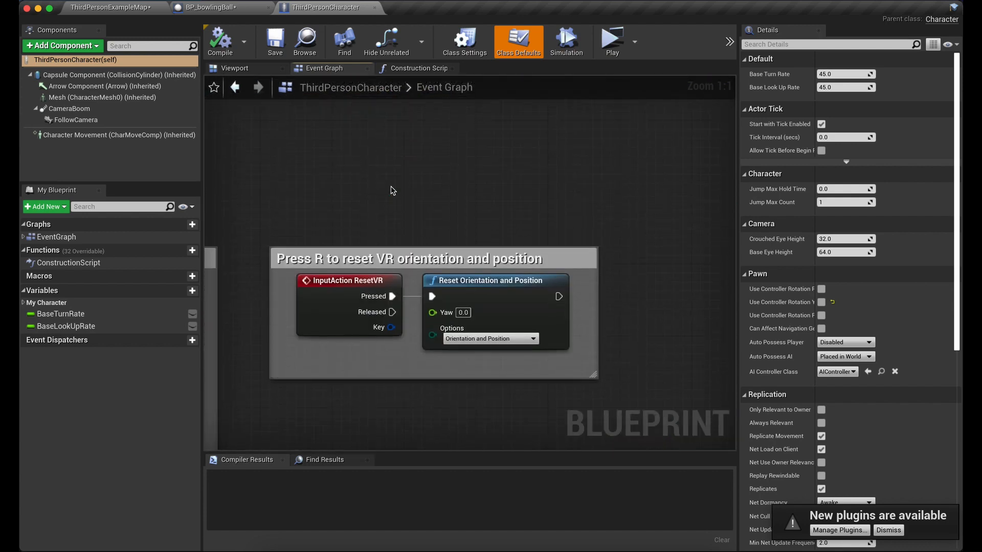
scroll(390, 188, down, 5)
scroll(391, 188, left, 4)
scroll(390, 189, left, 10)
scroll(391, 189, down, 3)
scroll(391, 189, up, 2)
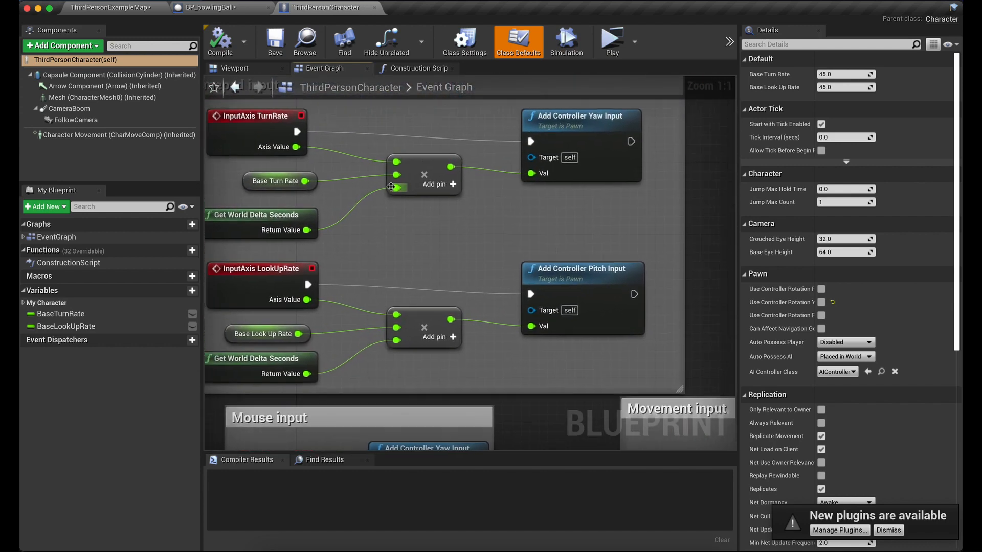
scroll(392, 190, down, 1)
scroll(392, 190, left, 1)
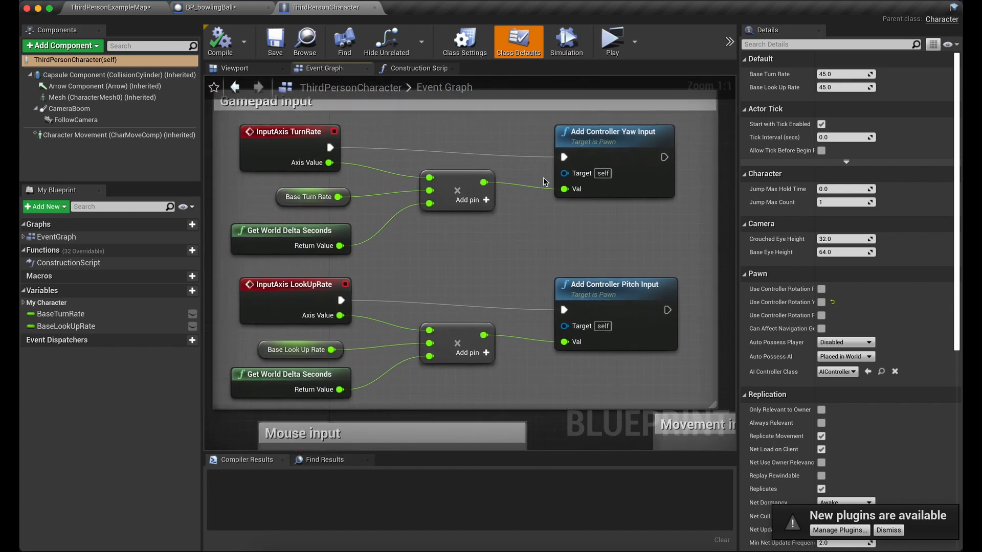
scroll(446, 276, down, 3)
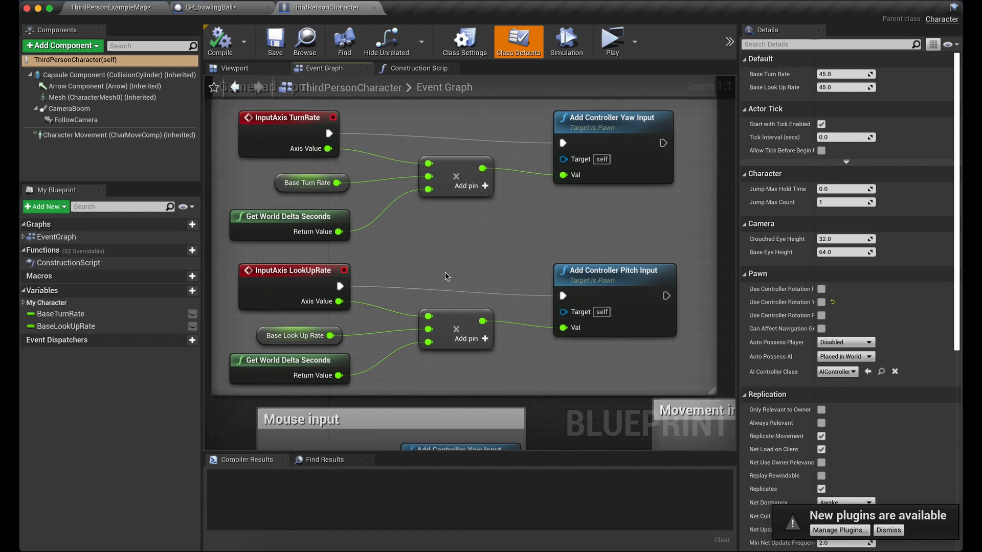
scroll(447, 276, down, 10)
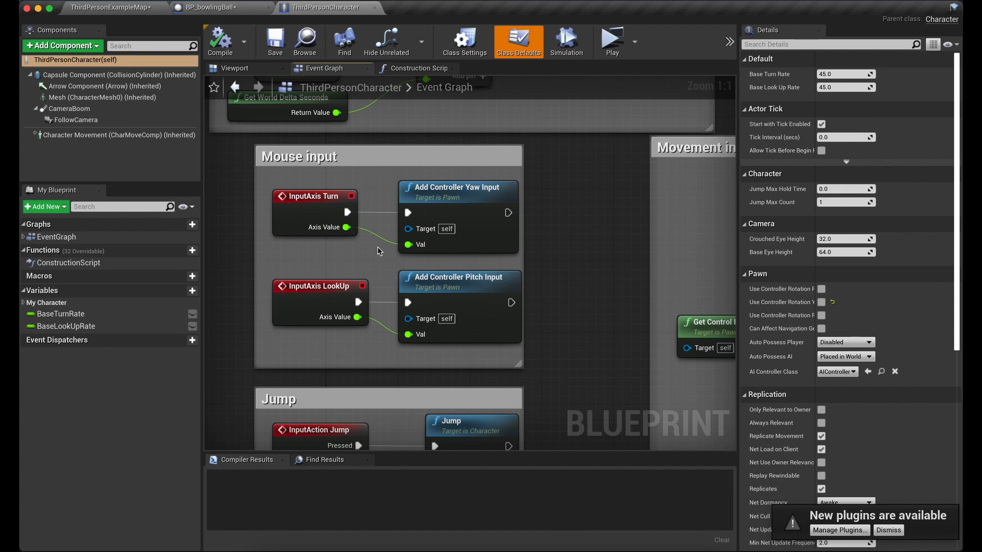
scroll(378, 247, down, 6)
scroll(377, 247, right, 1)
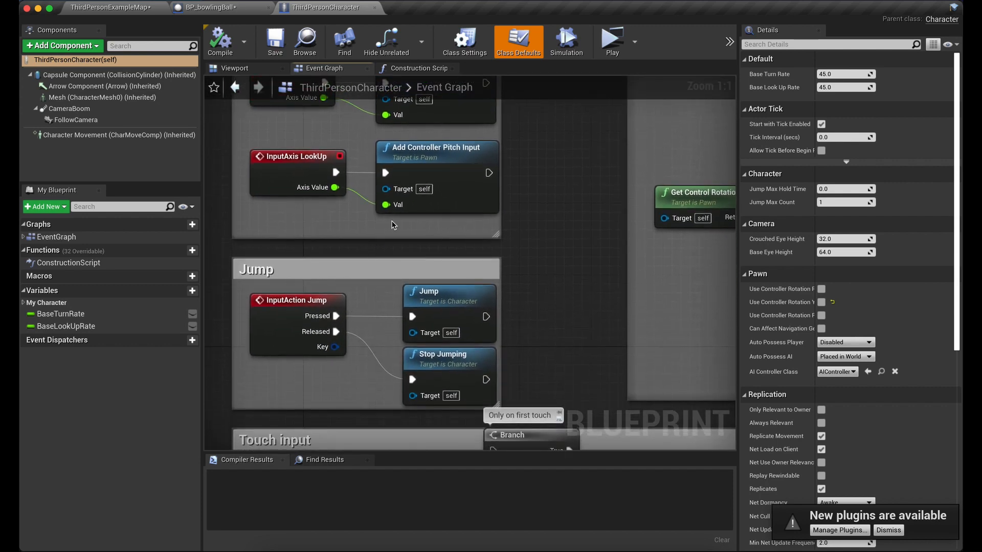
scroll(415, 229, down, 15)
scroll(415, 229, right, 1)
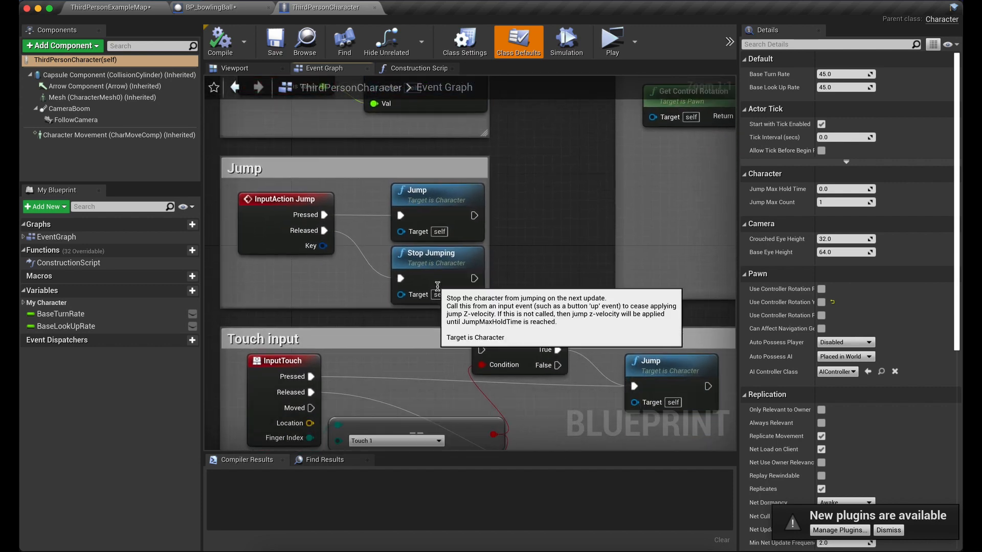
scroll(437, 290, down, 2)
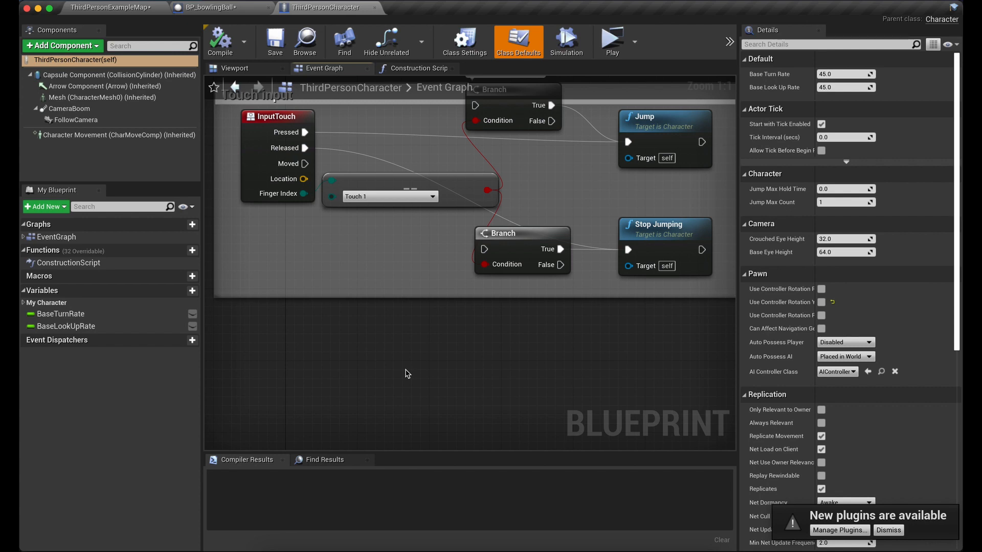
Step: Return to the ThirdPersonExampleMap level and select BP_bowlingBall in front of the character
click(200, 9)
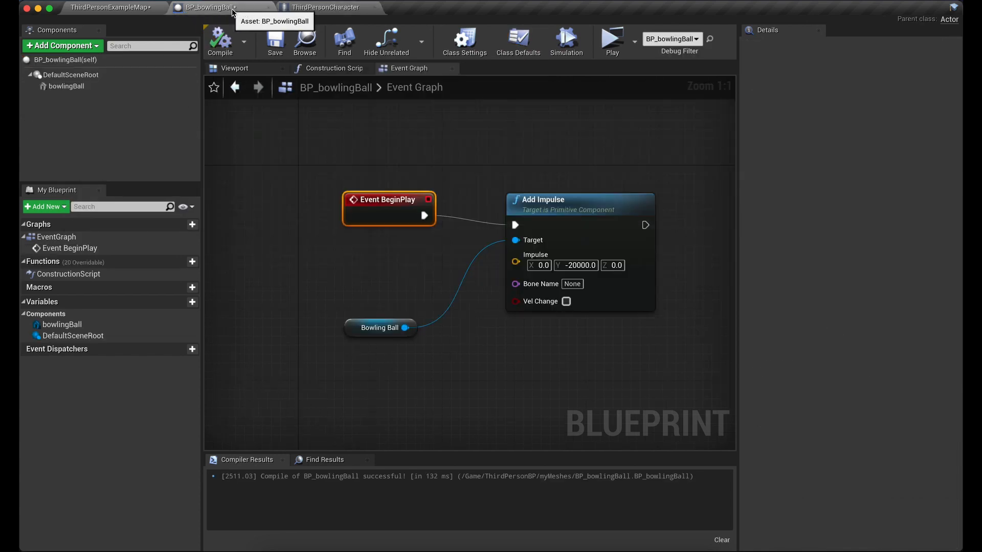
click(125, 8)
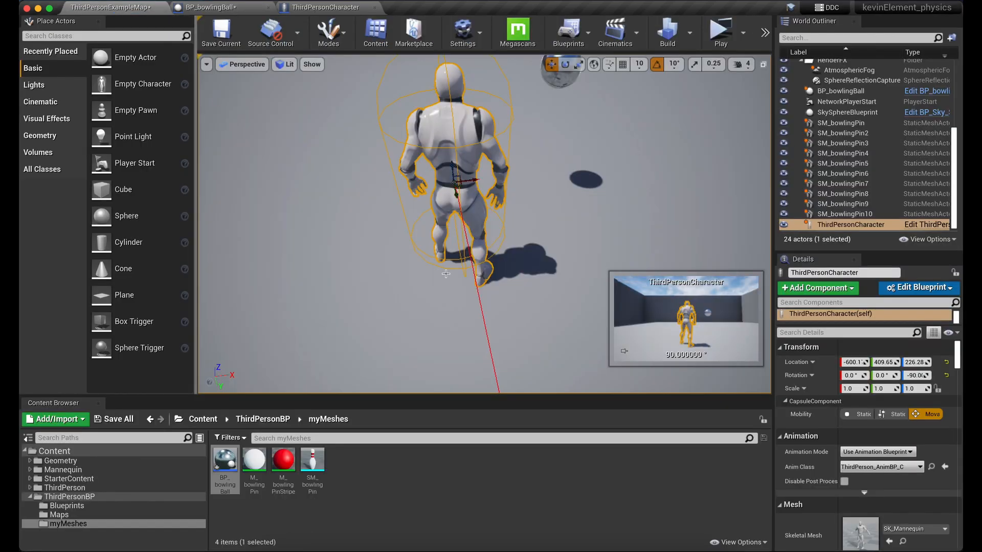
scroll(545, 189, down, 3)
click(539, 134)
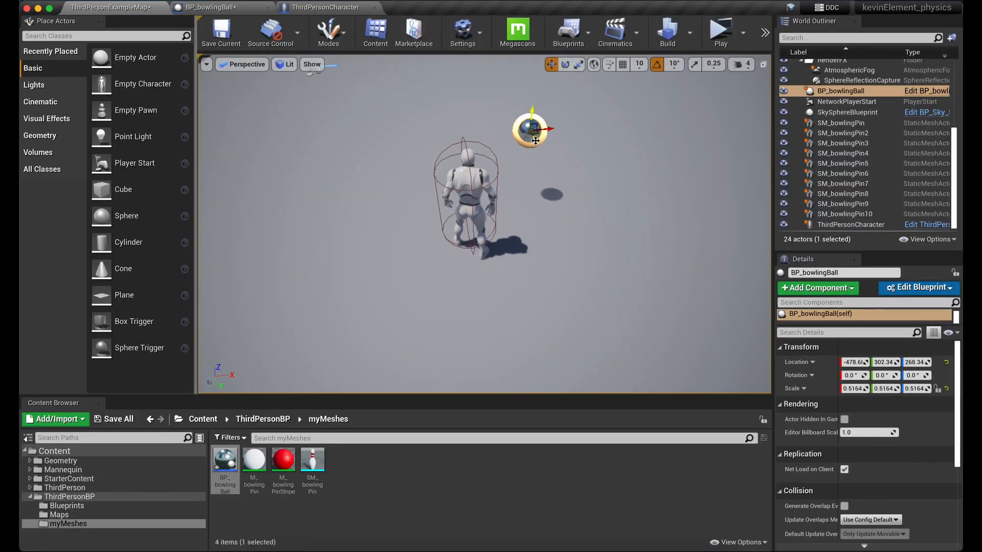
Step: Move BP_bowlingBall along the X axis to about 12, well clear of the character, and briefly play-test the level
scroll(541, 148, down, 5)
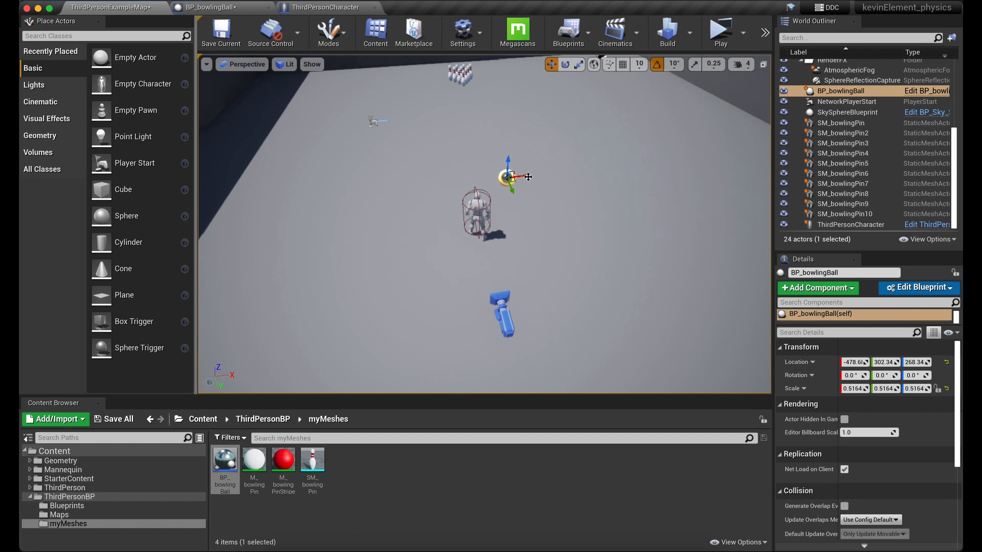
drag(528, 177, 611, 175)
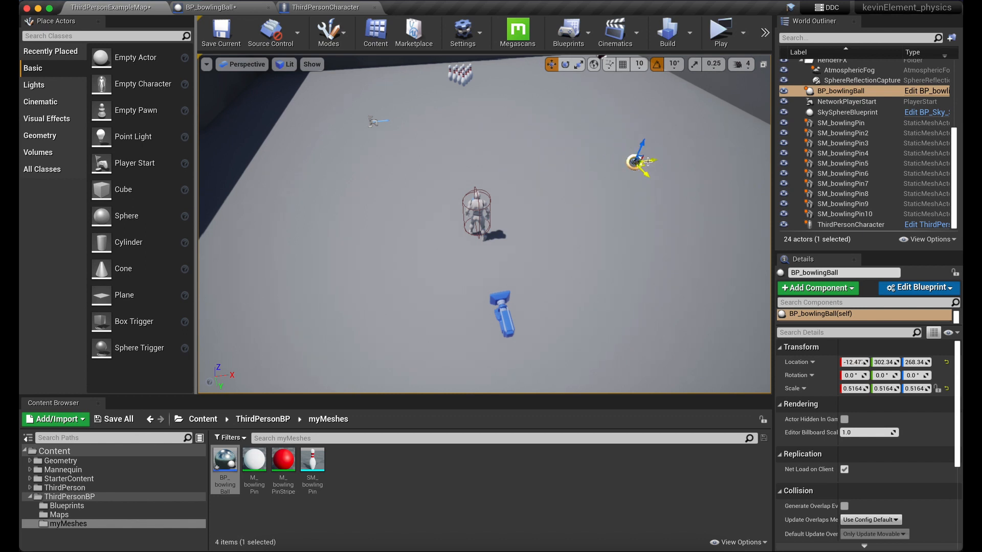
drag(653, 161, 659, 161)
click(721, 39)
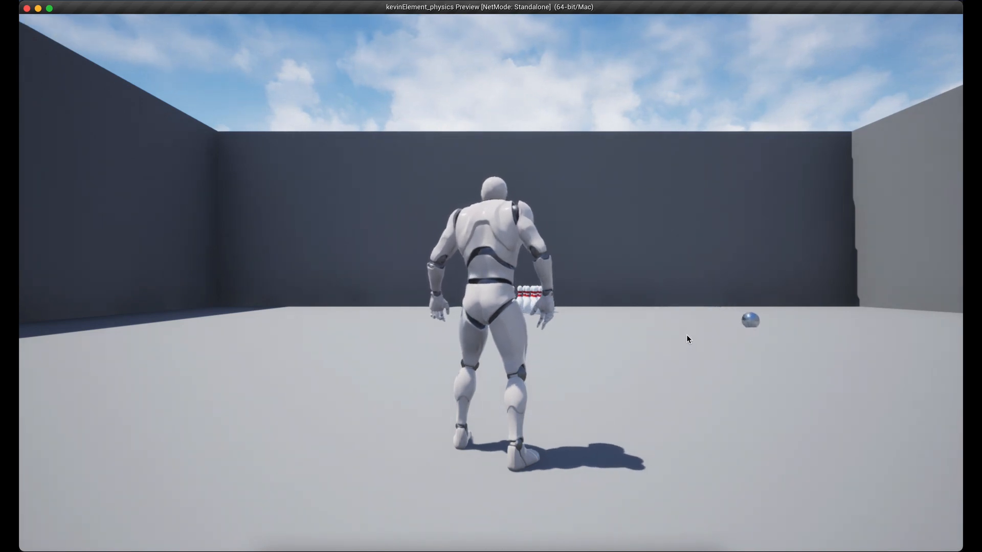
key(Escape)
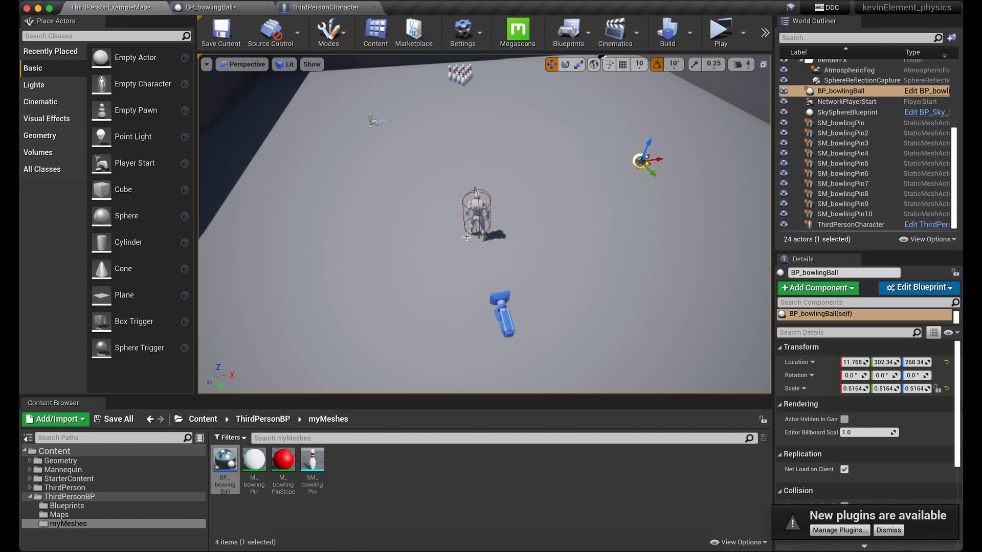
Step: Select ThirdPersonCharacter in the level, open its blueprint, and go to the empty area below the Touch Input nodes
click(479, 209)
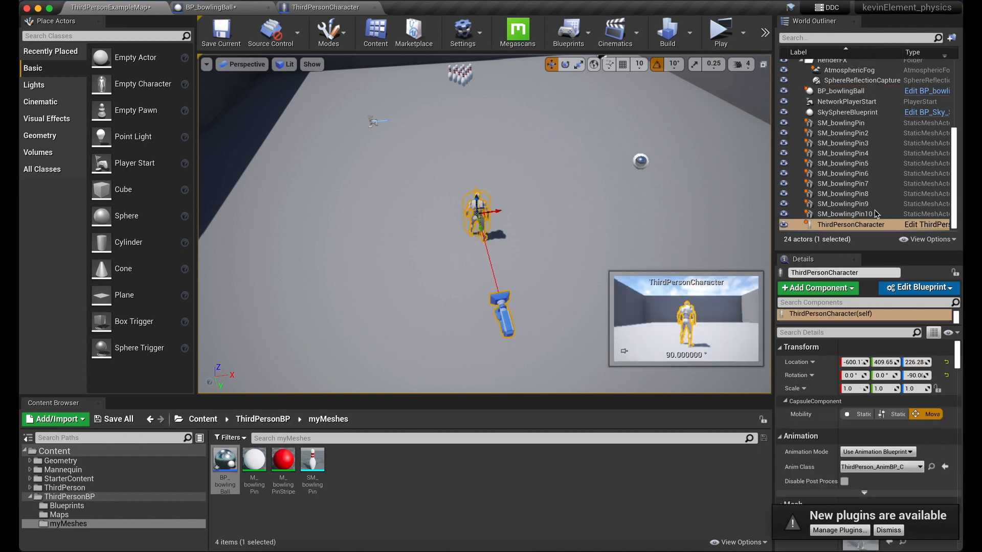
click(929, 225)
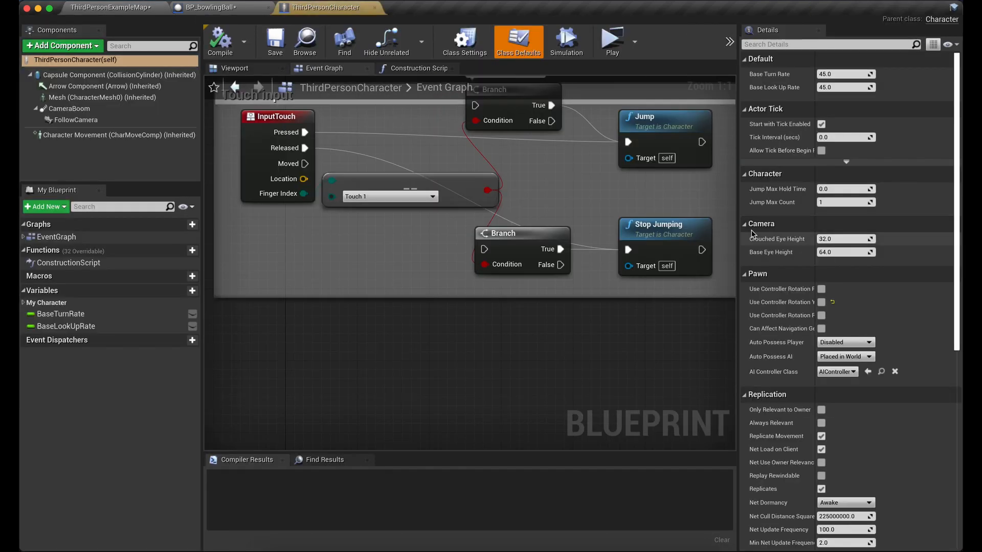
scroll(468, 314, down, 2)
right_drag(465, 319, 438, 208)
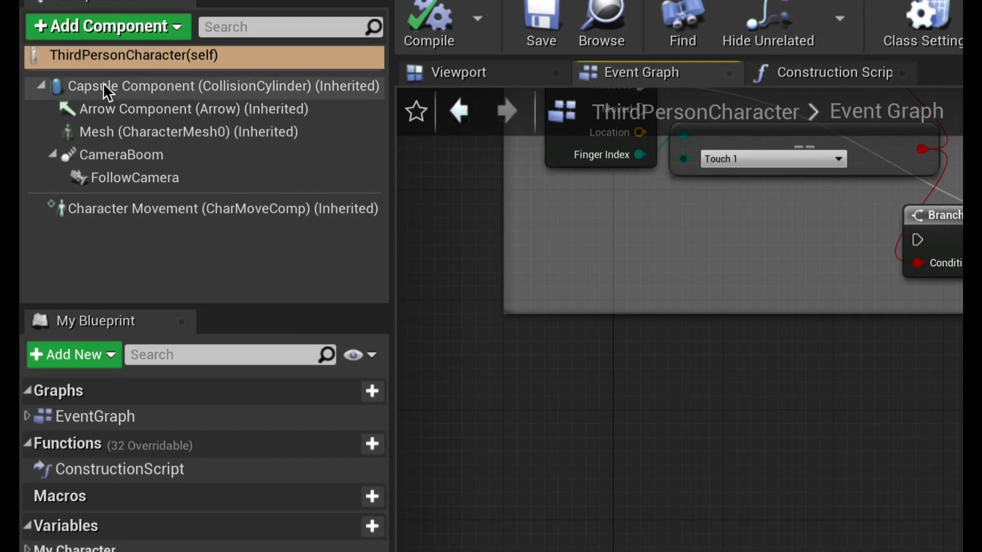
Step: Add a Sphere component to ThirdPersonCharacter and name it bowlingBall
mouse_move(100, 83)
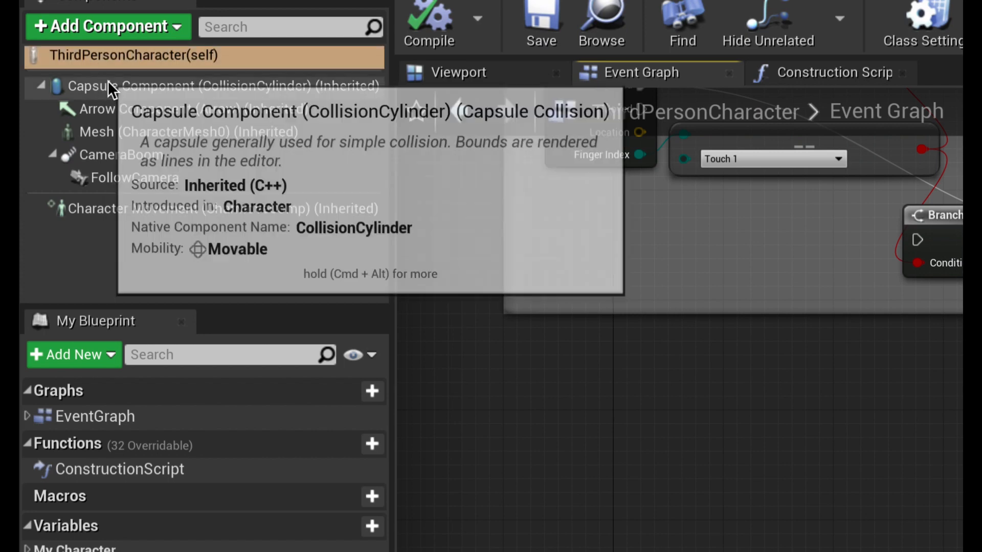
click(113, 24)
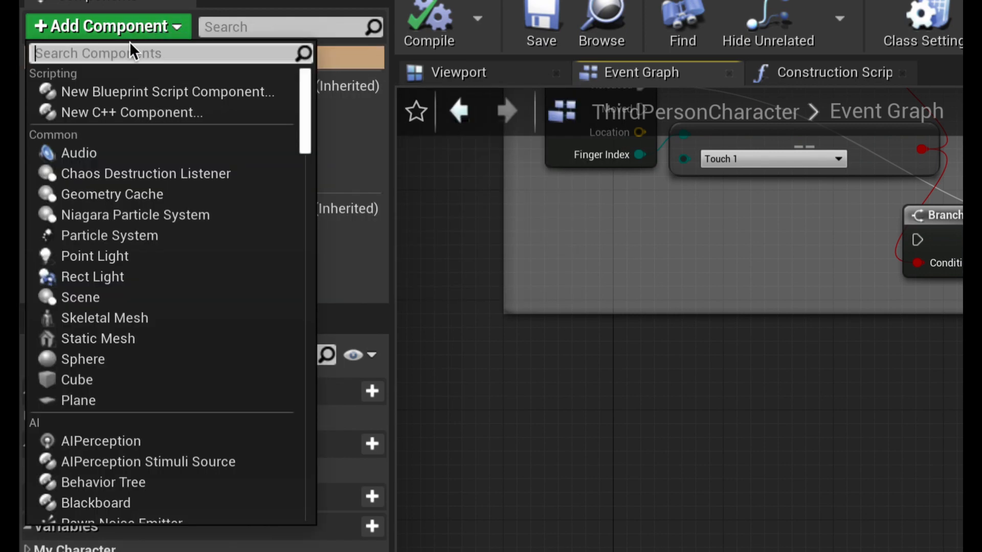
text(Sphere)
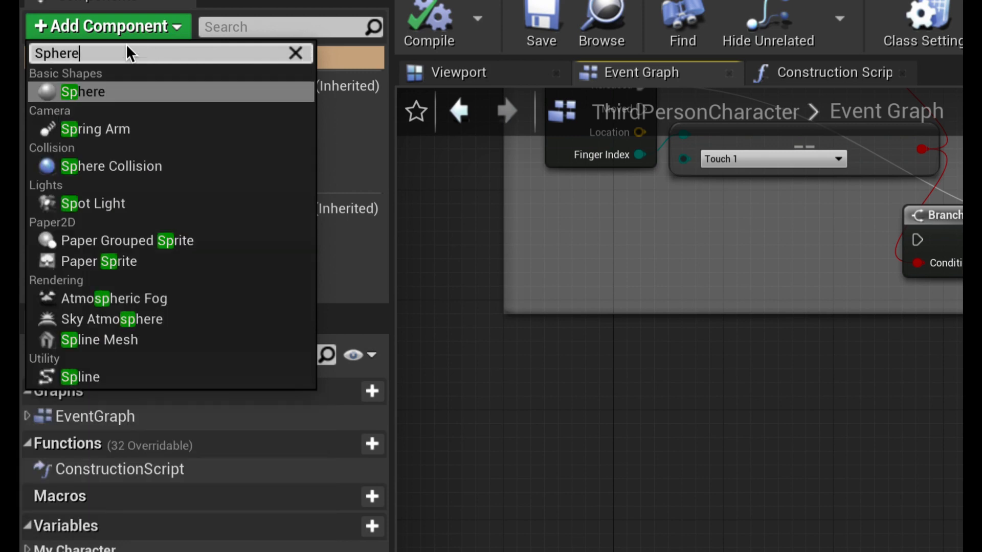
key(Return)
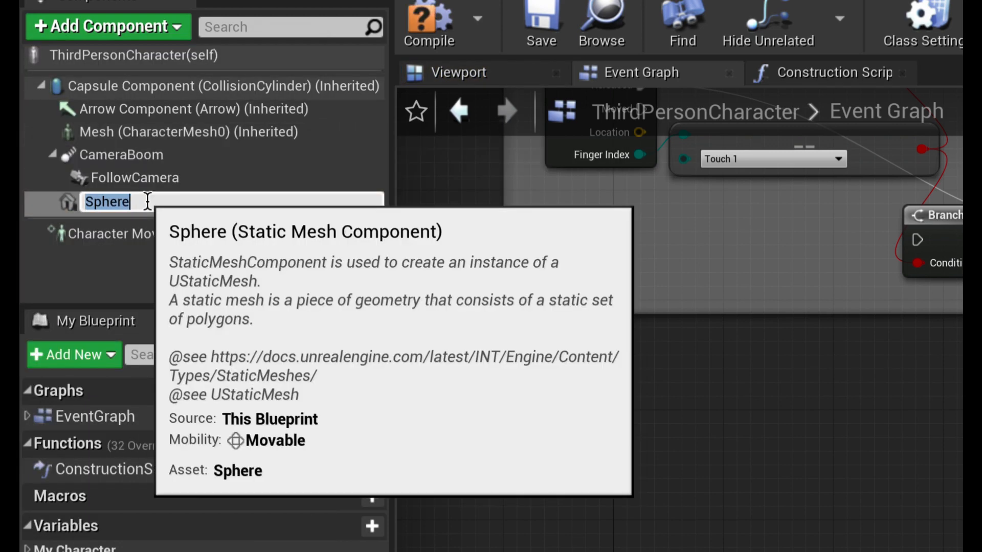
text(b)
key(BackSpace)
text(bowlking)
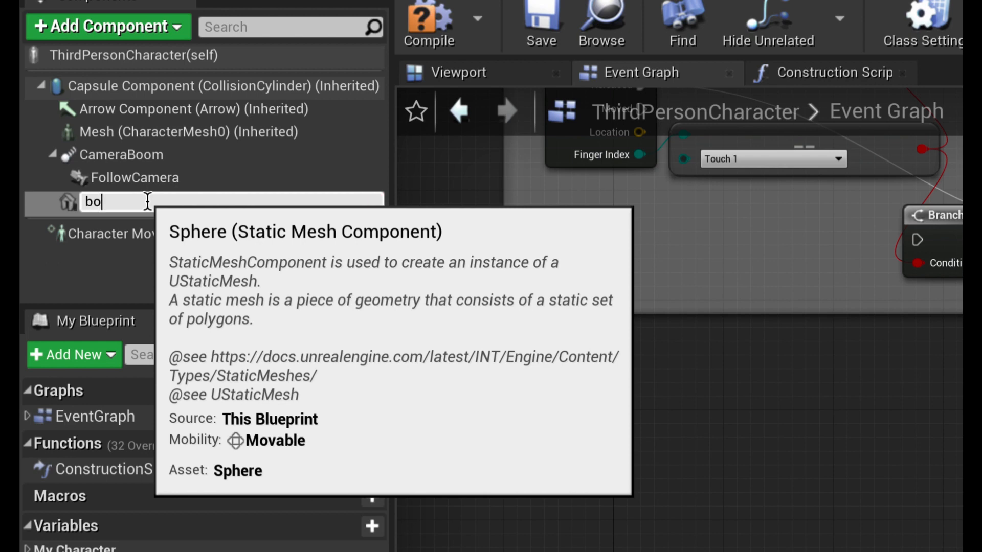
key(BackSpace)
key(BackSpace)
text(ngBa)
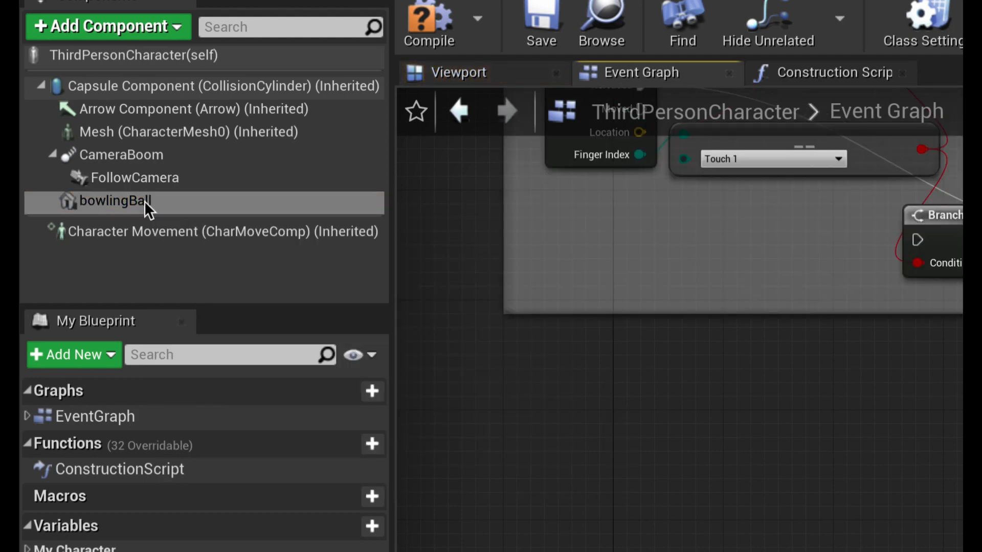
key(Return)
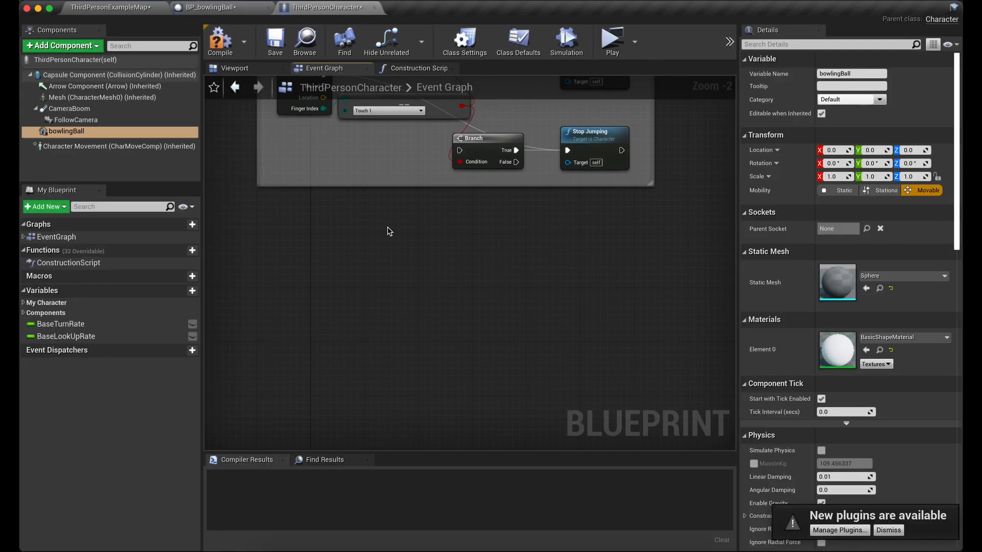
Step: Open the Project Settings and go to the engine's Input settings
click(122, 0)
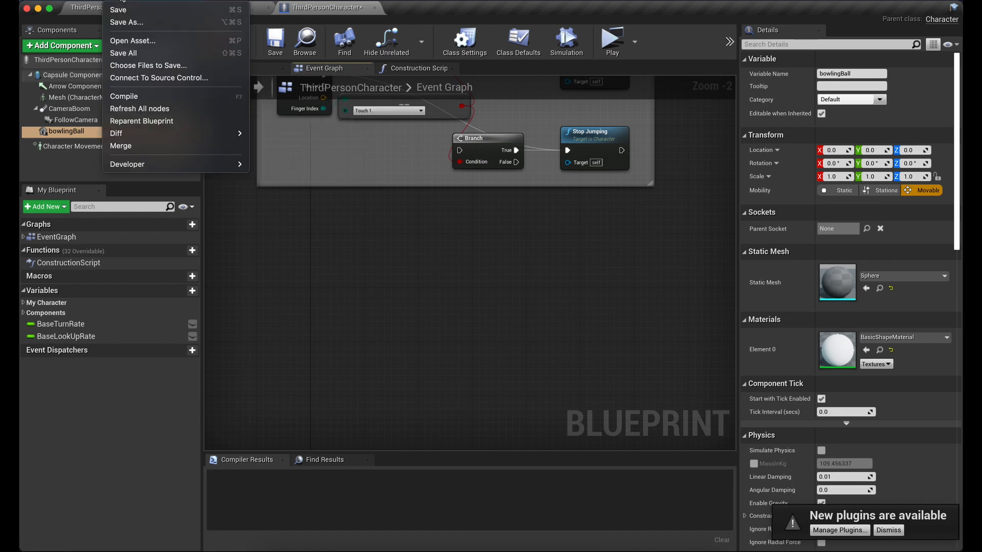
click(359, 324)
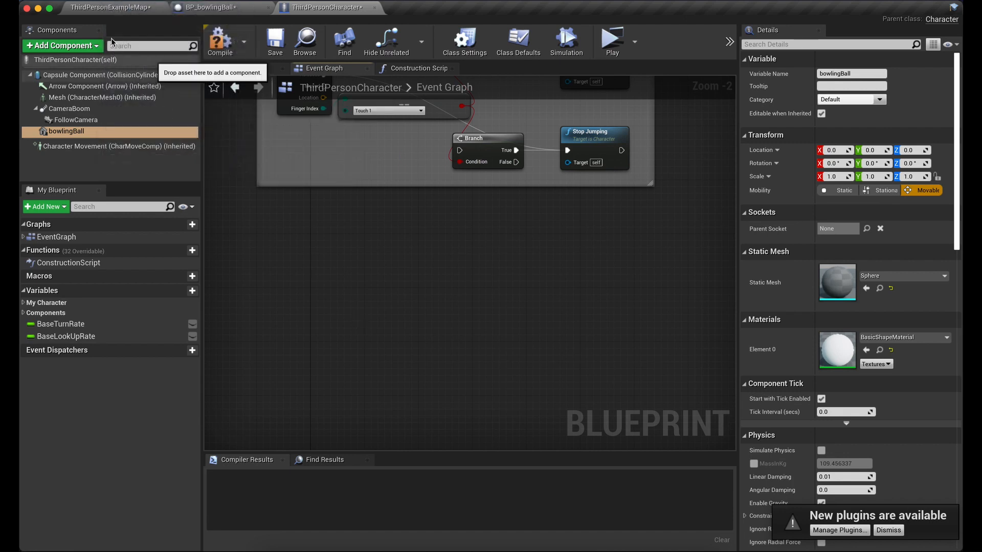
click(123, 0)
mouse_move(137, 7)
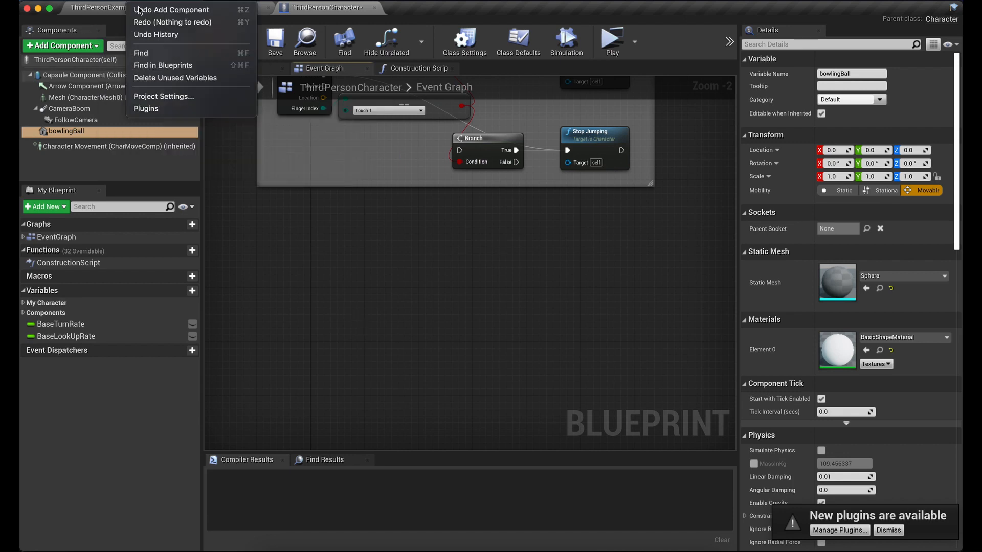
click(164, 96)
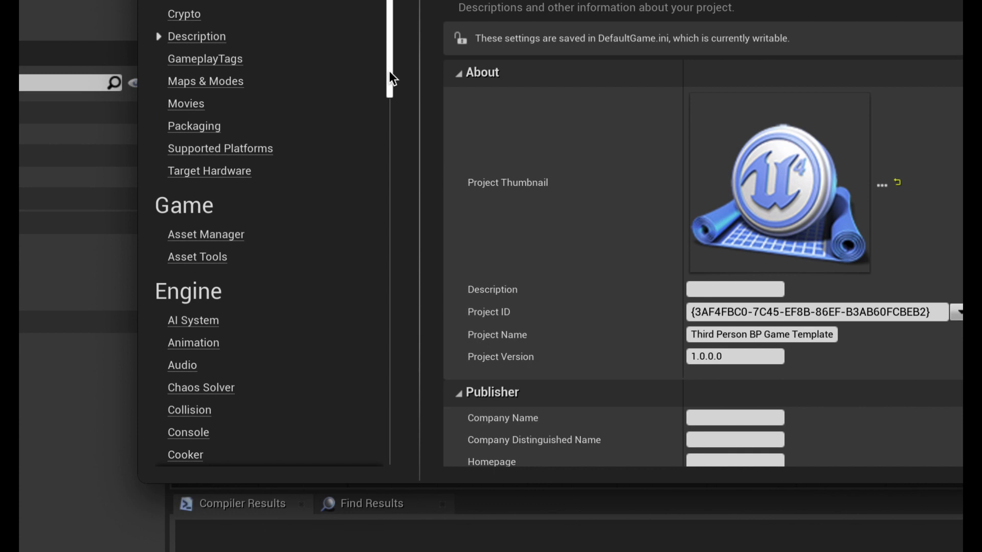
drag(336, 201, 339, 217)
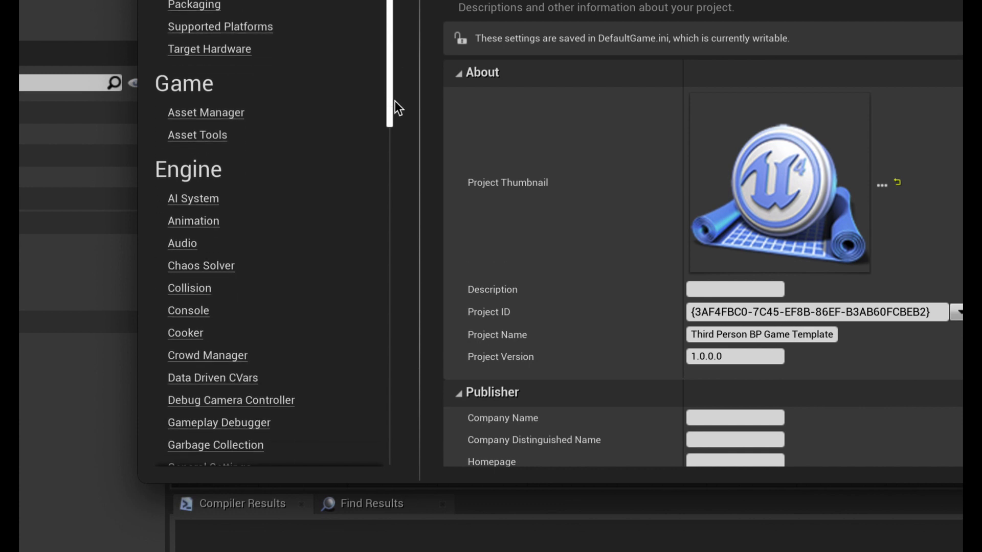
drag(395, 108, 394, 176)
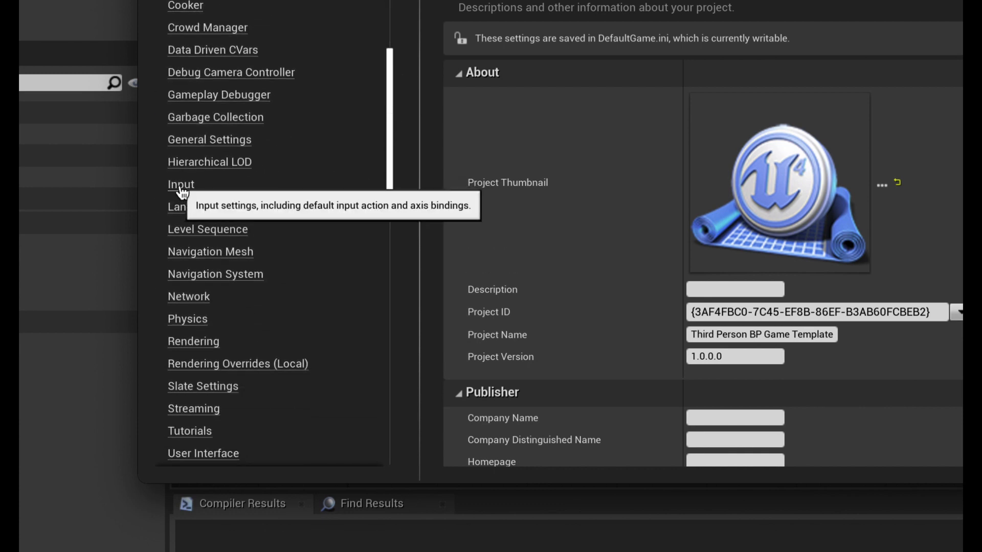
click(166, 186)
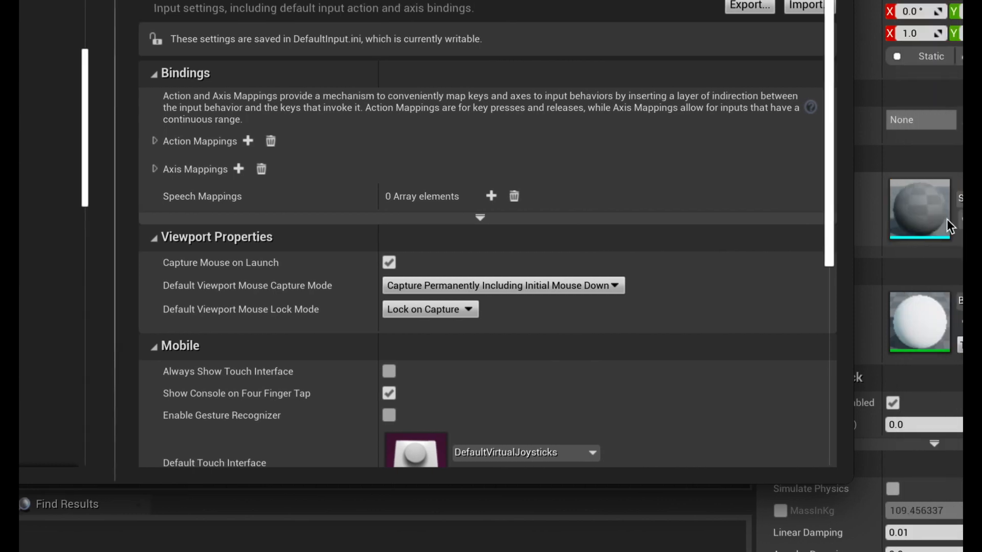
Step: Examine the keys and controller triggers bound to the Jump and ResetVR action mappings
scroll(394, 193, down, 1)
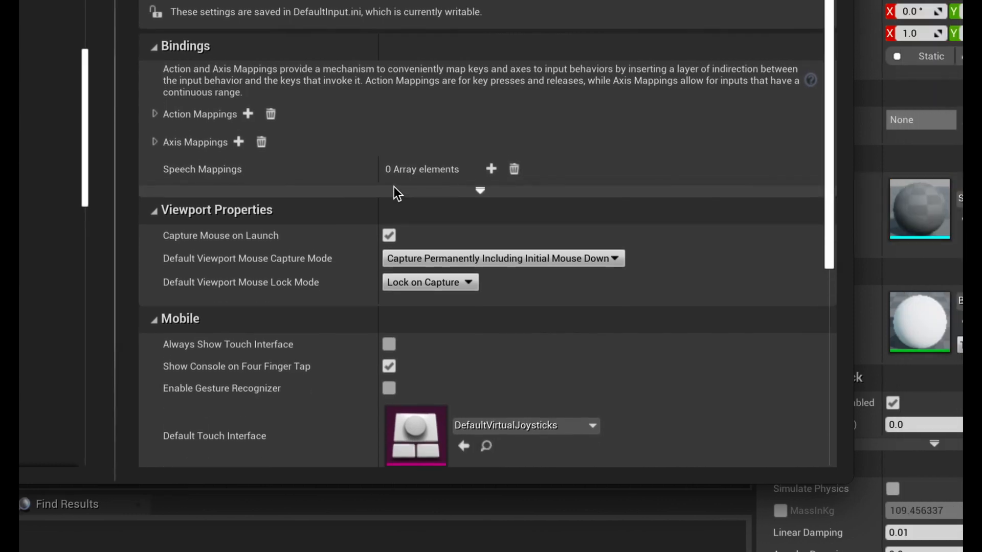
scroll(393, 192, up, 2)
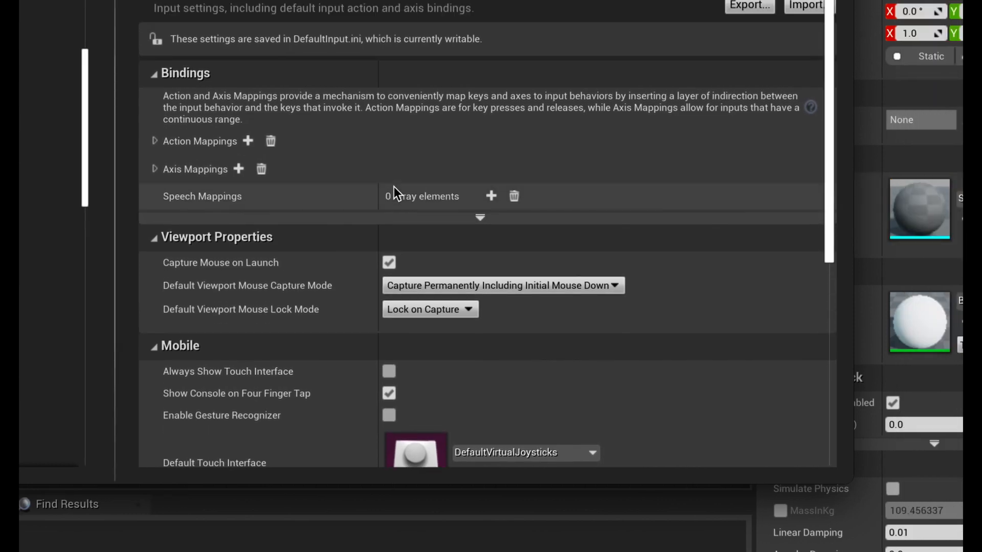
click(153, 142)
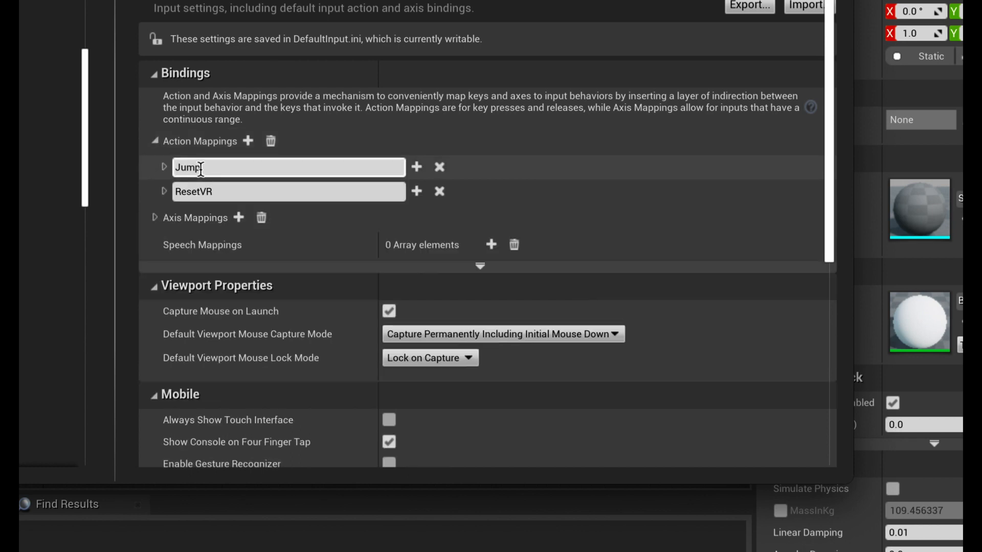
click(163, 167)
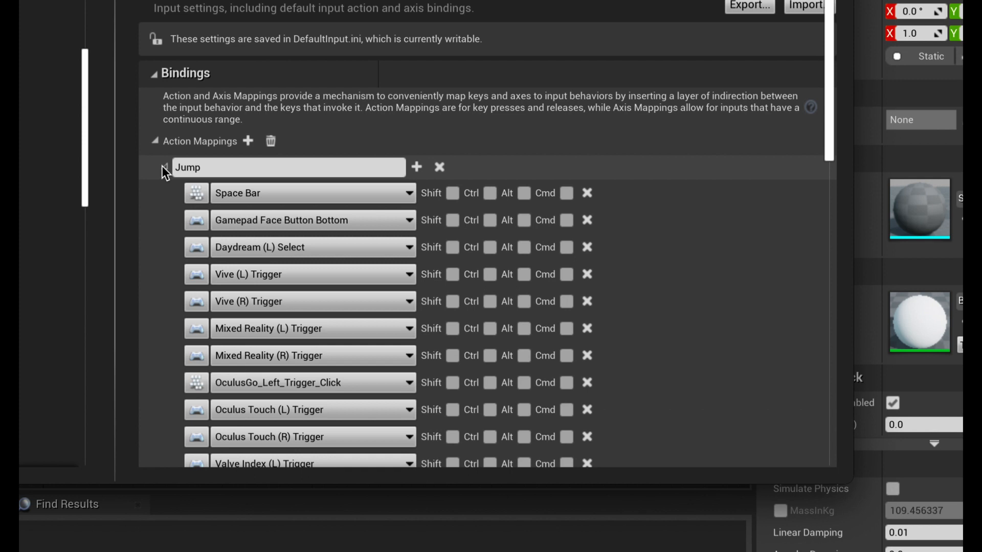
scroll(325, 388, down, 1)
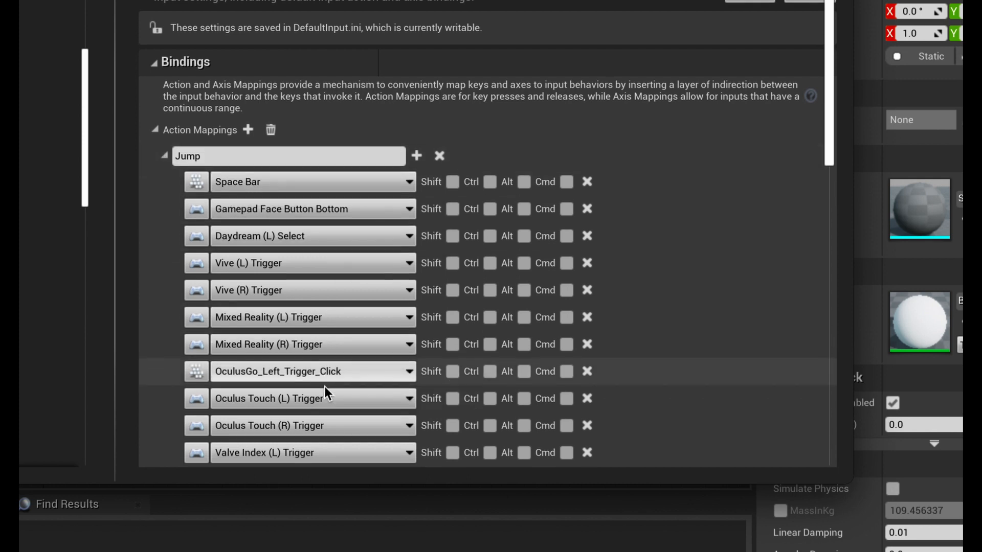
scroll(324, 385, down, 3)
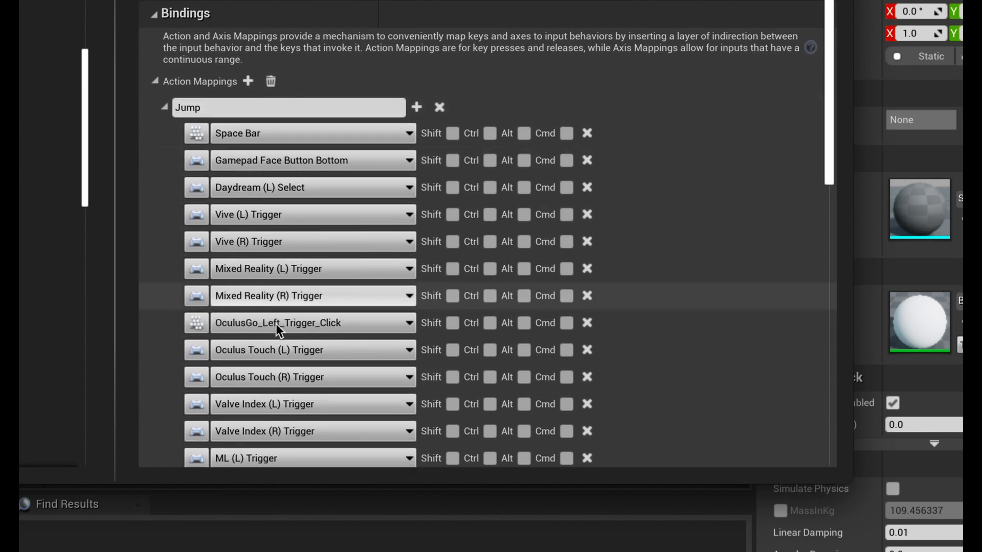
scroll(286, 352, down, 4)
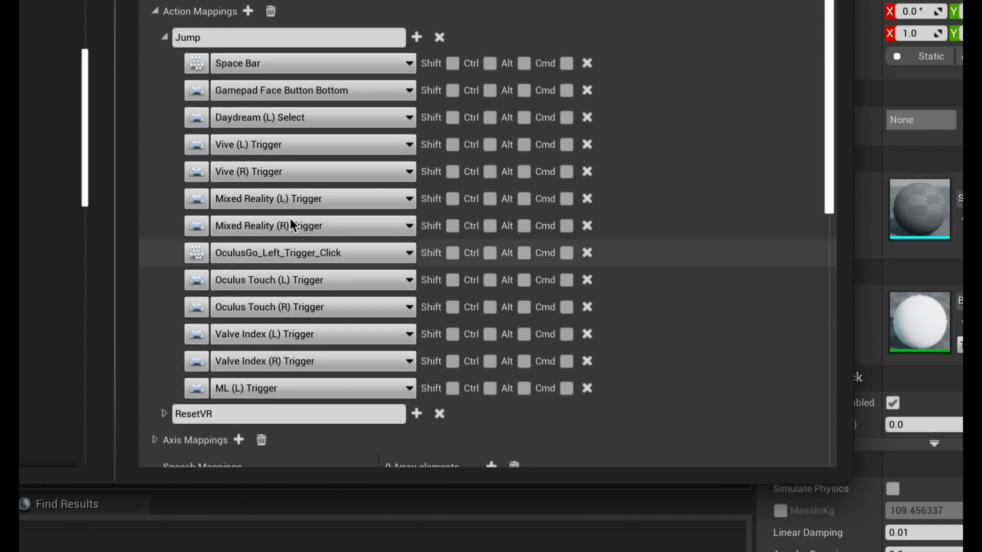
click(164, 37)
click(165, 61)
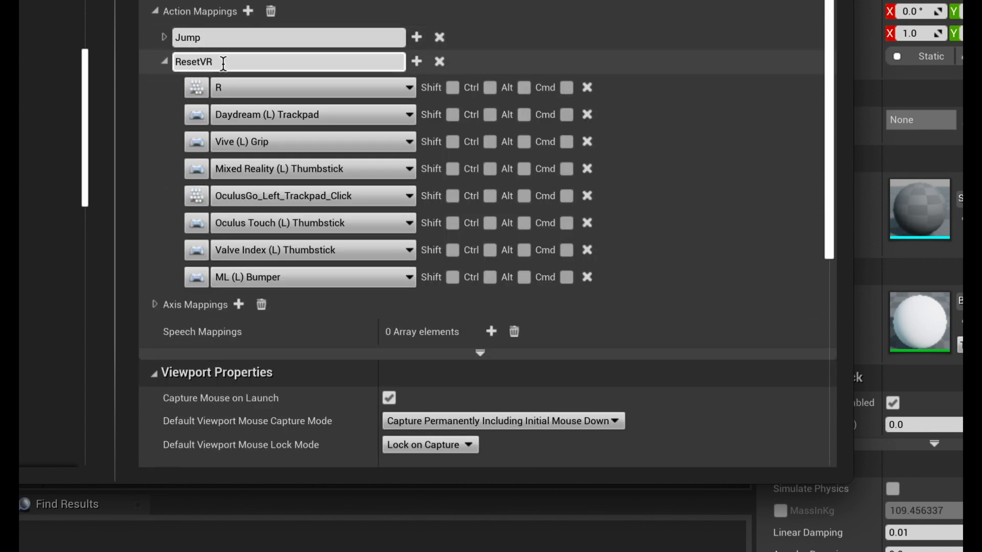
click(164, 61)
Step: Review the list of axis mappings and the keys and scale values bound to MoveForward
click(155, 88)
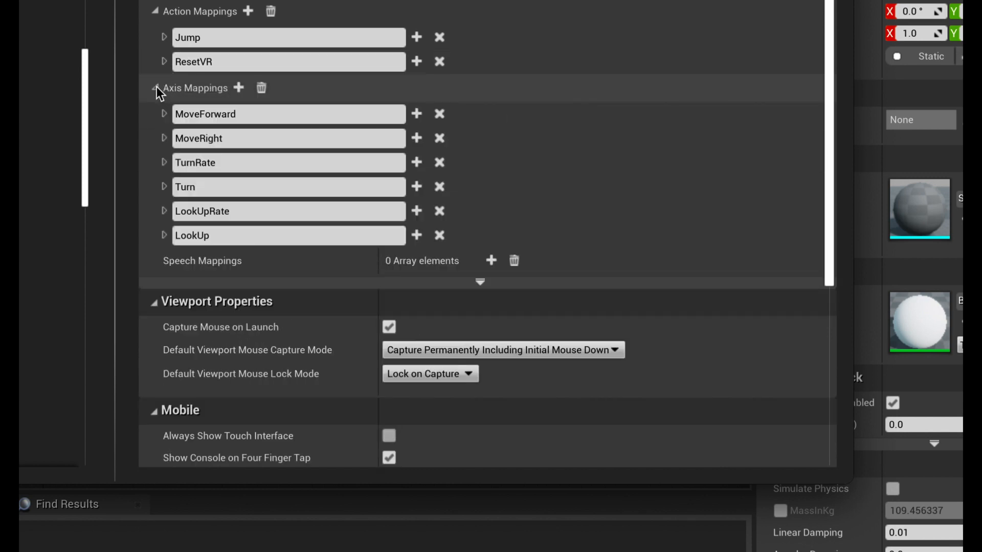
click(164, 111)
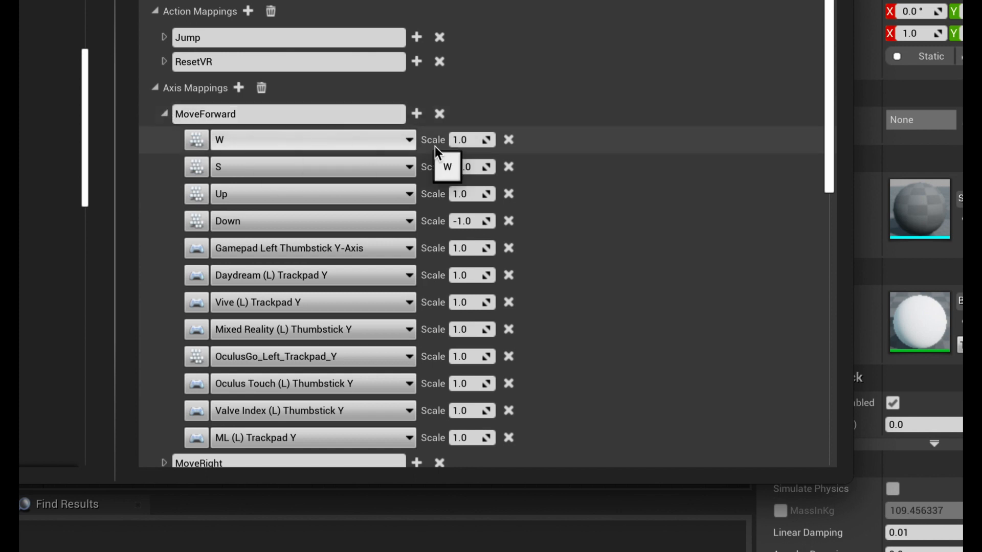
click(164, 115)
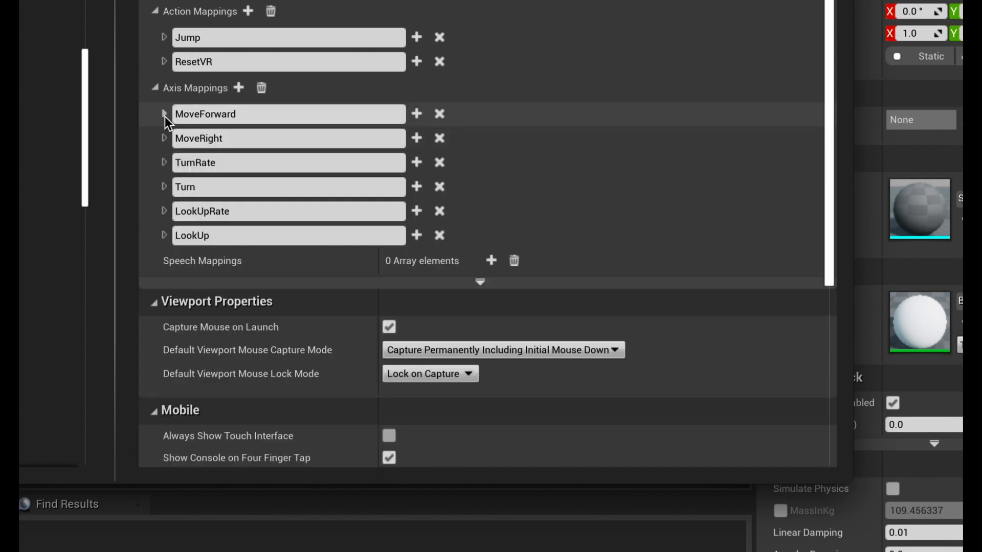
click(154, 88)
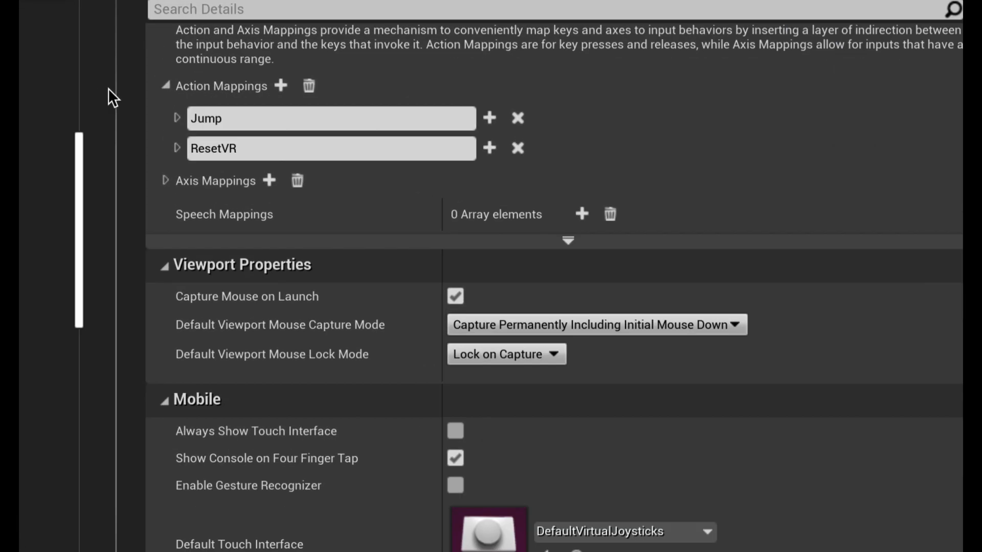
Step: Add an action mapping named Throw and bind it to the E key
click(281, 86)
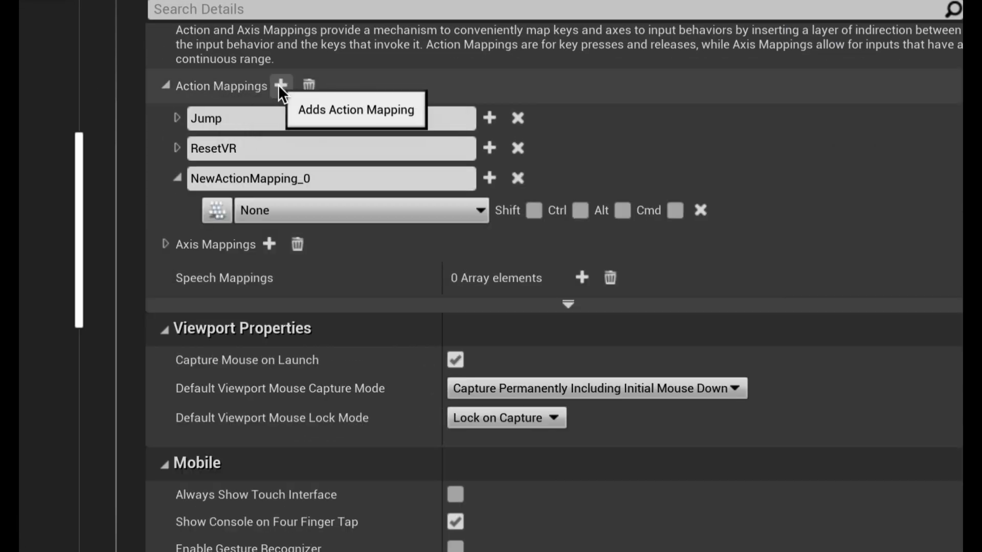
double_click(275, 178)
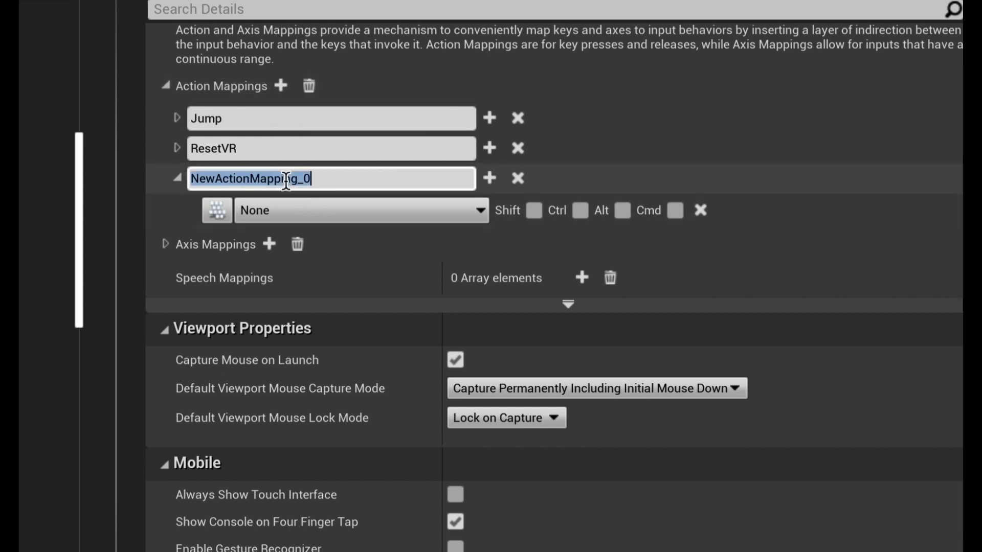
text(T)
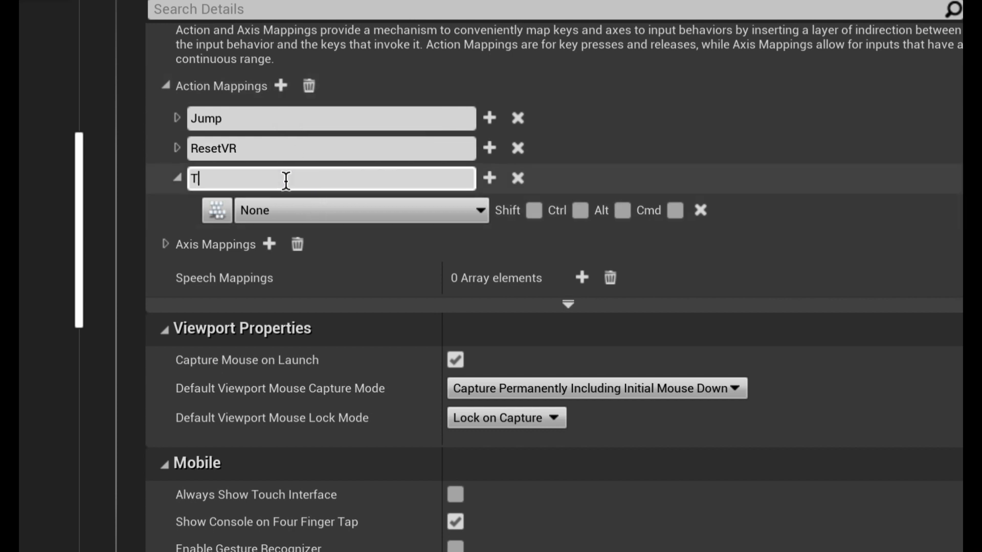
text(horoe)
text(w)
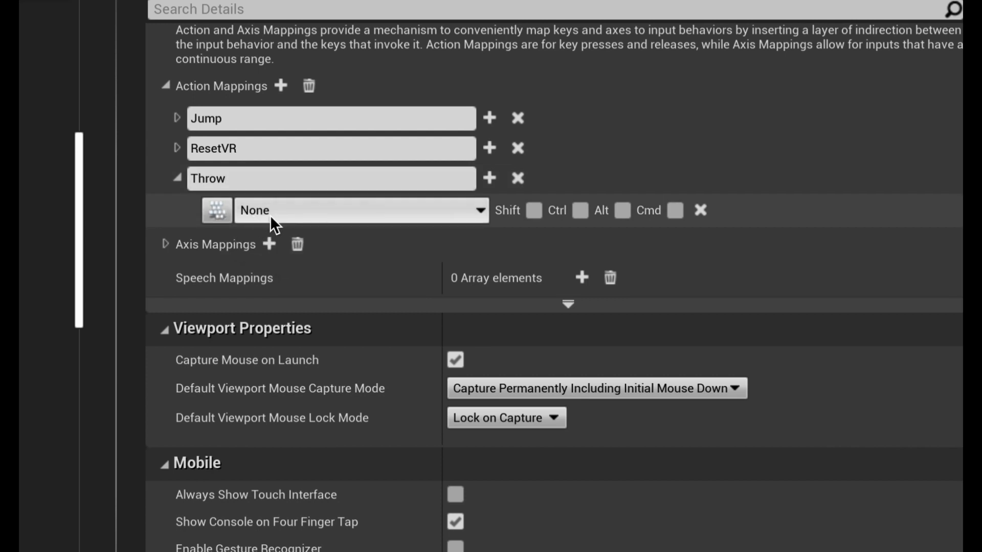
click(299, 211)
click(299, 212)
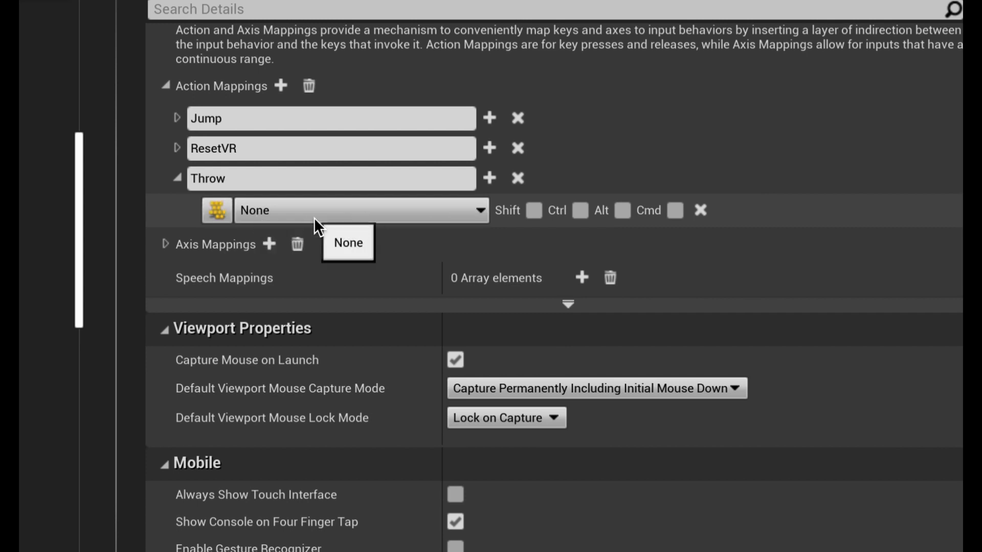
key(e)
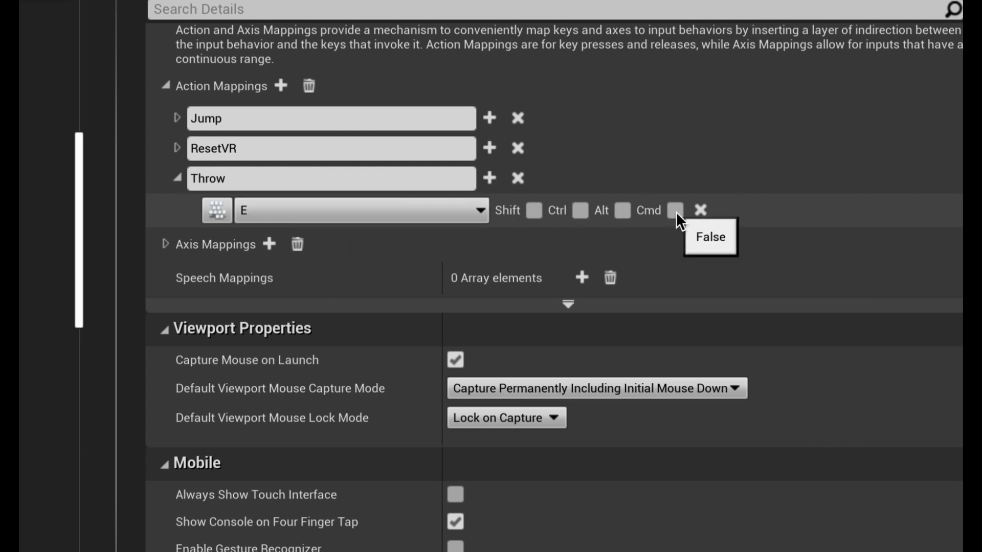
click(179, 177)
drag(228, 180, 181, 176)
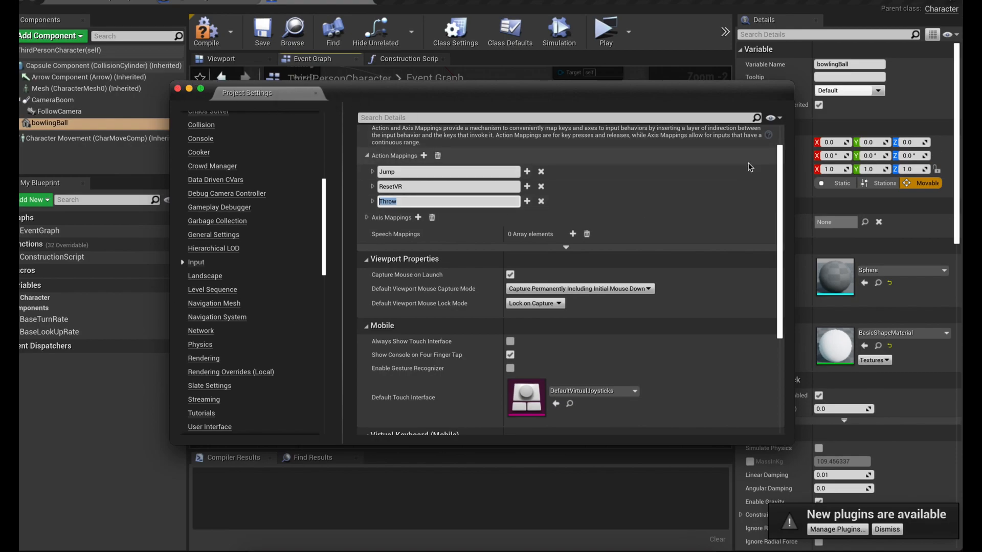
Step: Close the Project Settings and save all modified assets
drag(780, 157, 772, 132)
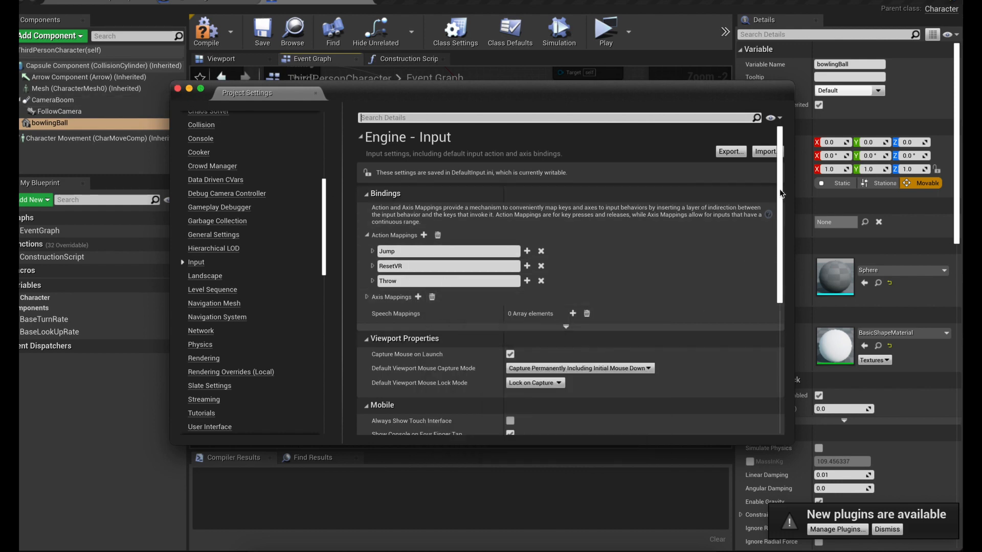
drag(780, 188, 774, 142)
click(177, 89)
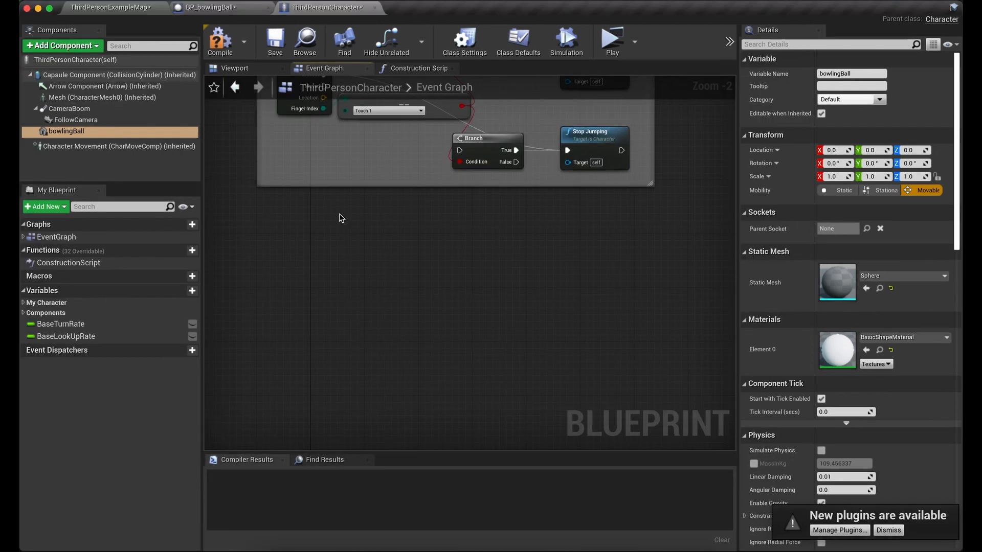
click(125, 1)
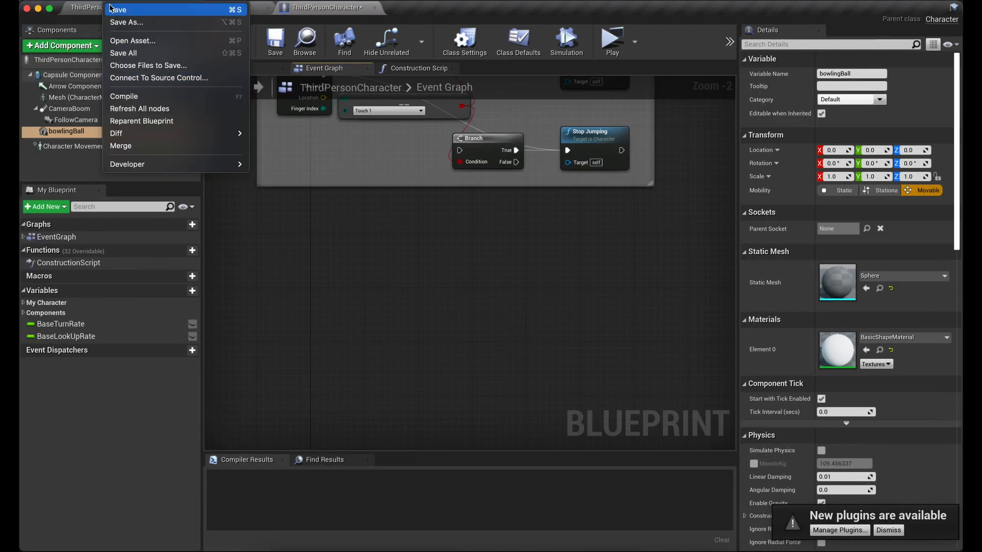
click(124, 54)
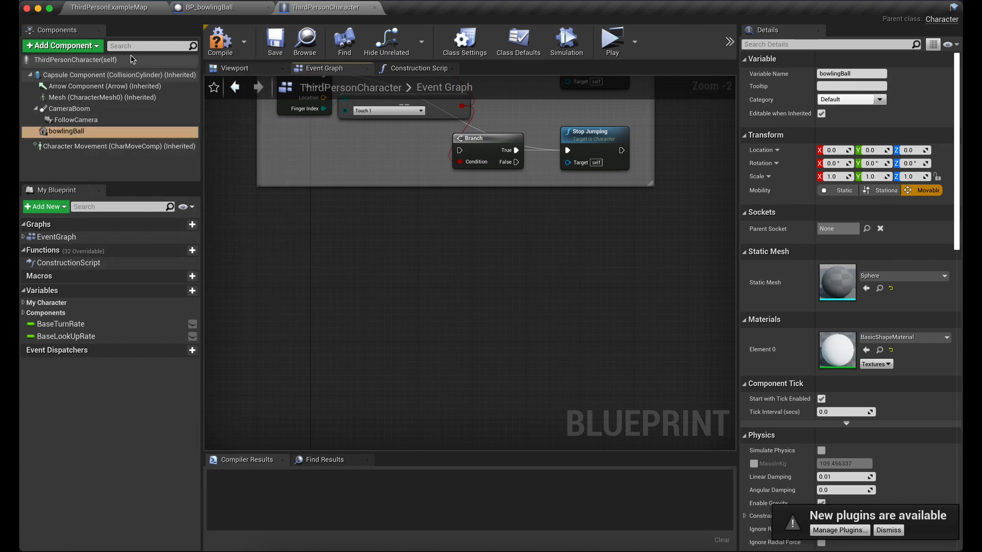
Step: Select ThirdPersonCharacter in the ThirdPersonExampleMap level and open its blueprint for editing
click(109, 9)
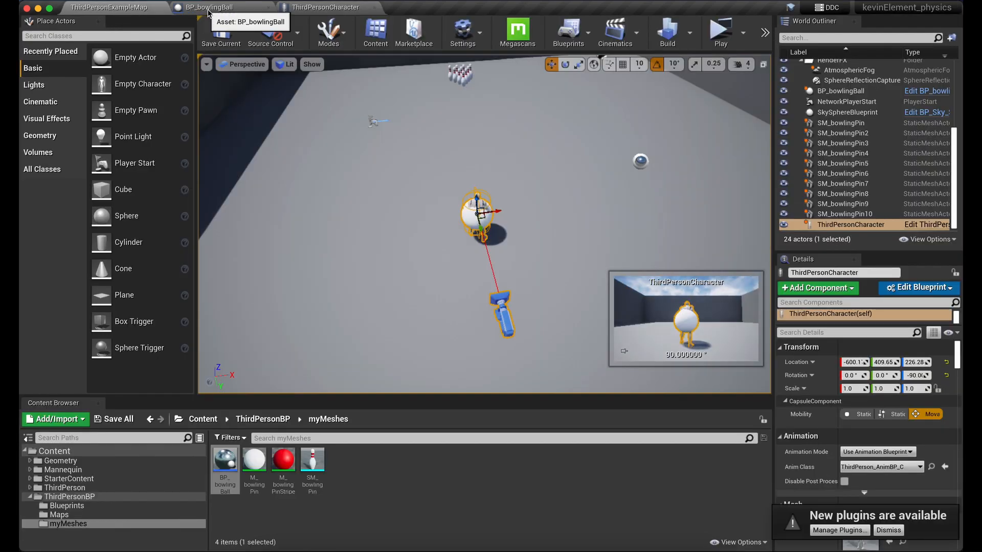
click(570, 260)
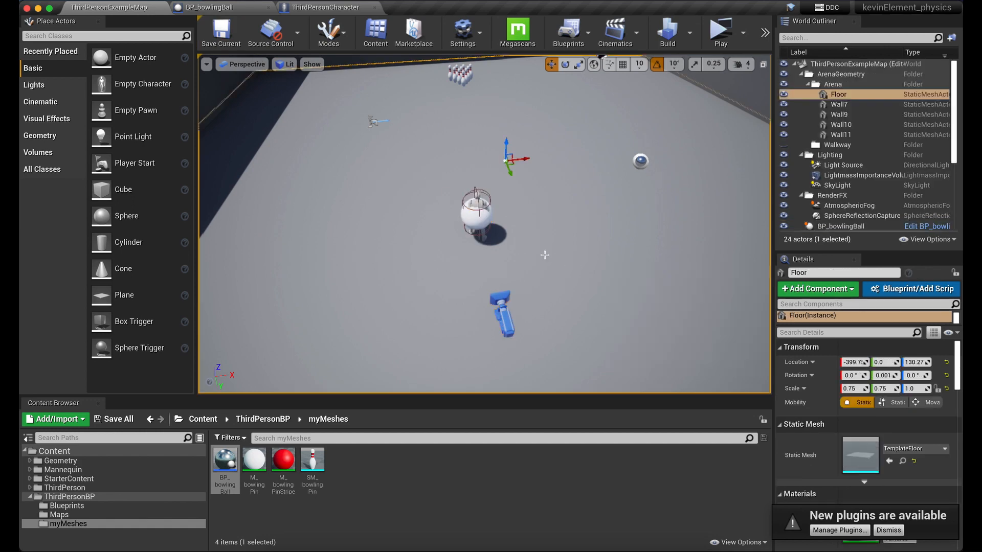
click(483, 230)
drag(957, 181, 957, 215)
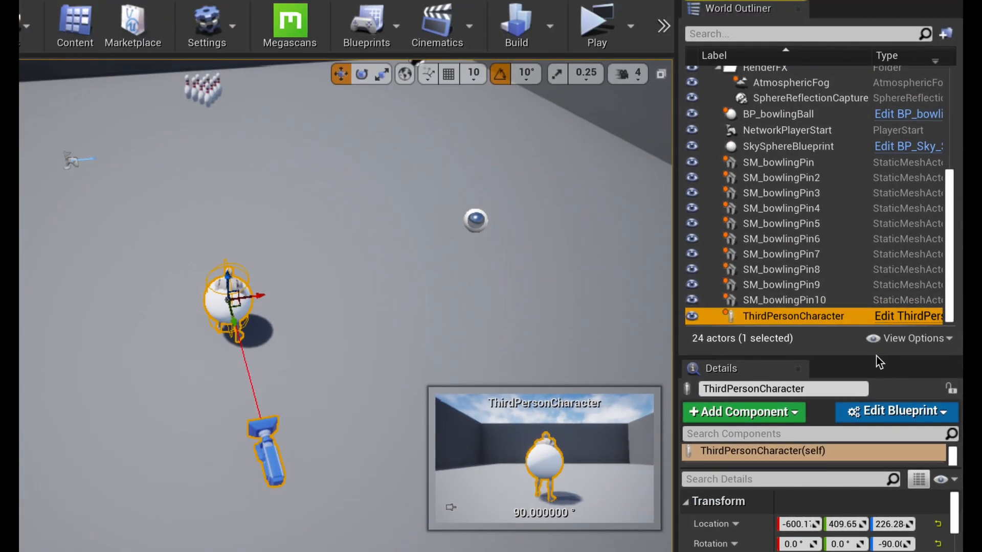
click(902, 318)
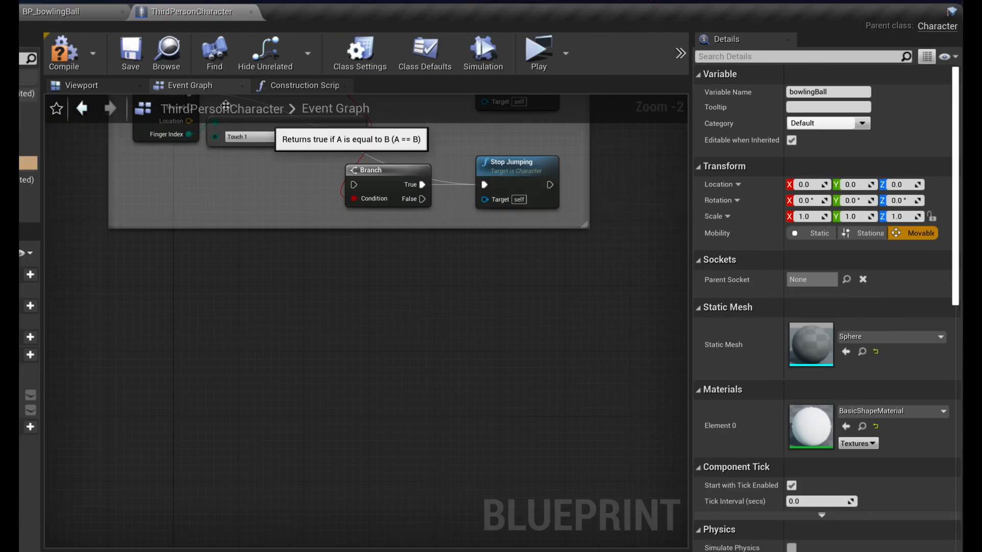
Step: In the blueprint's 3D view, move bowlingBall above and ahead of the character, to about X 116, Z 140
click(99, 84)
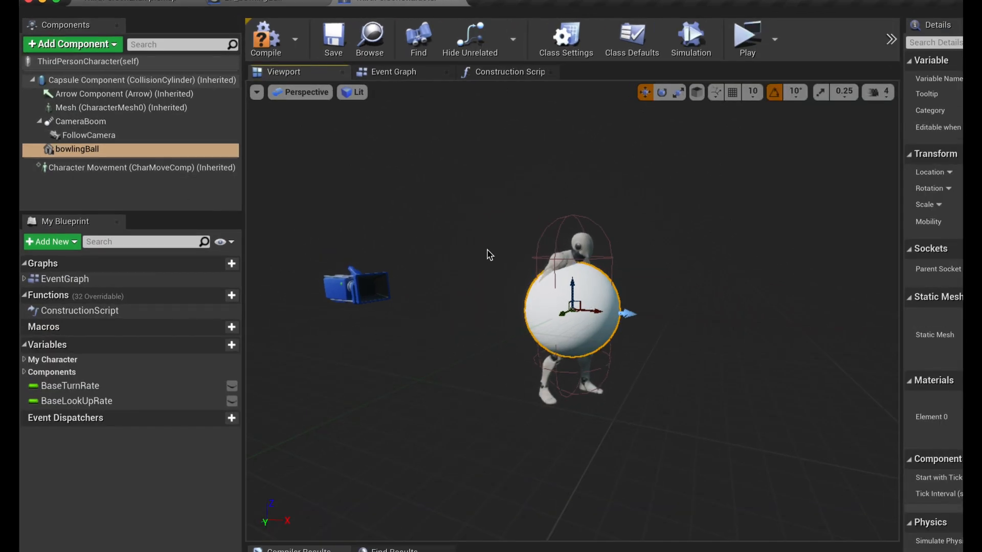
drag(599, 313, 701, 127)
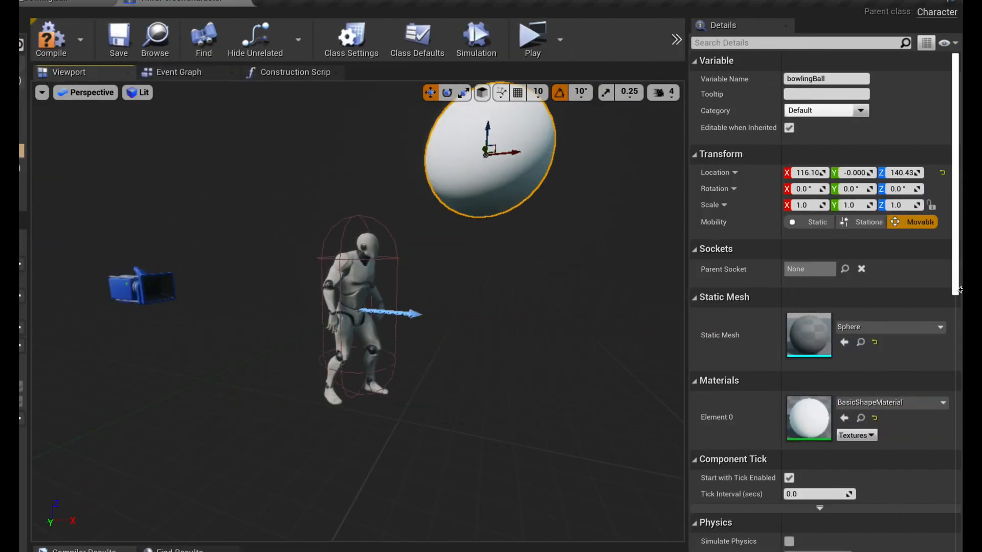
Step: Enable Simulate Physics on bowlingBall and override its mass with 10 kg
scroll(960, 307, down, 5)
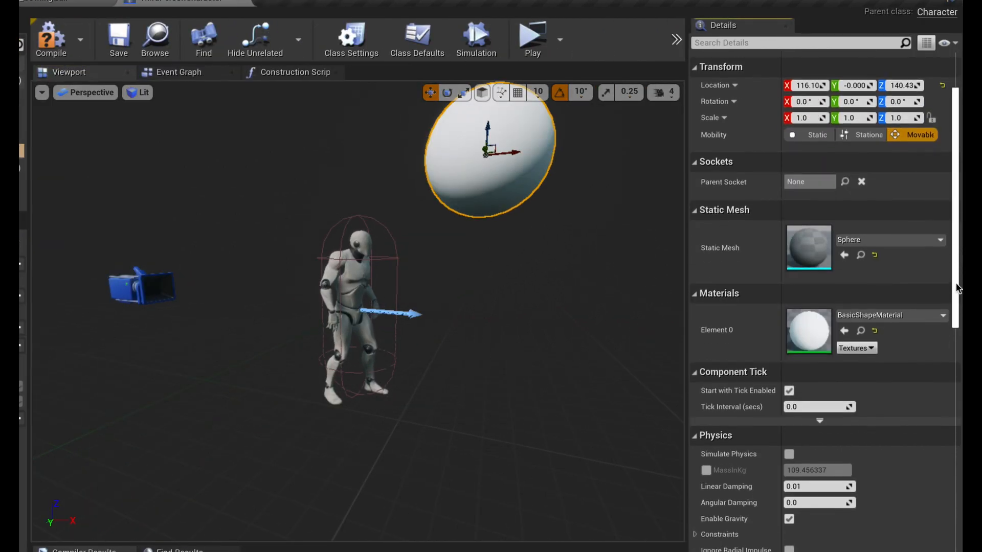
scroll(958, 307, down, 3)
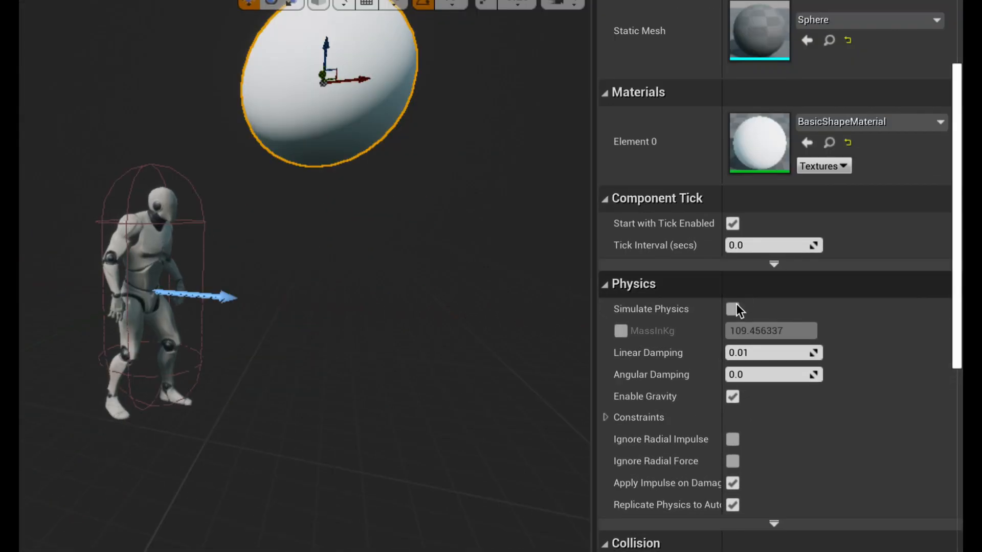
click(732, 309)
click(620, 331)
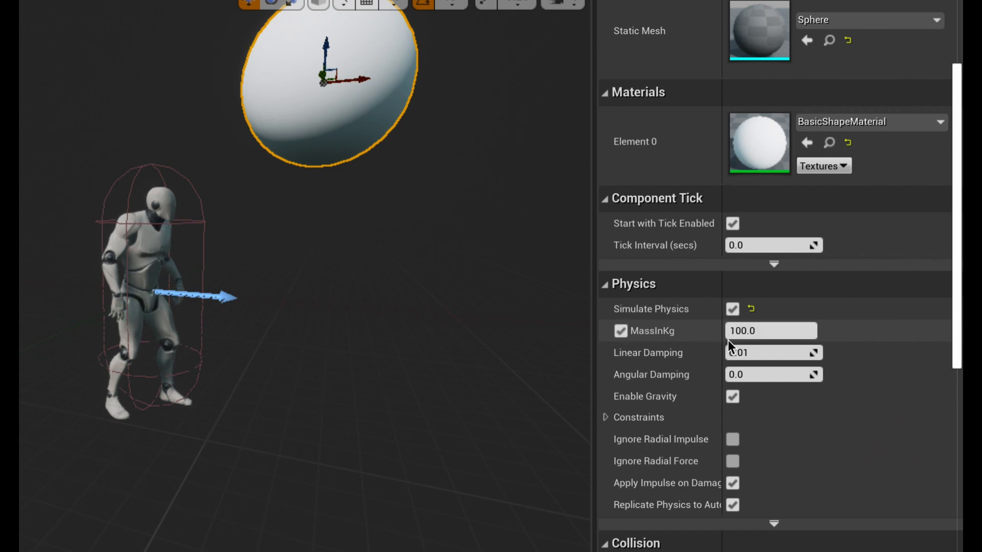
click(763, 332)
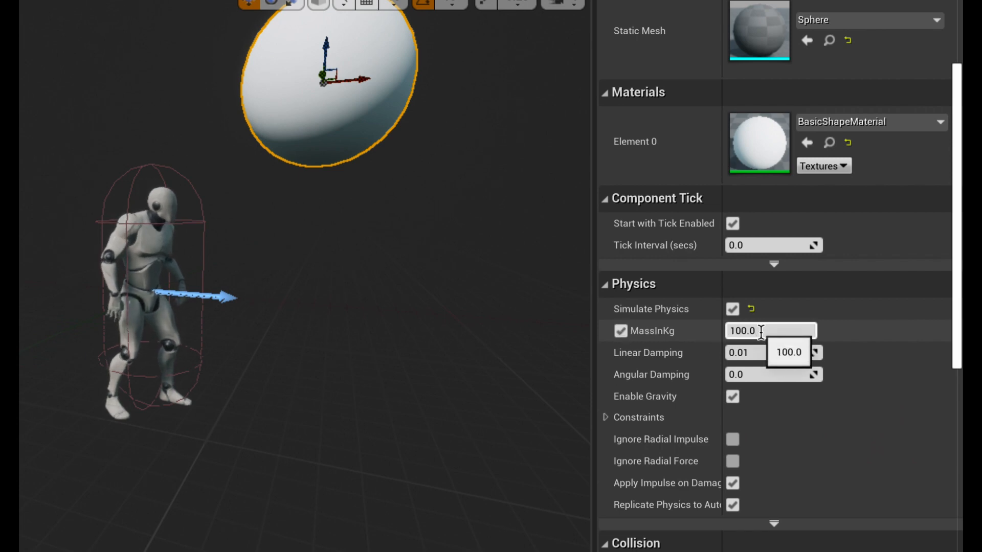
double_click(762, 332)
text(10)
key(Return)
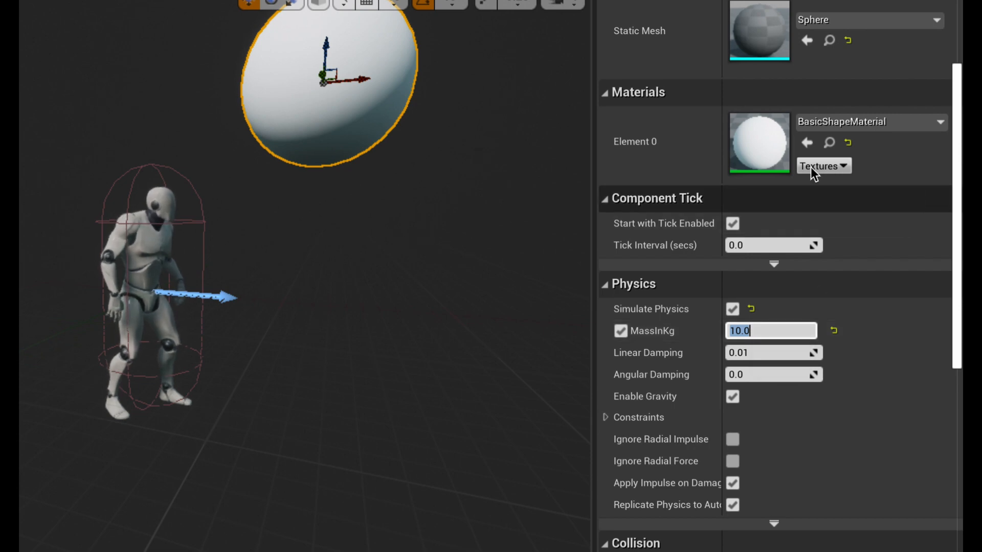
Step: Try to resize bowlingBall with the scale tool and undo the attempts
text(r)
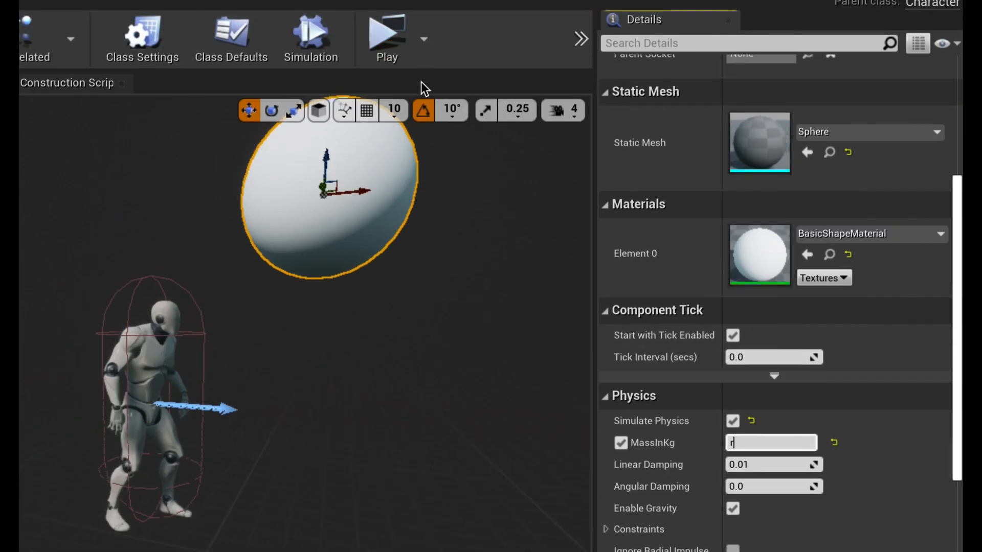
text(e)
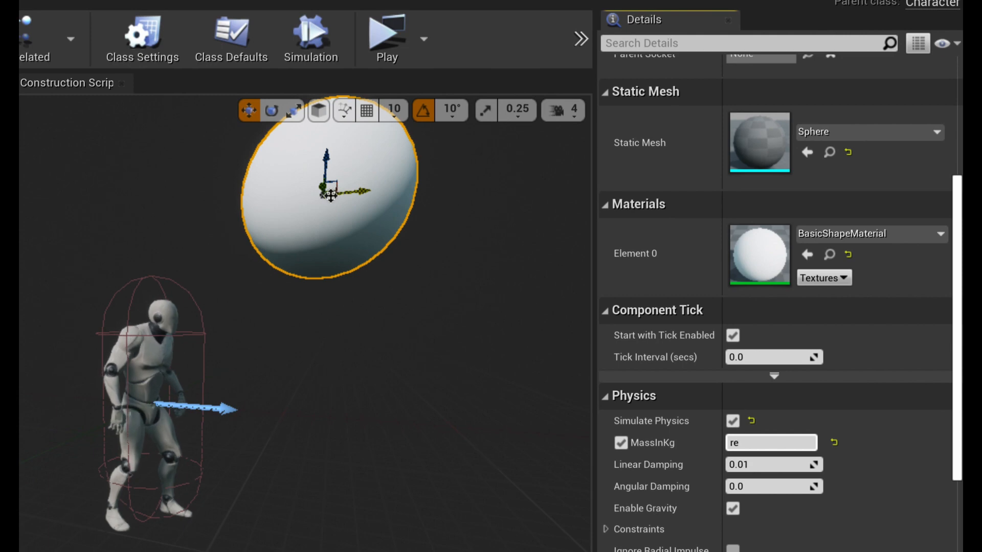
click(331, 191)
key(r)
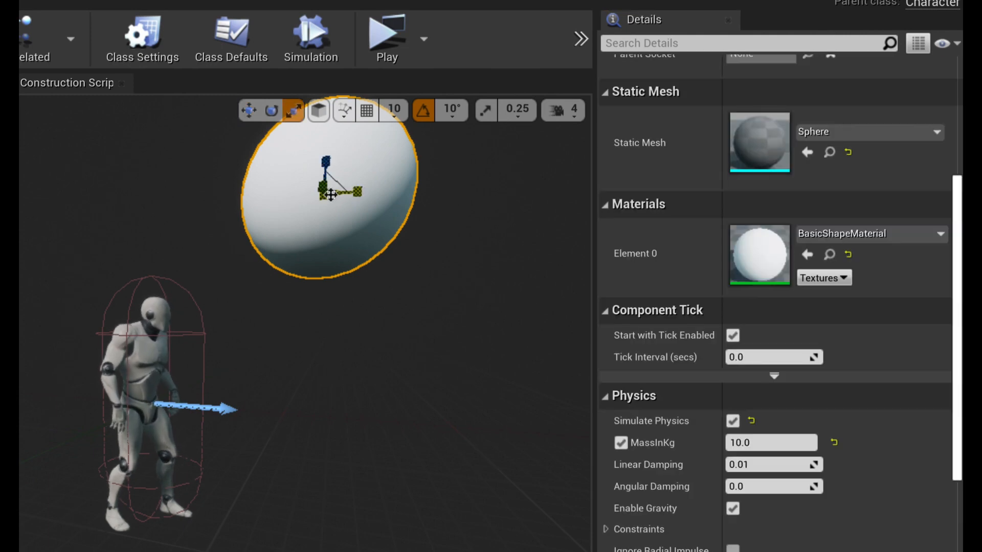
drag(323, 190, 388, 223)
key(ctrl+z)
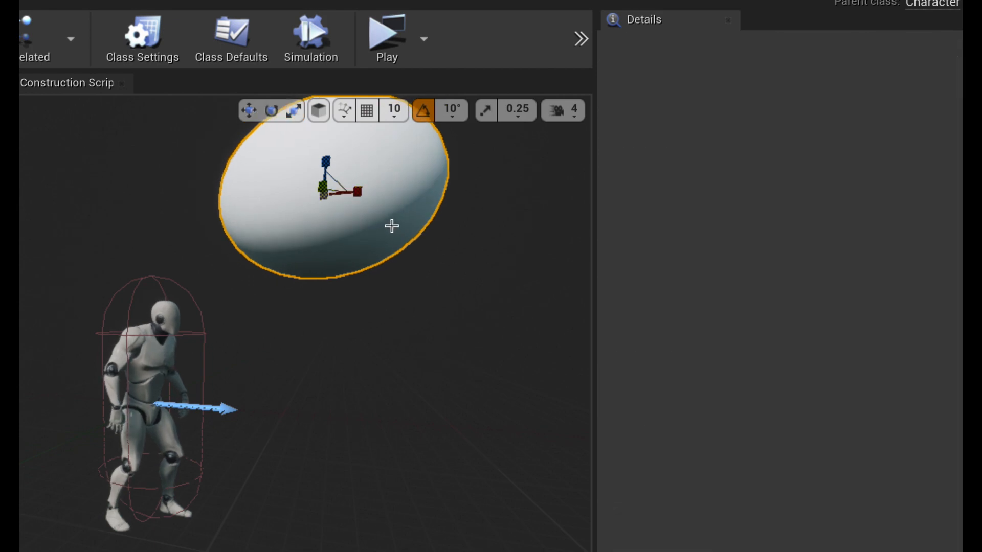
click(333, 190)
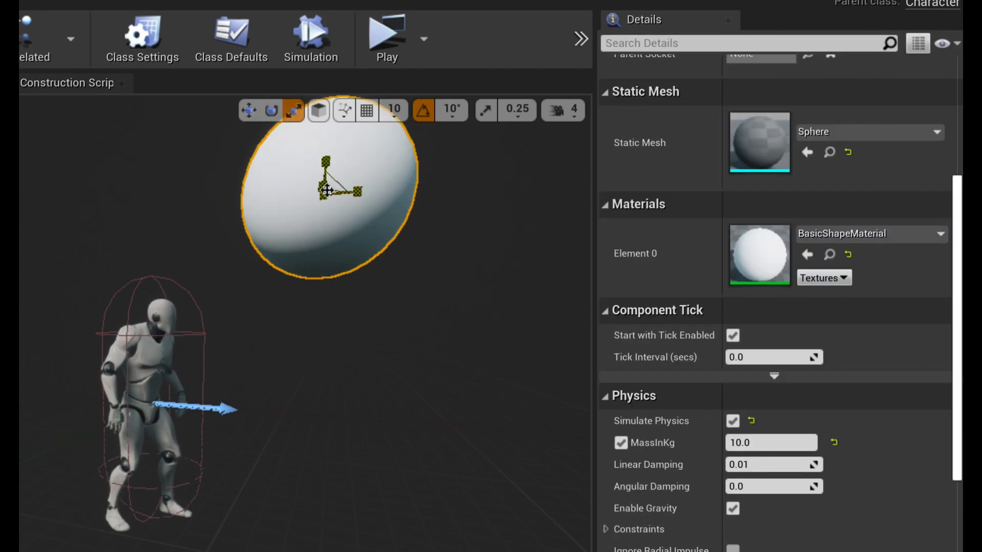
mouse_move(324, 191)
mouse_down()
mouse_move(313, 193)
mouse_move(324, 190)
mouse_up()
key(ctrl+z)
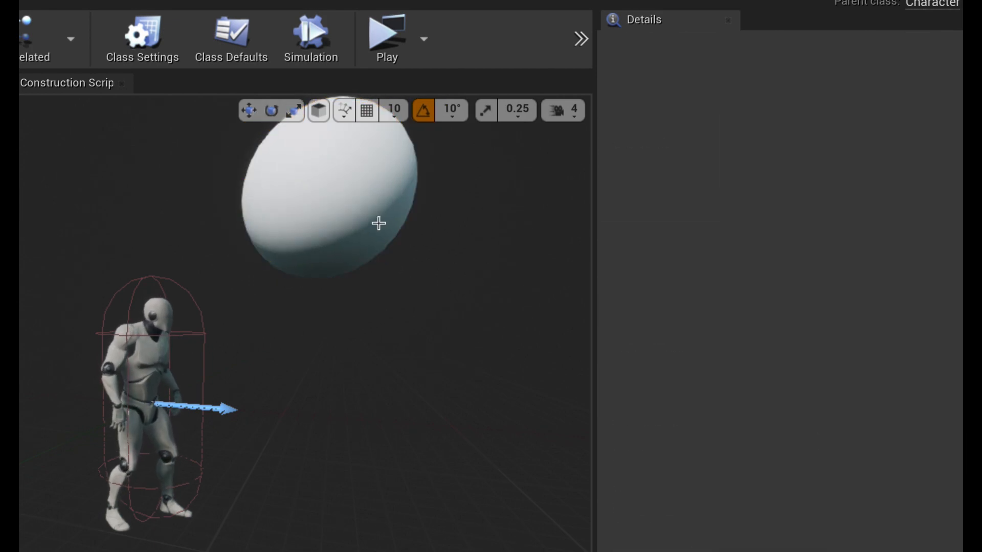
Step: Scale bowlingBall down uniformly to less than half its size
right_drag(398, 225, 344, 291)
click(344, 291)
key(r)
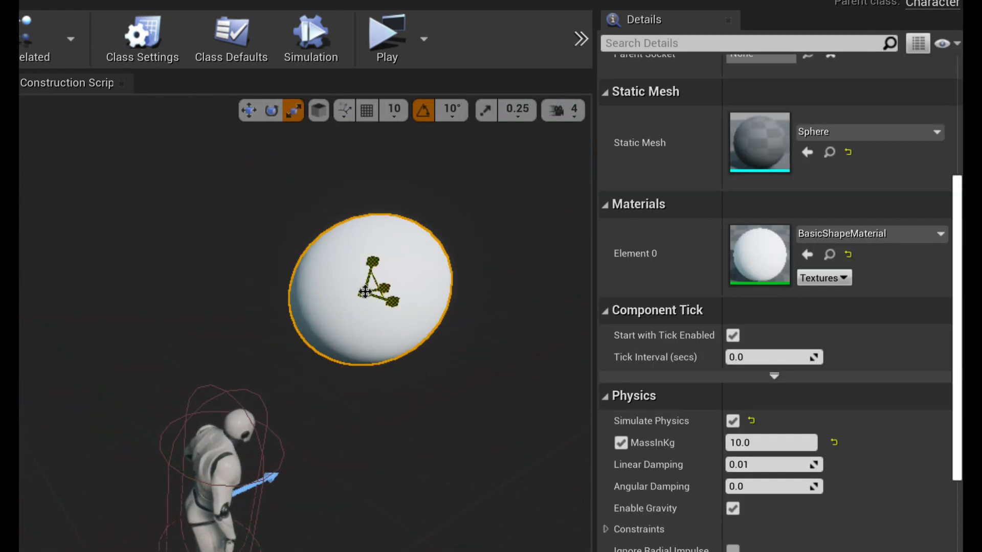
drag(364, 292, 346, 304)
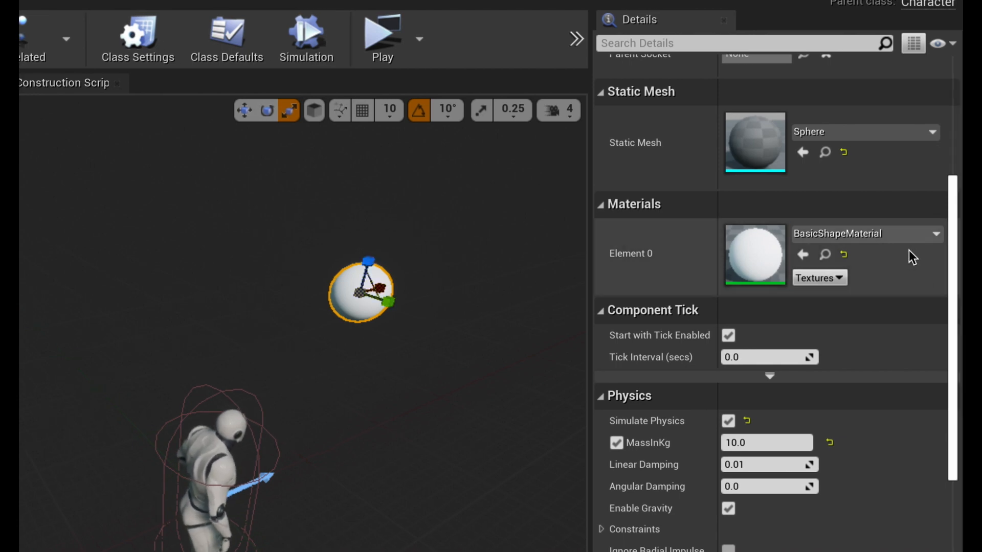
Step: Assign the M_Frame material to Element 0 of bowlingBall
click(909, 234)
scroll(860, 449, down, 10)
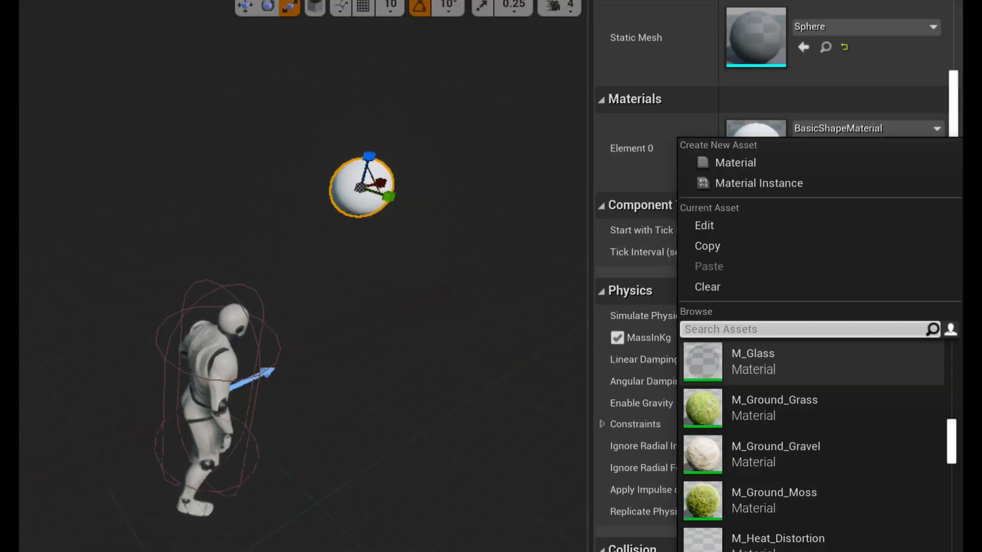
scroll(868, 394, up, 2)
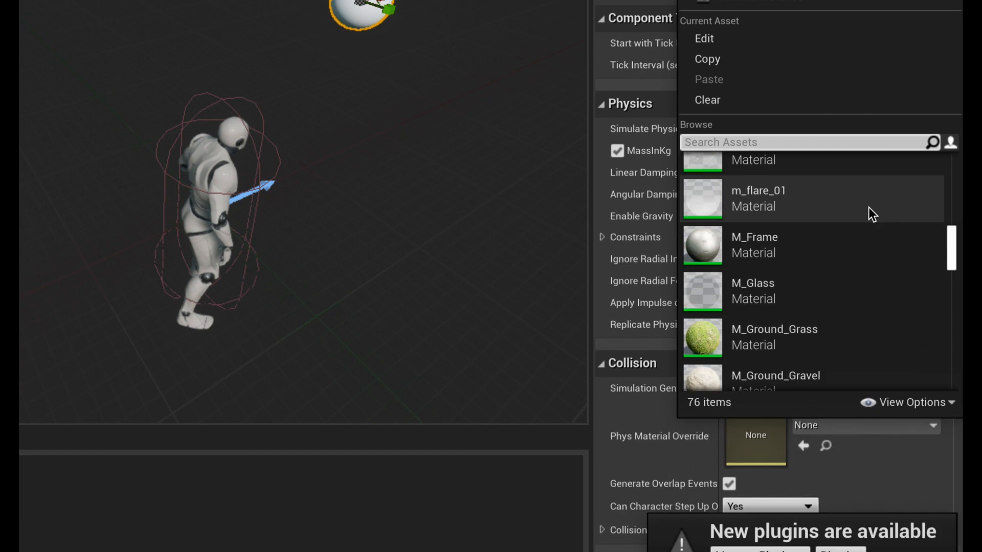
click(845, 240)
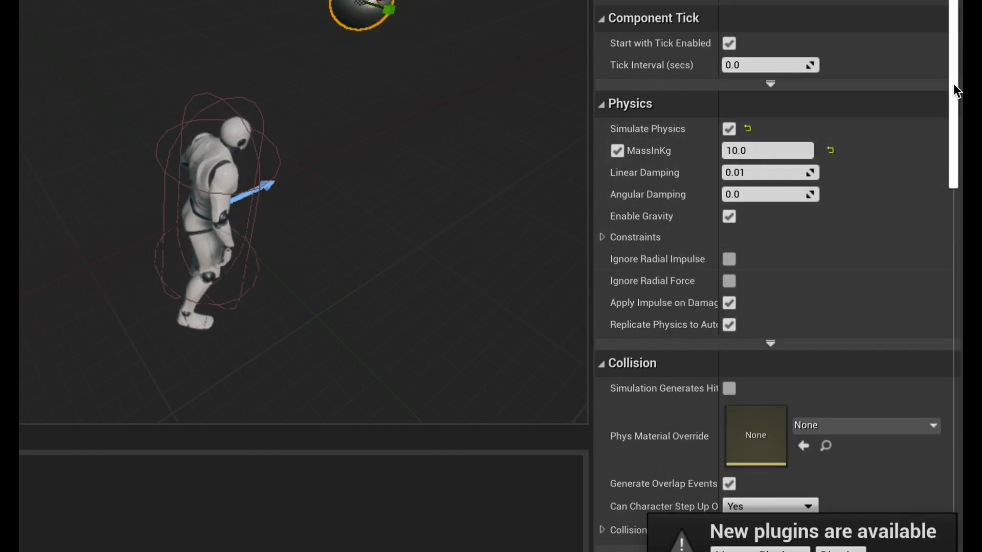
Step: Assign the M_Metal_Burnished_Steel material to Element 0 of bowlingBall and compile the ThirdPersonCharacter blueprint
drag(953, 84, 951, 63)
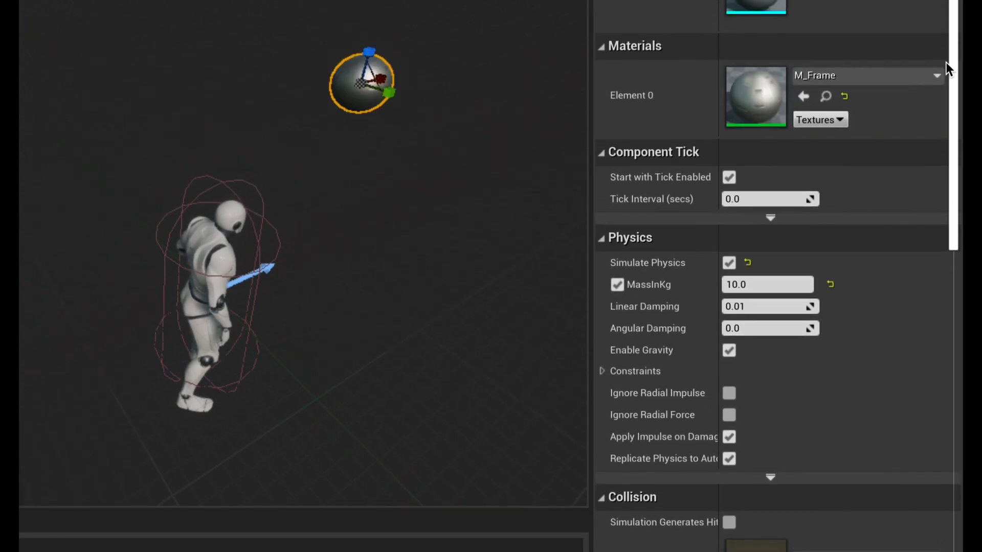
click(936, 74)
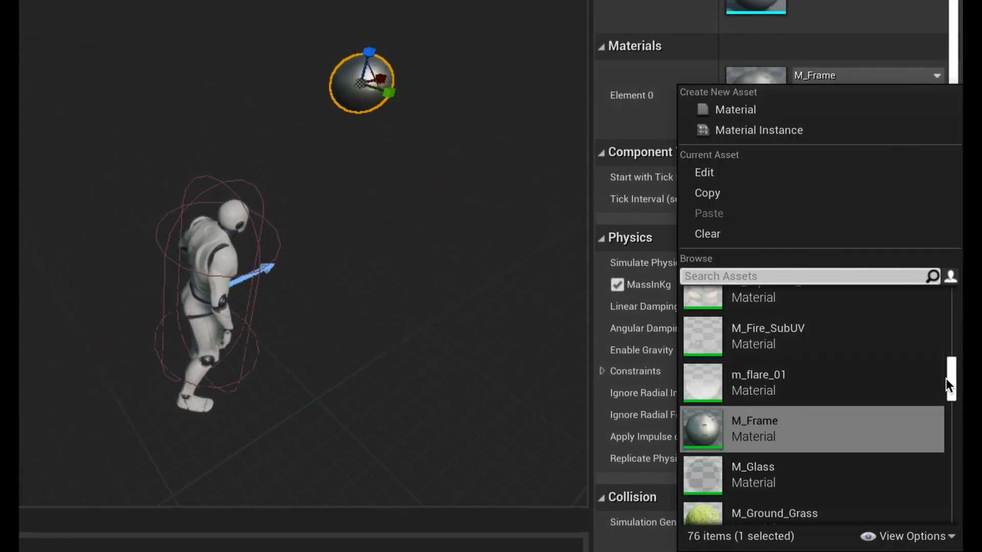
drag(949, 377, 940, 413)
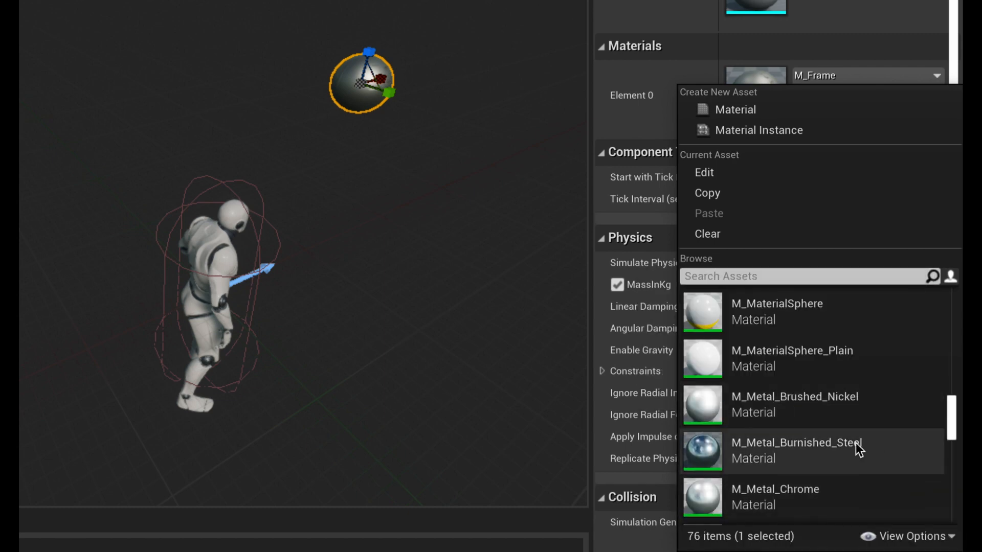
click(814, 447)
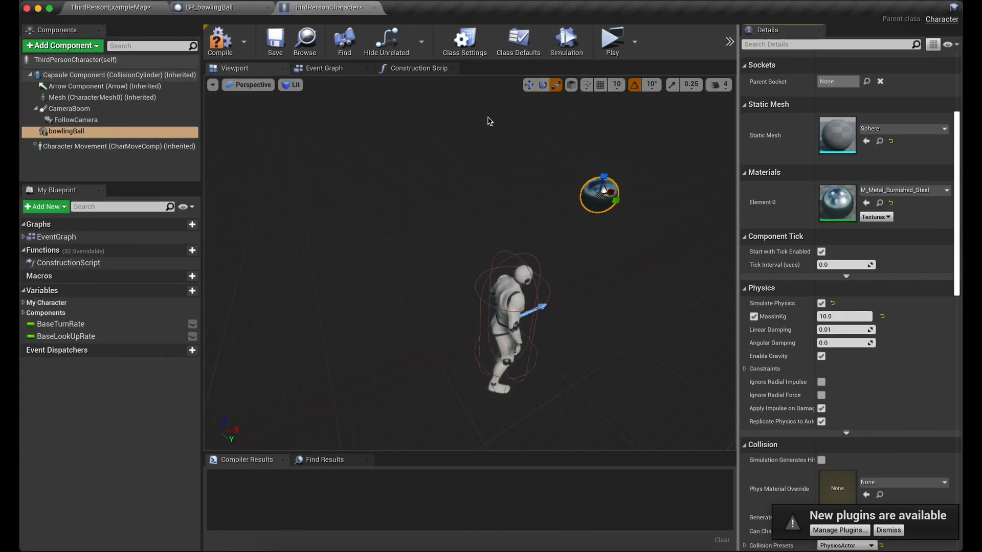
click(220, 41)
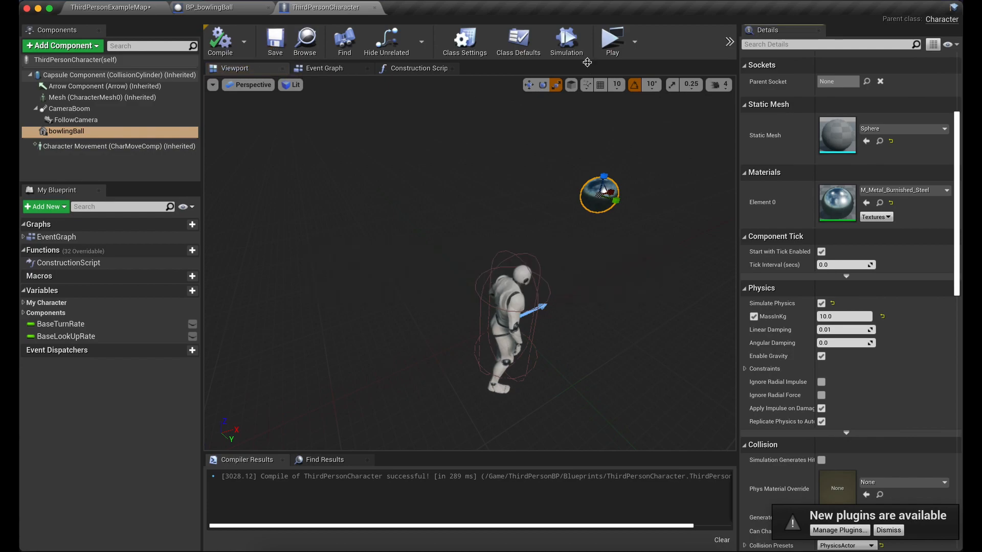
Step: Play-test the level by walking the character around the bowling ball, and end the preview
click(613, 43)
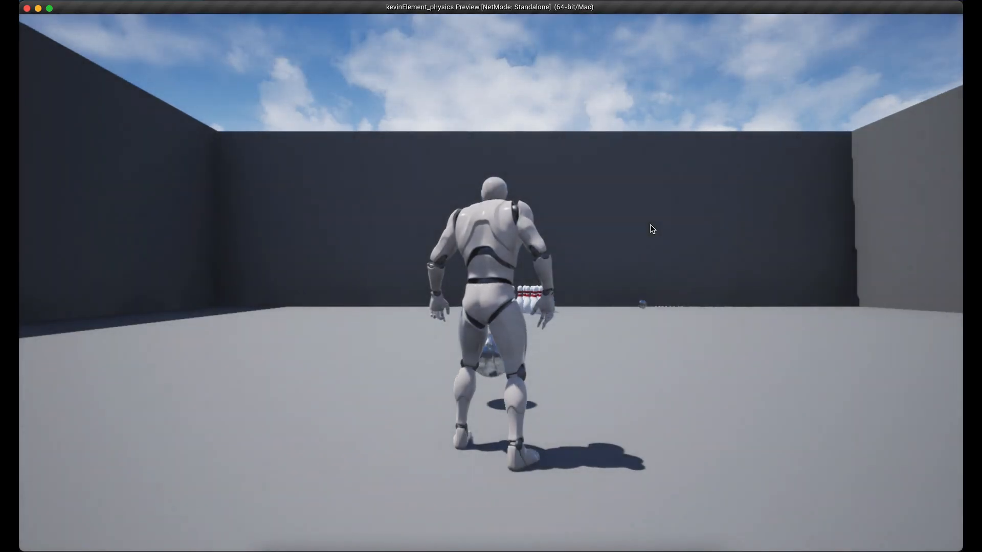
click(668, 245)
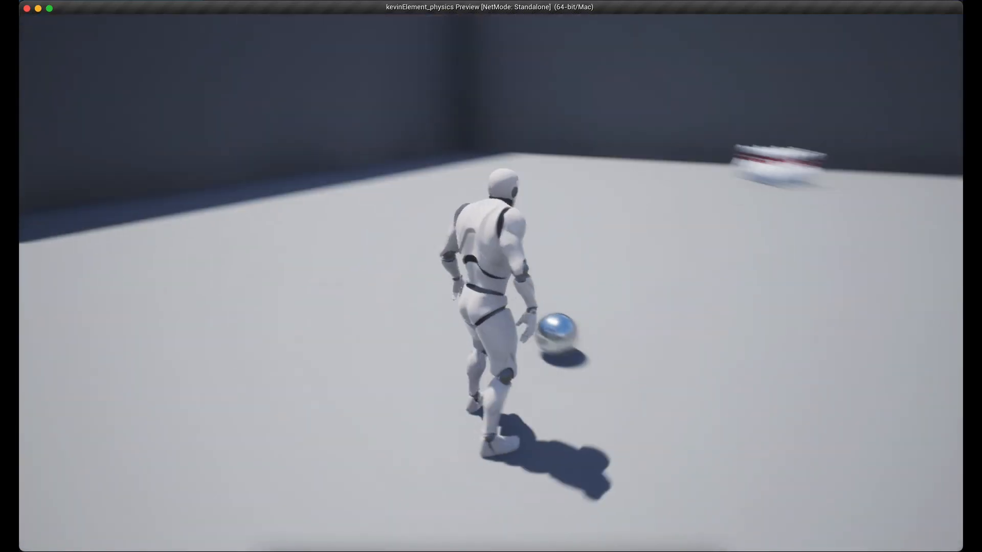
key(a)
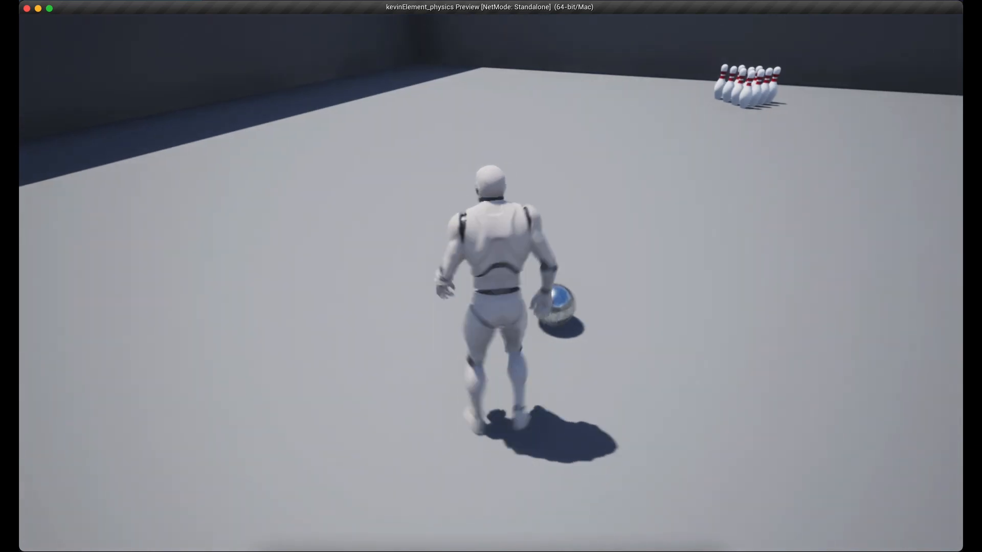
key(w)
key(d)
key(s)
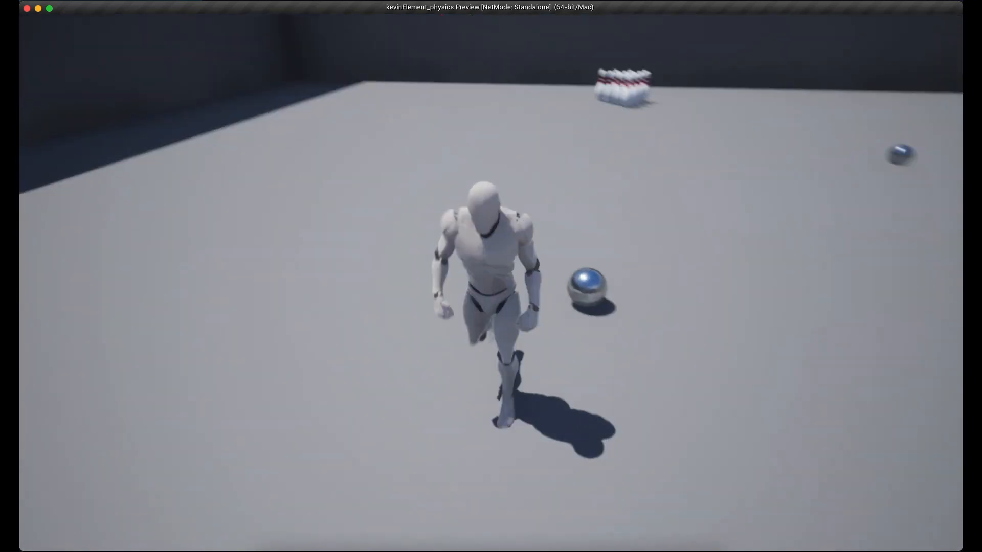
key(d)
key(w)
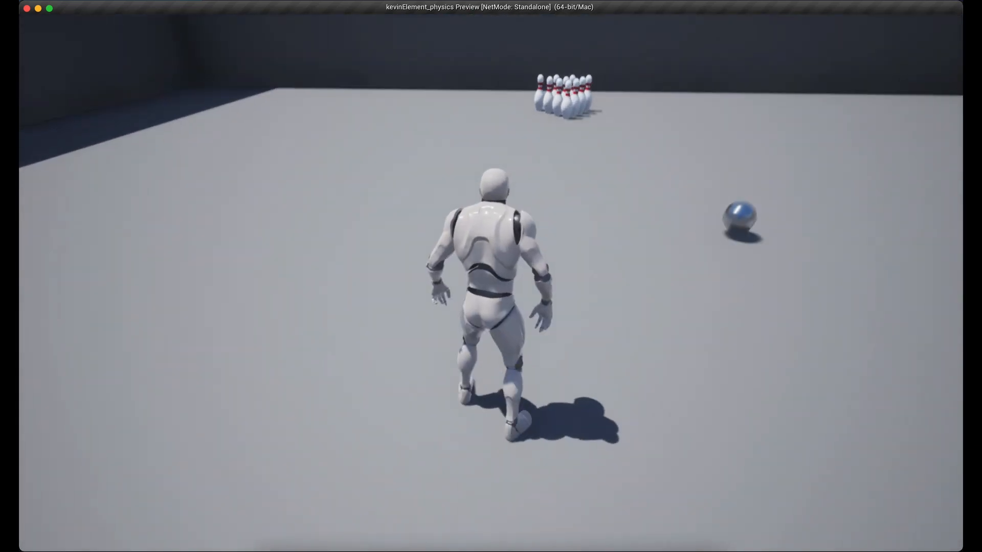
key(Escape)
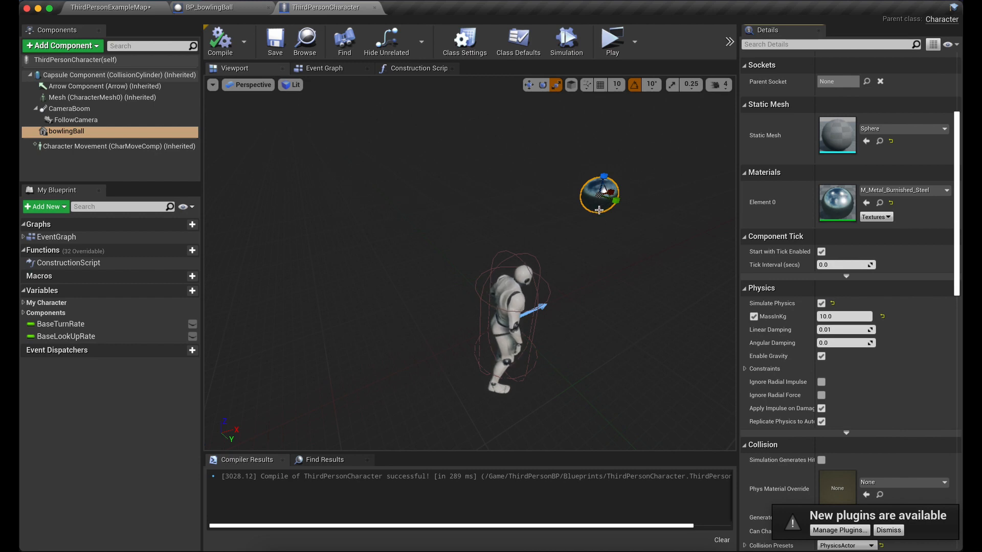
Step: Open ThirdPersonCharacter's Event Graph at the empty area beneath the Touch Input comment group
click(323, 68)
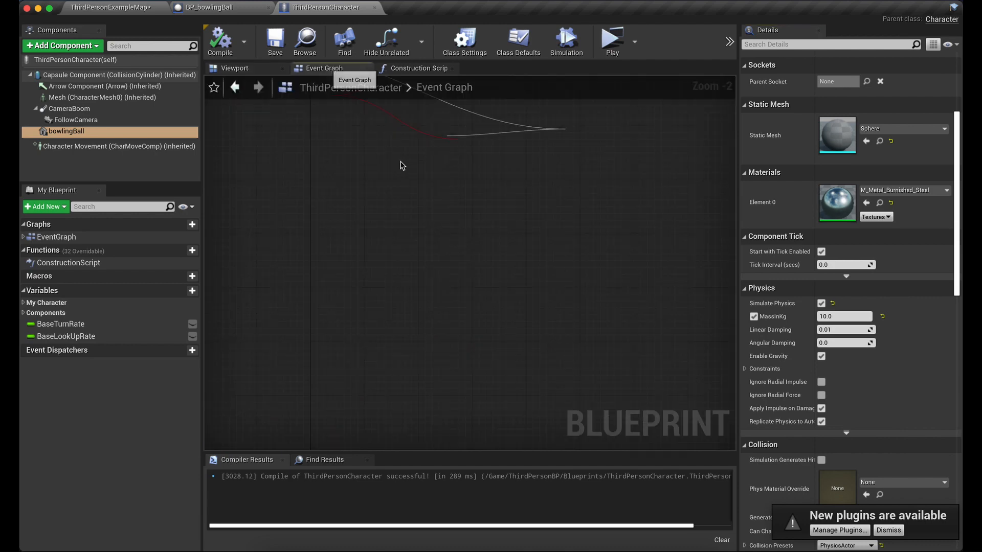
right_drag(469, 195, 527, 262)
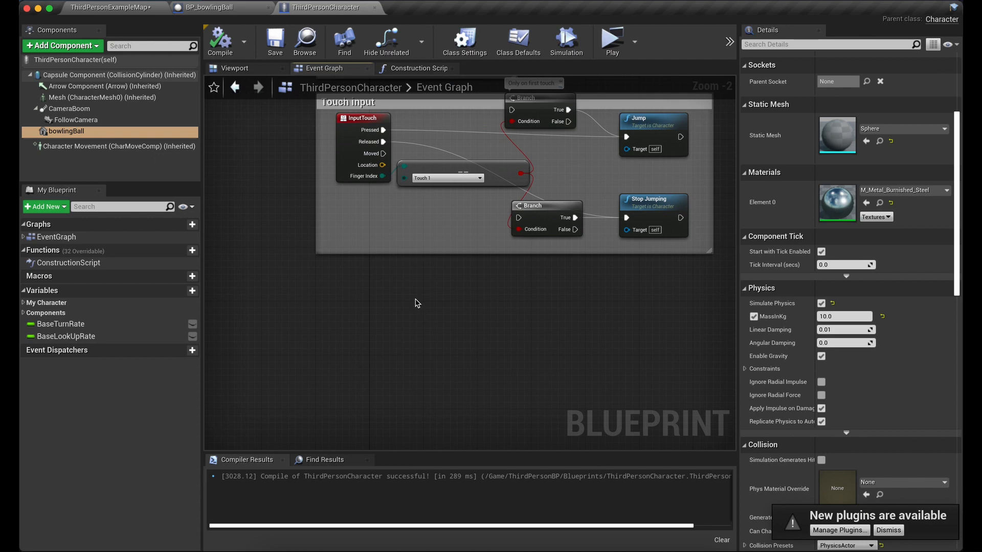
scroll(393, 128, down, 10)
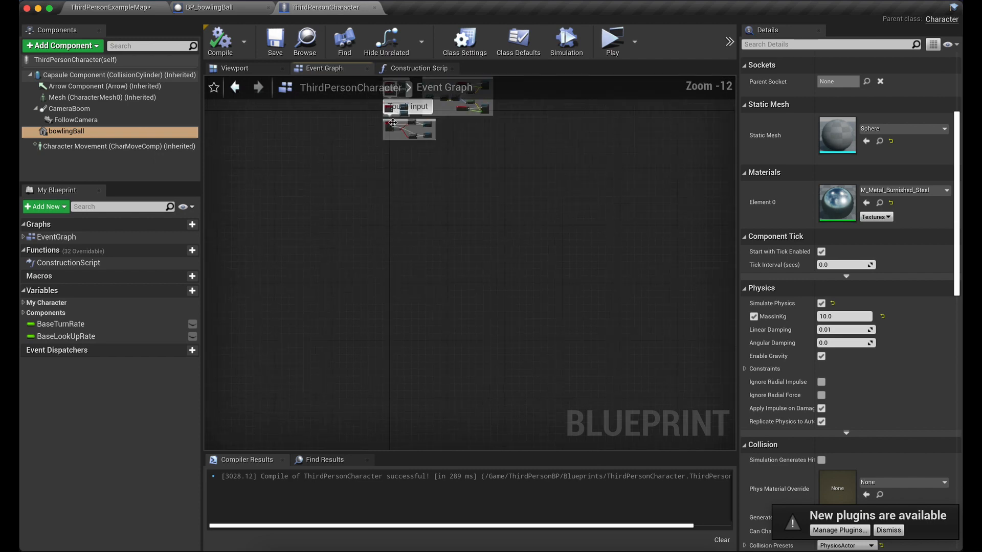
scroll(393, 125, up, 12)
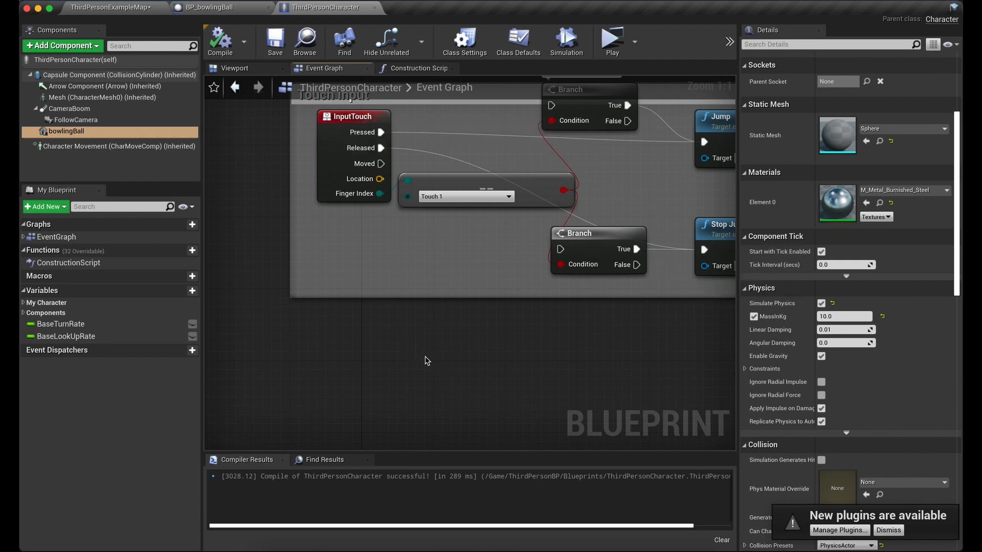
right_drag(517, 364, 492, 318)
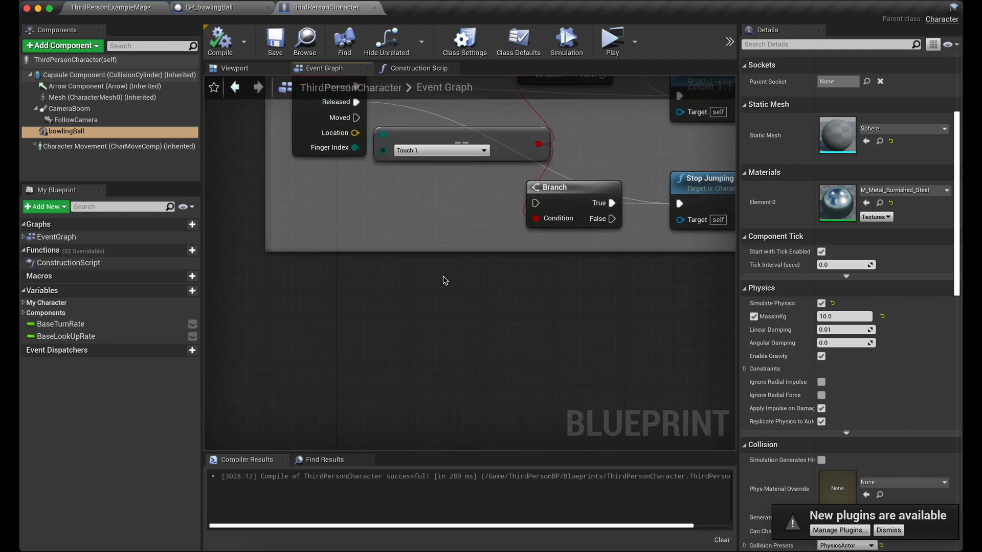
Step: Add the Throw input action event to the graph in the empty area below the Touch Input group
right_click(409, 301)
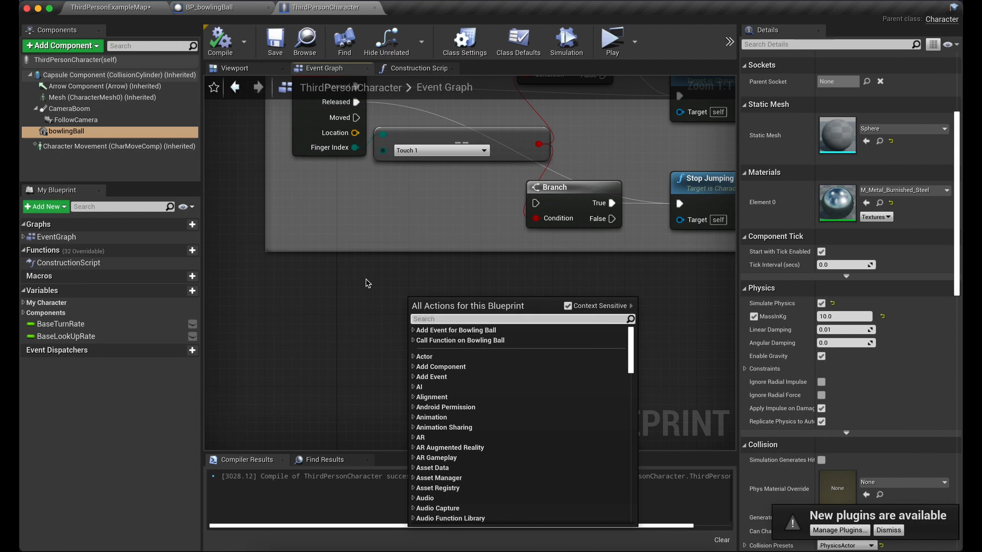
text(input)
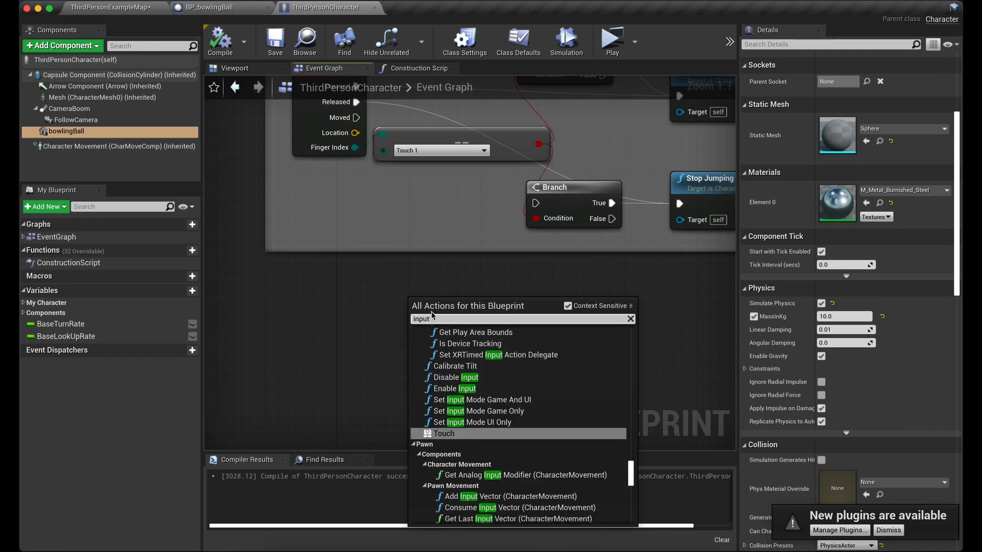
text(to)
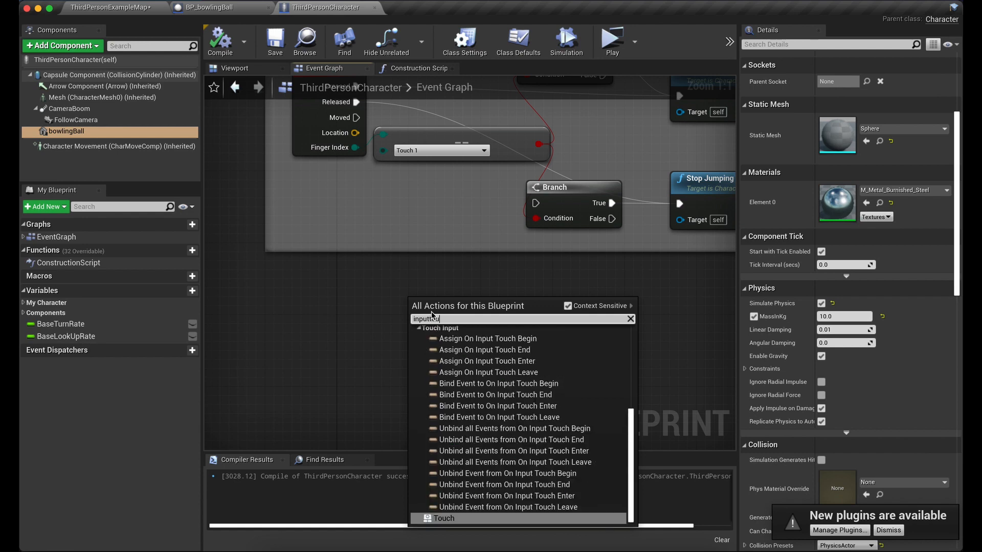
text(u)
key(BackSpace)
key(BackSpace)
key(BackSpace)
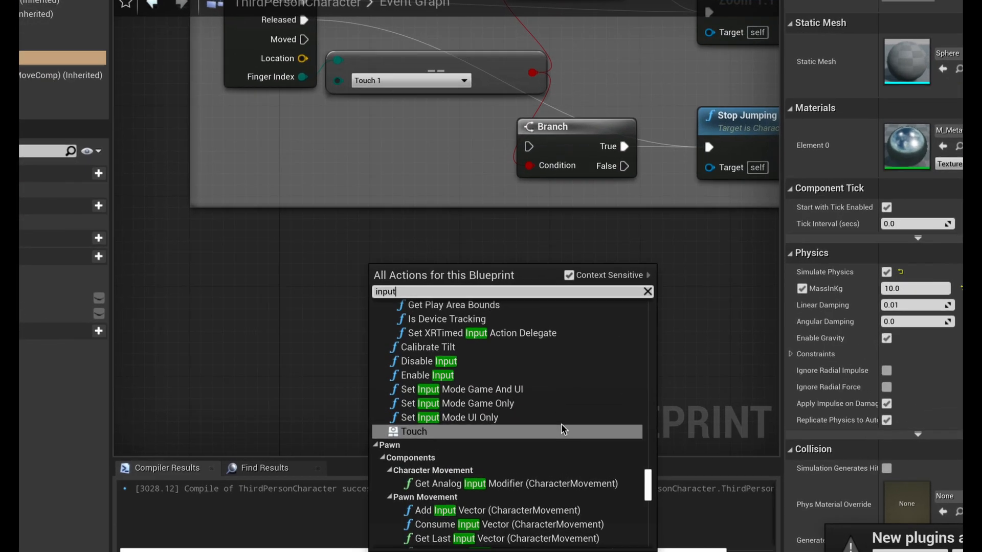
drag(646, 479, 662, 326)
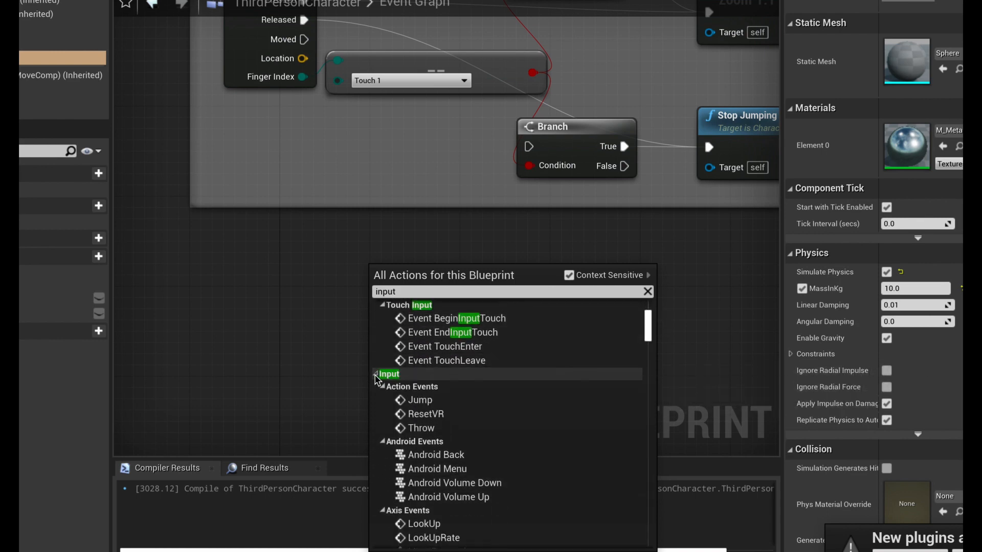
click(409, 291)
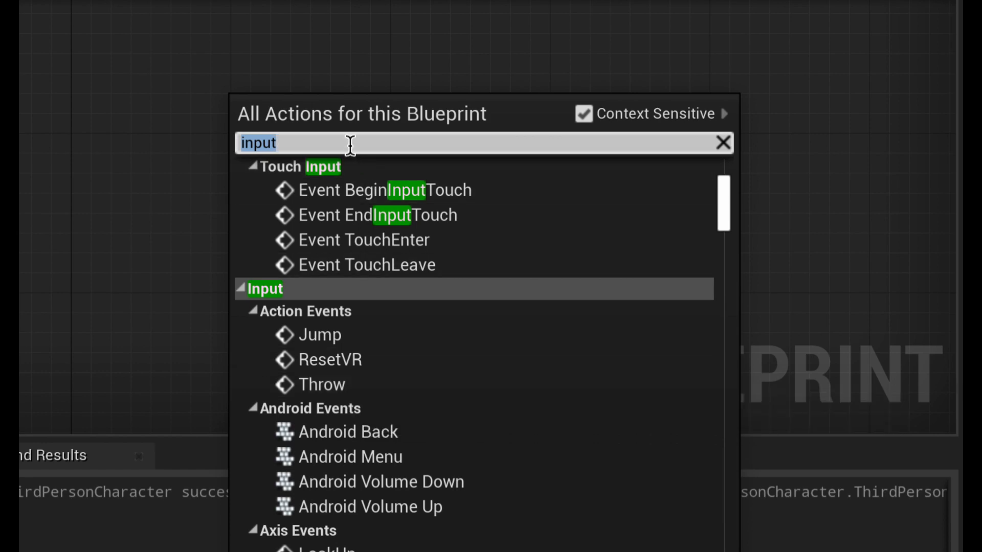
text(th)
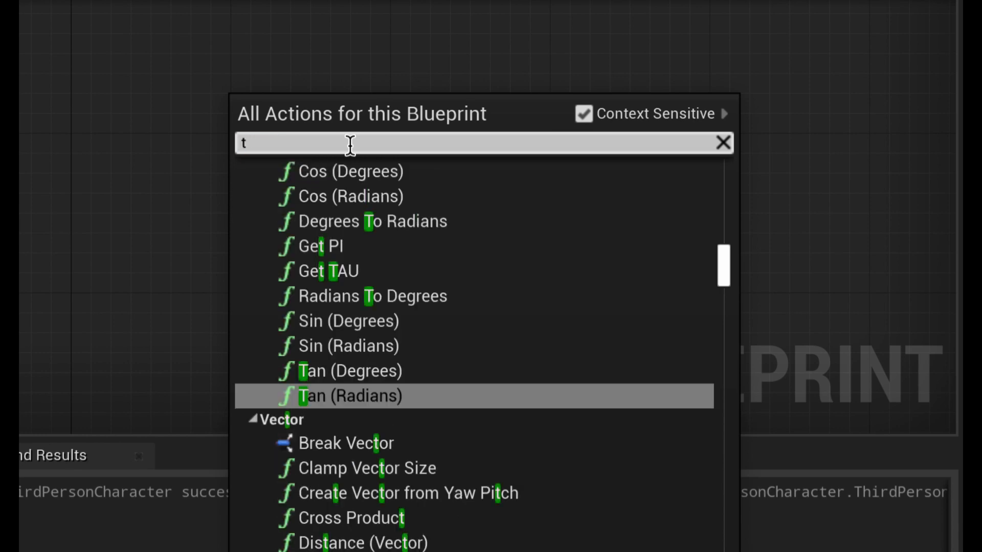
text(w)
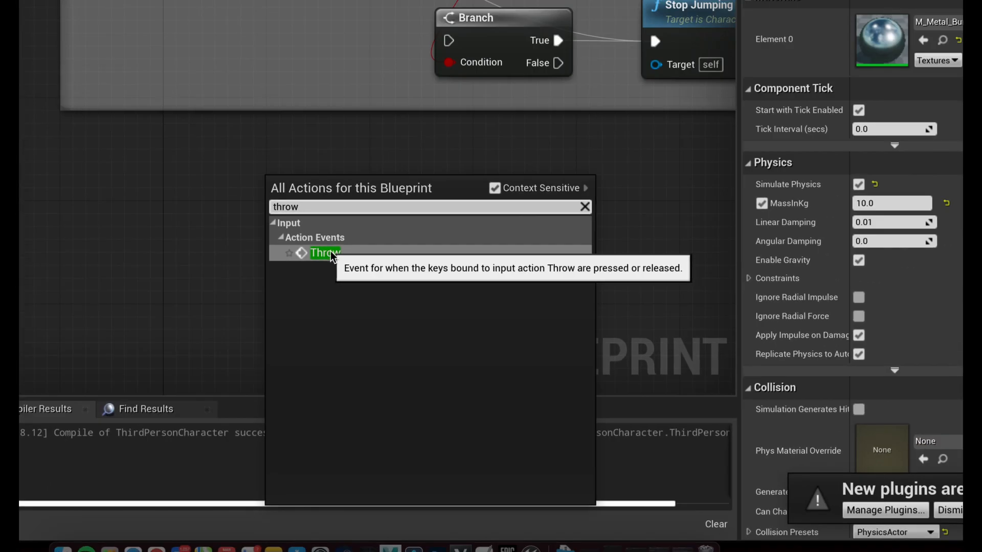
click(330, 213)
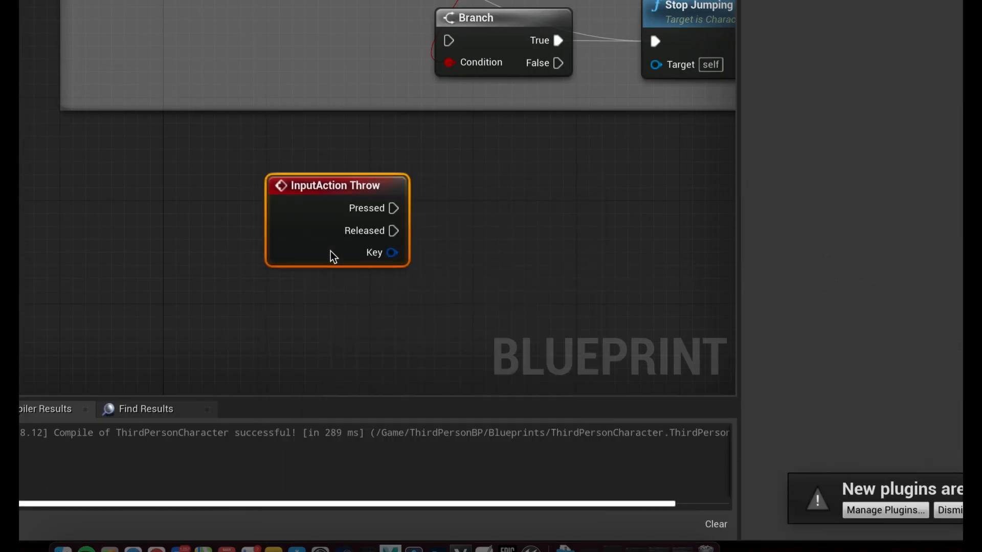
drag(332, 185, 251, 176)
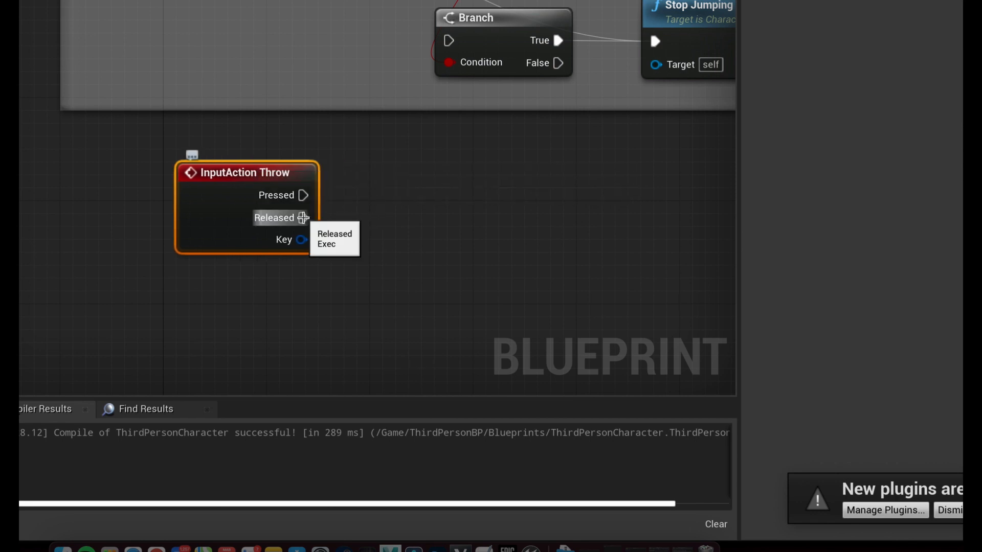
Step: Connect an Add Impulse (bowlingBall) node to the Released output of InputAction Throw
drag(303, 218, 435, 196)
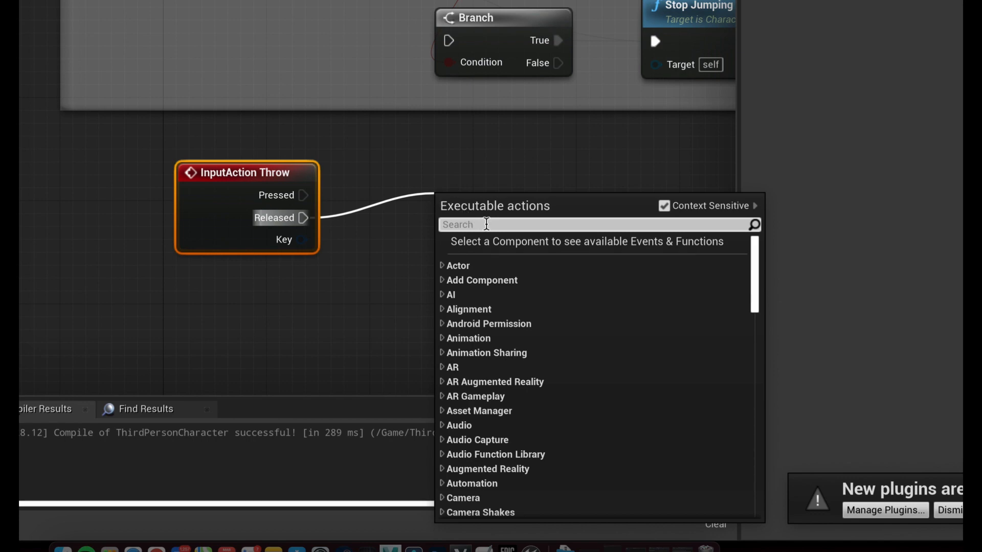
text(add)
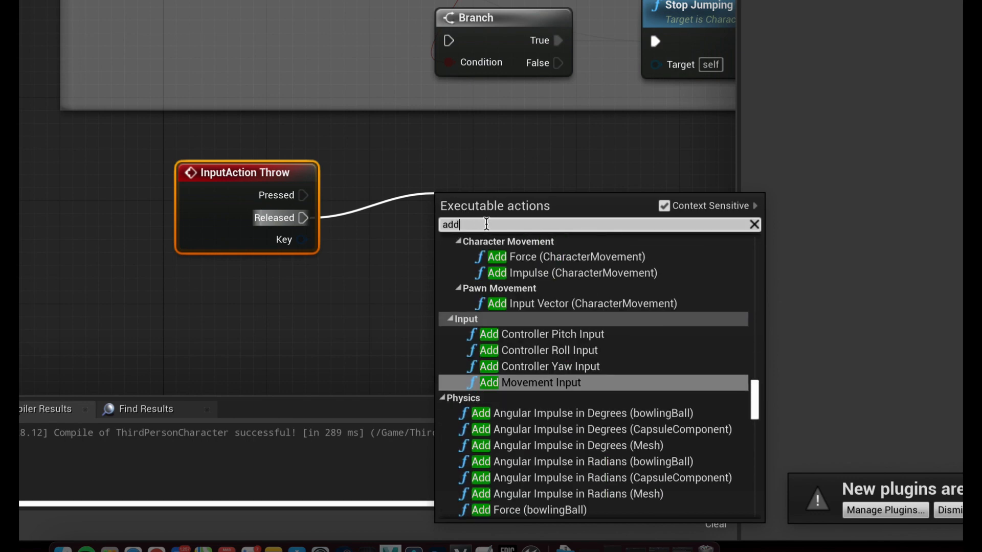
text( imo)
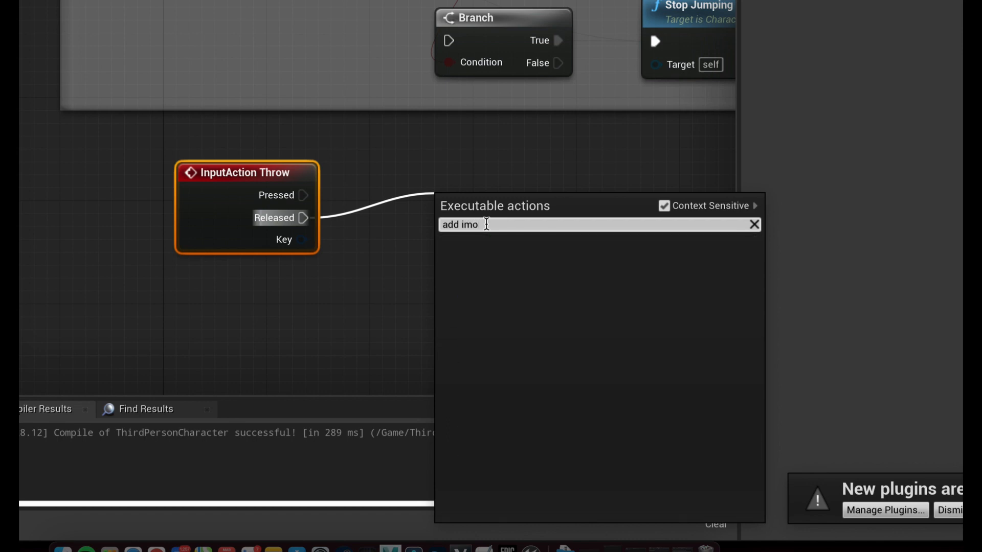
key(BackSpace)
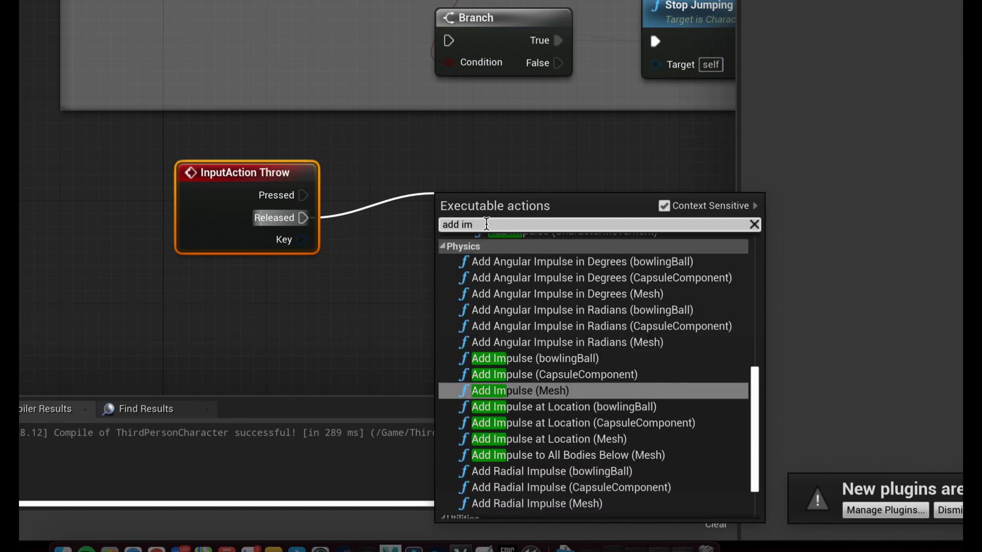
text(pul)
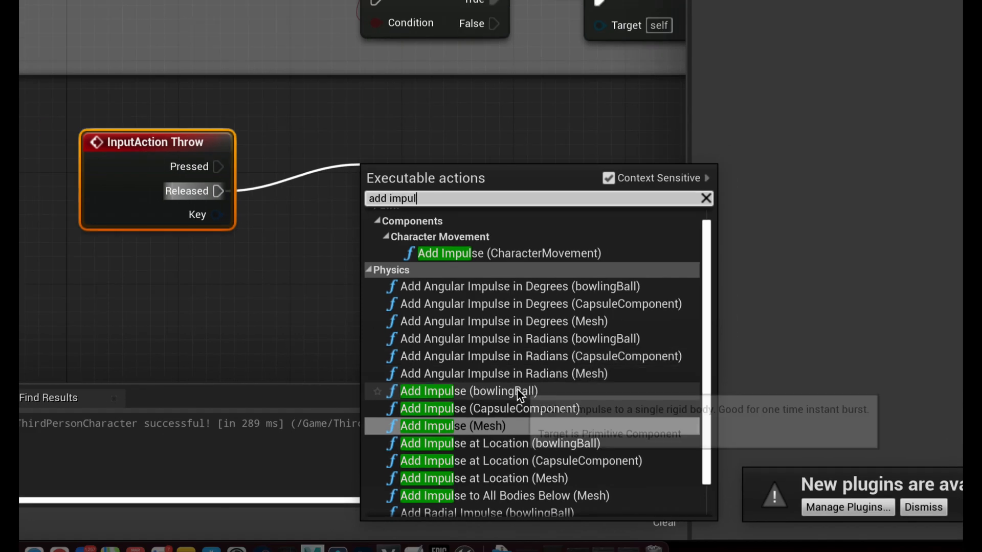
click(506, 351)
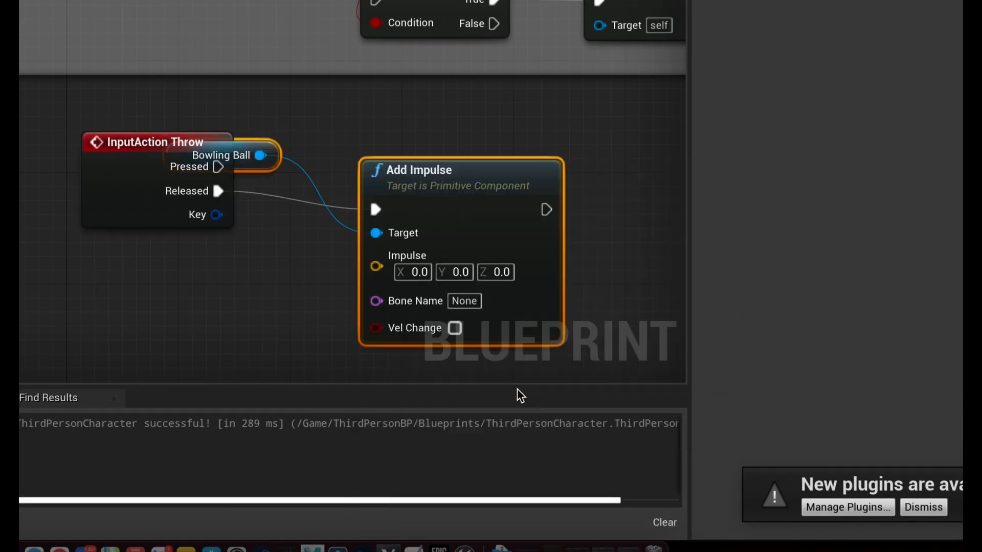
Step: Spread out the InputAction Throw and Add Impulse nodes and place the Bowling Ball reference below and between them
click(403, 125)
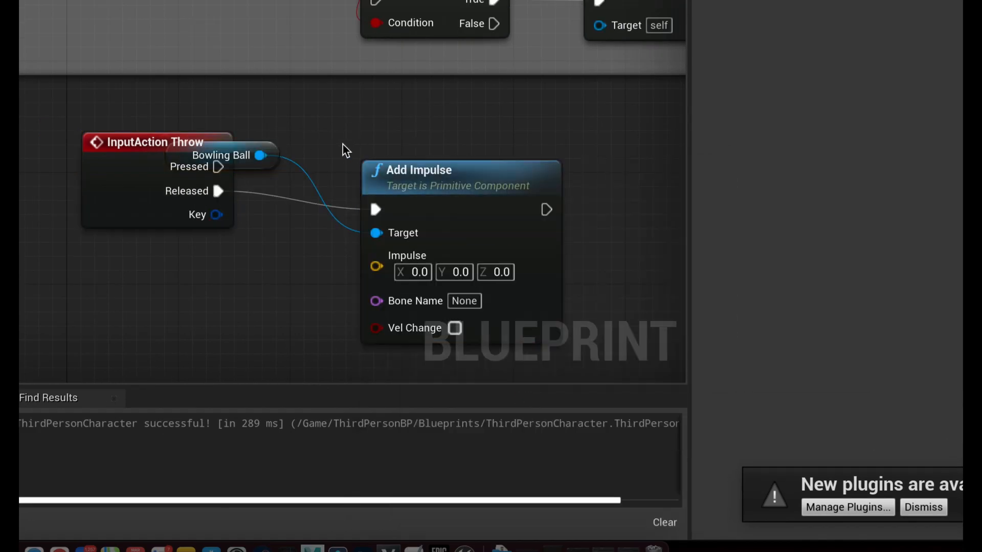
drag(377, 171, 405, 158)
drag(89, 141, 47, 142)
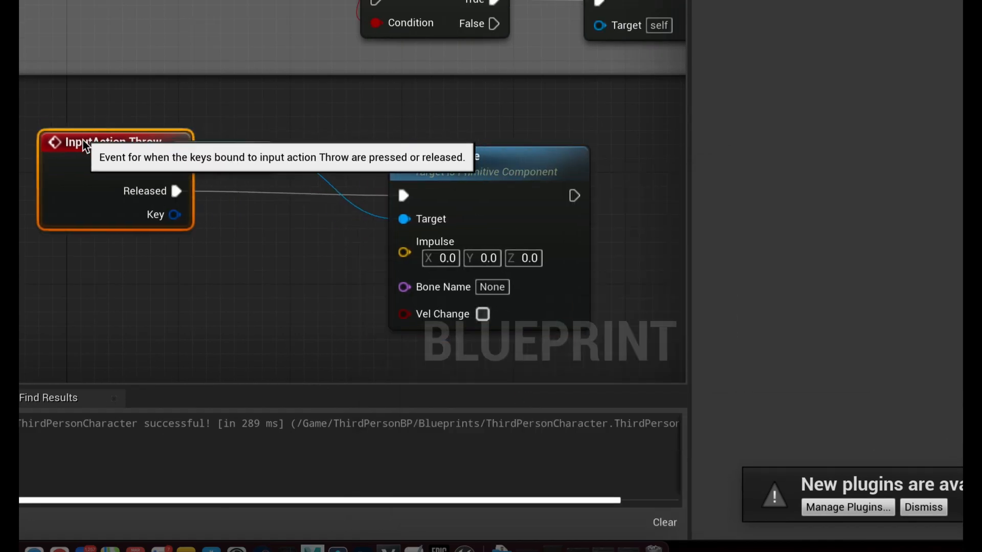
click(248, 235)
drag(225, 142, 230, 278)
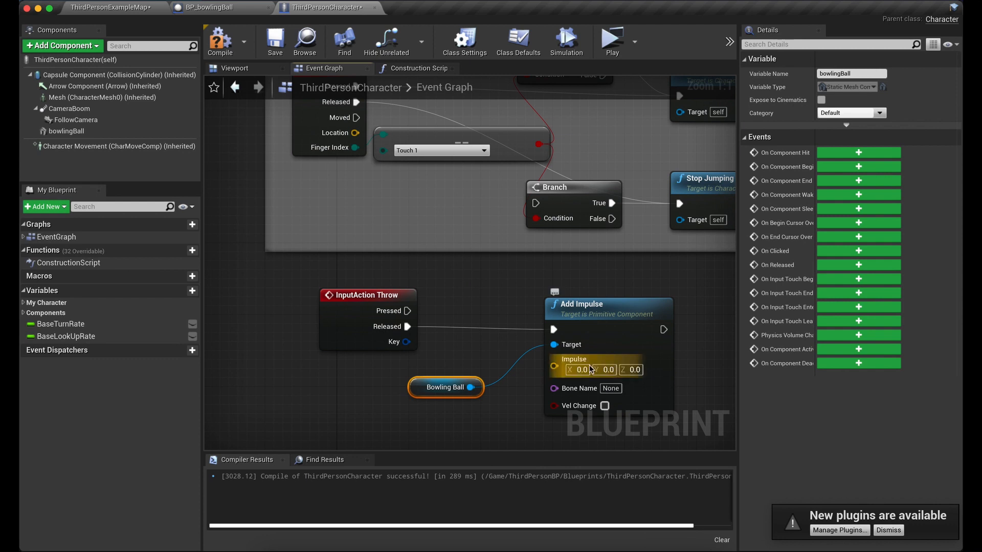
Step: Set the Add Impulse node's Impulse Y value to -20000, and compile and save the ThirdPersonCharacter blueprint
drag(608, 305, 608, 297)
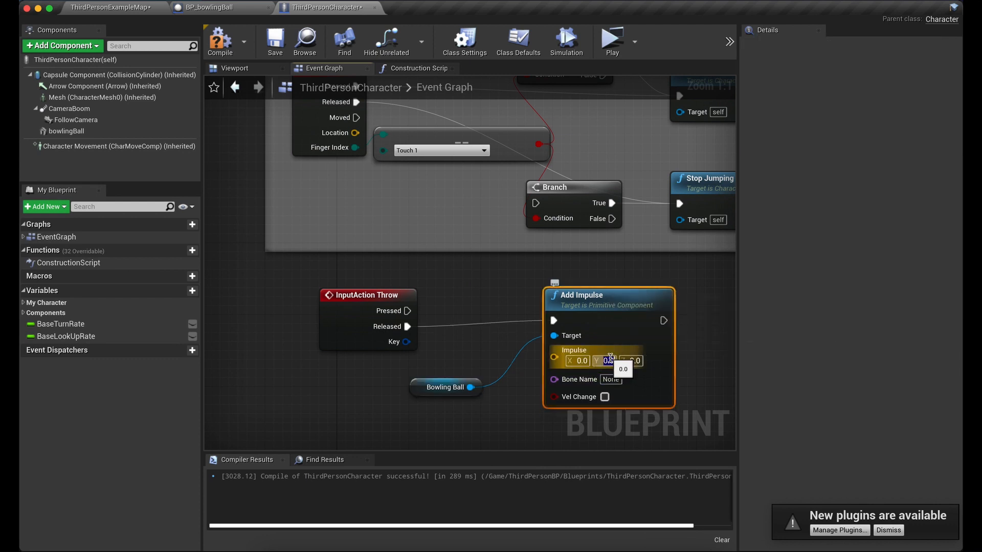
text(-)
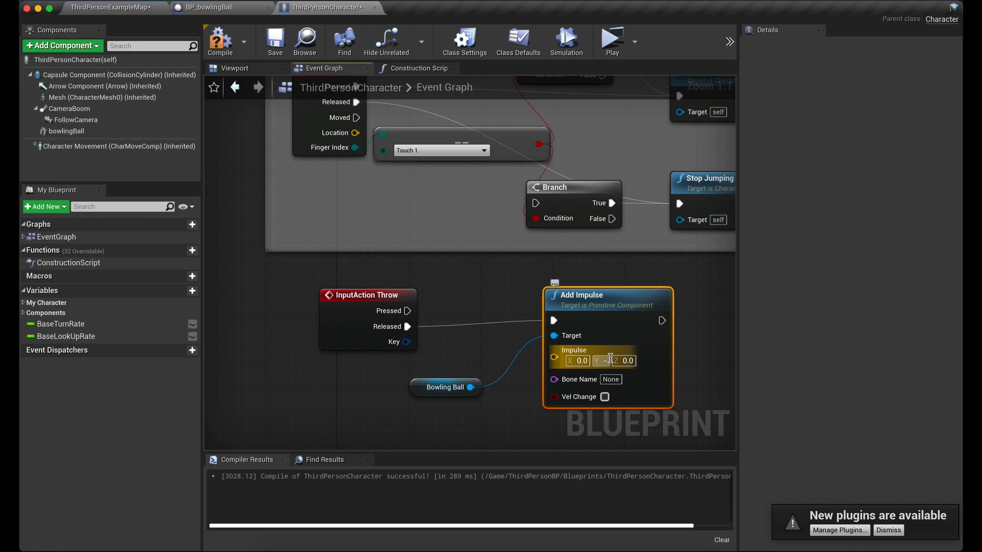
text(20000)
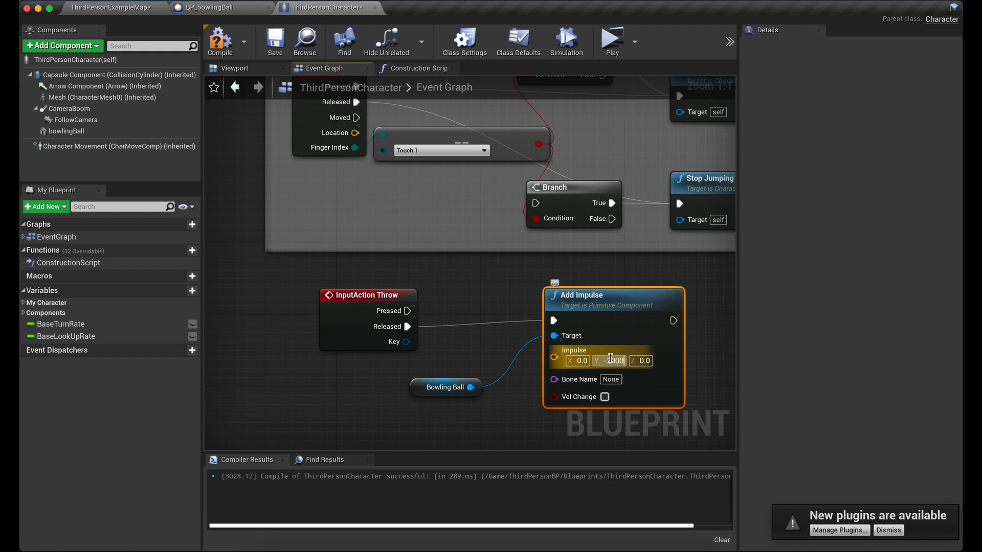
key(Return)
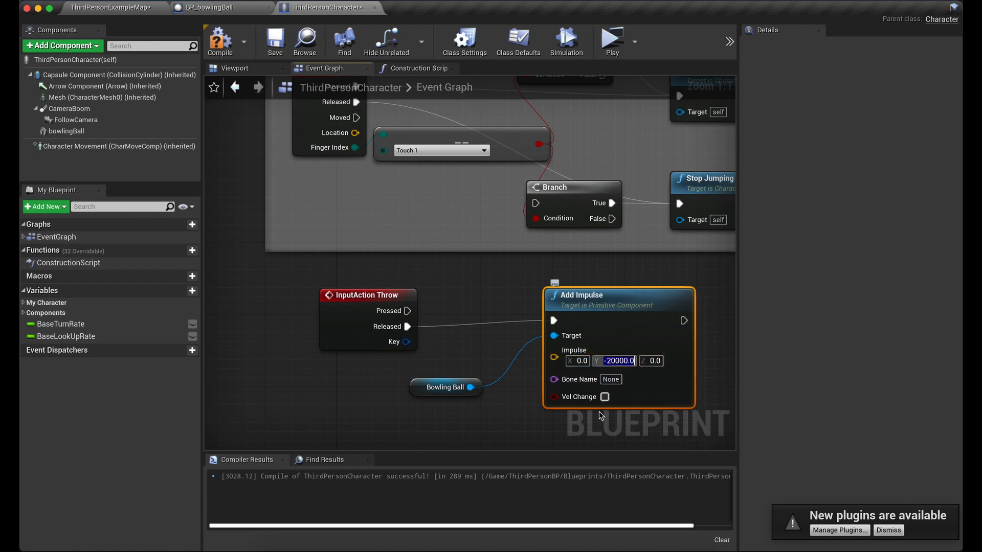
click(535, 402)
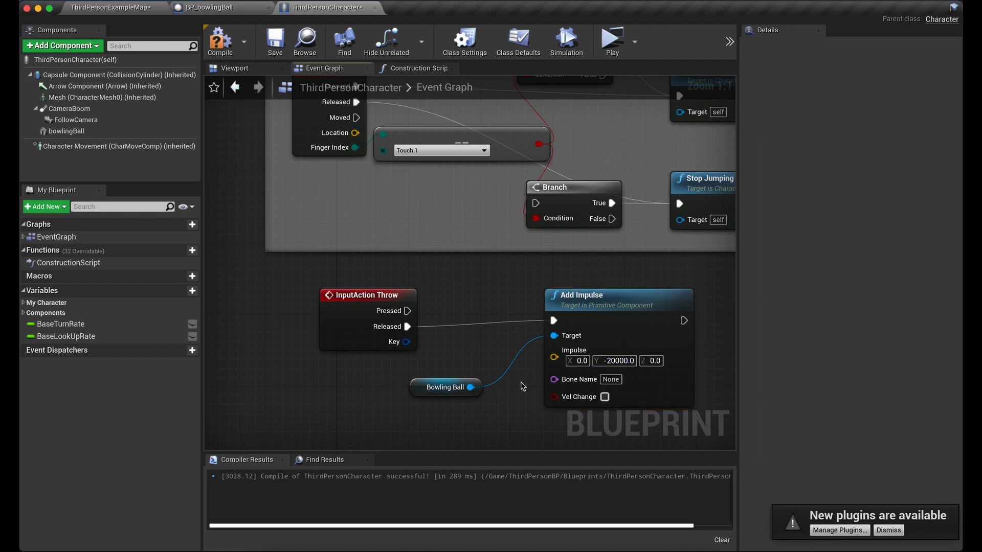
click(215, 41)
click(275, 40)
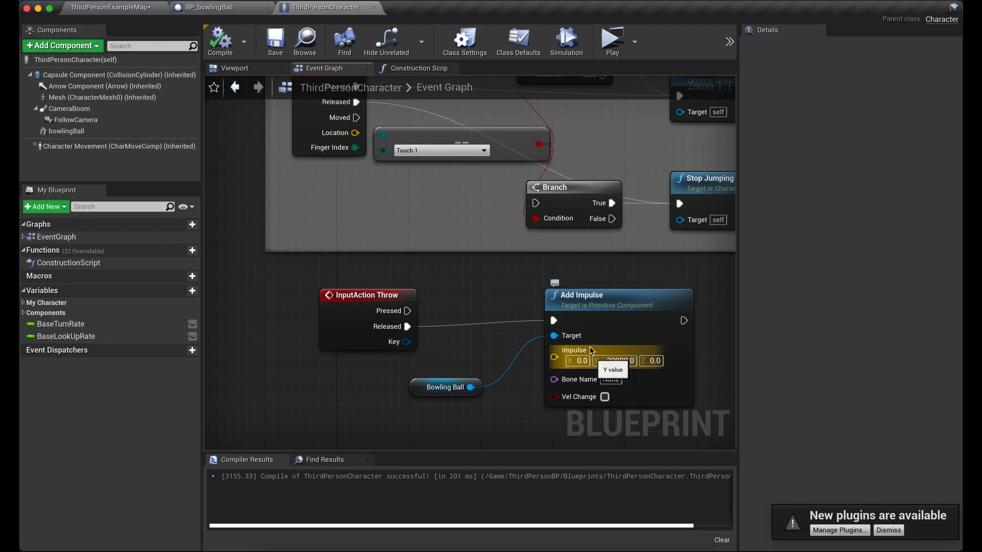
Step: Play-test the level by steering the character around the bowling ball to face the pins and triggering the Throw action
click(611, 44)
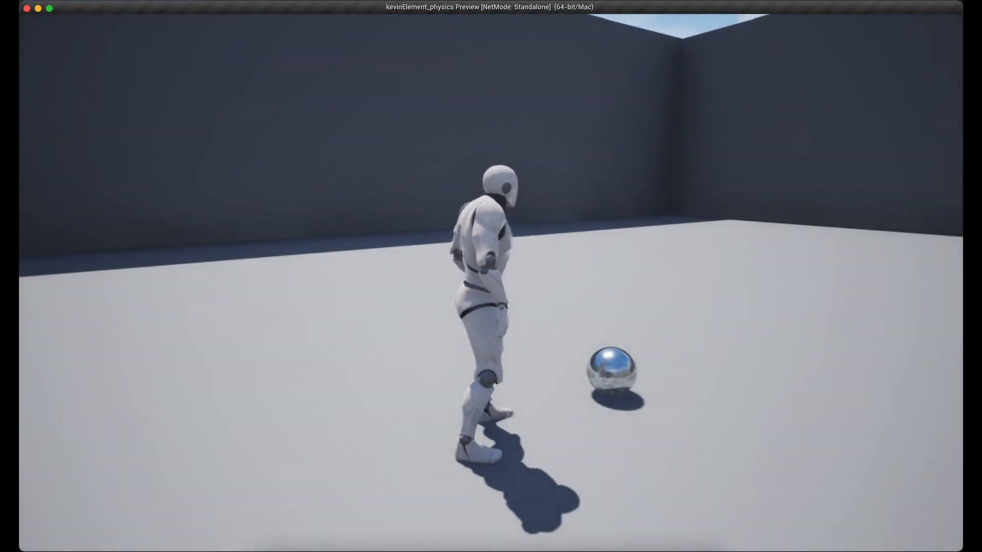
key(d)
key(w)
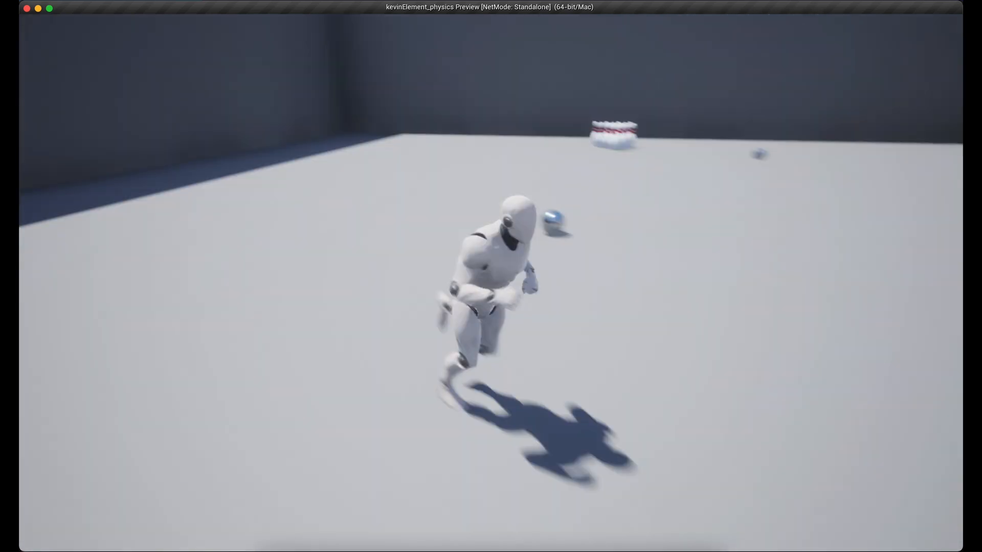
key(a)
key(d)
key(d)
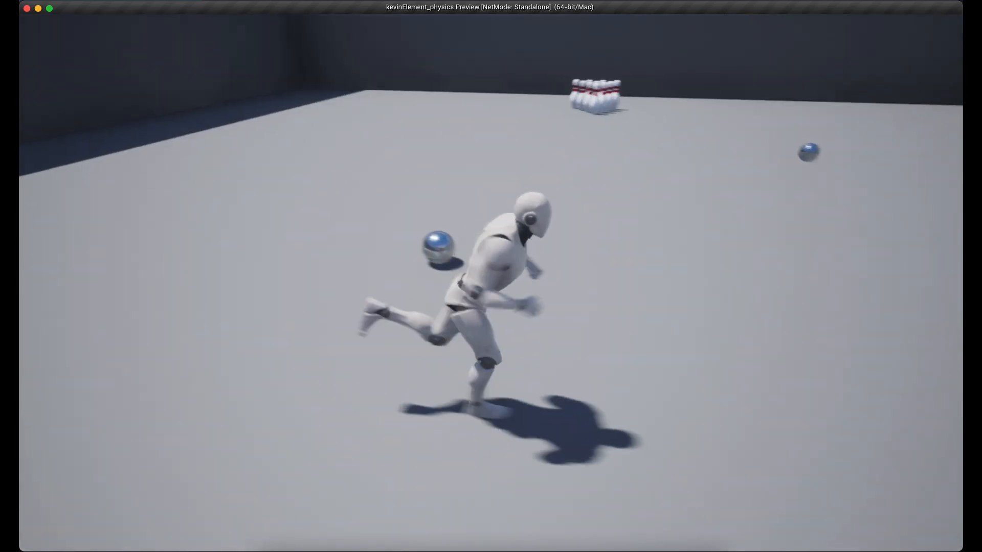
key(w)
key(a)
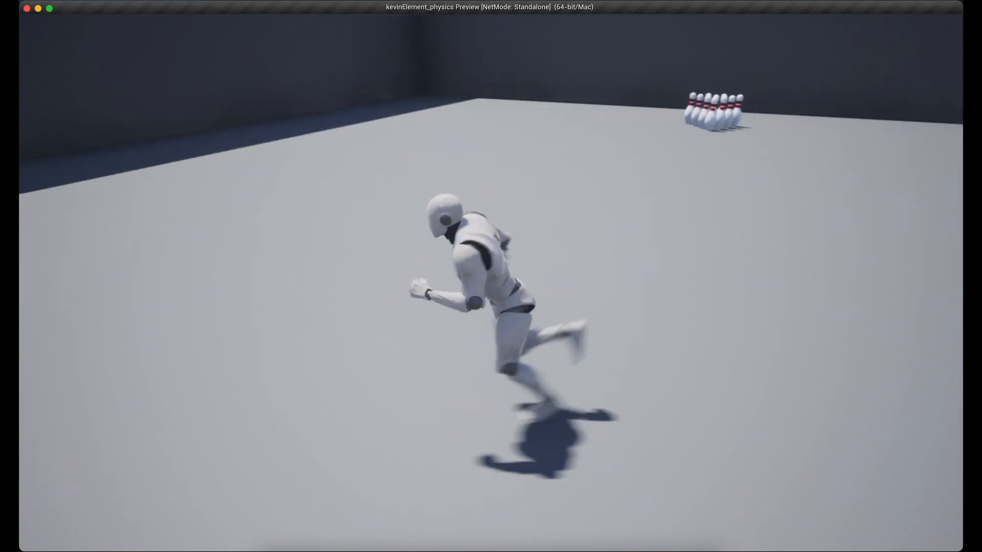
key(w)
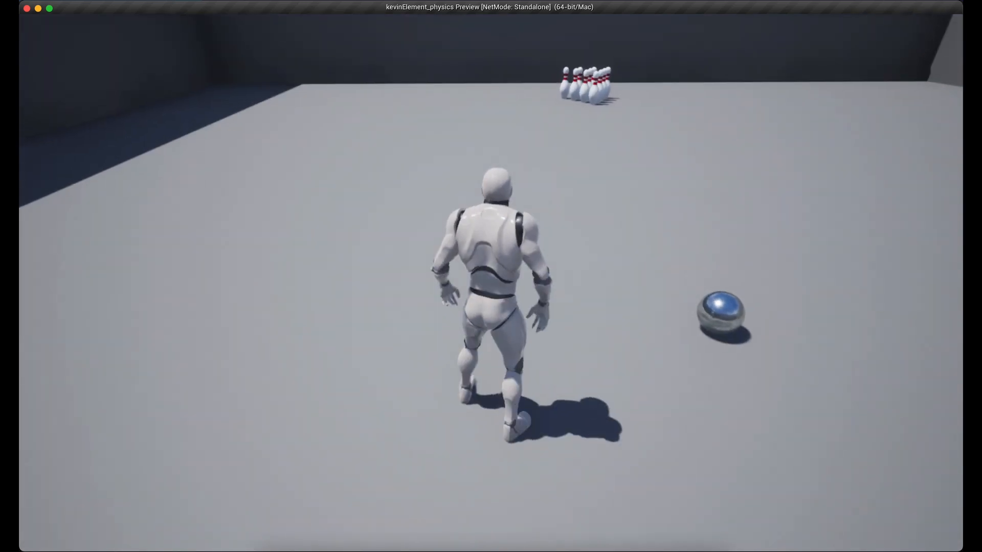
key(f)
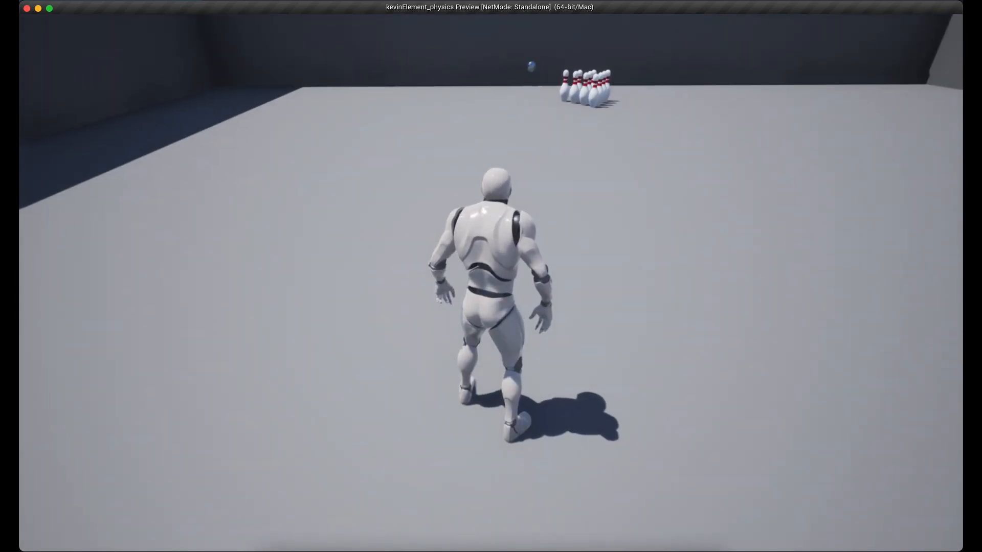
Step: Follow the thrown ball toward the pins, trigger Throw two more times, and end the preview
key(w)
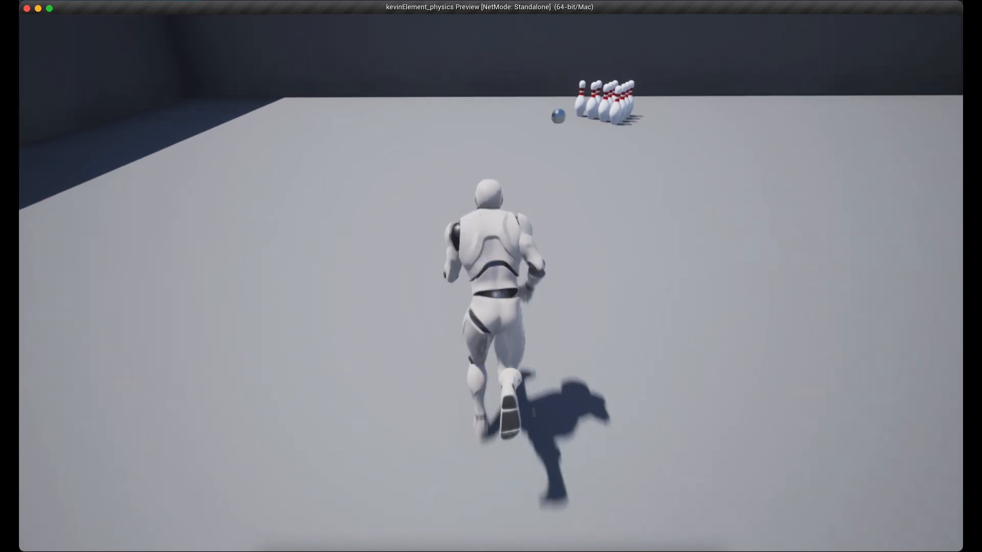
key(d)
key(w)
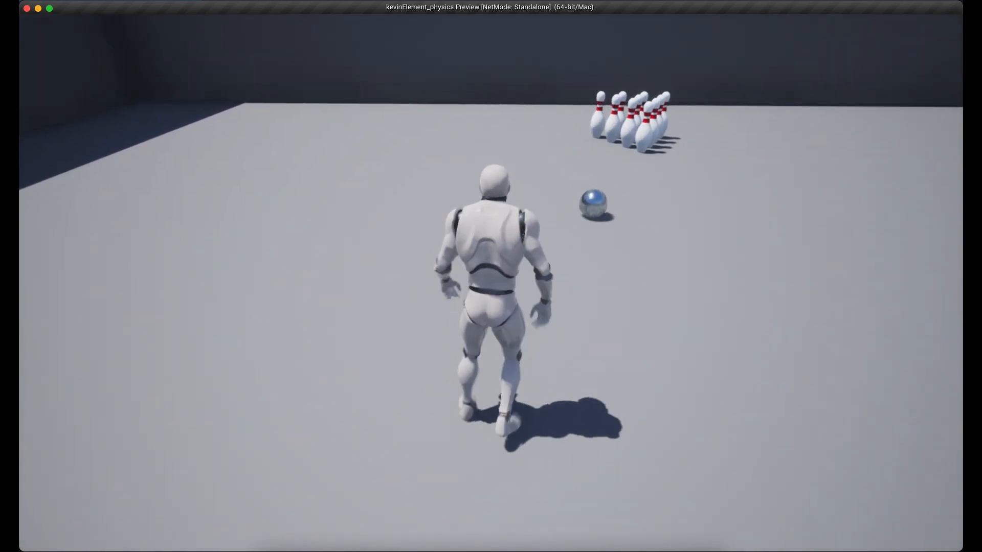
key(d)
key(s)
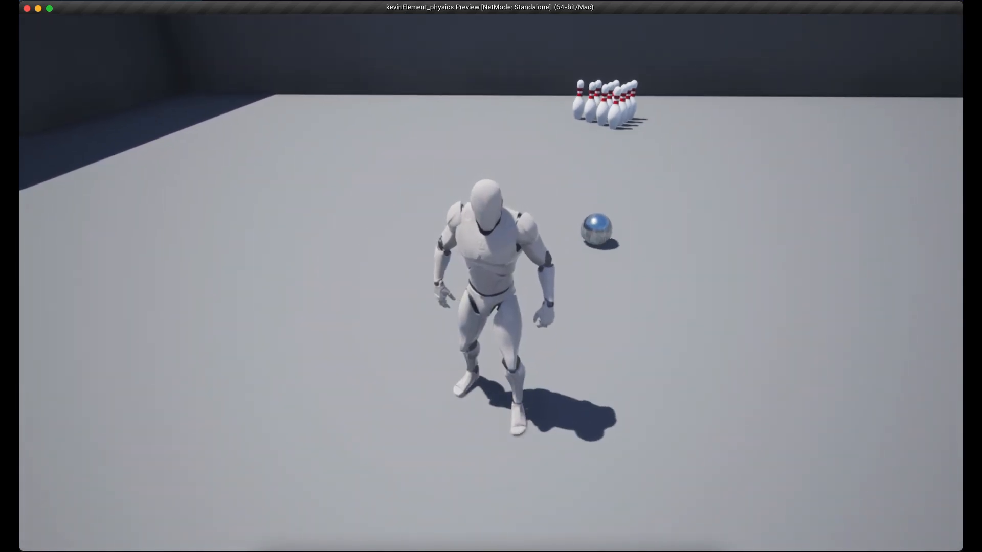
key(f)
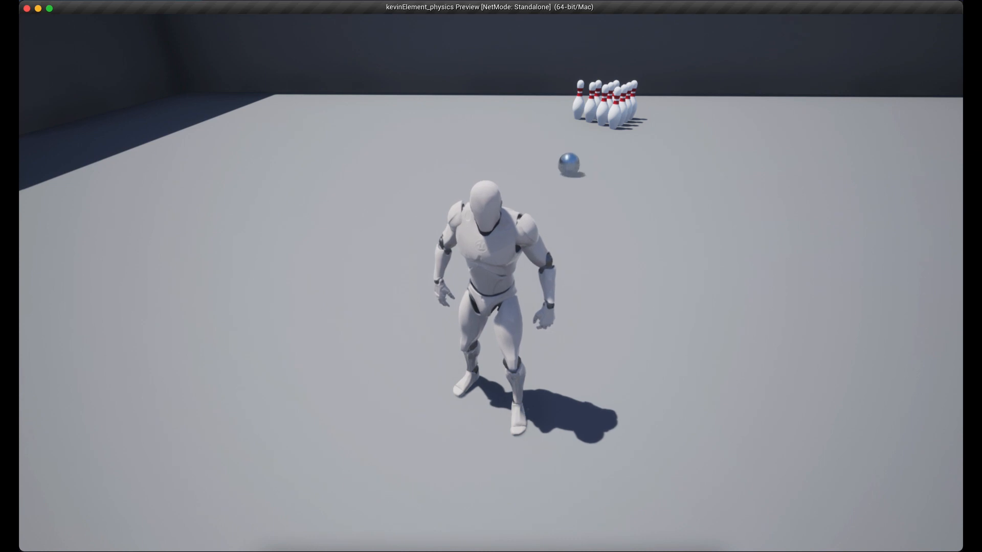
key(f)
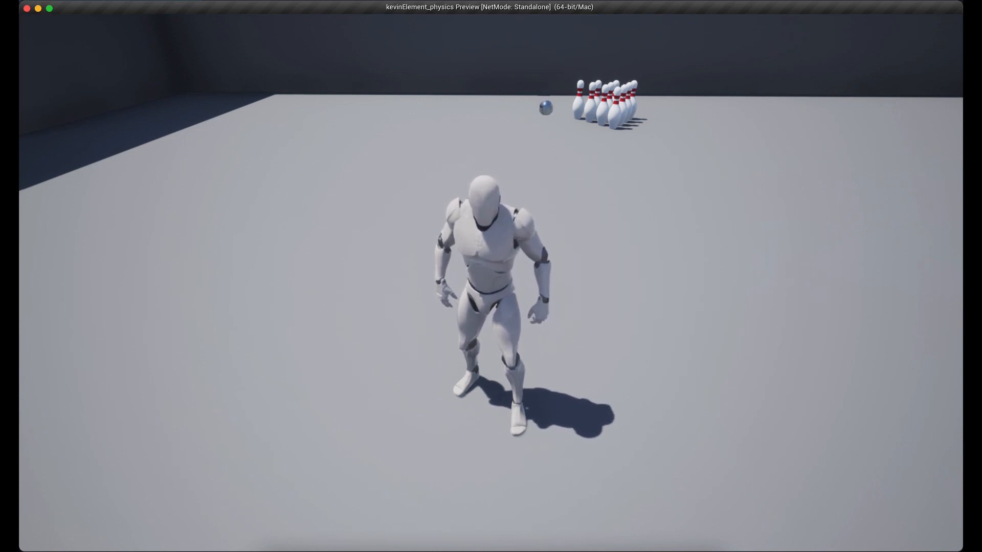
key(Escape)
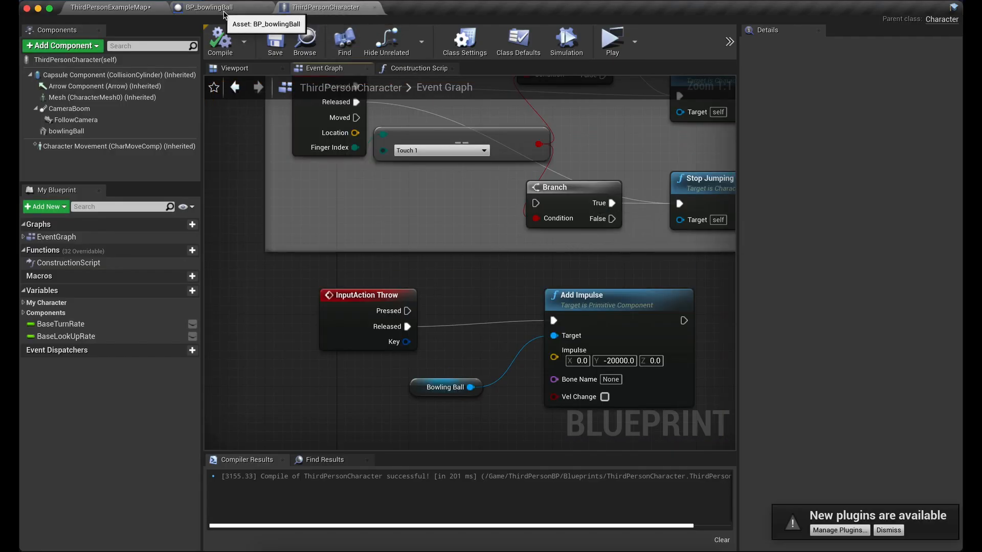
Step: Replay the level, move the character near the ball in front of the pins, and stop the preview
click(612, 40)
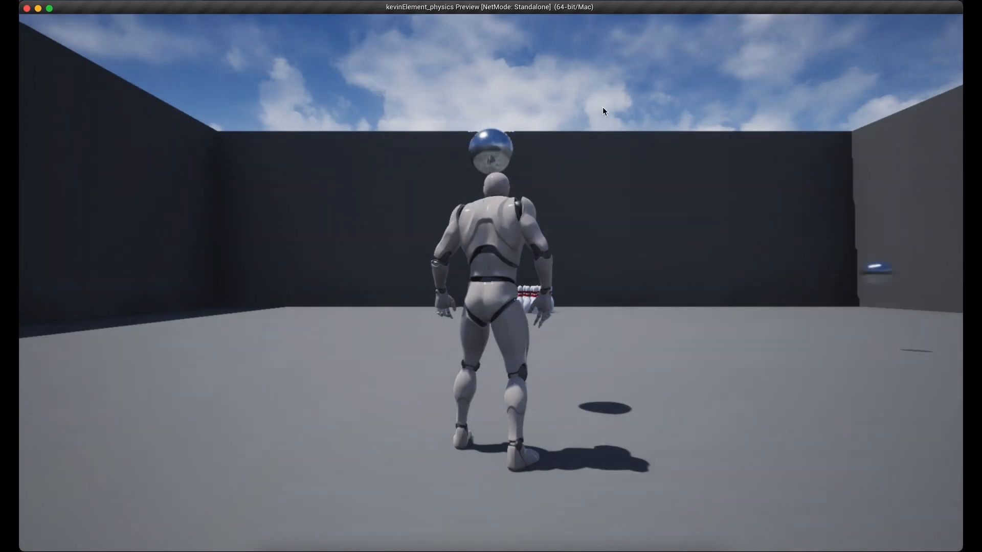
key(a)
key(w)
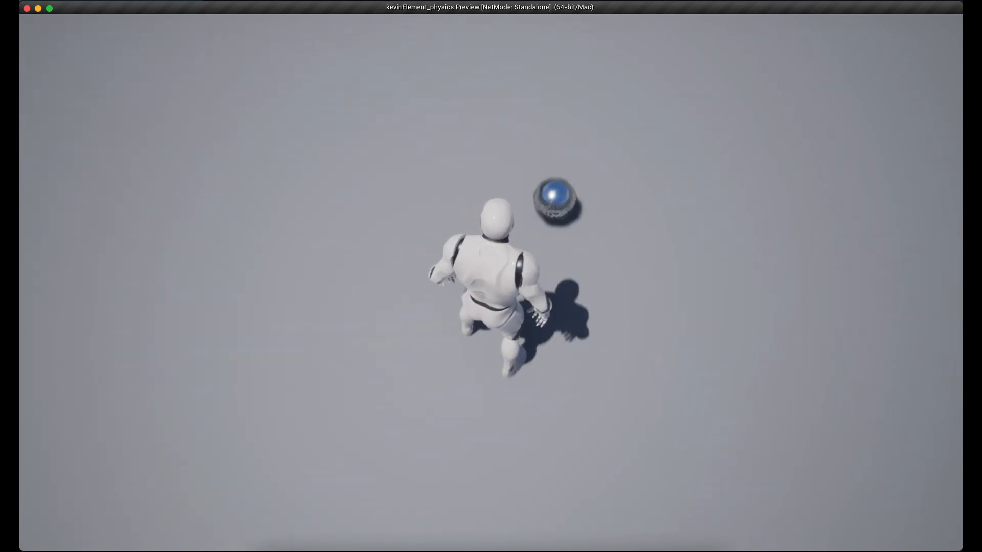
key(d)
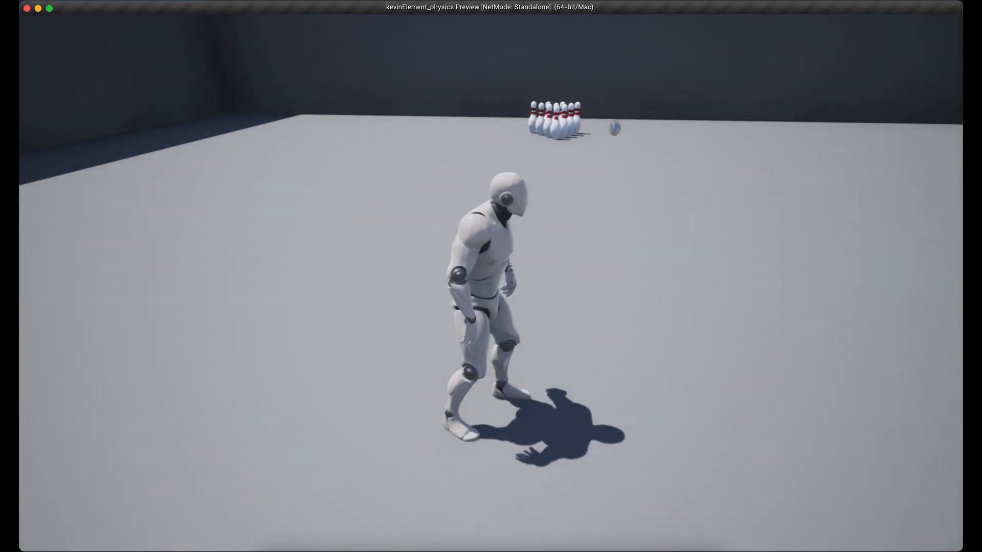
key(Escape)
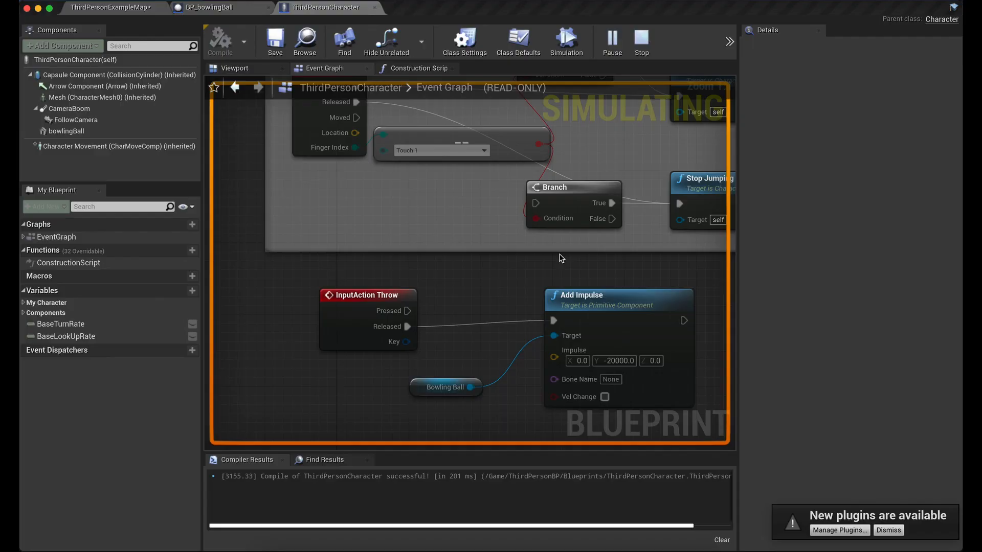
Step: Run a new preview, line the character up behind the ball, throw it at the pins, and exit
click(612, 40)
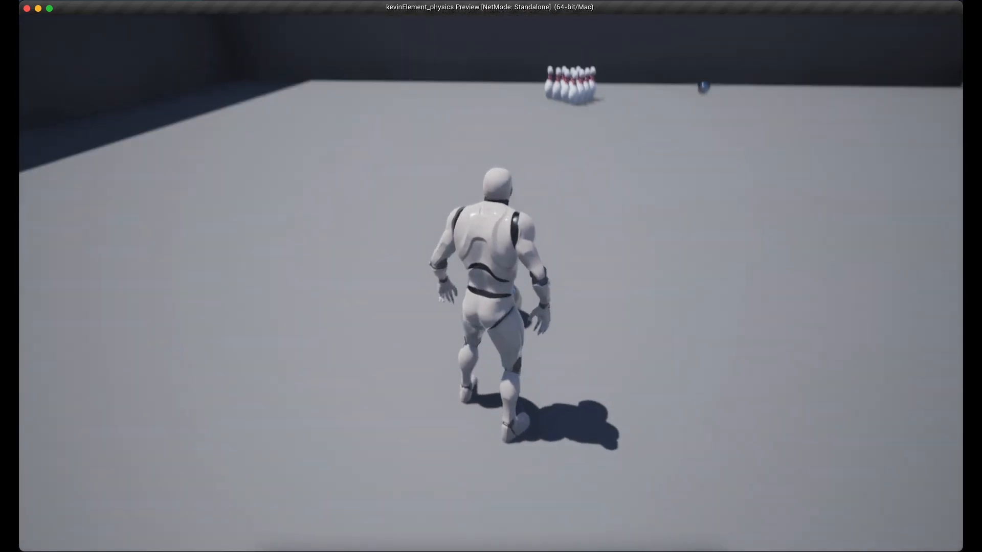
key(a)
key(d)
key(w)
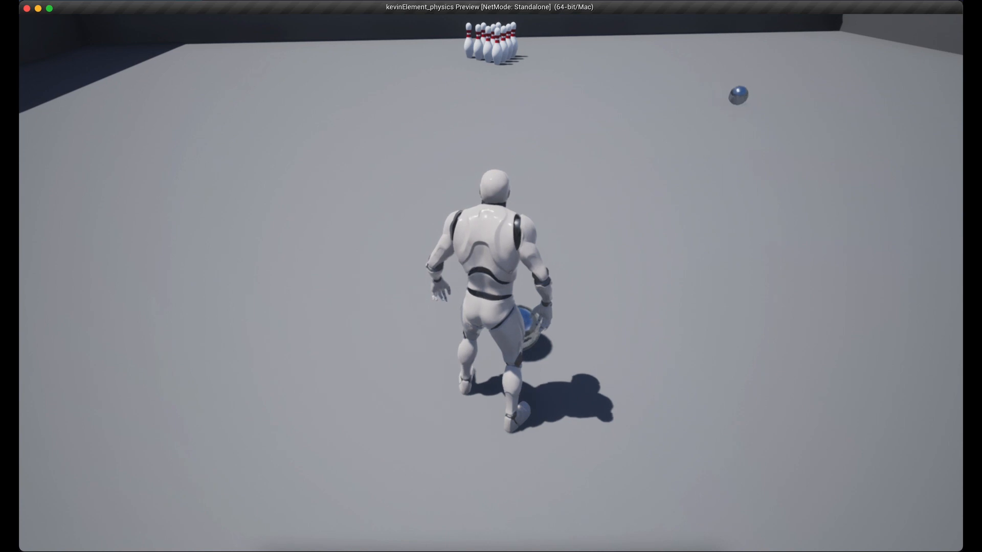
key(f)
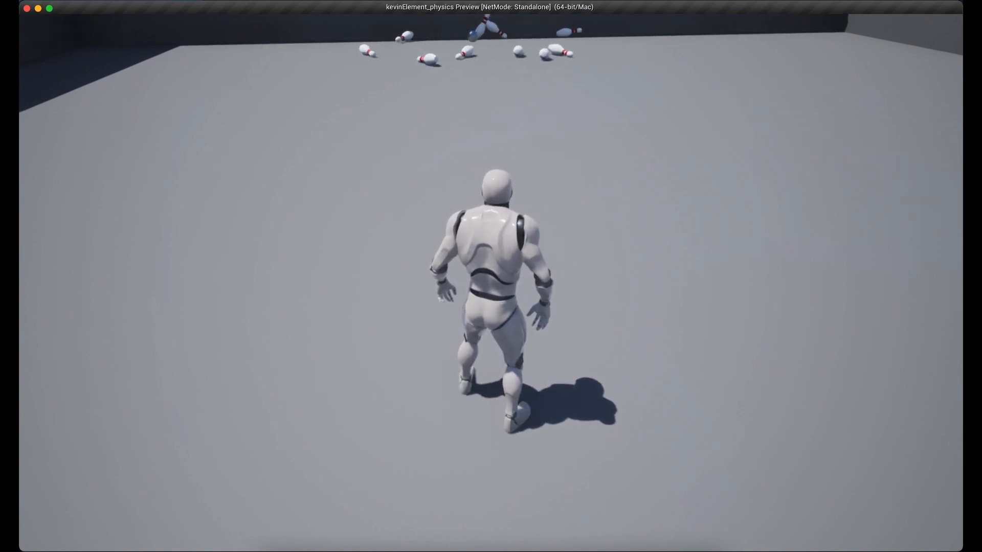
key(Escape)
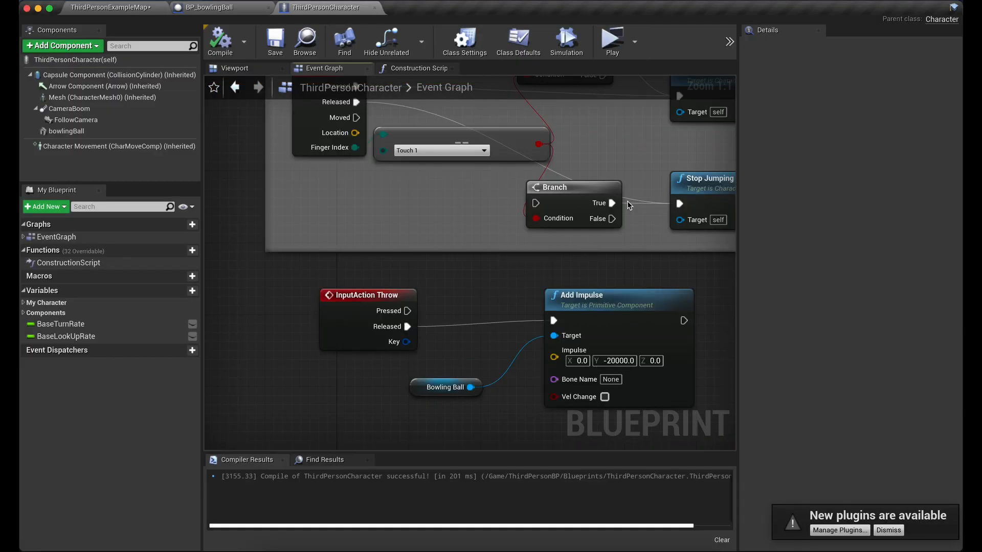
Step: Repeat the bowling test in a fresh preview, repositioning the character to the side before throwing the ball, and end it
click(611, 43)
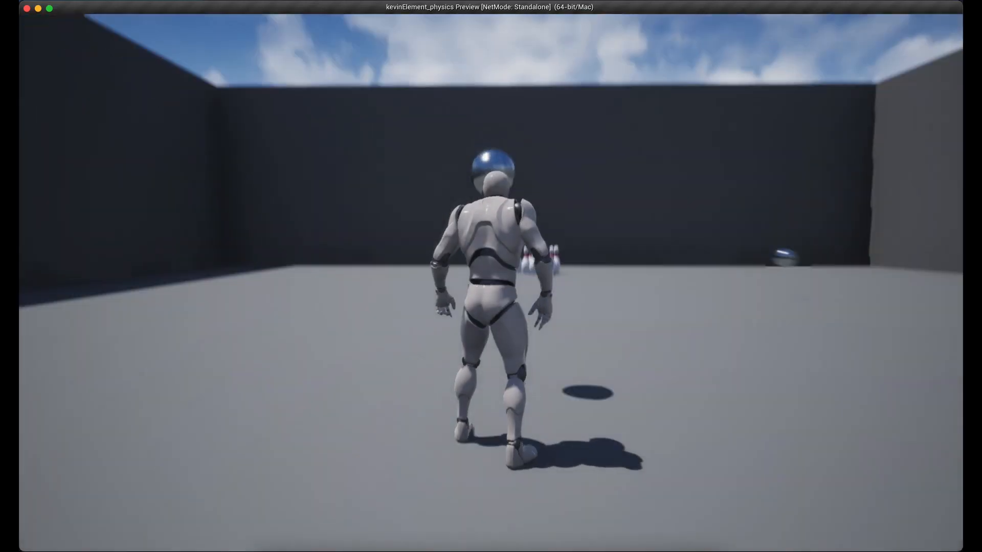
key(a)
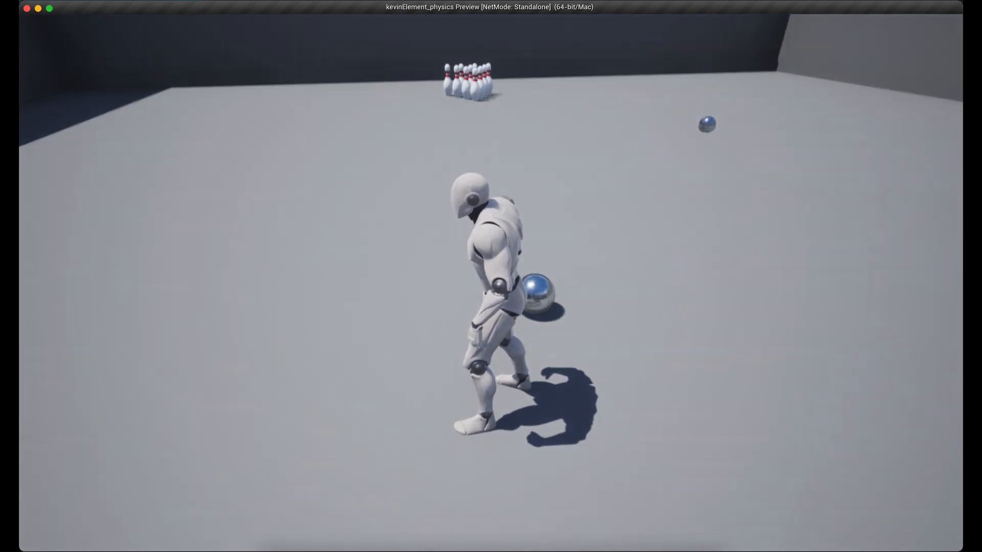
key(s)
key(a)
key(w)
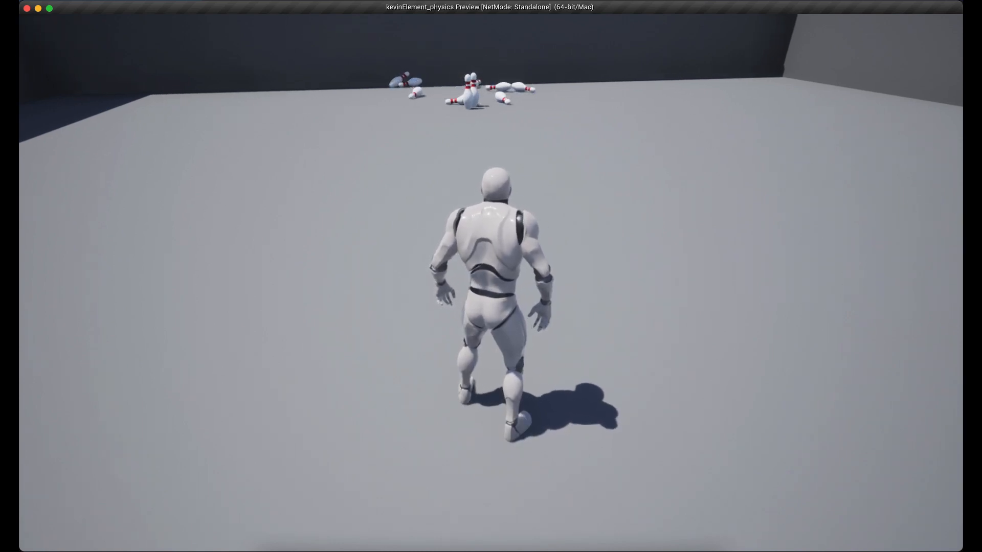
key(Escape)
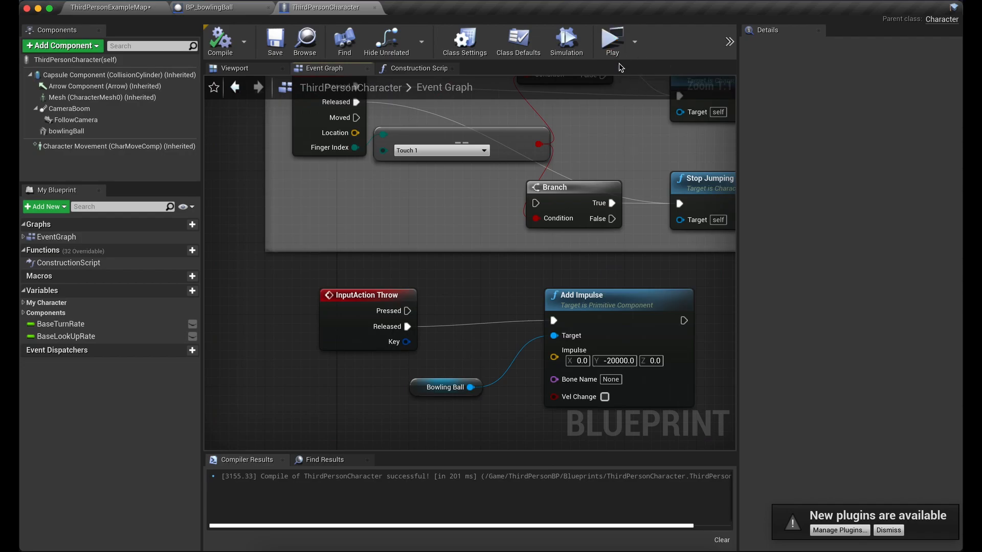
Step: Start another play preview to test throwing the bowling ball at the pins once more
click(614, 46)
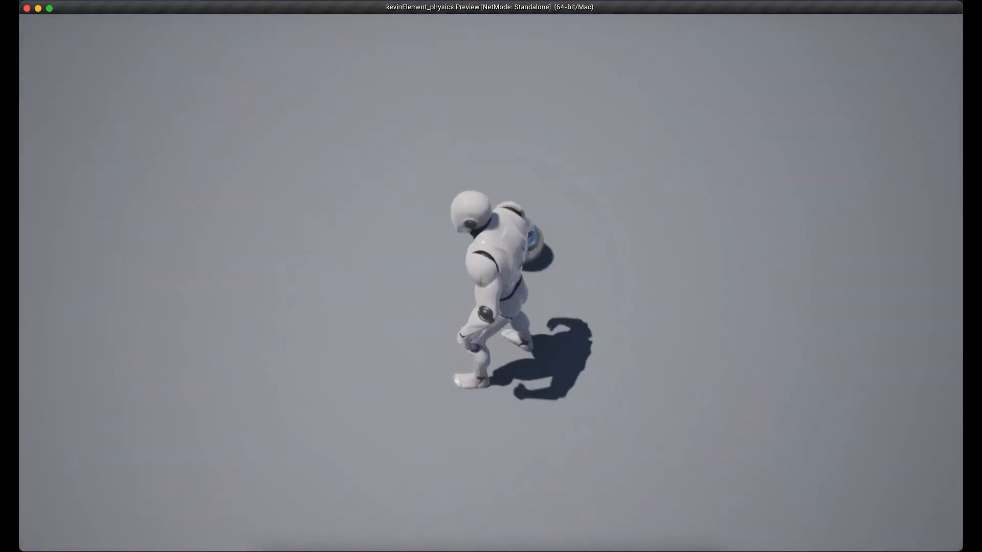
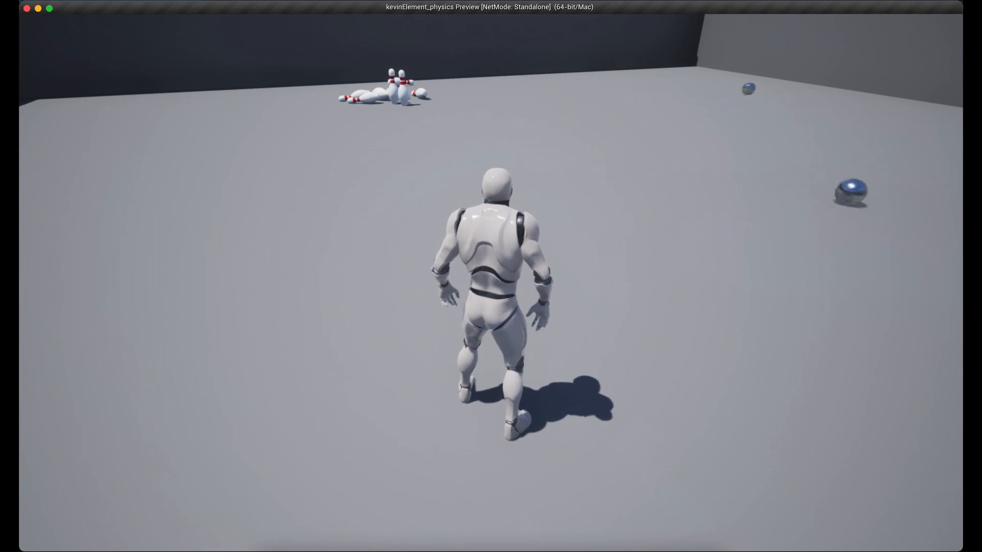
Step: Stop the play preview and close the ThirdPersonCharacter and BP_bowlingBall Blueprints to return to the level
key(Escape)
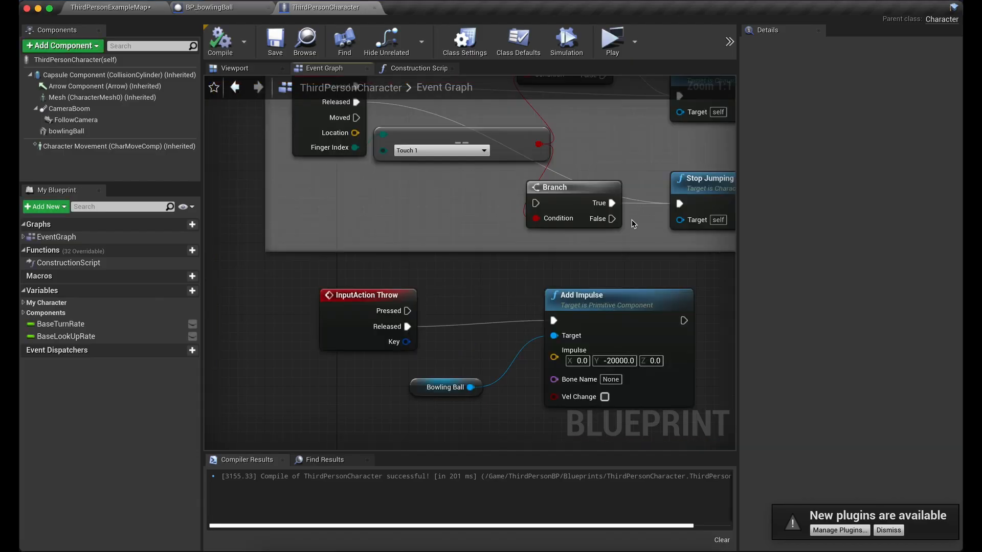
scroll(635, 215, down, 12)
scroll(622, 231, up, 9)
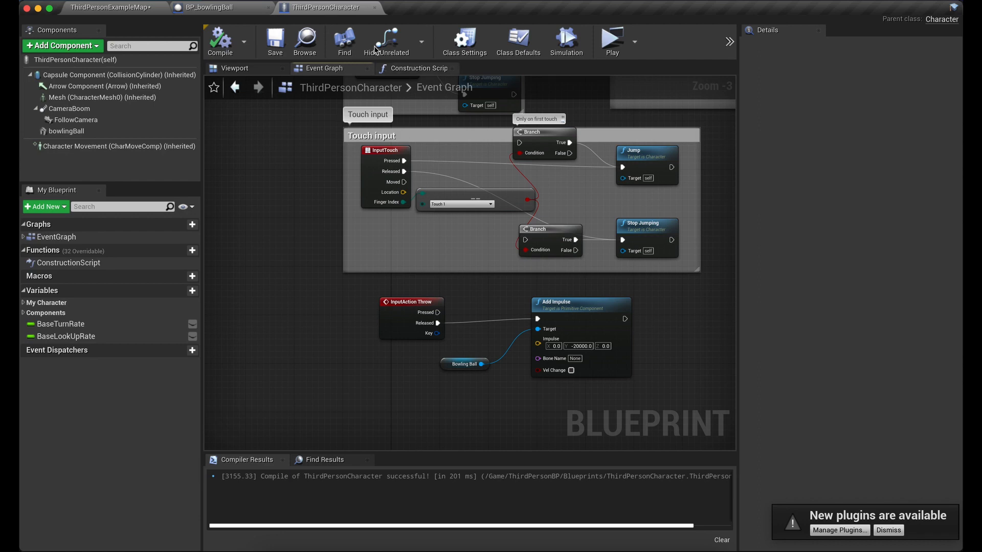
click(374, 7)
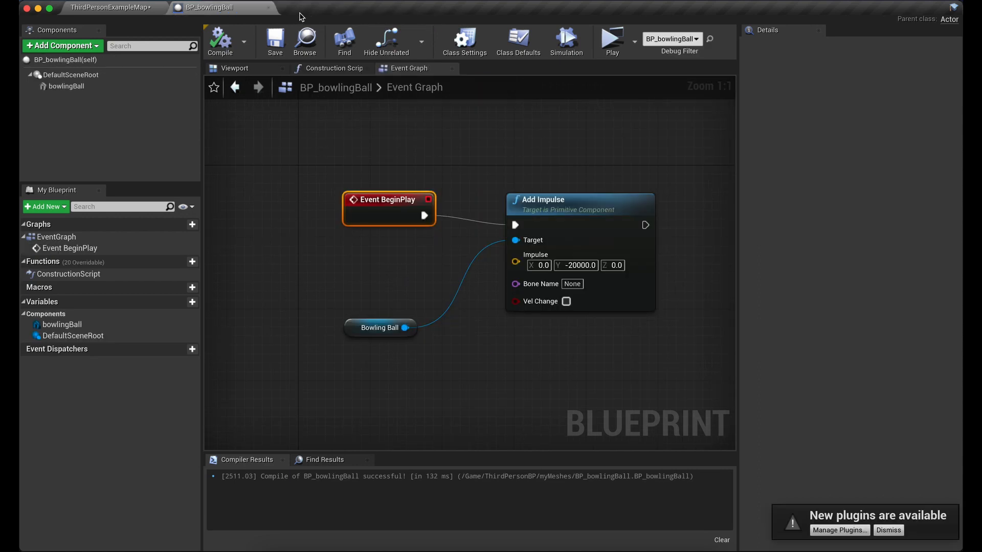
click(266, 8)
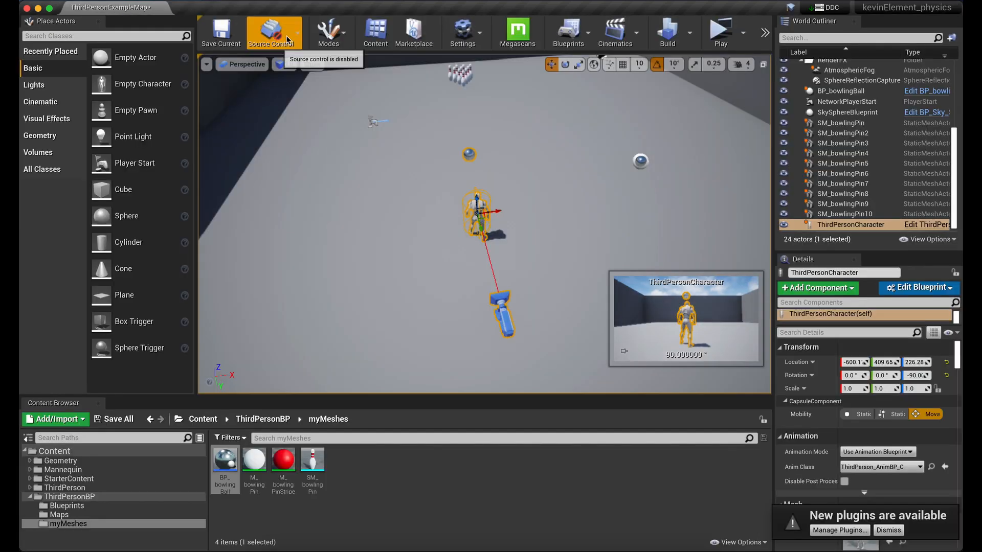
right_drag(484, 224, 537, 183)
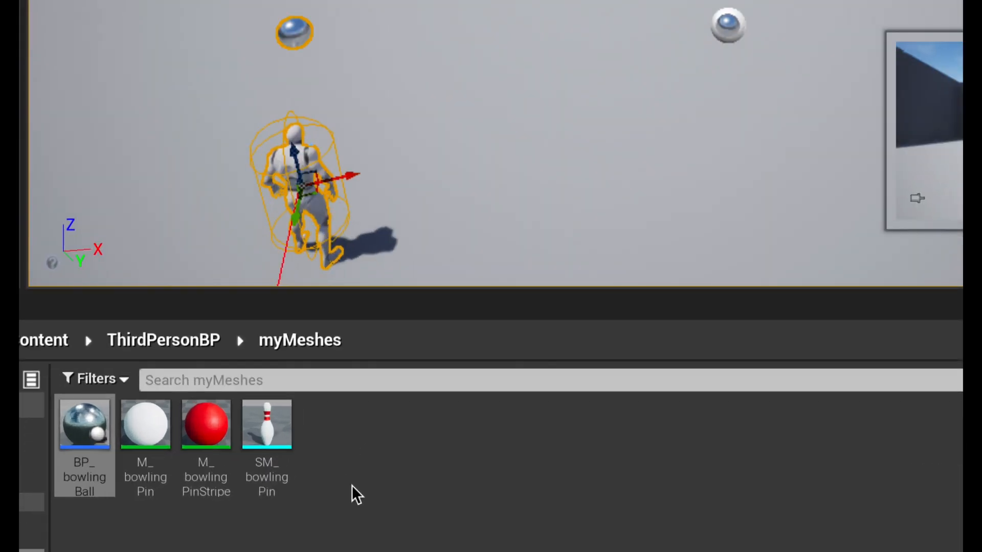
Step: Create a Blueprint class with Actor as its parent in the myMeshes folder and name it BP_hingedDoor
right_click(377, 435)
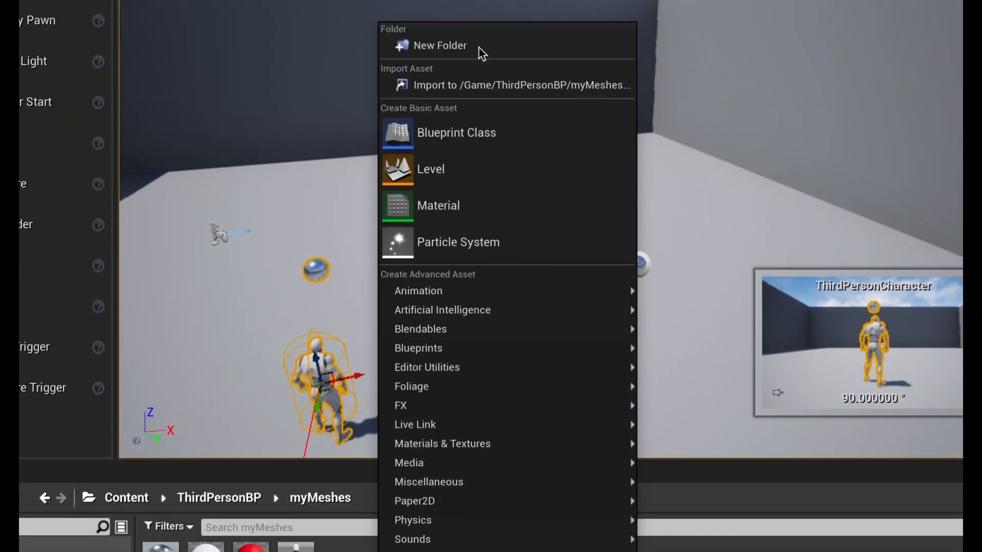
click(461, 136)
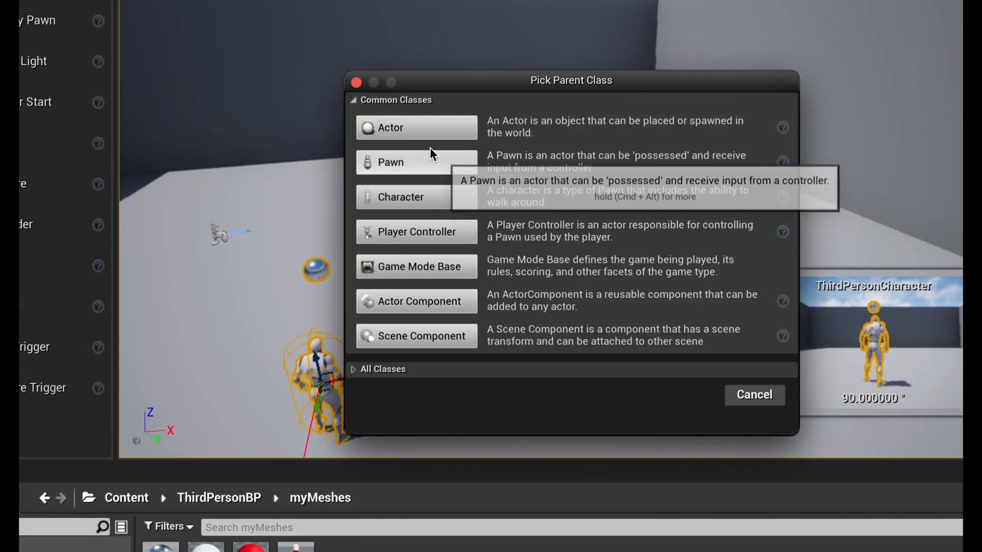
click(420, 130)
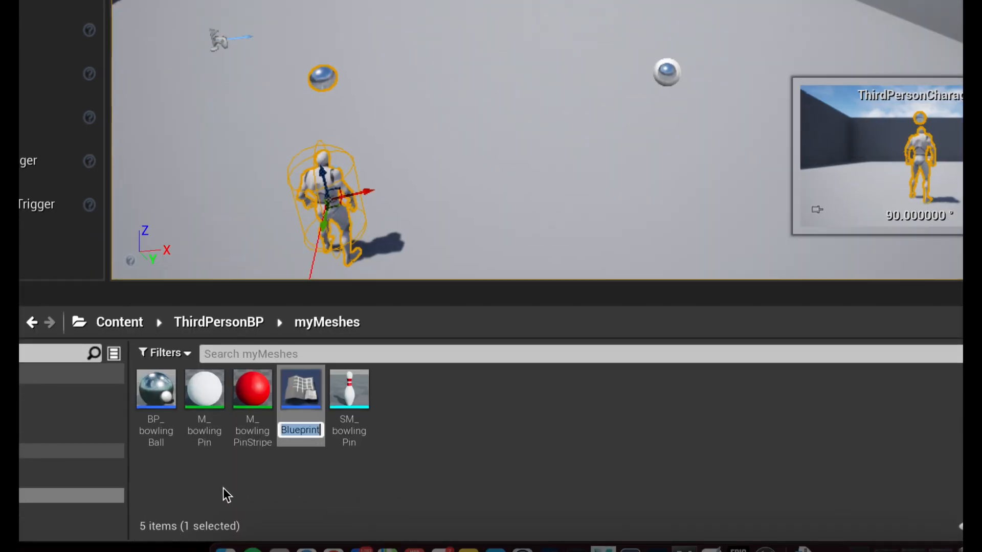
text(B)
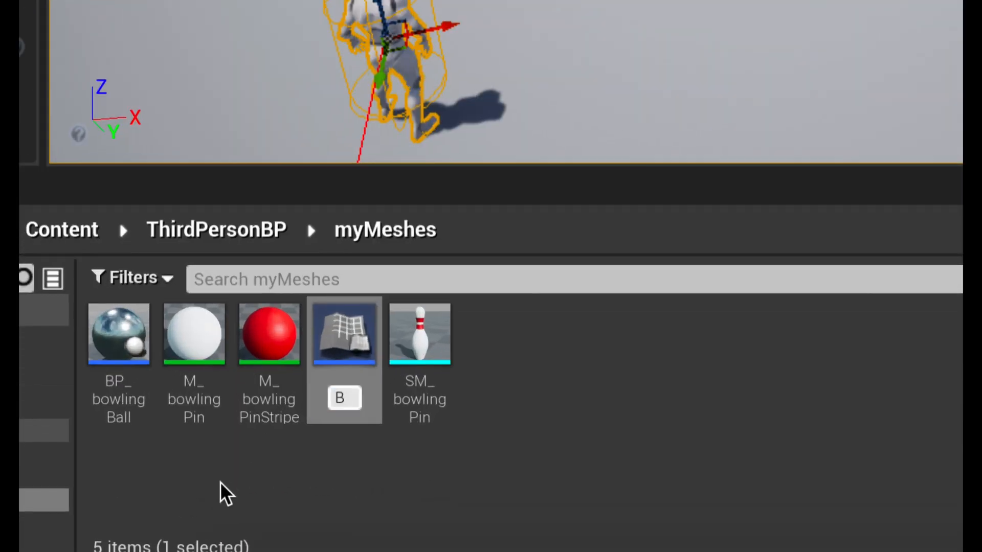
text(P_h)
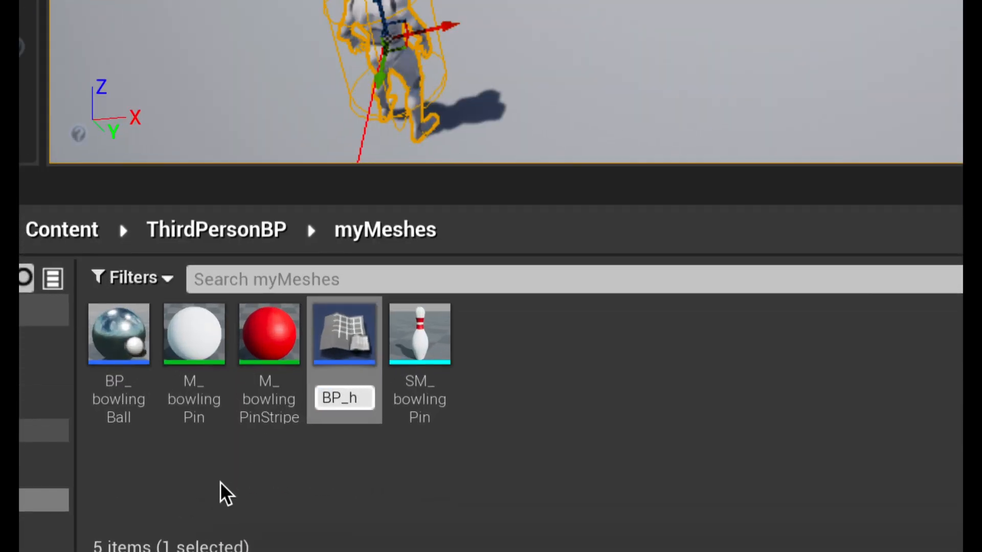
text(inged)
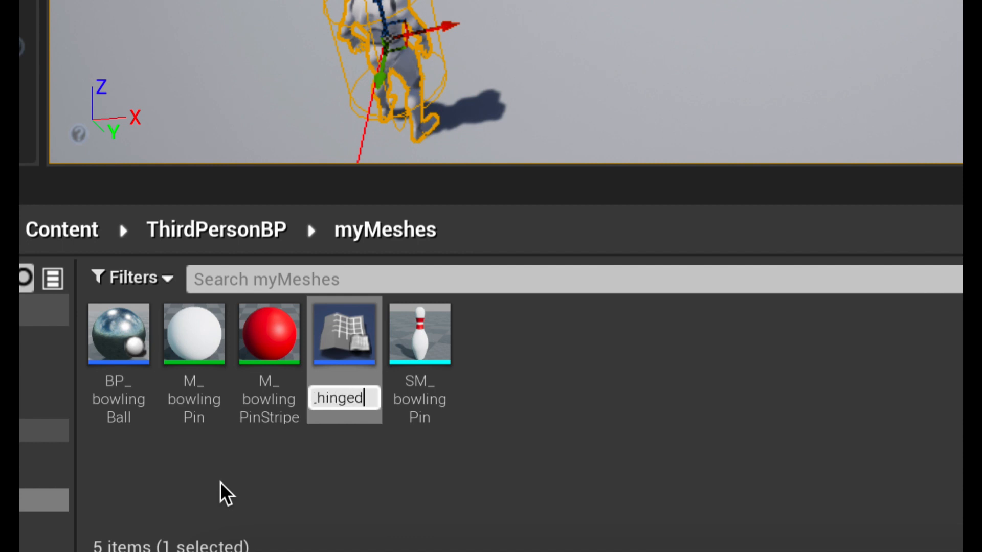
text(Door)
key(Return)
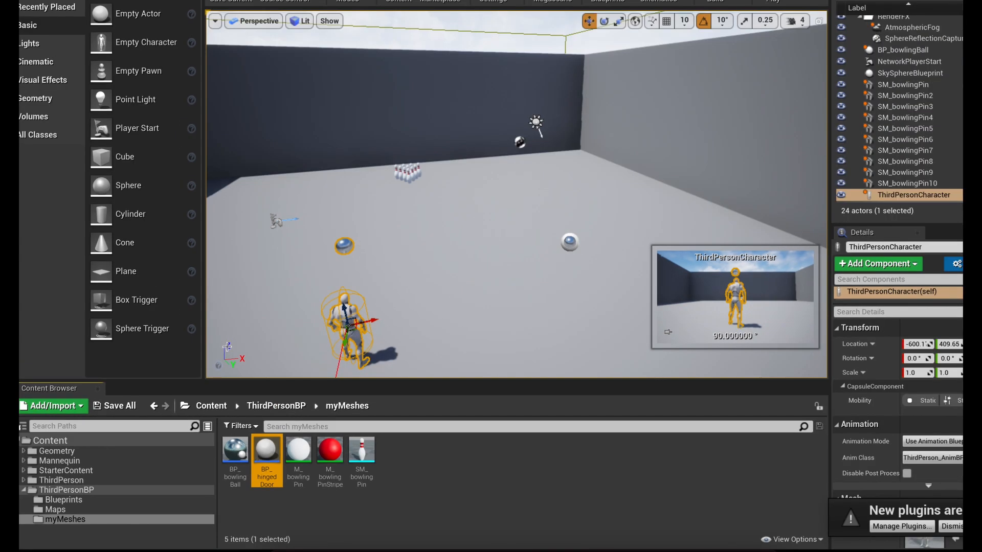
Step: Open the BP_hingedDoor Blueprint and add a Cube component to it
double_click(270, 452)
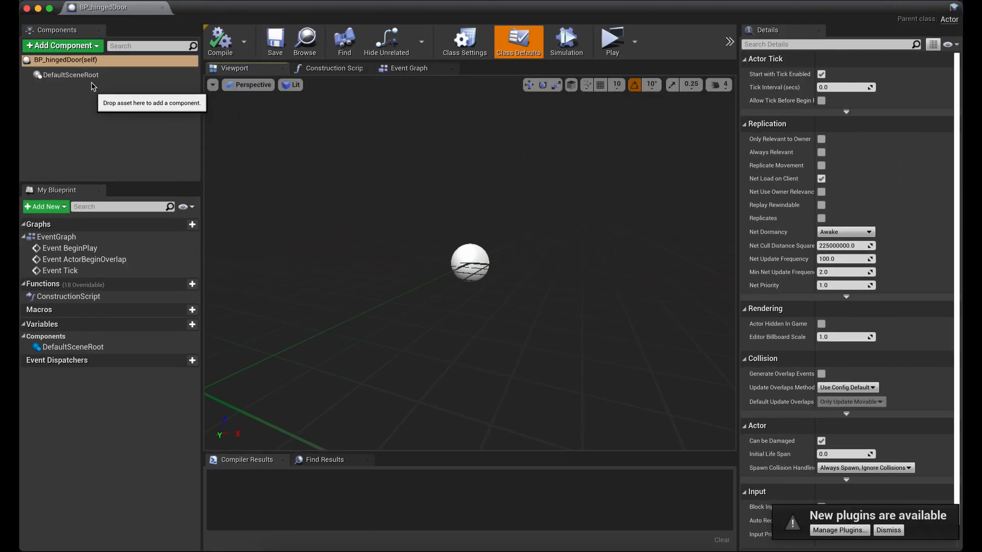
click(82, 45)
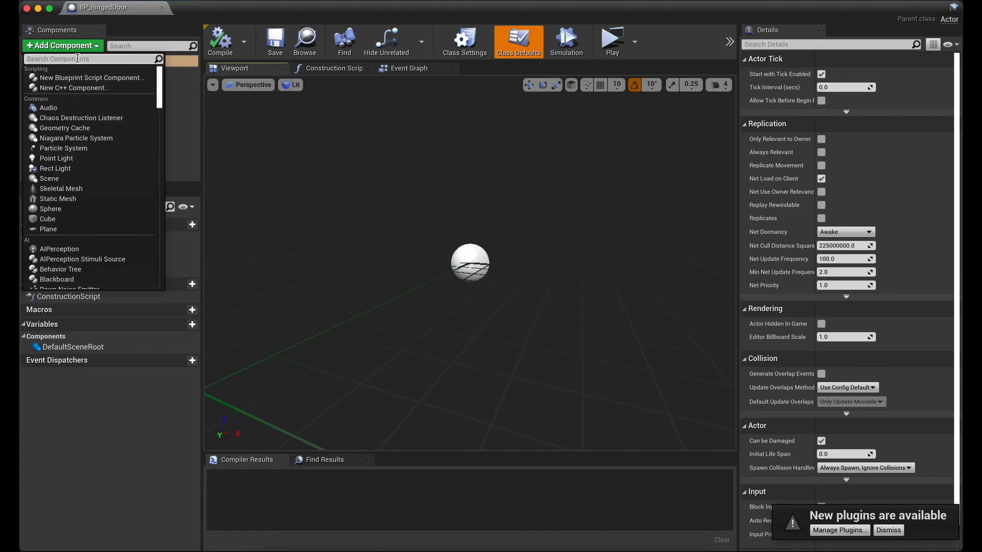
text(cube)
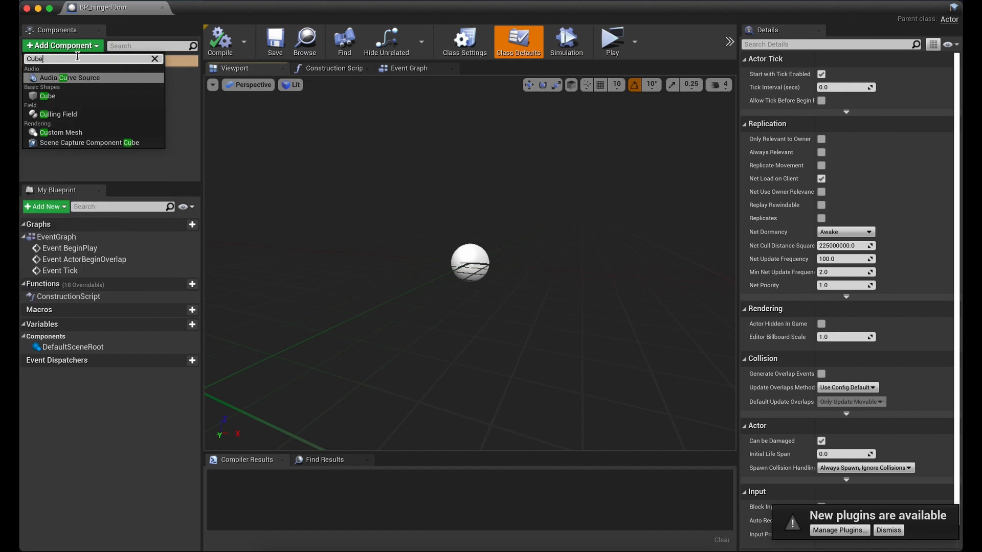
key(Return)
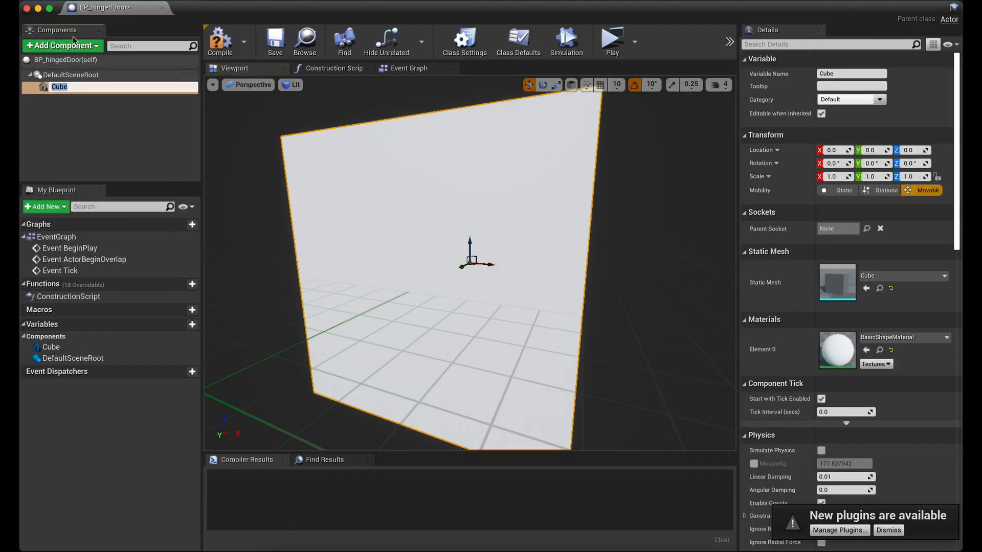
Step: Add a second Cube component and attach it directly to DefaultSceneRoot, level with the first cube
click(76, 45)
click(69, 77)
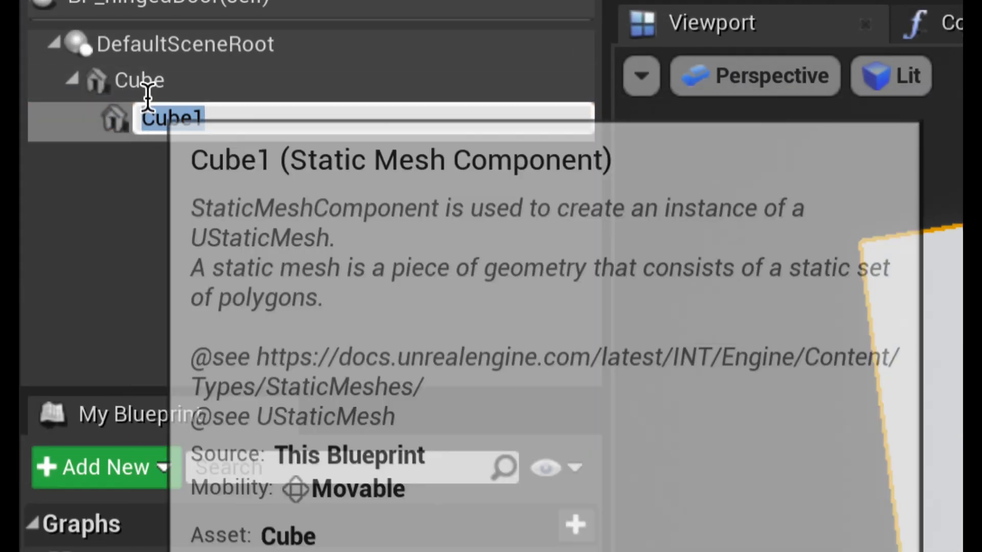
click(132, 198)
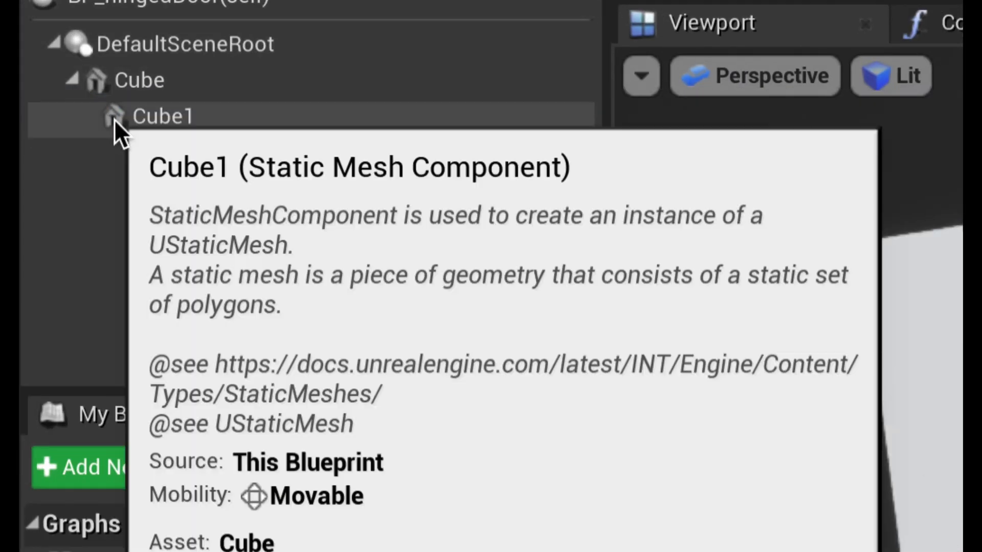
click(114, 119)
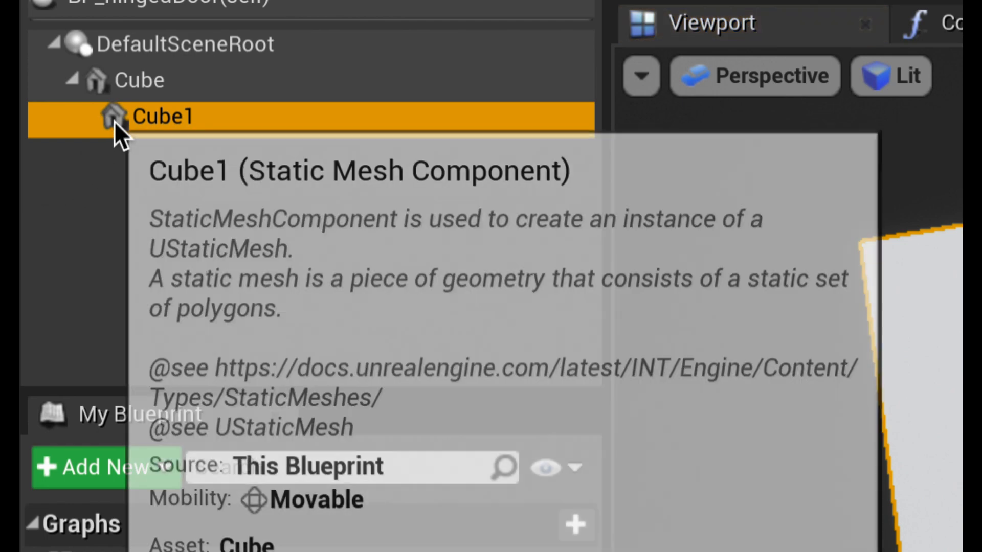
drag(115, 121, 82, 59)
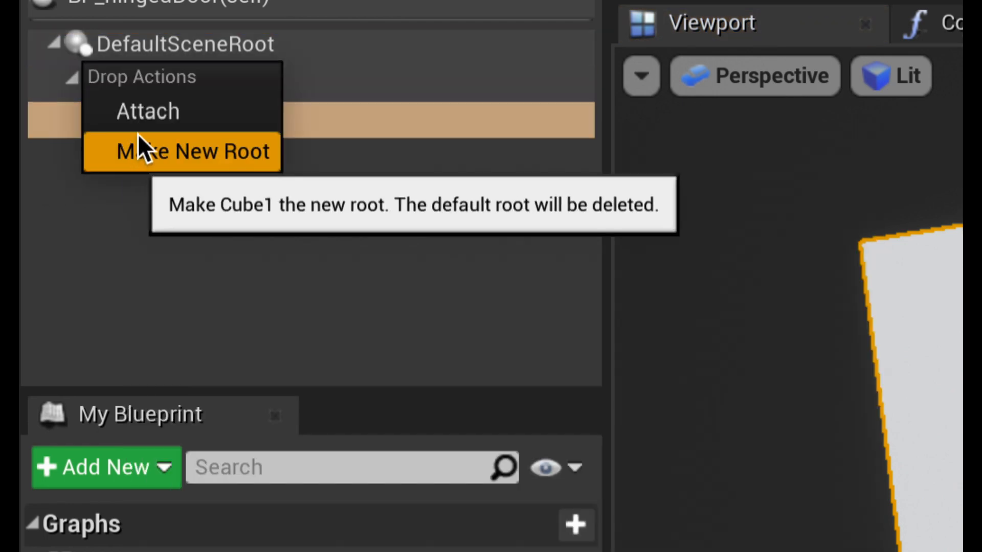
click(138, 148)
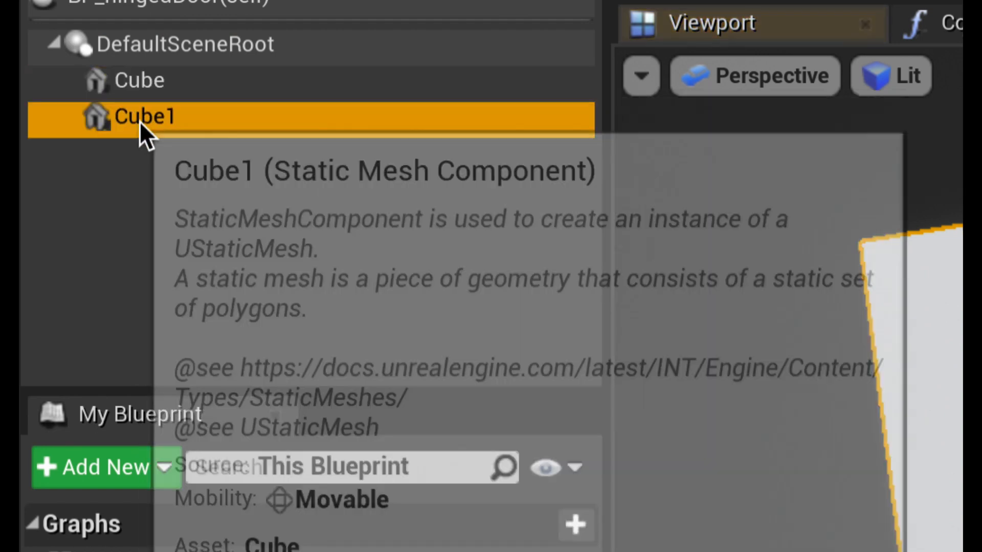
Step: Rename the first cube component of the door Blueprint to Hinge
click(142, 87)
click(143, 119)
click(146, 92)
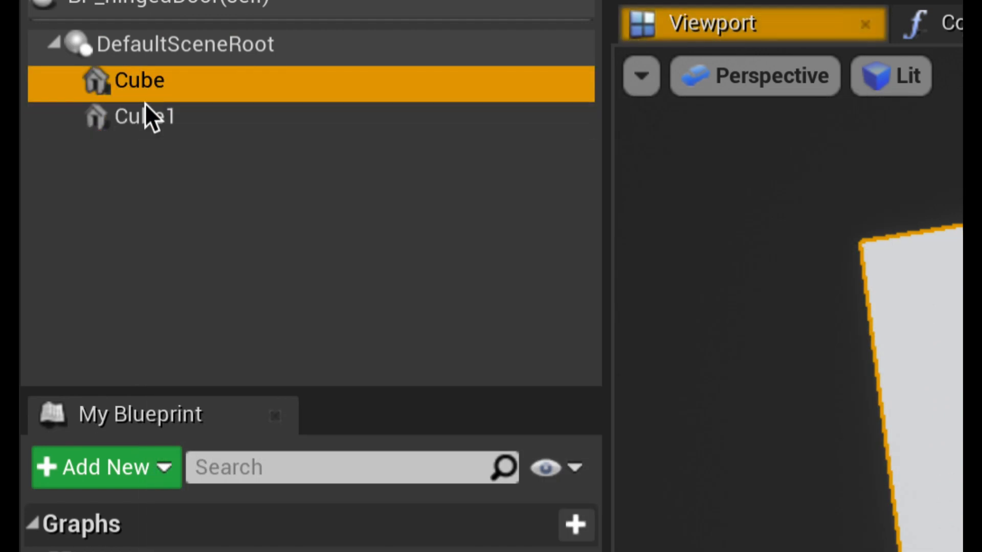
click(146, 111)
click(148, 81)
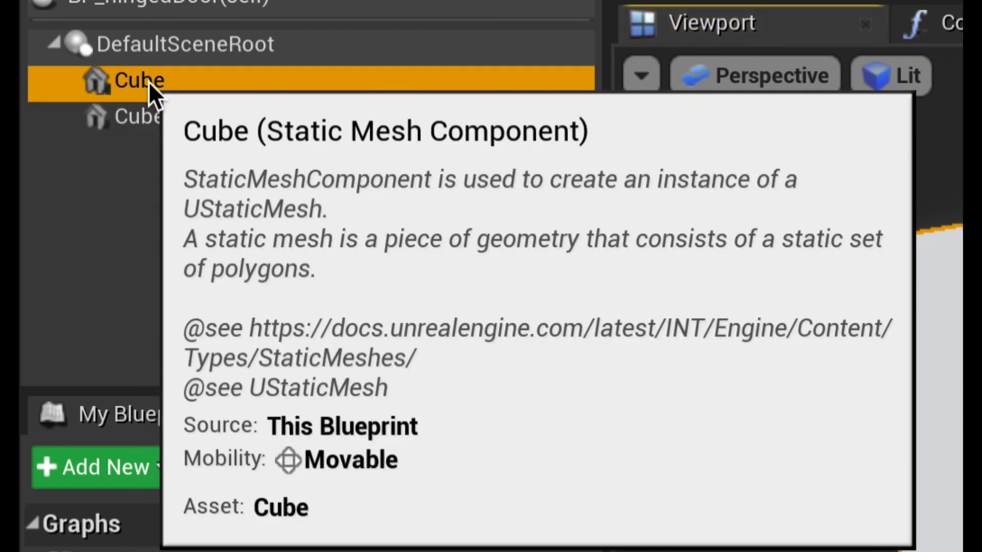
click(152, 83)
text(H)
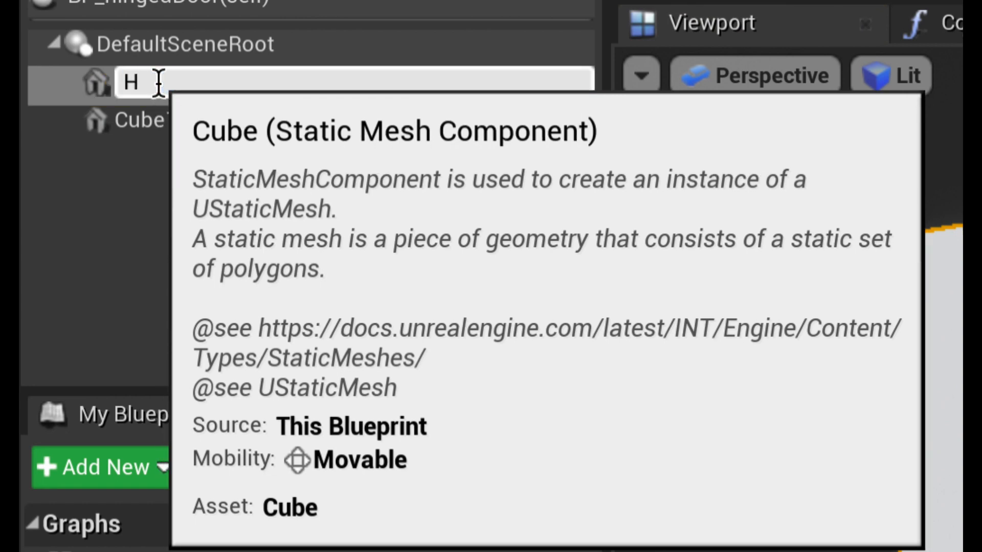
text(inge)
key(Return)
Step: Rename the second cube component, Cube1, to Door
click(154, 117)
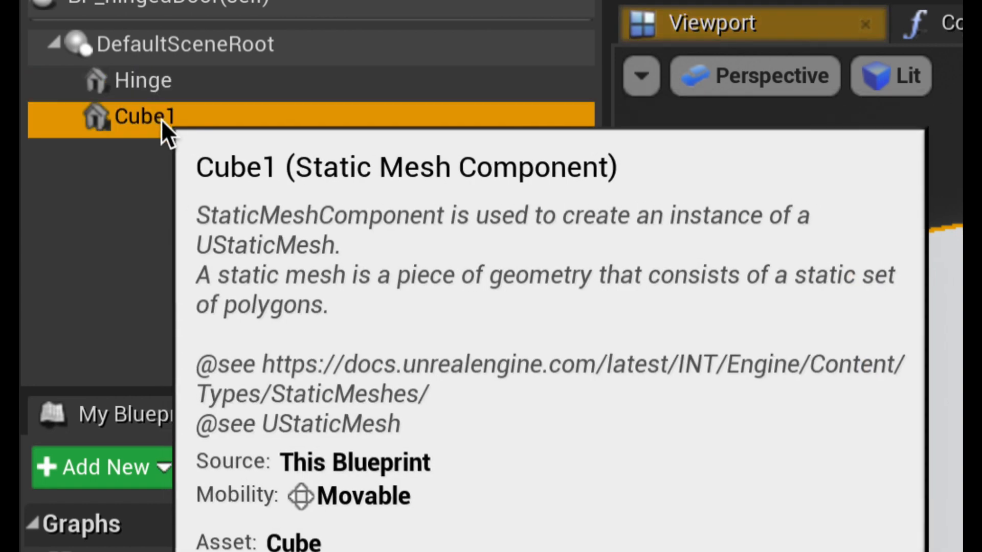
click(150, 116)
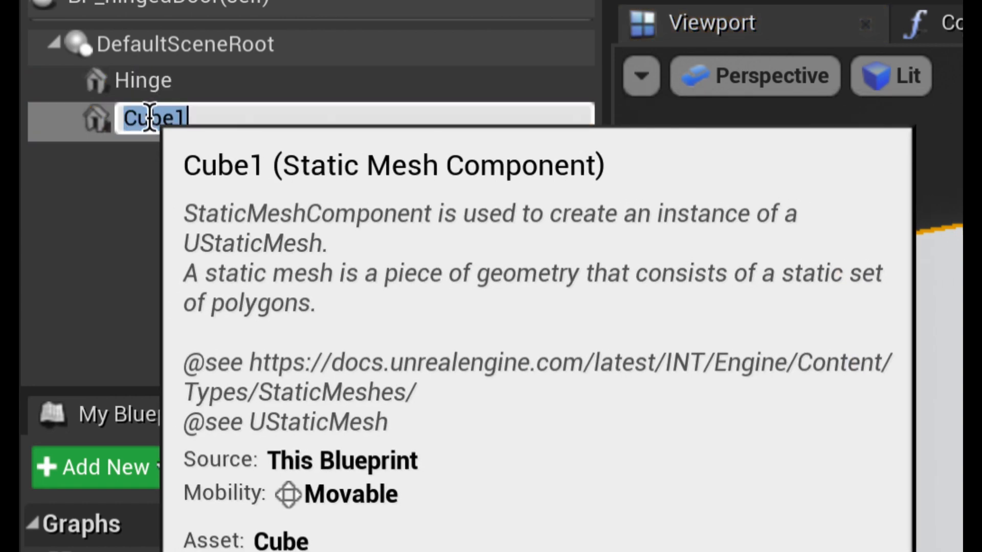
text(Door)
key(Return)
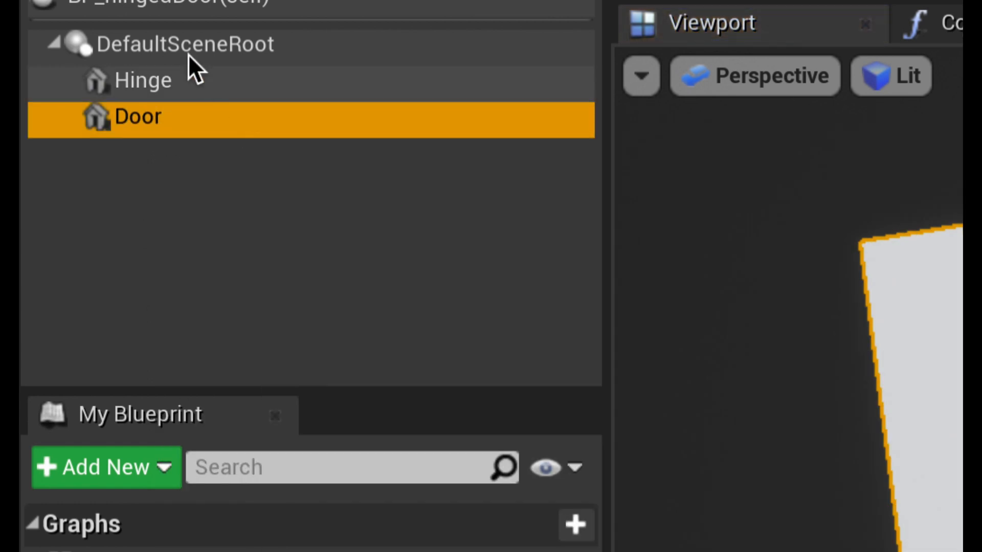
Step: Add a Physics Constraint component under DefaultSceneRoot
click(179, 45)
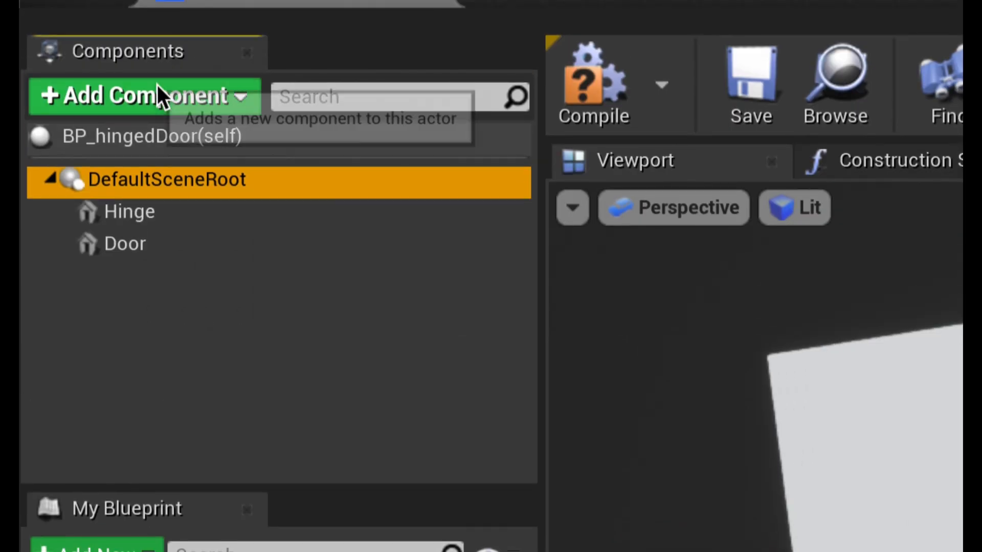
click(157, 86)
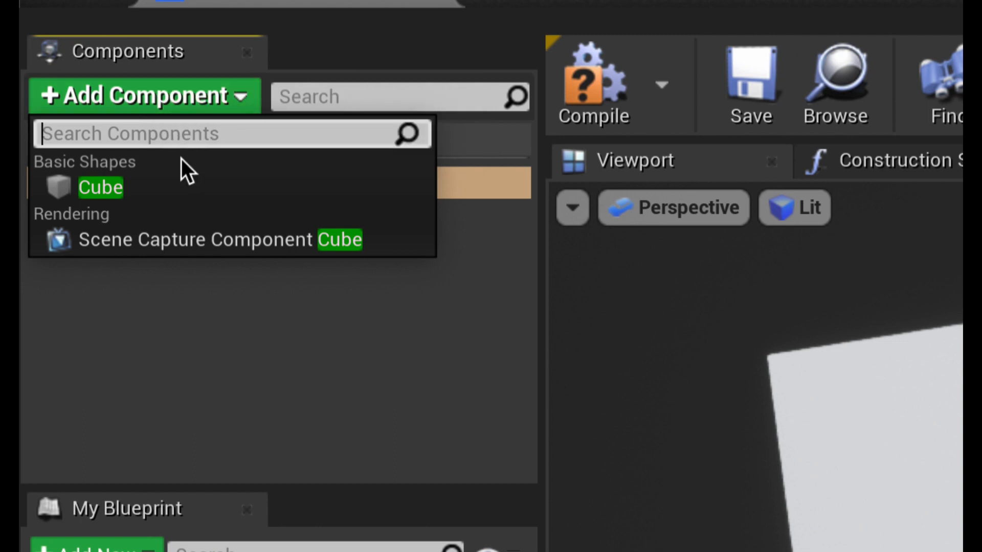
text(phys)
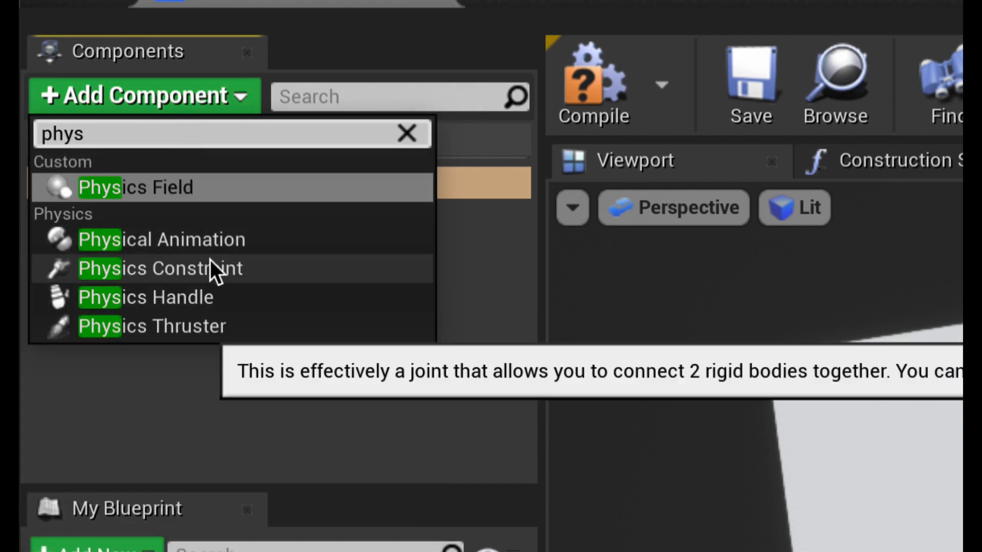
click(210, 265)
click(186, 382)
Step: Rename the physics constraint component to Axis
click(169, 279)
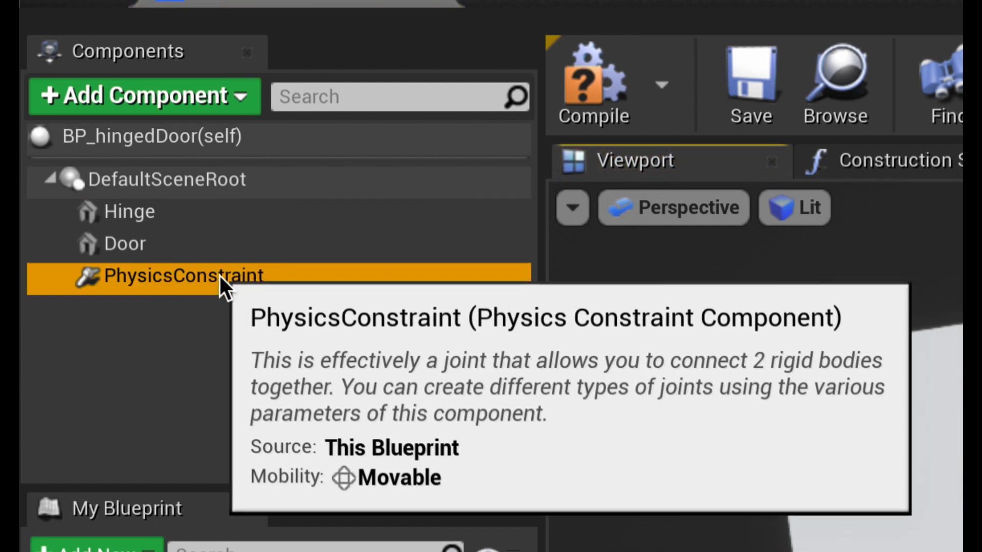
click(219, 275)
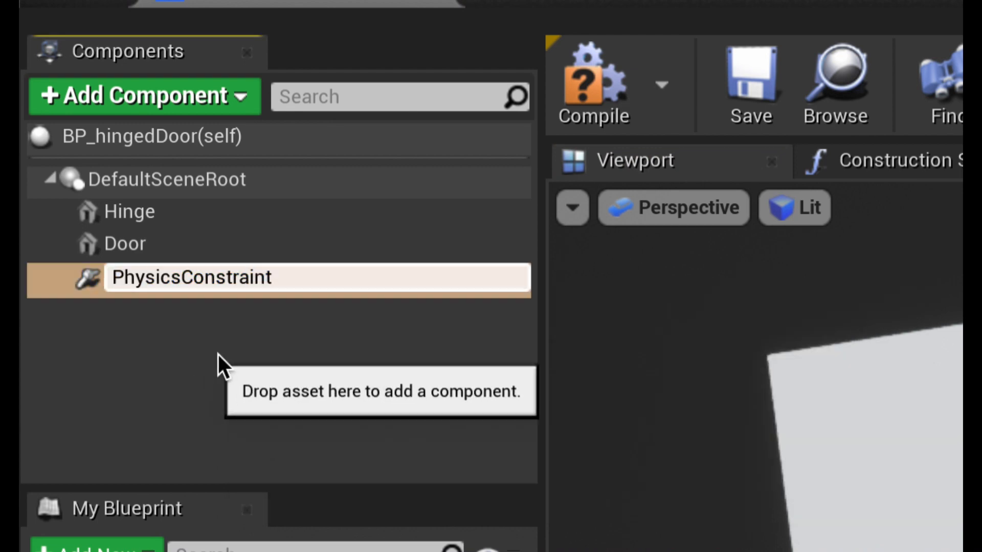
key(ctrl+a)
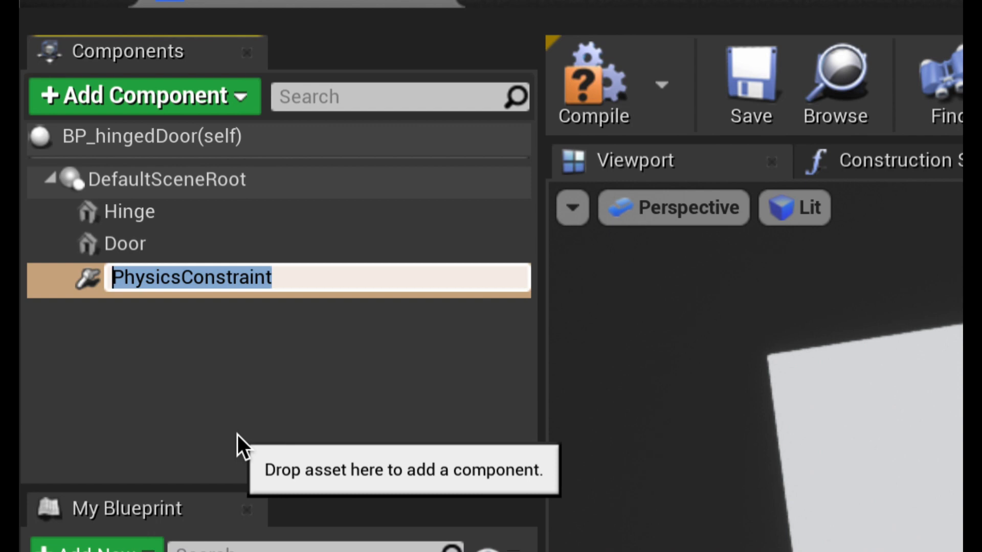
text(Axis)
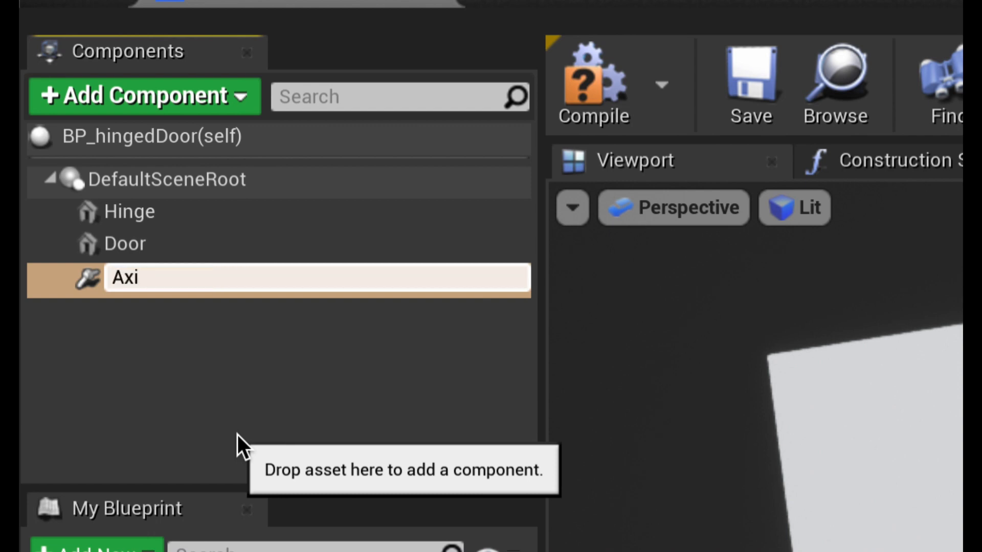
key(Return)
click(357, 361)
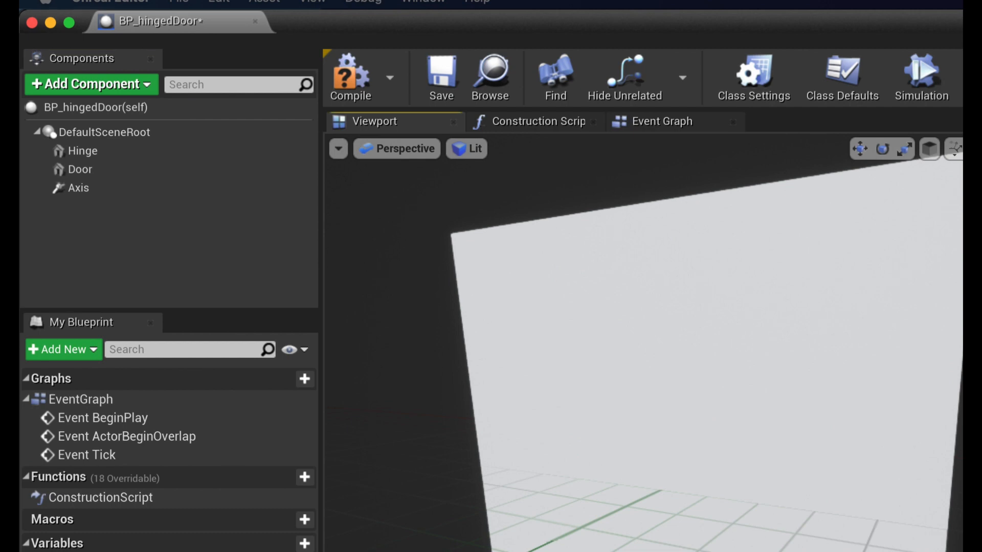
Step: Replace the Hinge component's static mesh with Shape_Cylinder
click(708, 397)
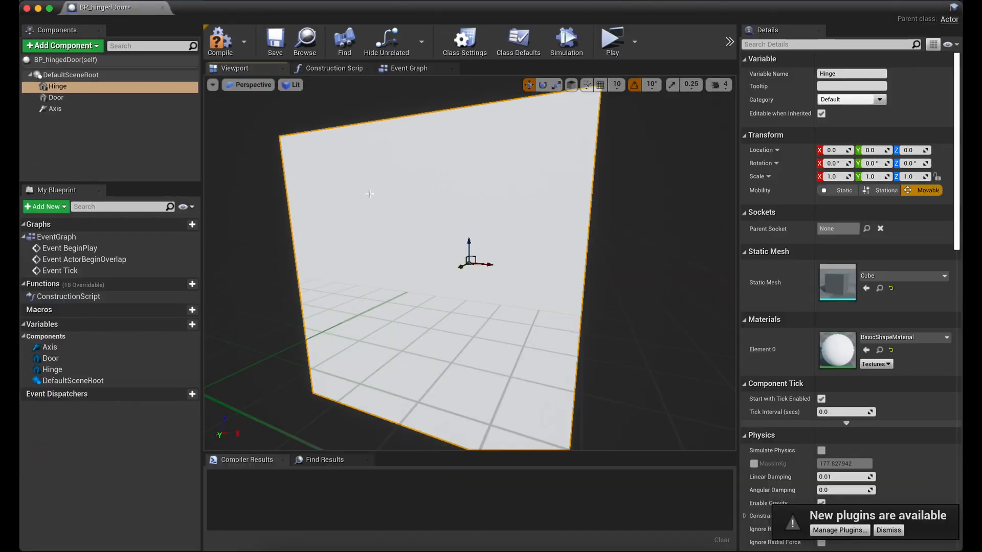
alt+drag(471, 255, 470, 314)
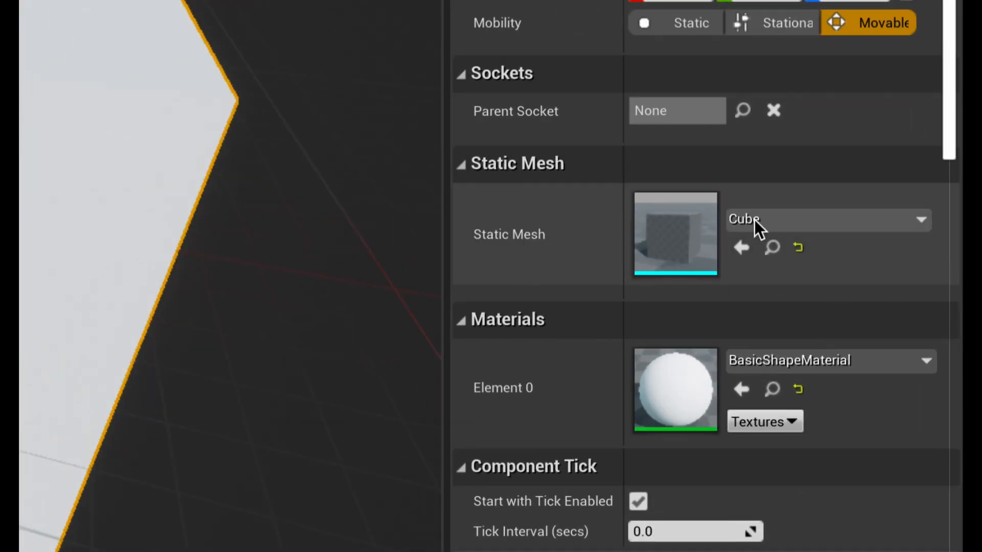
click(805, 219)
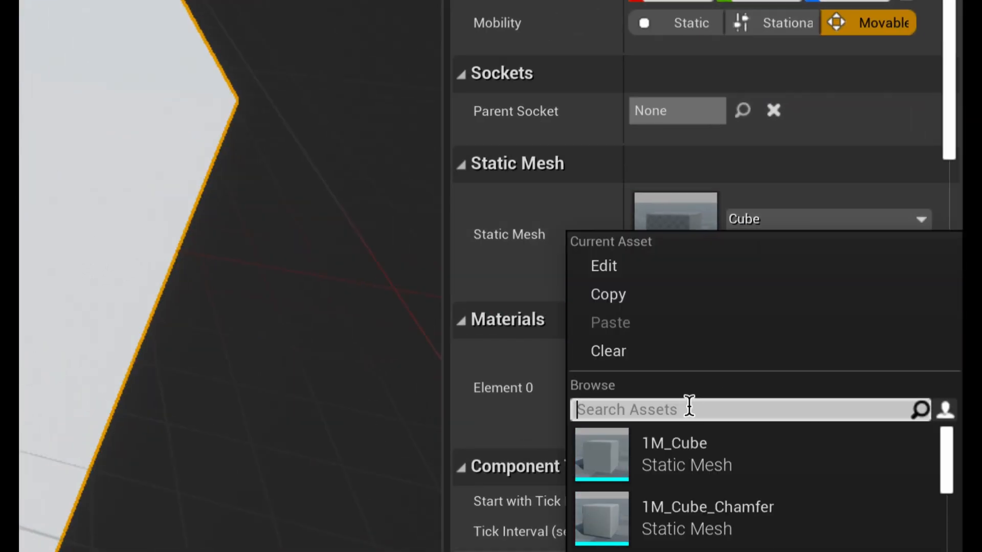
text(cyli)
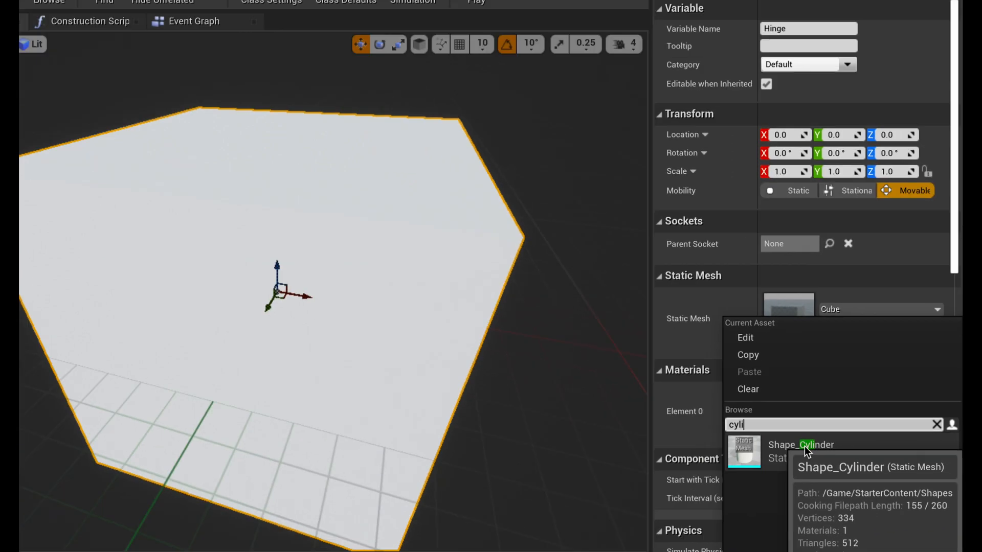
click(768, 446)
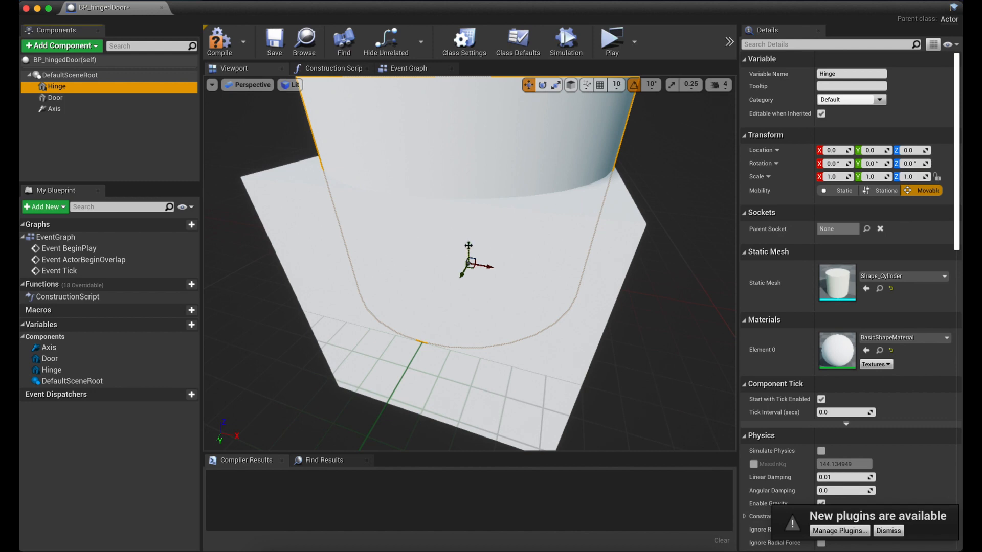
Step: Undo the trial vertical move of the Hinge and enable grid snapping and scale snapping in the viewport
drag(468, 246, 584, 257)
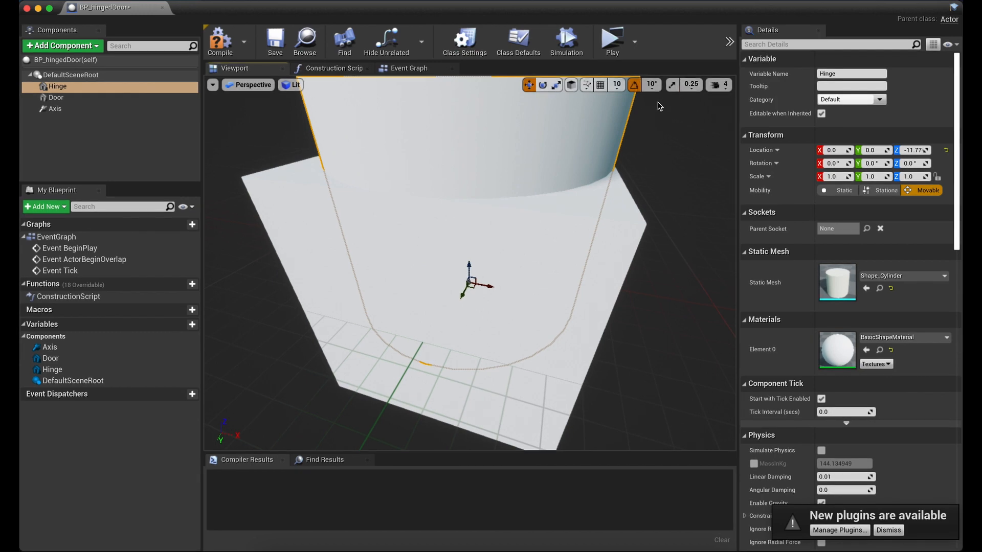
key(super+z)
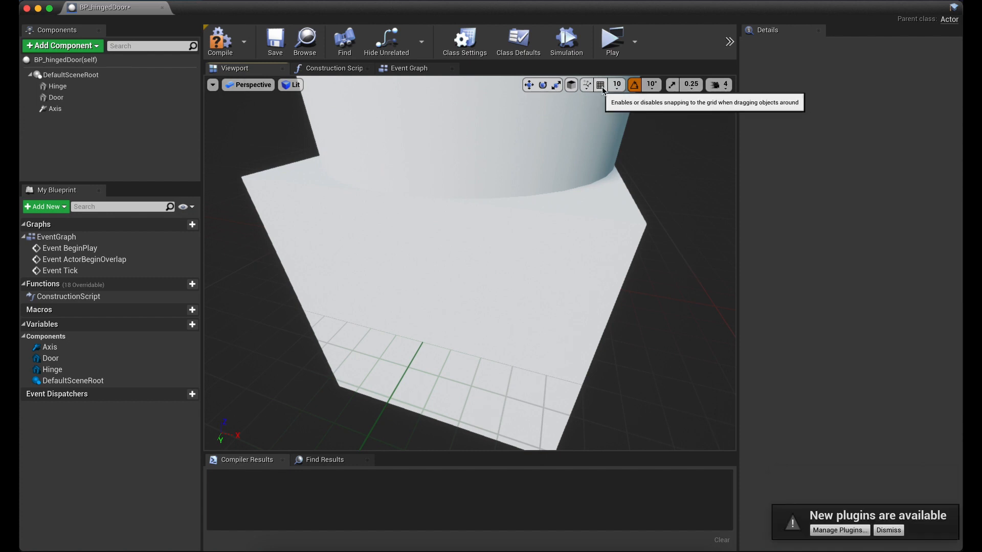
click(602, 87)
click(672, 86)
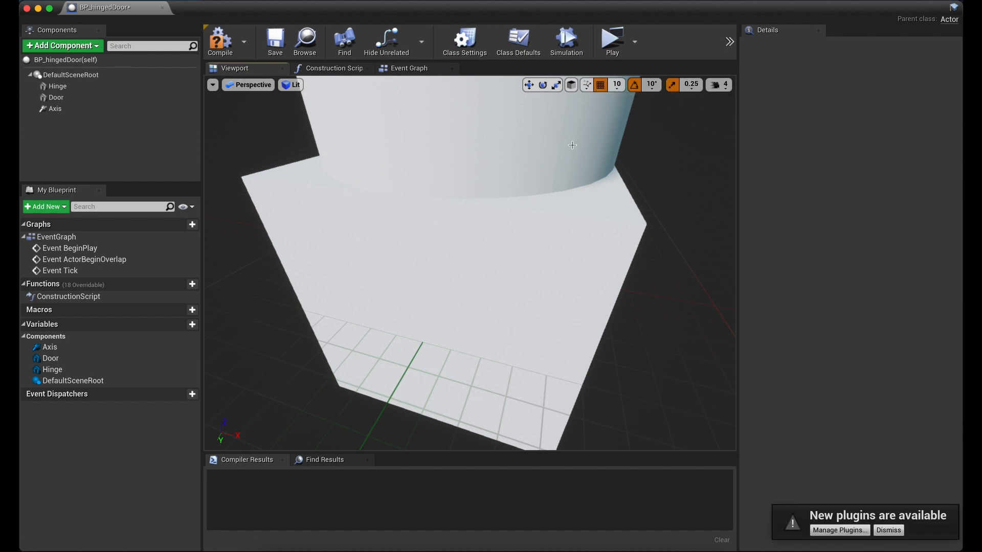
Step: Raise the Hinge cylinder to Z 40 and the Door cube to Z 50
click(490, 171)
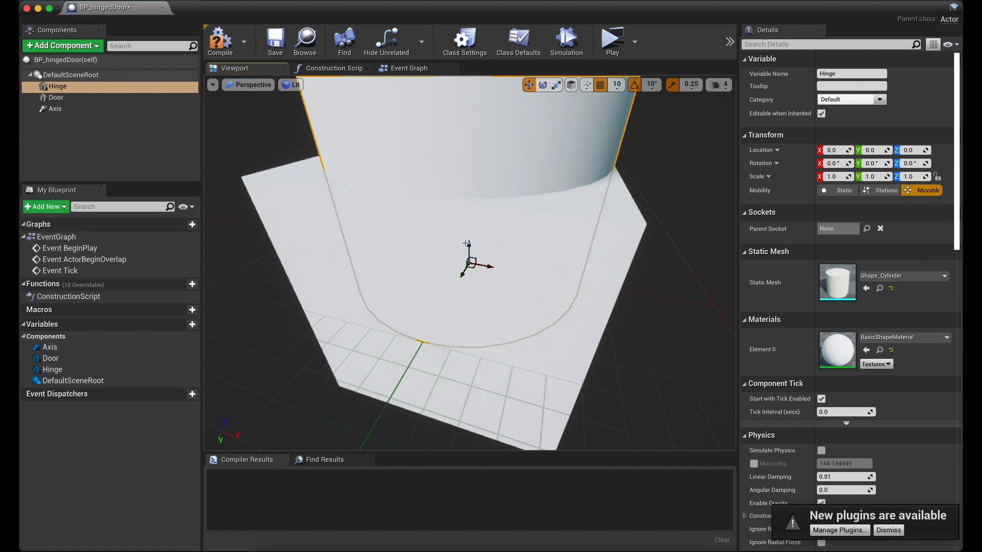
drag(468, 244, 479, 133)
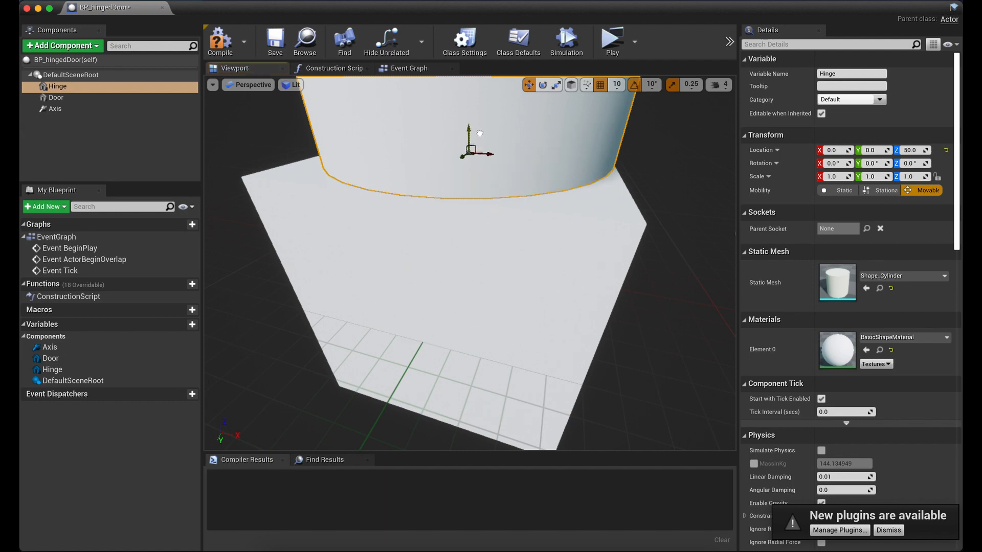
click(565, 318)
drag(468, 244, 475, 133)
scroll(564, 254, down, 5)
scroll(567, 258, up, 3)
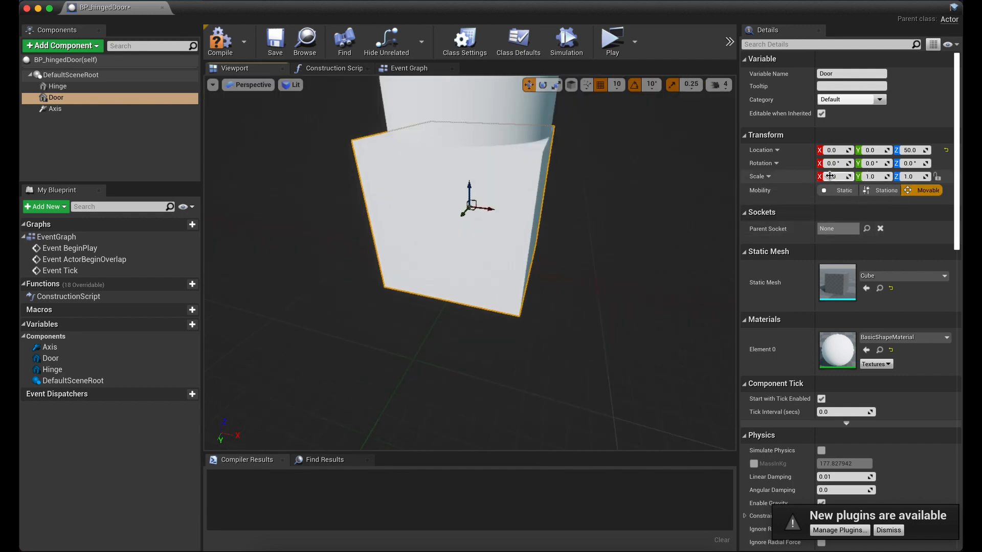
Step: Thin the Door by setting its Y scale to 0.1
click(871, 177)
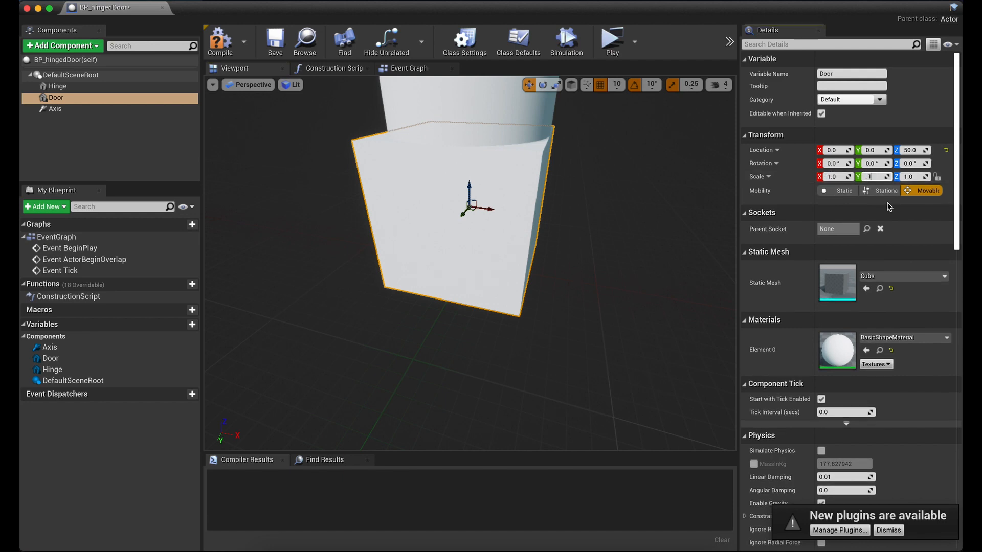
text(.1)
key(Return)
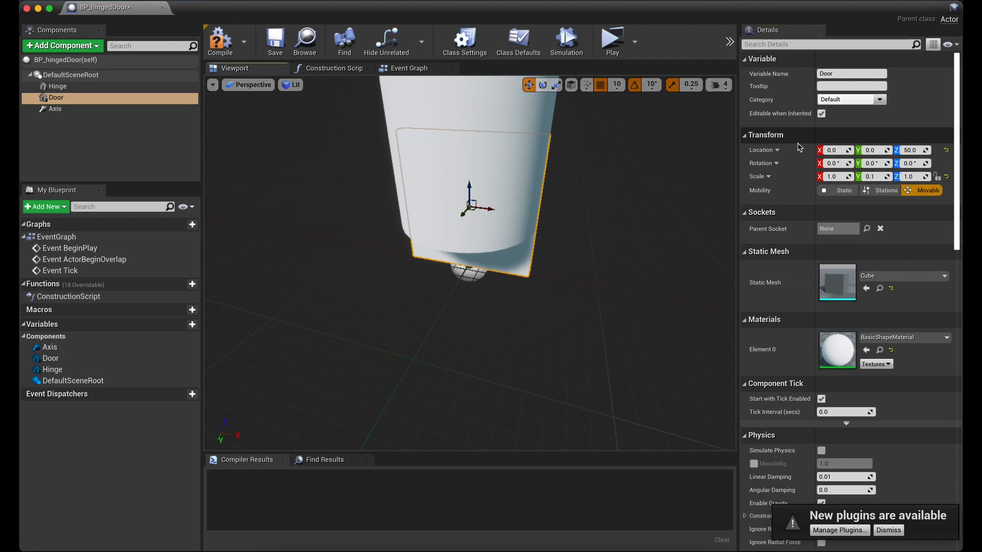
Step: Shrink the Hinge cylinder by setting its X, Y and Z scale to 0.2
click(484, 105)
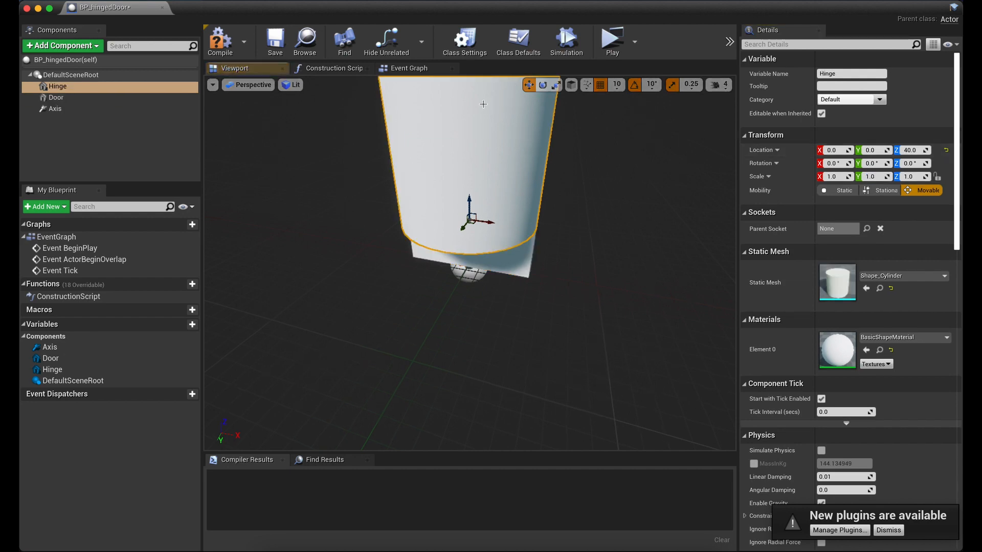
click(830, 177)
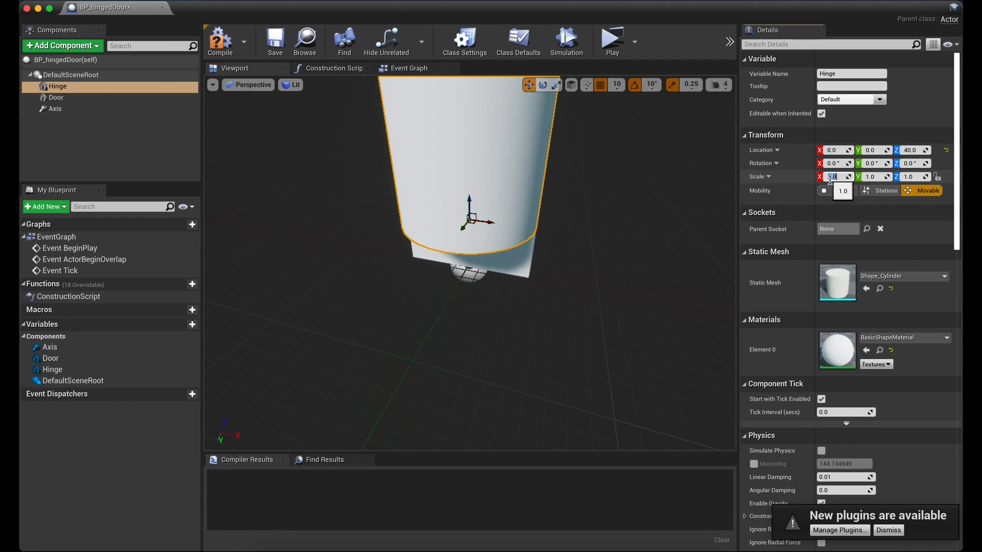
key(BackSpace)
text(.2)
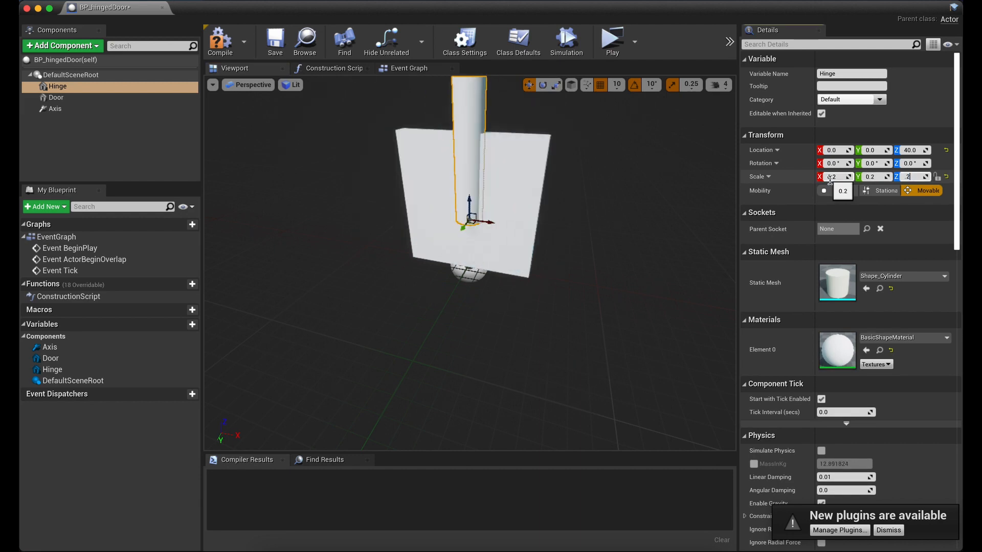
scroll(677, 145, down, 5)
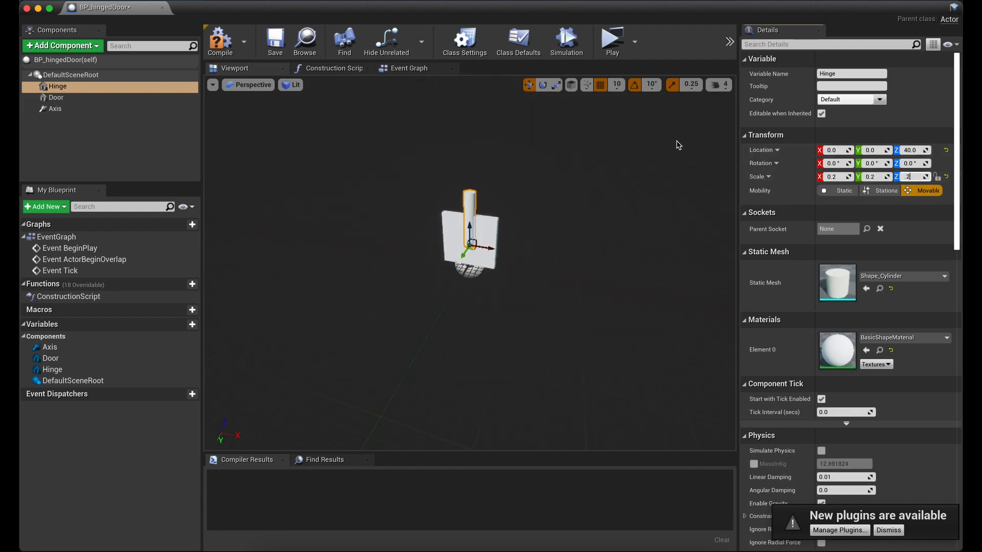
scroll(677, 145, up, 8)
key(Return)
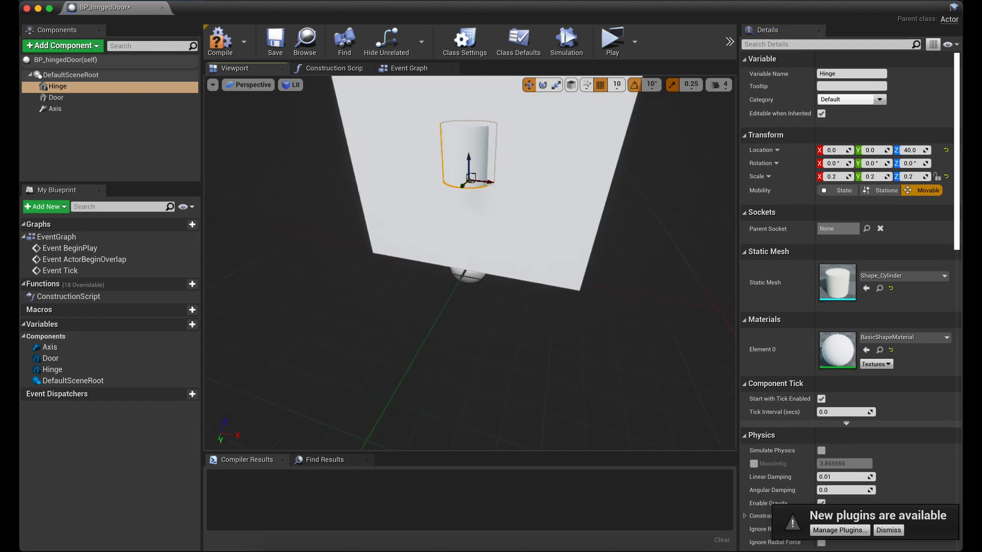
Step: Move the Door to X 50 and Z 20 so its side edge sits at the Hinge
middle_drag(536, 134, 567, 82)
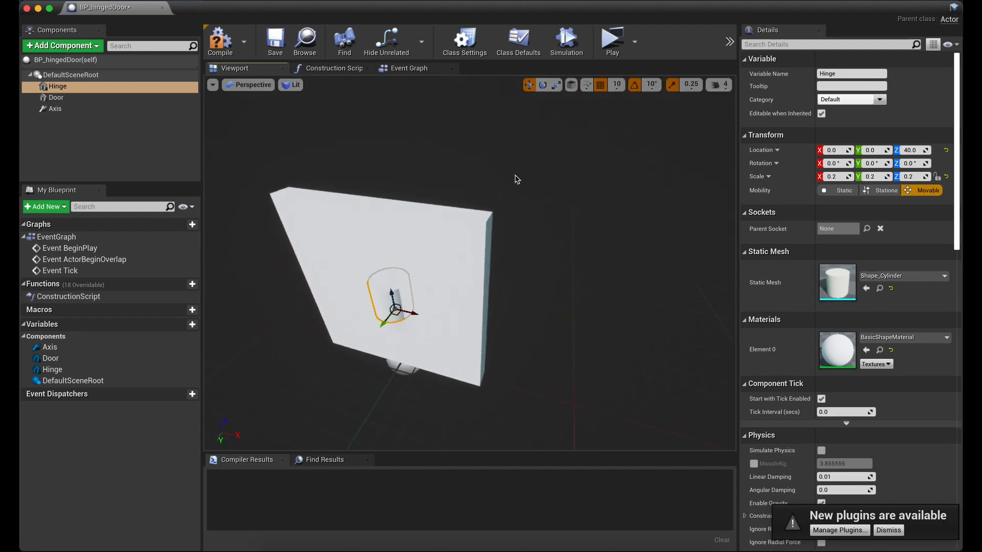
click(458, 262)
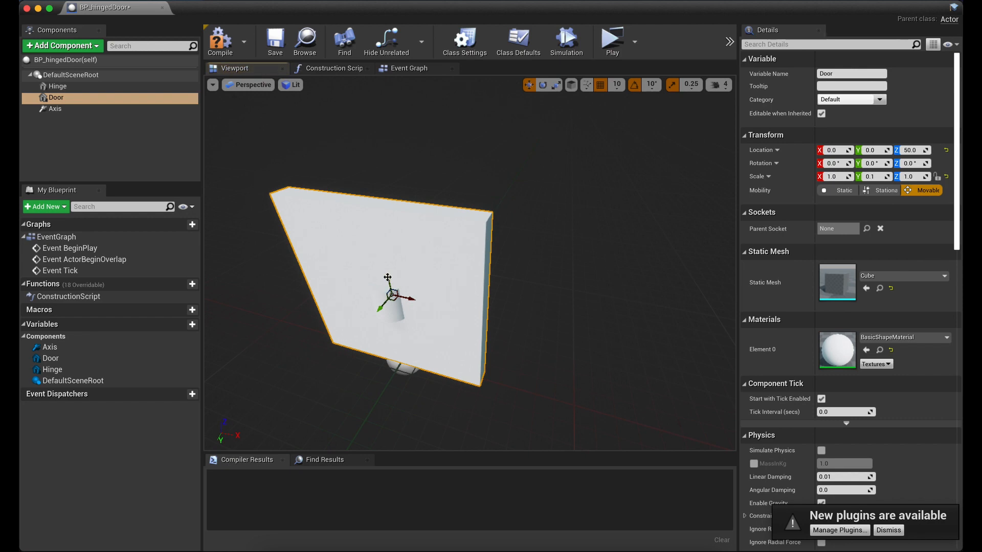
drag(388, 277, 215, 369)
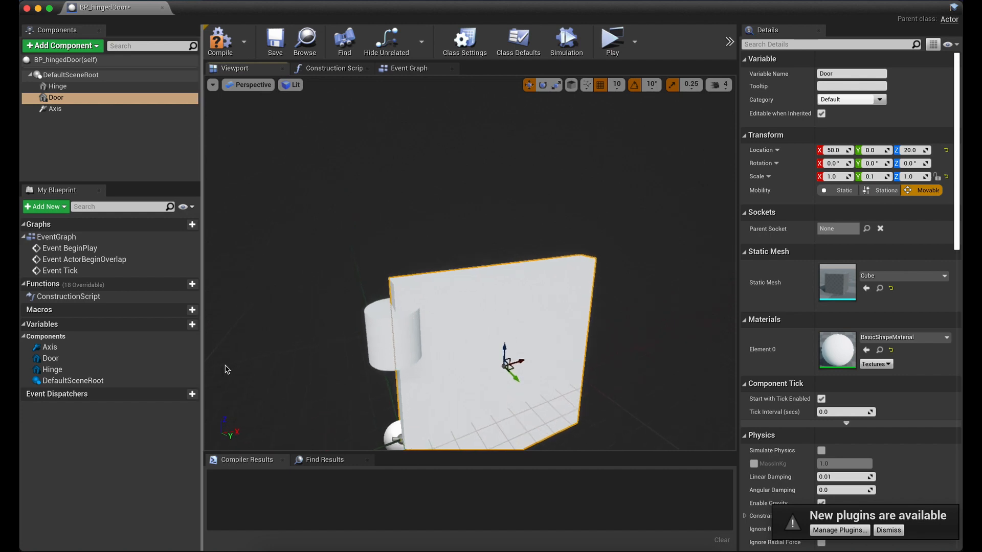
Step: Stretch the Hinge cylinder vertically and set its Z scale to 1.0
click(385, 333)
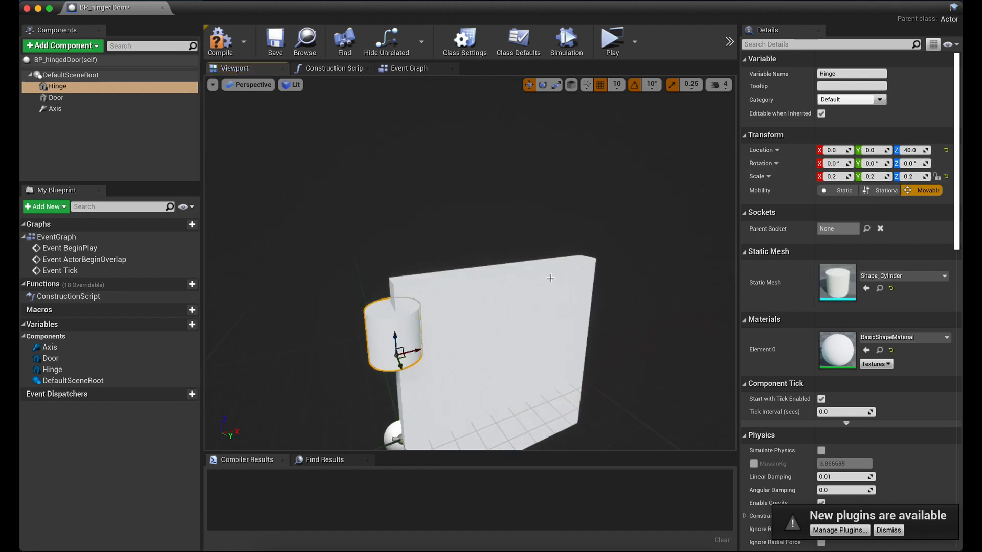
key(r)
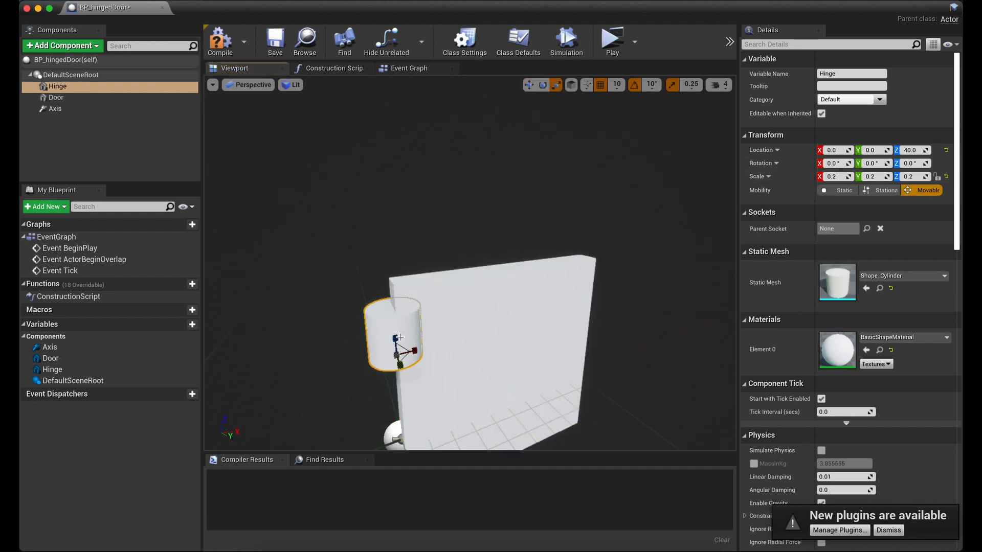
drag(394, 336, 395, 286)
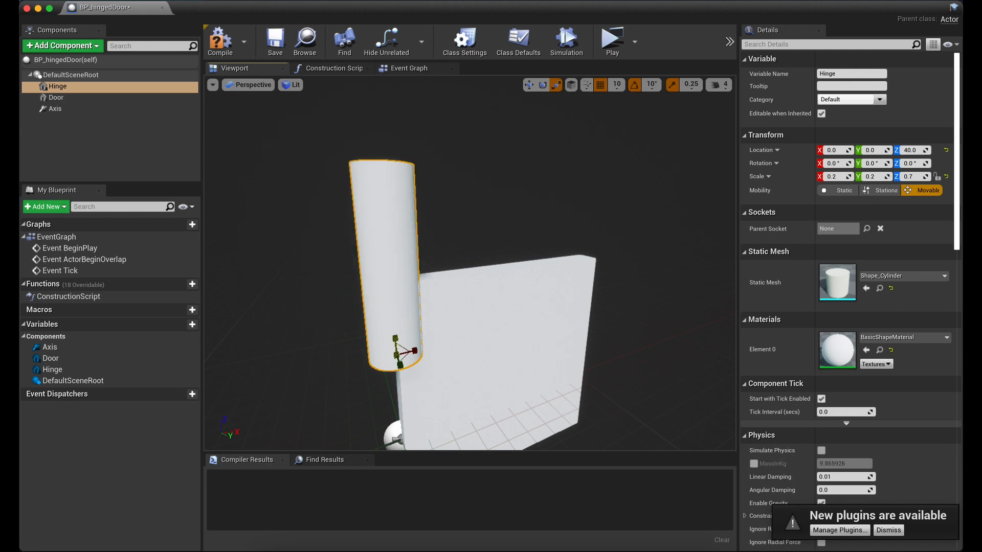
click(913, 176)
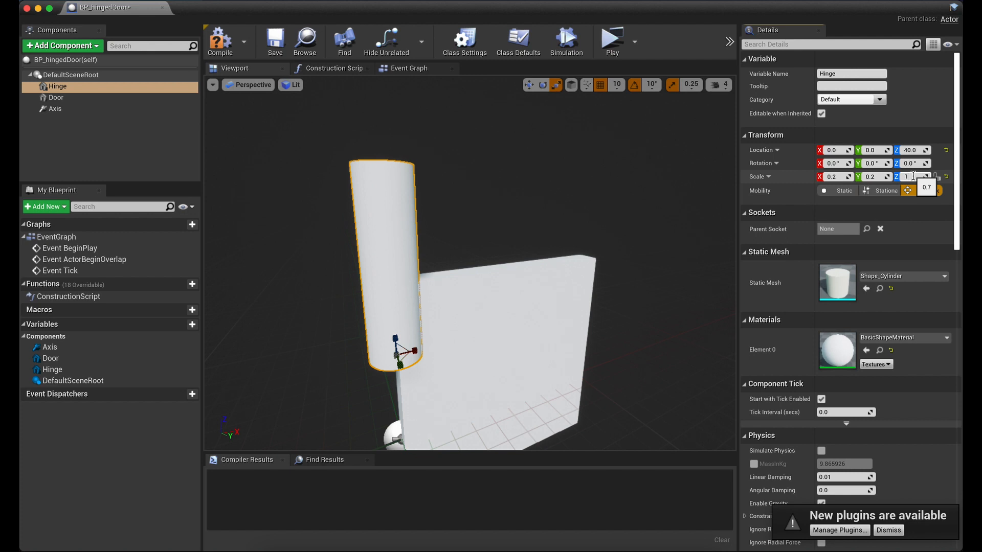
key(Return)
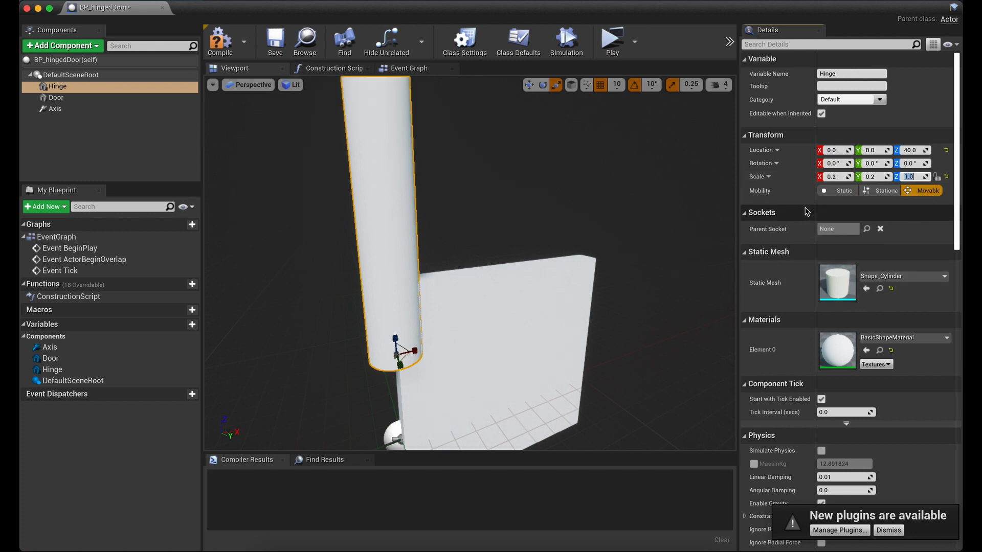
Step: Lower the Hinge cylinder to Z 0, at the scene root
scroll(643, 273, down, 4)
scroll(548, 293, up, 4)
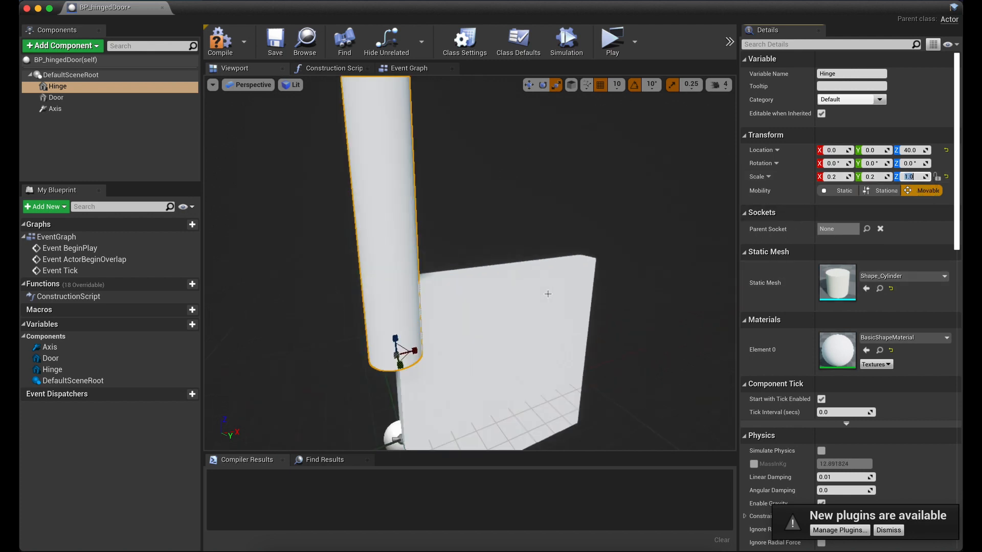
scroll(548, 294, down, 3)
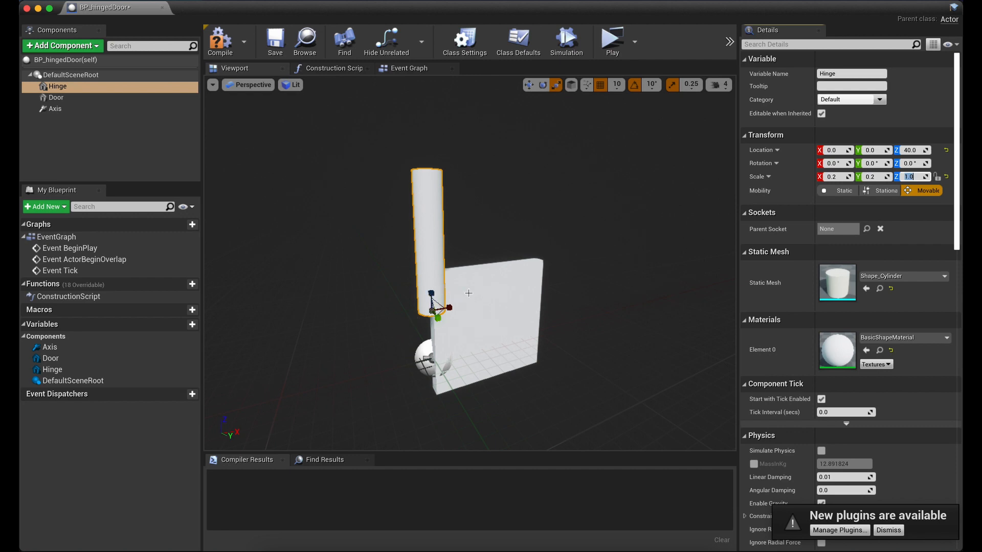
click(411, 249)
key(w)
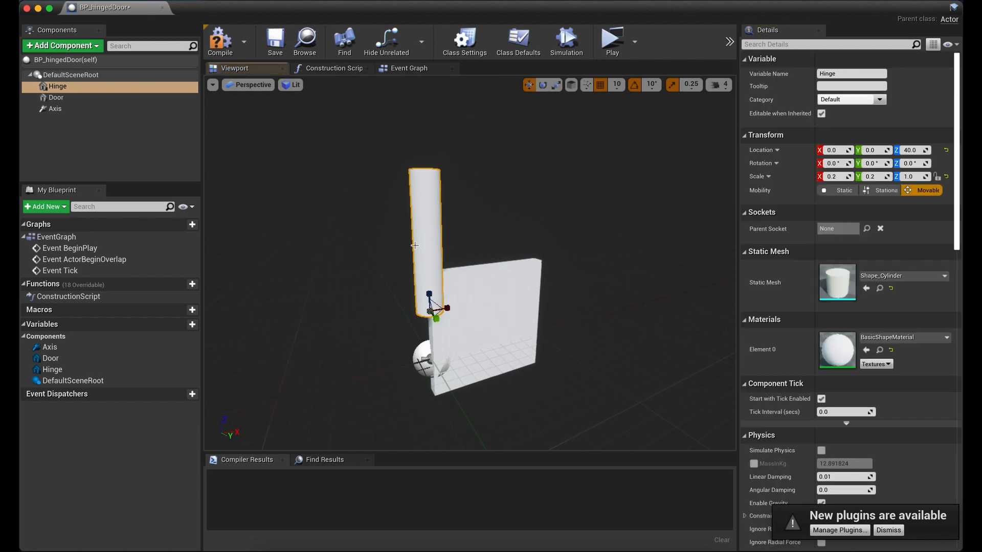
drag(428, 291, 427, 339)
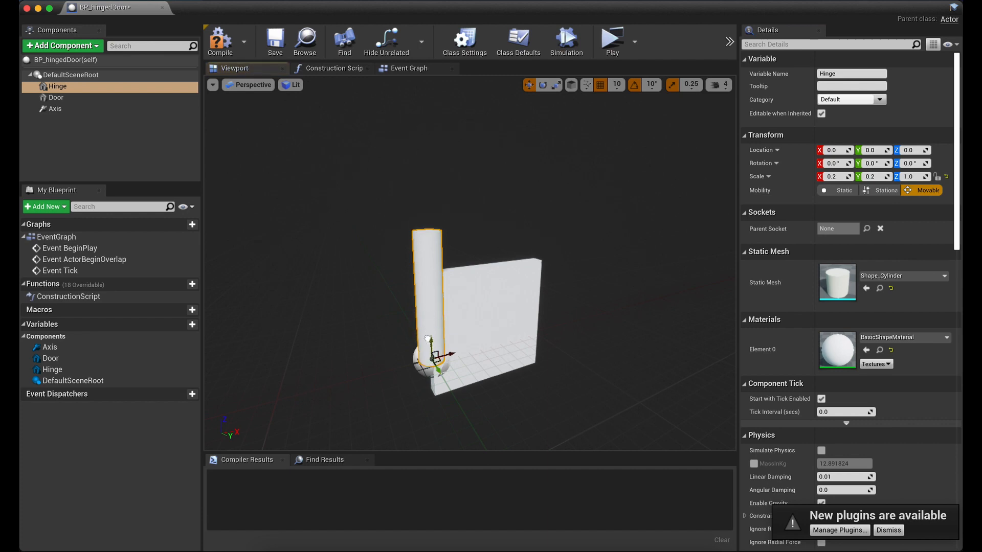
Step: Raise the Door to Z 50 to align it with the Hinge cylinder
click(477, 271)
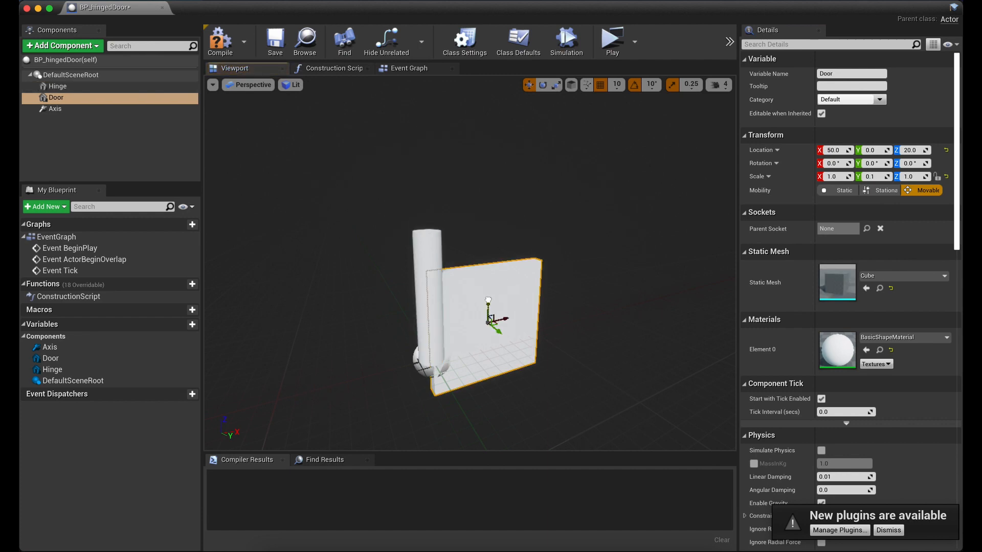
drag(488, 300, 487, 268)
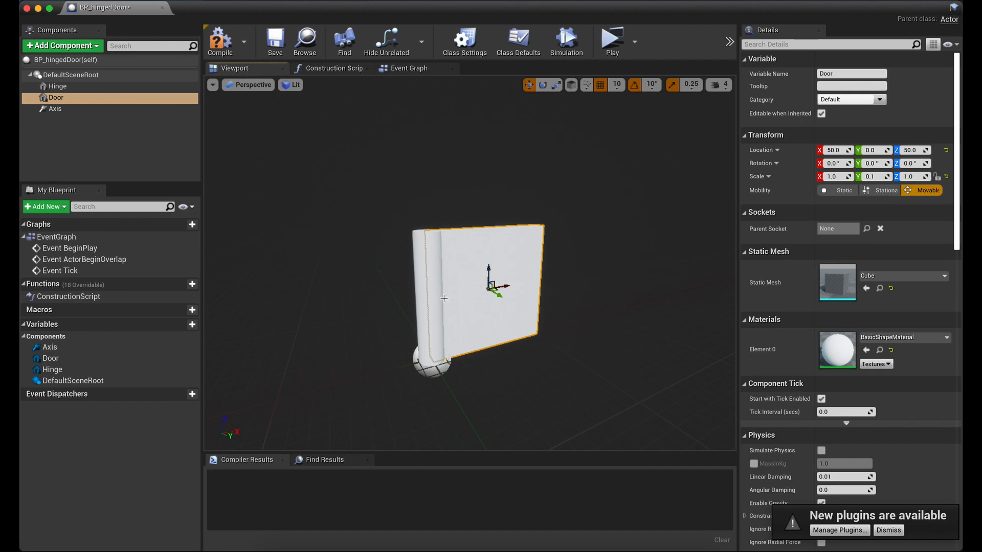
alt+drag(410, 315, 391, 250)
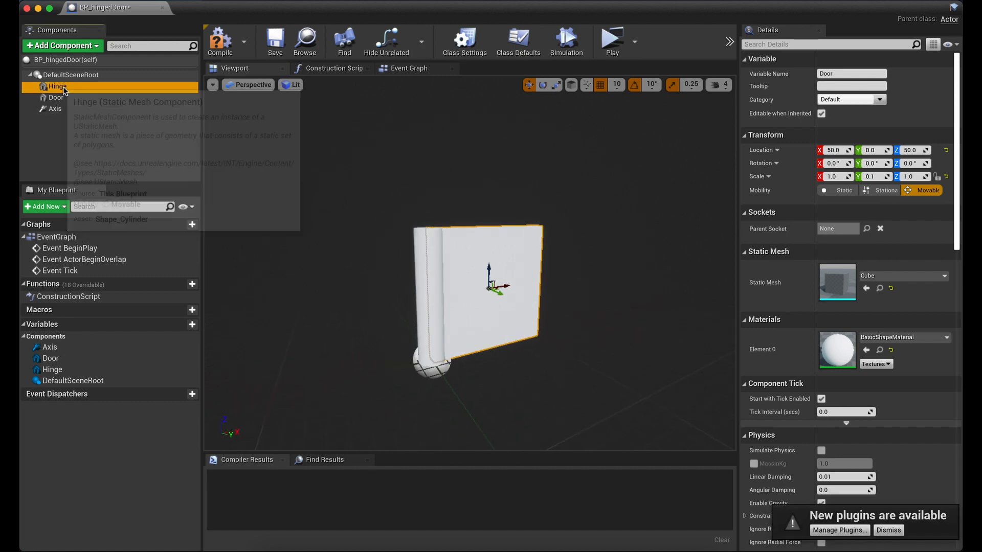
Step: Select the Axis physics constraint and review its transform and constraint settings
click(54, 109)
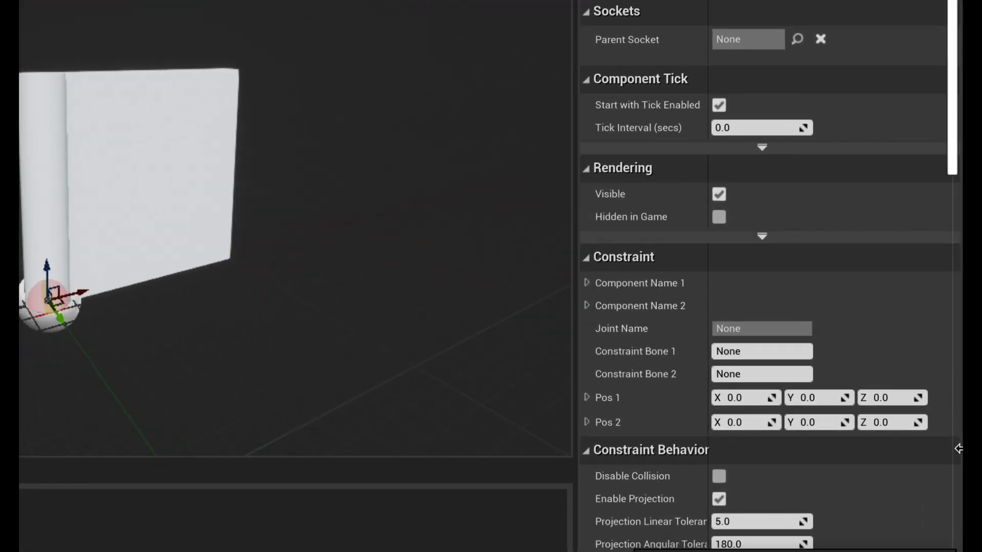
drag(954, 92, 954, 36)
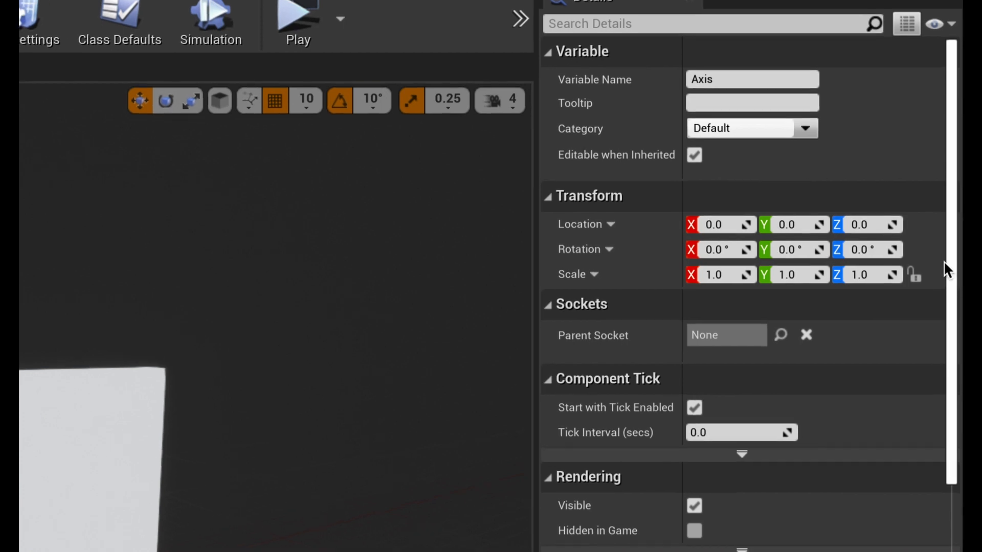
Step: Enable Disable Collision on the Axis constraint and turn on Simulate Physics for the Door
drag(951, 86, 961, 331)
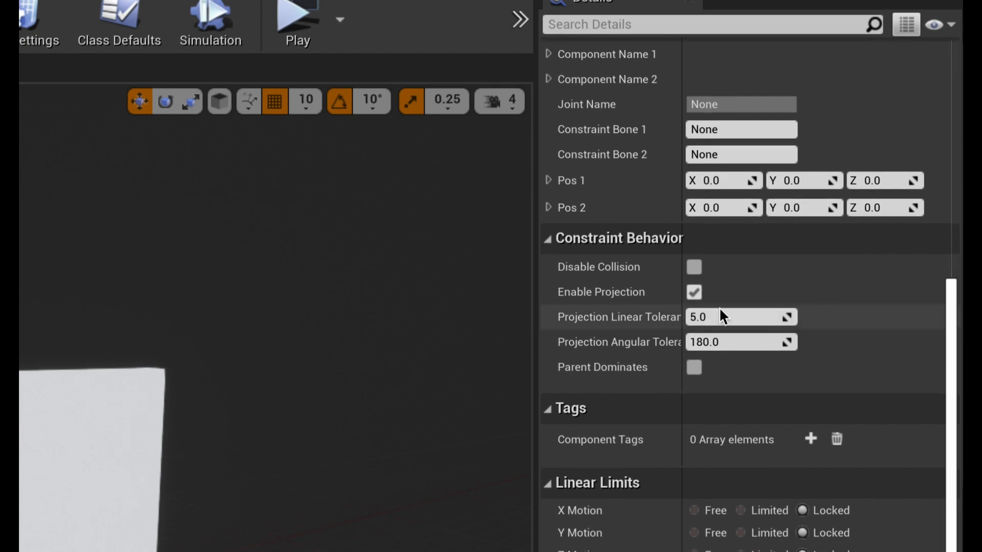
click(694, 267)
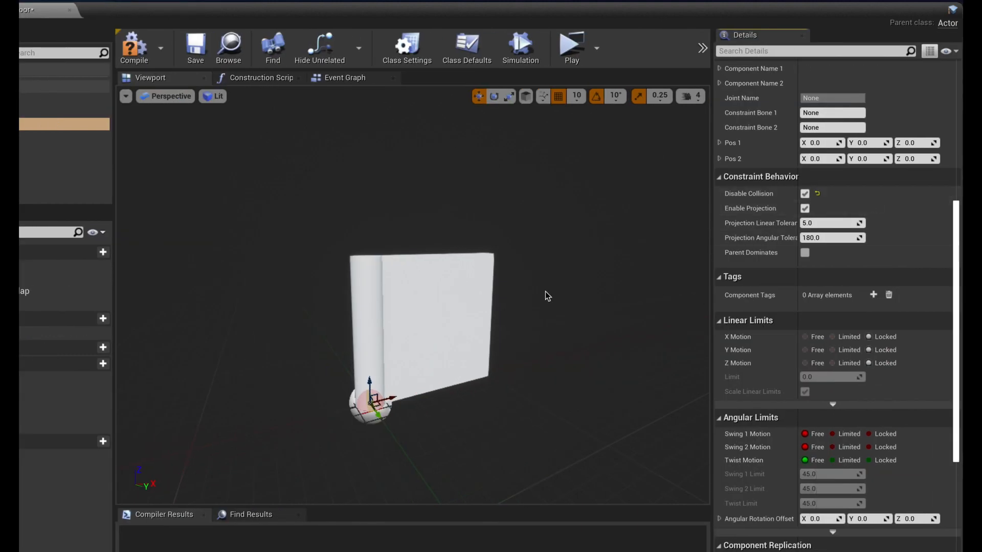
click(455, 286)
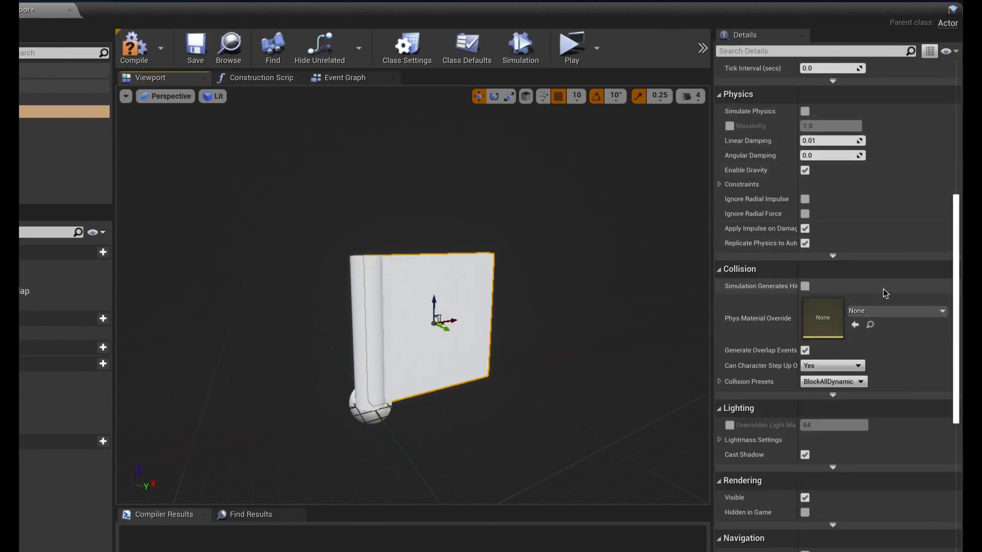
click(804, 111)
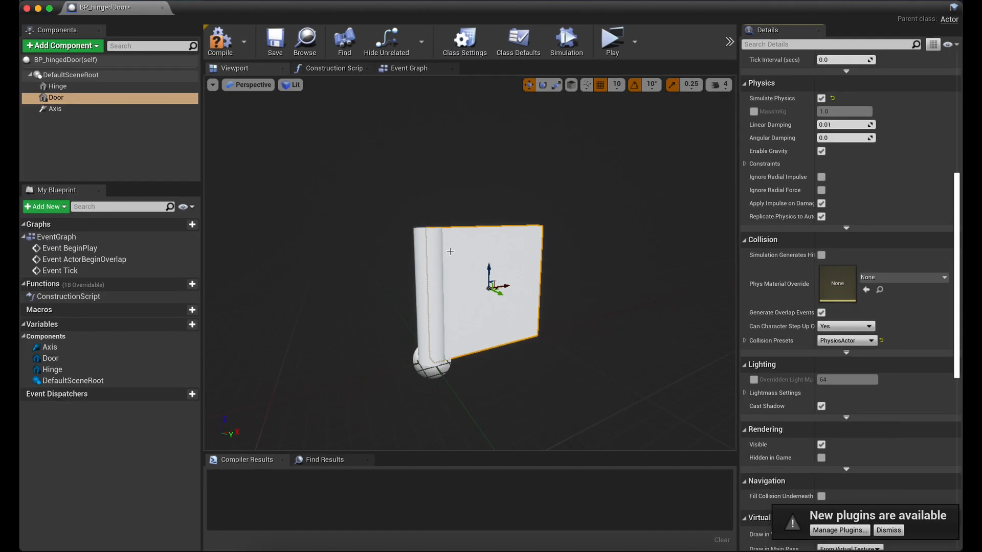
Step: Set the Axis constraint's Component Name 1 to Hinge and Component Name 2 to Door
click(56, 110)
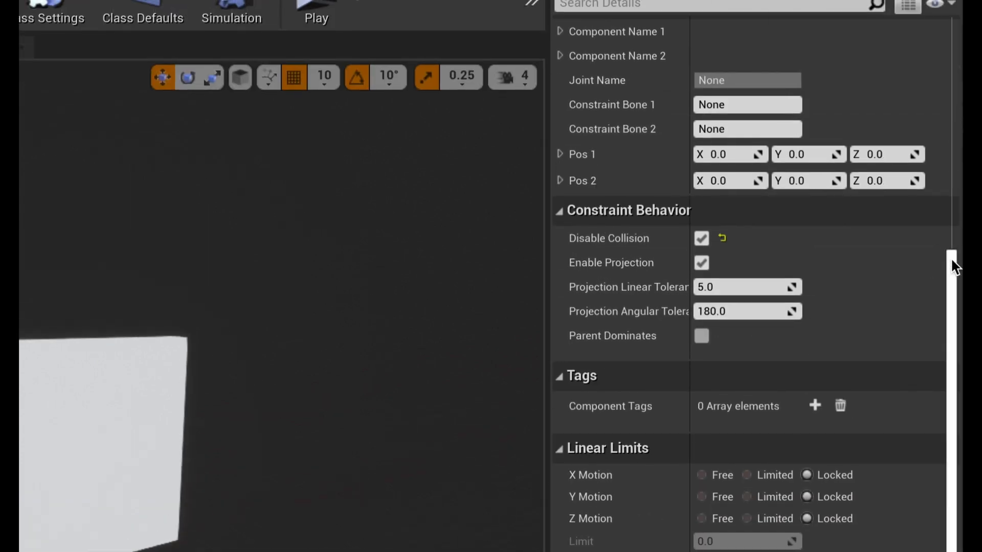
drag(952, 265, 956, 184)
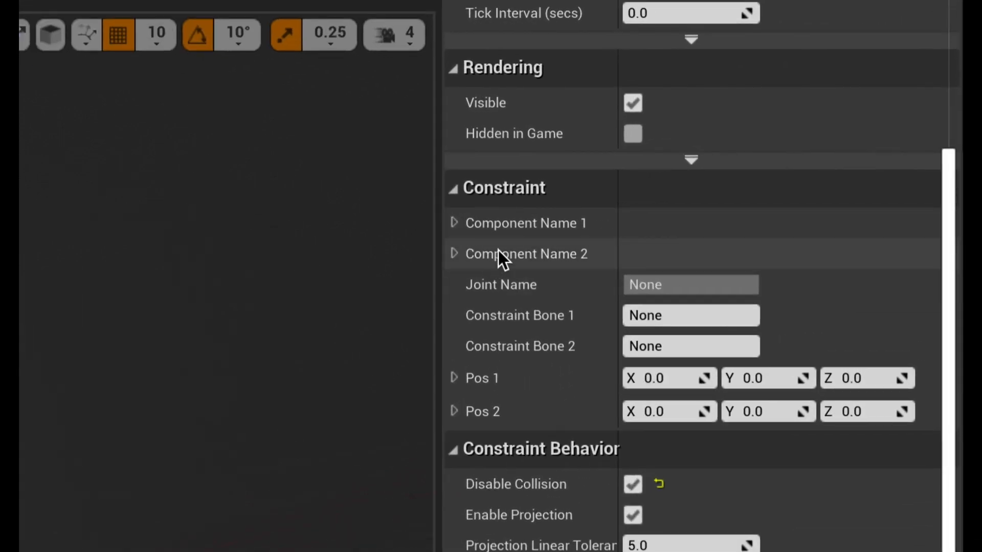
click(453, 223)
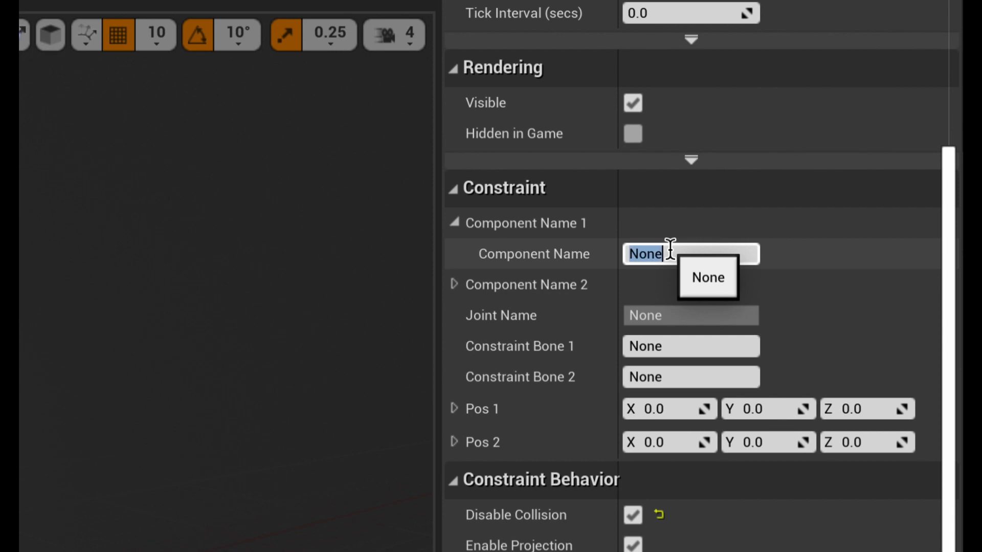
text(Hing)
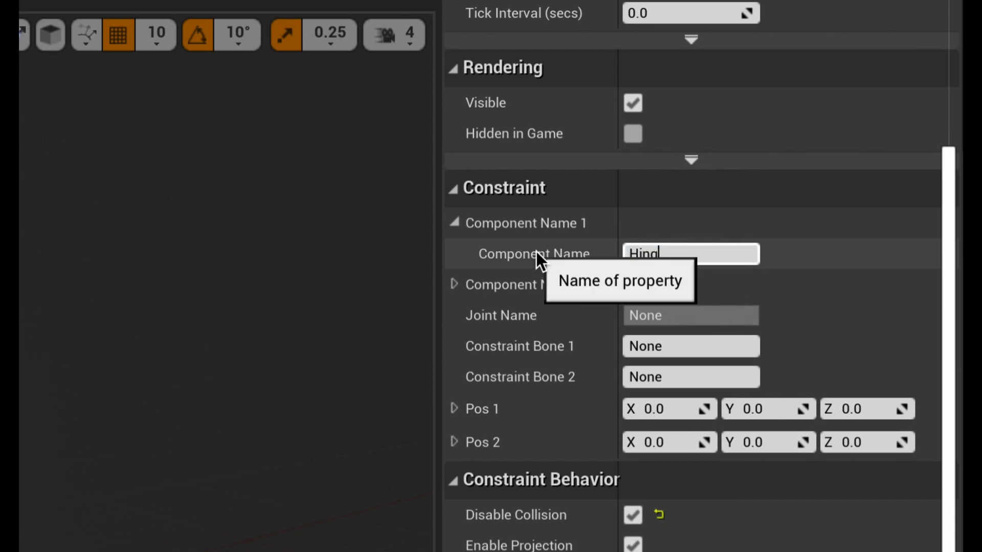
text(e)
key(Return)
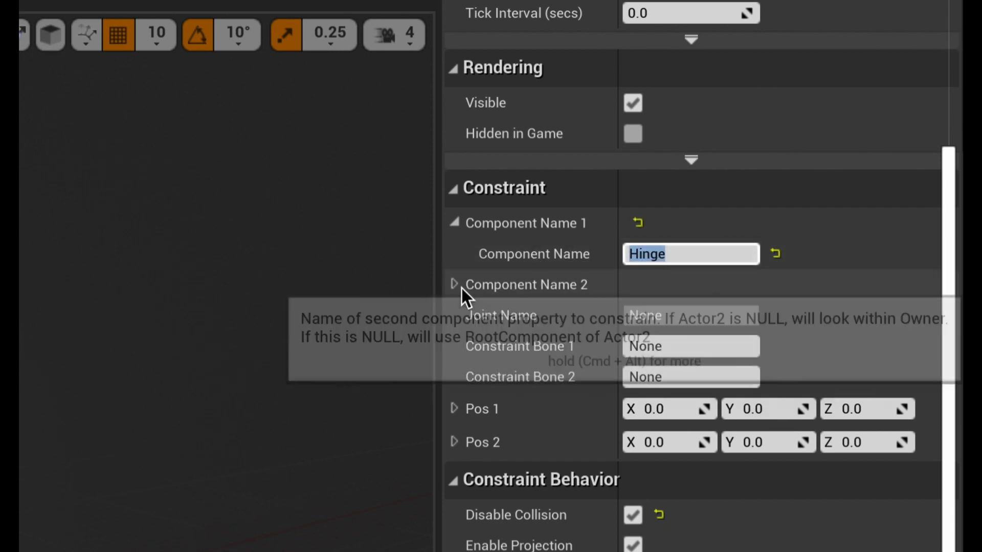
click(460, 288)
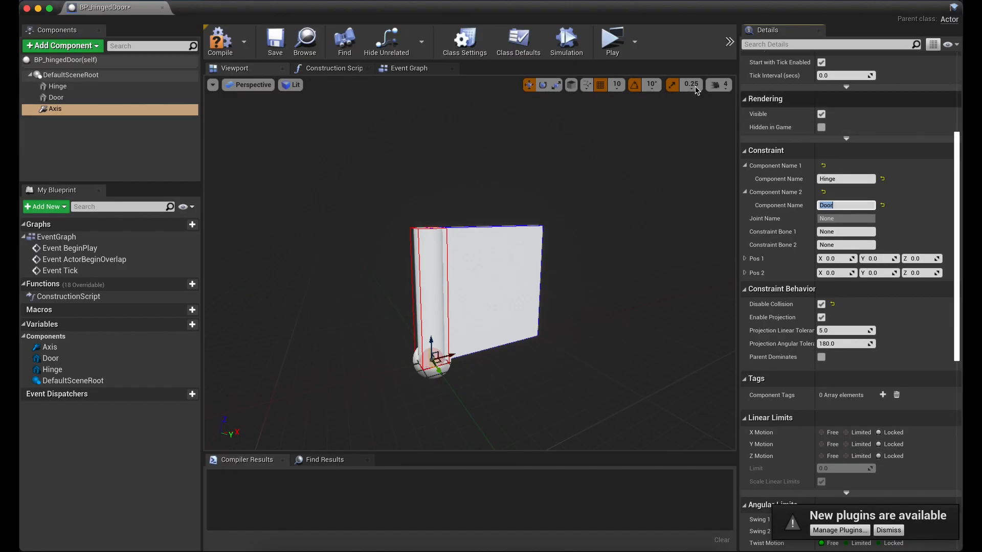
Step: Compile the hinged door Blueprint and place an instance of BP_hingedDoor on the open floor of the level
click(225, 48)
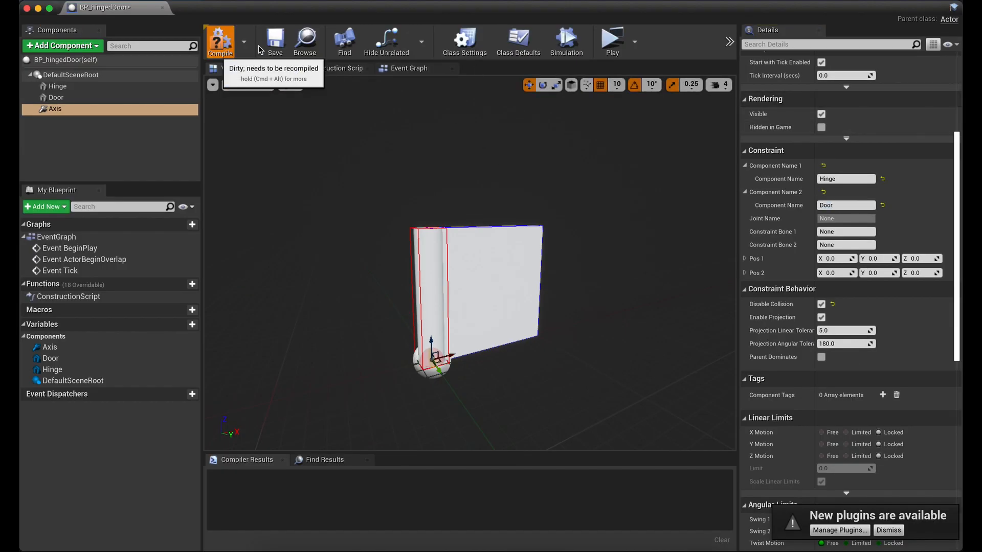
click(27, 8)
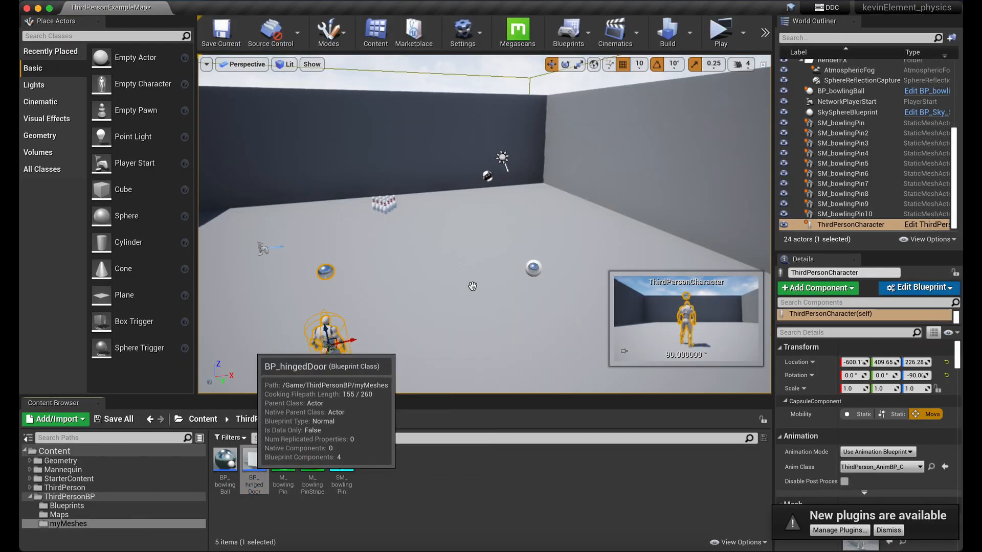
drag(254, 460, 476, 269)
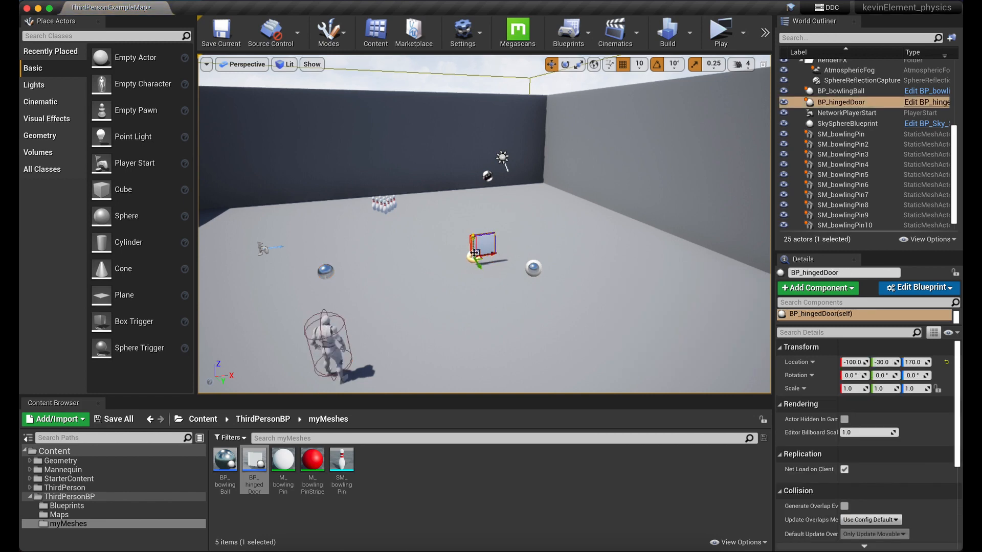
Step: Play-test the level by running the character around and into the hinged door, and end the preview
click(721, 45)
click(690, 124)
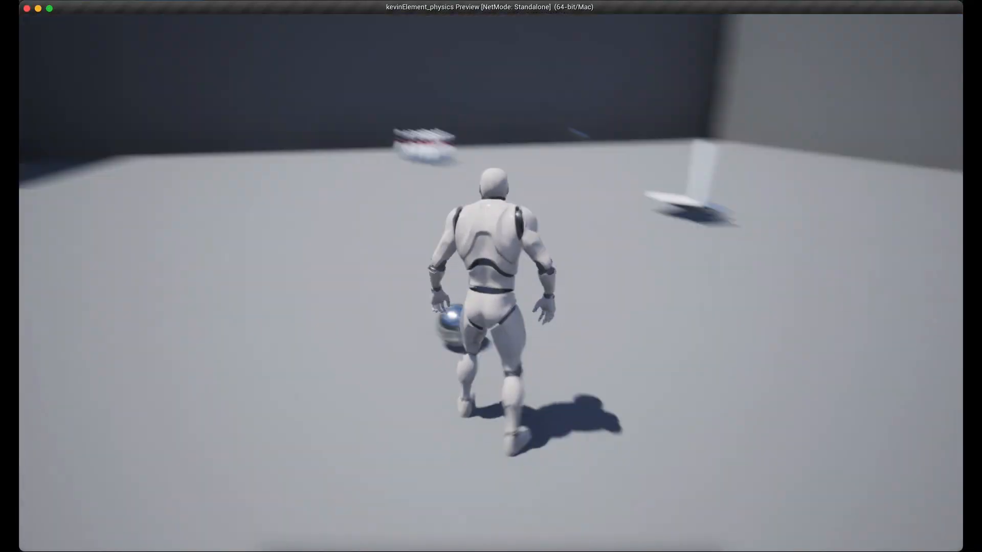
key(w)
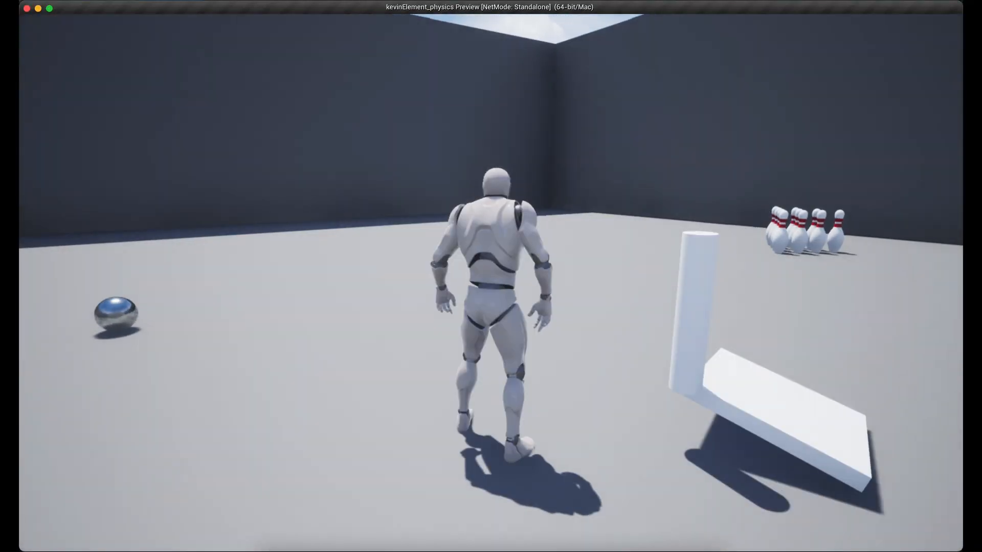
key(d)
key(s)
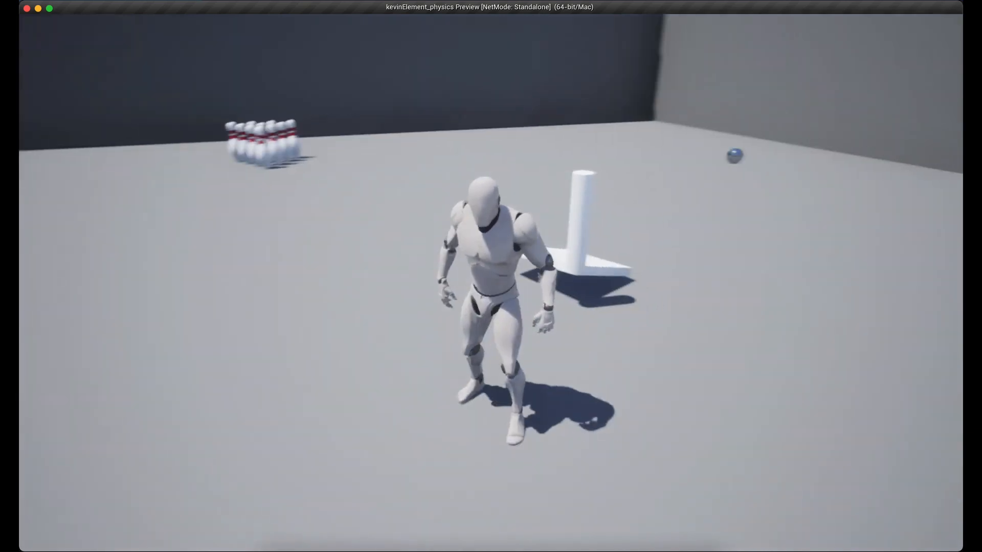
key(w)
key(d)
key(a)
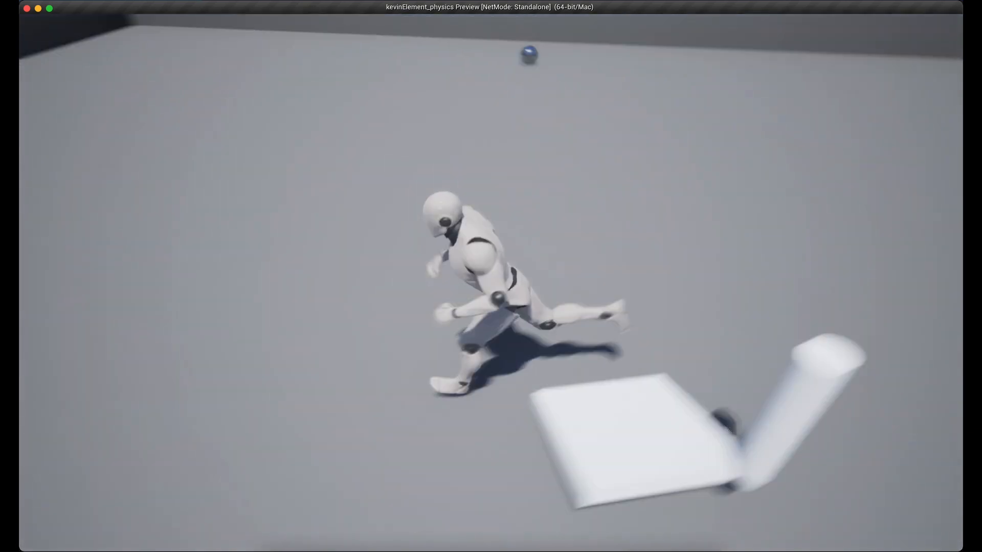
key(s)
key(d)
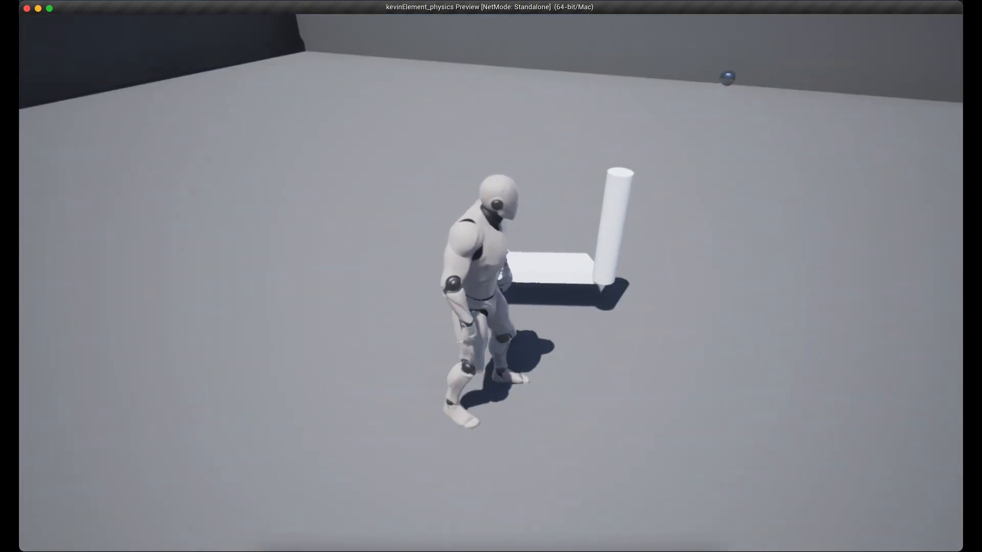
key(w)
key(d)
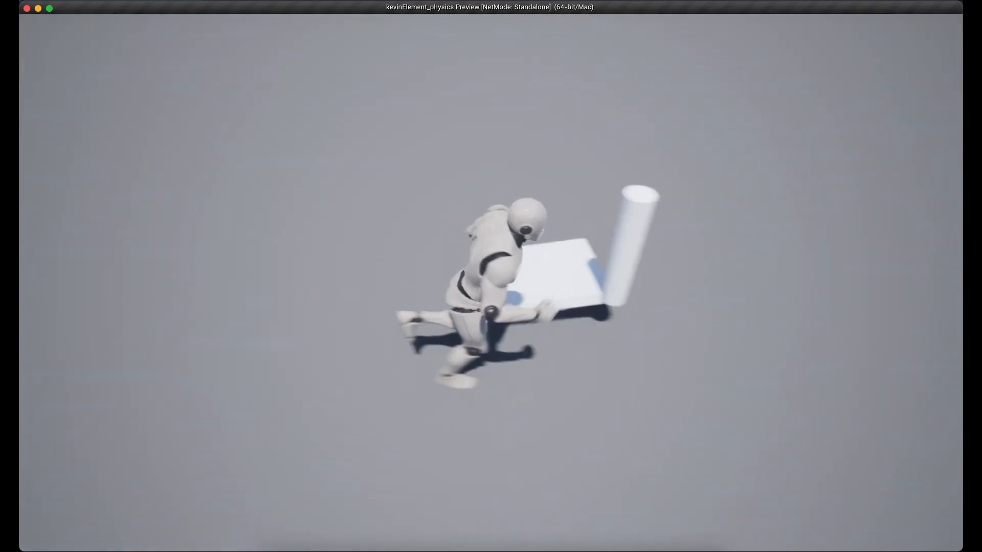
key(Escape)
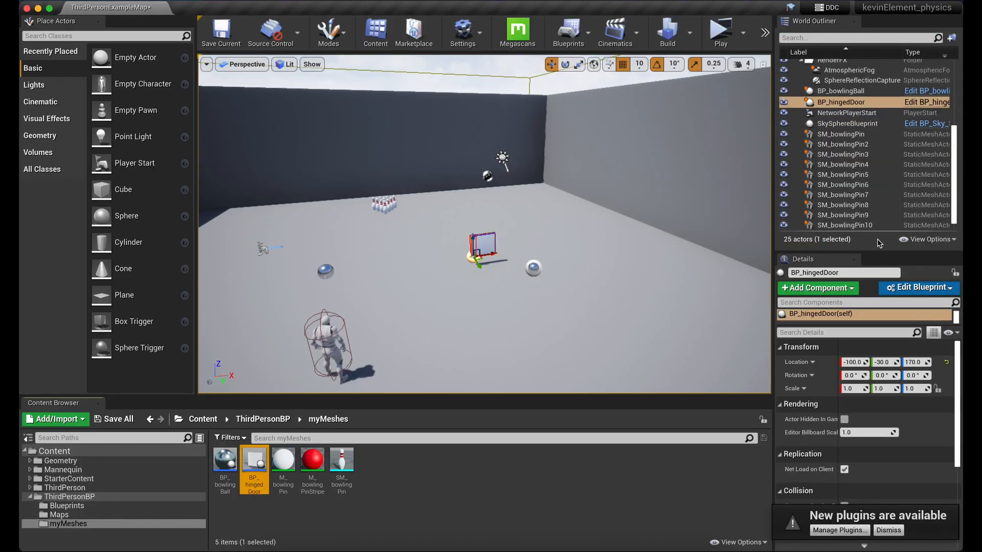
Step: In the BP_hingedDoor Blueprint, lock the Axis constraint's Twist Motion and Swing 2 Motion, and compile and save it
right_click(254, 460)
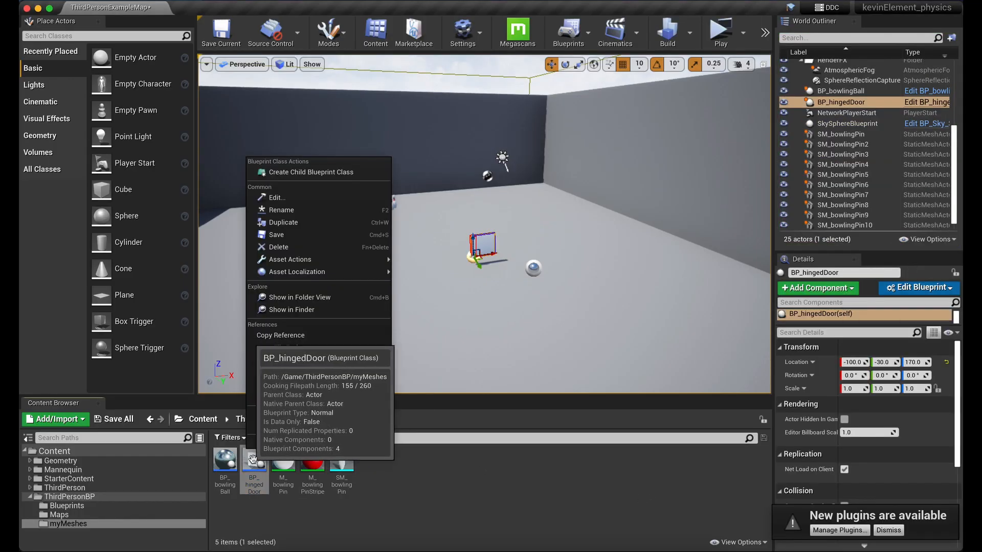
click(274, 193)
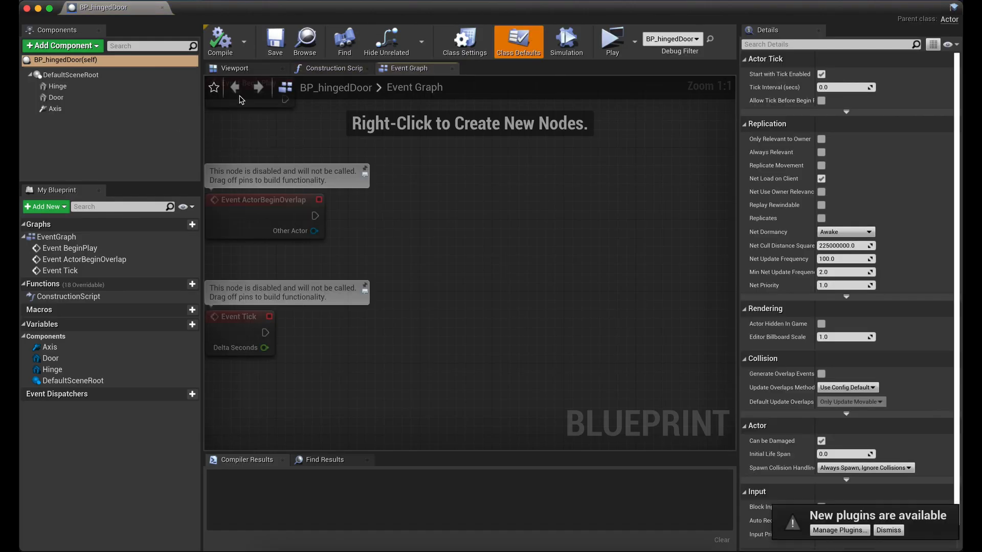
click(53, 108)
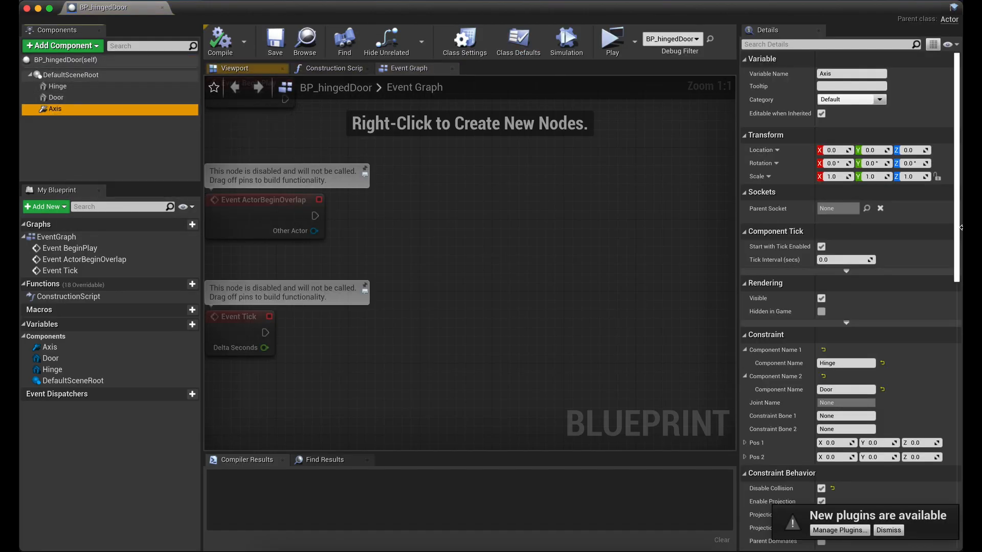
drag(958, 142, 961, 279)
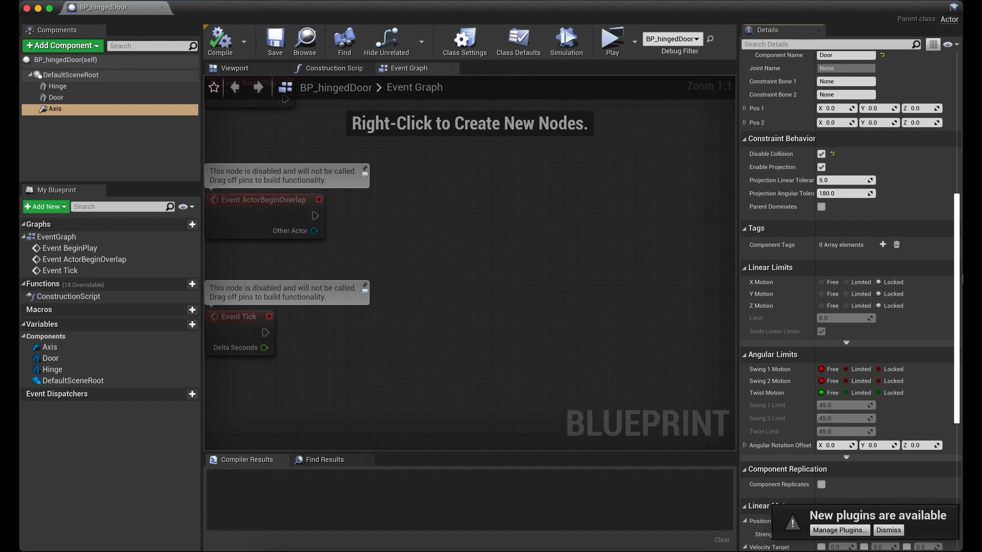
drag(958, 235, 955, 275)
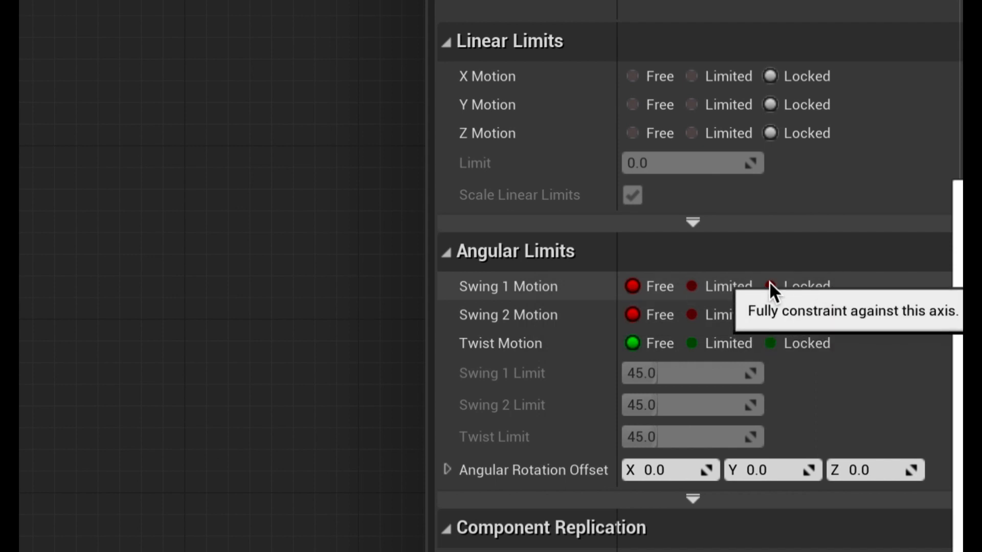
click(774, 342)
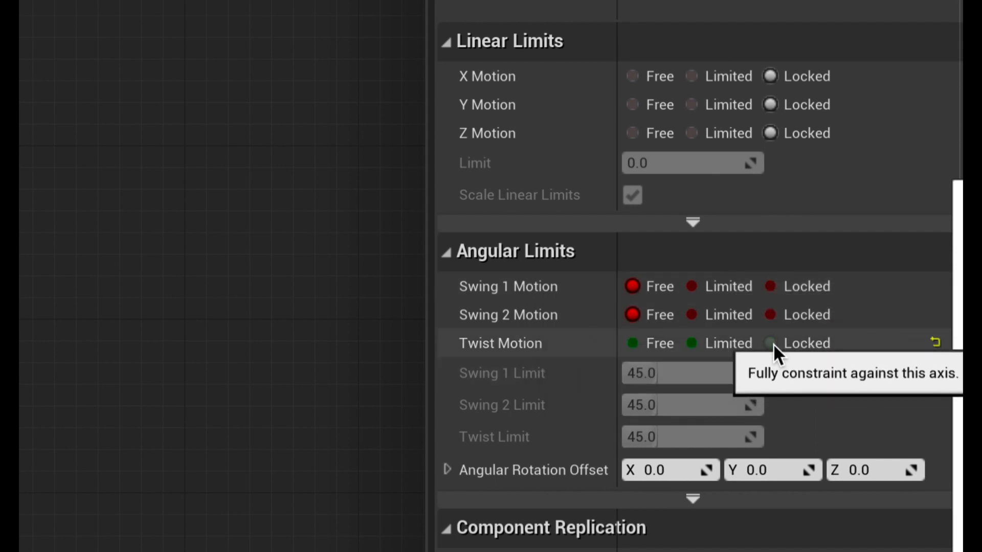
click(768, 313)
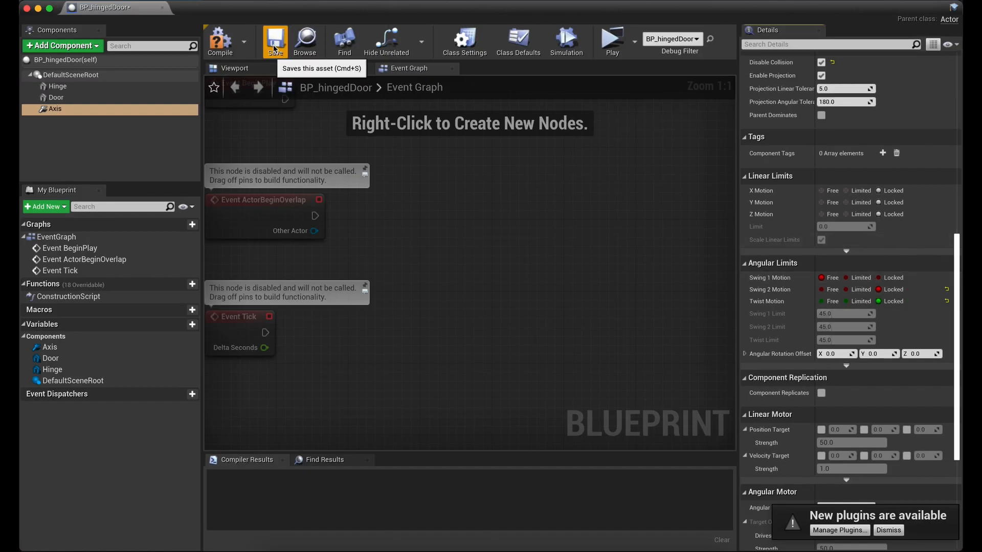
click(220, 41)
click(275, 40)
Step: Play-test the level, running the character around and into the hinged door from several sides to check its swing
click(613, 41)
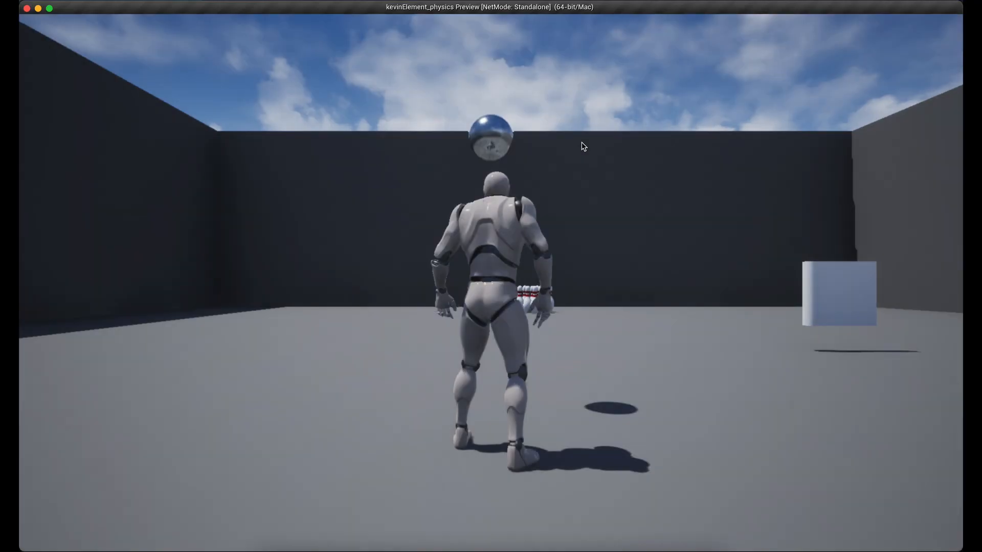
key(w)
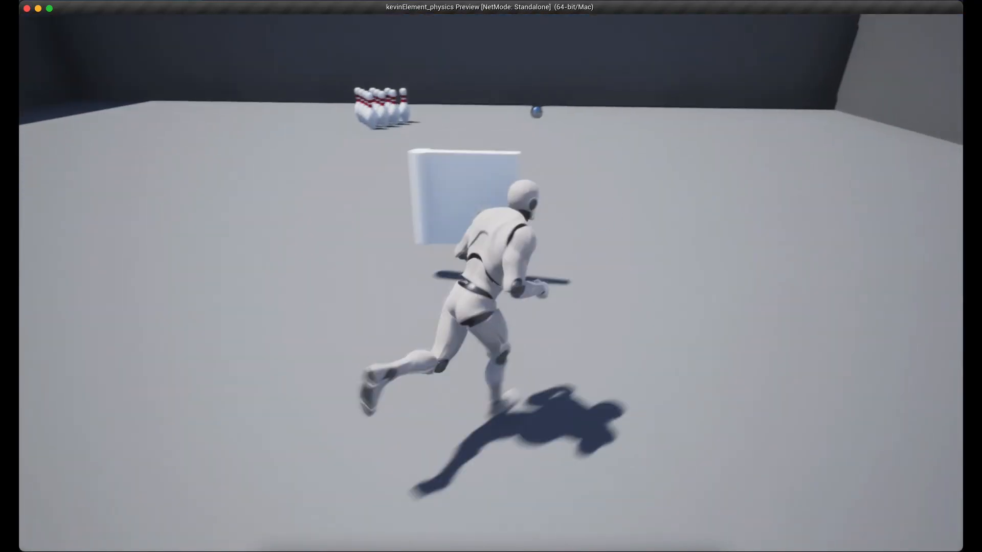
key(d)
key(s)
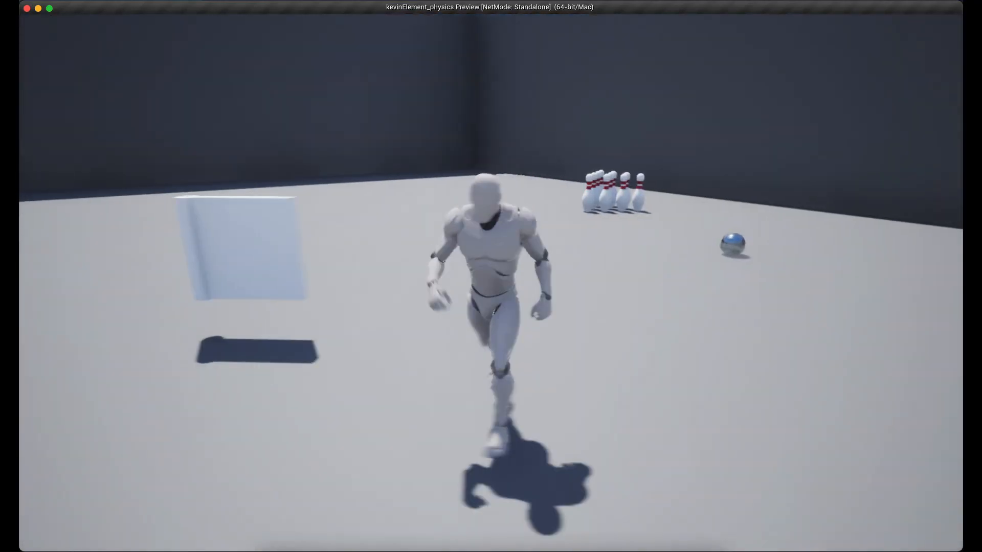
key(a)
key(a)
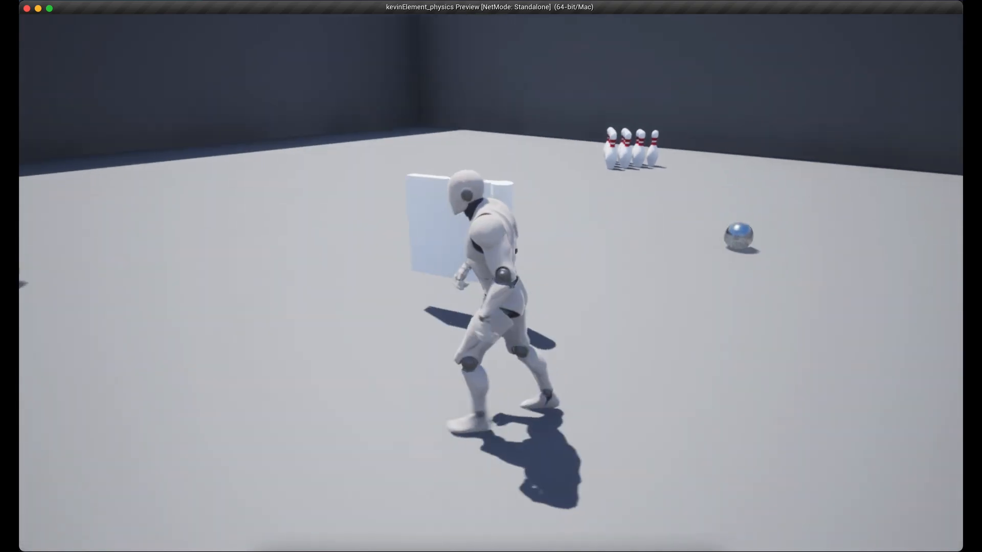
key(w)
key(a)
key(s)
key(d)
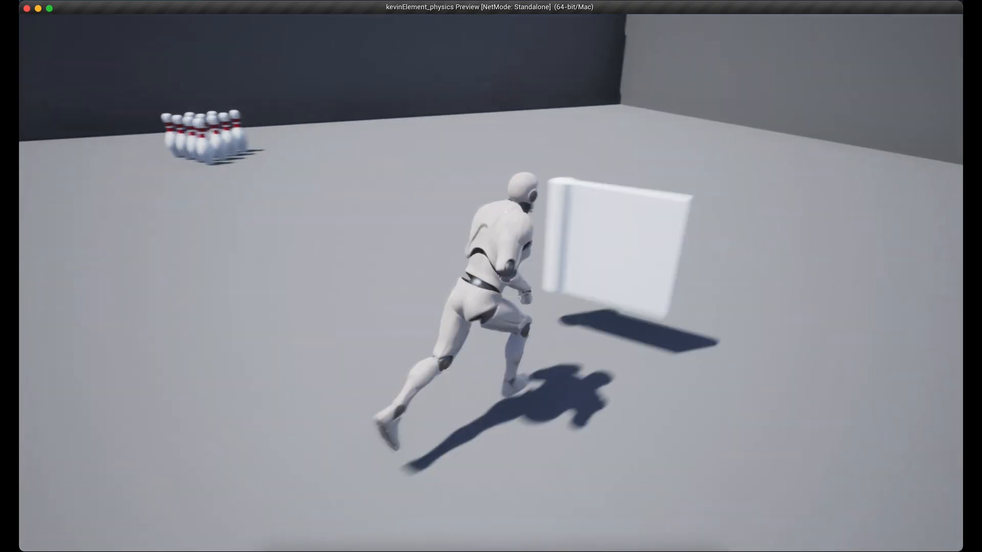
key(a)
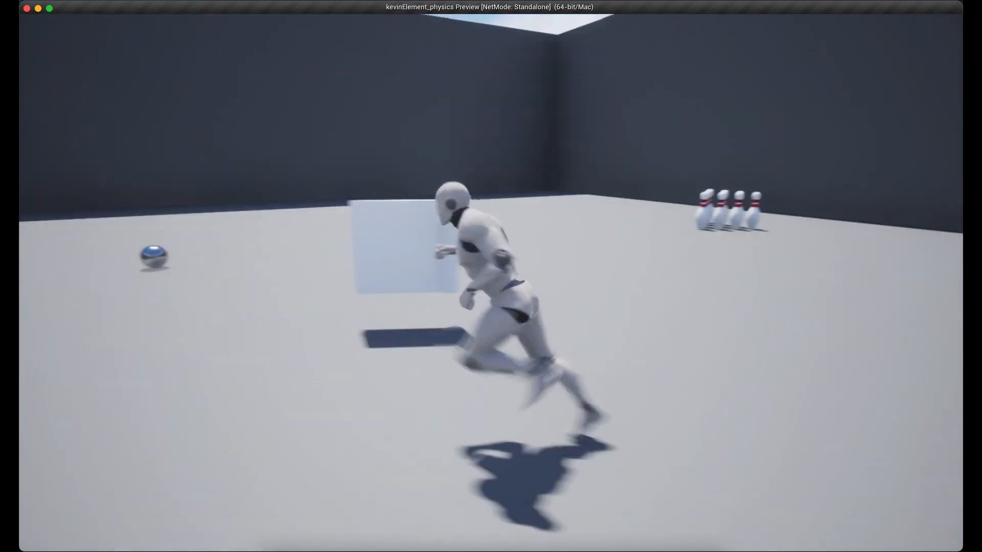
key(w)
key(d)
key(w)
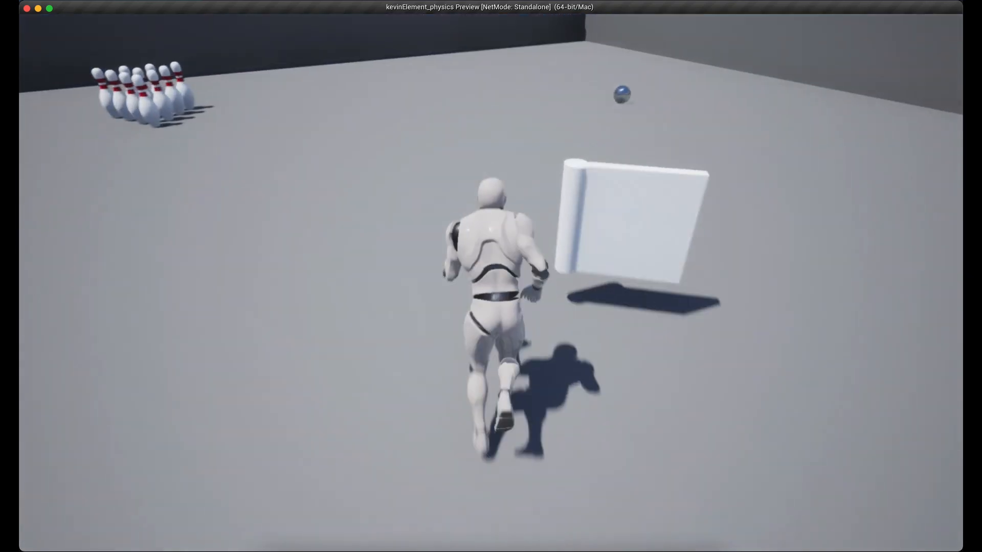
key(a)
key(w)
key(a)
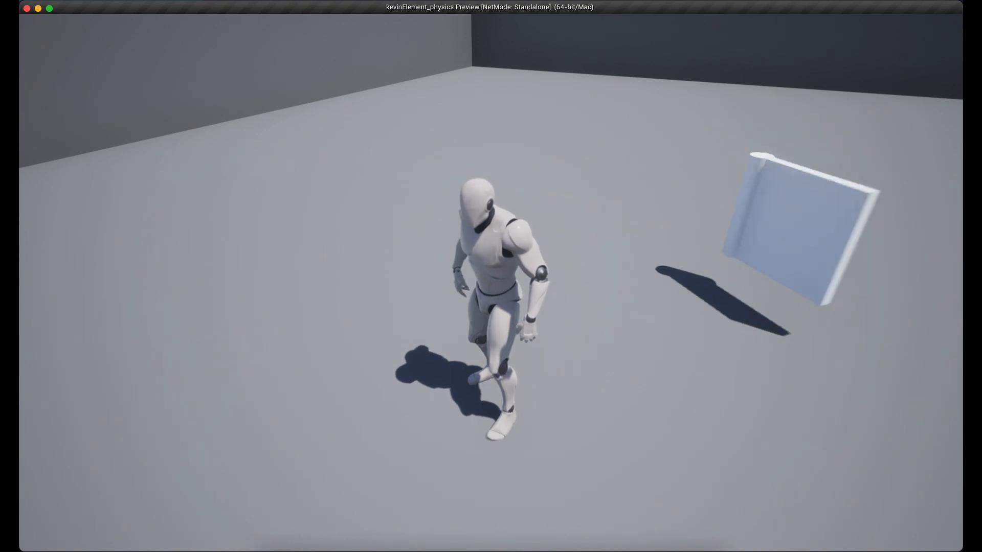
Step: Switch to Maya and hide SM_bowlingPin, UCX_SM_bowlingPin_01 and UCX_SM_bowlingPin_02
key(super+Tab)
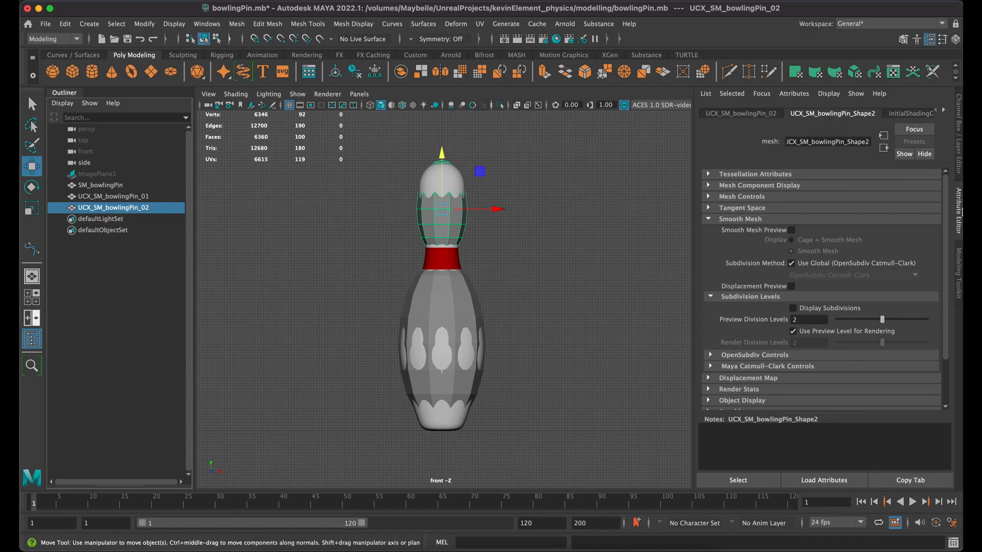
key(space)
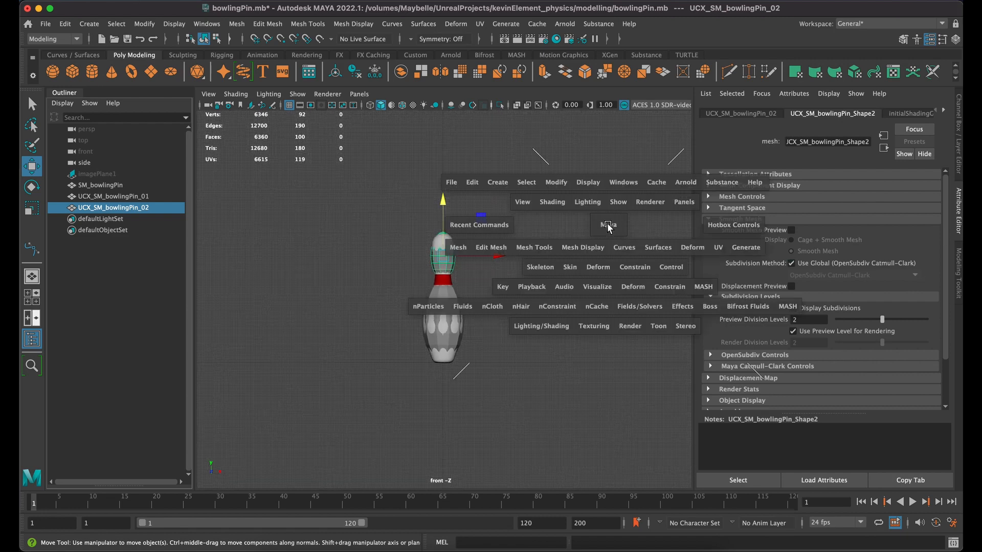
scroll(591, 249, down, 4)
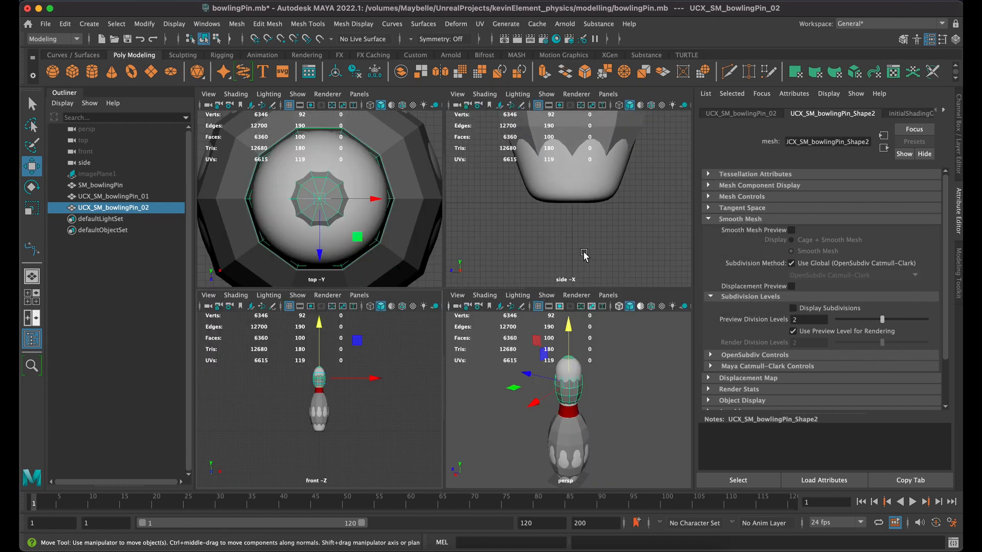
drag(103, 186, 110, 208)
key(h)
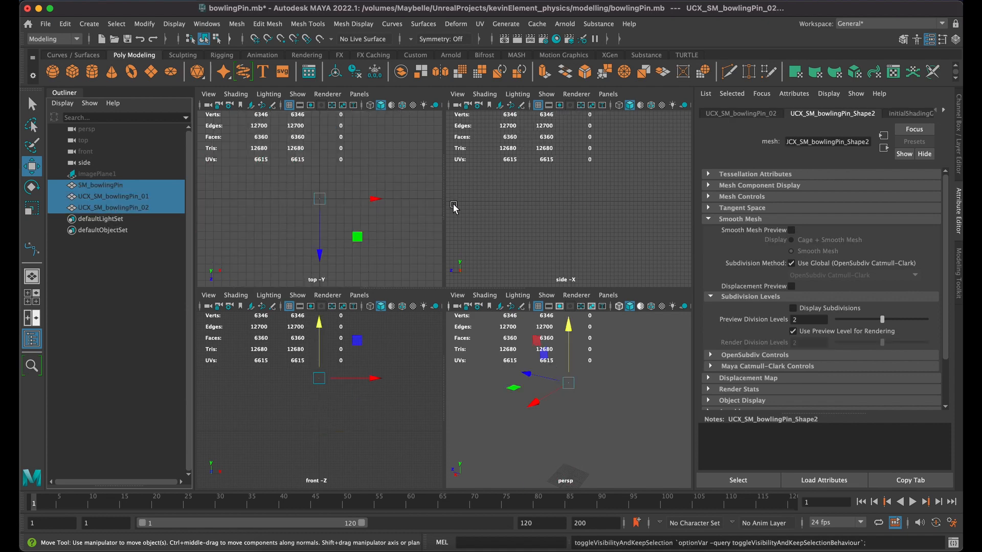
click(571, 427)
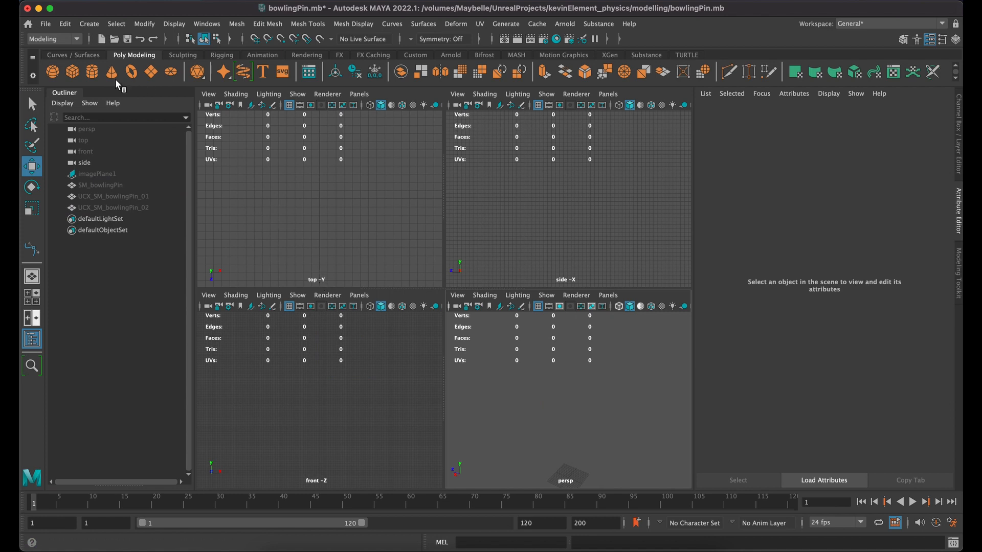
Step: Create a polygon cube and scale it in height and depth into a tall, thin upright door panel
click(72, 72)
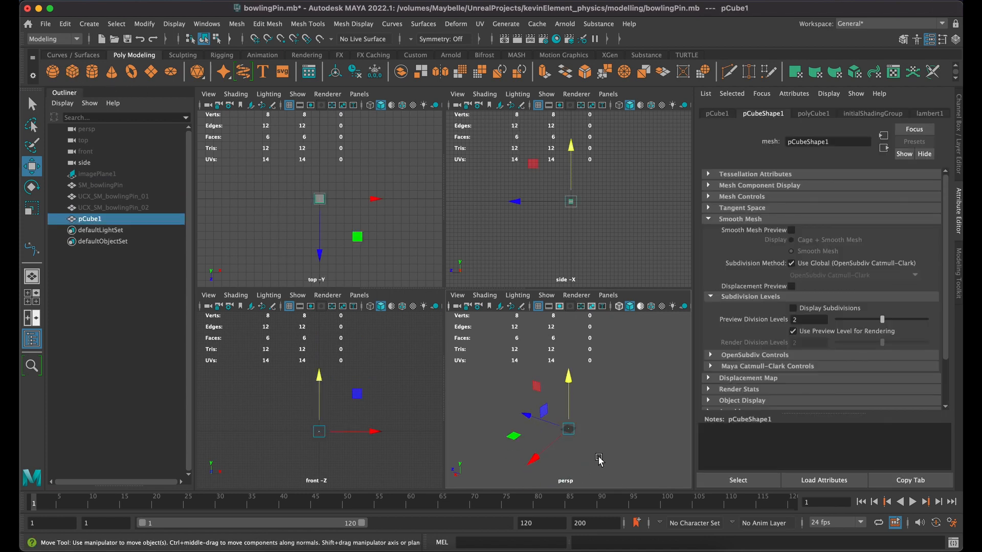
key(r)
click(568, 390)
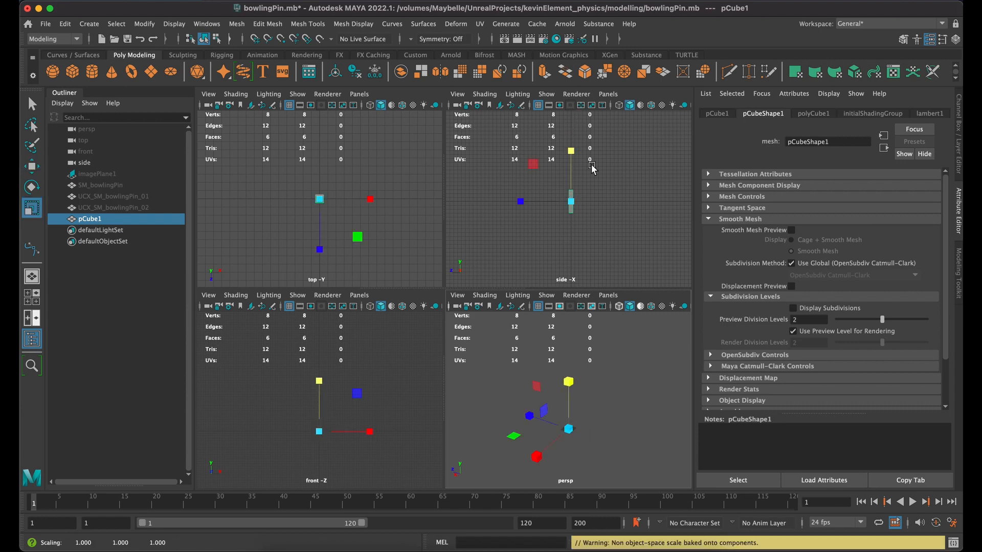
drag(567, 382, 553, 171)
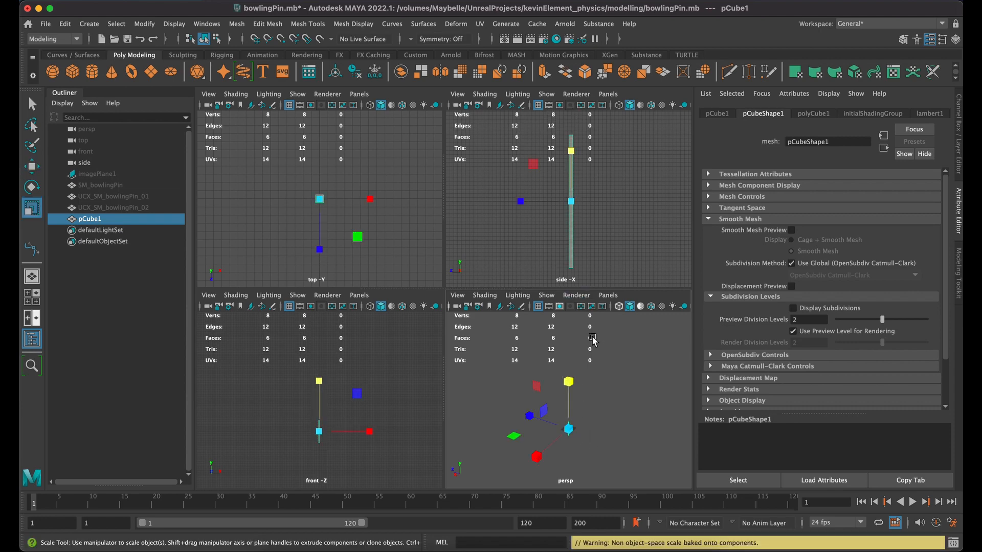
drag(574, 390, 569, 376)
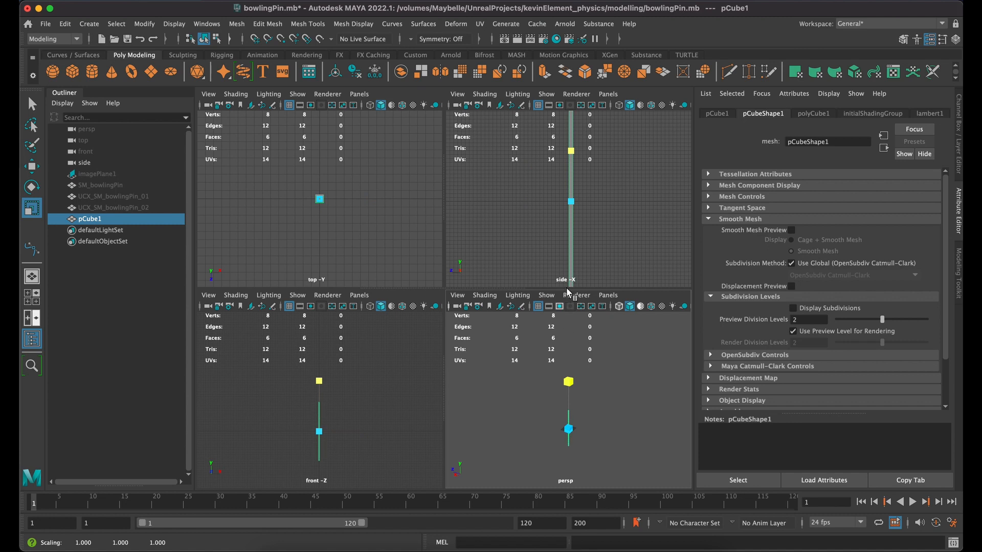
drag(562, 239, 563, 240)
scroll(589, 427, up, 5)
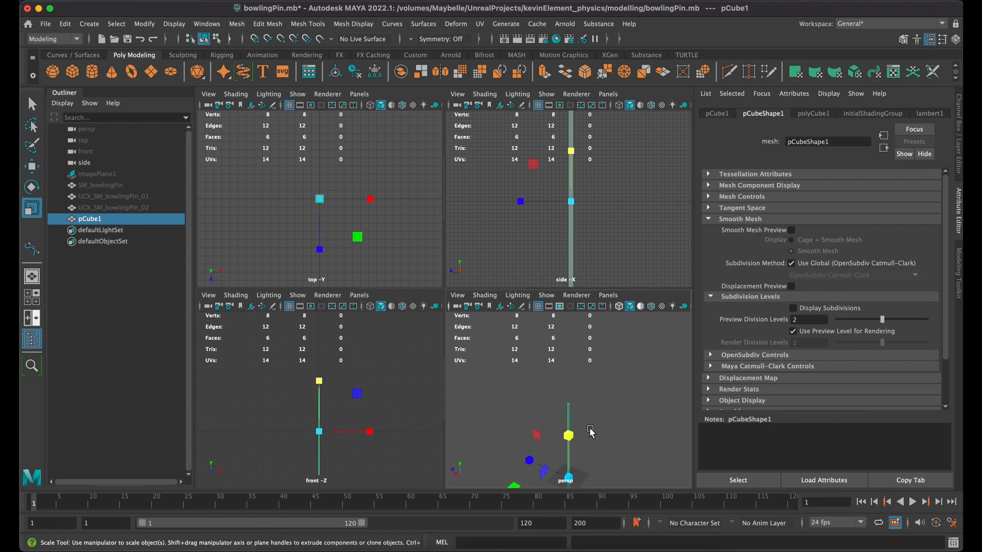
drag(529, 433, 193, 297)
drag(530, 449, 197, 294)
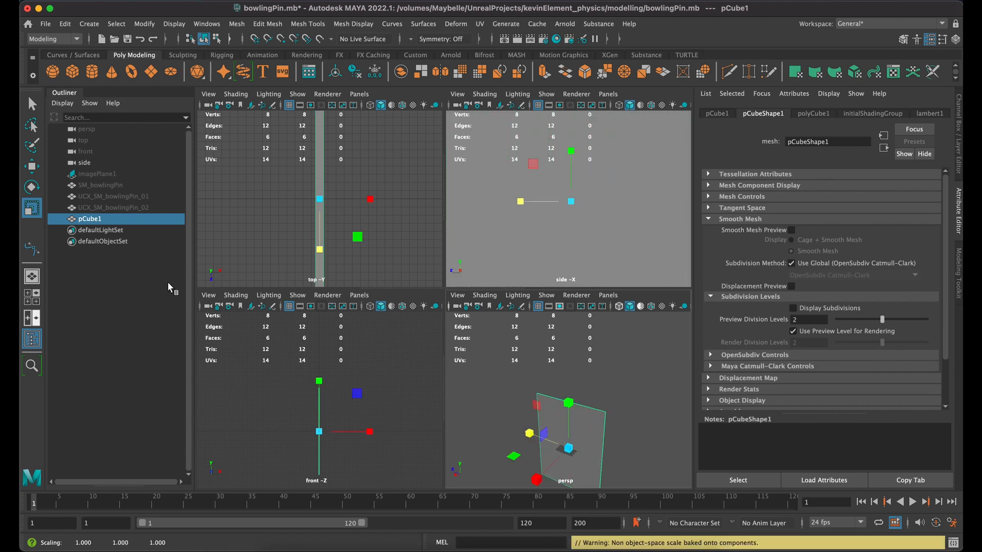
mouse_move(530, 433)
mouse_down()
mouse_move(505, 425)
mouse_move(534, 436)
mouse_up()
Step: Move the door panel up about 69 cm so that its lower edge rests near ground level
key(w)
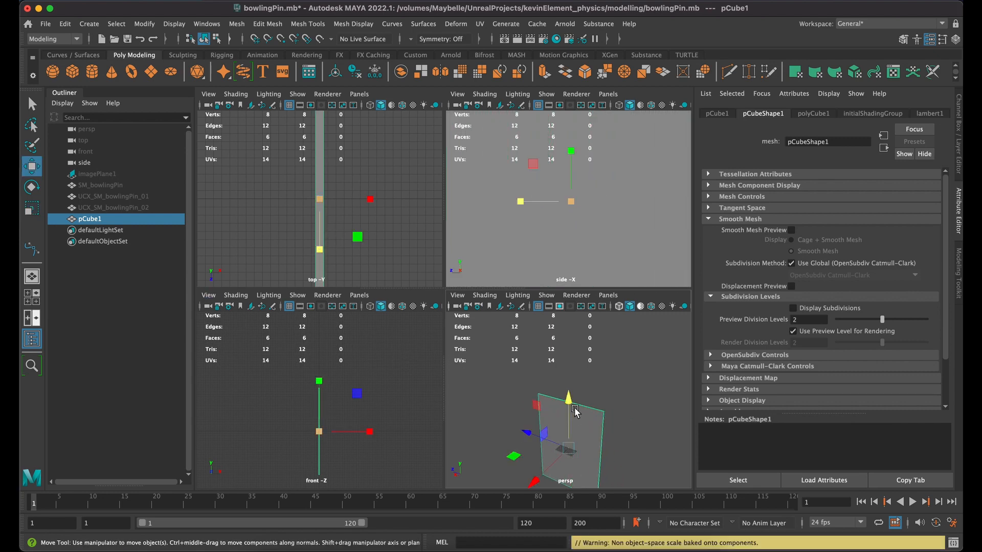
drag(569, 391, 565, 344)
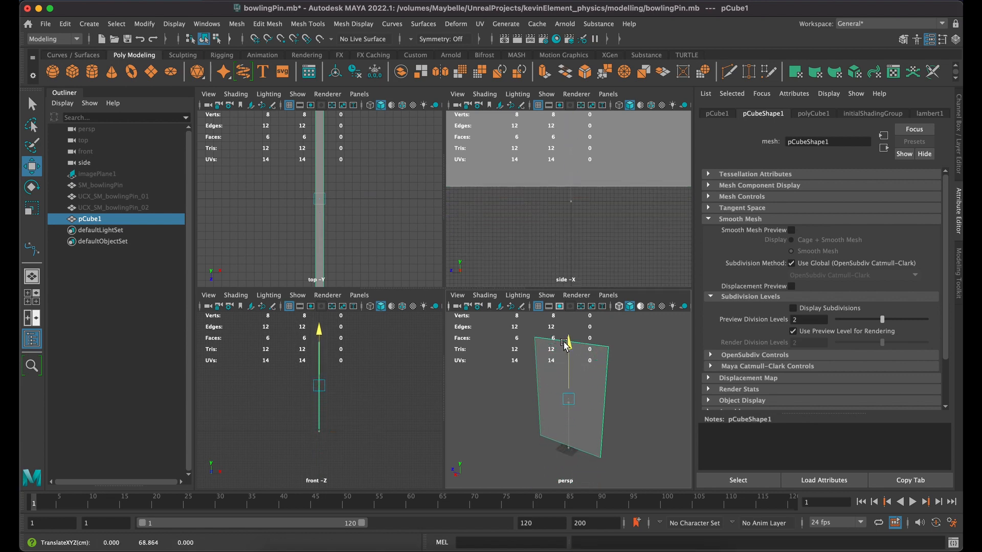
scroll(590, 473, down, 5)
scroll(592, 474, up, 9)
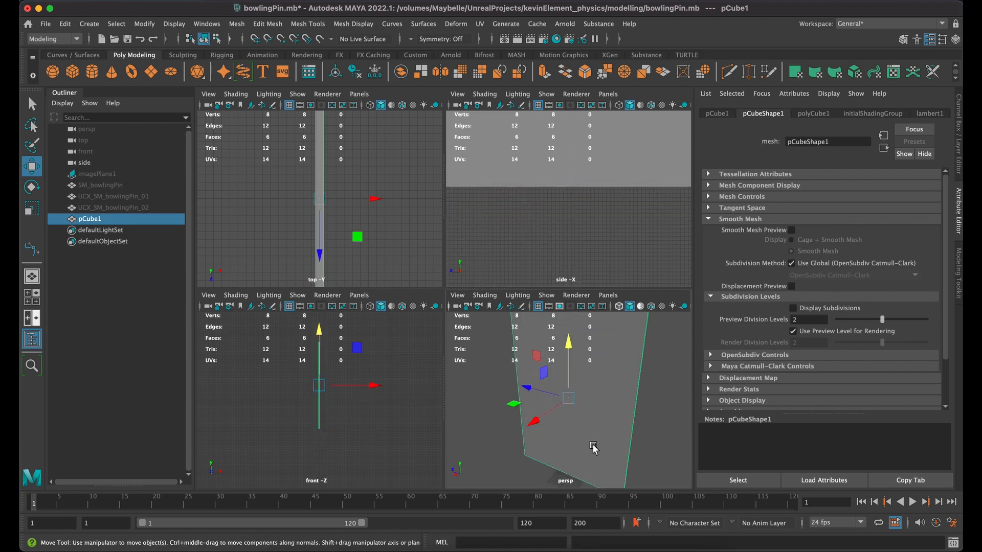
scroll(599, 450, down, 5)
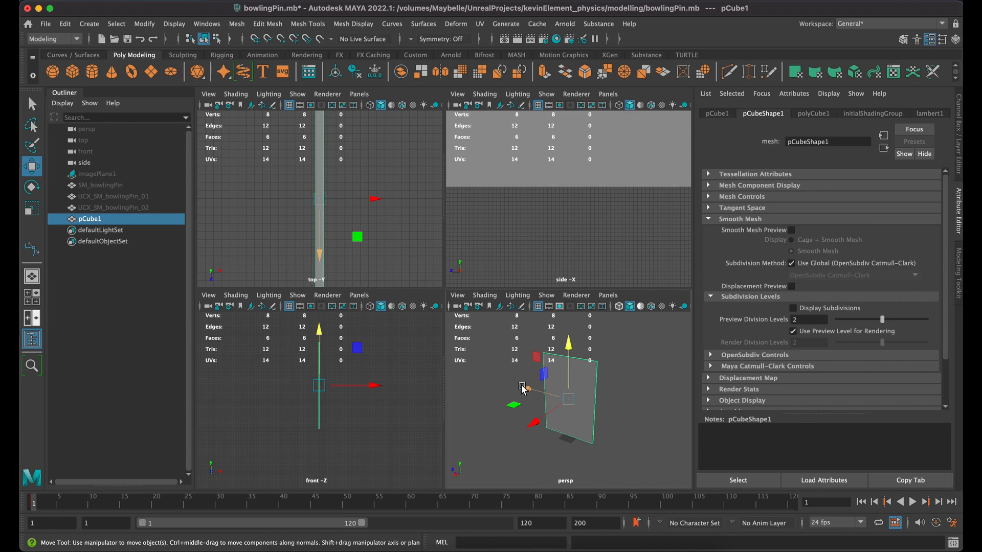
Step: Duplicate the door panel rotated 90 degrees about the vertical axis so the two panels cross at their centre
key(r)
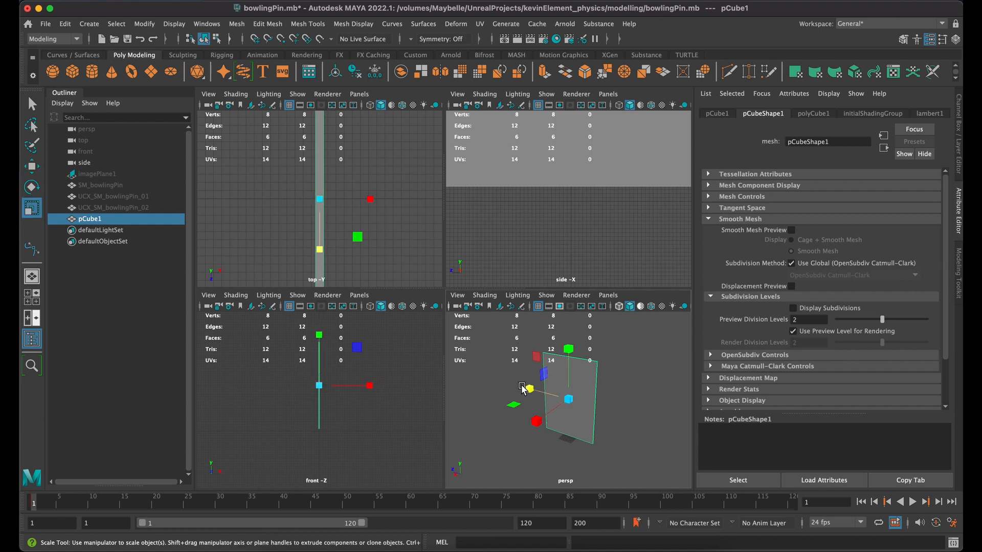
key(e)
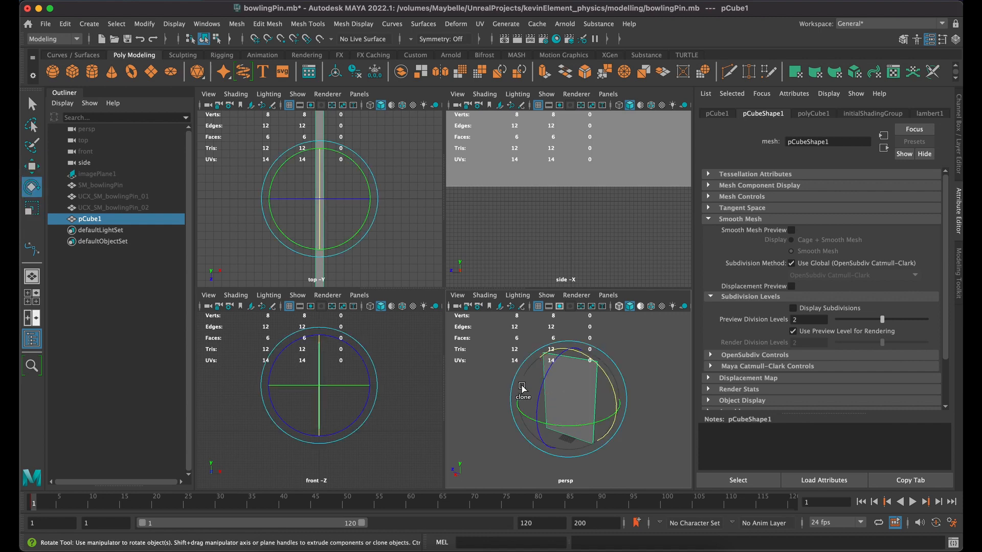
mouse_move(566, 430)
shift+mouse_down()
mouse_move(608, 422)
mouse_move(603, 430)
shift+mouse_up()
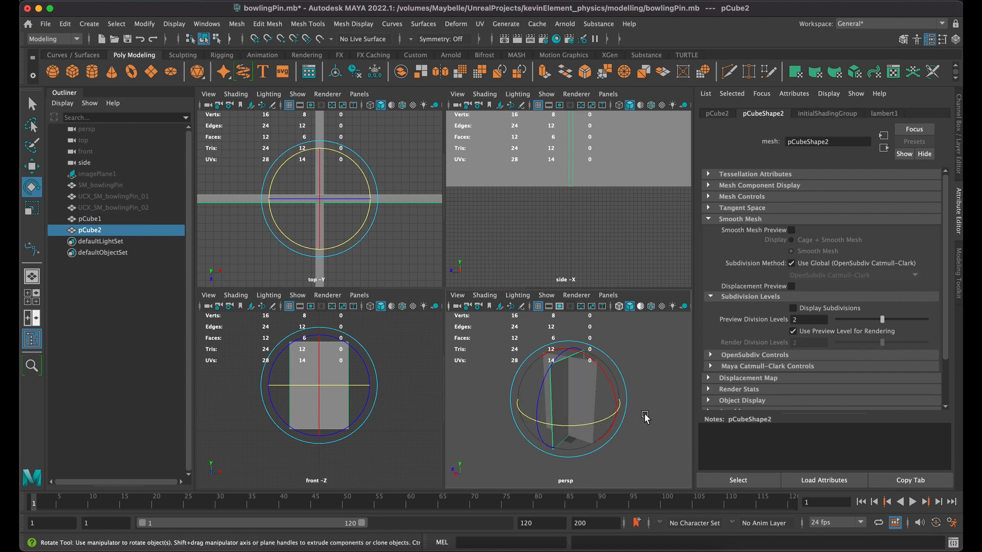
Step: Select both crossed door panels and combine them into a single mesh
click(602, 412)
click(575, 386)
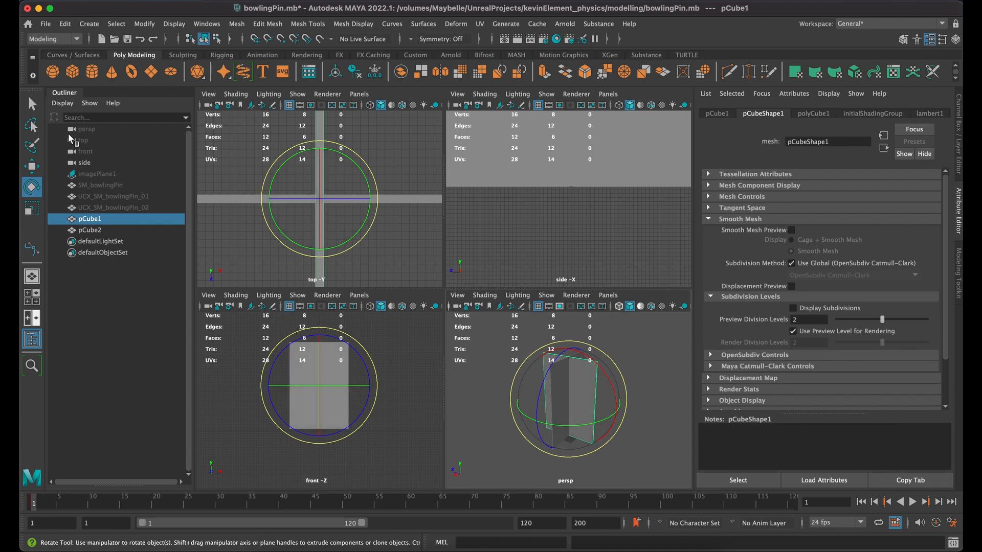
key(q)
click(373, 228)
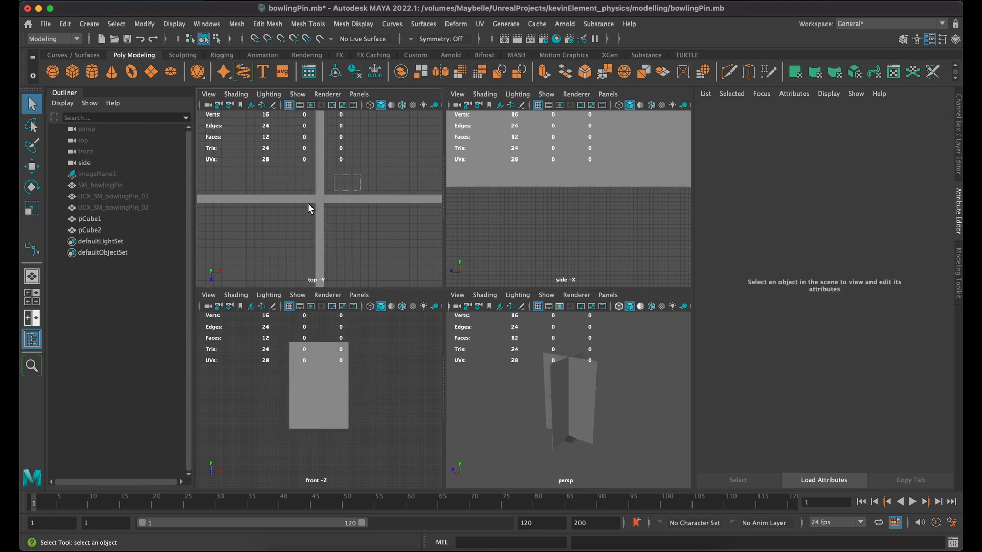
click(308, 203)
shift+click(315, 221)
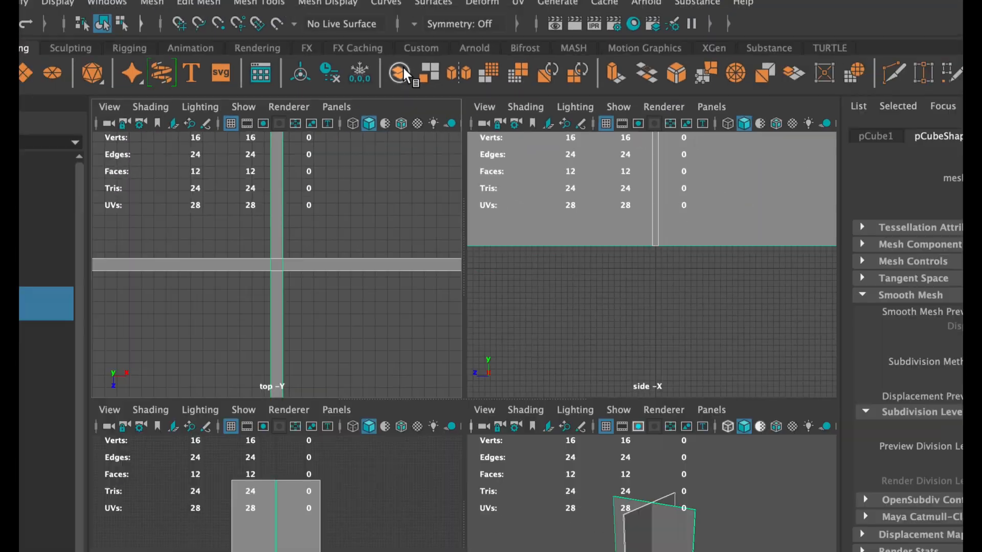
click(403, 66)
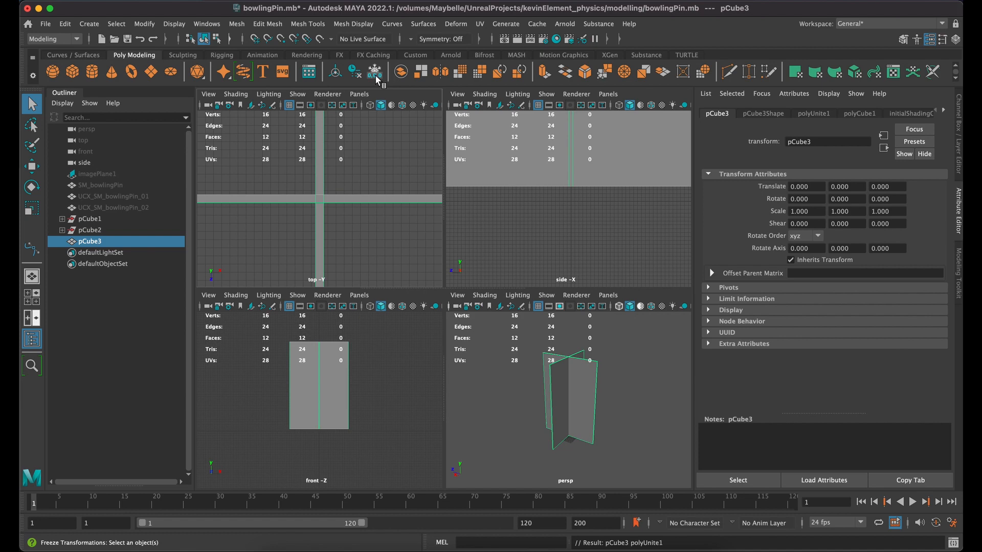
Step: Delete the combined door mesh's construction history and freeze its transformations
click(358, 76)
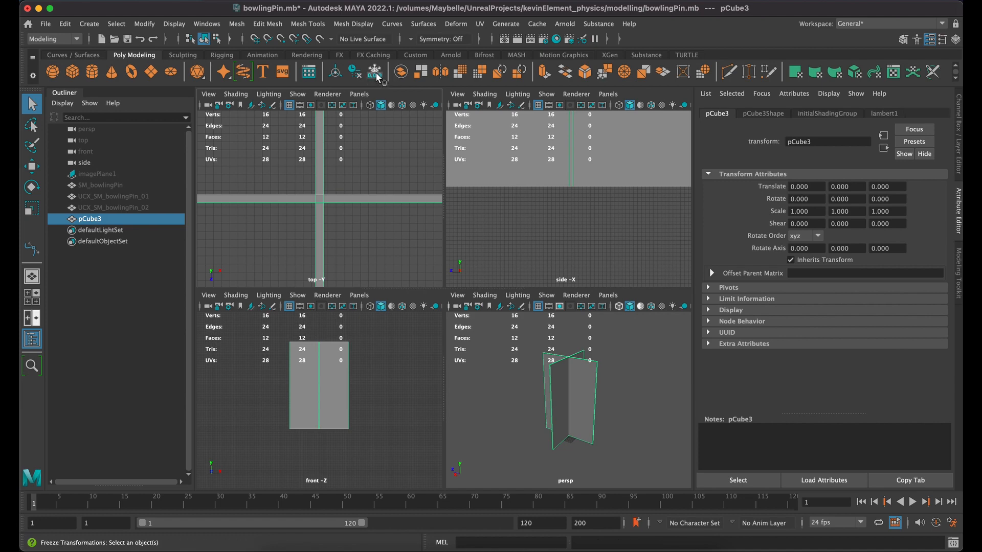
click(376, 77)
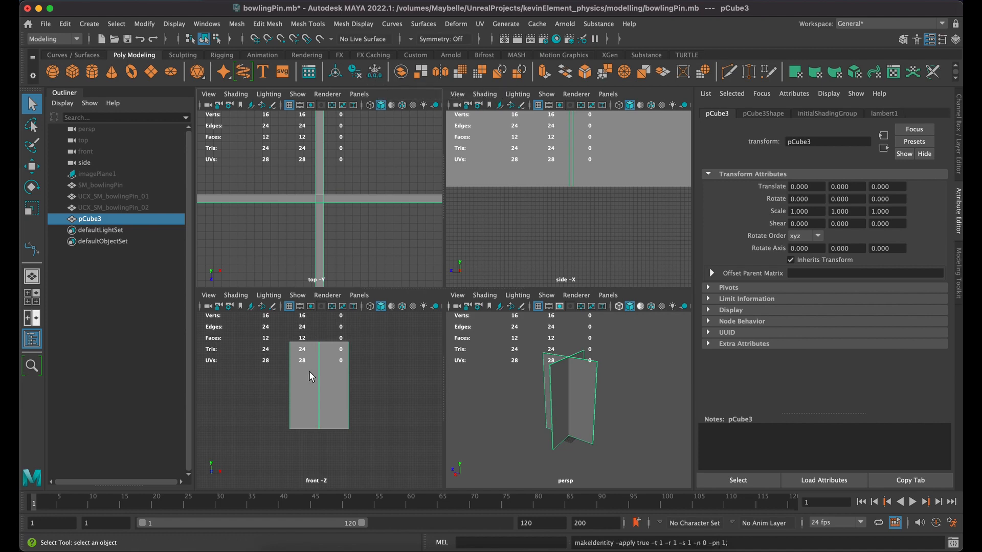
Step: Move the combined door mesh's pivot straight down to the bottom centre, snapping it to the lower edge's vertices
scroll(295, 424, up, 5)
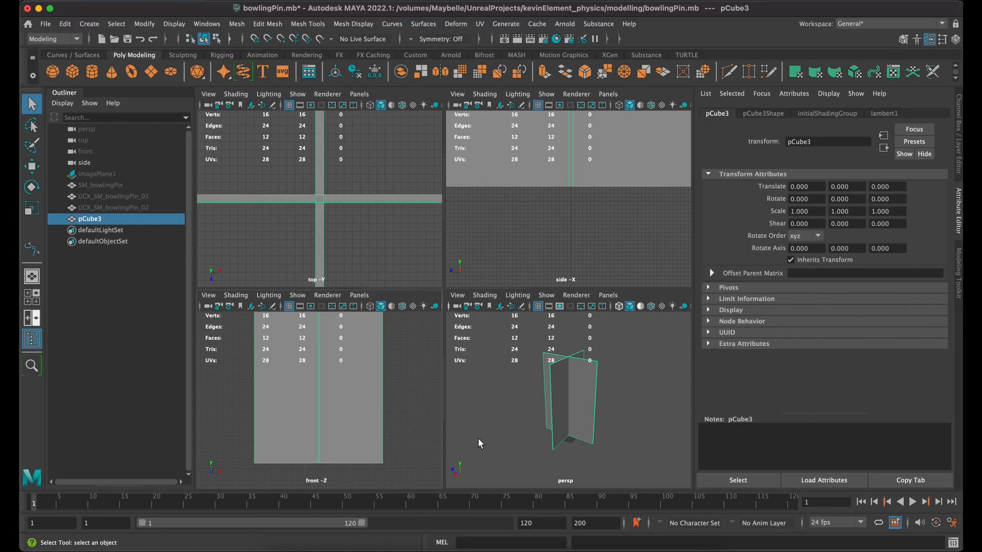
scroll(356, 234, down, 5)
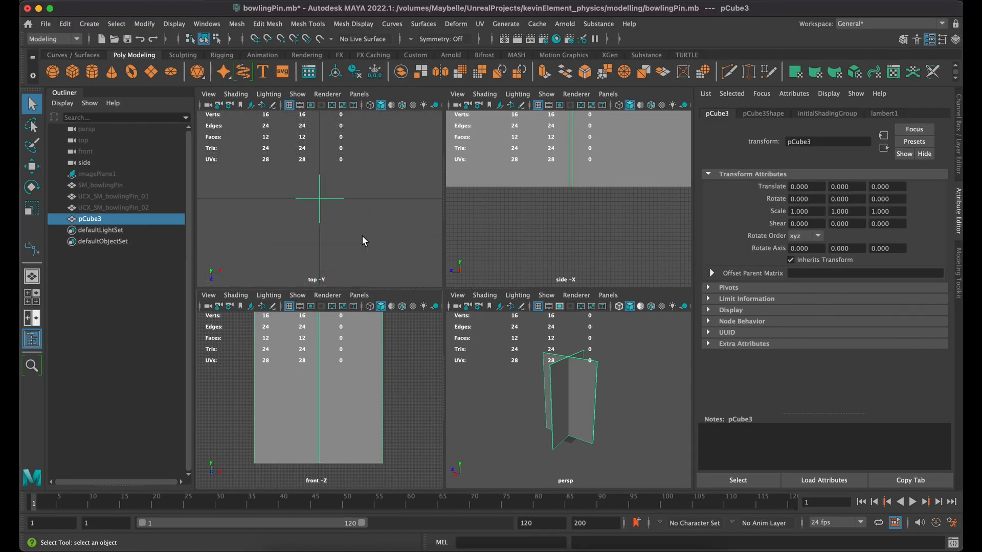
scroll(363, 238, up, 5)
key(w)
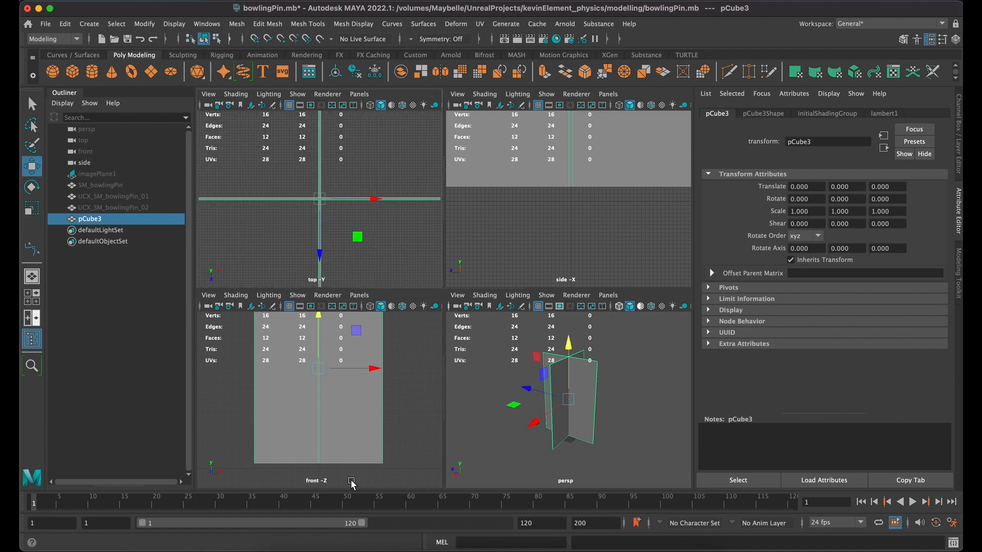
click(144, 24)
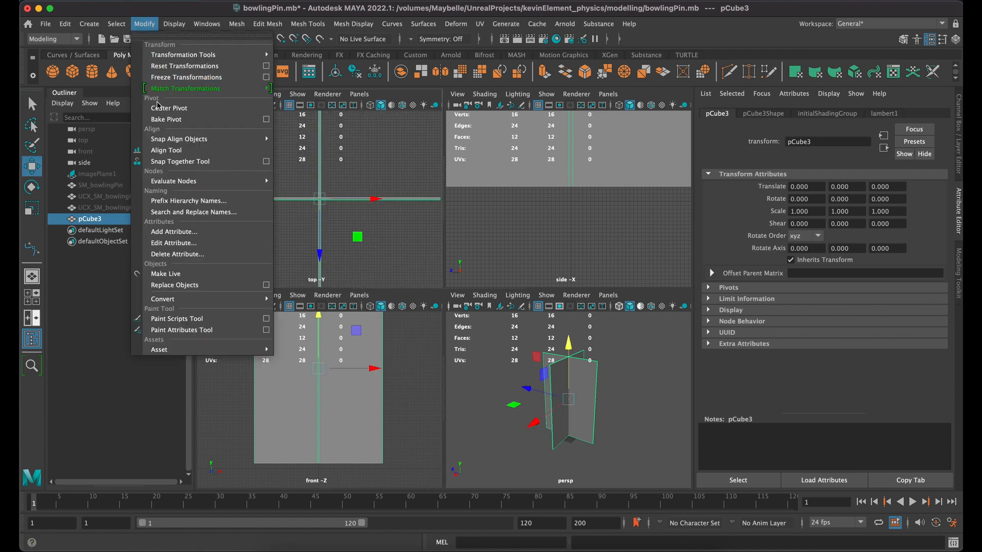
click(358, 369)
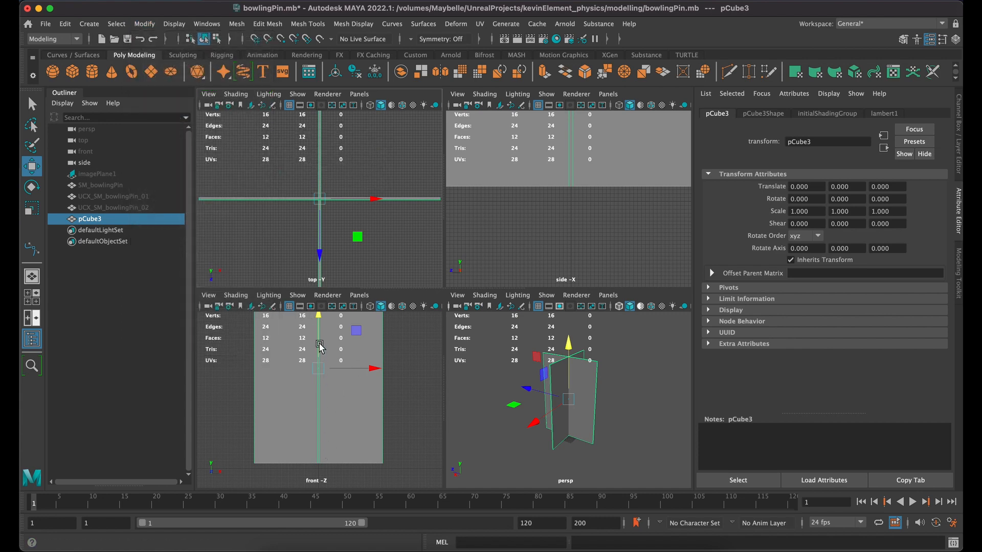
key(d)
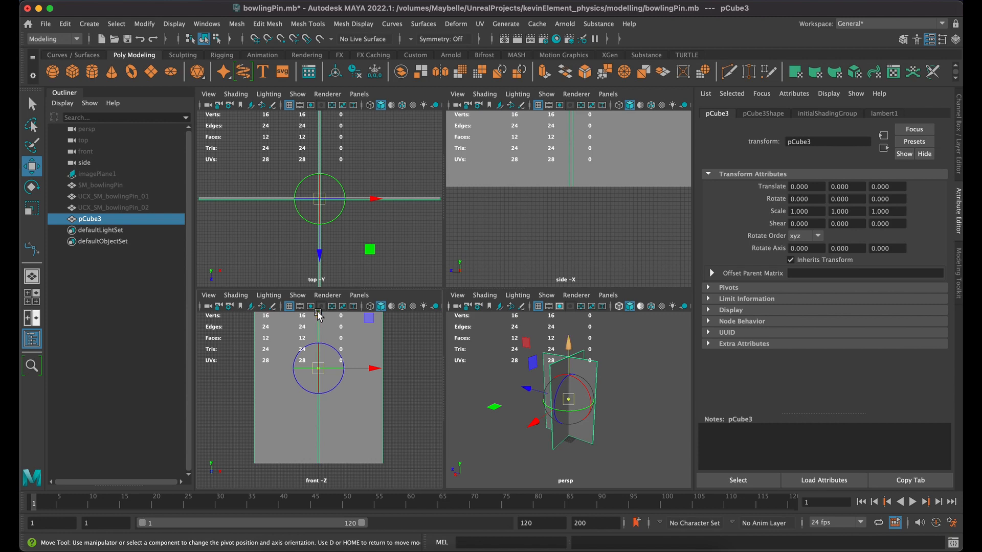
drag(318, 315, 318, 398)
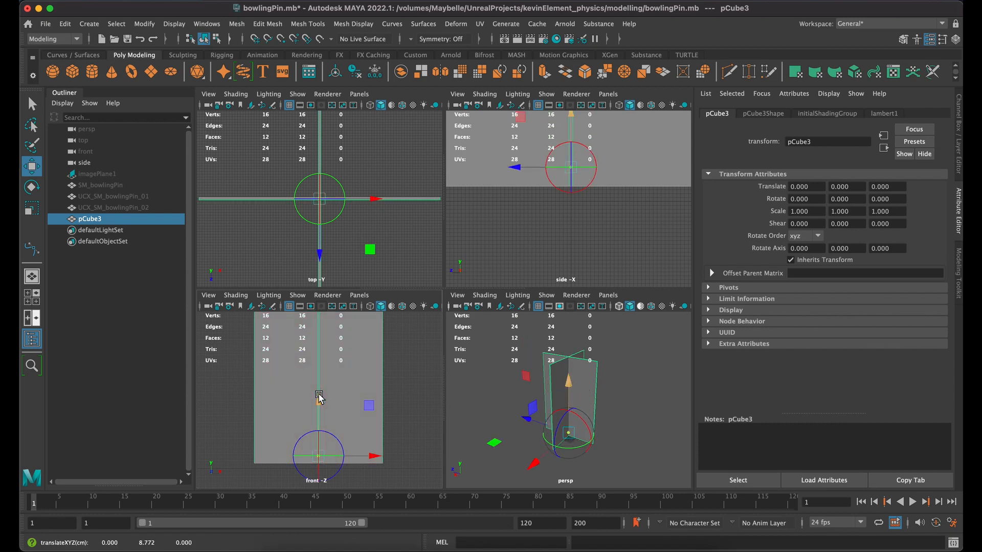
key(v)
drag(314, 401, 316, 413)
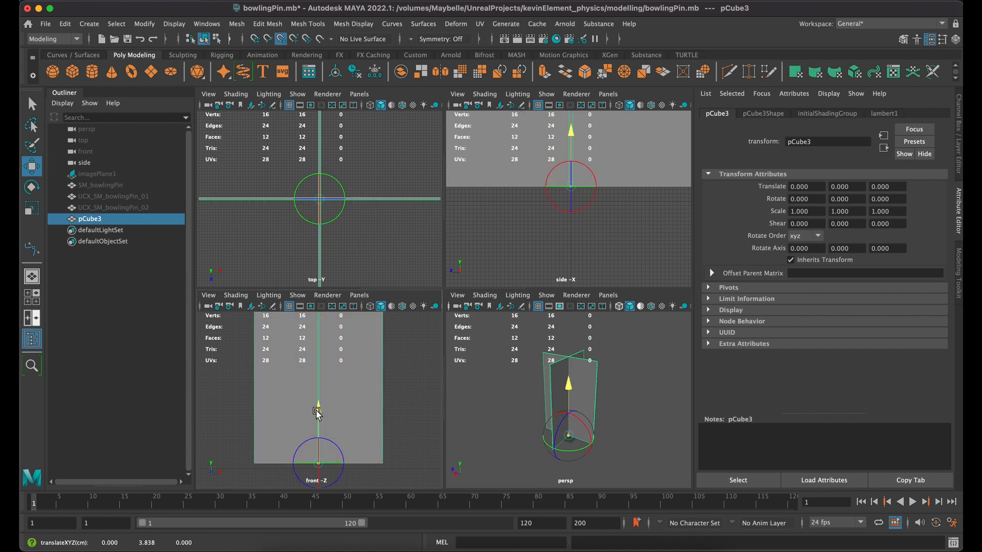
click(396, 419)
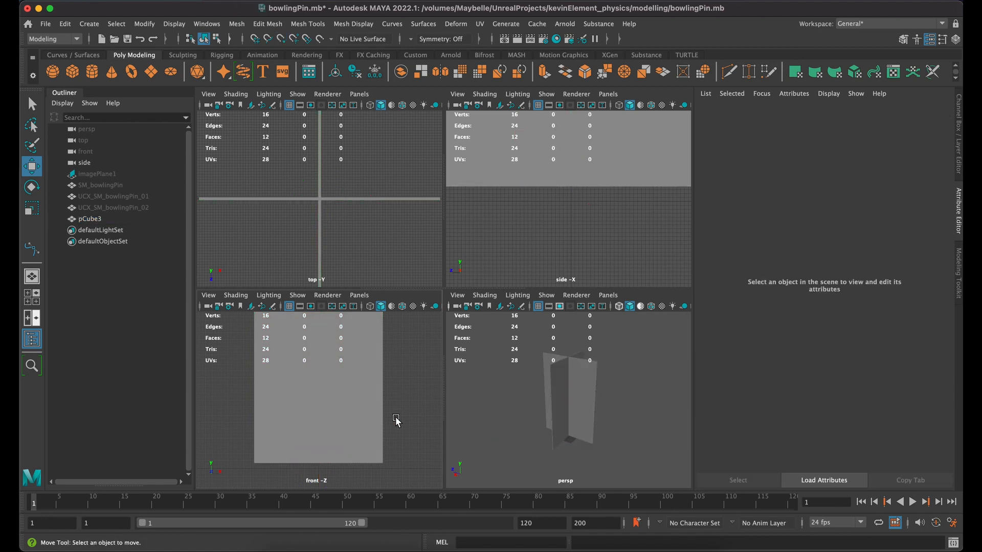
Step: Maximise the perspective view and rename the combined door mesh as SM_revolvingDoor
key(space)
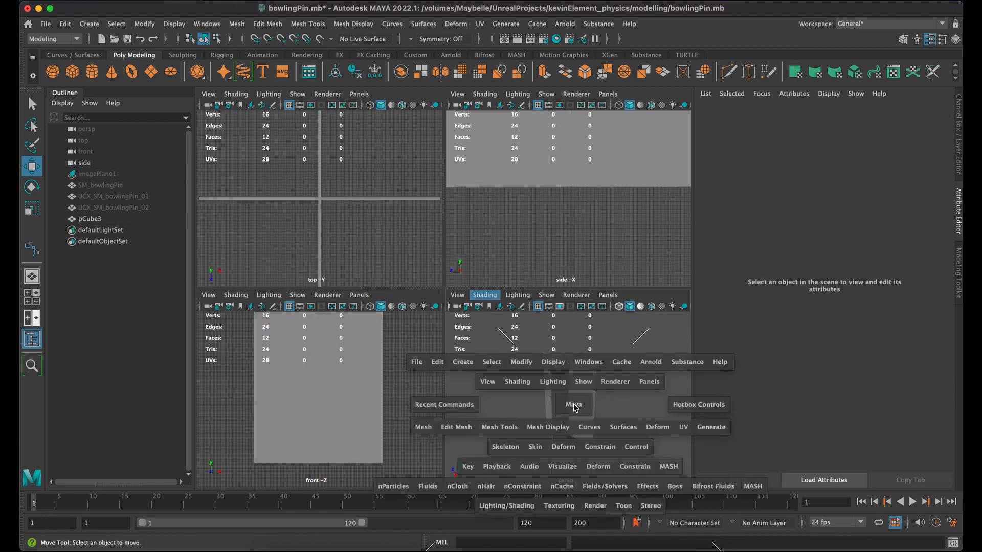
key(space)
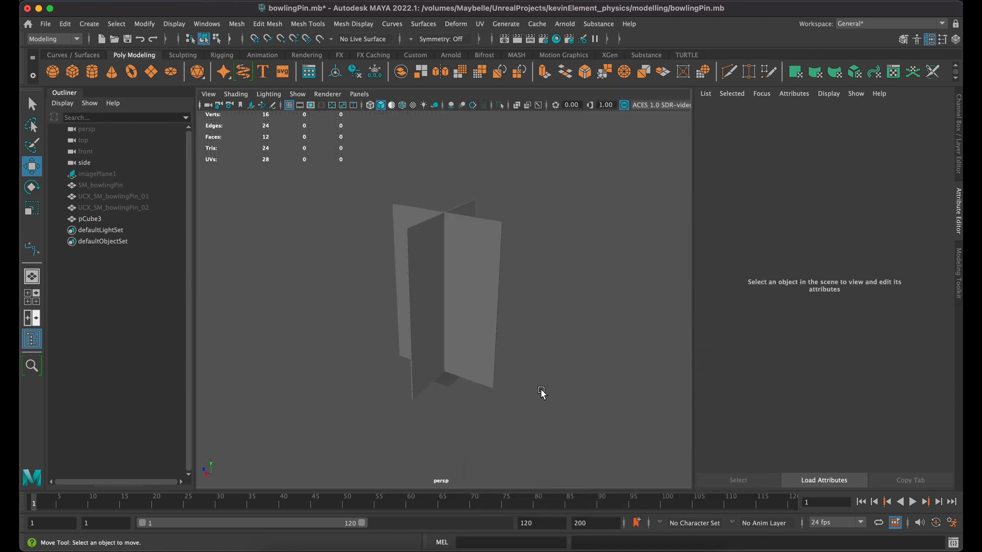
click(452, 291)
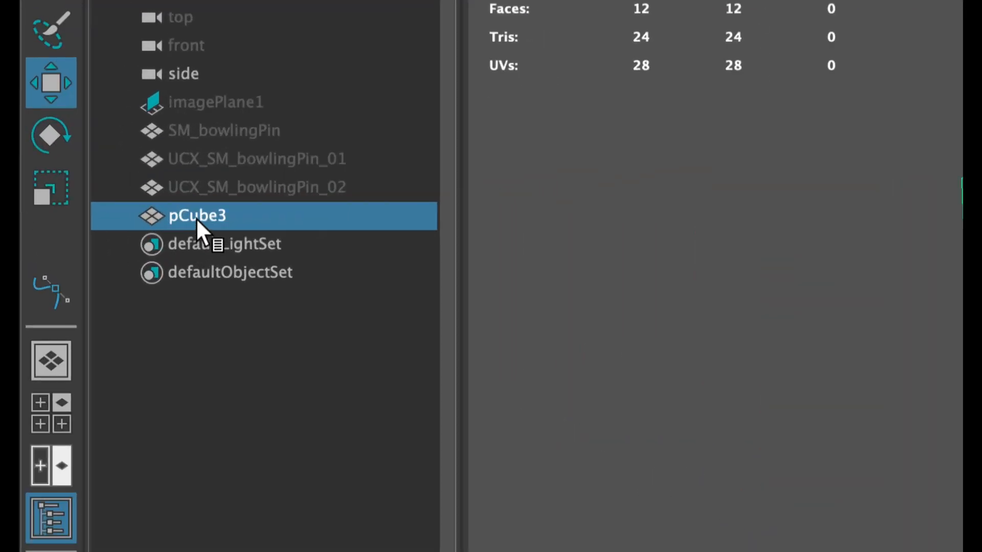
double_click(195, 218)
text(SM_revo)
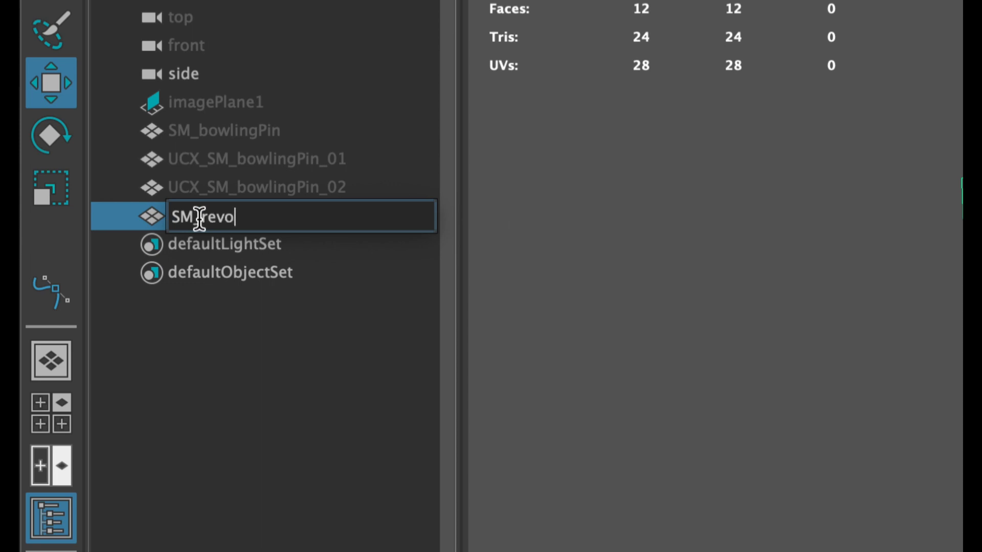
text(lvingD)
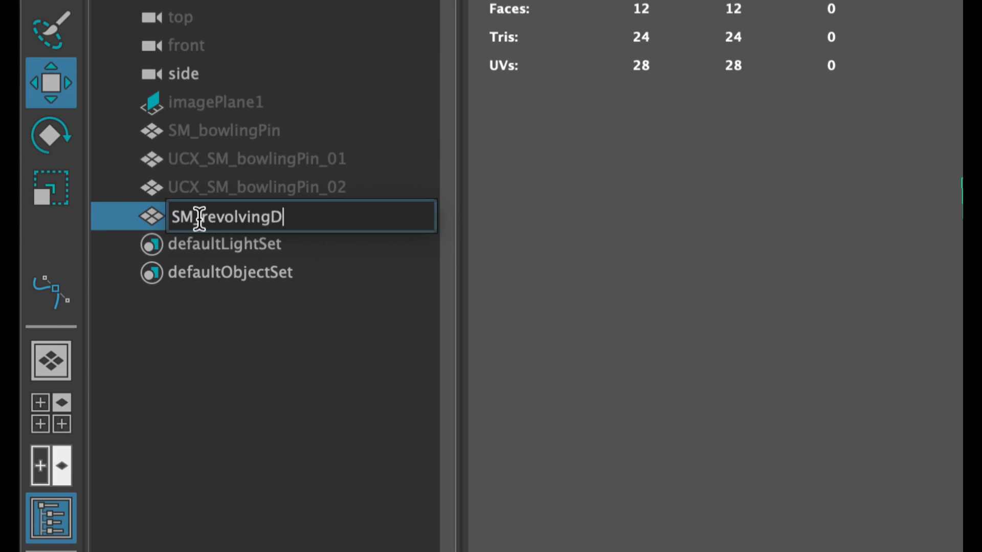
text(oor)
key(Return)
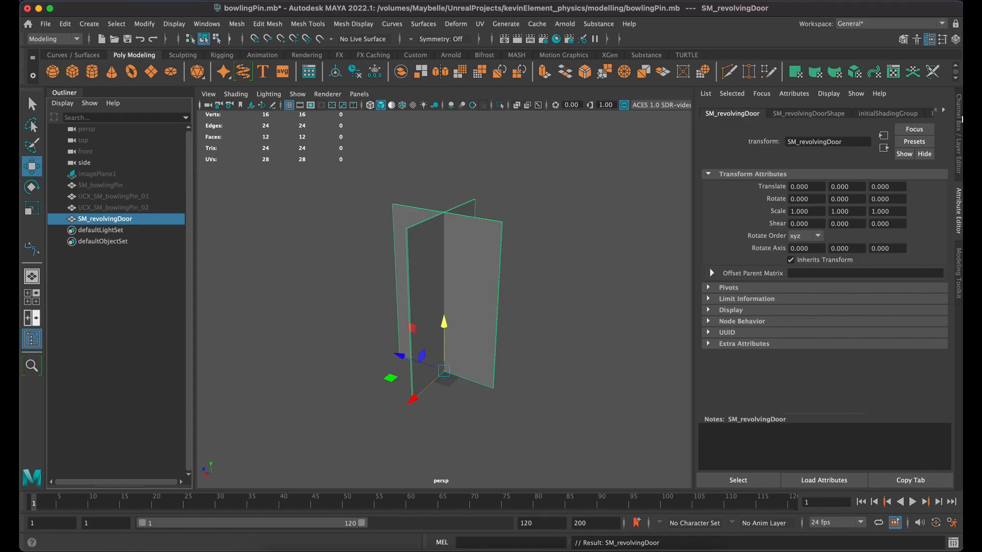
Step: Assign a new Lambert material to the revolving door and set its colour to dark red
right_drag(448, 227, 531, 470)
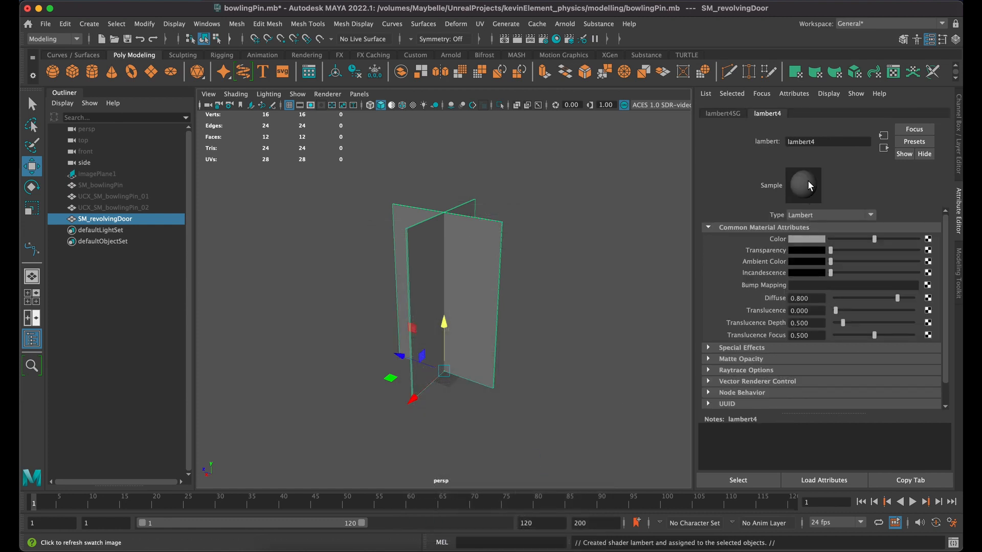
click(813, 238)
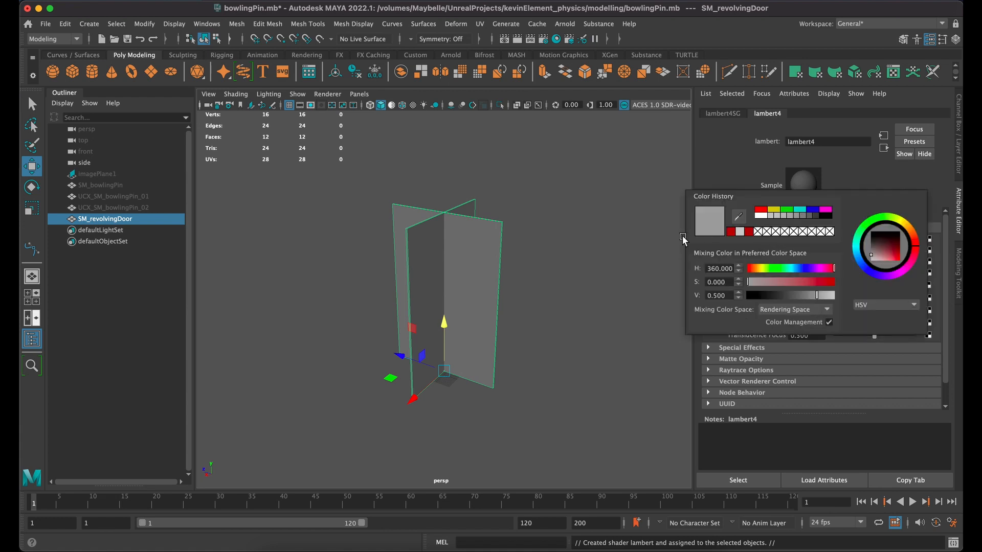
click(814, 240)
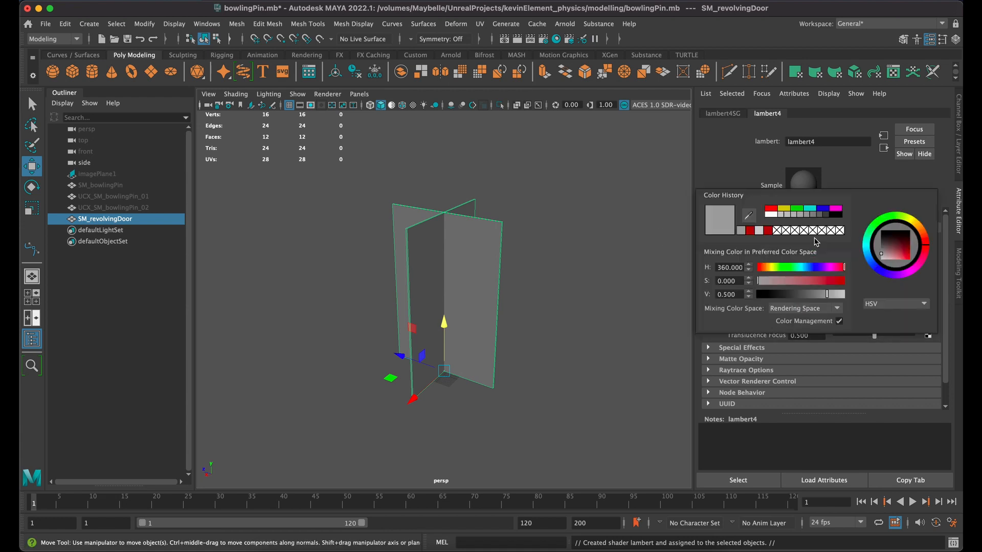
click(911, 250)
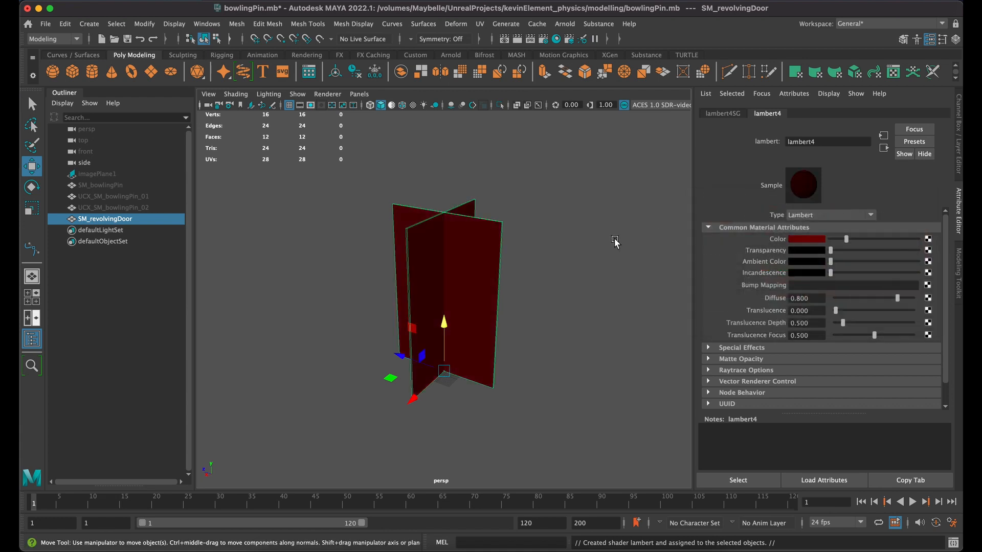
Step: Rename the revolving door's Lambert material as M_revolvingDoor
click(467, 248)
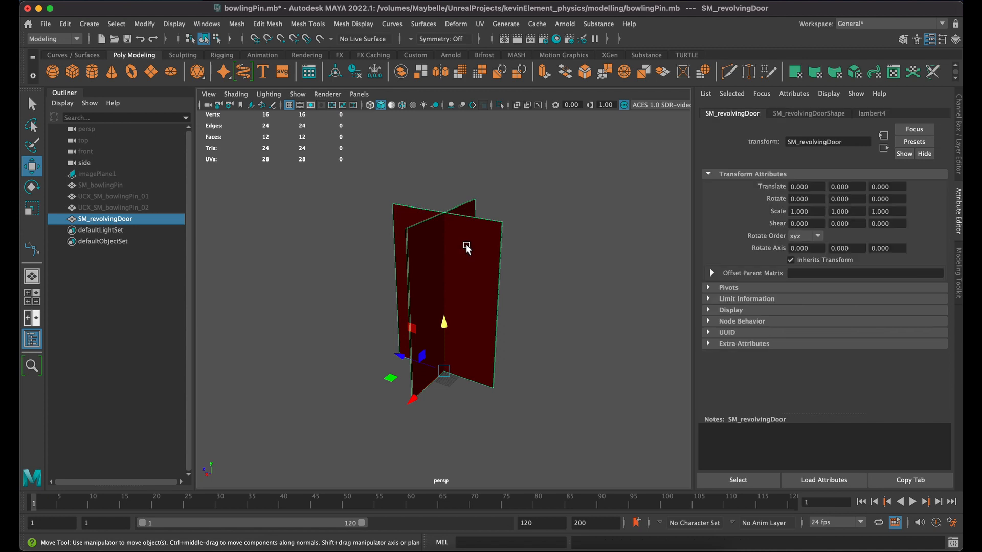
click(869, 114)
double_click(841, 139)
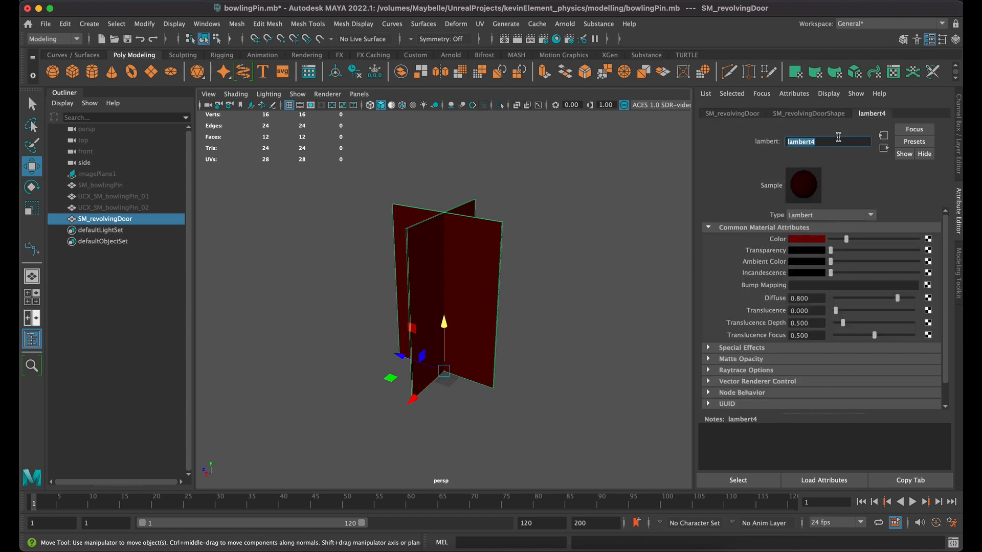
text(M_revolvingDoor)
key(Return)
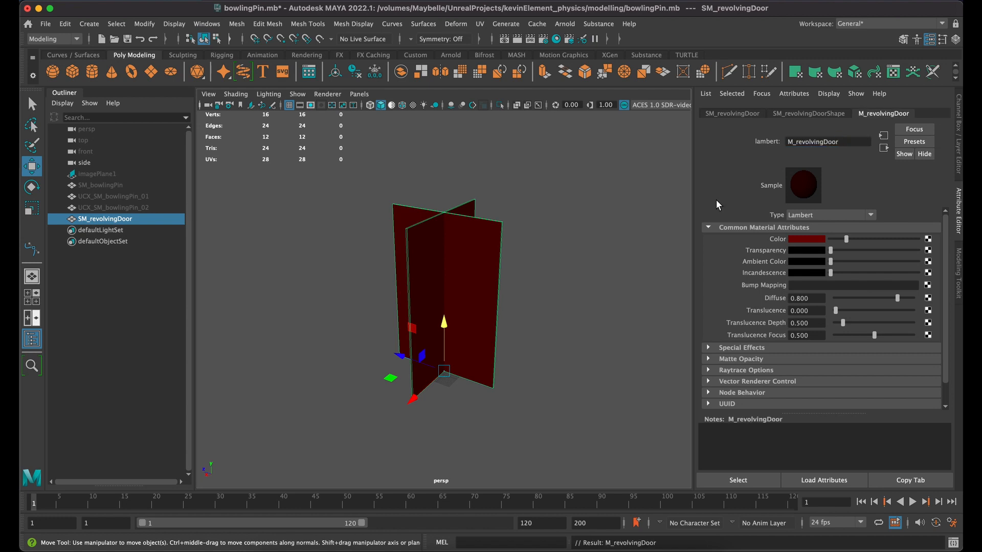
Step: Send only the selected revolving door to Unreal, exporting it as the FBX file SM_revolvingDoor in the project's Import folder
click(554, 266)
click(448, 281)
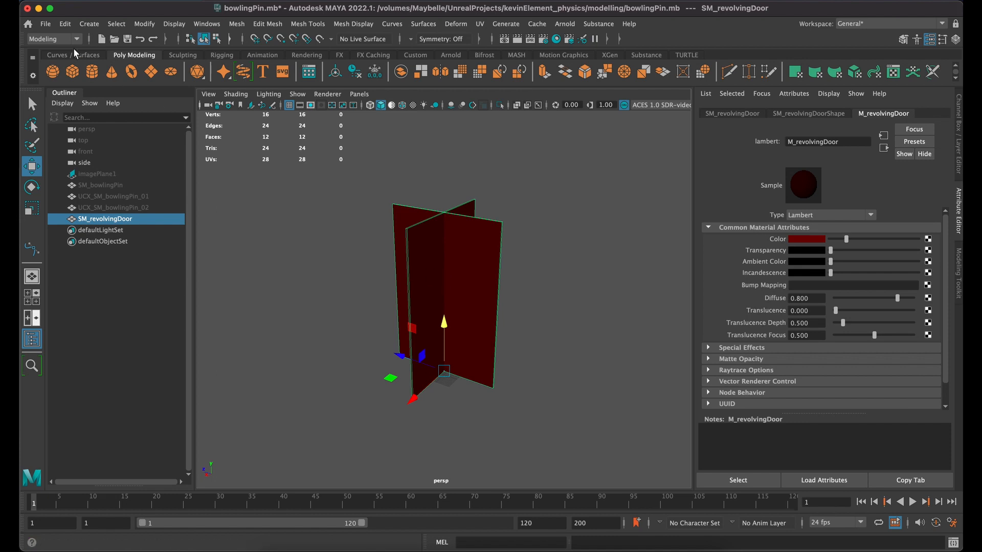
click(45, 23)
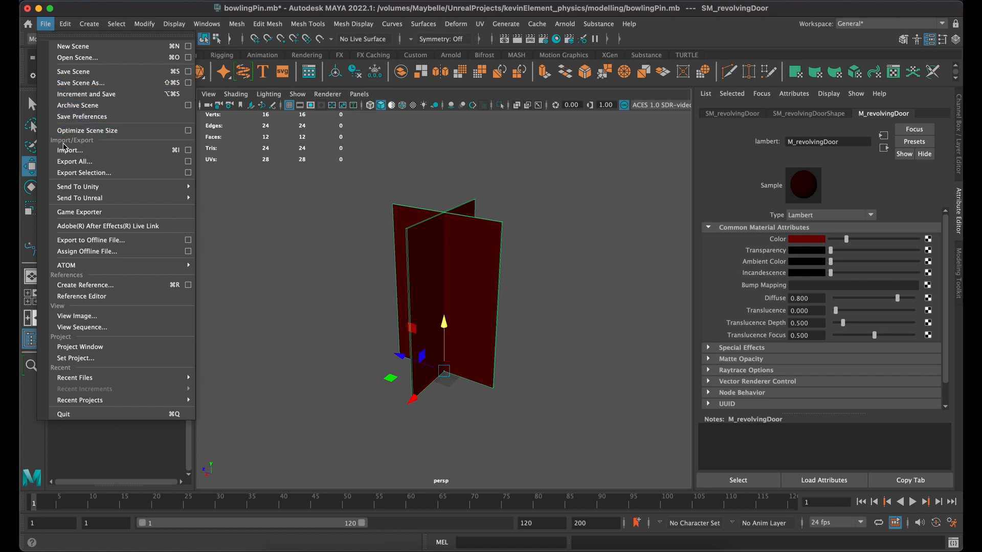
mouse_move(68, 203)
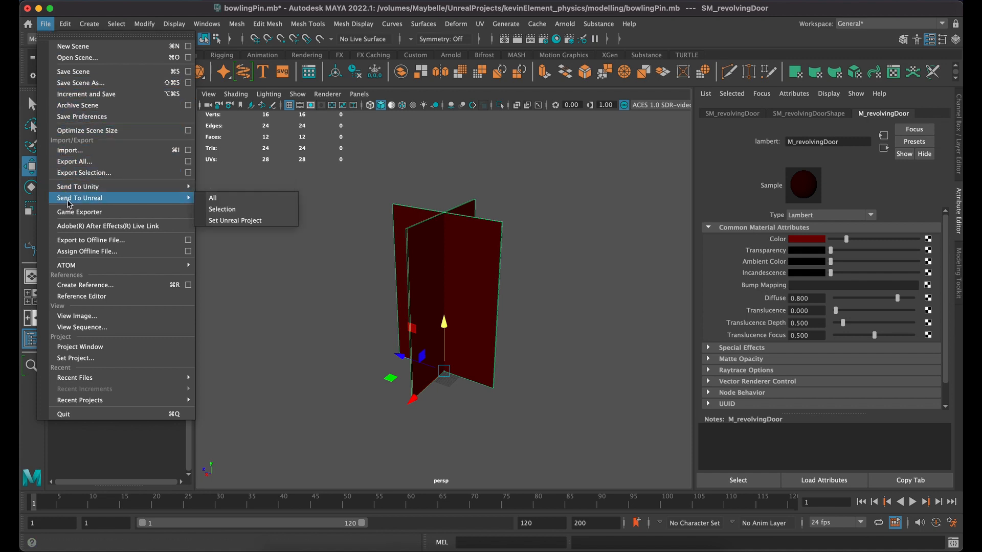
click(238, 211)
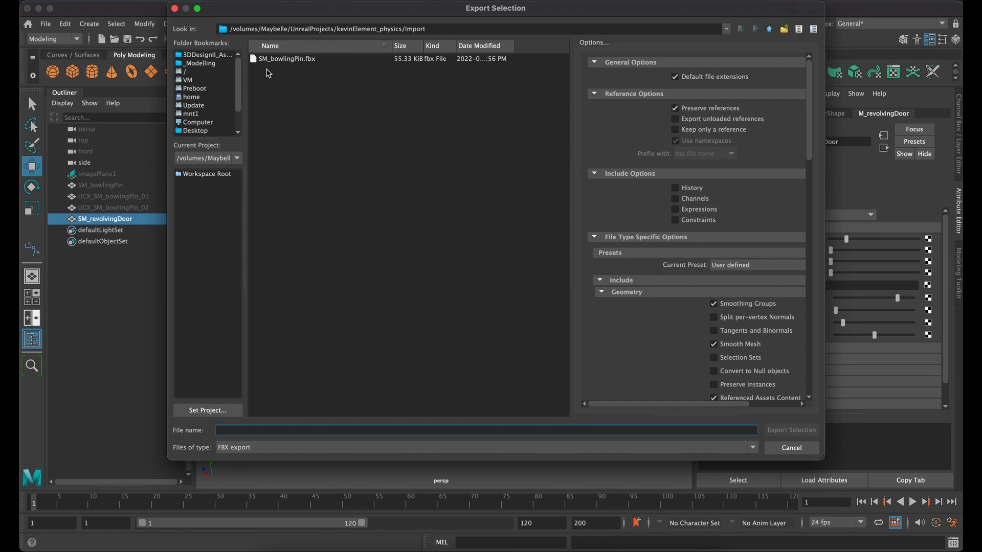
click(269, 59)
click(243, 430)
drag(232, 429, 338, 435)
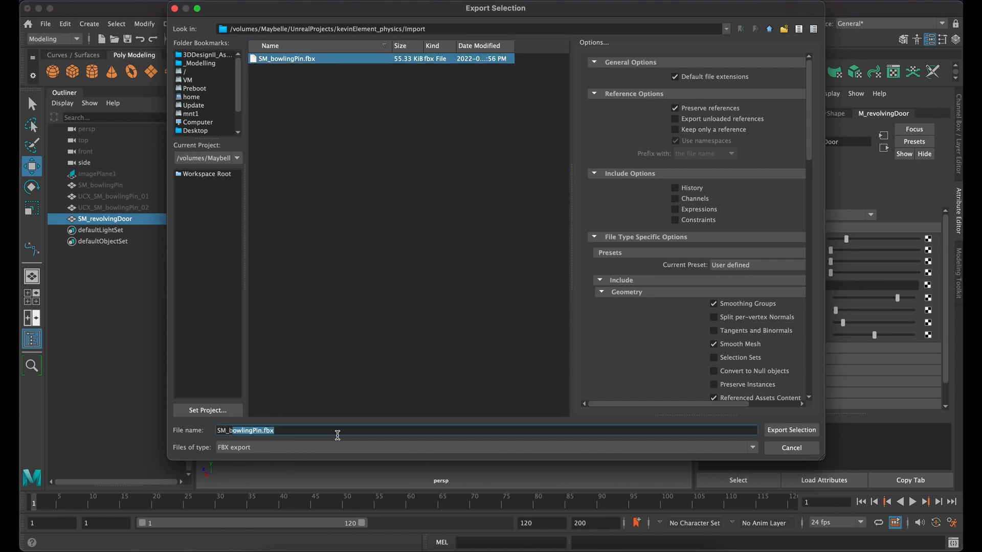
key(BackSpace)
key(BackSpace)
text(revolving)
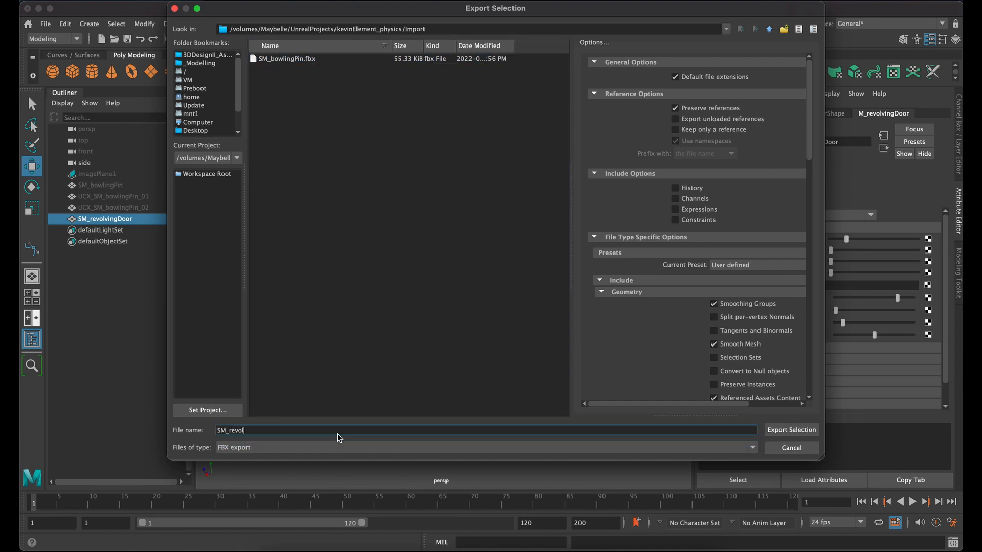
text(Door)
click(787, 428)
Step: Switch to the Unreal Editor, ending the running game preview and closing the BP_hingedDoor Blueprint window
key(super+Tab)
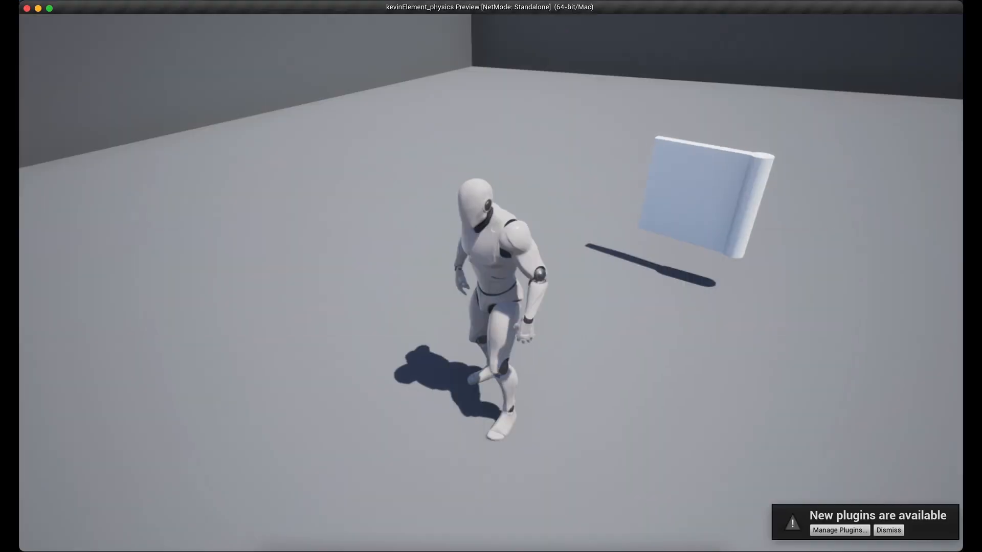
key(Escape)
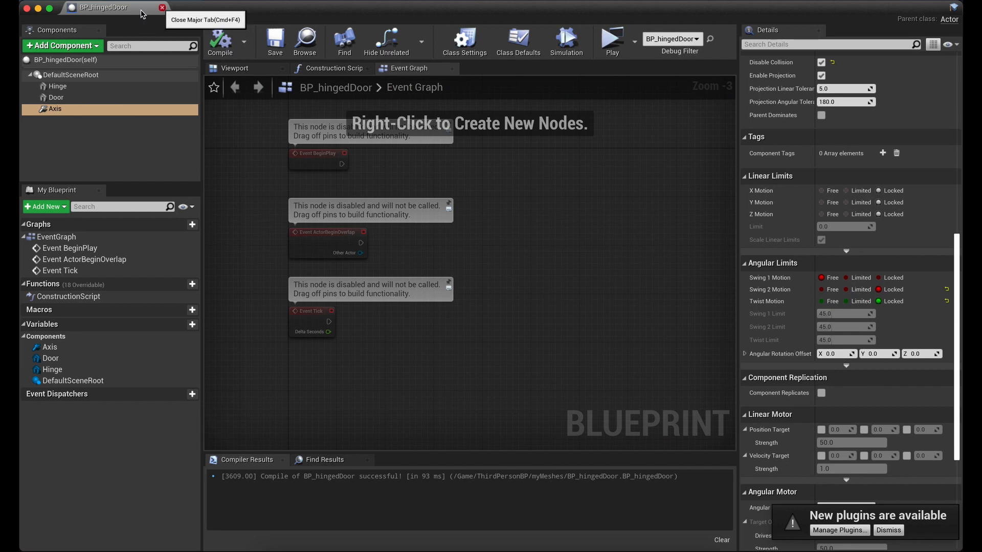
click(27, 8)
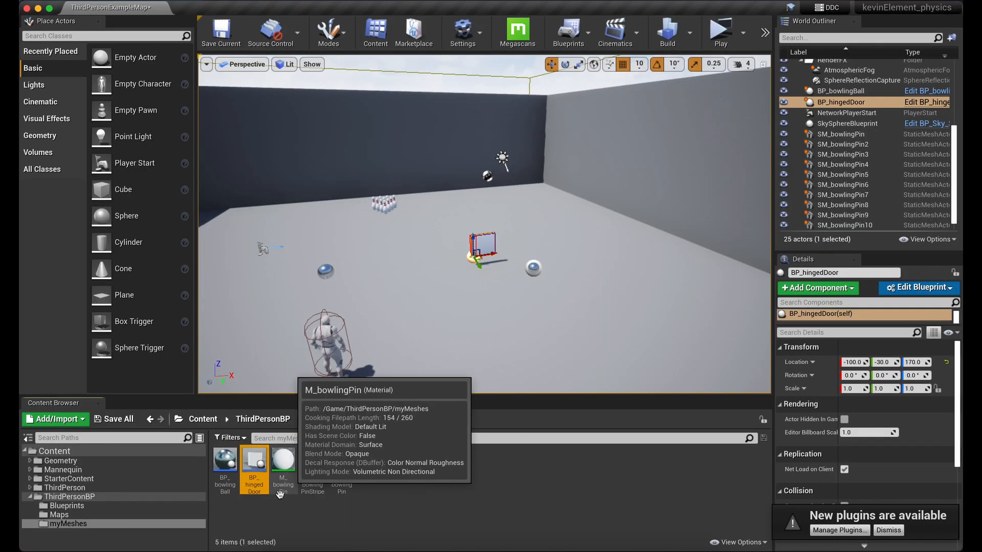
Step: Import SM_revolvingDoor.fbx into the myMeshes folder with the default FBX options and place the mesh in the level near the hinged door
click(417, 472)
right_click(417, 473)
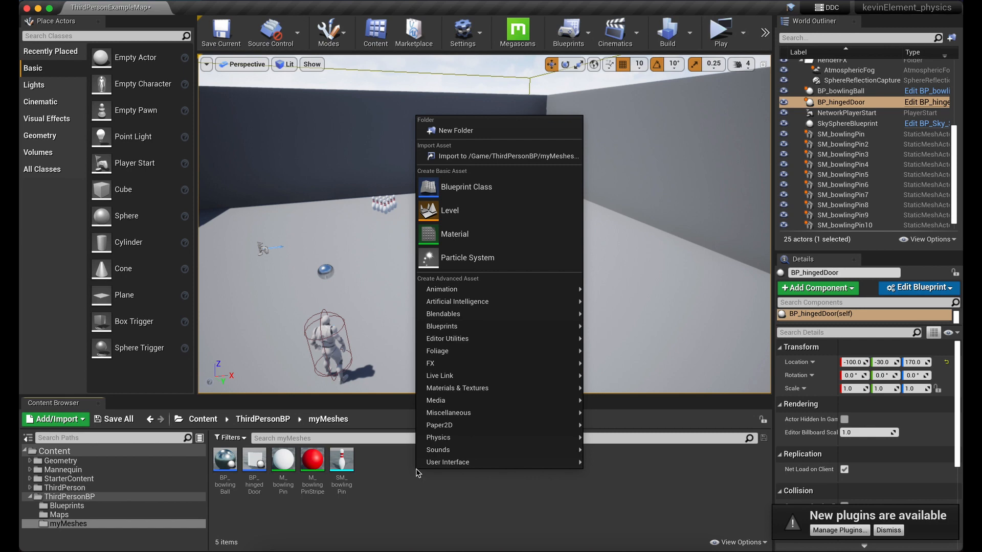
click(336, 520)
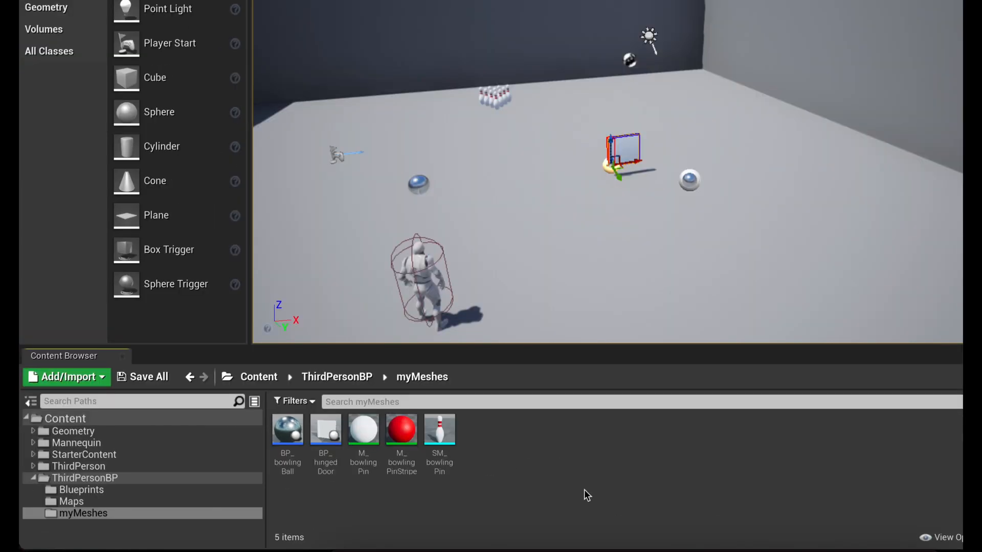
right_click(584, 489)
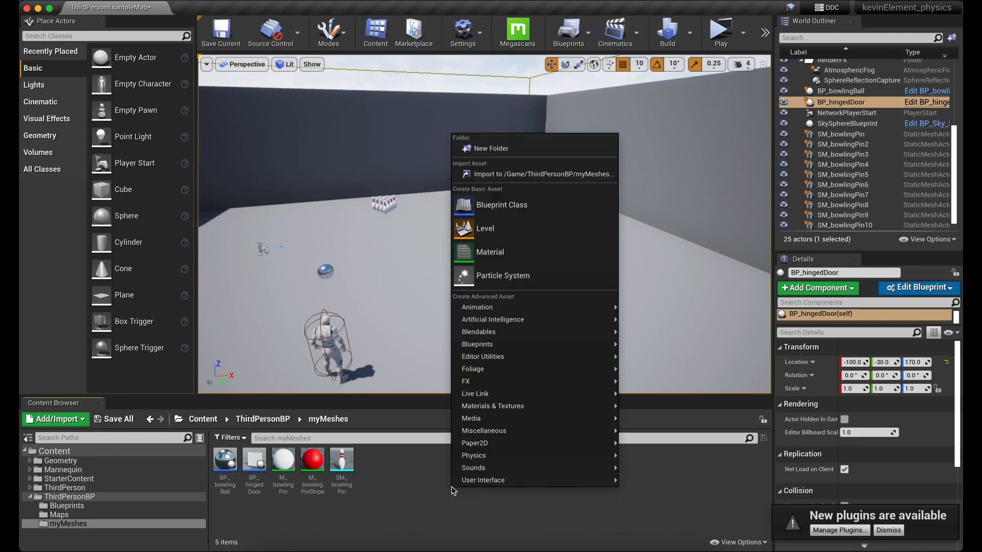
click(489, 174)
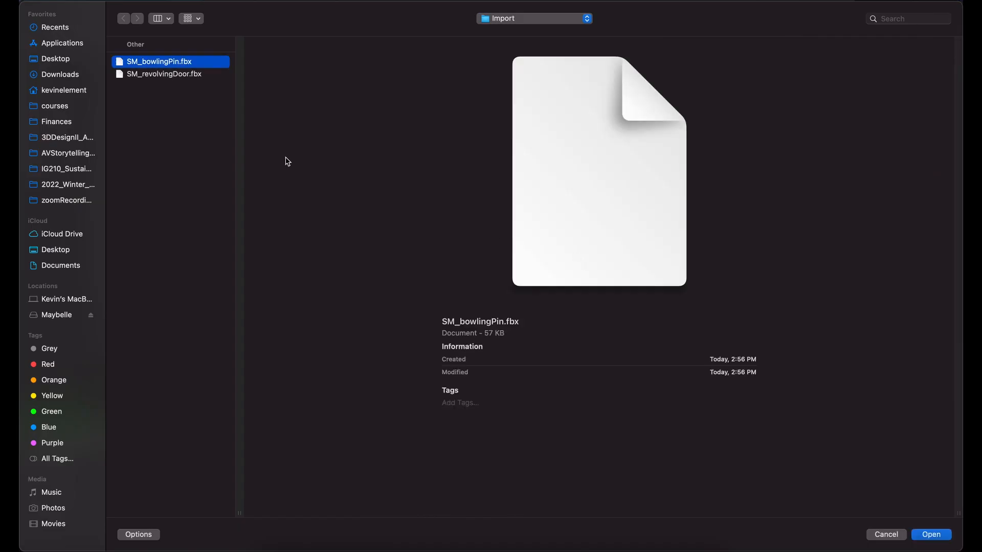
double_click(161, 74)
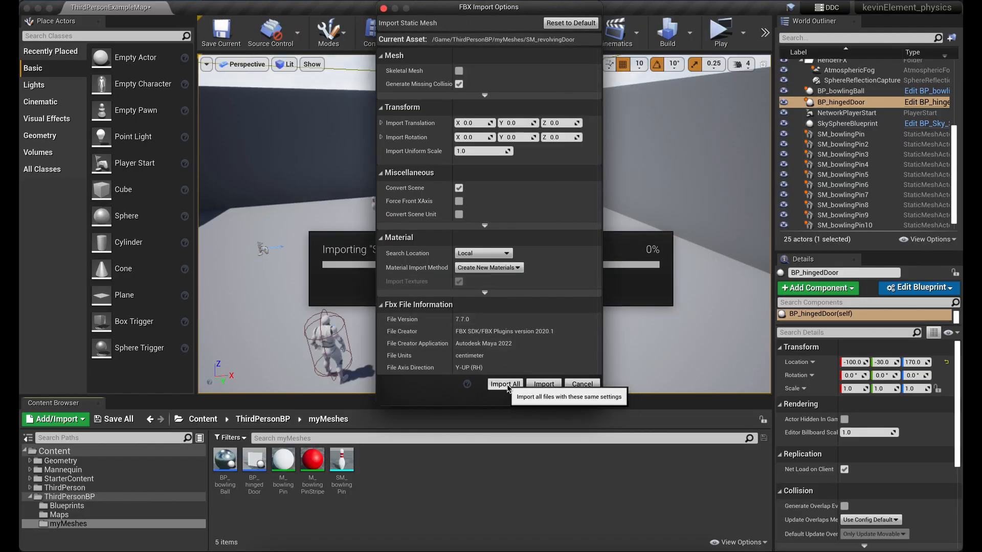
click(498, 384)
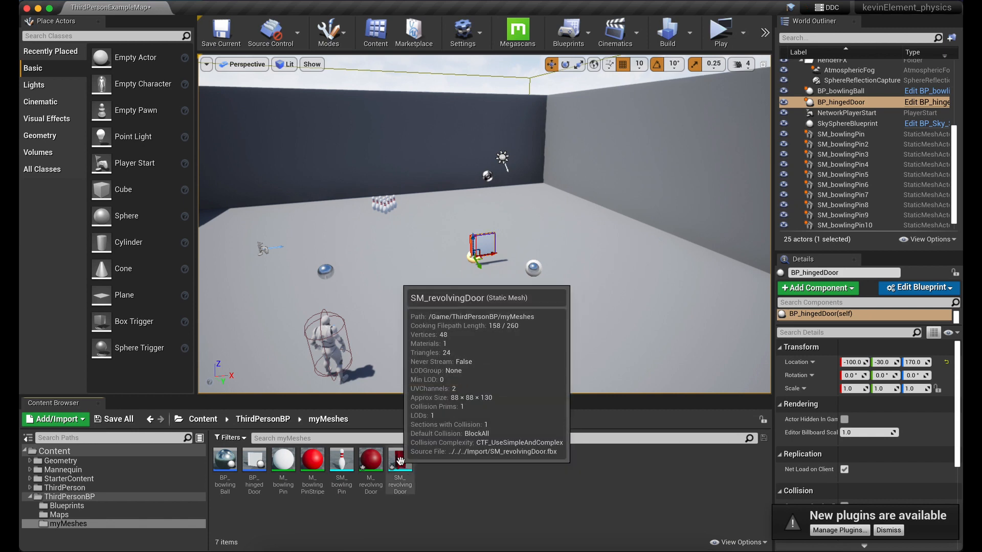
drag(410, 469, 483, 313)
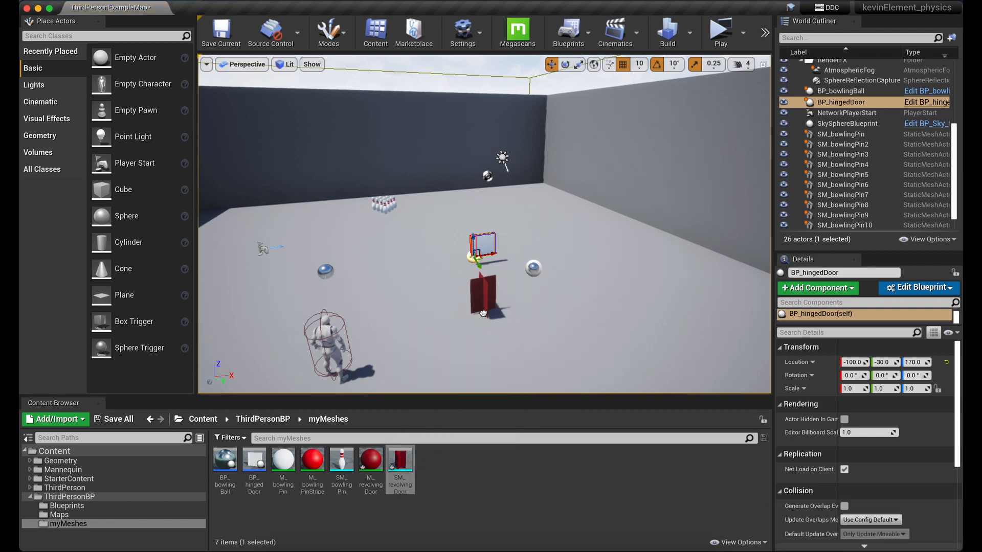
Step: Preview the level and walk the character up to the revolving door to compare their sizes
click(720, 31)
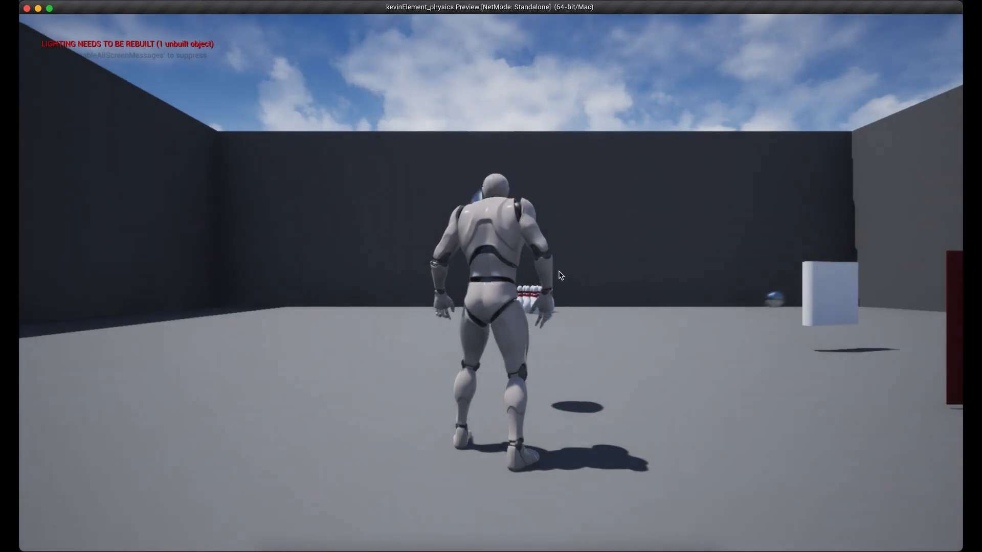
click(559, 275)
key(w)
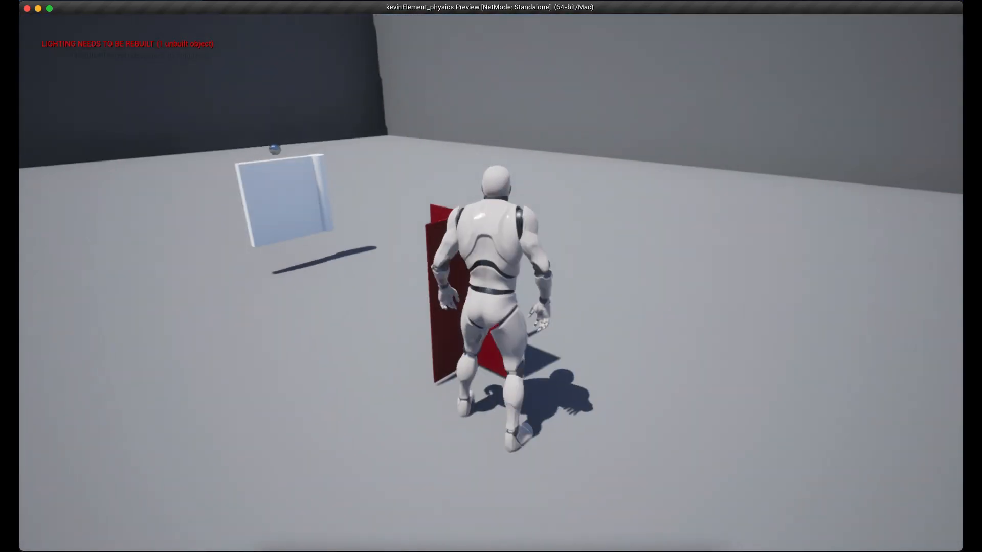
key(s)
Step: Switch to Maya and scale the revolving door up uniformly to several times its size
key(super+Tab)
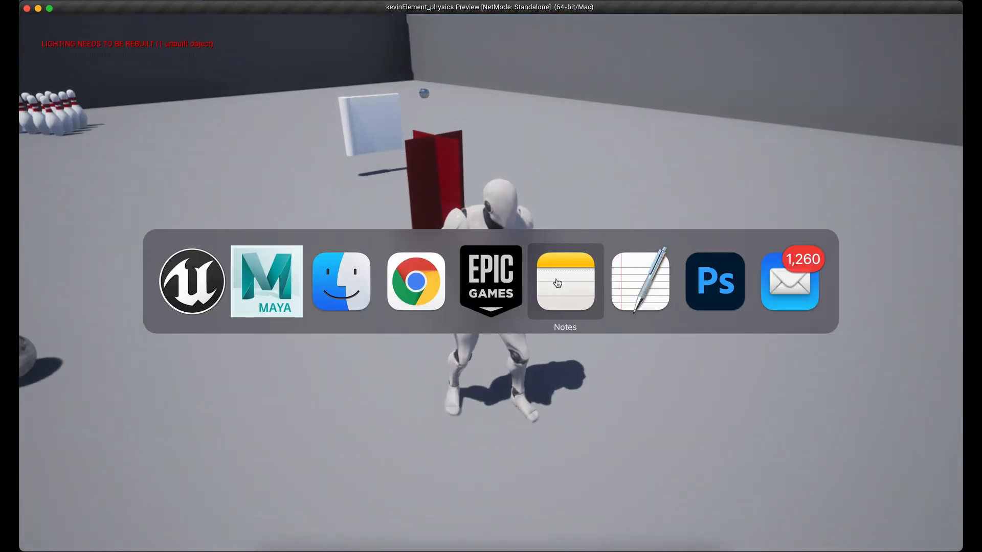
click(557, 283)
key(super+Tab)
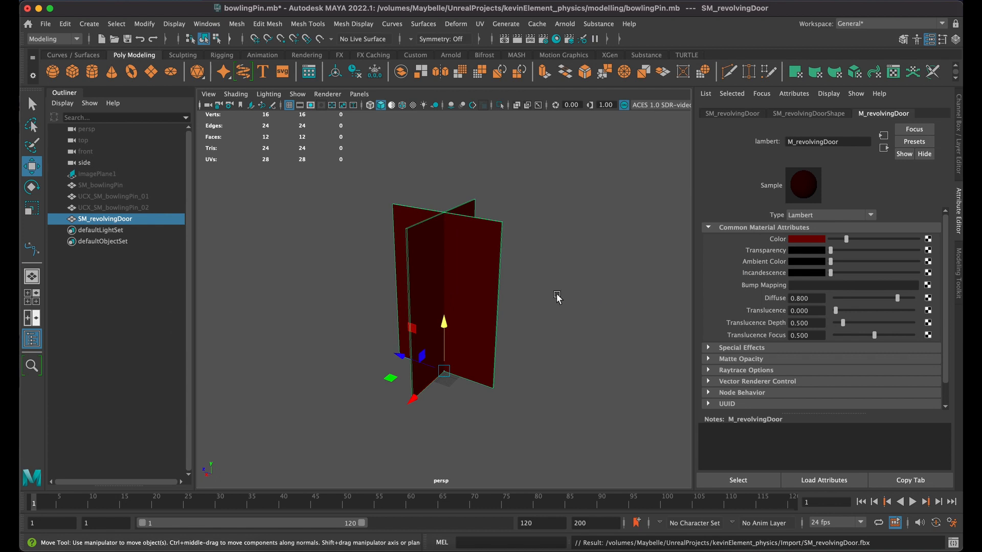
click(471, 299)
key(e)
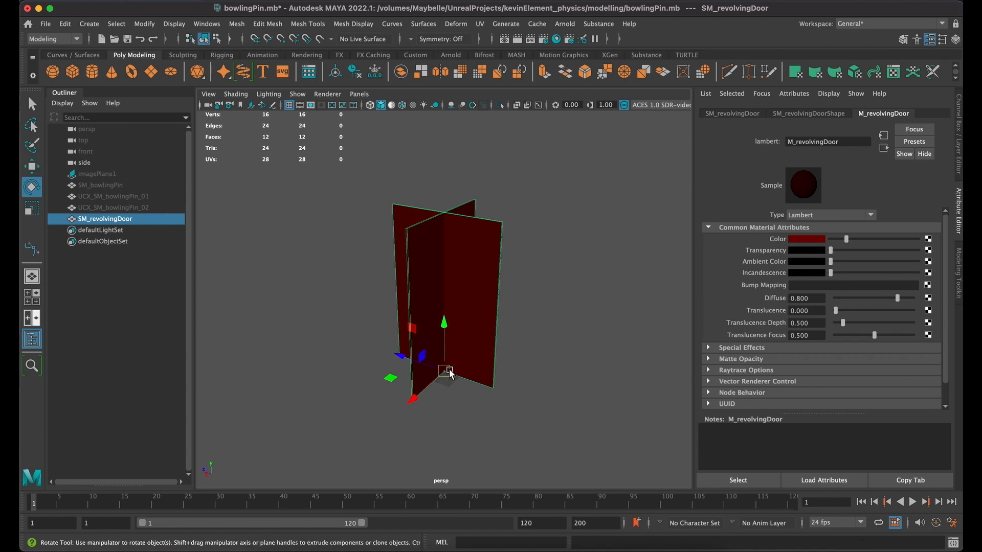
key(w)
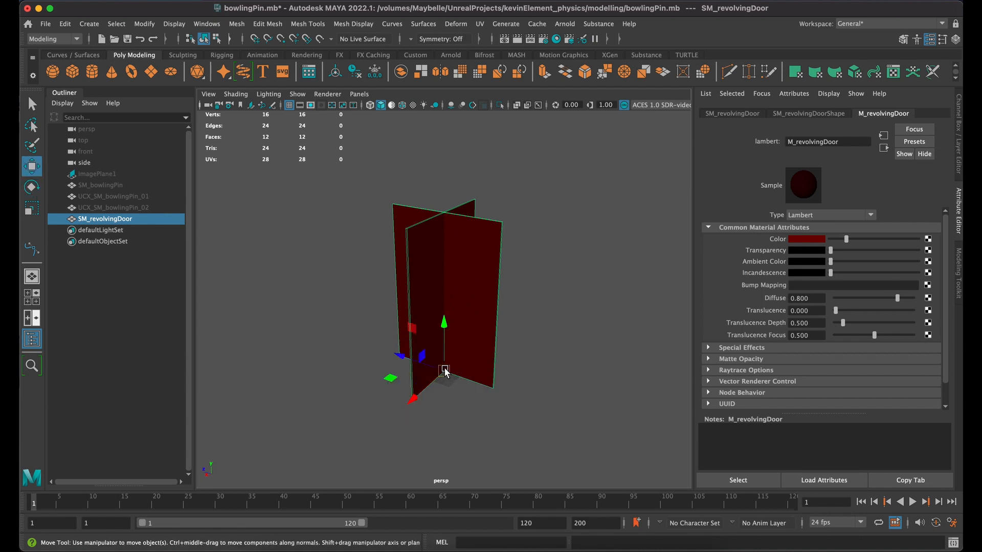
key(r)
drag(444, 370, 900, 205)
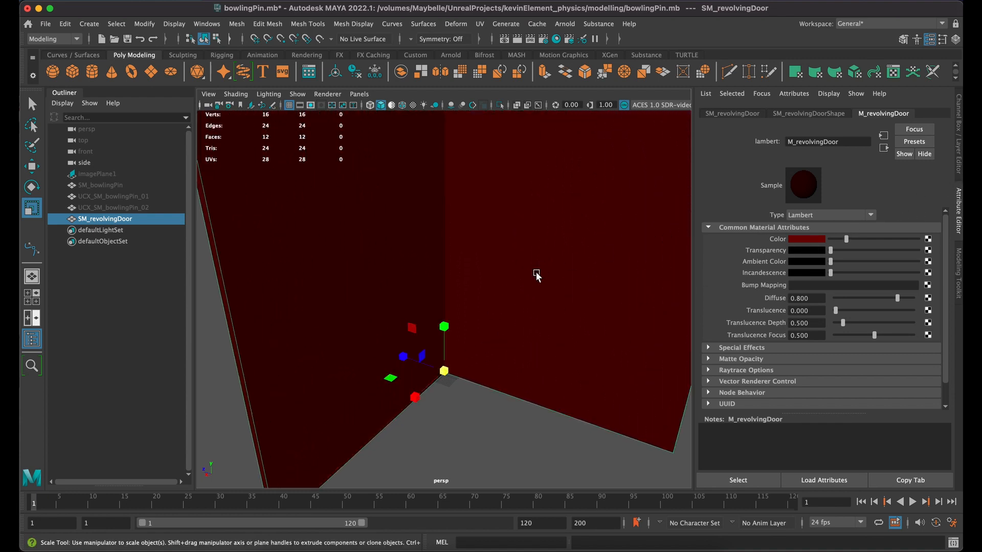
Step: Send the selected, enlarged door to Unreal again, overwriting SM_revolvingDoor.fbx in the project's Import folder
click(45, 24)
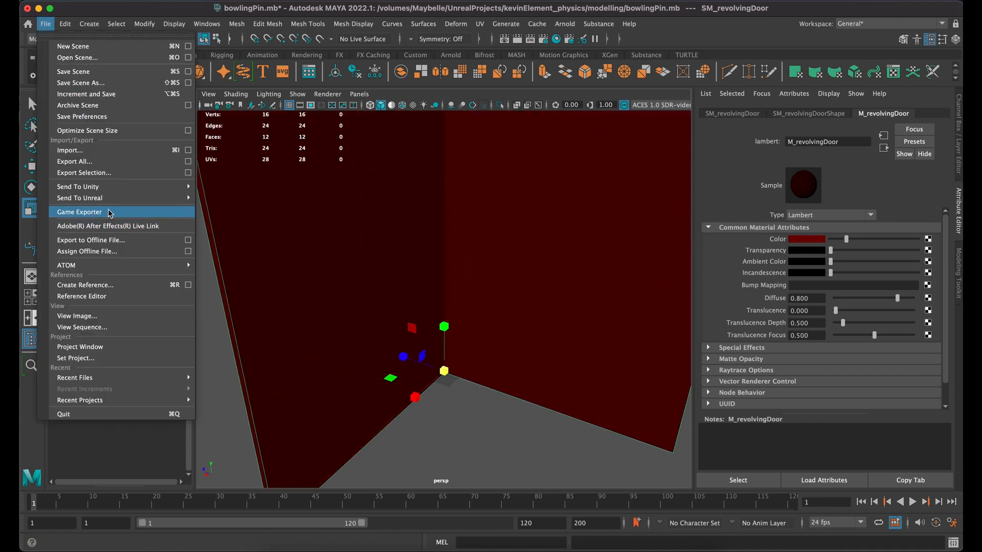
mouse_move(110, 202)
click(243, 210)
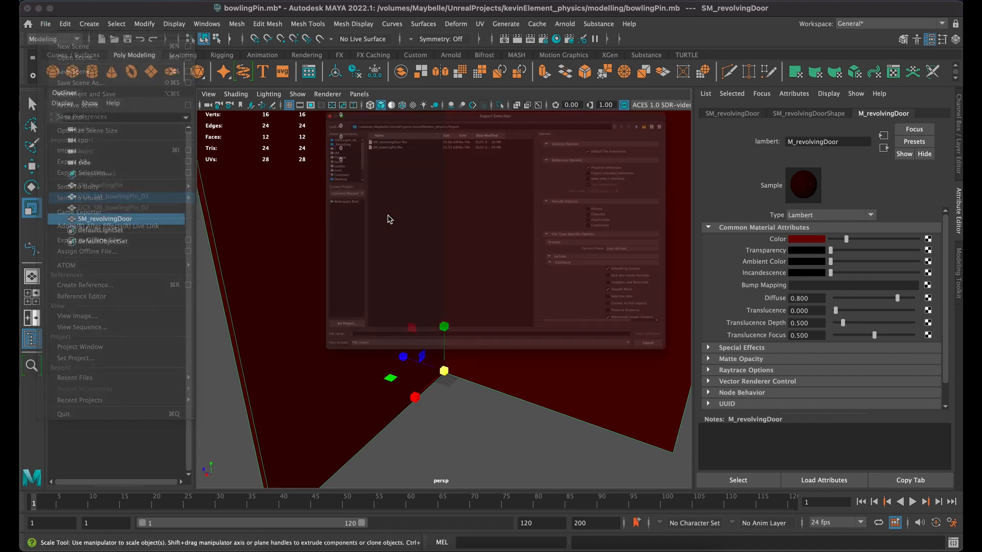
click(290, 59)
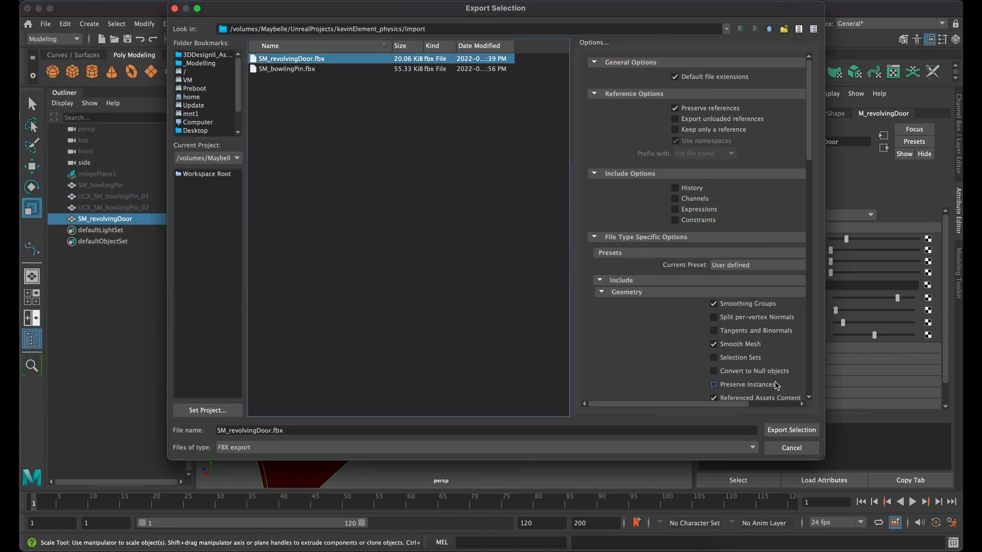
click(791, 429)
click(481, 240)
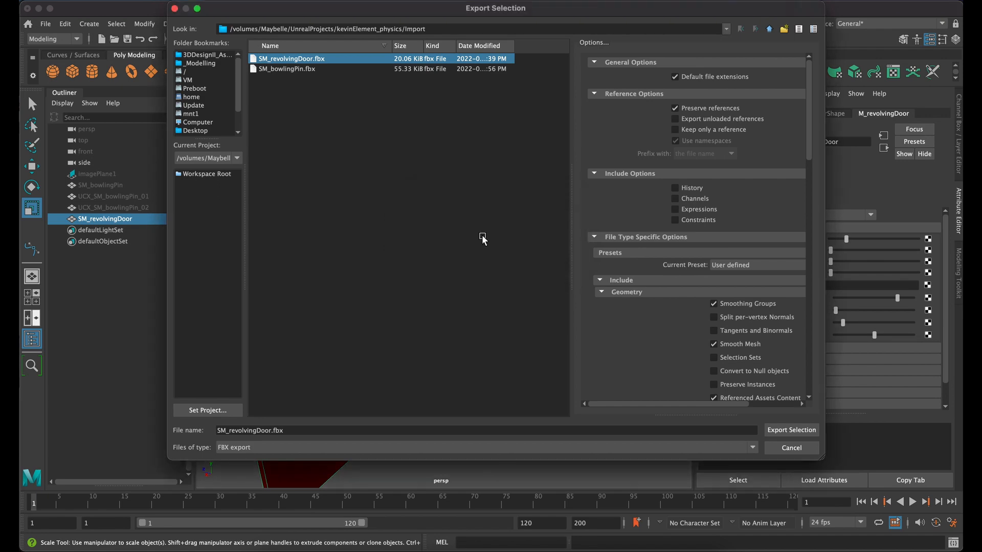
Step: Return to the Unreal Editor, end the running preview and reimport the SM_revolvingDoor static mesh
key(super+Tab)
key(super+Tab)
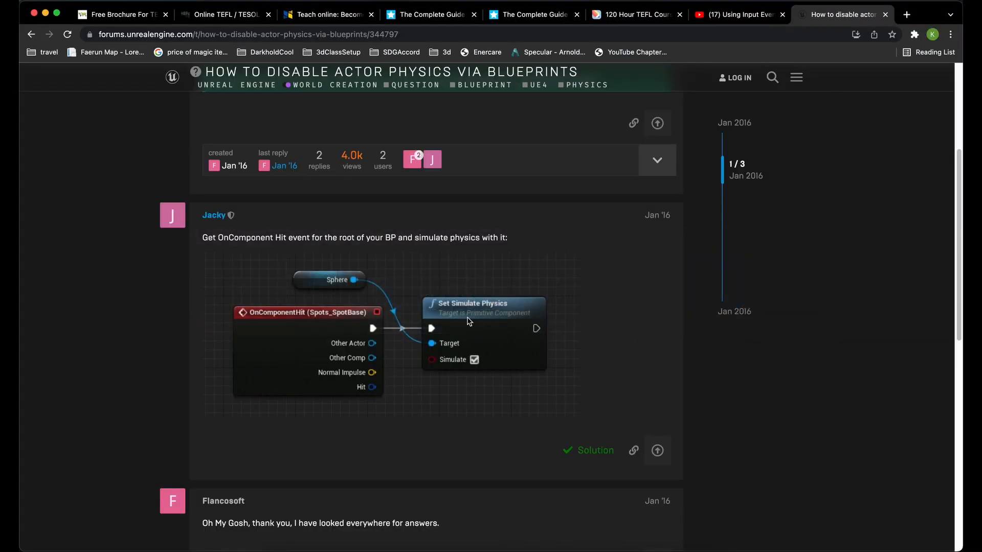
key(super+Tab)
key(super+Tab)
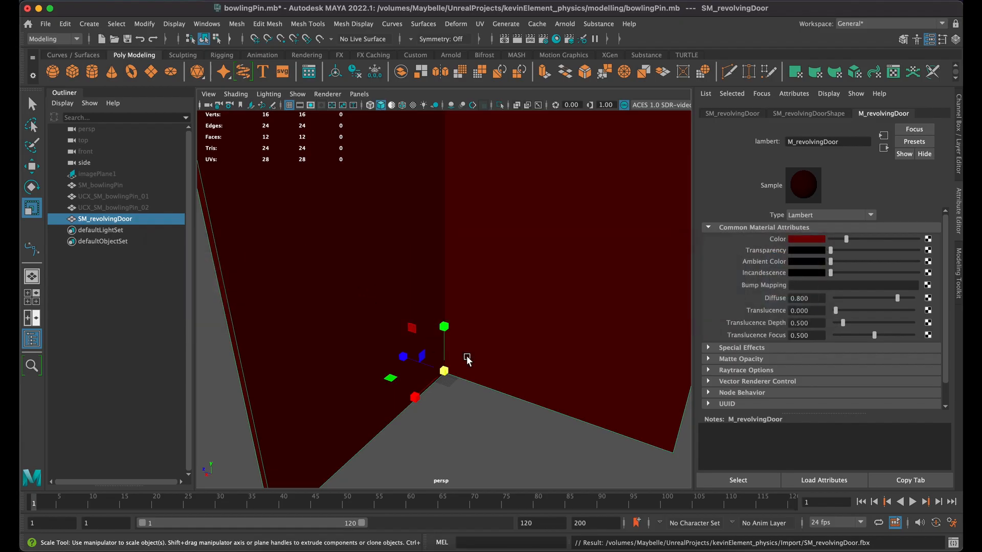
key(super+Tab)
key(super+Tab)
key(super+Tab)
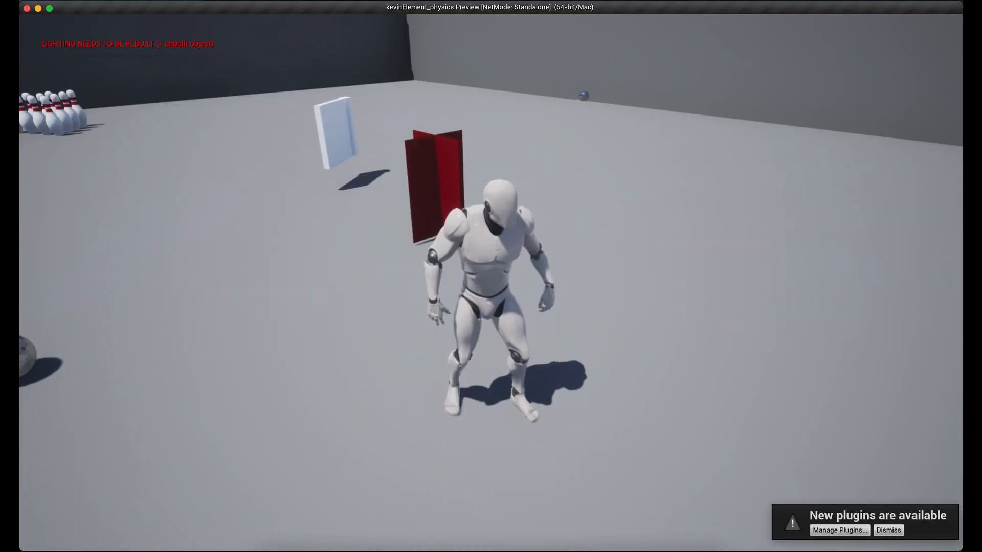
key(Escape)
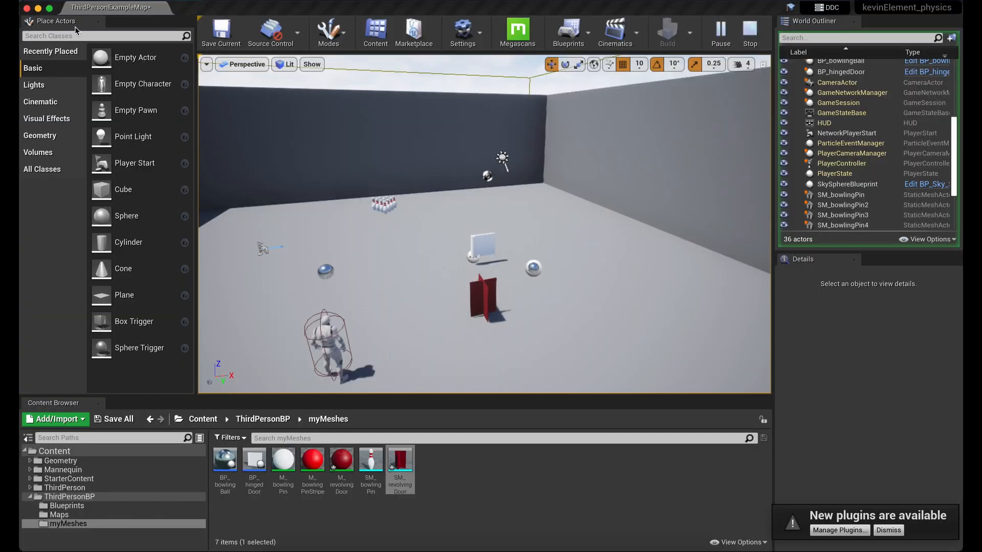
right_click(400, 465)
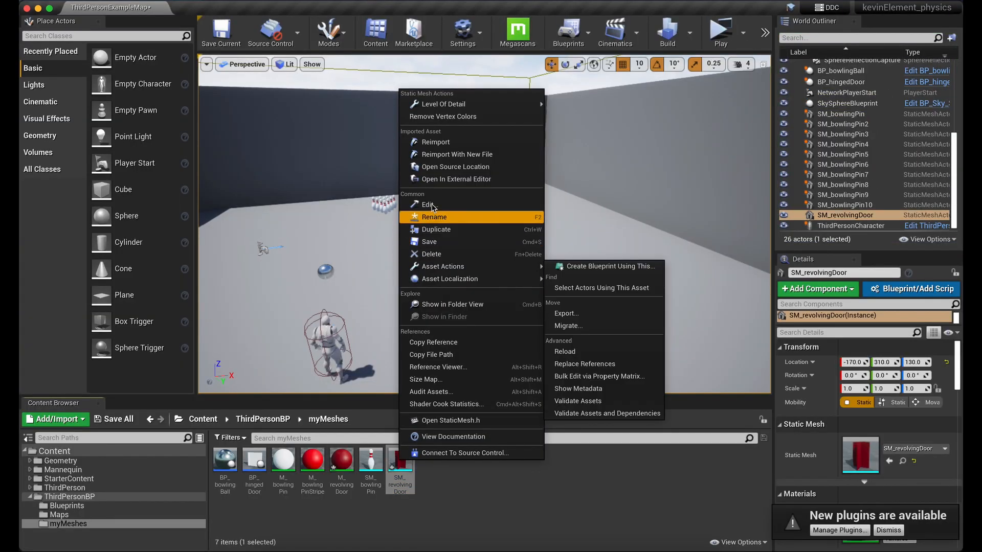
click(484, 142)
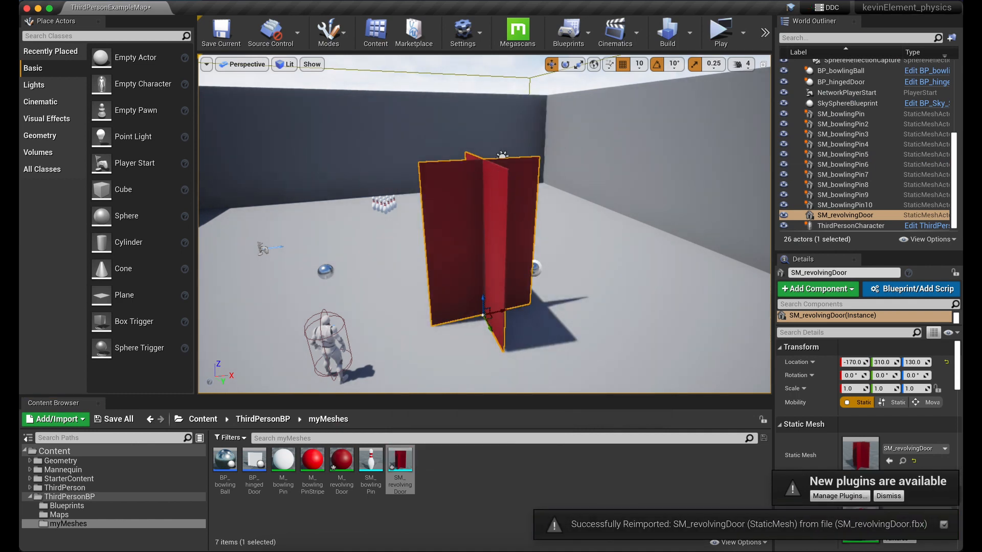
Step: Move the enlarged revolving door along X to 360, clear of the other objects, and shift the bowling ball away from the hinged door
right_drag(484, 224, 547, 235)
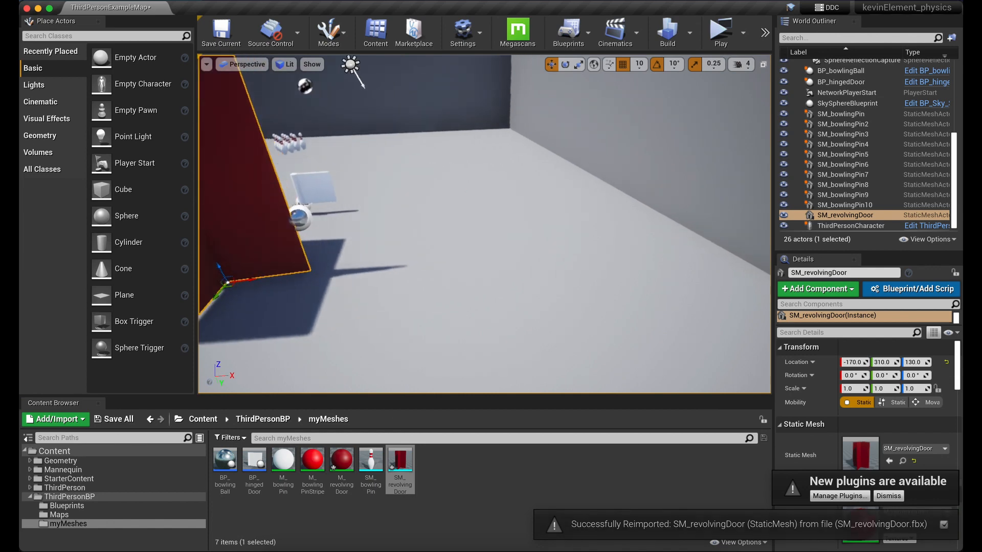
key(f)
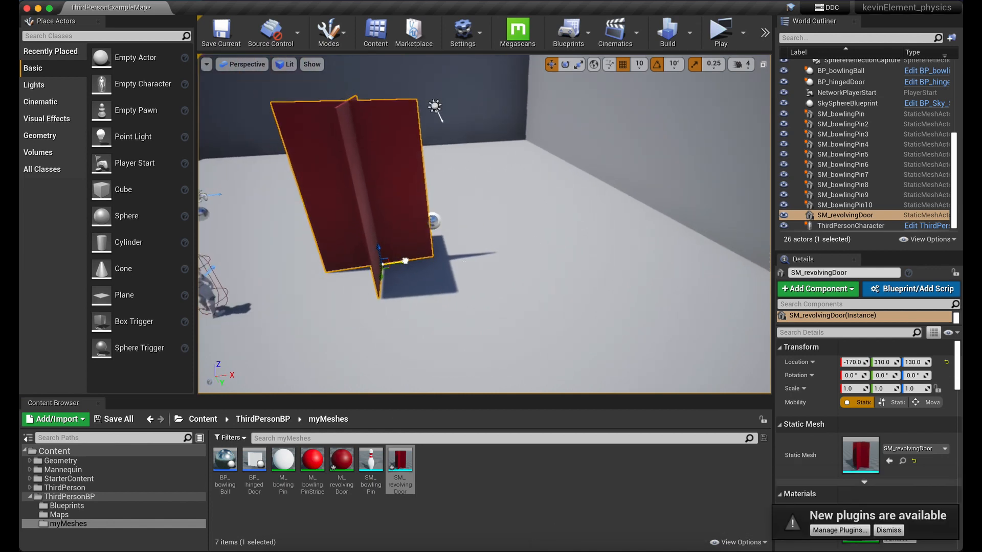
drag(405, 261, 547, 237)
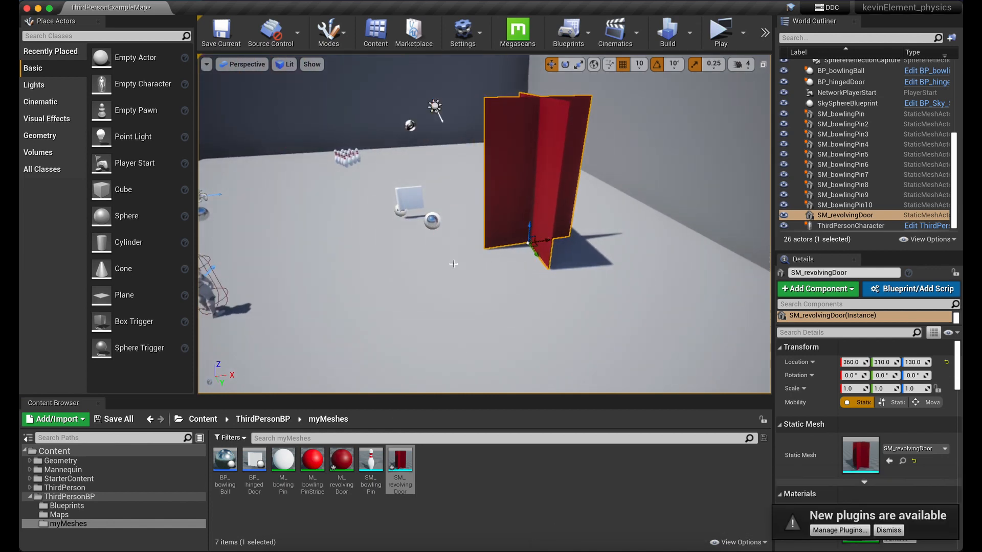
click(432, 220)
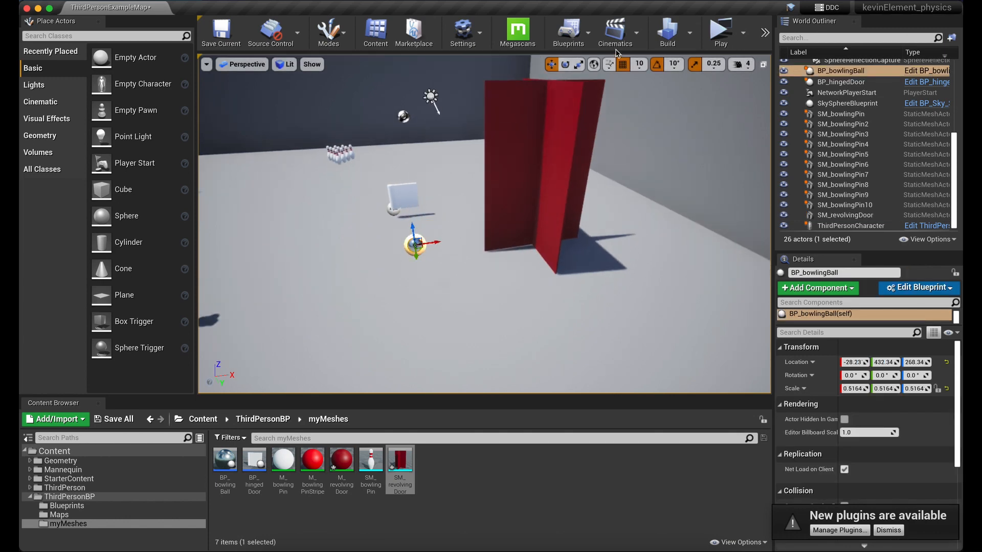
Step: Preview the level and run the character past the hinged door and around the revolving door to check its scale and collision
click(710, 32)
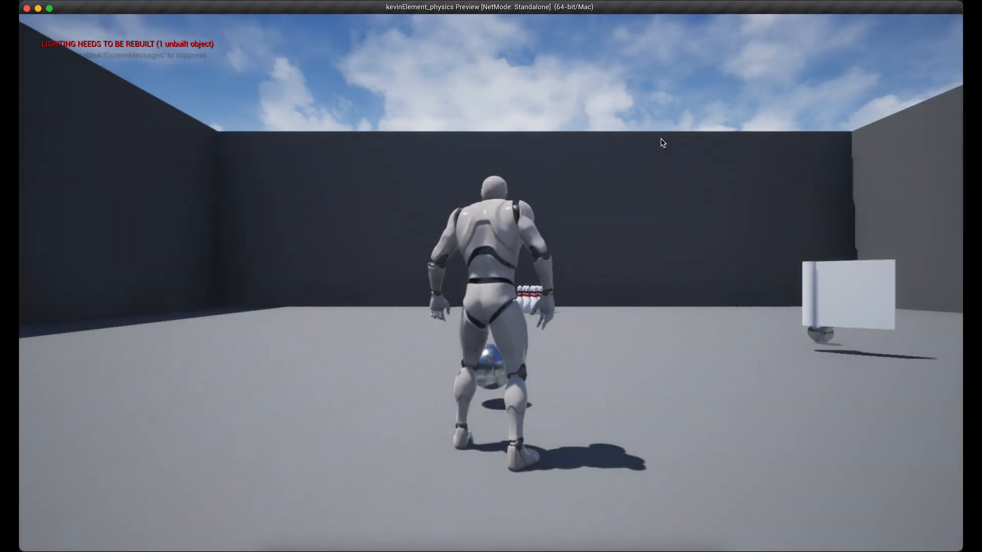
click(661, 143)
key(d)
key(w)
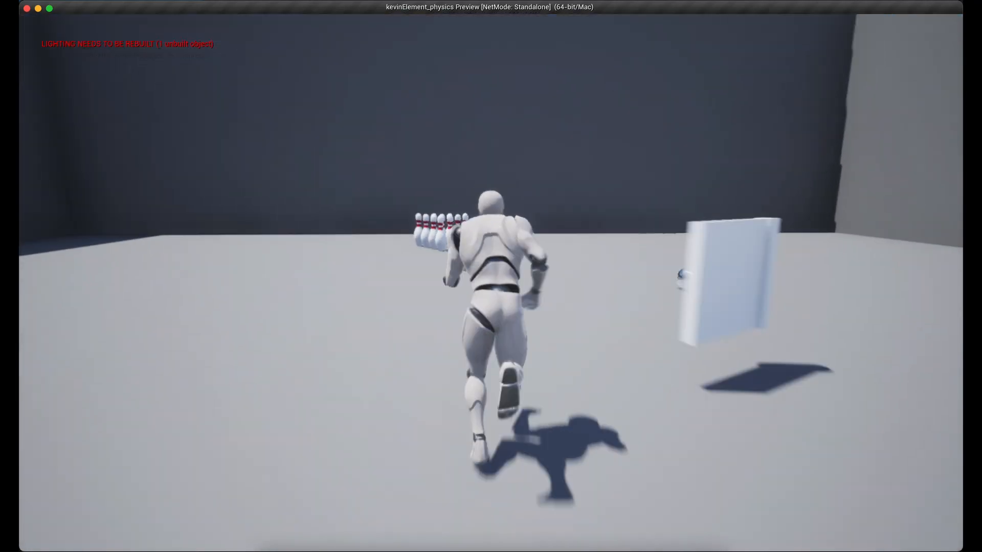
key(w)
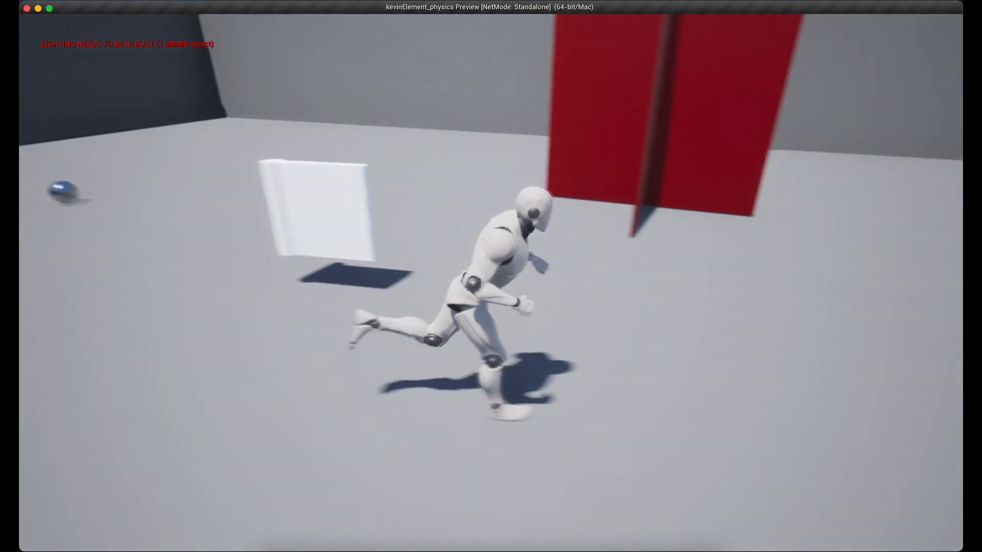
key(d)
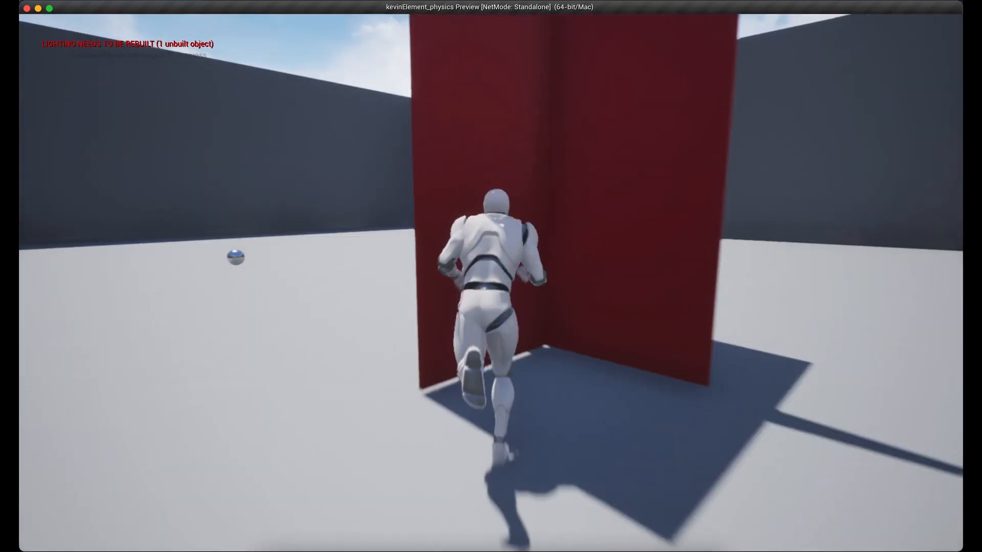
key(s)
key(w)
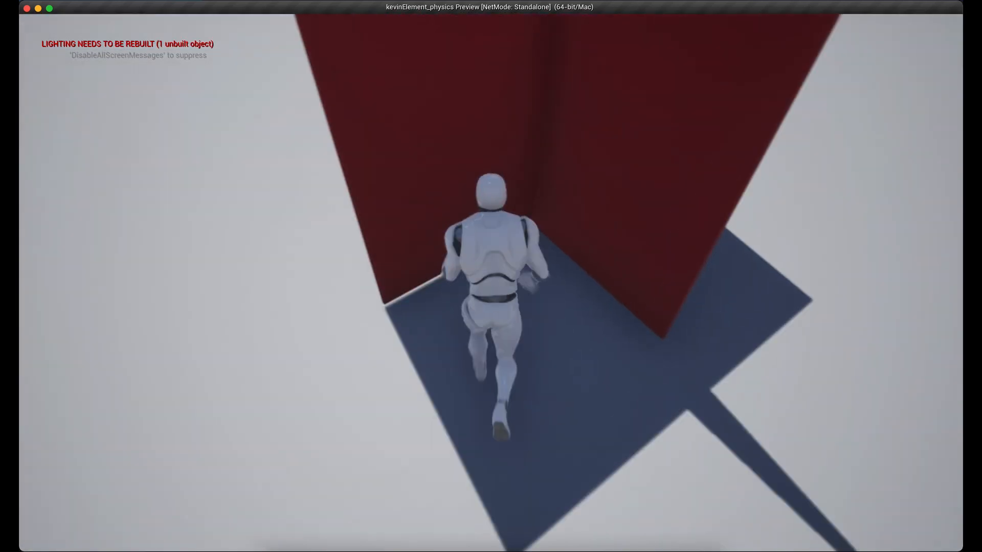
key(a)
key(w)
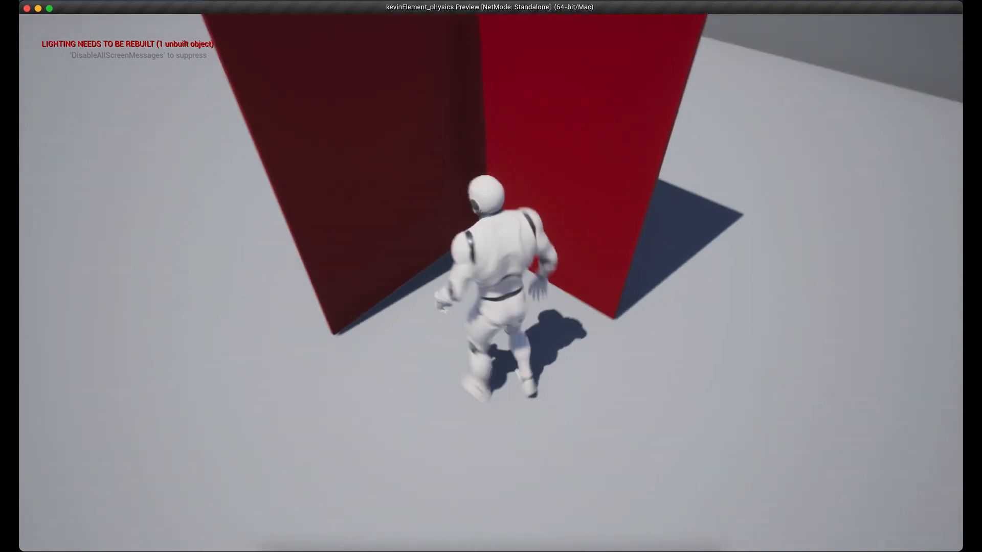
key(a)
key(w)
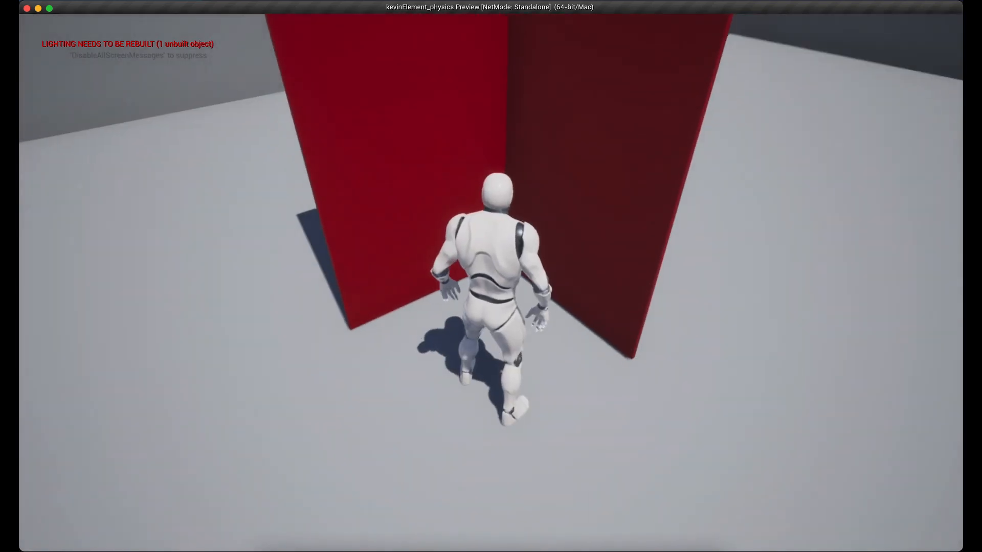
Step: End the preview, open the SM_revolvingDoor mesh and display its simple collision to examine the hull around the door panels
key(Escape)
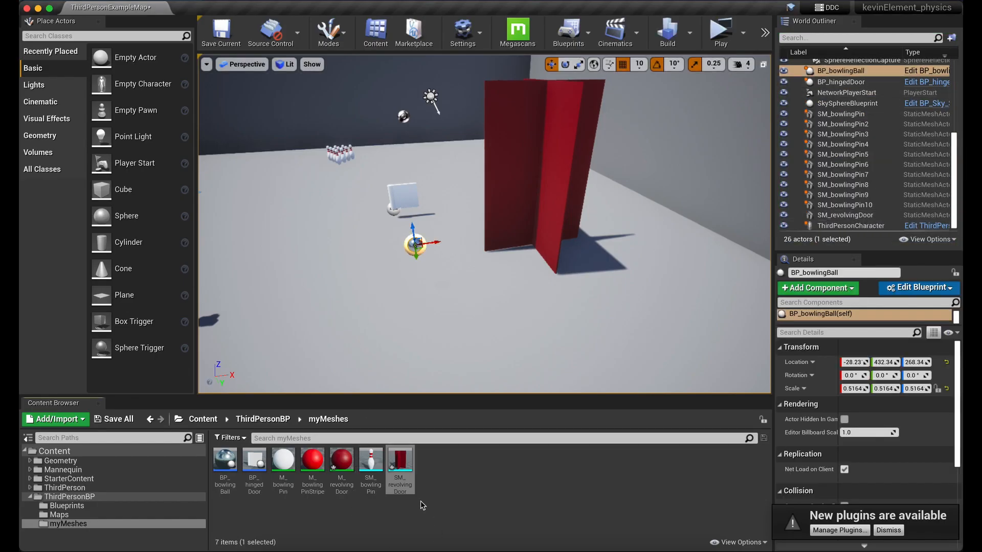
double_click(400, 462)
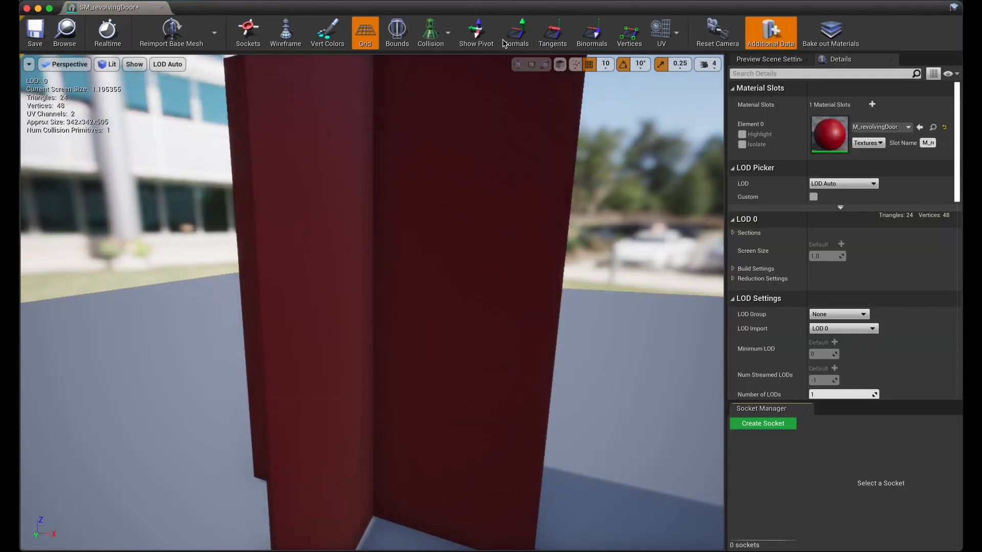
click(448, 32)
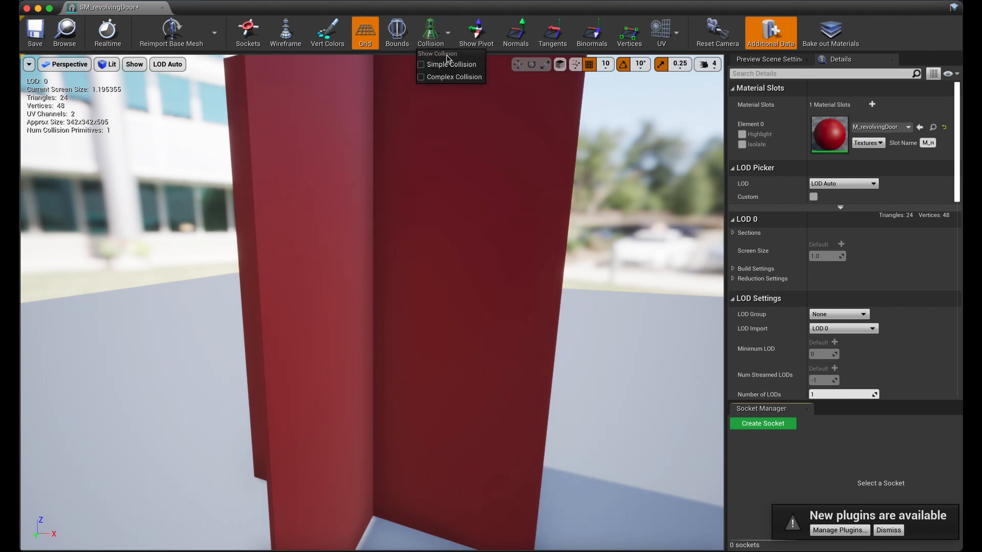
click(450, 62)
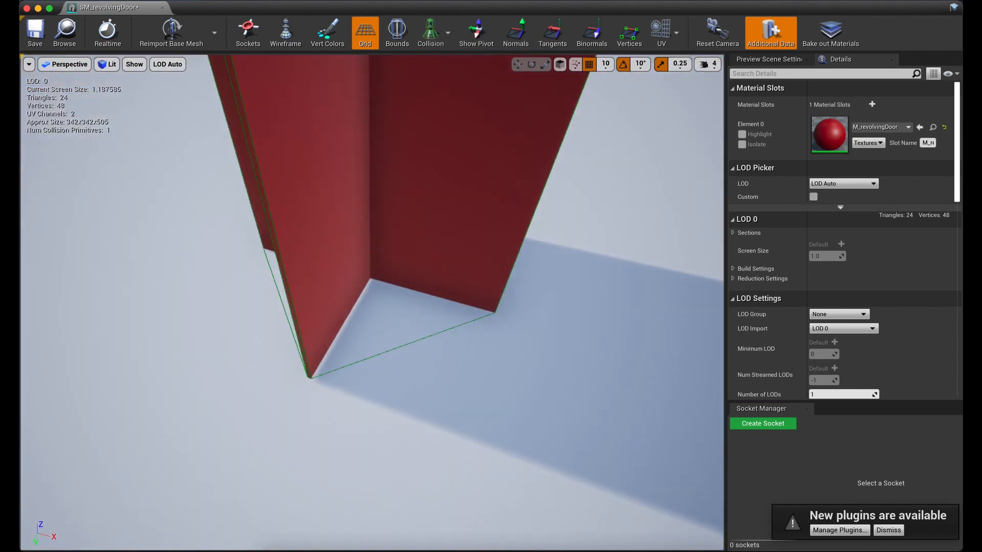
mouse_move(444, 170)
right_down()
mouse_move(441, 122)
mouse_move(444, 170)
right_up()
scroll(444, 171, up, 4)
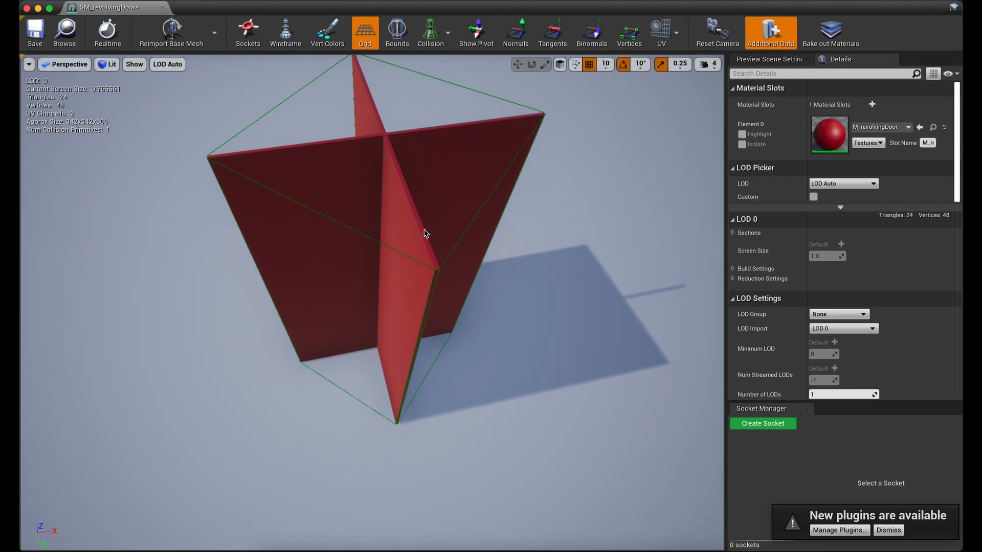
right_drag(425, 232, 302, 200)
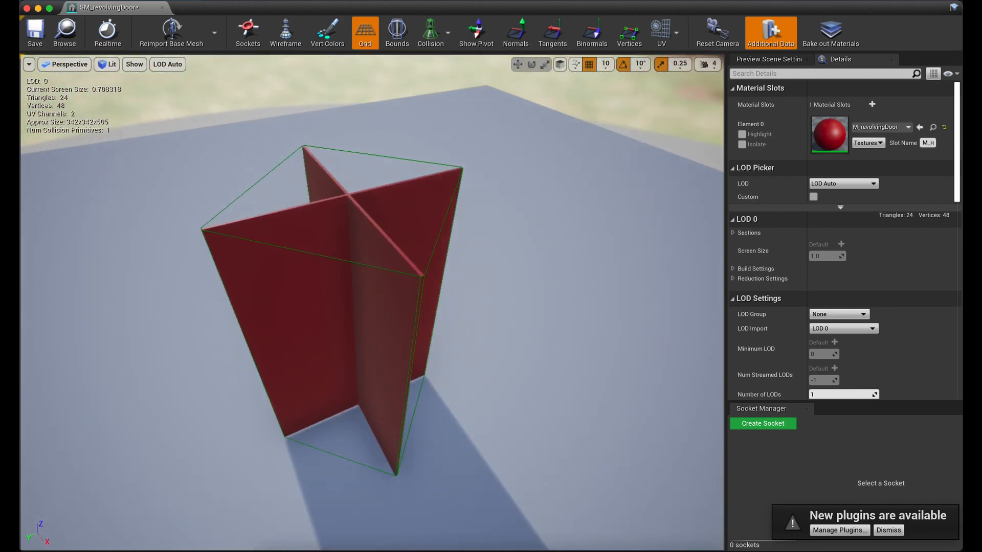
Step: Switch to Maya and create a polygon cube at the base of the revolving door
key(super+Tab)
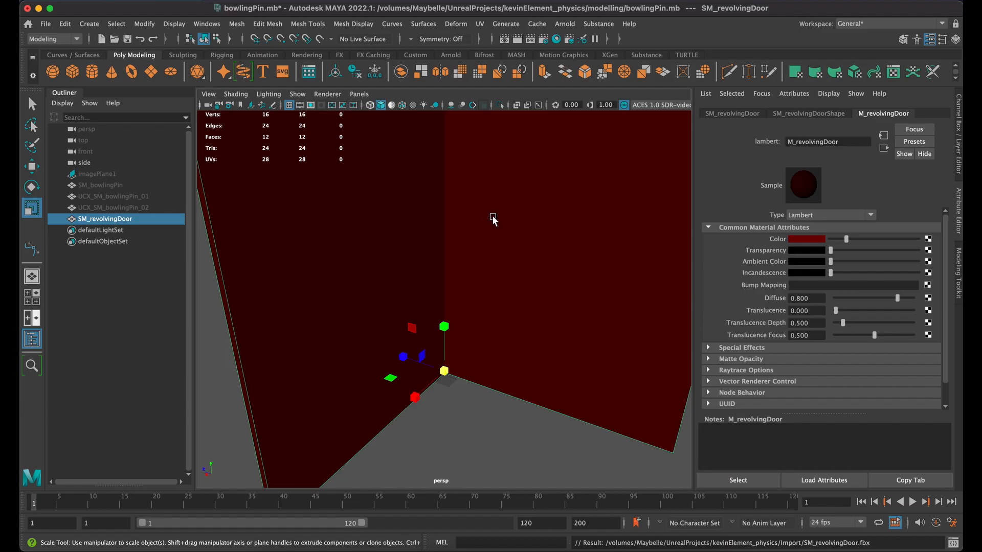
scroll(491, 219, down, 6)
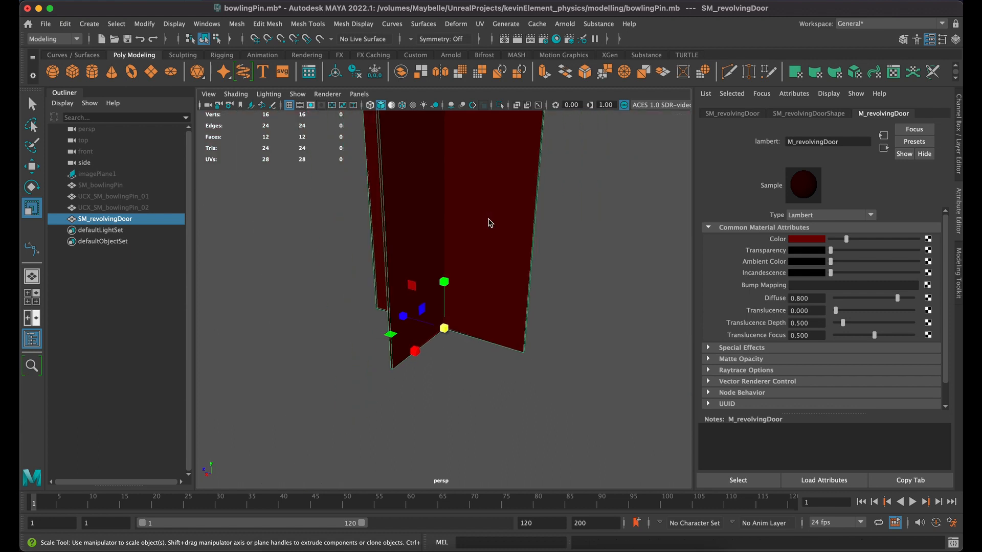
mouse_move(489, 220)
right_down()
mouse_move(502, 247)
mouse_move(476, 212)
right_up()
scroll(488, 220, down, 4)
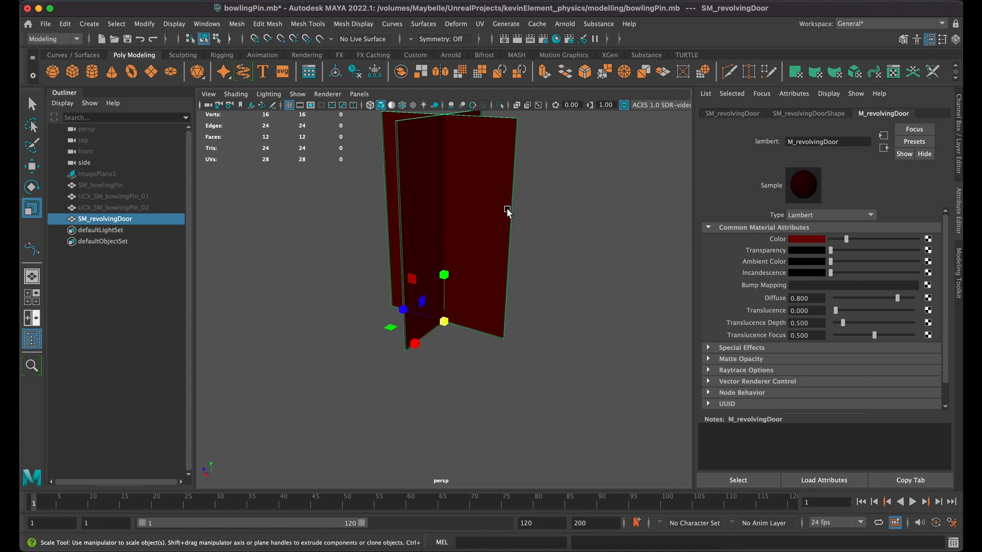
mouse_move(554, 212)
alt+mouse_down()
mouse_move(537, 215)
mouse_move(558, 223)
mouse_move(541, 220)
alt+mouse_up()
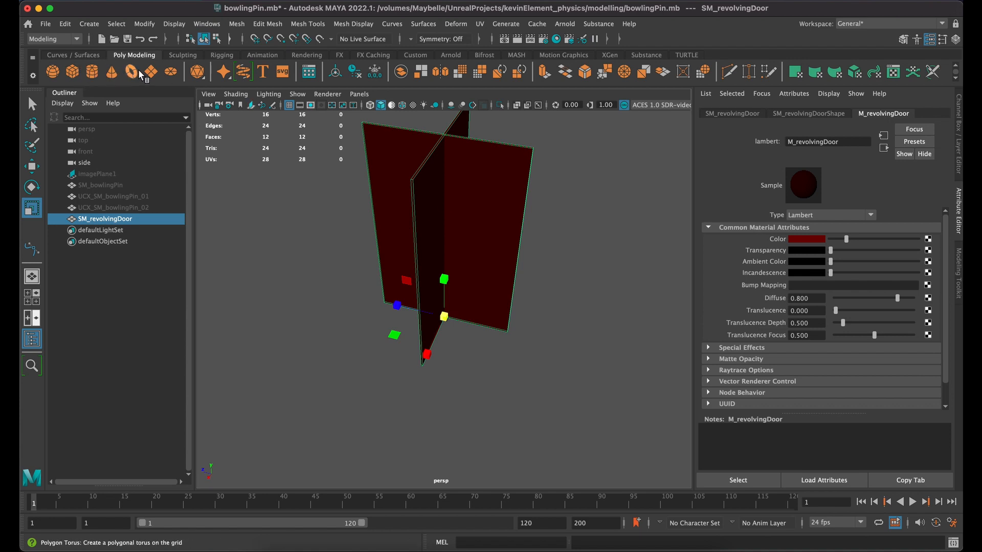
click(73, 73)
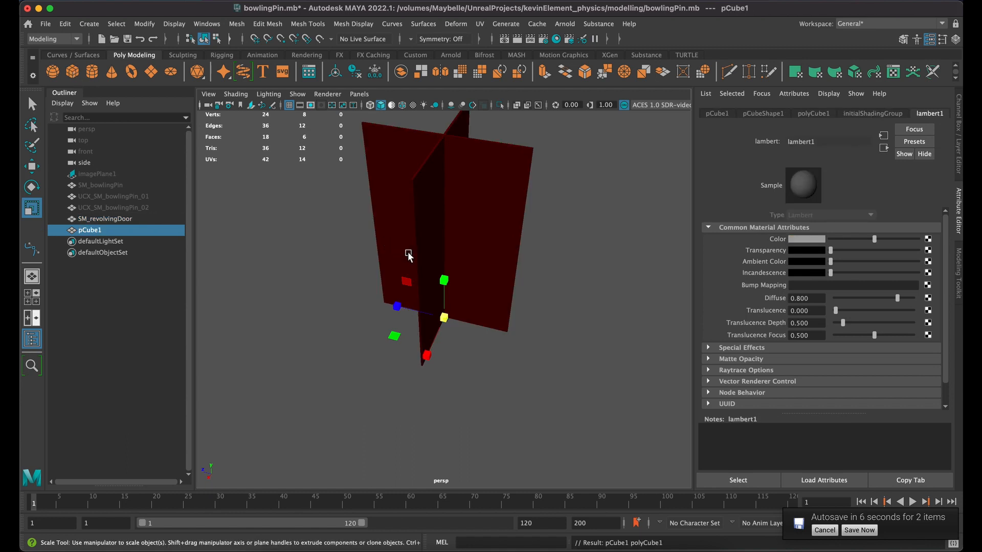
Step: Scale the new cube along Z until it spans slightly more than the full width of one door panel
click(445, 280)
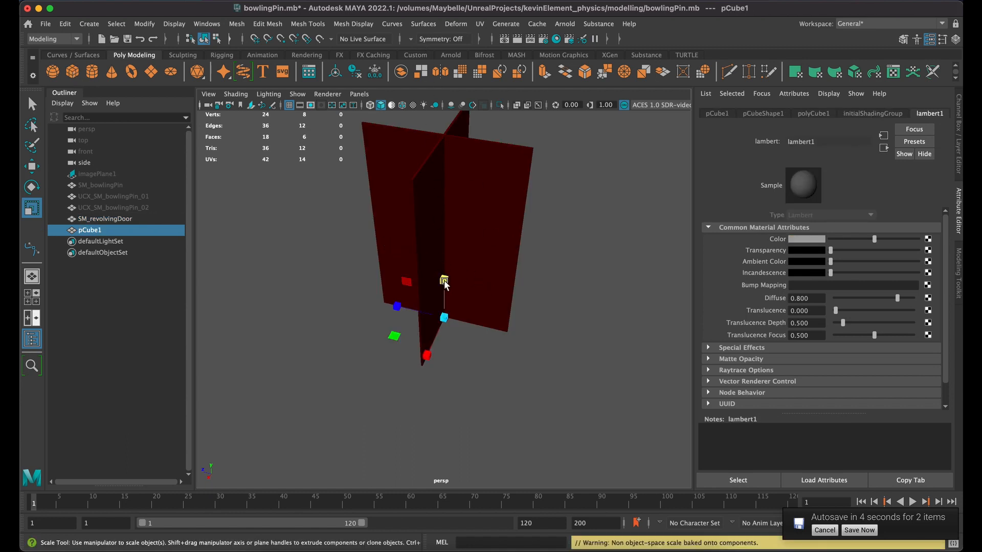
click(397, 306)
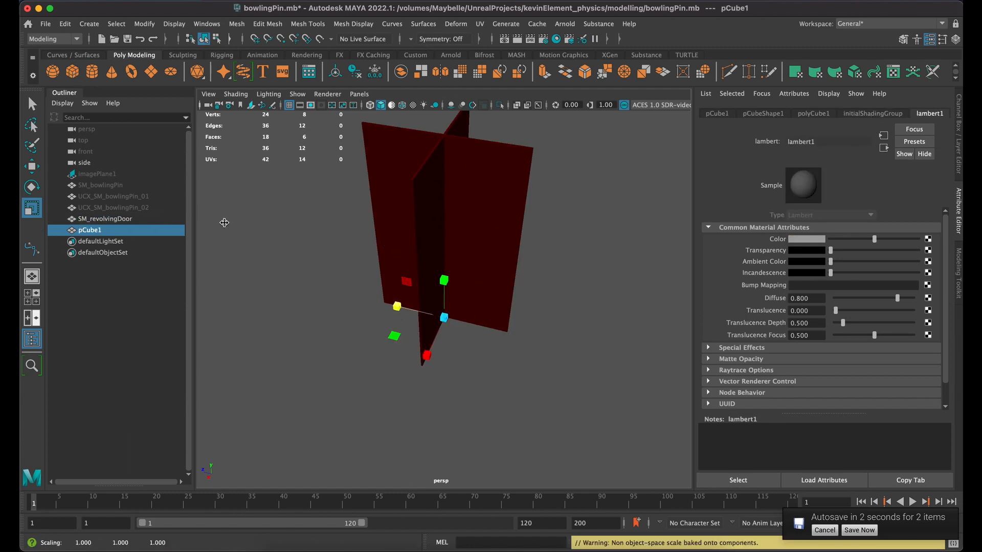
click(398, 306)
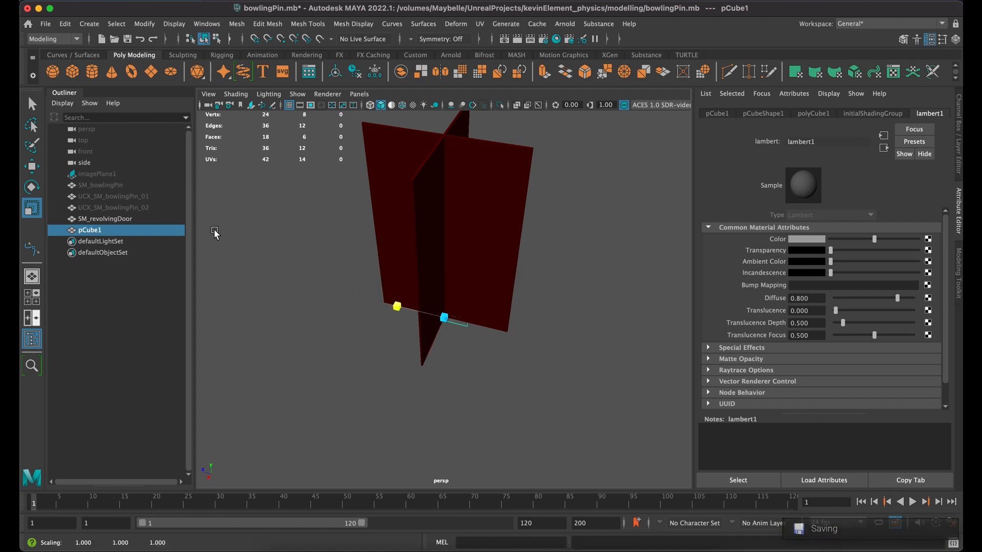
click(398, 307)
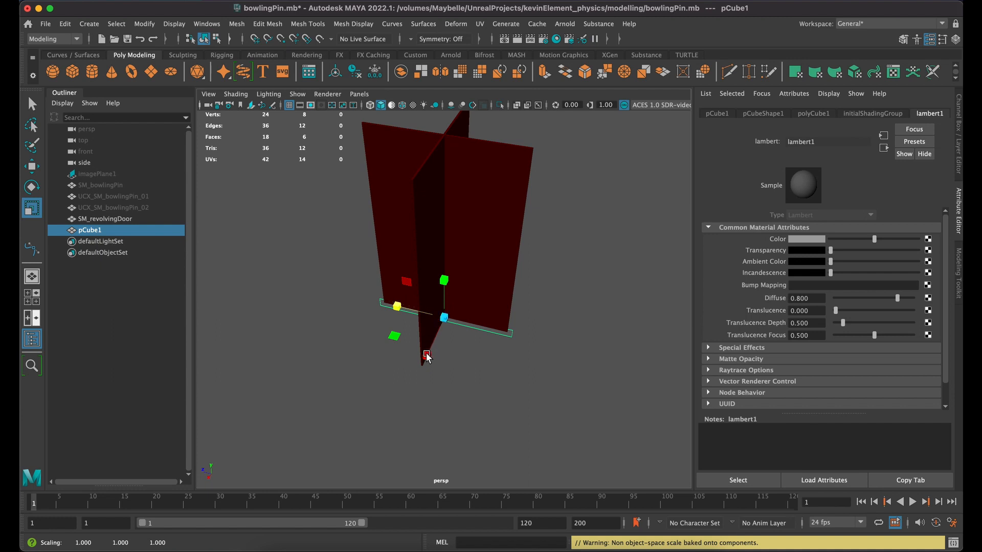
Step: Scale the cube vertically past the door's upper edge and along X so it is slightly thicker than the panel
drag(427, 354, 369, 417)
drag(443, 280, 423, 28)
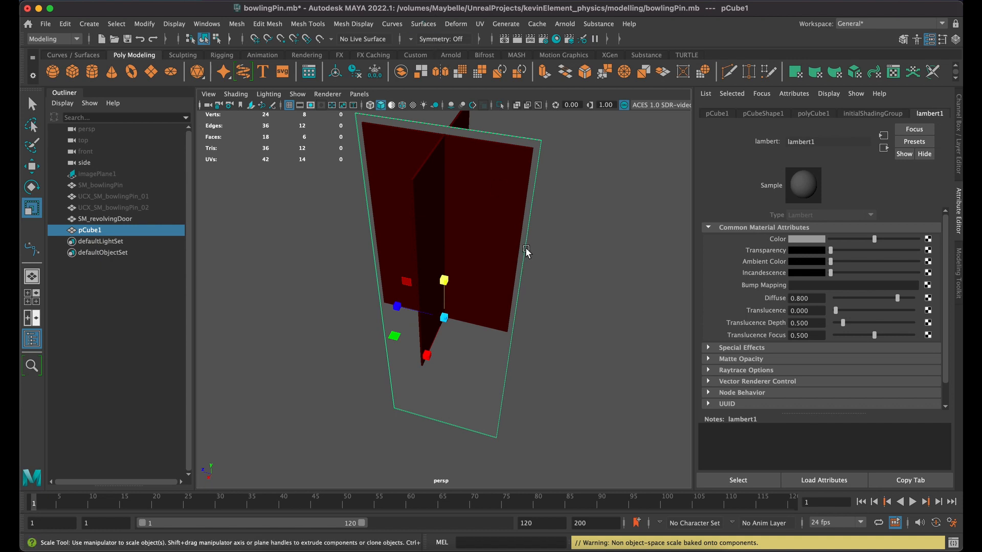
drag(444, 281, 446, 280)
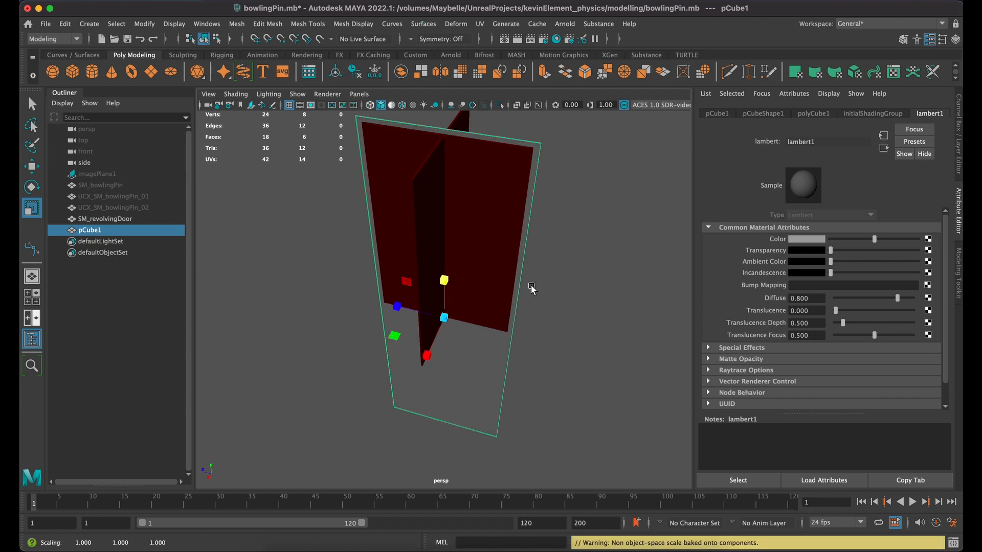
alt+drag(531, 289, 483, 297)
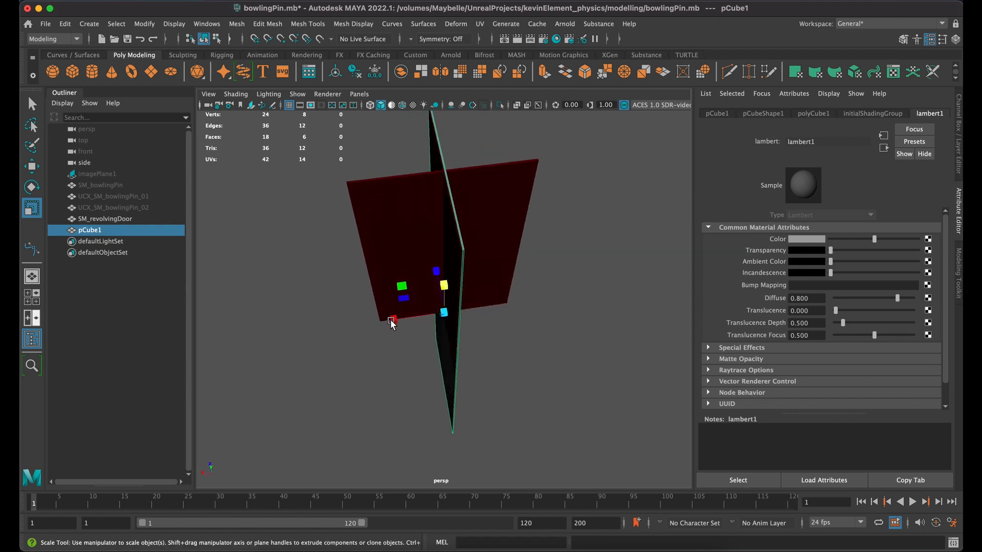
drag(392, 322, 527, 313)
Step: In the side view, select the cube's four bottom vertices and raise them to the base of the door
key(space)
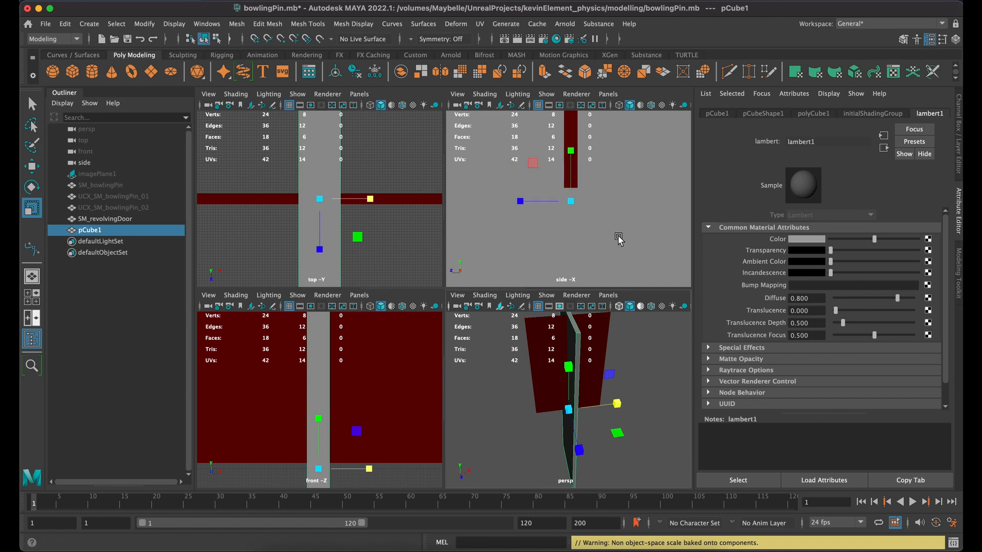
scroll(617, 240, down, 3)
scroll(617, 239, down, 2)
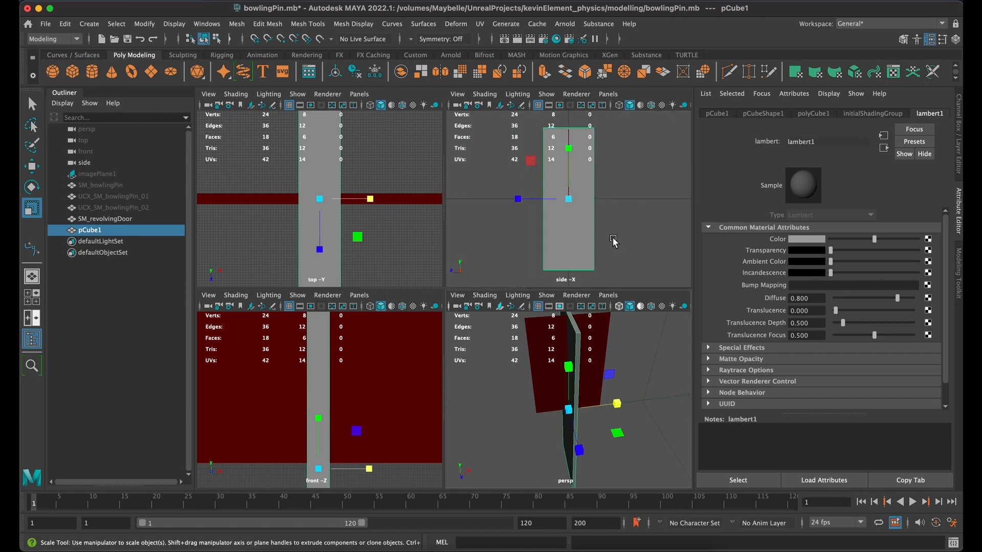
key(space)
right_drag(431, 333, 381, 256)
drag(328, 425, 328, 426)
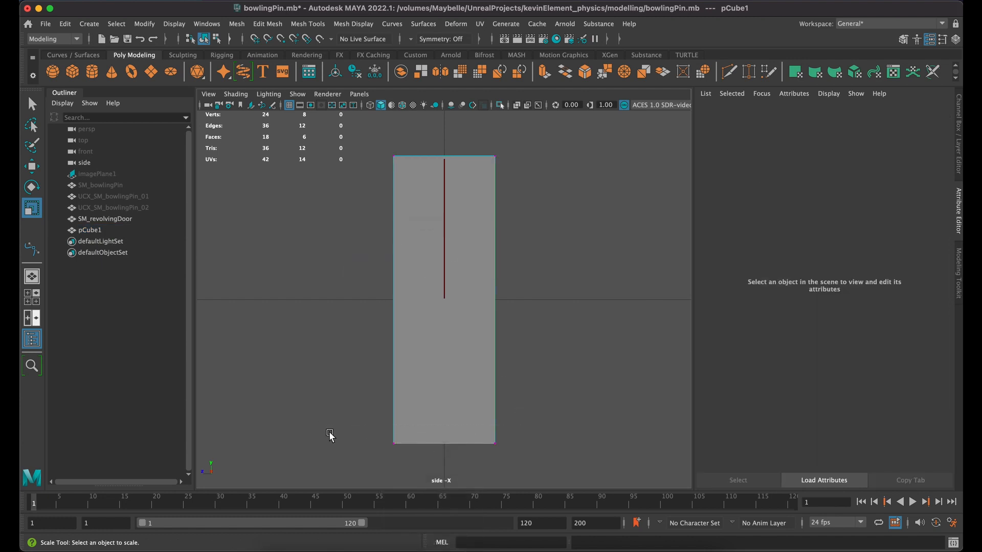
drag(524, 412, 380, 455)
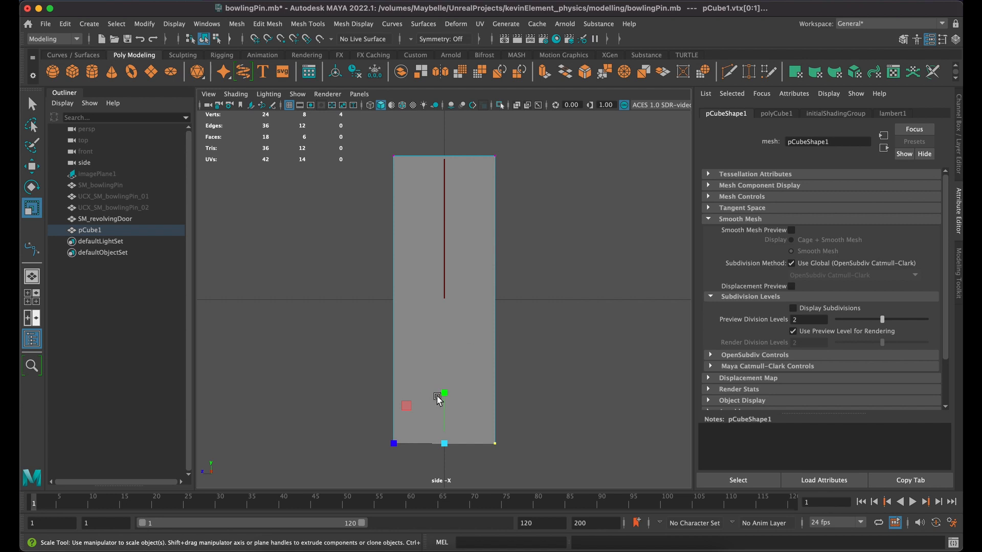
key(q)
key(1)
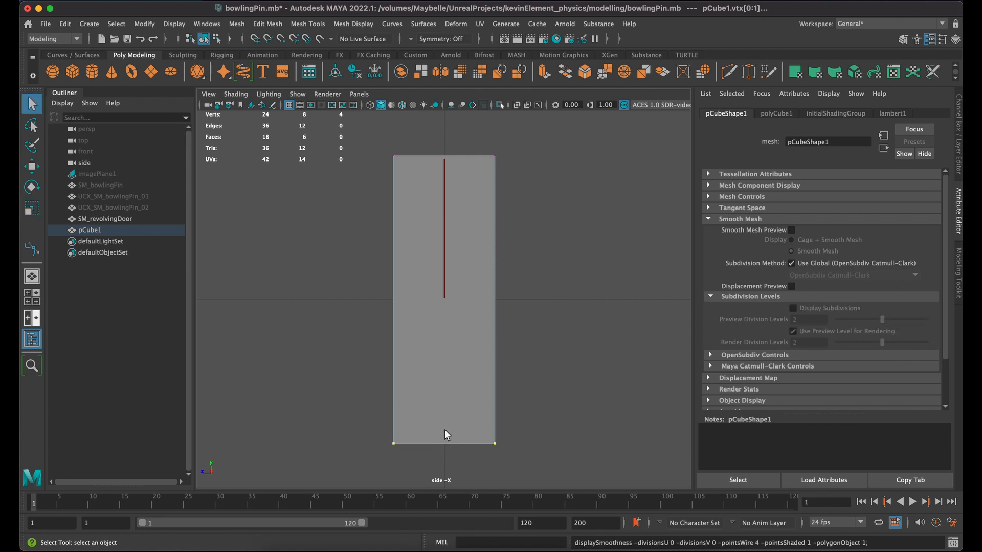
key(w)
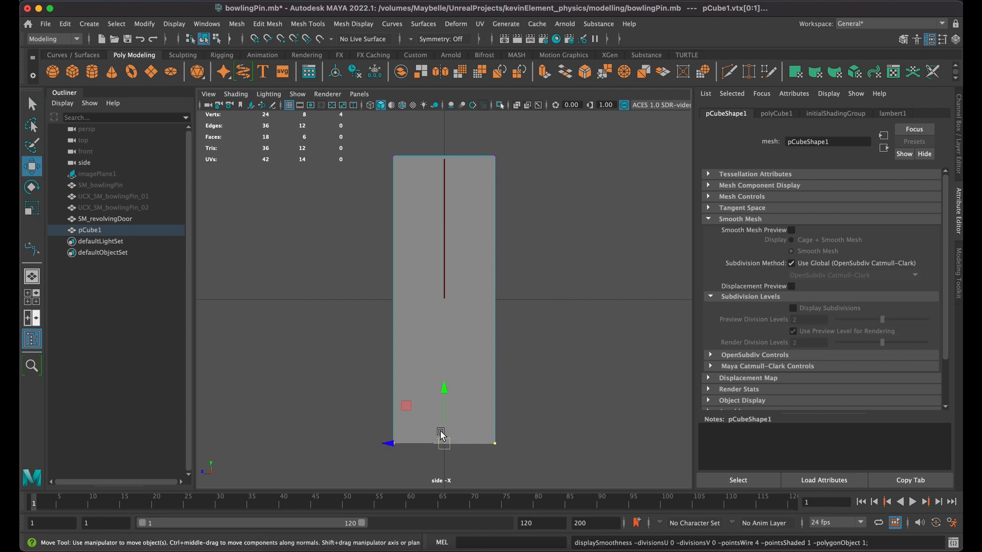
key(x)
drag(444, 390, 449, 301)
drag(443, 253, 447, 303)
Step: Fine-tune the bottom vertices' height with grid snapping so they sit just below the door's lower edge
scroll(461, 335, up, 1)
scroll(462, 335, up, 5)
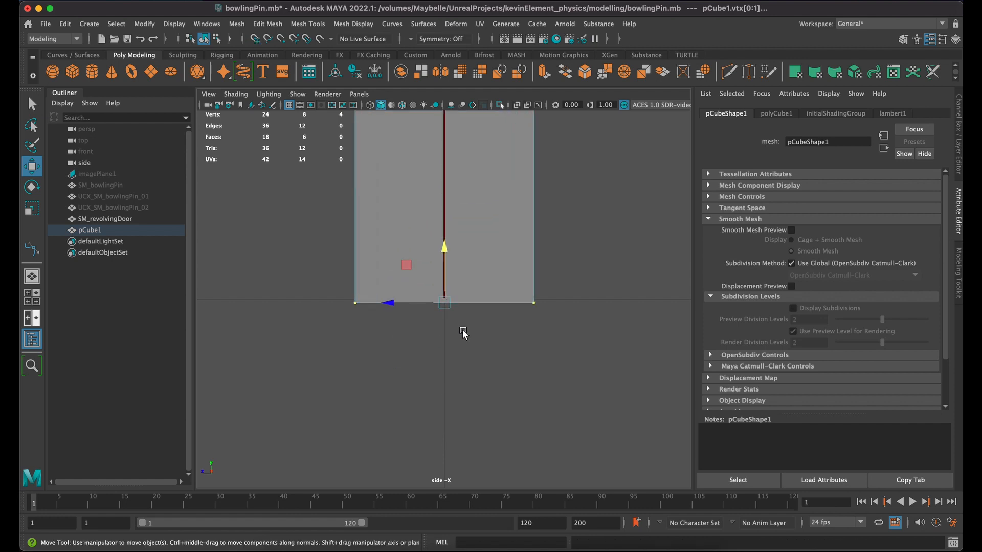
key(x)
drag(443, 250, 445, 284)
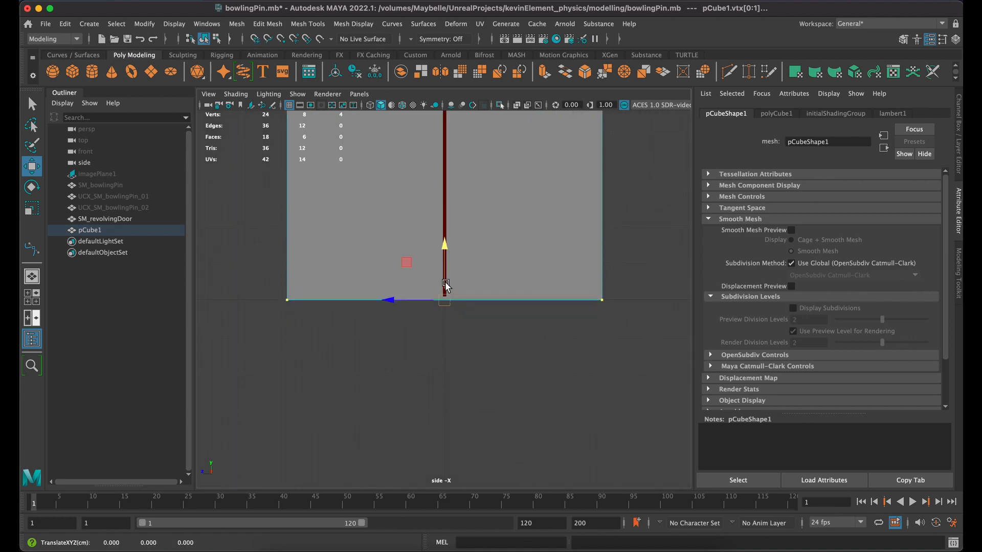
drag(446, 250, 445, 298)
scroll(501, 313, up, 6)
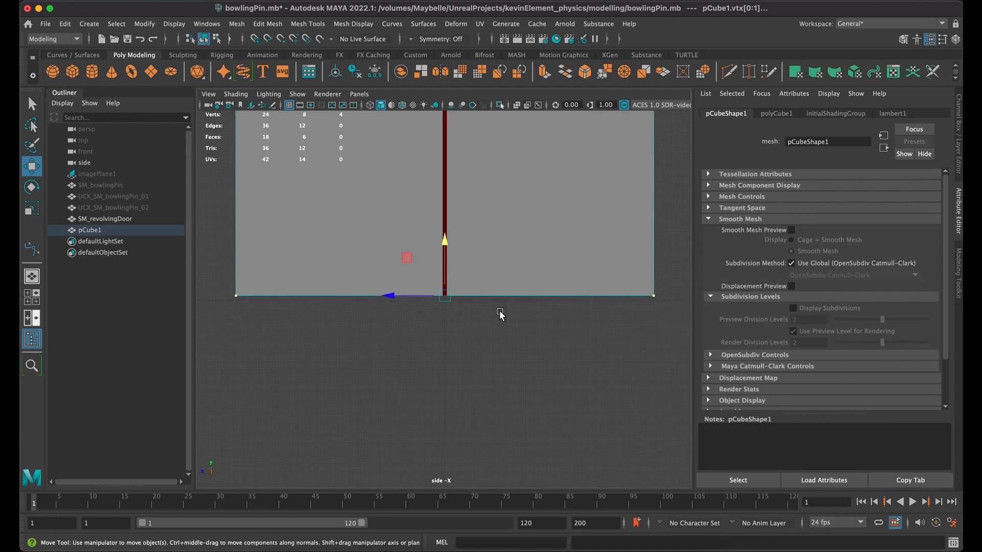
scroll(500, 312, up, 8)
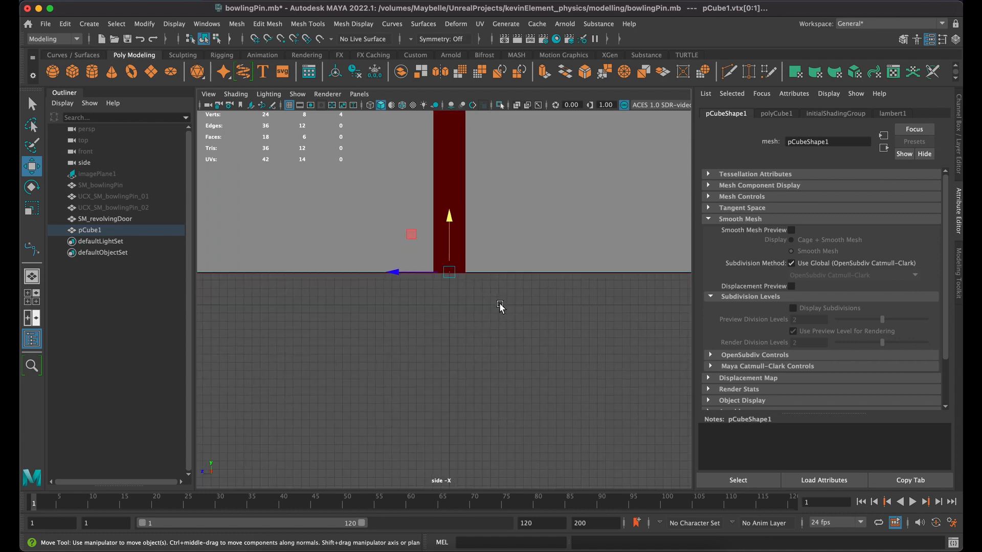
key(x)
drag(451, 207, 446, 273)
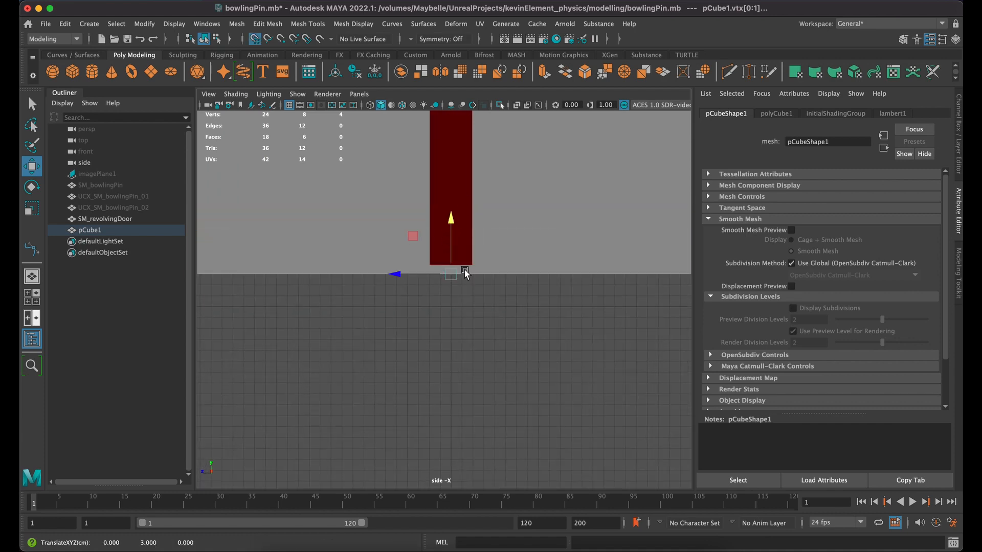
scroll(463, 270, down, 5)
scroll(462, 266, down, 1)
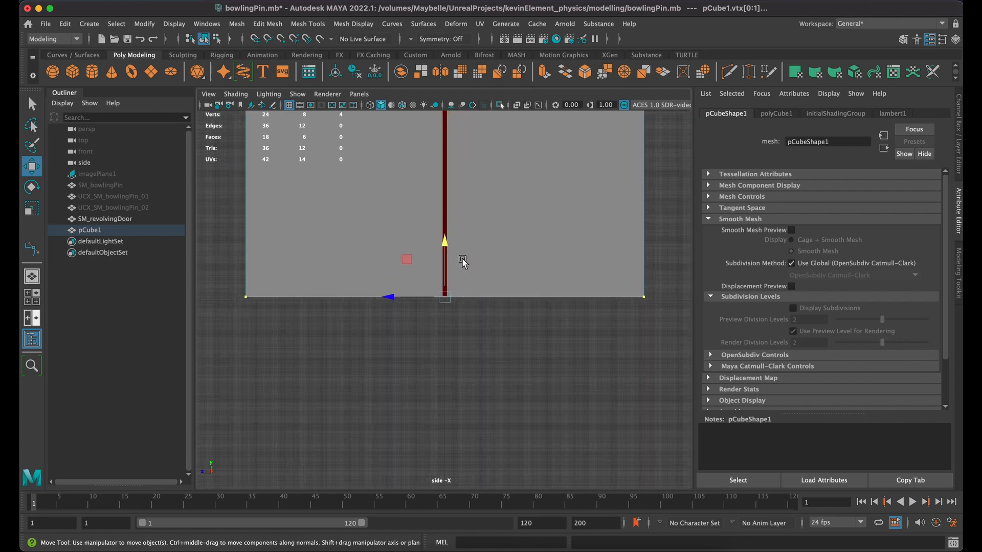
Step: Select the cube's top vertices and lower them with grid snapping to just above the door's upper edge
alt+middle_drag(473, 173, 475, 412)
alt+middle_drag(502, 222, 516, 434)
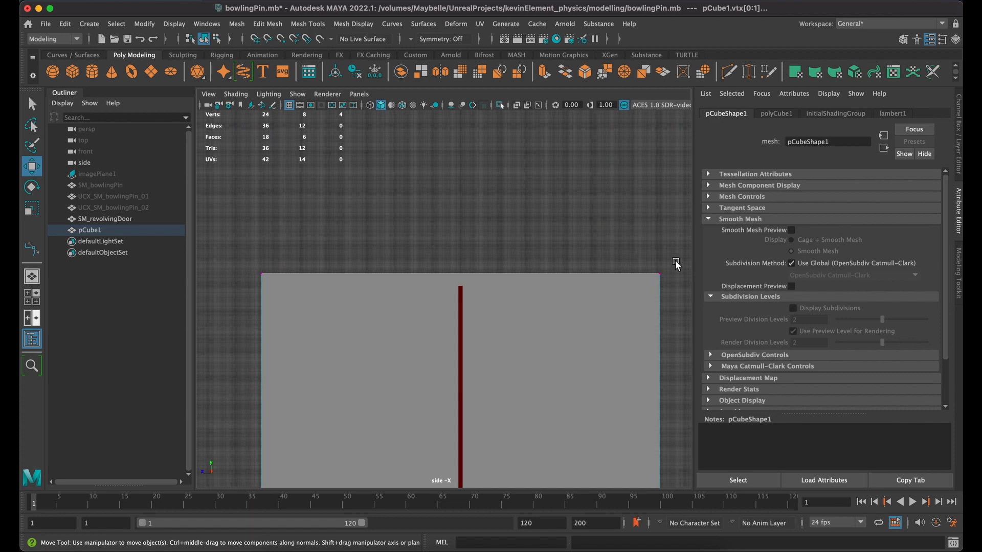
drag(676, 264, 248, 291)
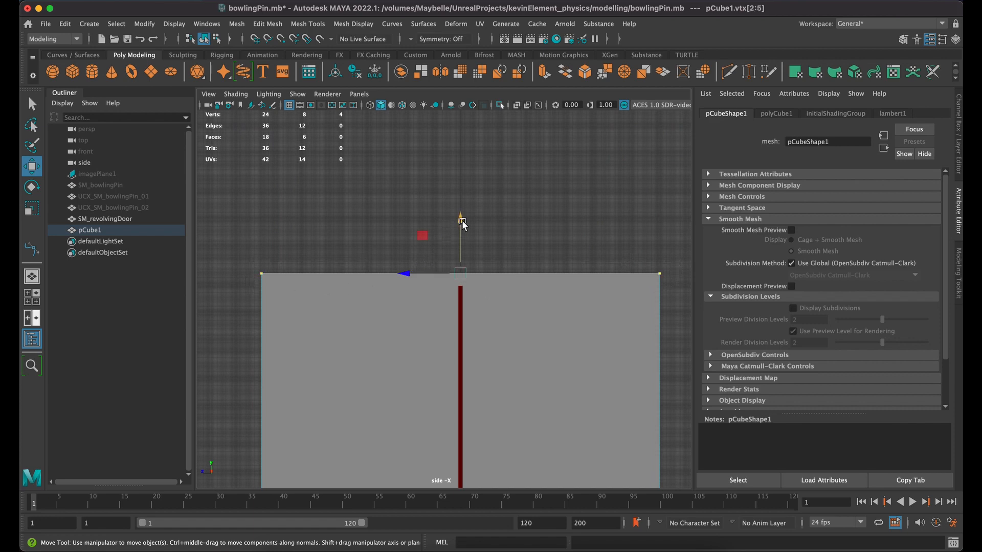
mouse_move(462, 225)
alt+mouse_down()
mouse_move(464, 235)
mouse_move(458, 221)
alt+mouse_up()
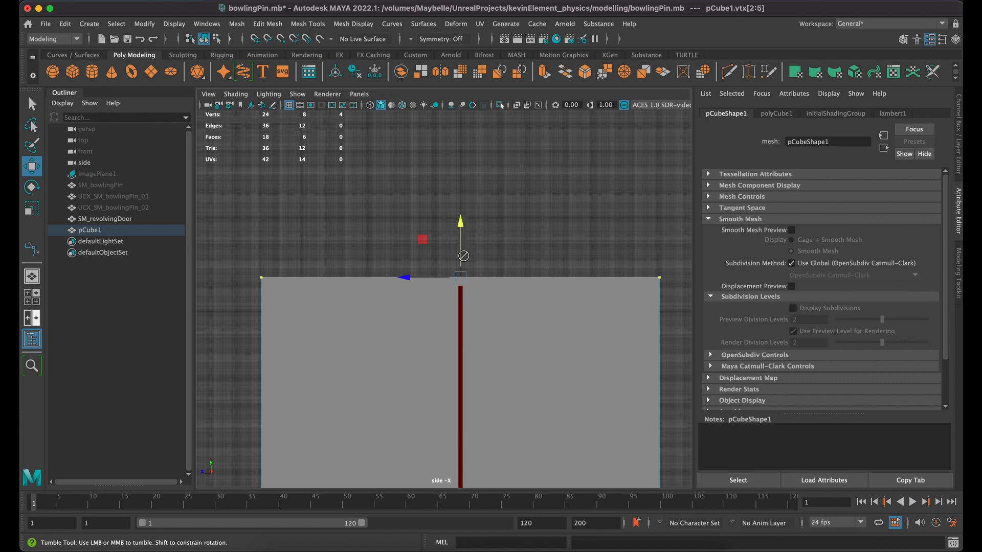
key(x)
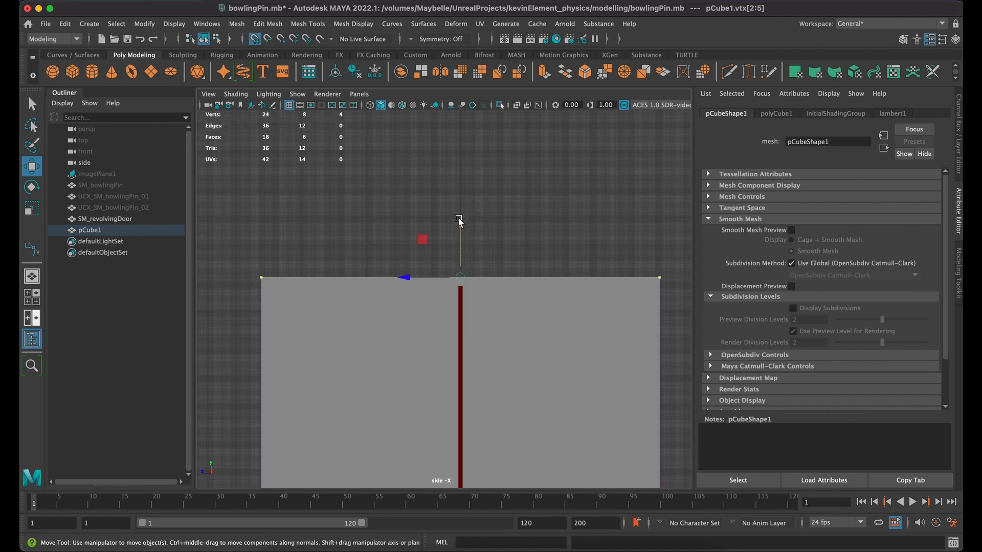
drag(458, 220, 467, 281)
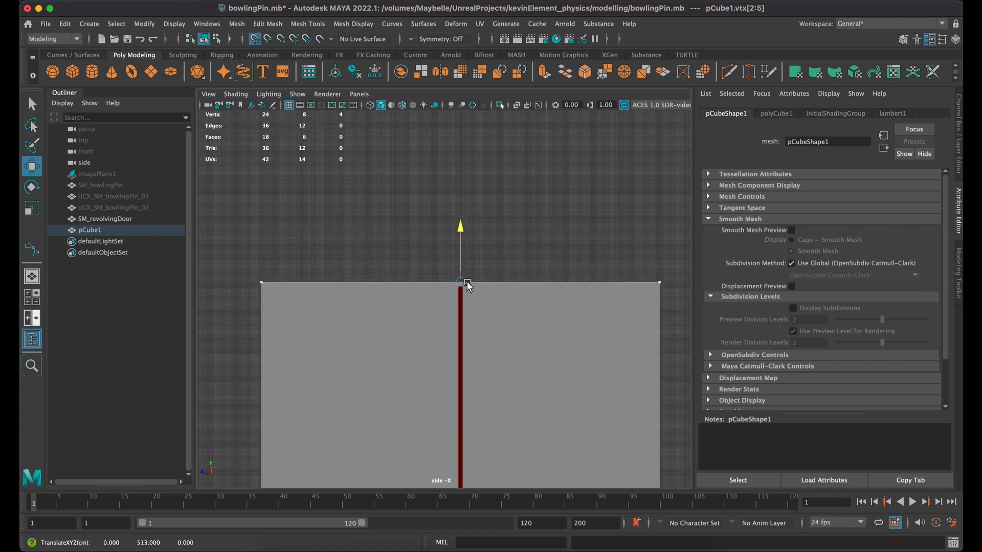
Step: Clear the vertex selection and show the model in the four-view layout
click(523, 275)
key(space)
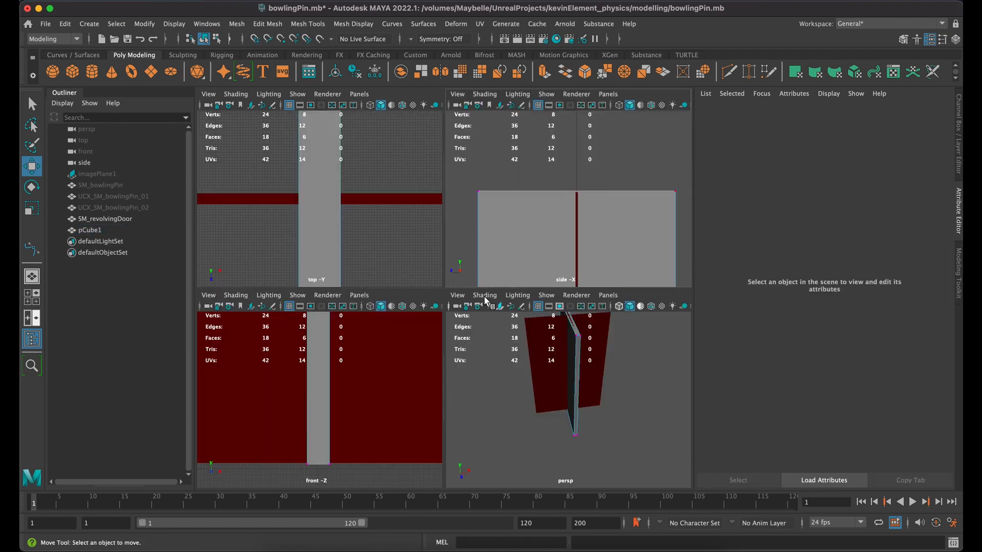
scroll(341, 252, down, 5)
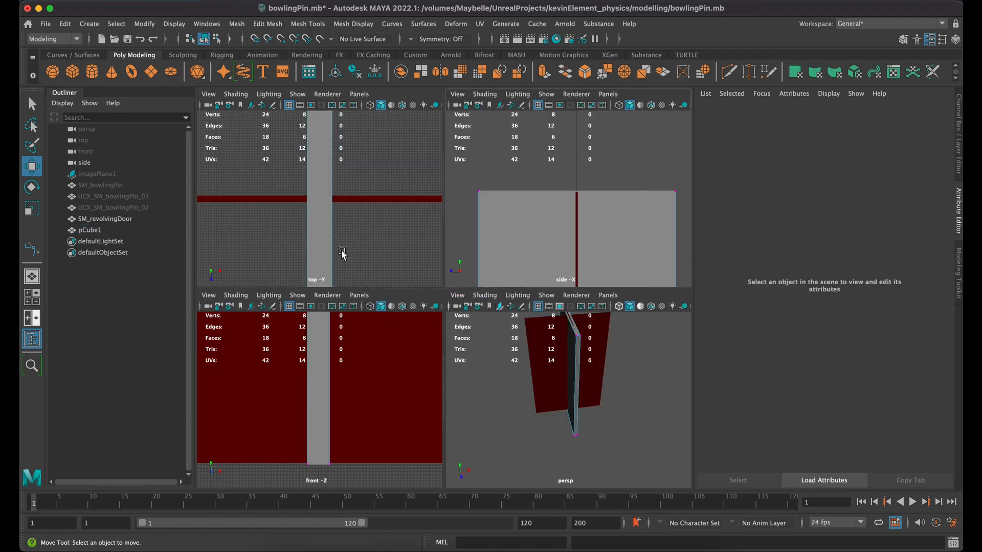
Step: Try shifting the cube's corner vertex slightly along Z in the top view, and undo the move
click(328, 240)
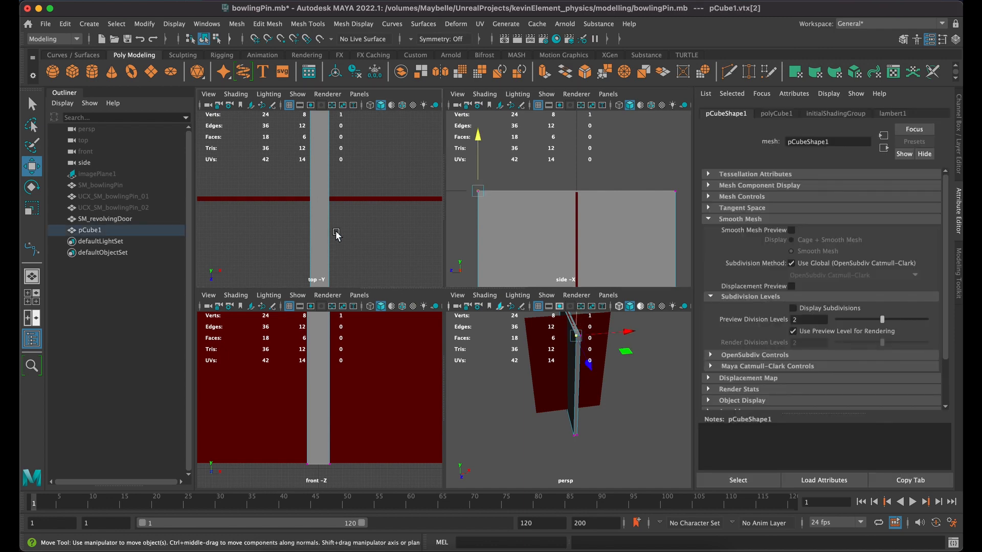
key(r)
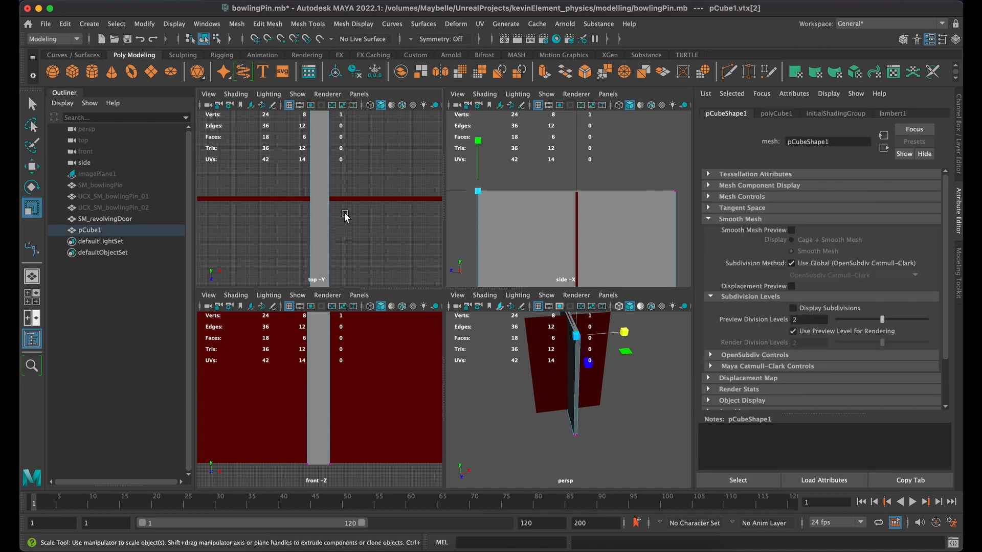
scroll(358, 233, down, 3)
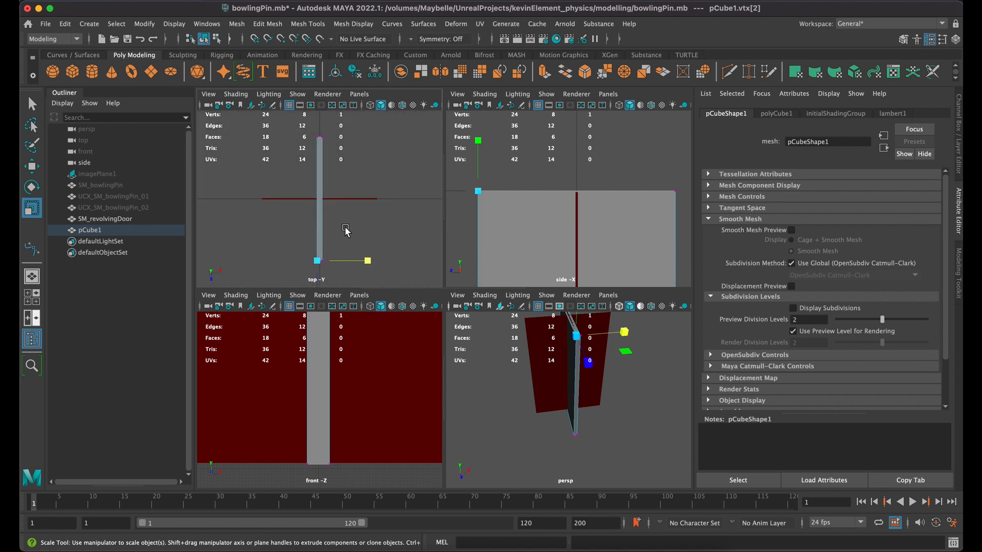
key(d)
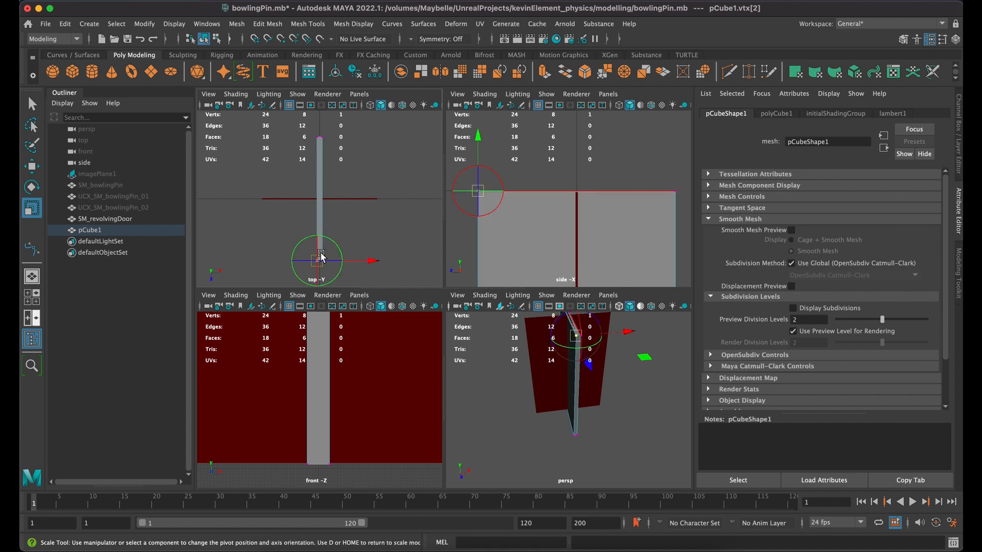
key(w)
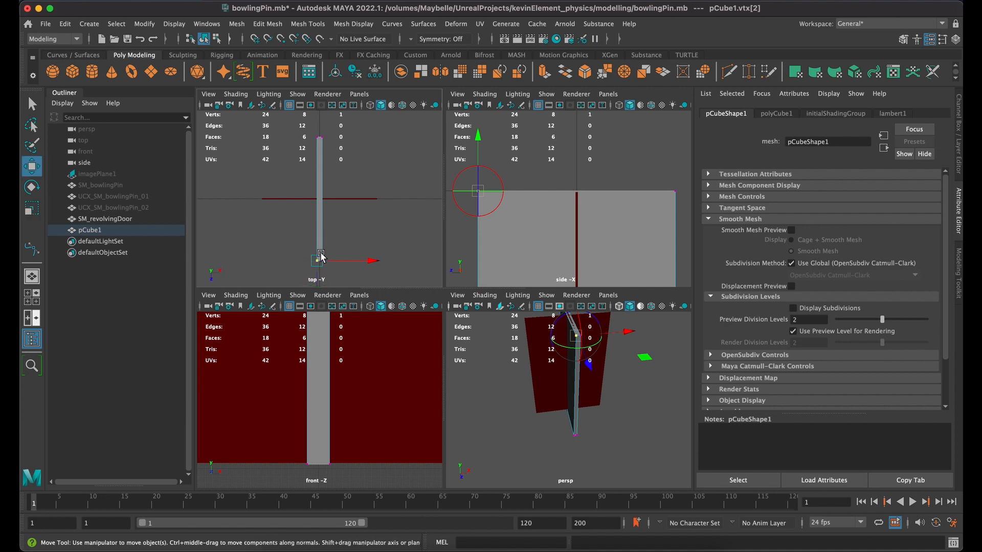
scroll(317, 276, up, 3)
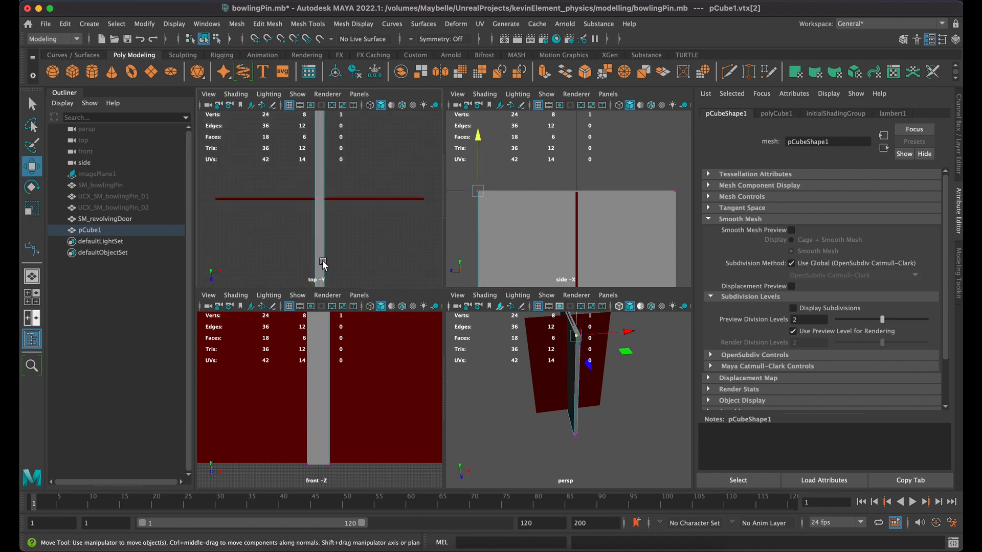
alt+middle_drag(323, 260, 345, 206)
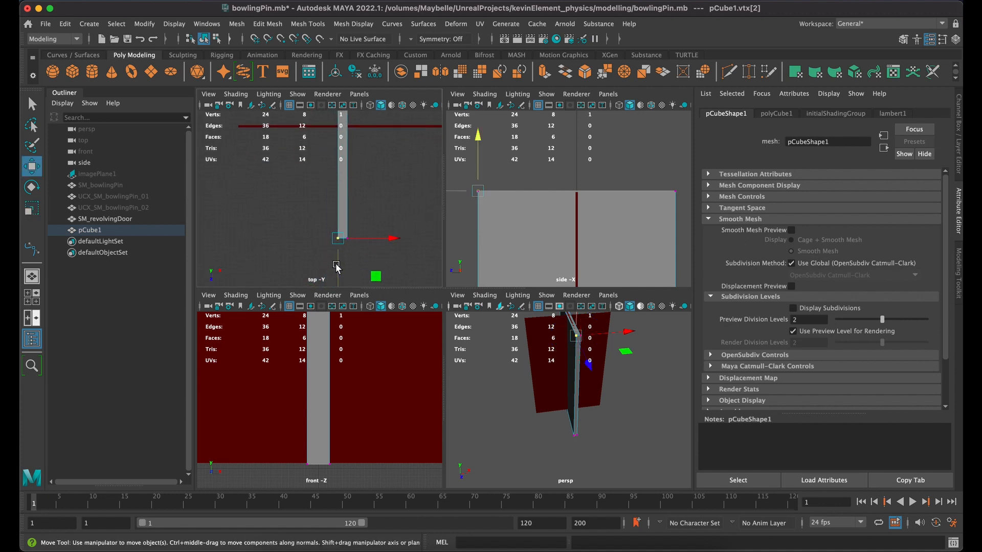
middle_drag(337, 266, 346, 238)
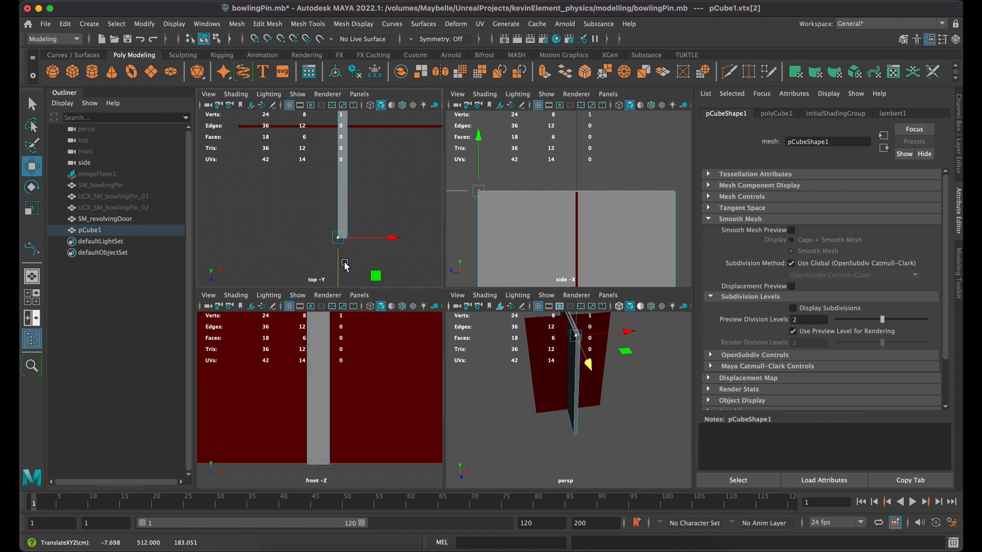
key(z)
key(d)
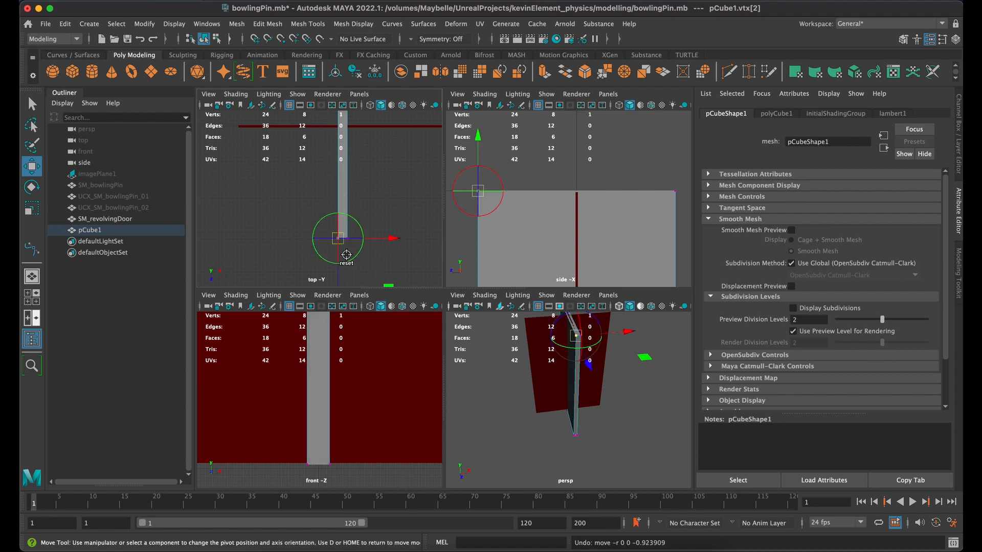
click(343, 181)
drag(345, 180, 374, 187)
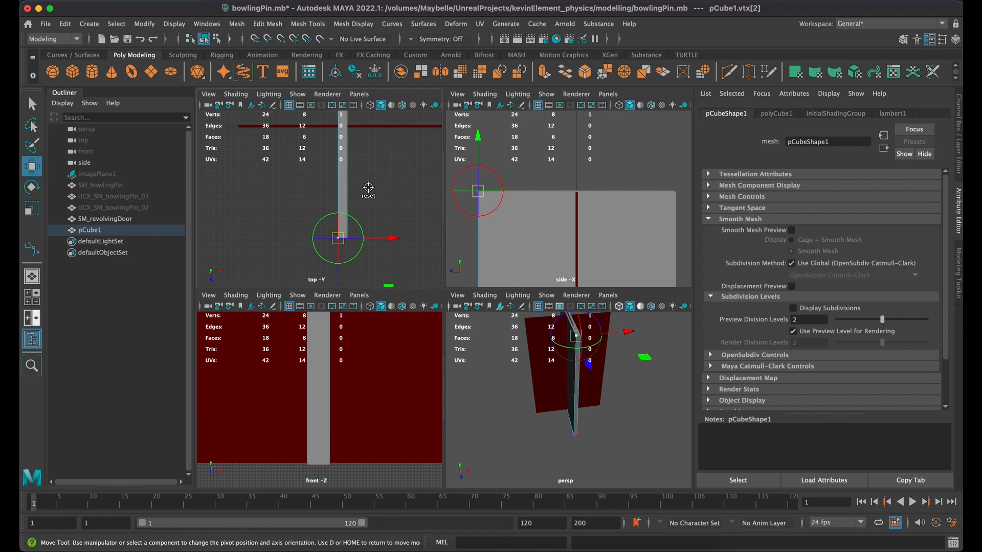
Step: Return the cube to object mode and inspect its fit around the door panel in the perspective view
right_drag(370, 185, 412, 167)
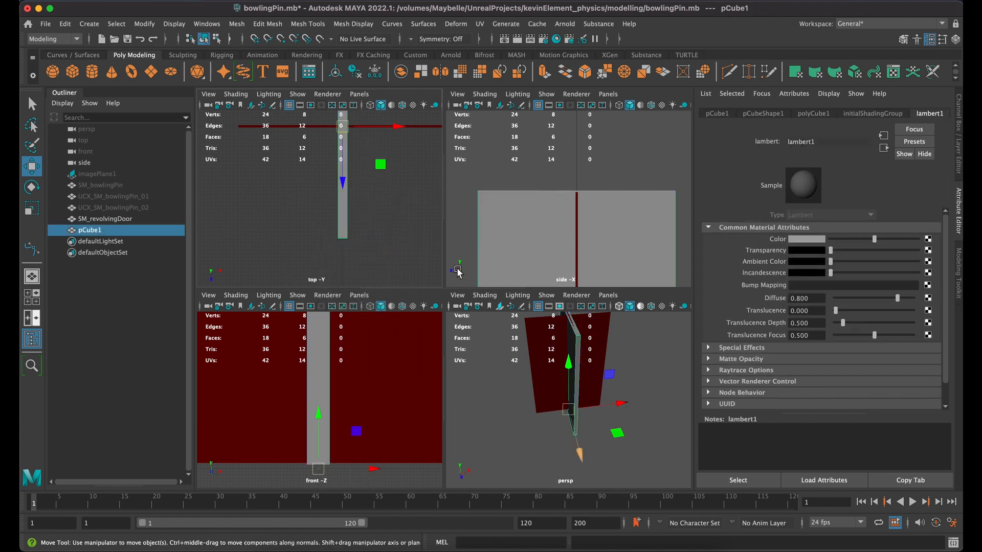
alt+drag(583, 404, 627, 386)
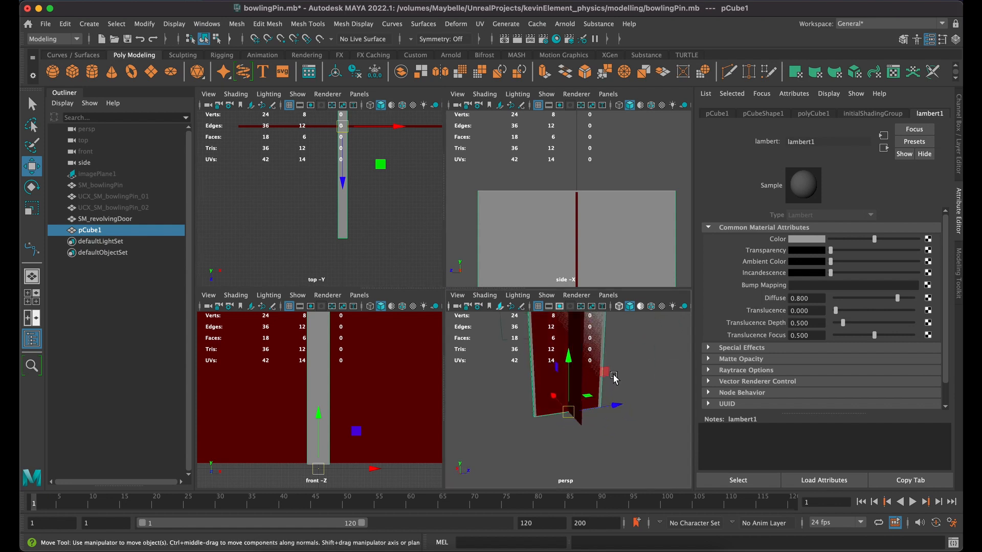
click(612, 375)
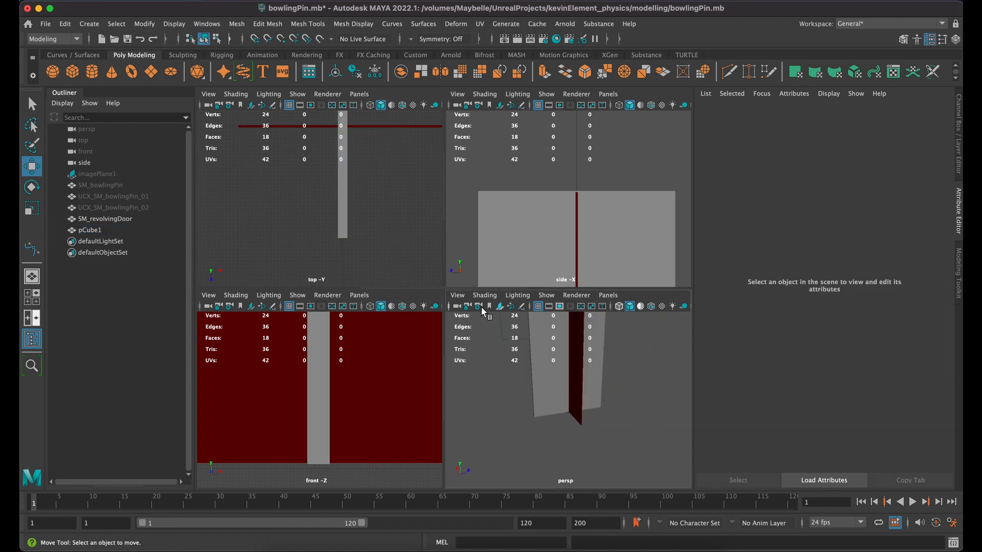
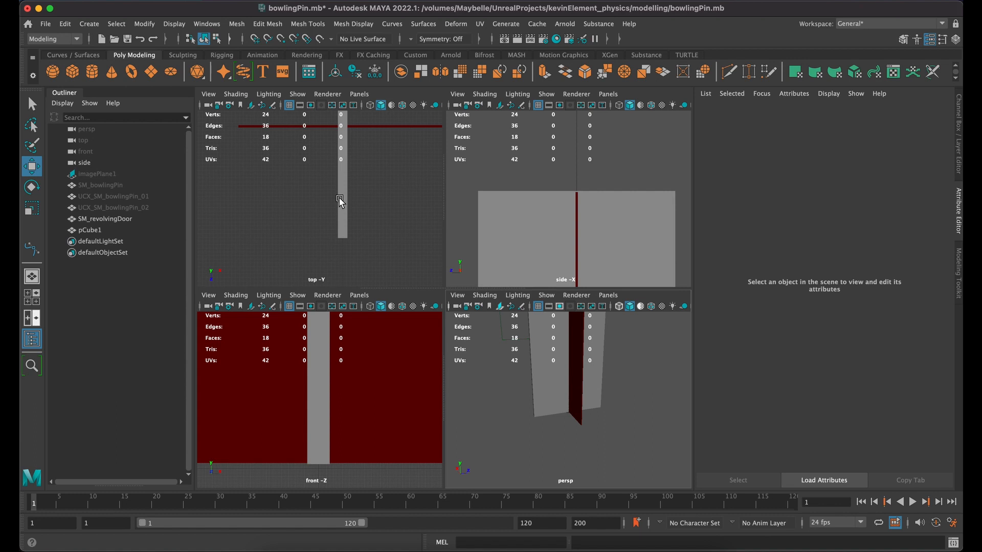
Step: Select the collision cube and clone it by rotating it about the vertical axis so the copy encloses the perpendicular door panel
click(532, 226)
alt+drag(509, 224, 522, 239)
alt+middle_drag(515, 230, 535, 251)
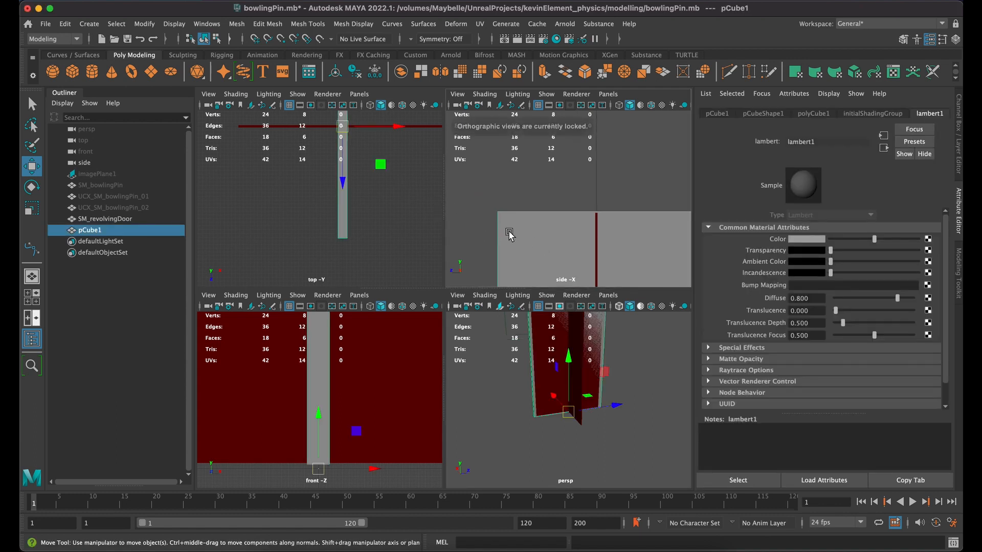
scroll(545, 265, down, 3)
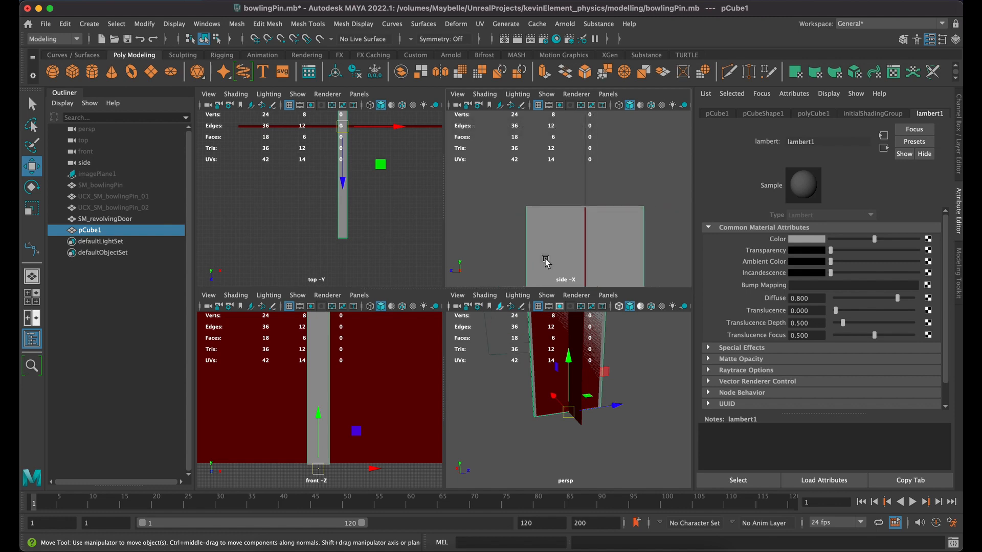
scroll(392, 242, down, 1)
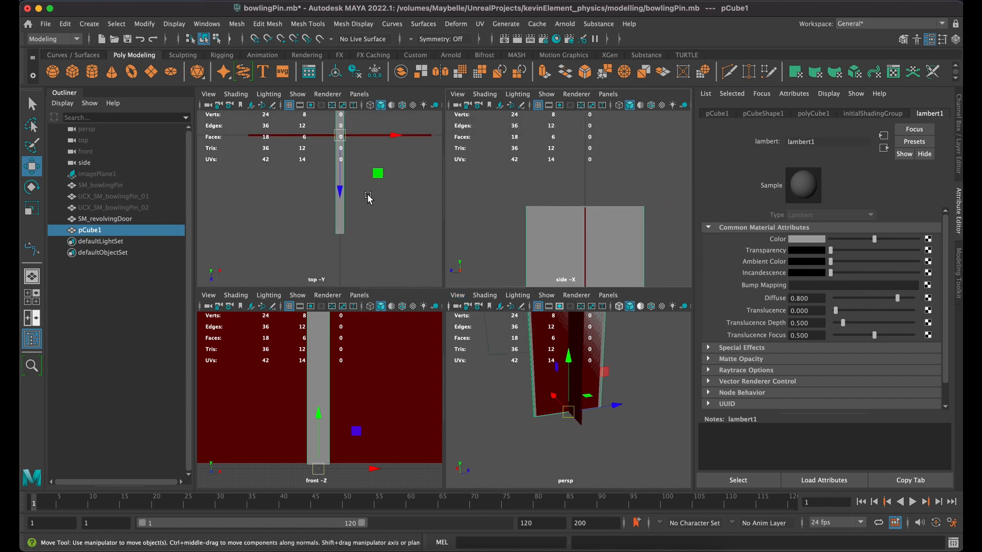
scroll(368, 197, down, 1)
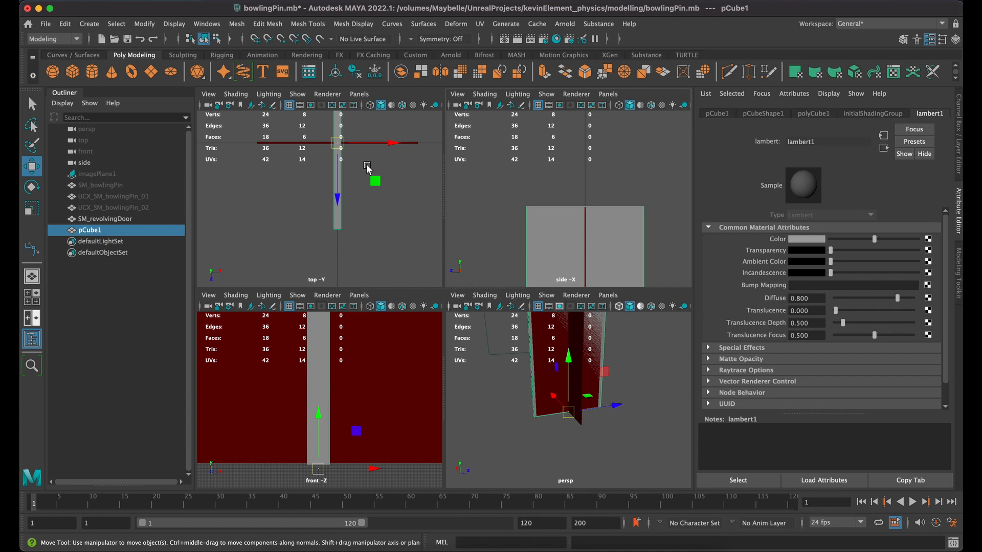
key(e)
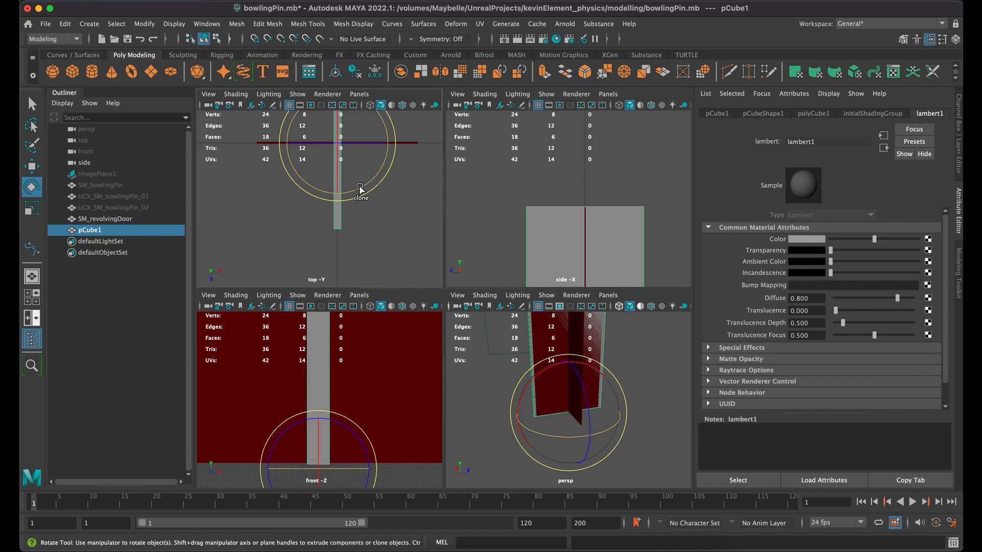
mouse_move(362, 197)
shift+mouse_down()
mouse_move(392, 159)
mouse_move(390, 171)
shift+mouse_up()
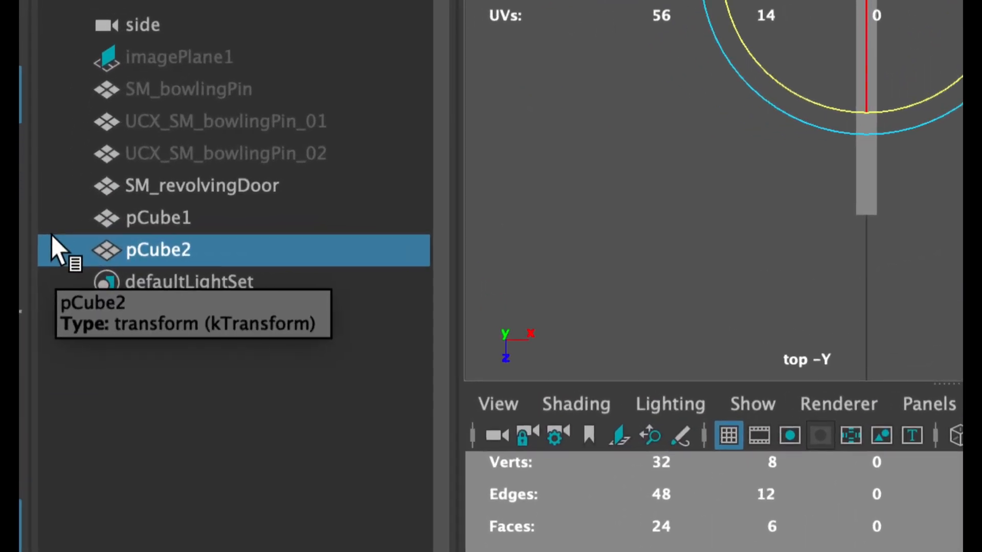
Step: Copy the name of the SM_revolvingDoor mesh
click(140, 204)
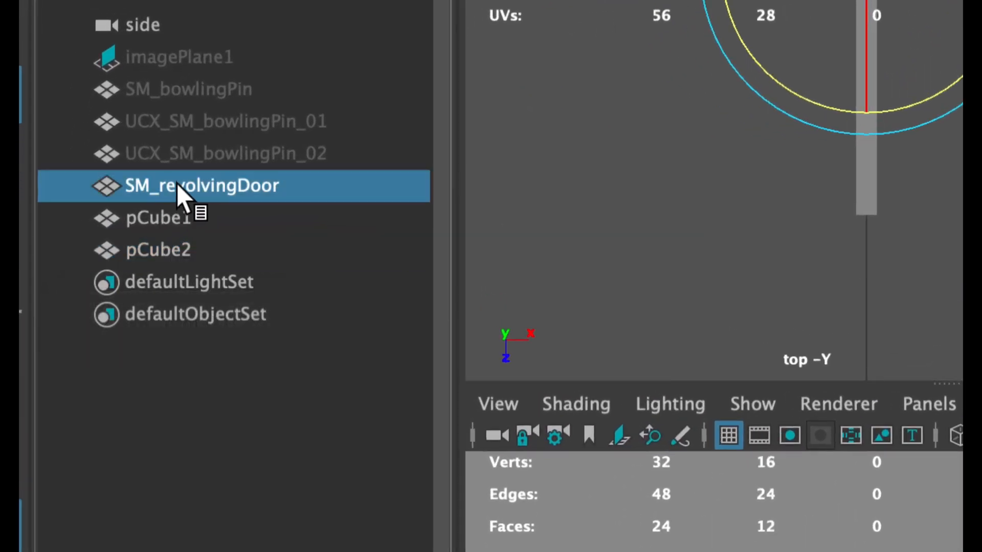
double_click(177, 183)
right_click(178, 184)
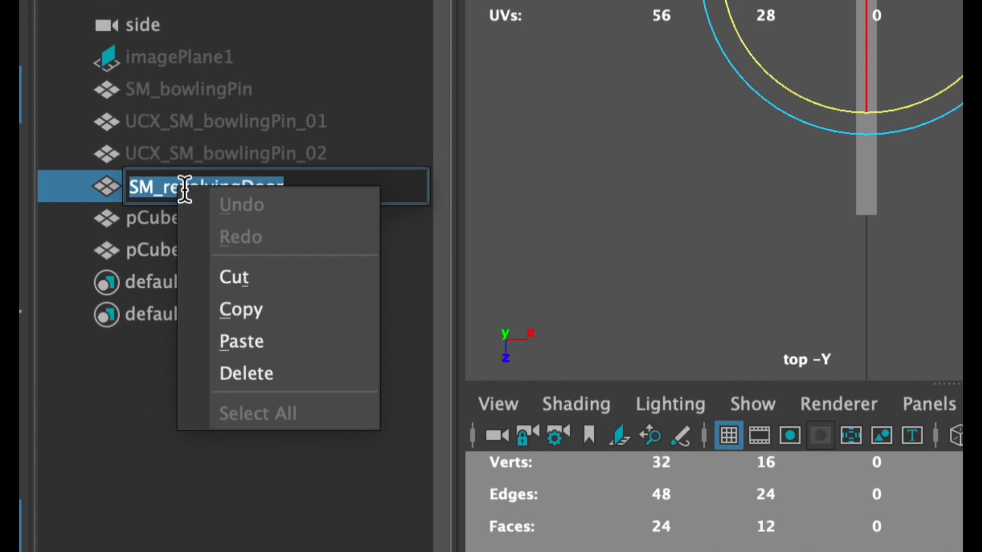
click(229, 309)
Step: Rename pCube1 as UCX_SM_revolvingDoor_01
click(158, 217)
double_click(158, 216)
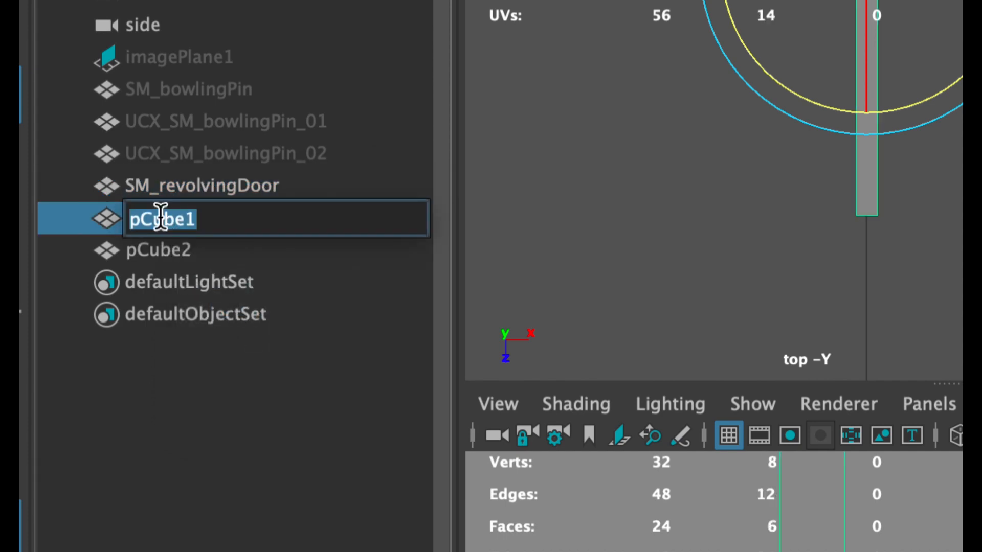
key(ctrl+v)
key(ctrl+z)
text(U)
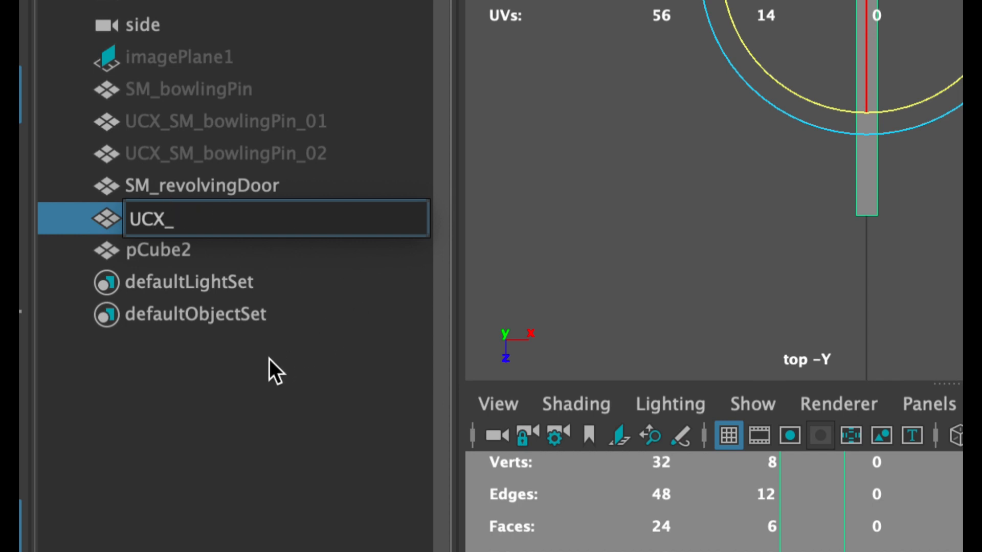
text(CX_SM_revolving)
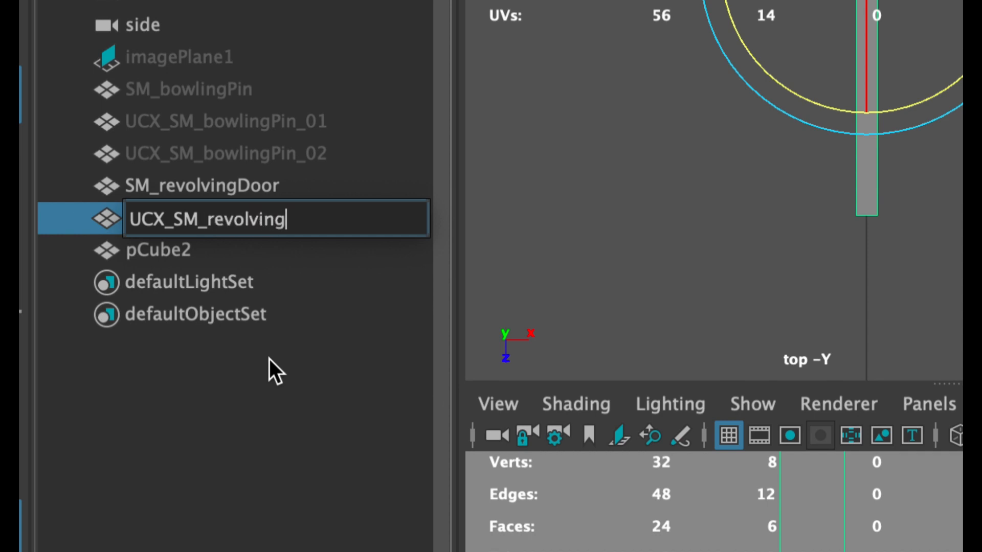
text(Door_01)
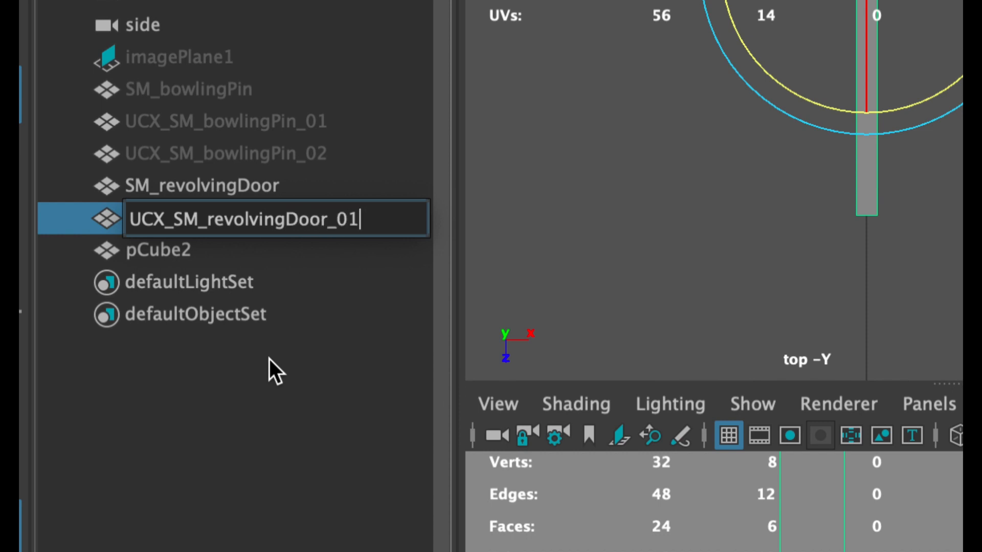
drag(362, 230, 330, 223)
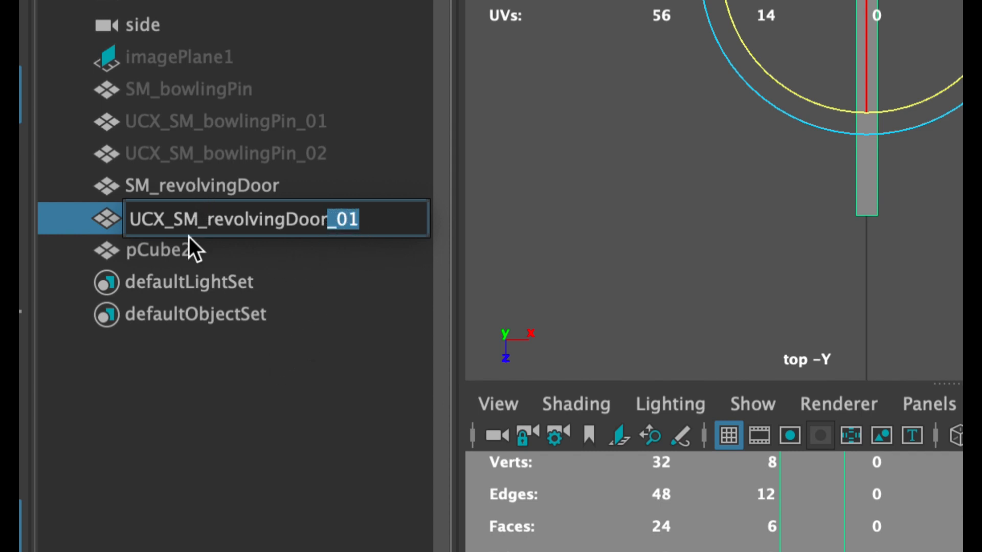
Step: Rename pCube2 as UCX_SM_revolvingDoor_02
click(165, 250)
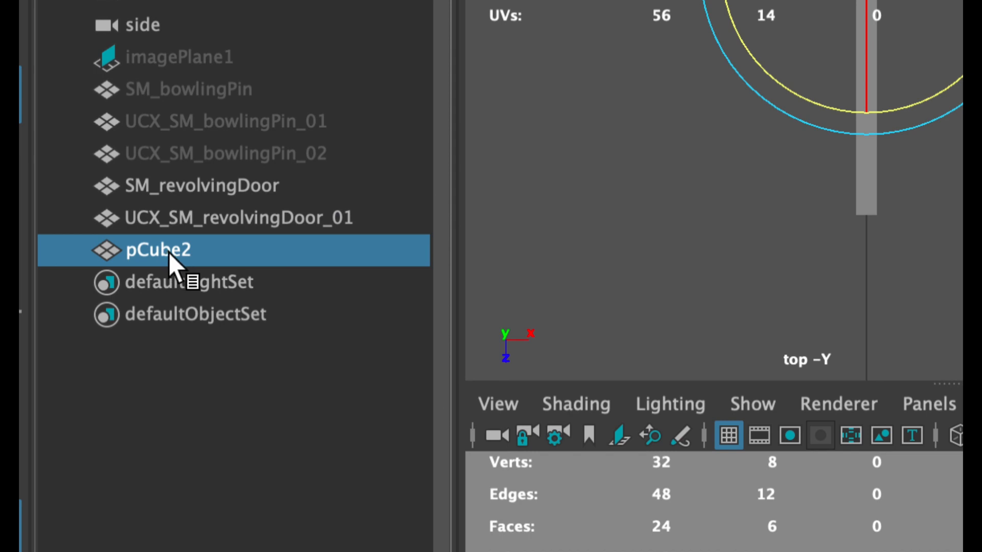
double_click(169, 253)
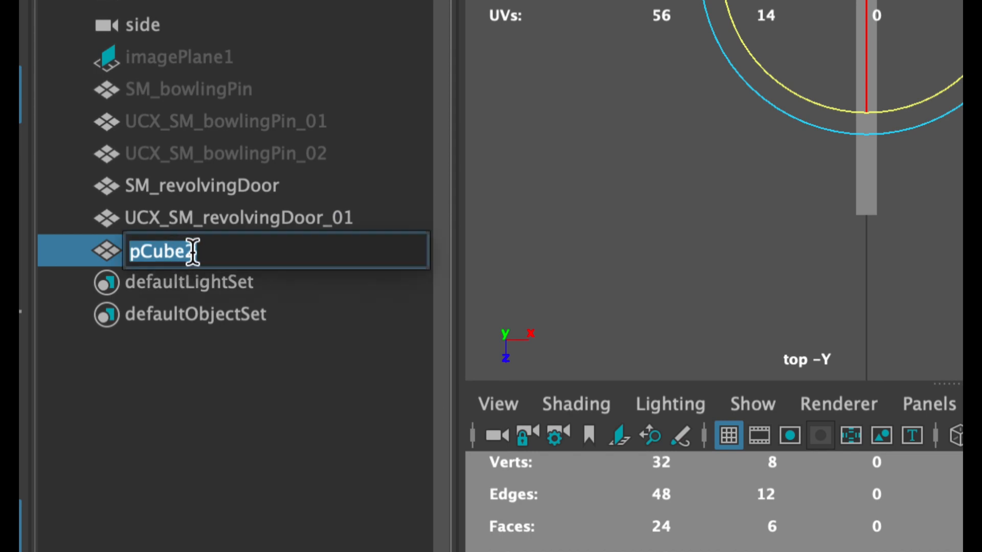
text(UC)
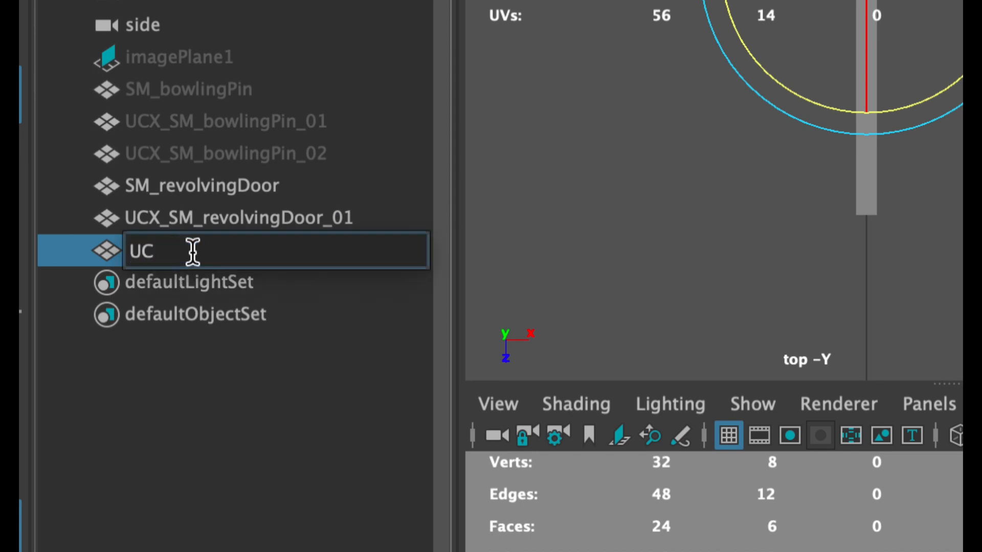
text(X_SM_revolving)
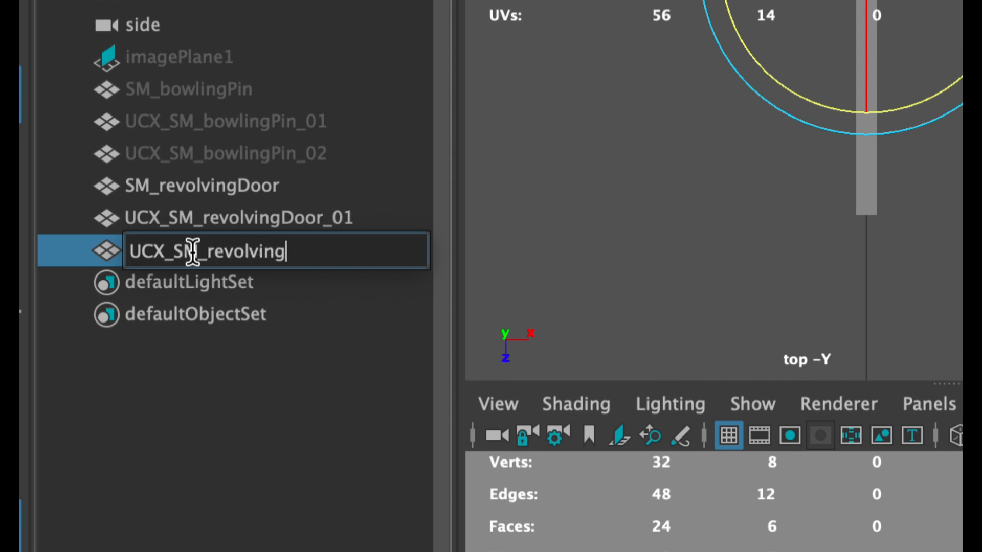
text(Door_02)
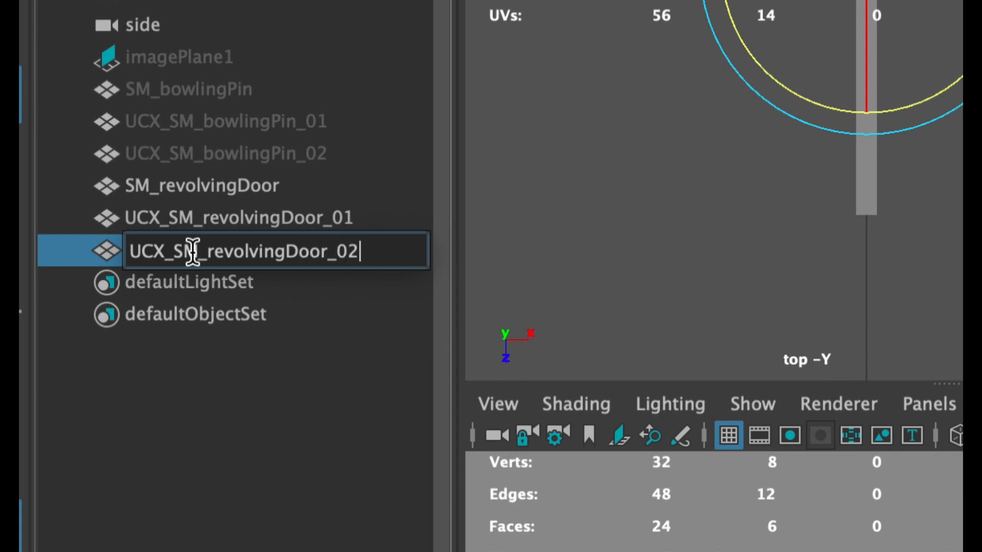
key(Return)
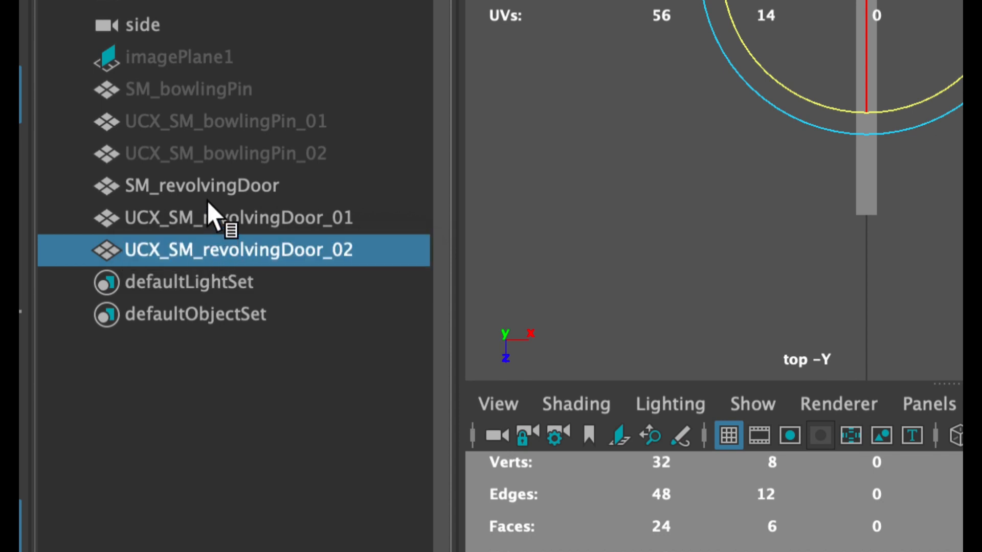
Step: Select SM_revolvingDoor together with its two UCX collision meshes and save the Maya scene
drag(207, 200, 208, 236)
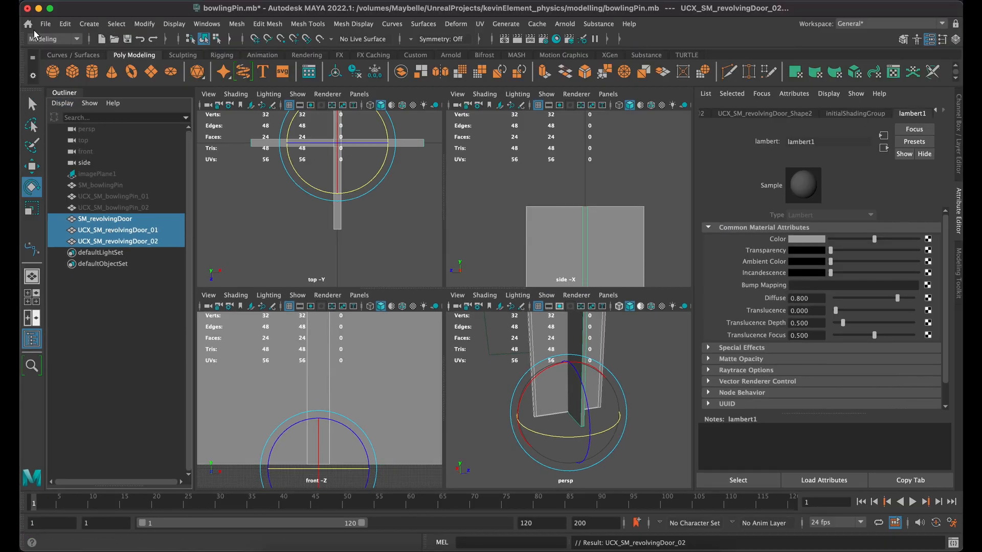
click(46, 24)
click(73, 71)
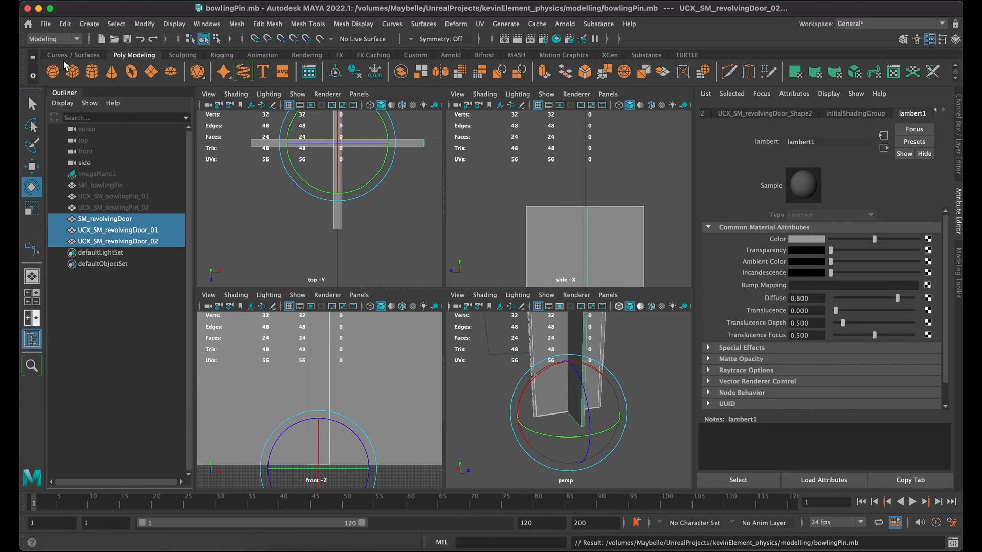
Step: Export the selected door and collision meshes as FBX, overwriting SM_revolvingDoor.fbx in the Import folder
click(46, 24)
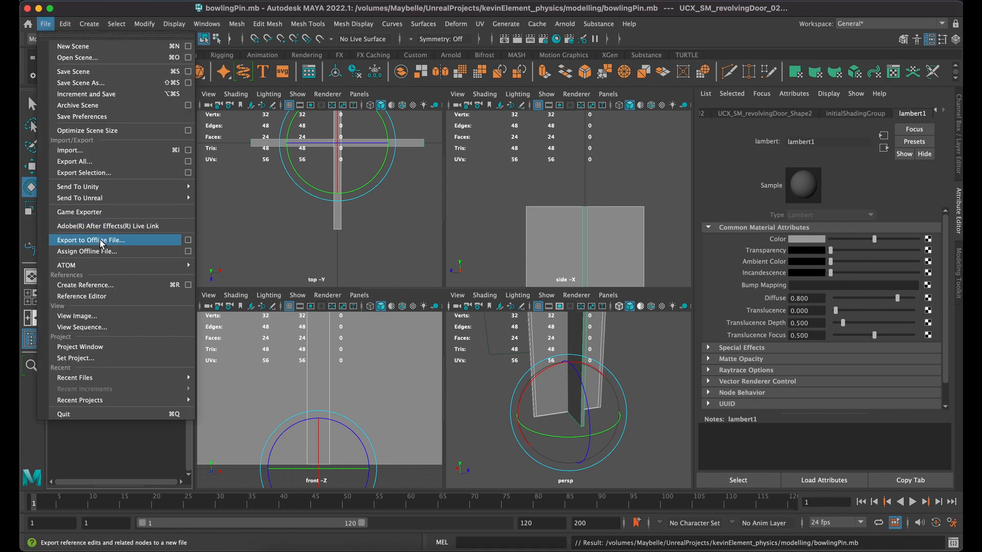
mouse_move(90, 204)
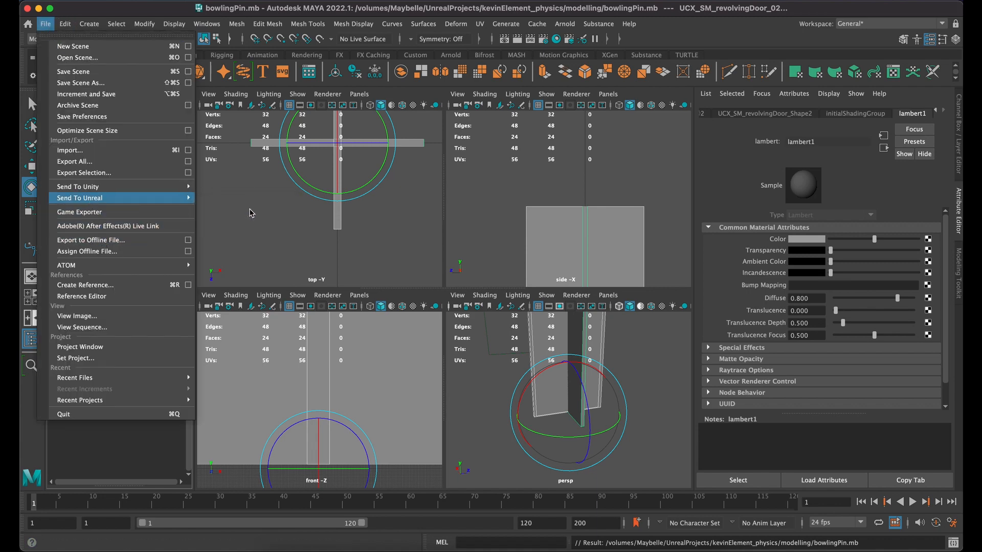
click(221, 203)
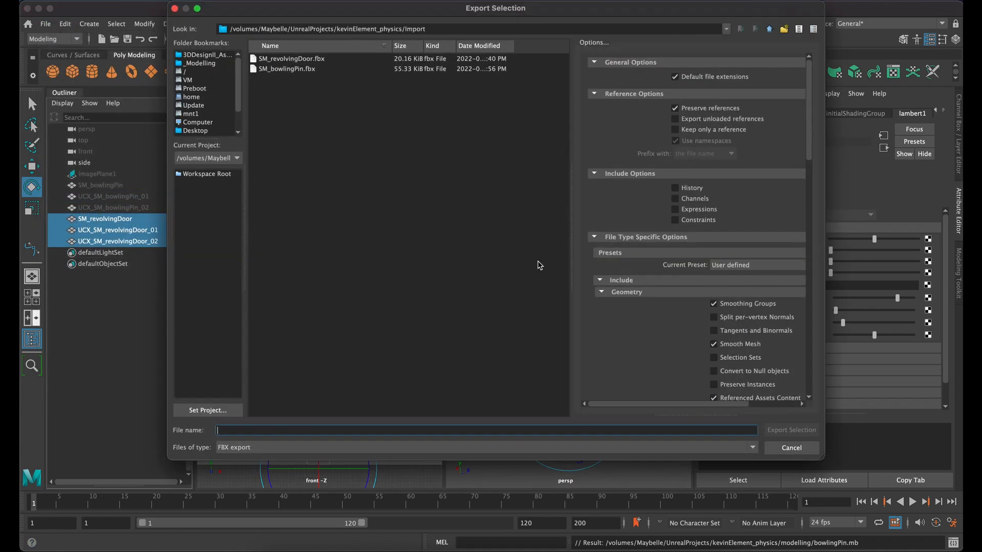
click(293, 59)
click(791, 430)
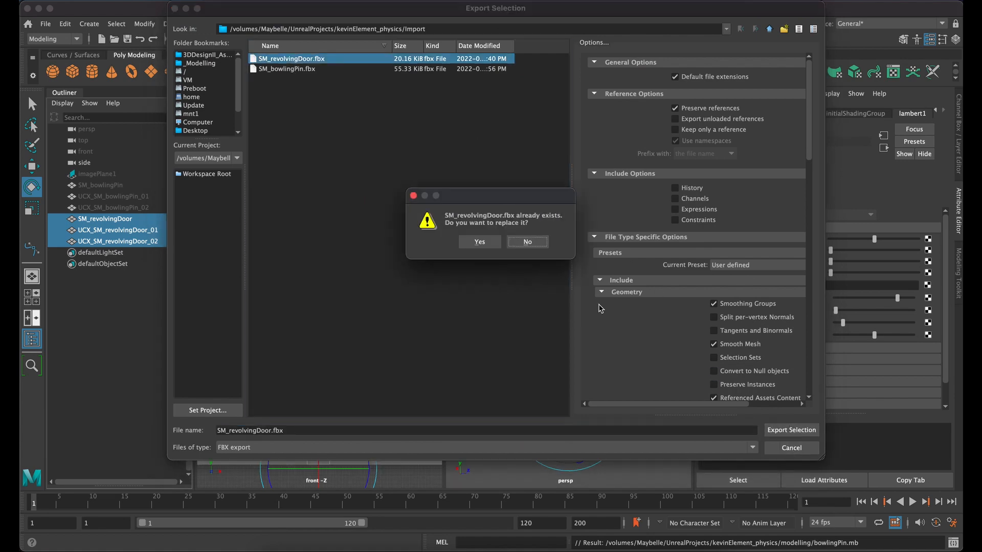
click(479, 242)
Step: Switch to Unreal, reimport the SM_revolvingDoor base mesh and inspect its collision outlines around the panels
key(super+Tab)
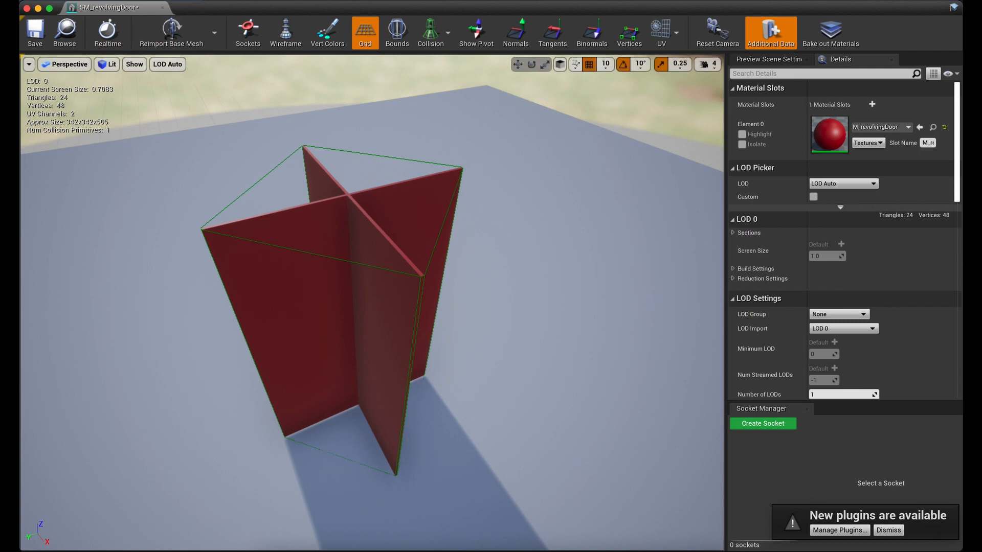
click(171, 36)
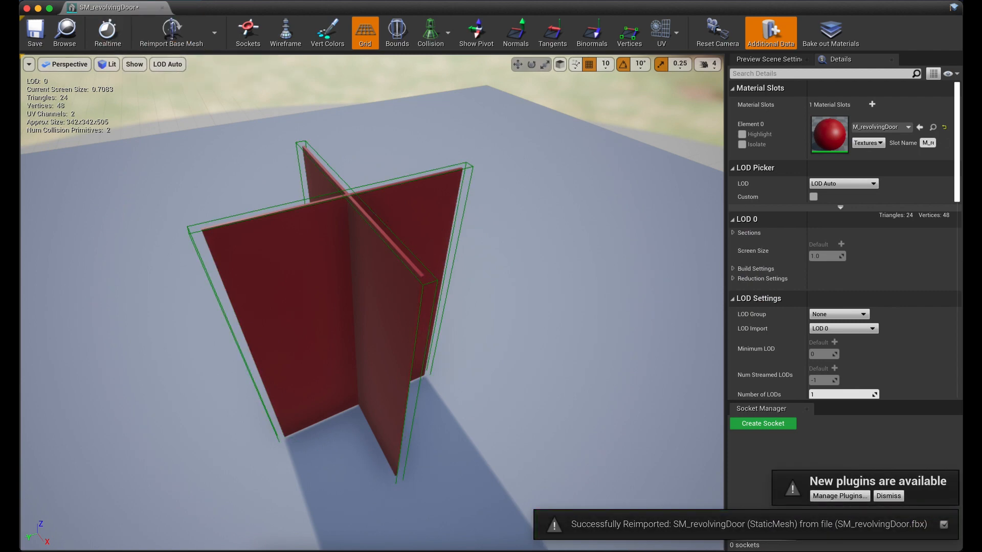
scroll(312, 250, down, 5)
scroll(312, 249, up, 6)
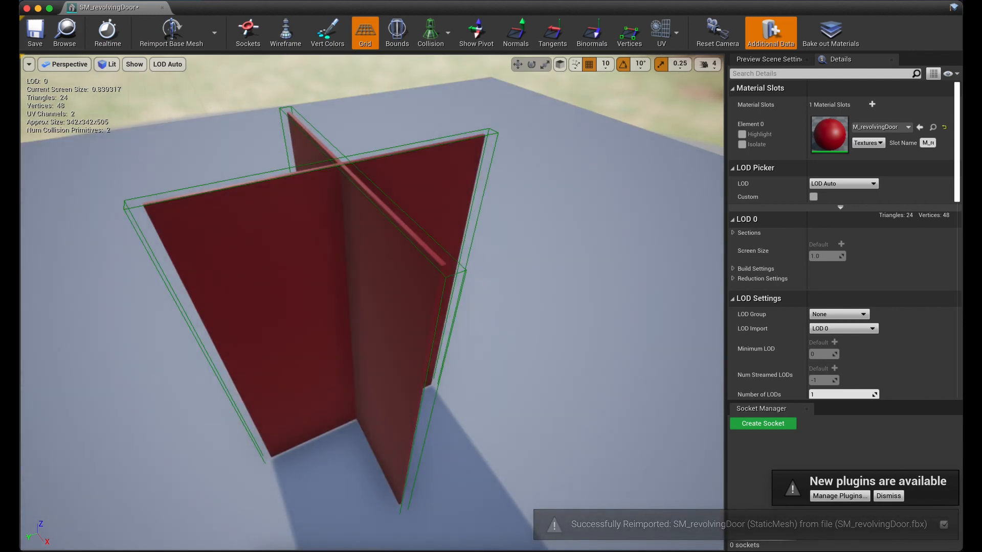
right_drag(327, 256, 196, 306)
key(s)
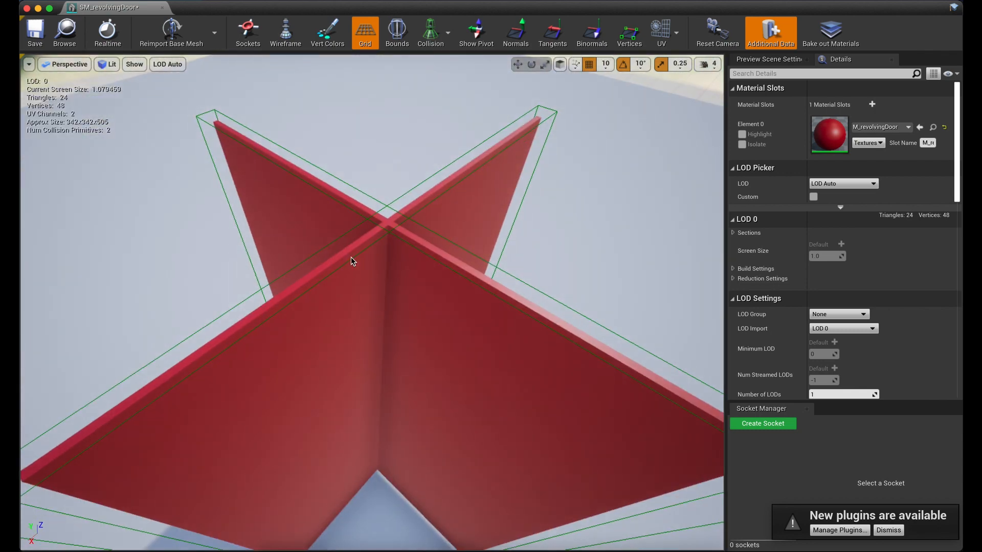
Step: Close the mesh editor and play the level, walking the character into the red revolving door's corners to test collision, and end the preview
click(27, 8)
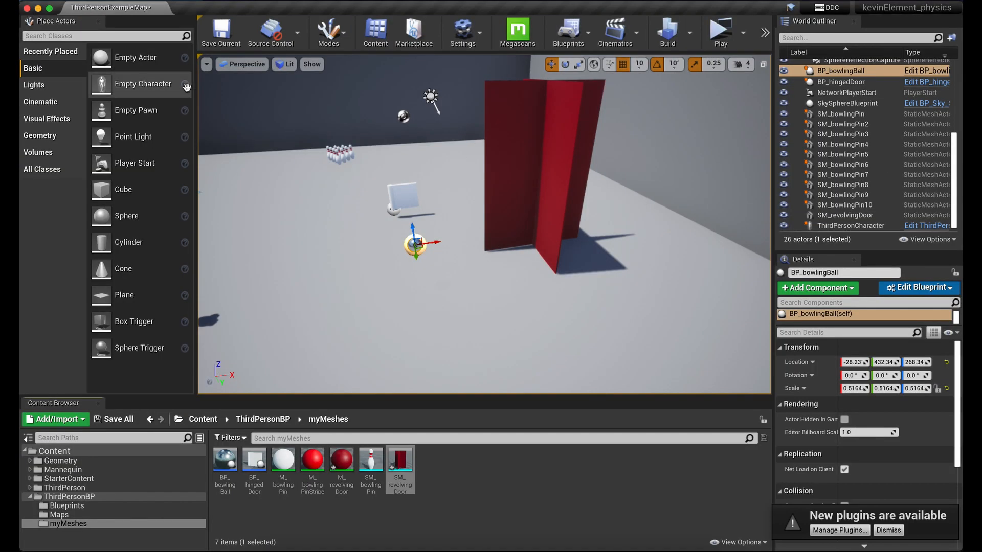
click(720, 34)
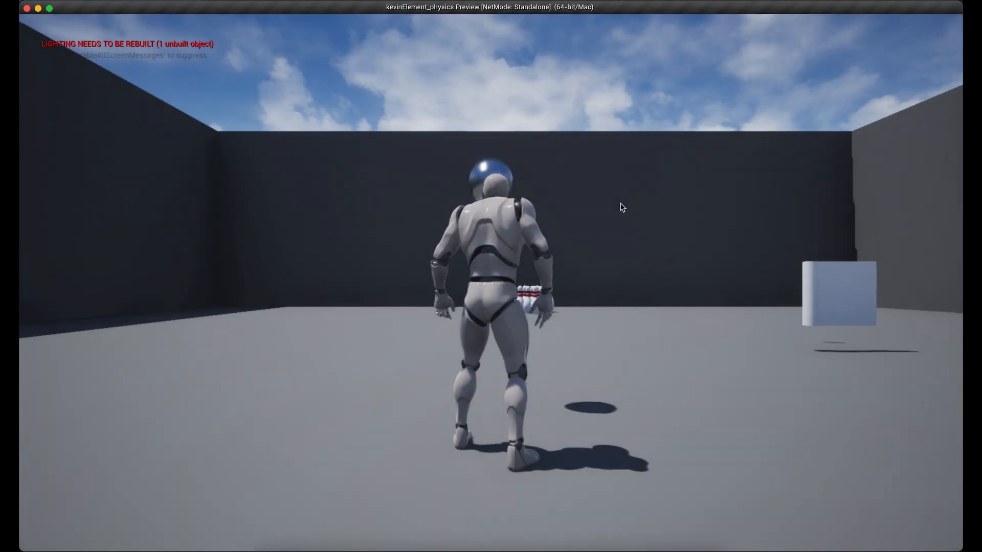
key(w)
key(w)
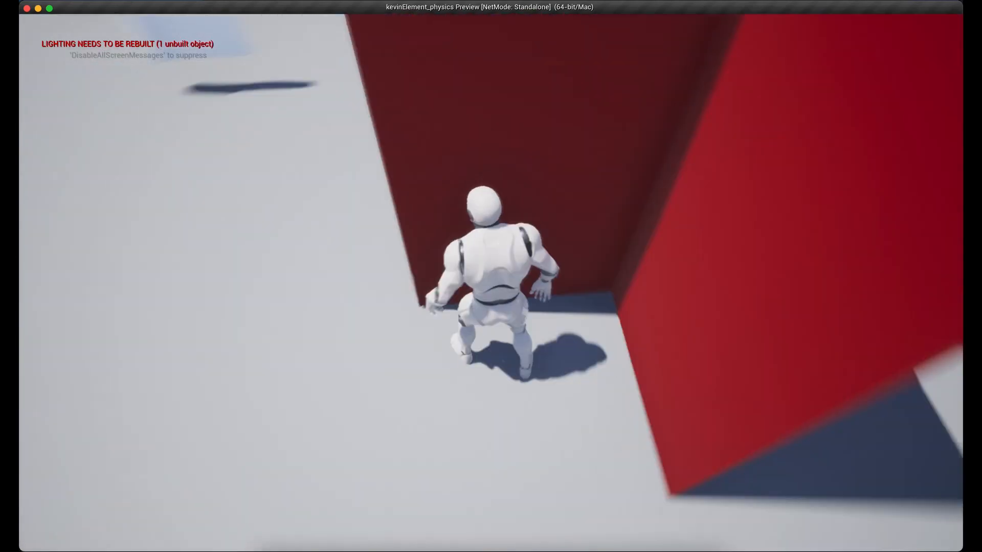
key(w)
key(s)
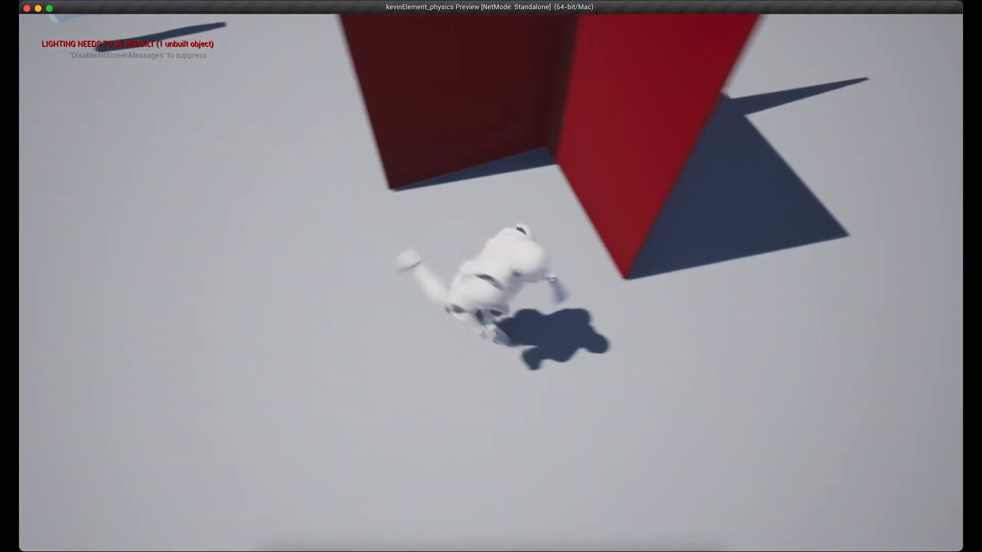
key(w)
key(s)
key(s)
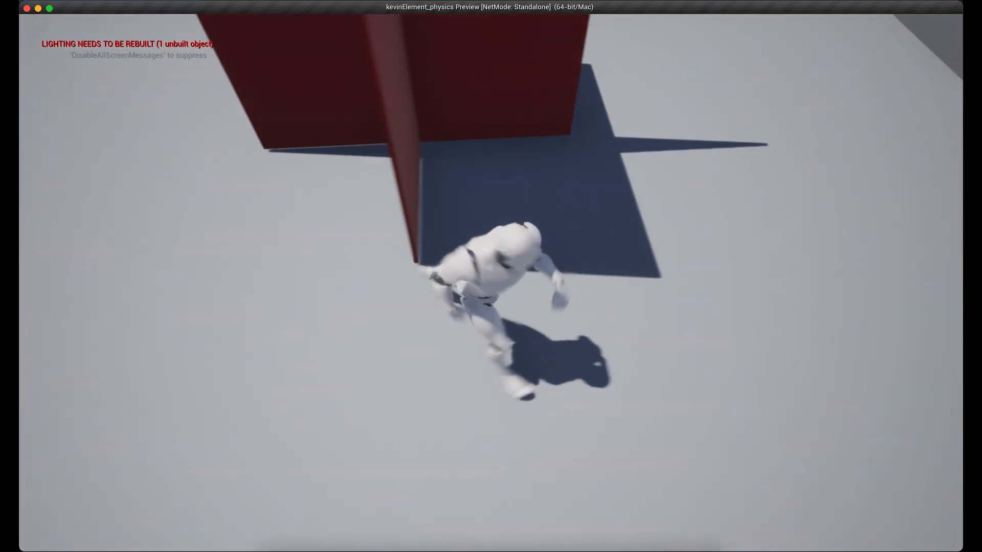
key(w)
key(d)
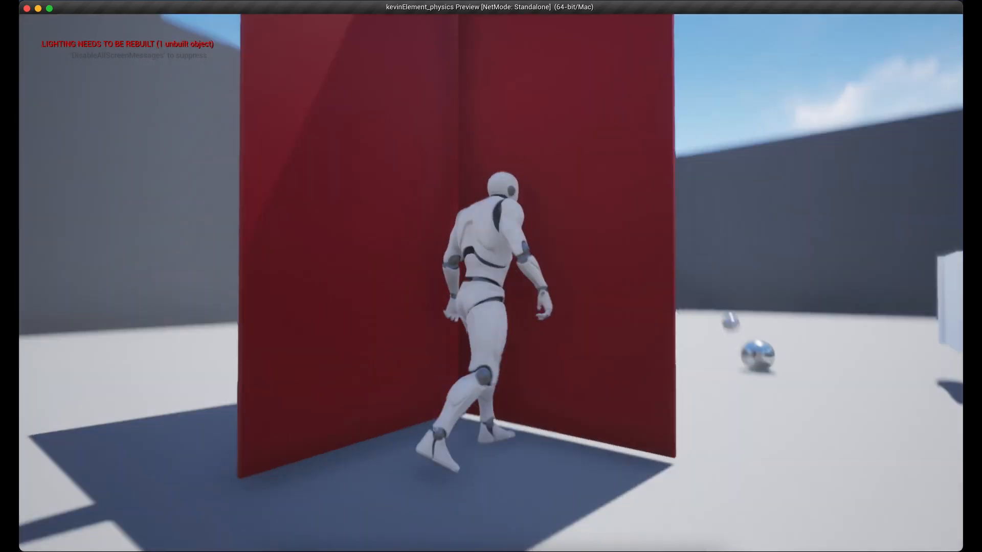
key(s)
key(Escape)
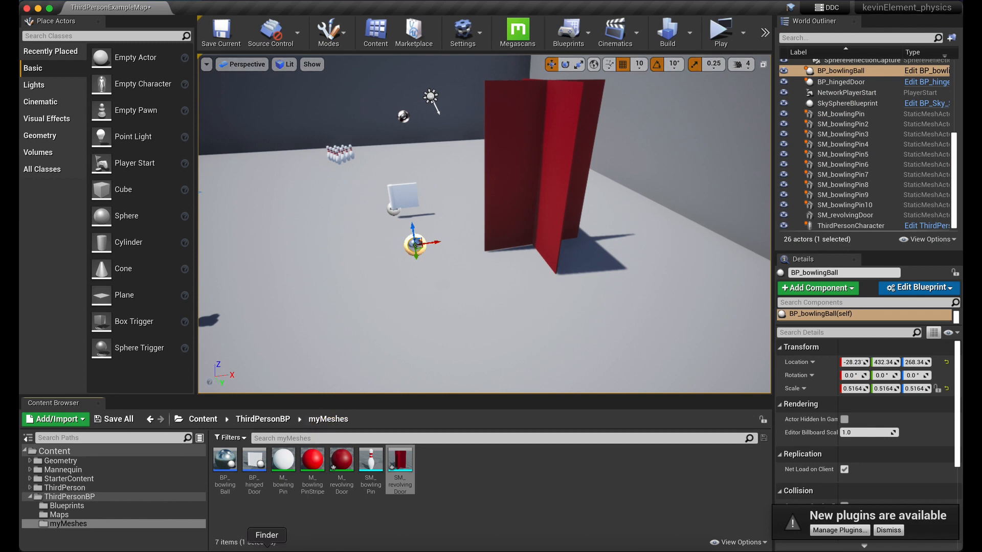
Step: Open the BP_hingedDoor blueprint in its 3D view and set the Door component's Y scale to 1
click(256, 465)
double_click(257, 467)
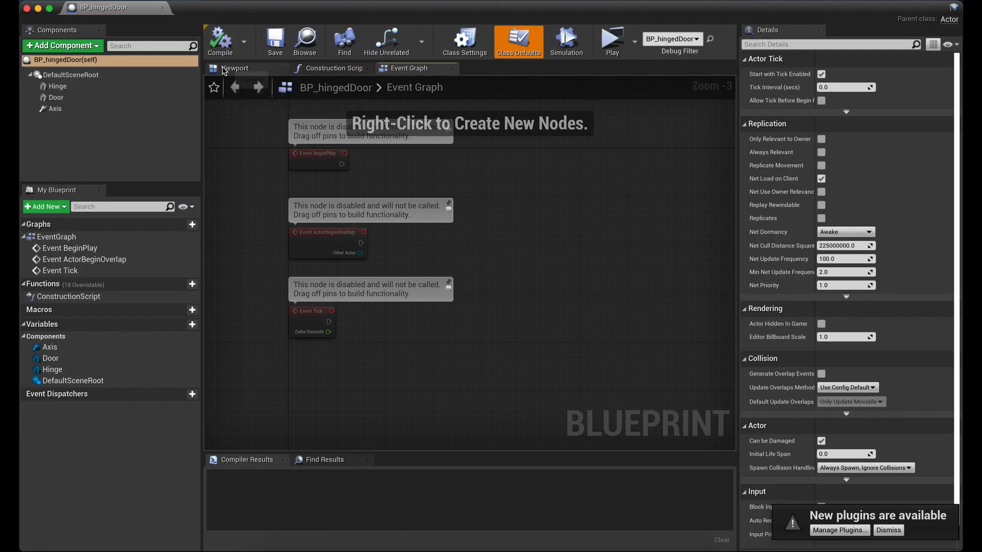
click(238, 69)
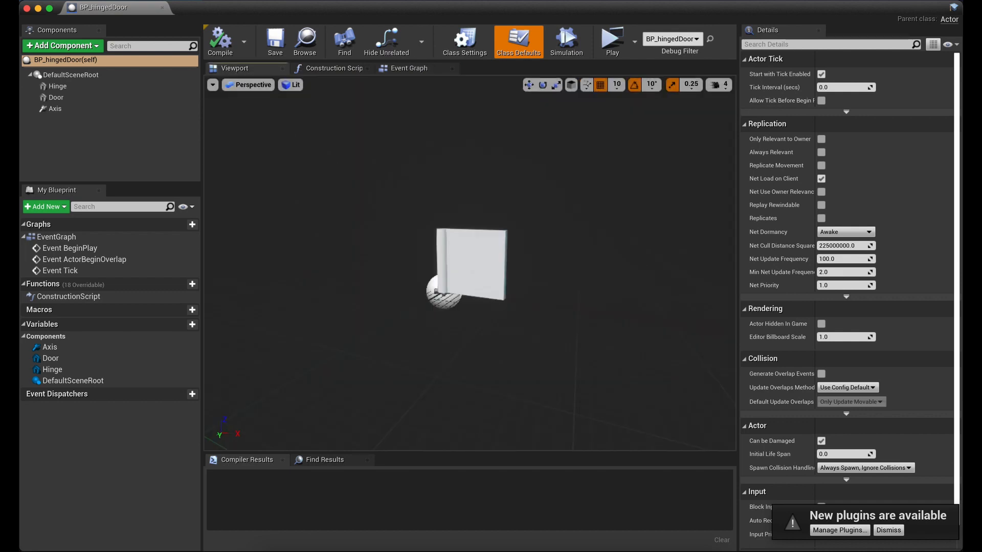
click(468, 253)
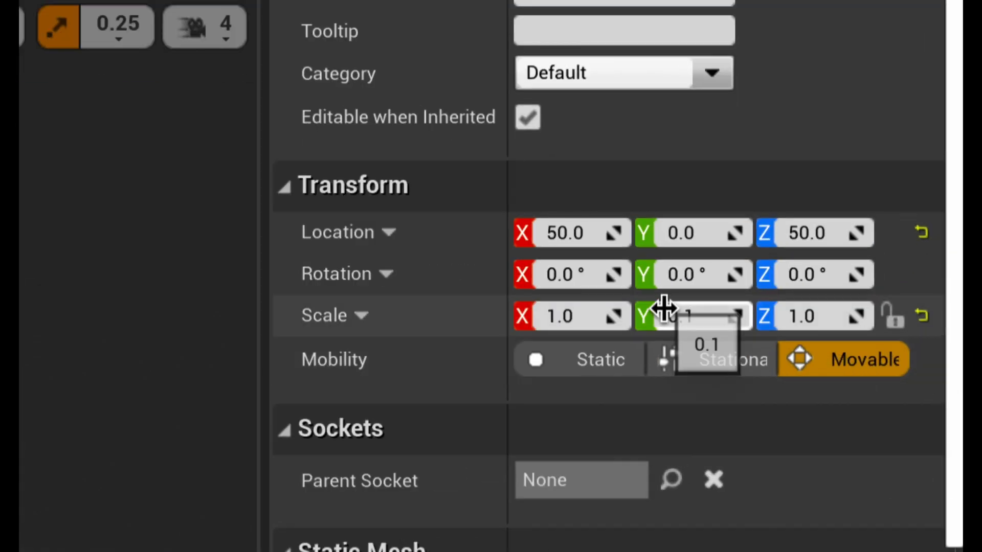
click(765, 335)
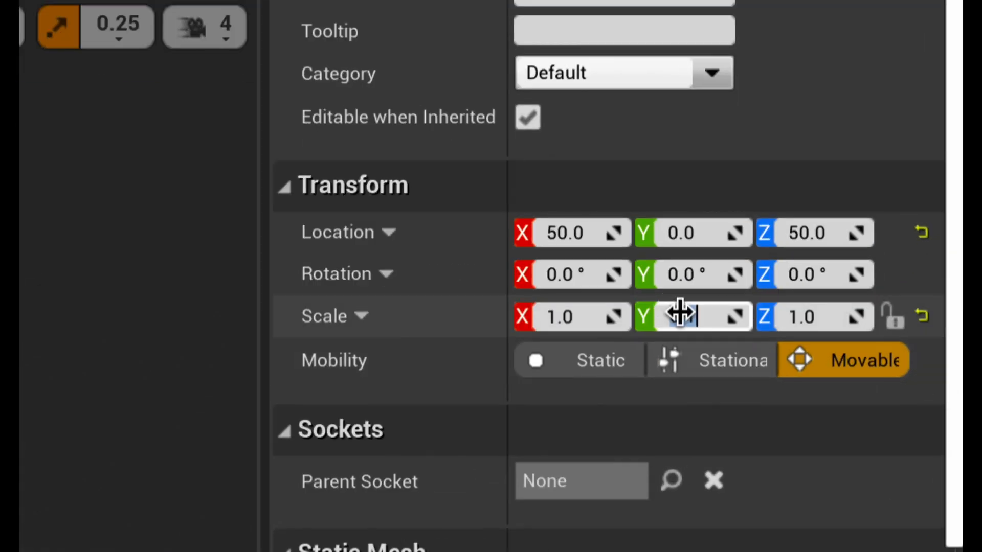
text(1)
key(Return)
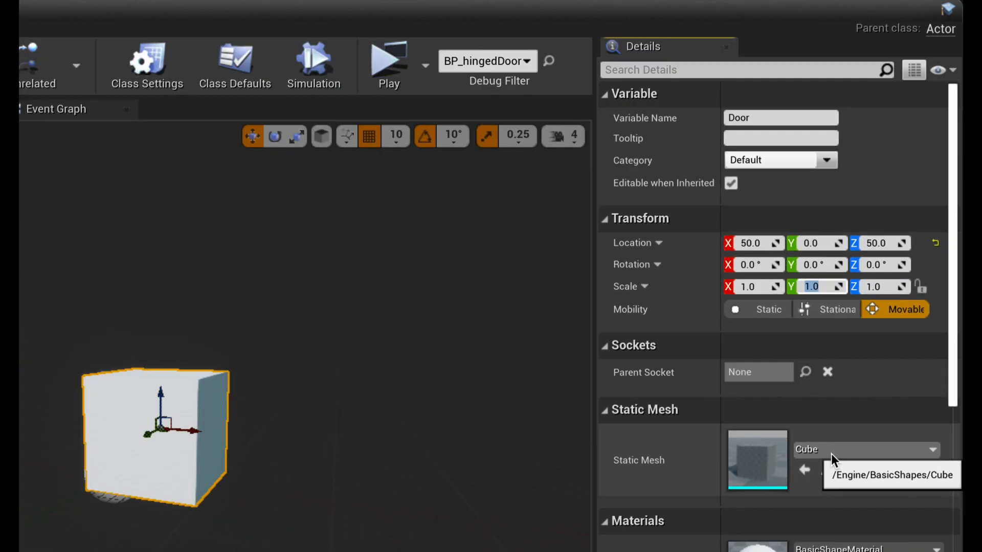
Step: Replace the Door component's static mesh with SM_revolvingDoor
click(847, 452)
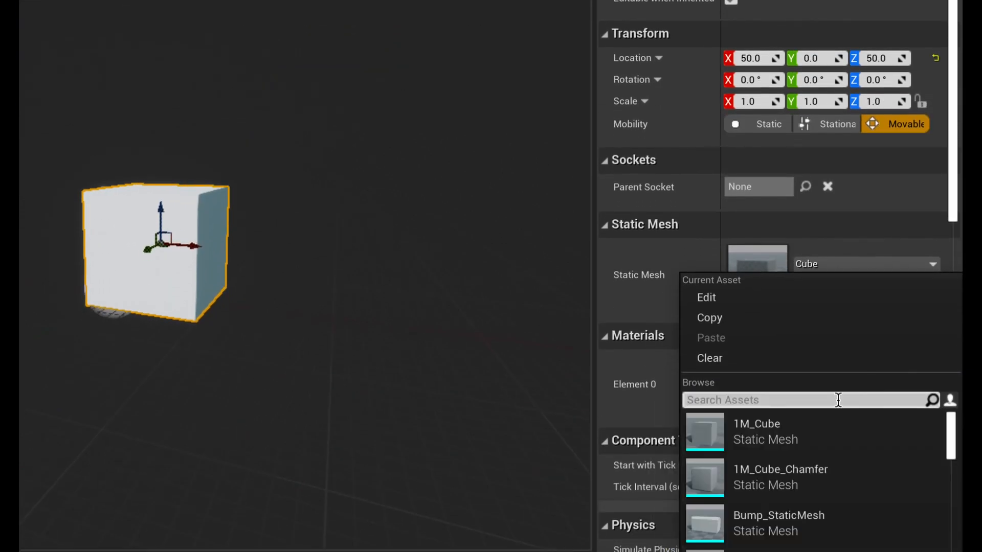
text(SM_)
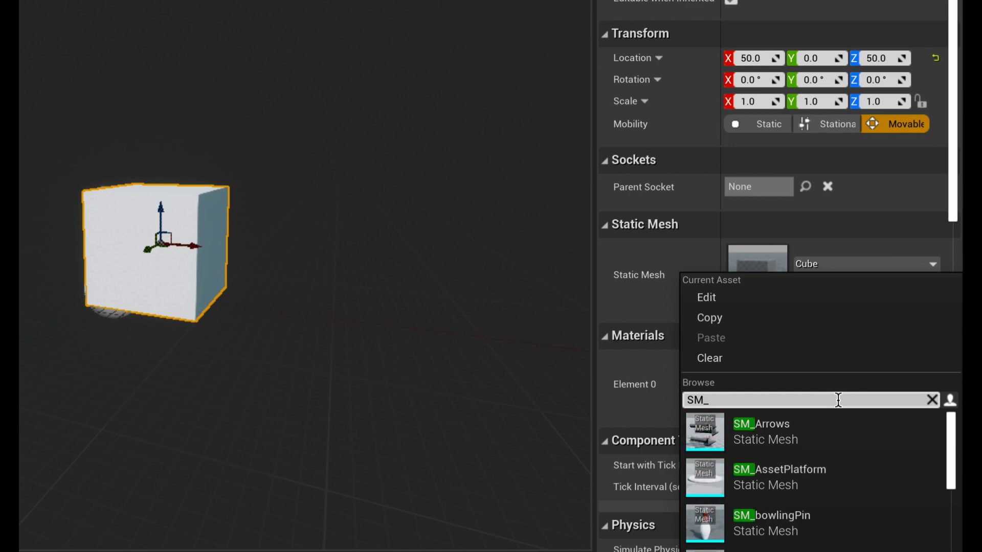
text(rev)
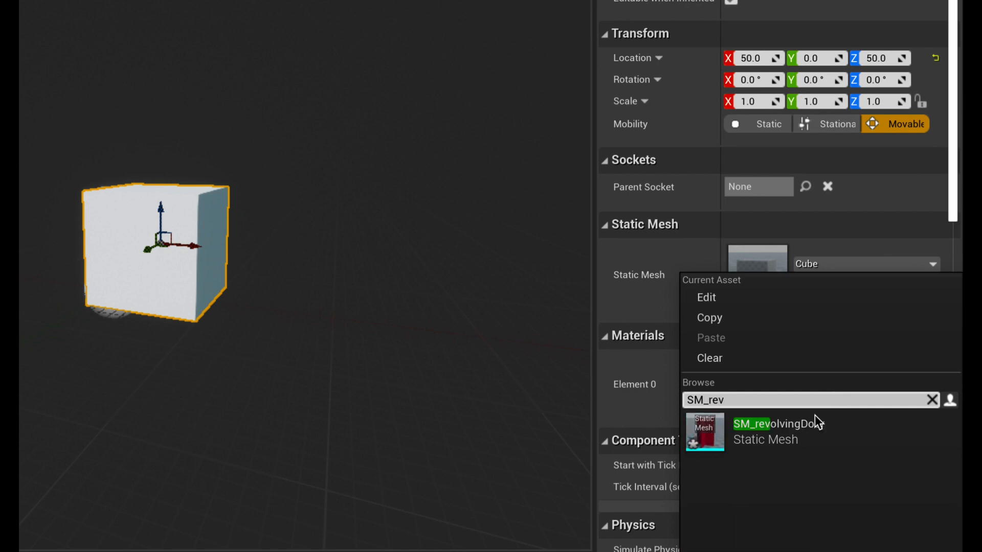
click(801, 427)
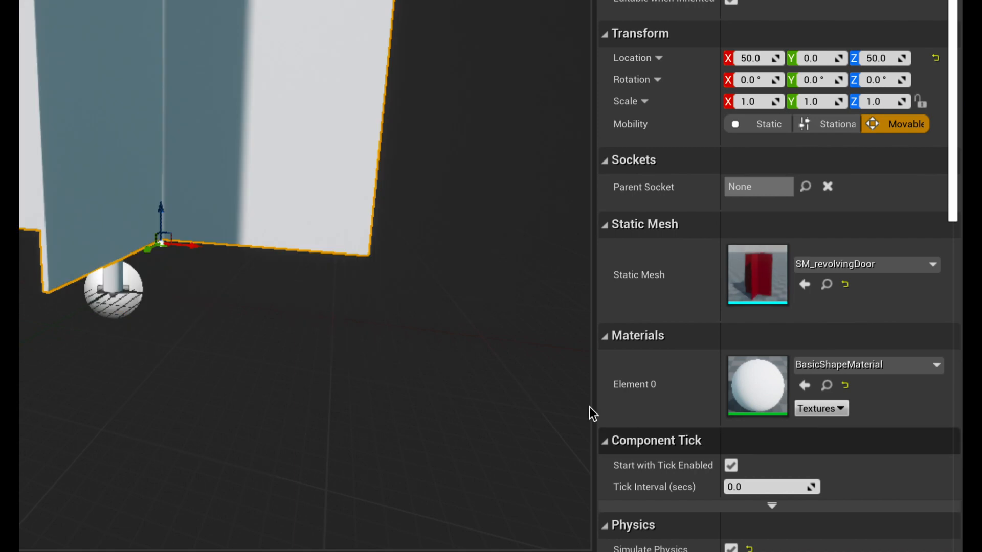
Step: Move the Door component along X to location 0 so it centres on the hinge, and save the blueprint
scroll(300, 332, down, 4)
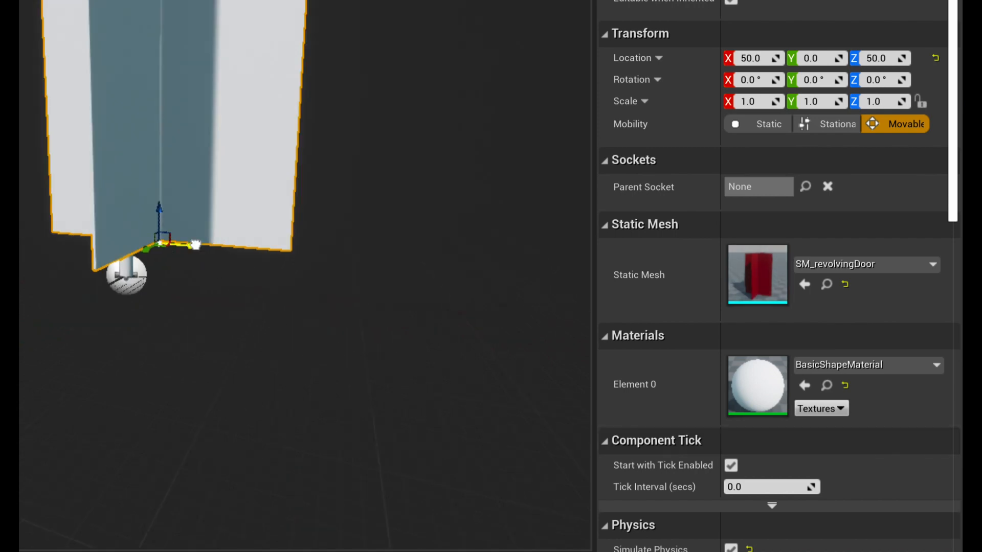
drag(196, 245, 164, 241)
right_drag(164, 241, 143, 243)
key(d)
right_drag(259, 262, 259, 261)
key(a)
scroll(259, 261, down, 4)
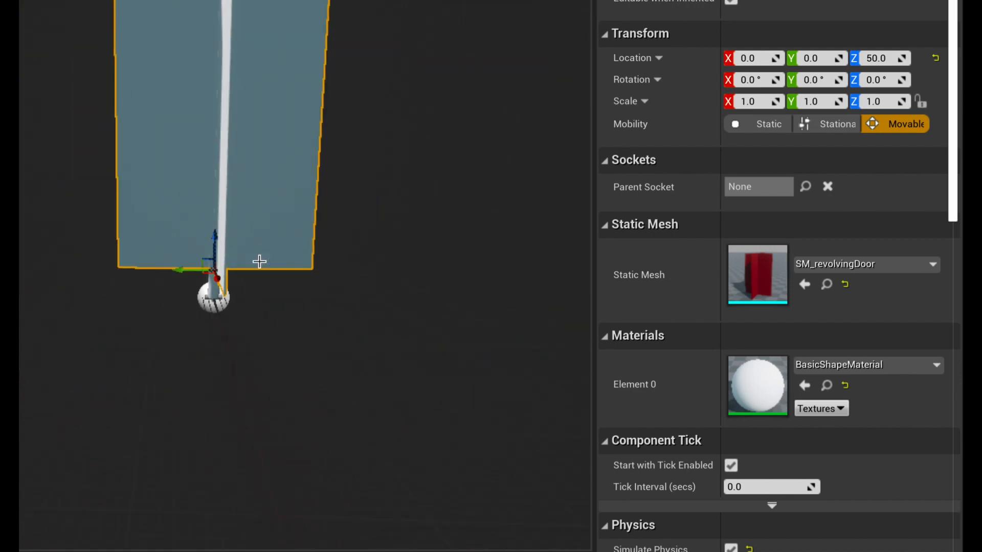
right_drag(260, 262, 242, 262)
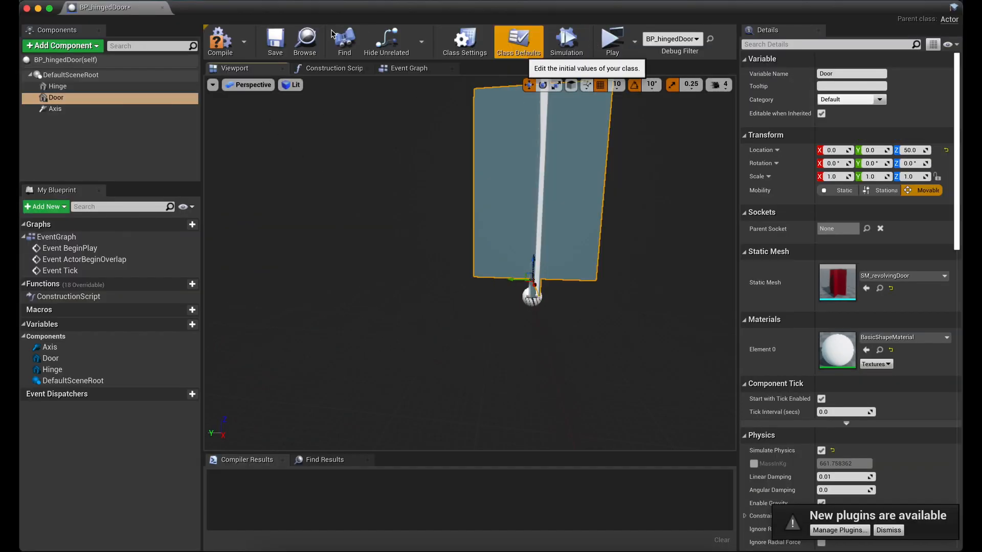
click(276, 43)
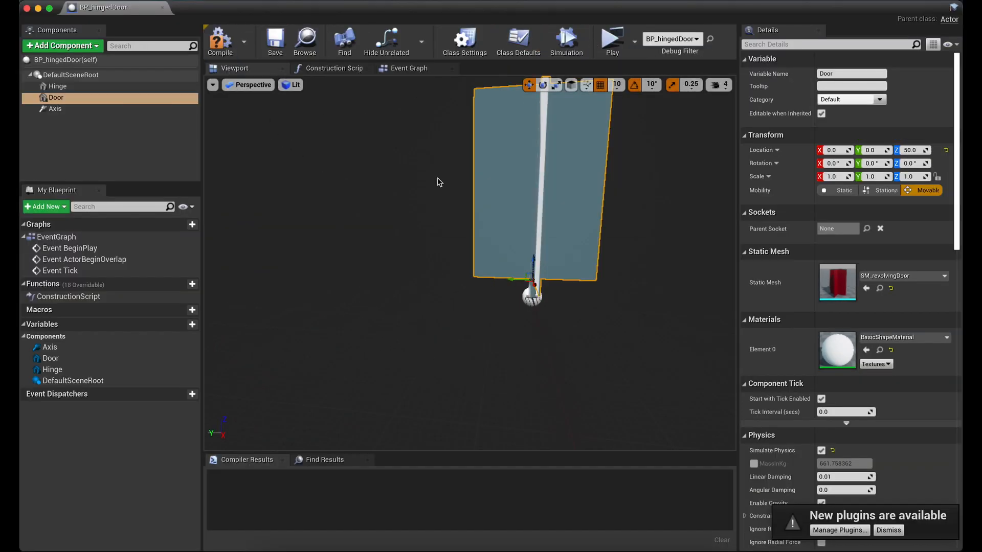
Step: Play the level, push the character against the white revolving door's panels from several sides to test its rotation, and end the preview
click(611, 41)
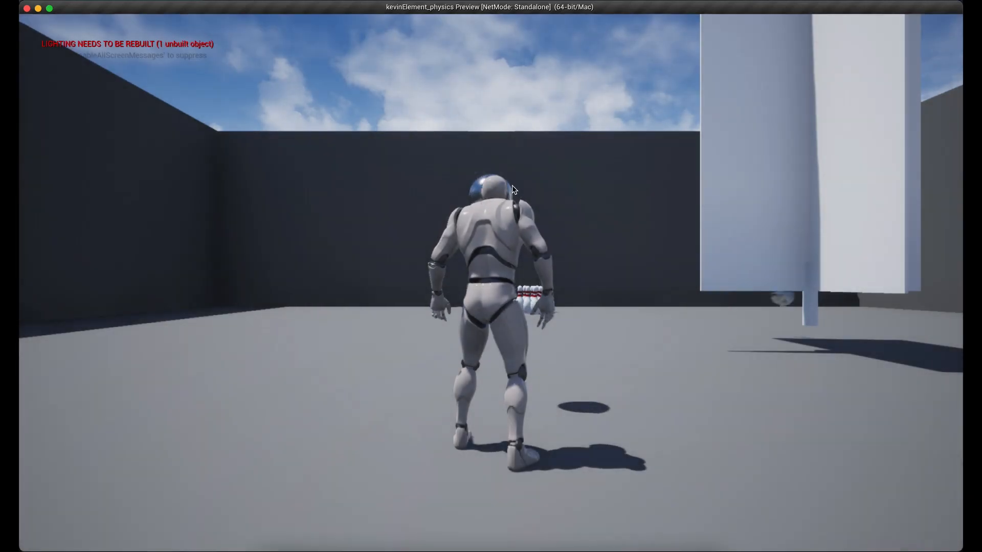
click(513, 188)
key(w)
key(d)
key(w)
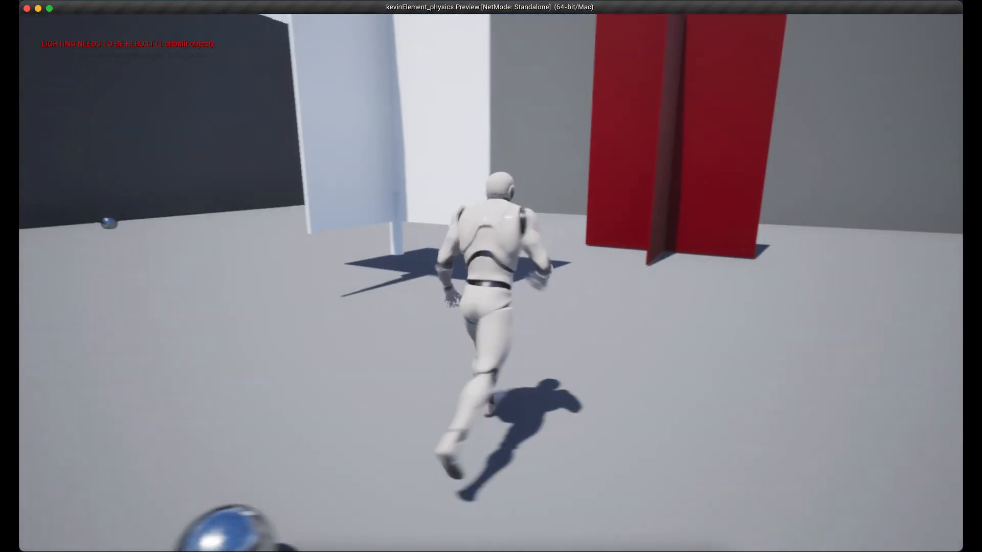
key(d)
key(w)
key(a)
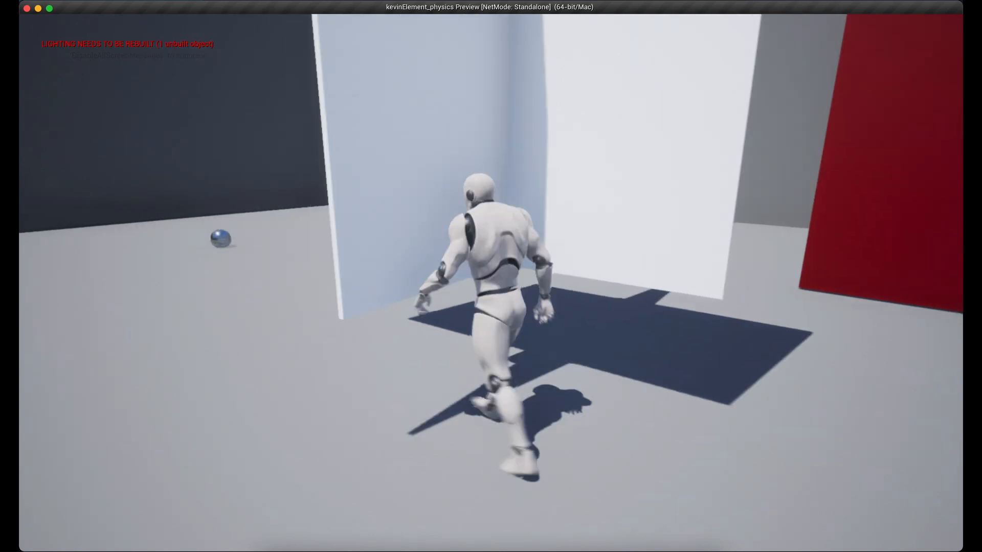
key(w)
key(a)
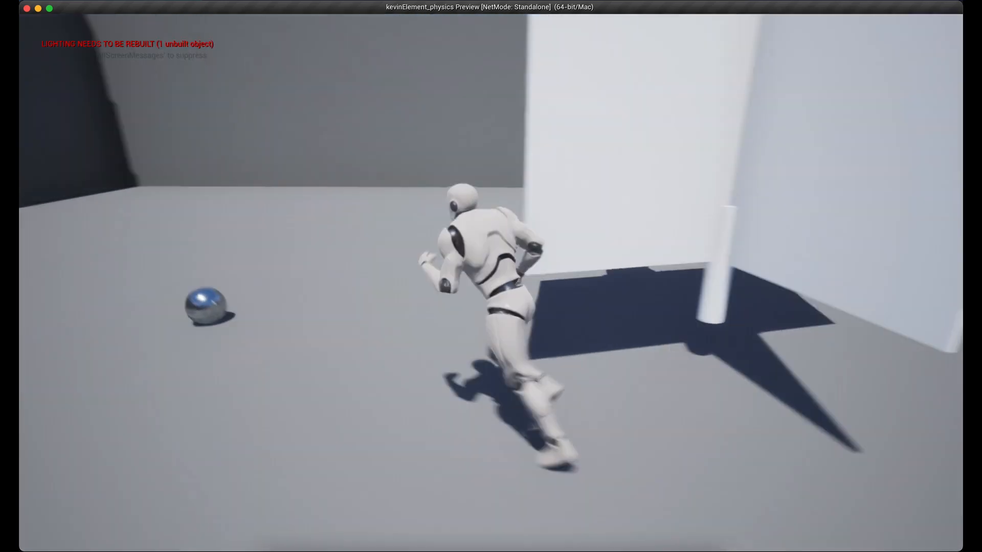
key(s)
key(d)
key(d)
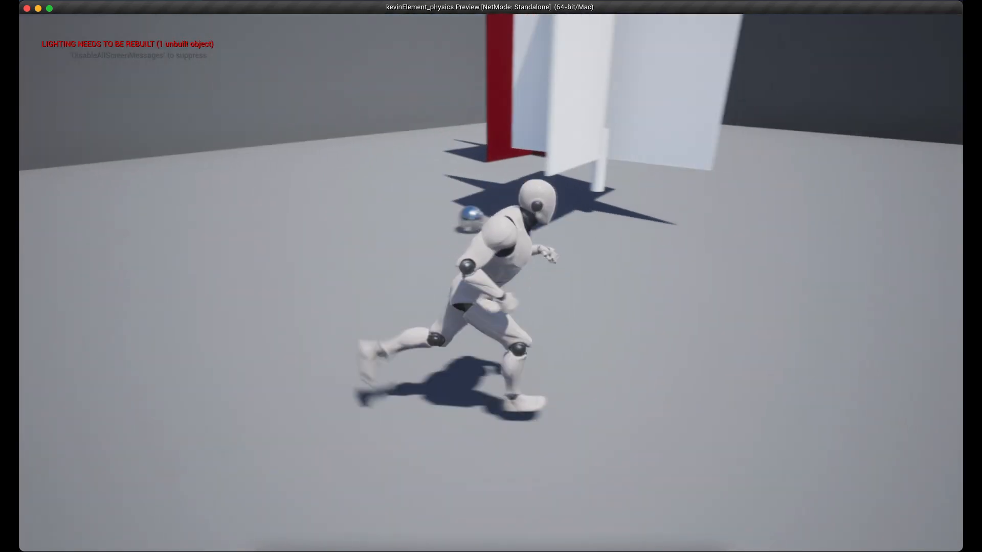
key(w)
key(d)
key(d)
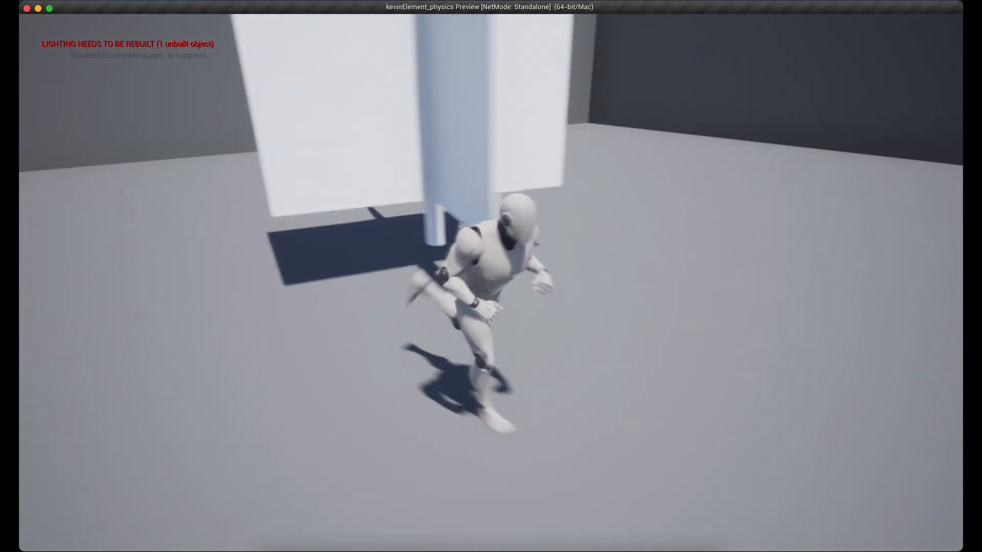
key(s)
key(w)
key(a)
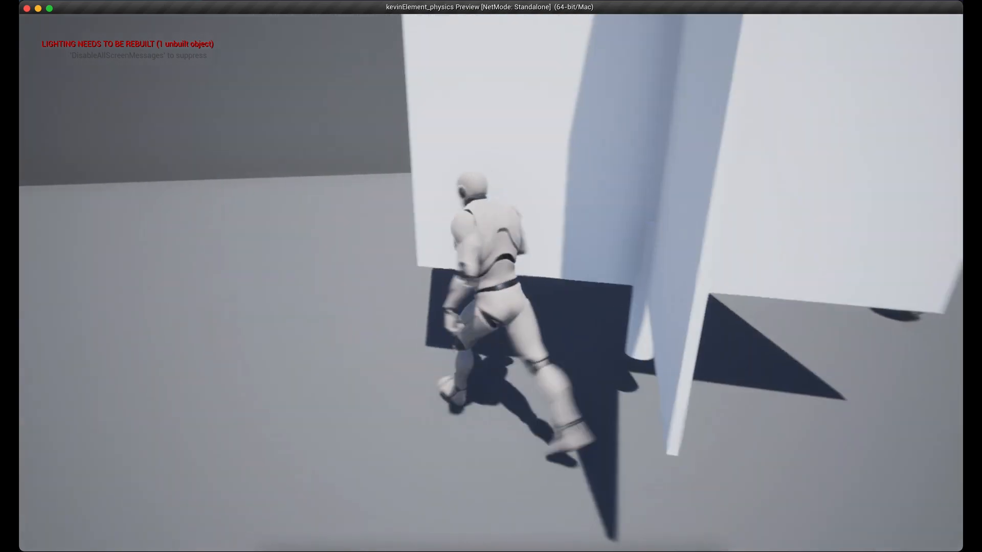
key(w)
key(a)
key(d)
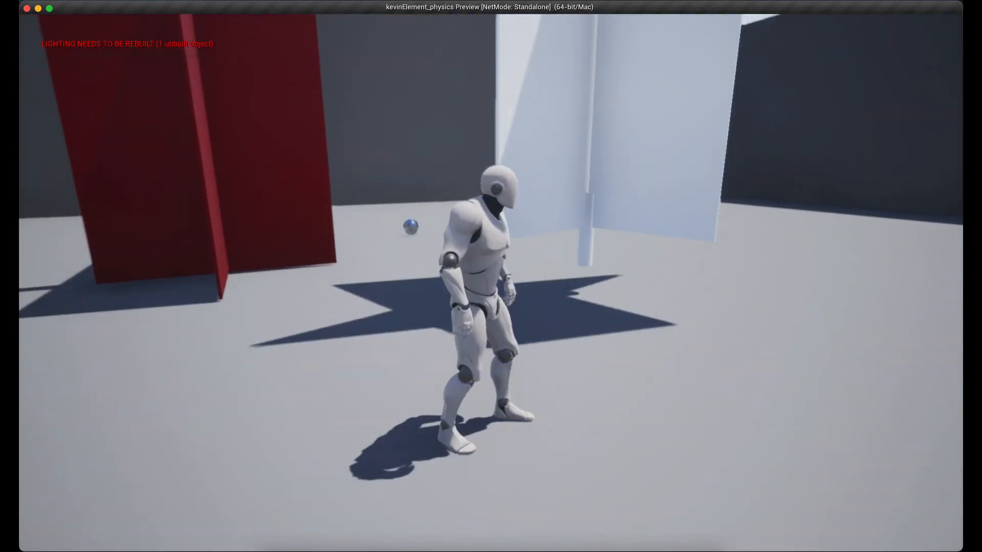
key(d)
key(d)
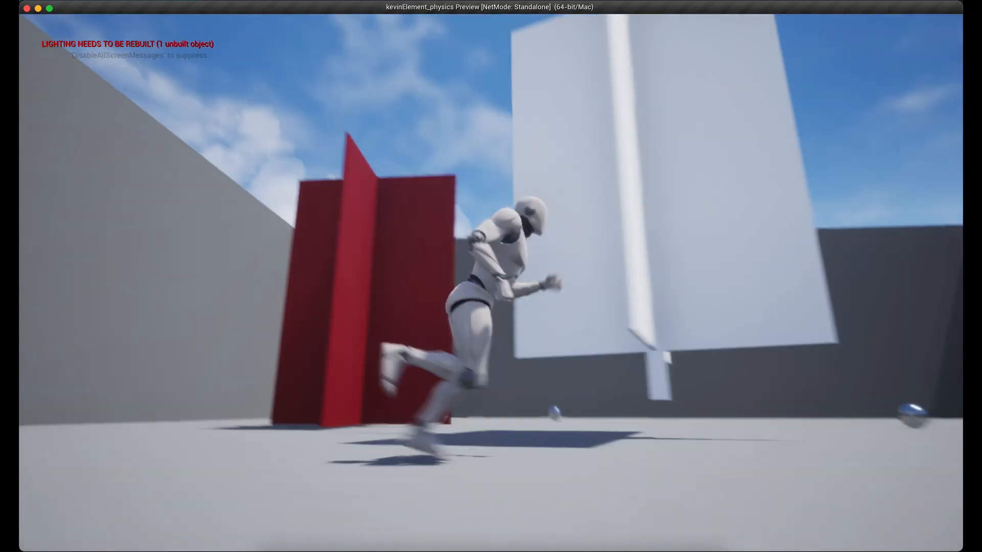
key(d)
key(w)
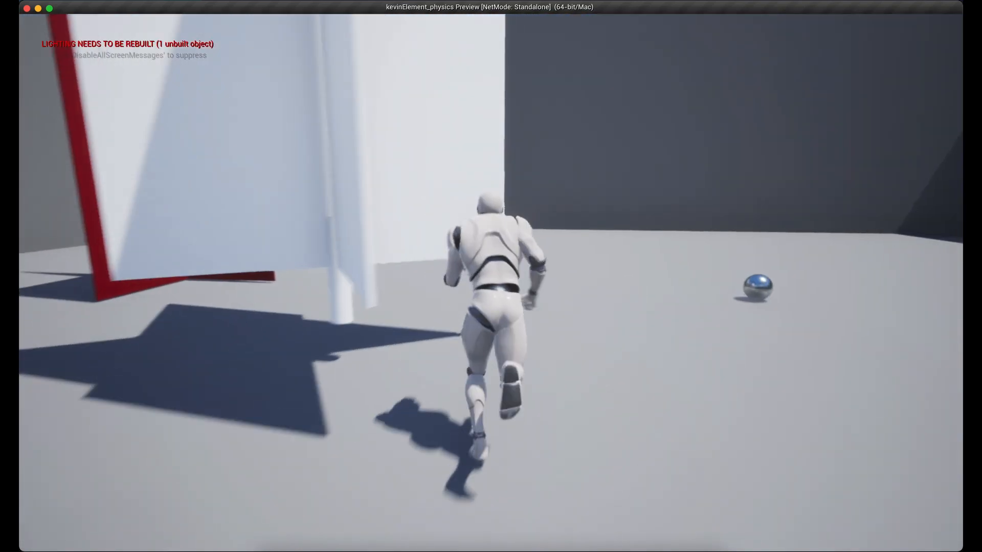
key(a)
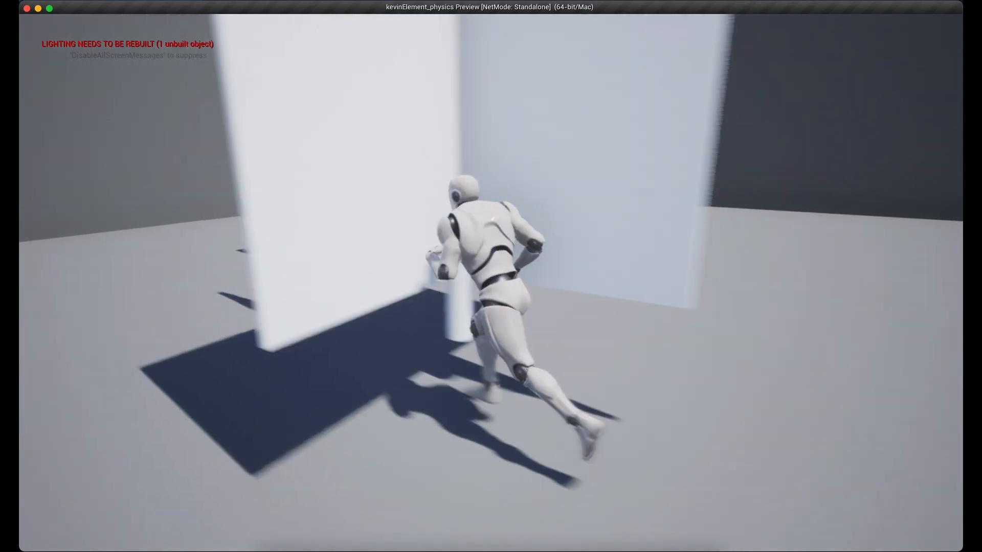
key(a)
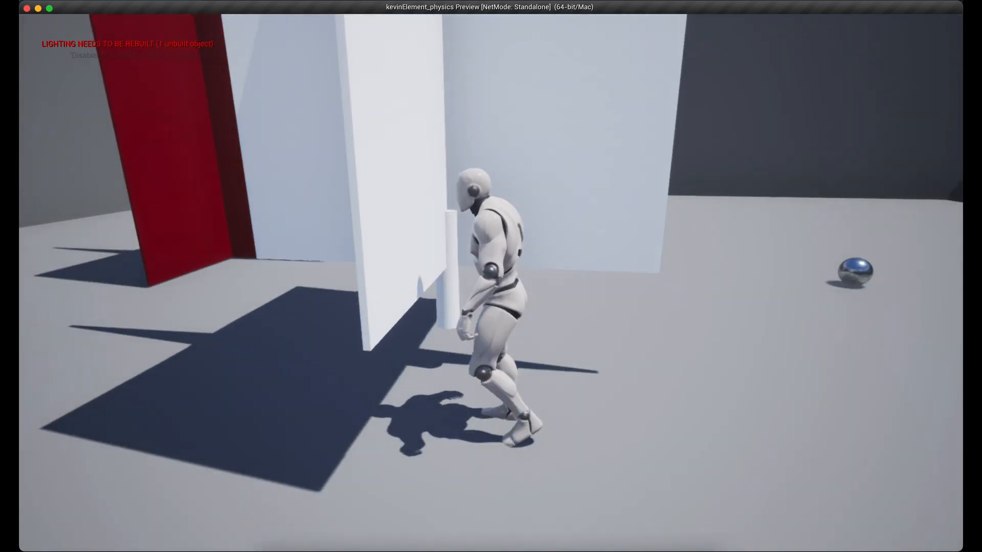
key(a)
key(w)
key(w)
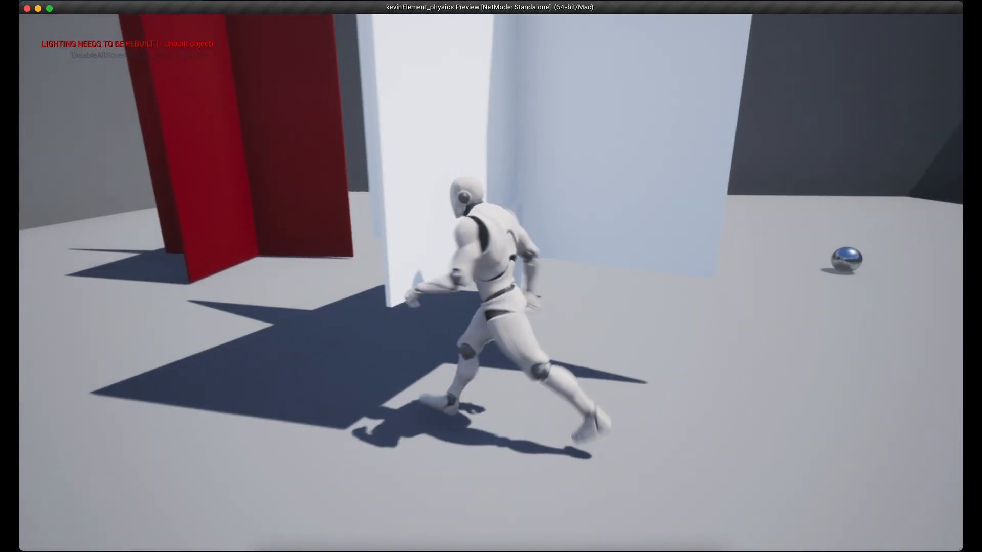
key(a)
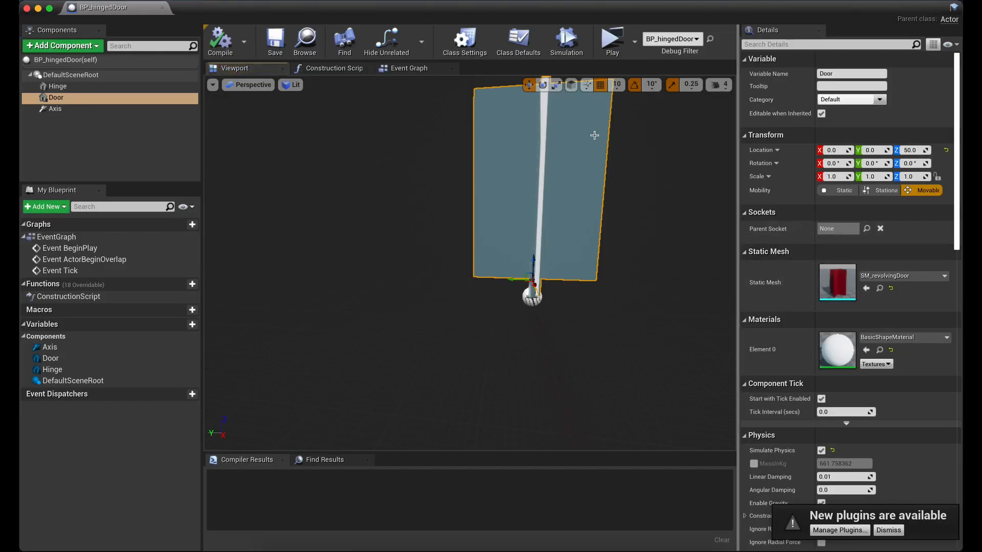
Step: Override the Door component's mass with 20 kg in its physics settings and compile the blueprint
click(58, 86)
double_click(57, 97)
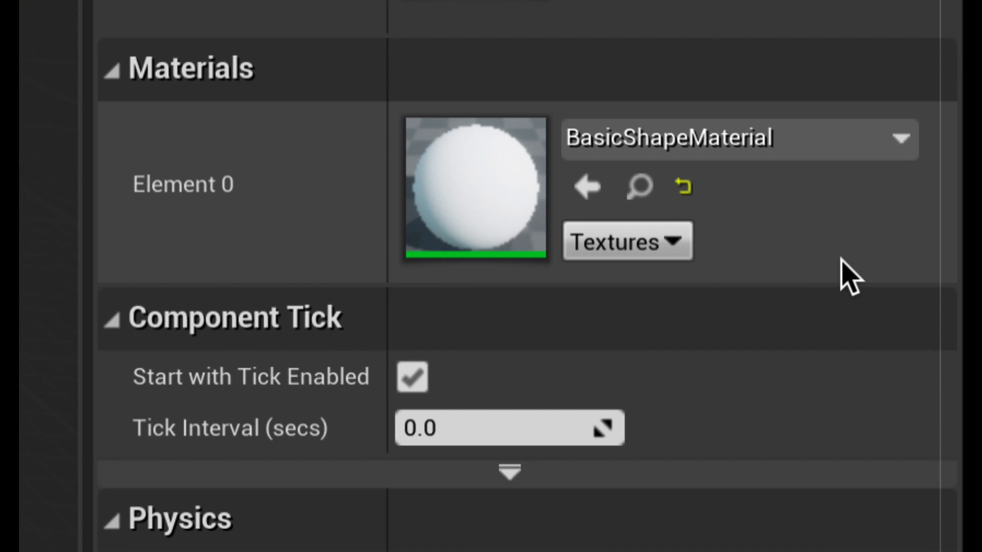
scroll(832, 6, up, 5)
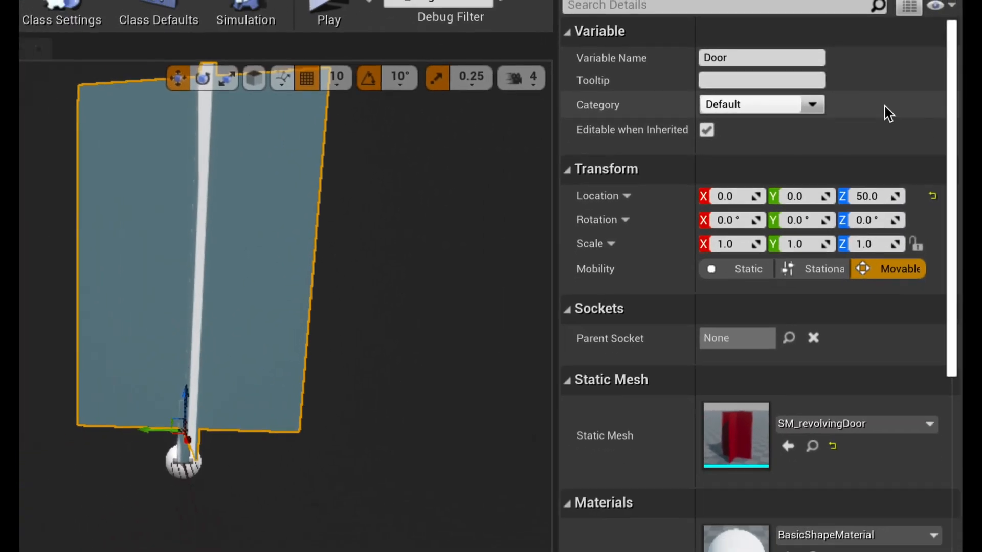
drag(956, 91, 928, 250)
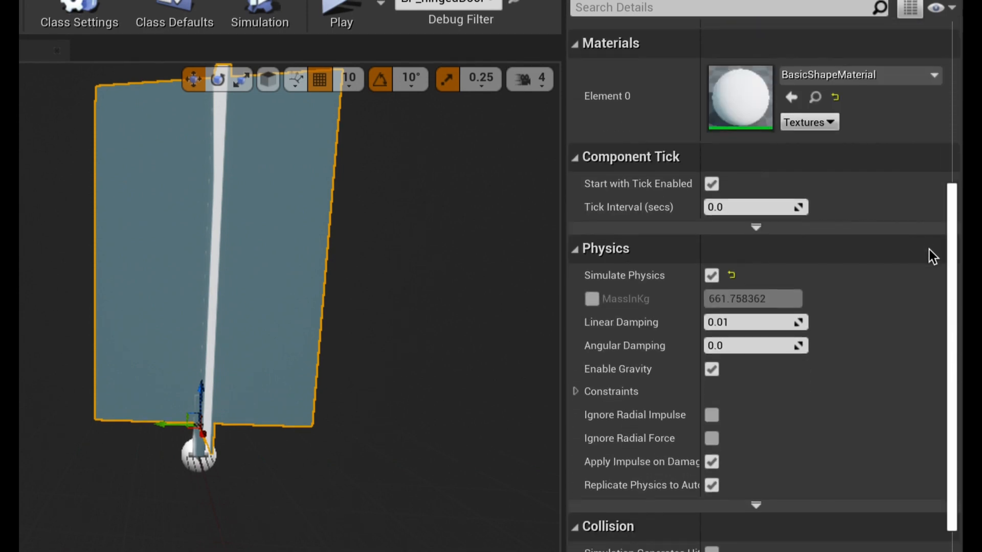
click(593, 299)
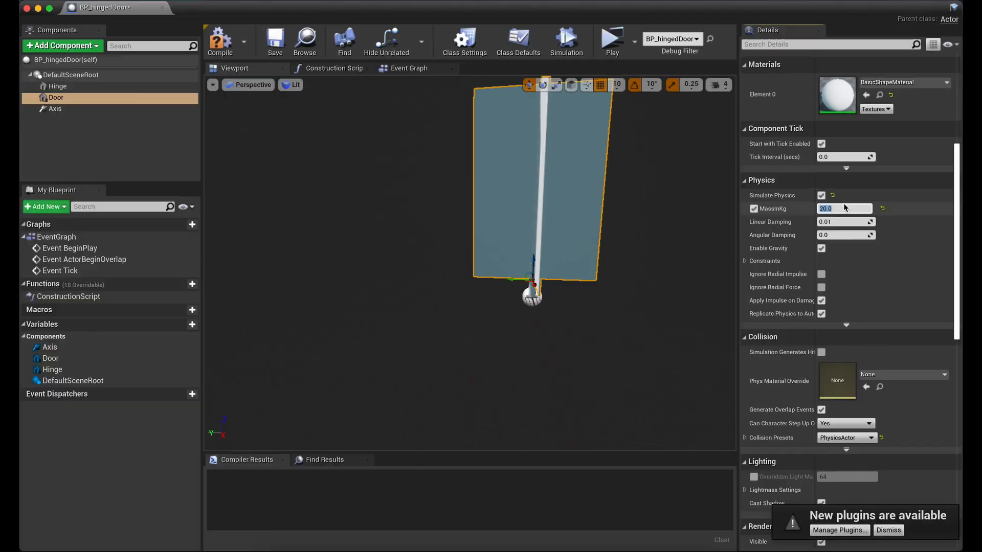
click(252, 46)
Step: Play the level again, run the character through the white revolving door to test the lighter mass, and end the preview
click(608, 42)
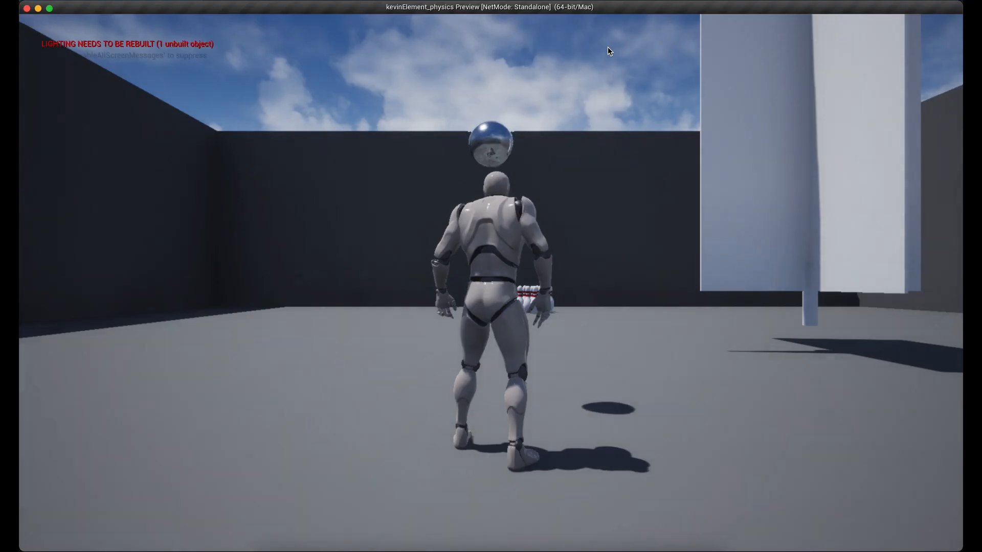
key(w)
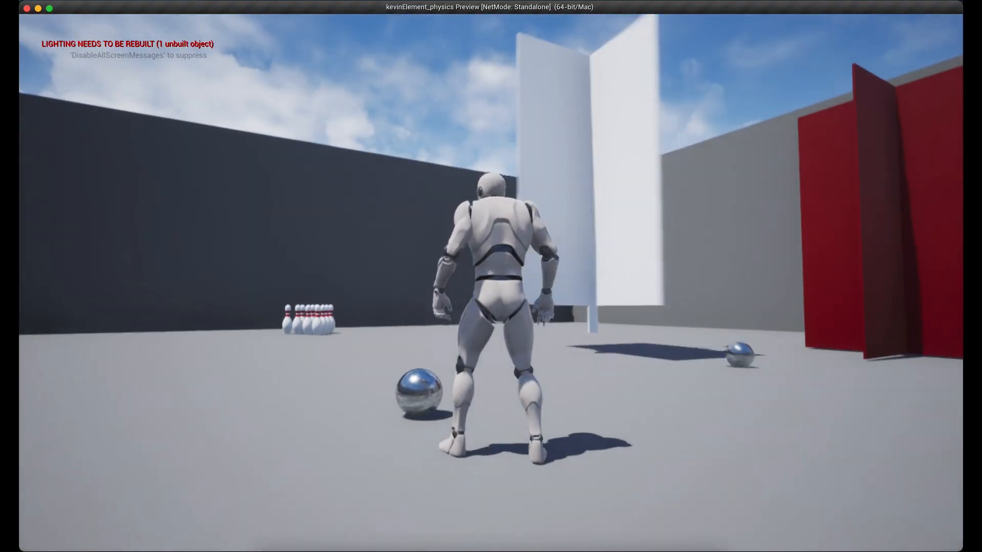
key(w)
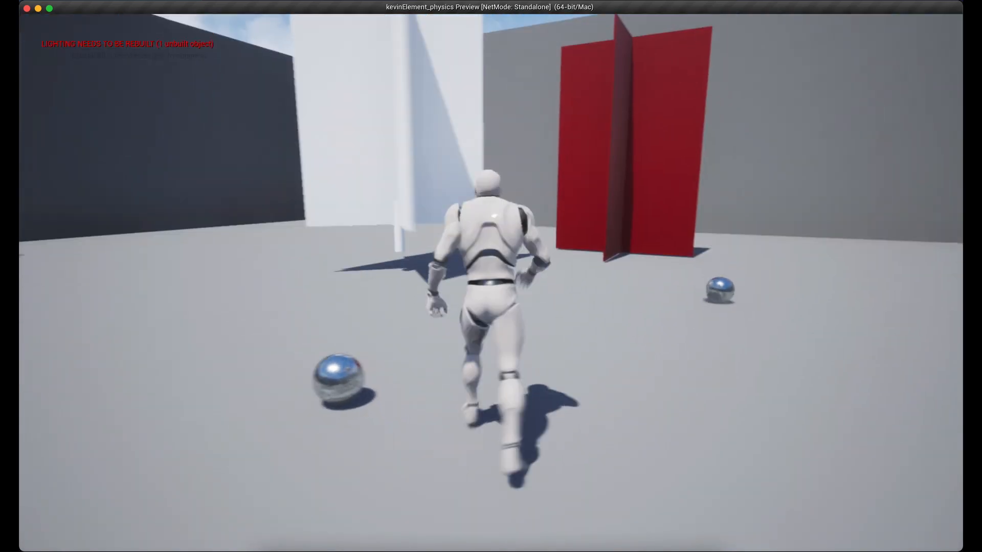
key(d)
key(s)
key(w)
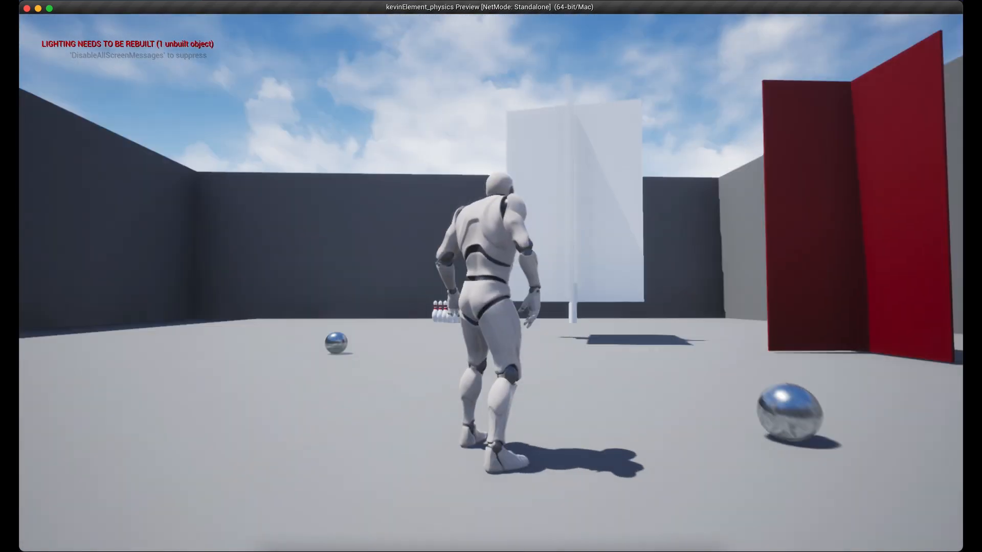
key(s)
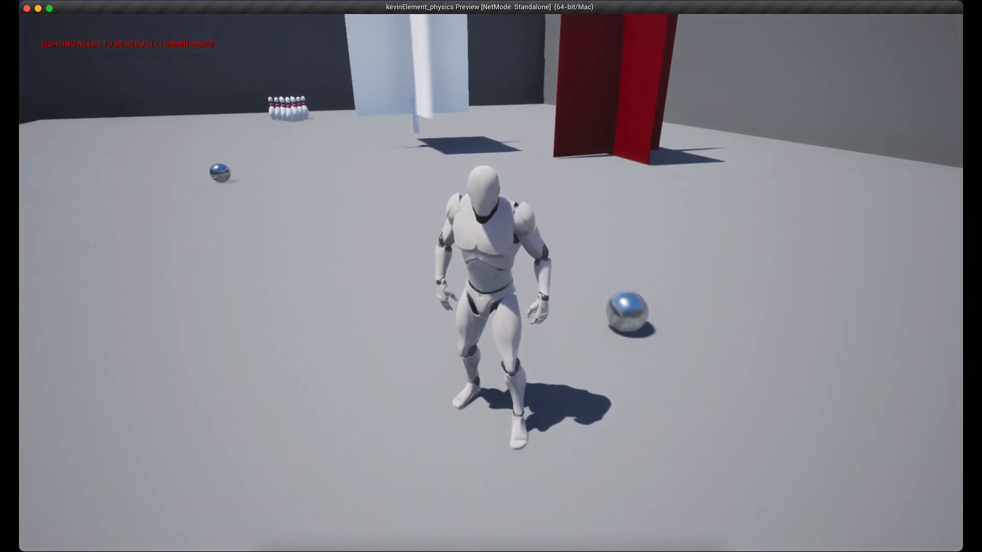
key(d)
key(w)
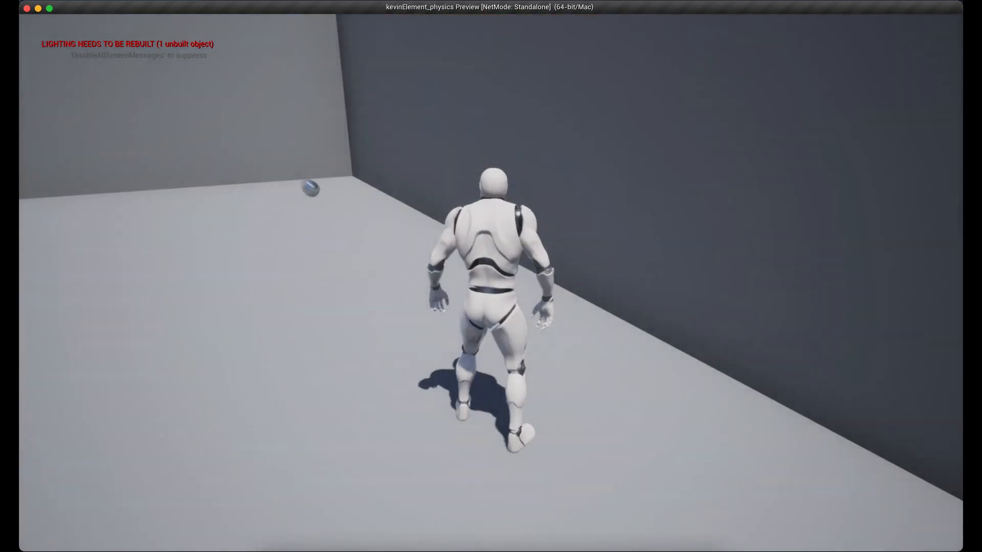
key(w)
key(w)
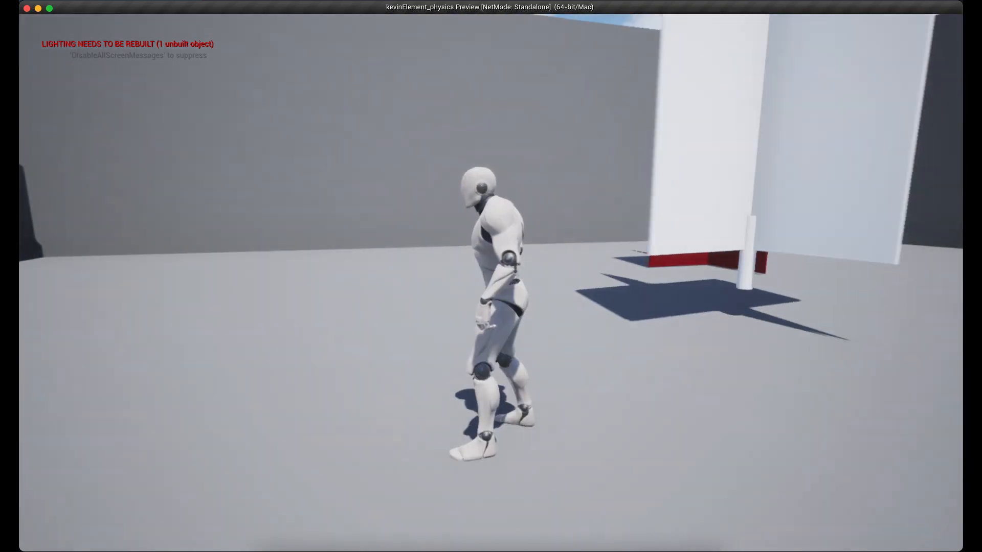
key(w)
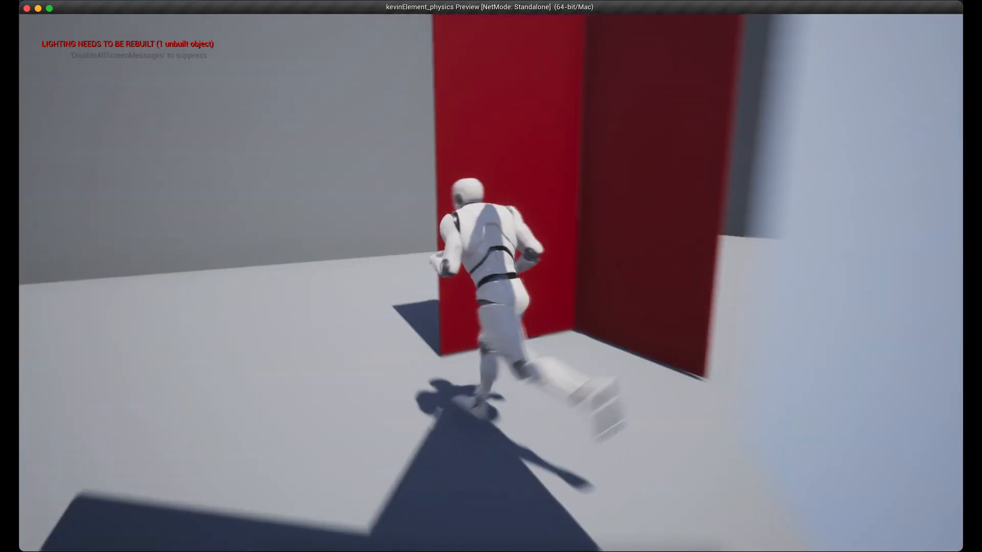
key(w)
key(w)
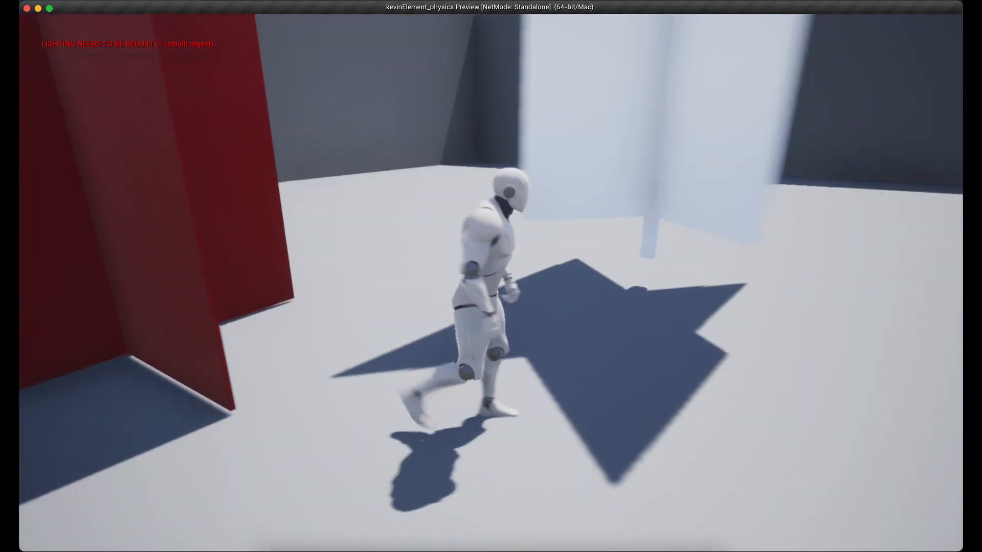
key(w)
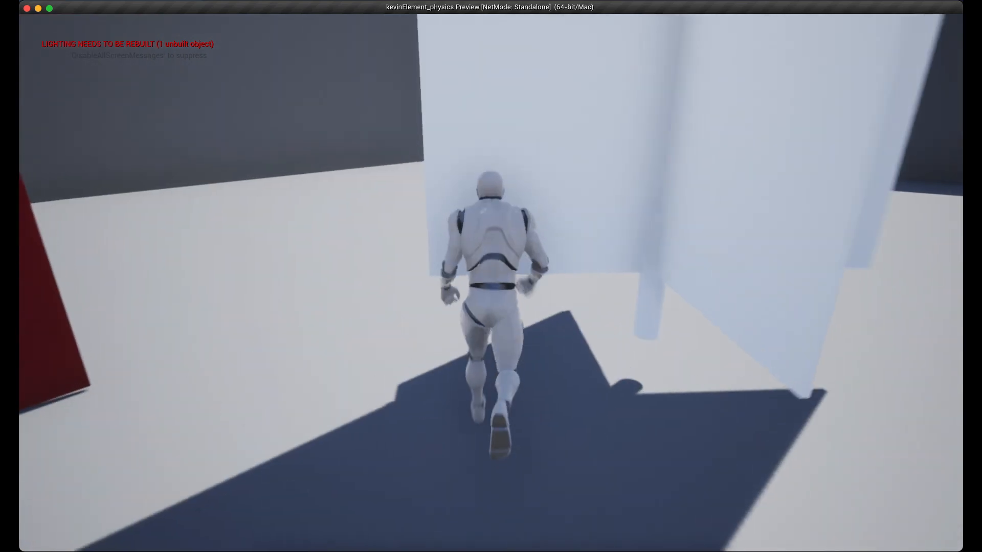
key(a)
key(s)
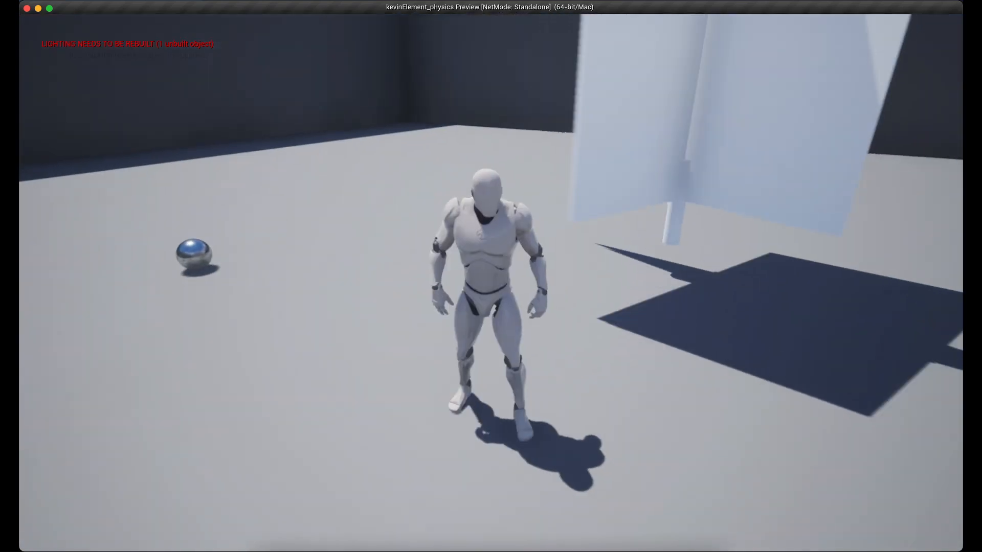
key(w)
key(w)
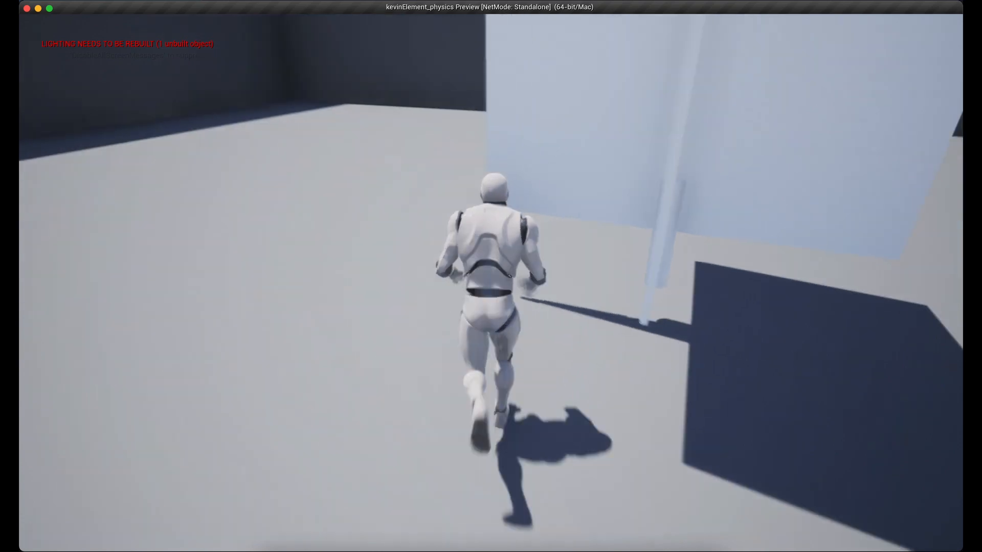
key(a)
key(s)
key(d)
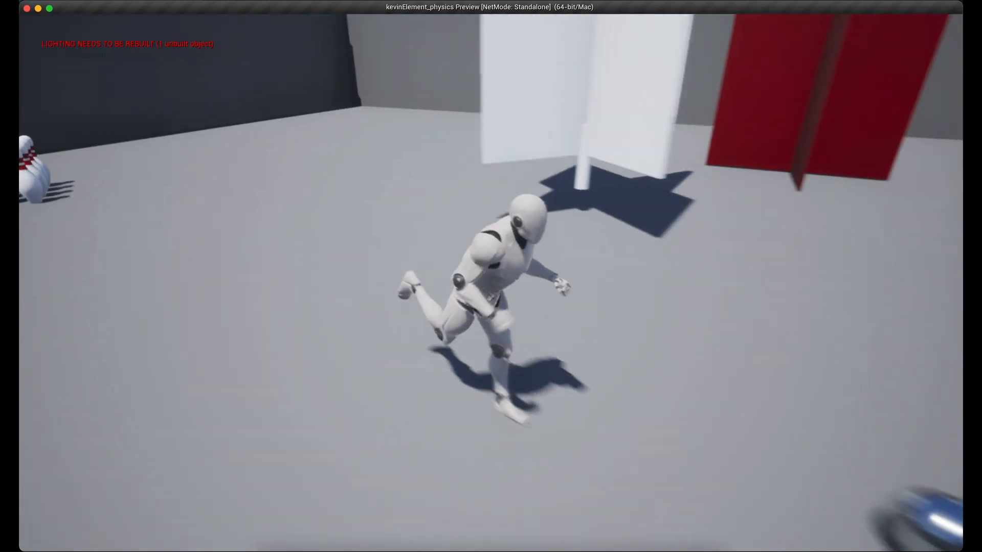
key(Escape)
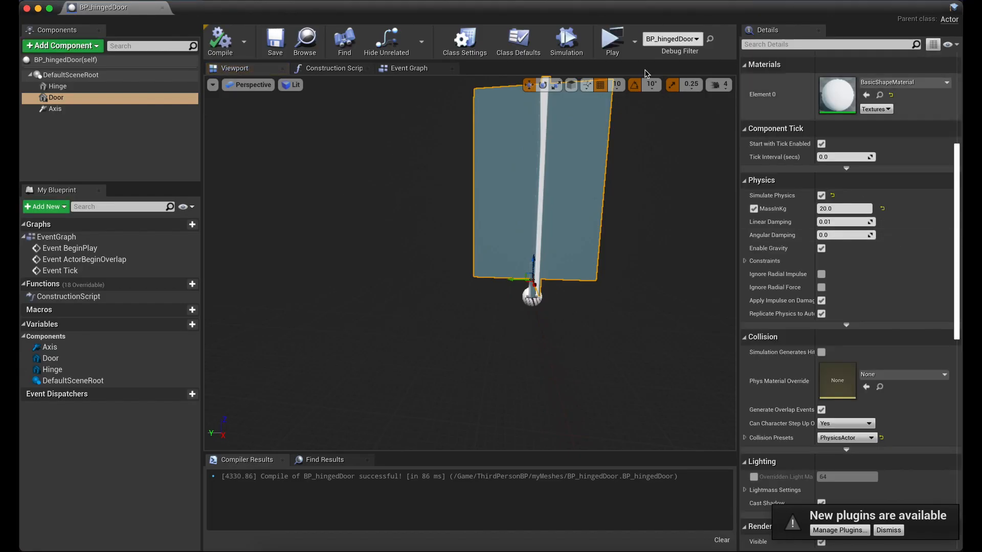
Step: Close the blueprint and move BP_bowlingBall up beside the white door, to about X 11.8, Y 662.3, Z 608.3
click(28, 10)
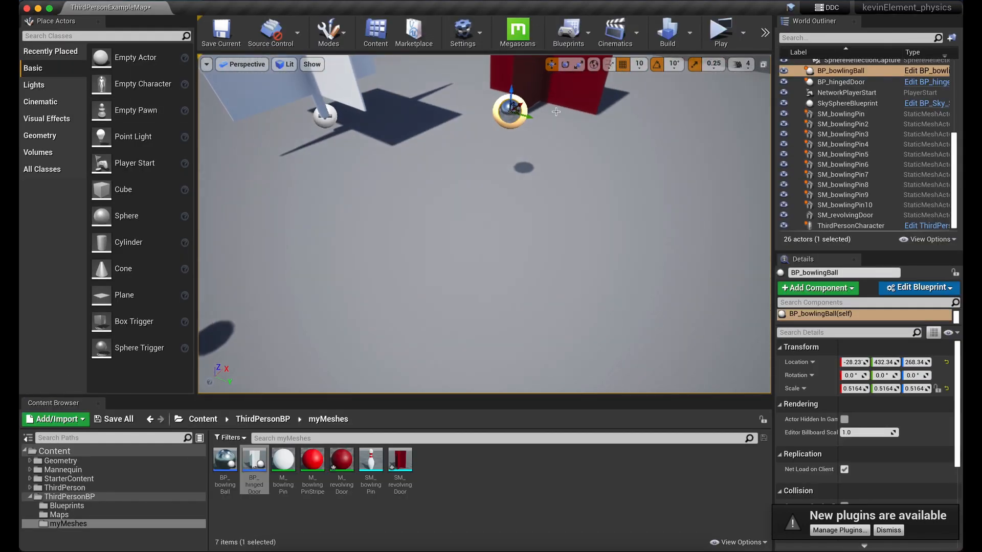
right_drag(484, 224, 506, 225)
right_drag(588, 247, 588, 216)
key(d)
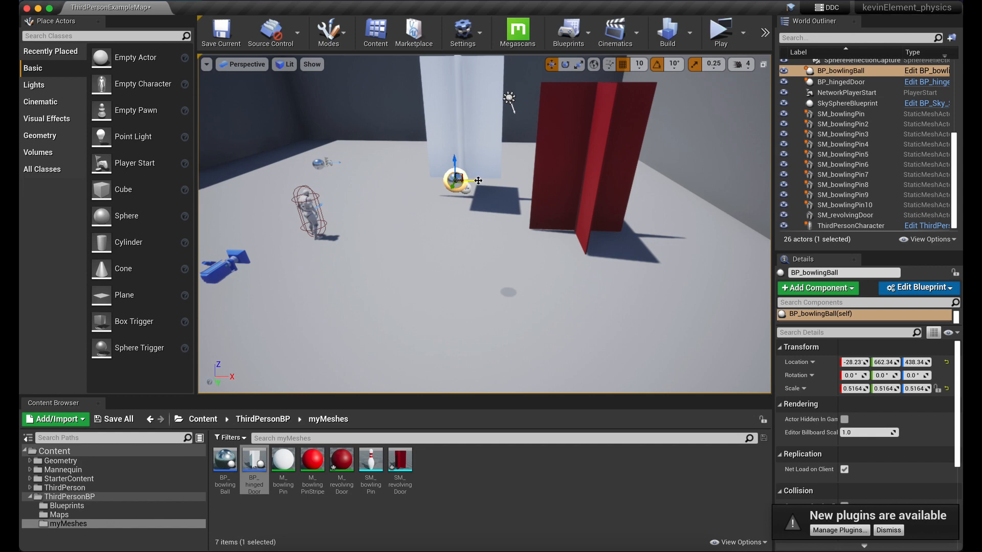
right_drag(435, 274, 460, 223)
right_drag(436, 285, 441, 285)
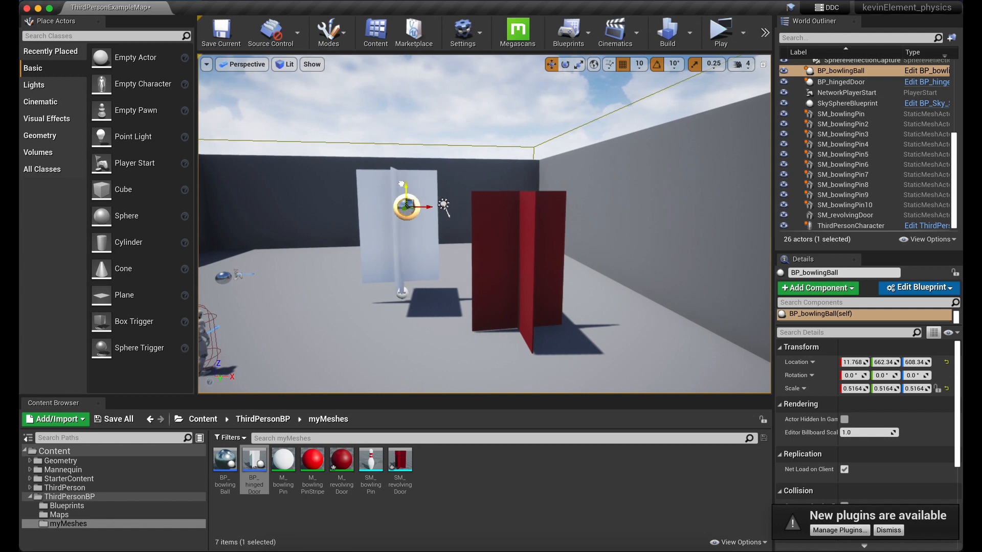
Step: Raise BP_bowlingBall beside the white revolving door to about Z 618.3
drag(401, 183, 402, 180)
right_drag(402, 180, 435, 180)
key(d)
key(a)
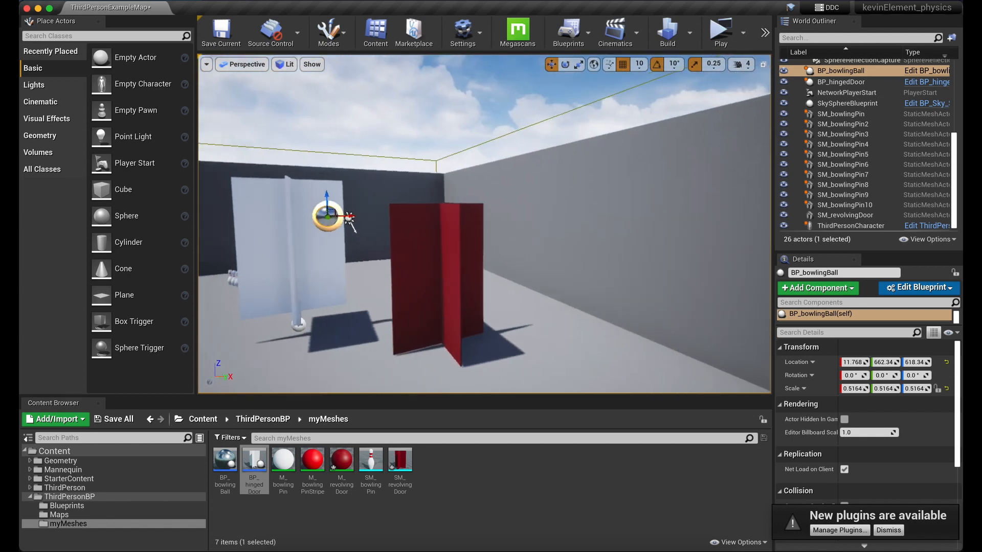
Step: Turn ThirdPersonCharacter to a Z rotation of about -50° toward the doors and move it to about Y 679.7
right_drag(673, 155, 666, 154)
key(w)
key(s)
right_drag(511, 282, 564, 310)
key(a)
click(485, 261)
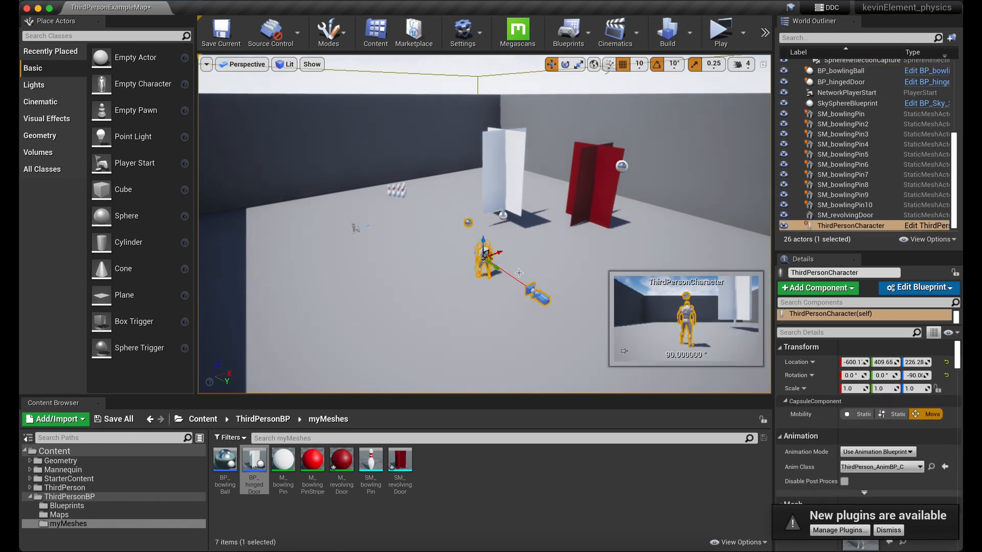
key(a)
right_drag(485, 257, 532, 270)
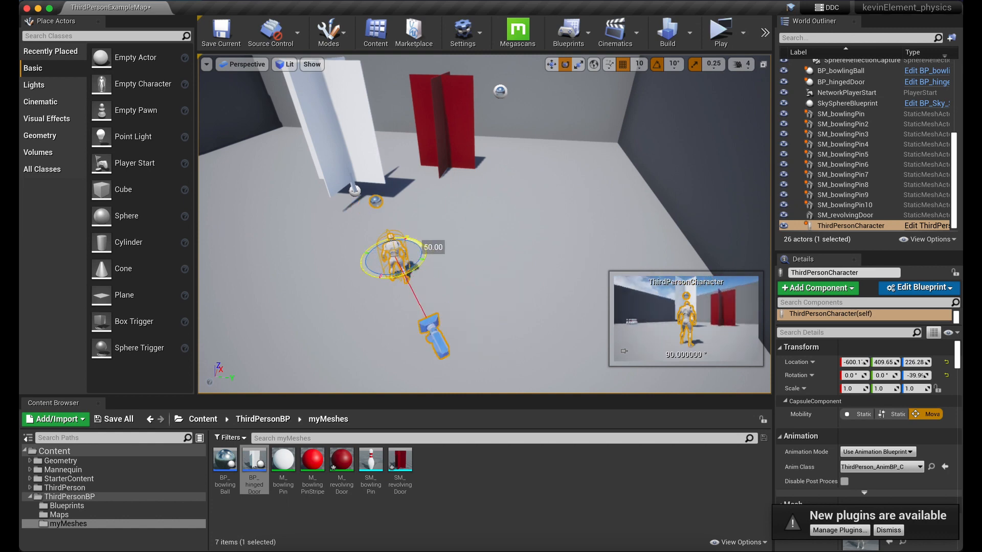
mouse_move(435, 251)
mouse_down()
mouse_move(404, 238)
mouse_move(350, 260)
mouse_move(409, 241)
mouse_move(389, 286)
mouse_move(419, 240)
mouse_move(370, 241)
mouse_move(425, 241)
mouse_move(430, 262)
mouse_move(428, 243)
mouse_up()
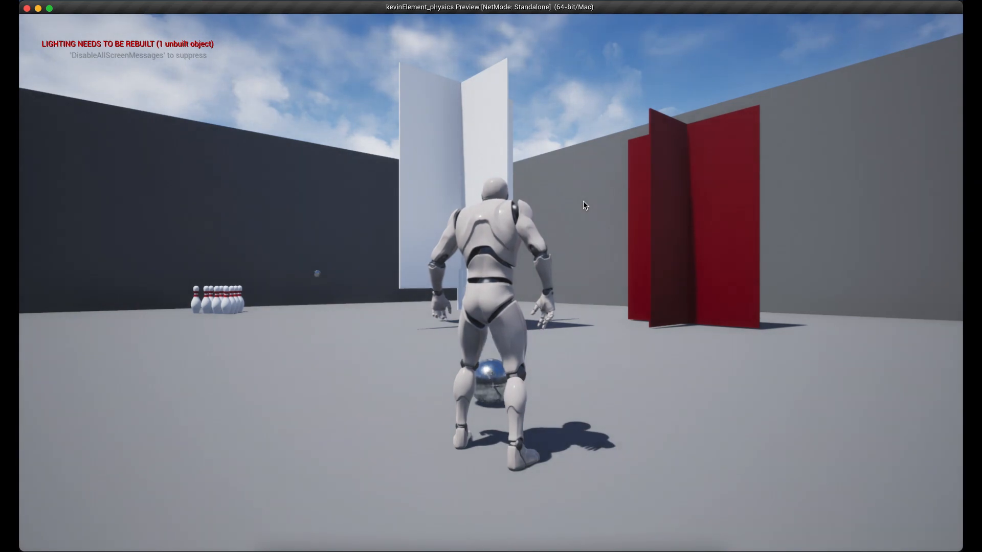
Step: Play the level from the new start position, run the character past the white door and into the bowling pins, and end the preview
key(w)
key(a)
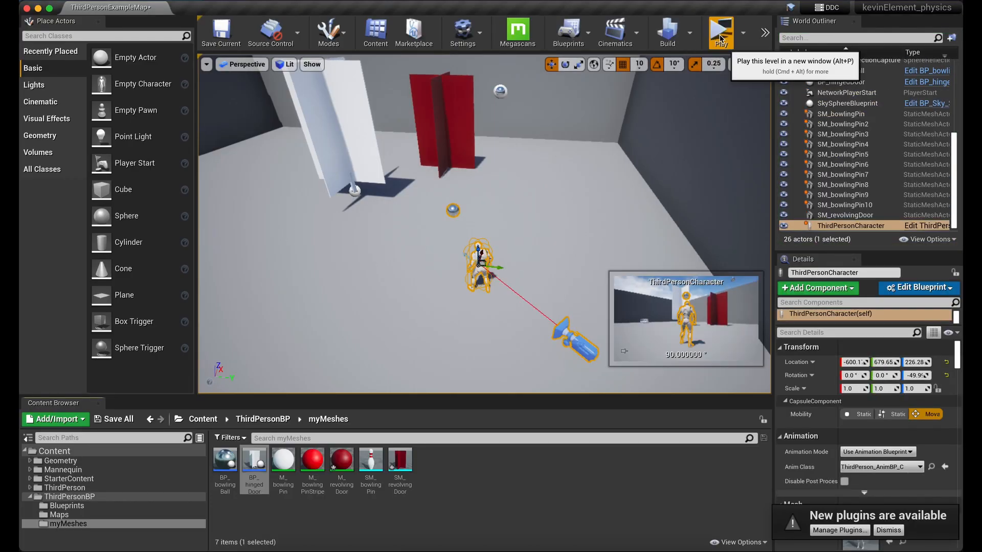
click(719, 38)
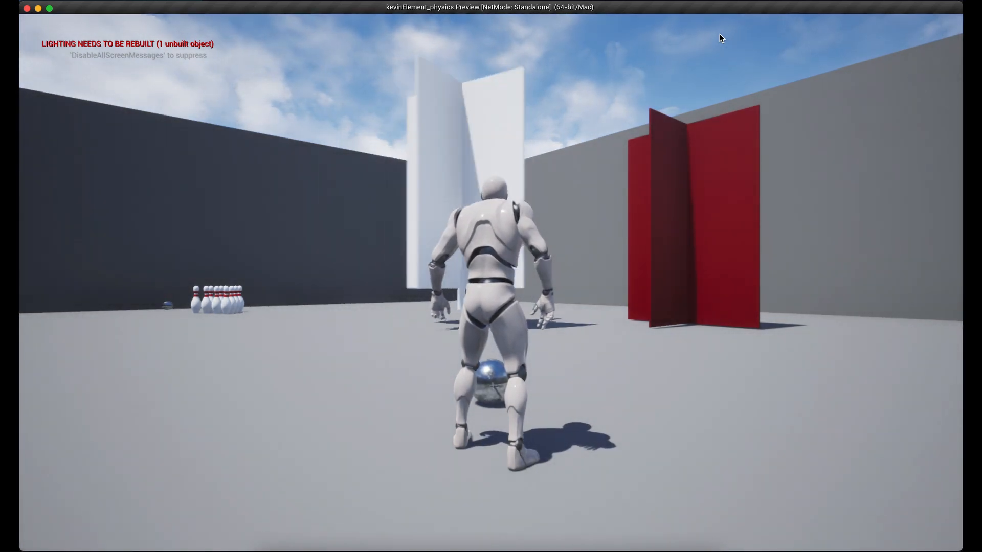
click(647, 202)
key(w)
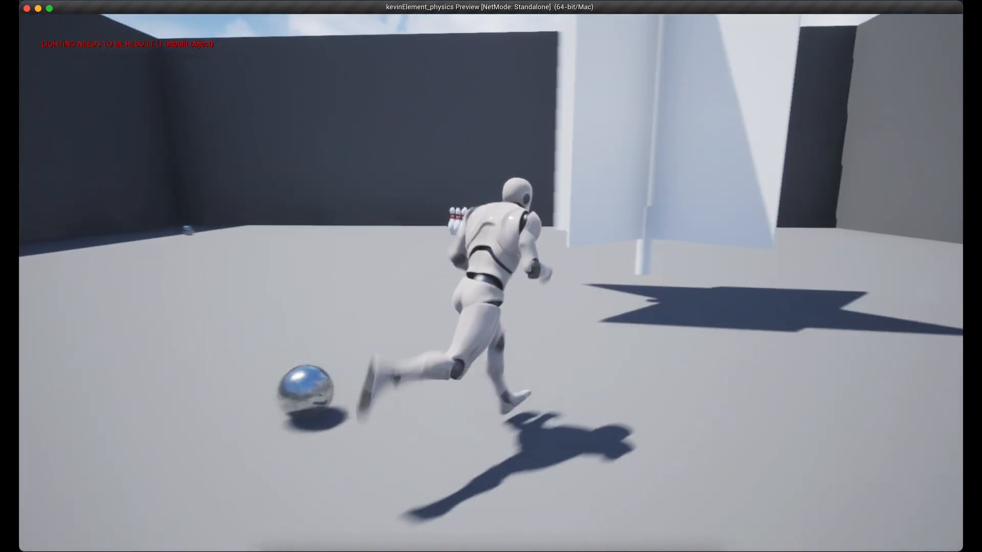
key(a)
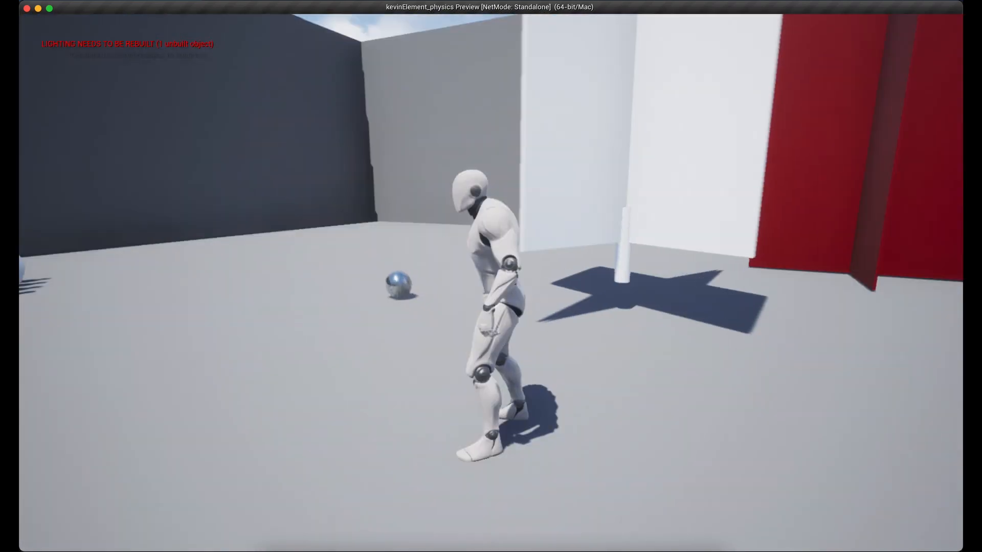
key(w)
key(w)
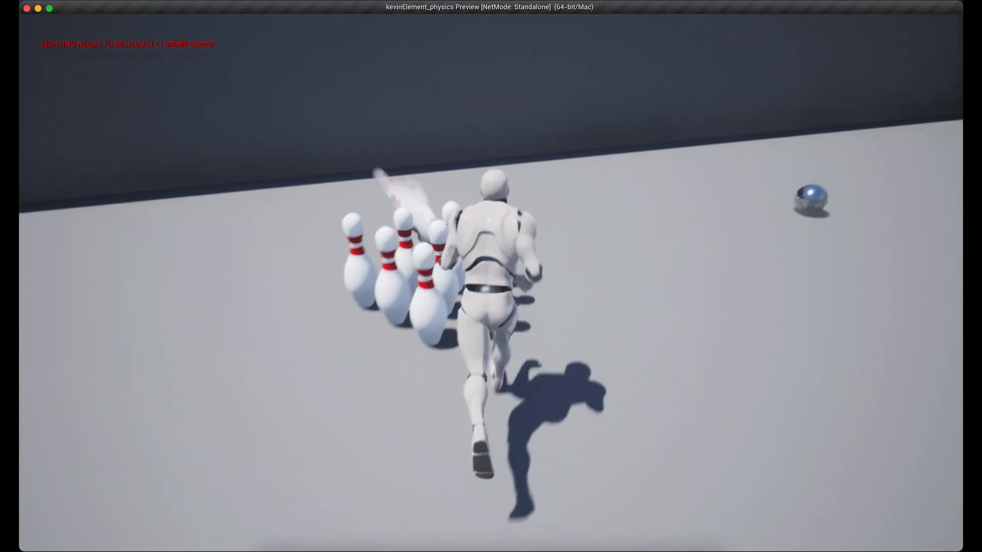
key(a)
key(d)
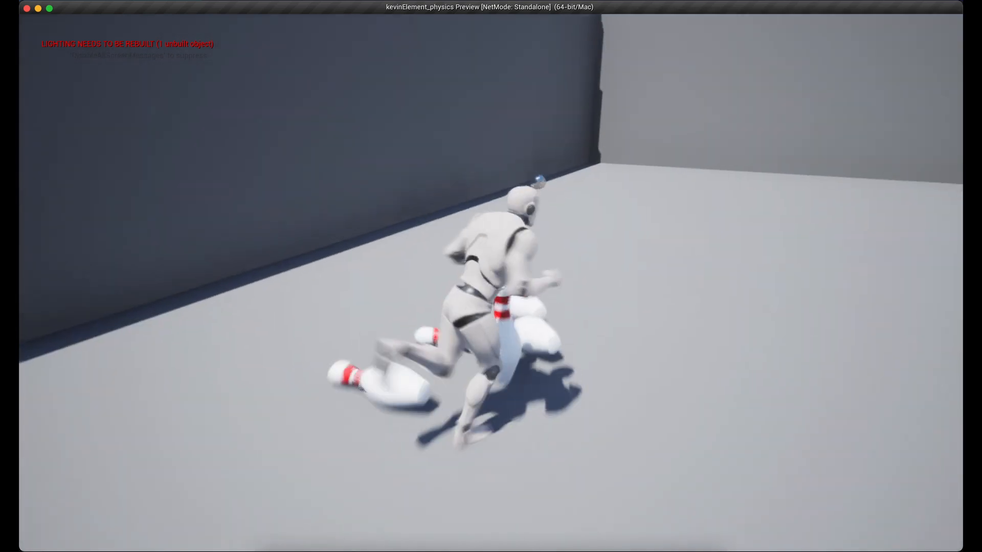
key(Escape)
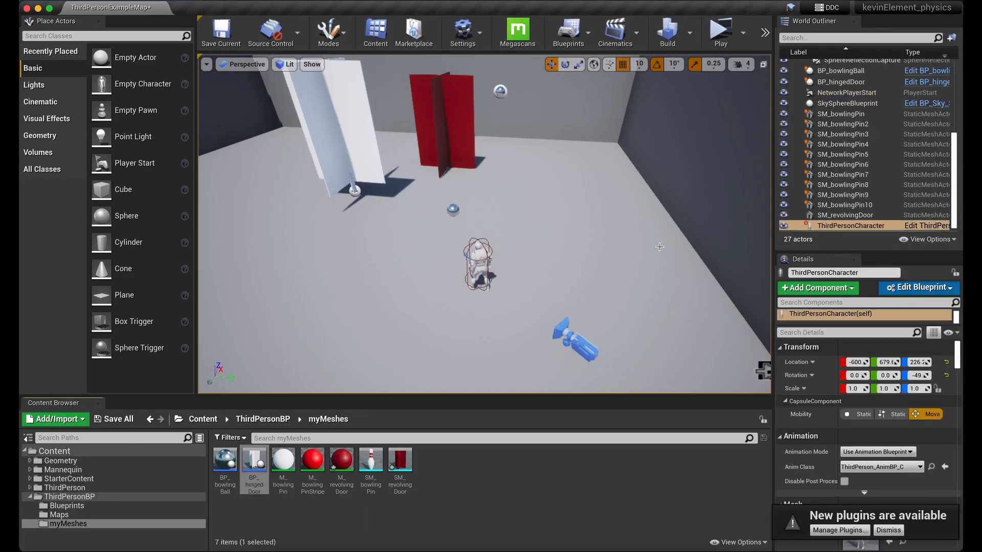
Step: Undo the last move and rotation of ThirdPersonCharacter
right_drag(659, 247, 501, 265)
key(d)
right_drag(670, 211, 670, 211)
key(d)
key(super+z)
key(super+z)
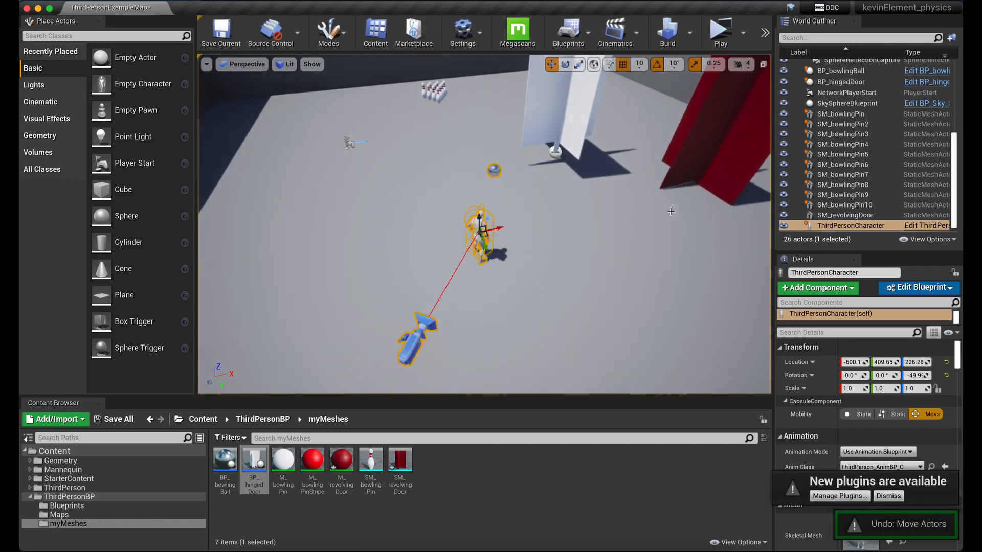
Step: Play the level from the restored start position, send the bowling ball toward the pins with the character, and end the preview
click(722, 32)
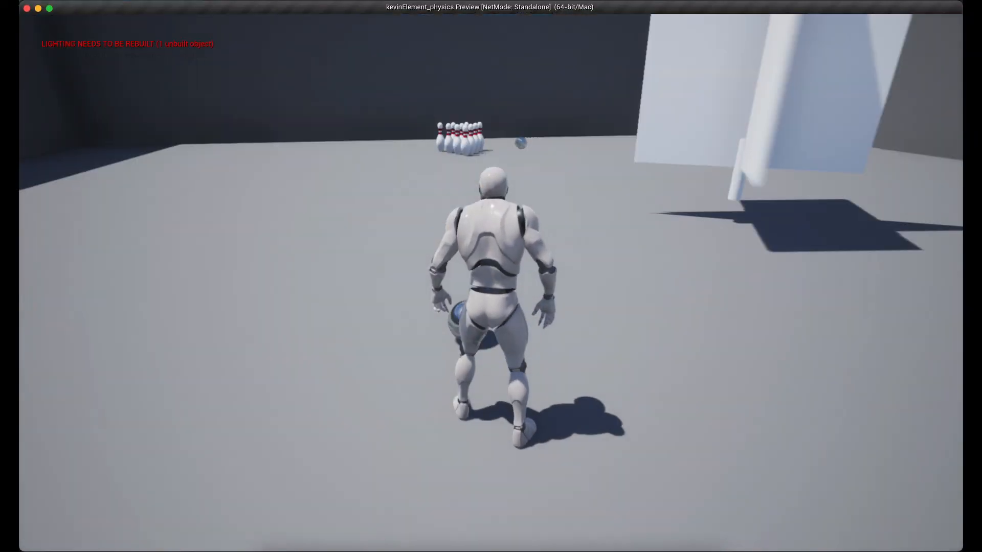
key(a)
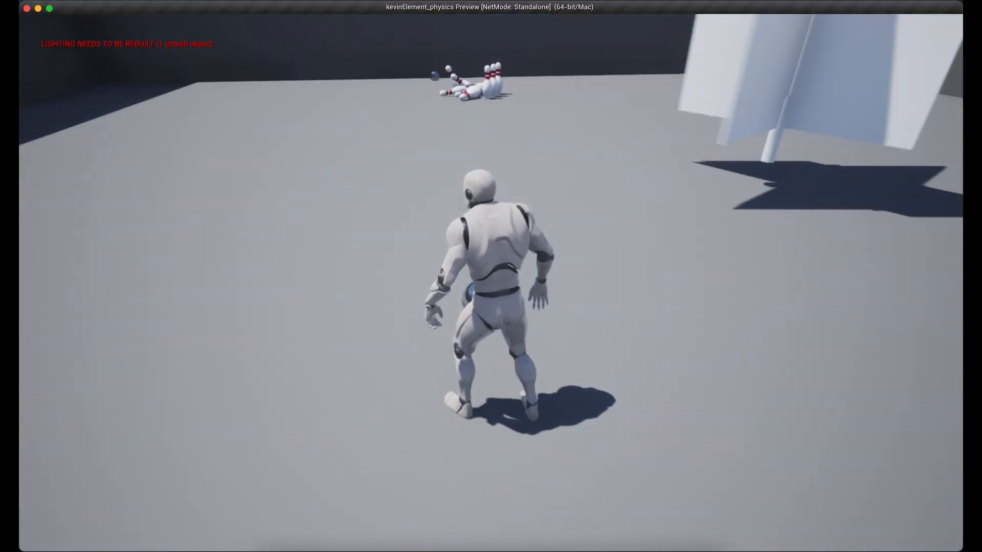
key(a)
key(w)
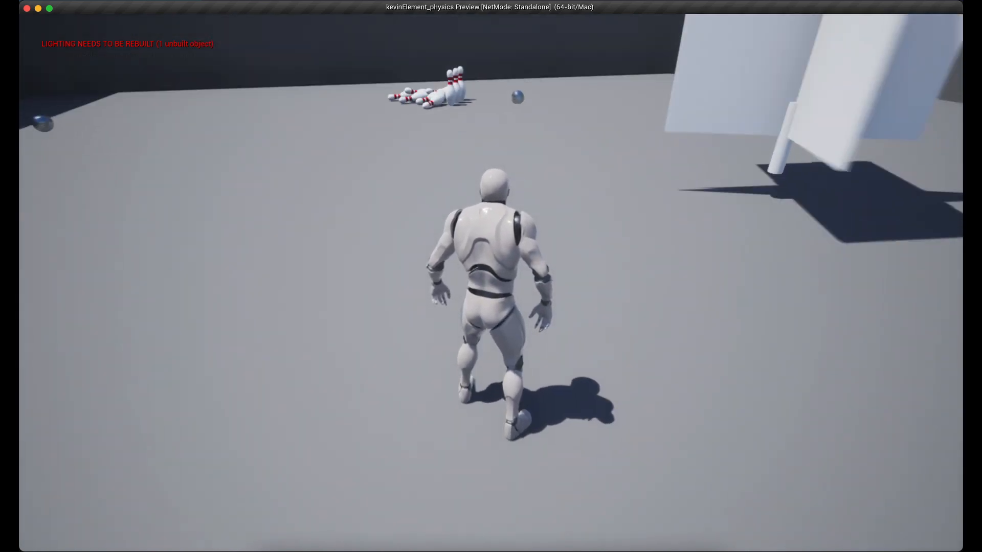
key(Escape)
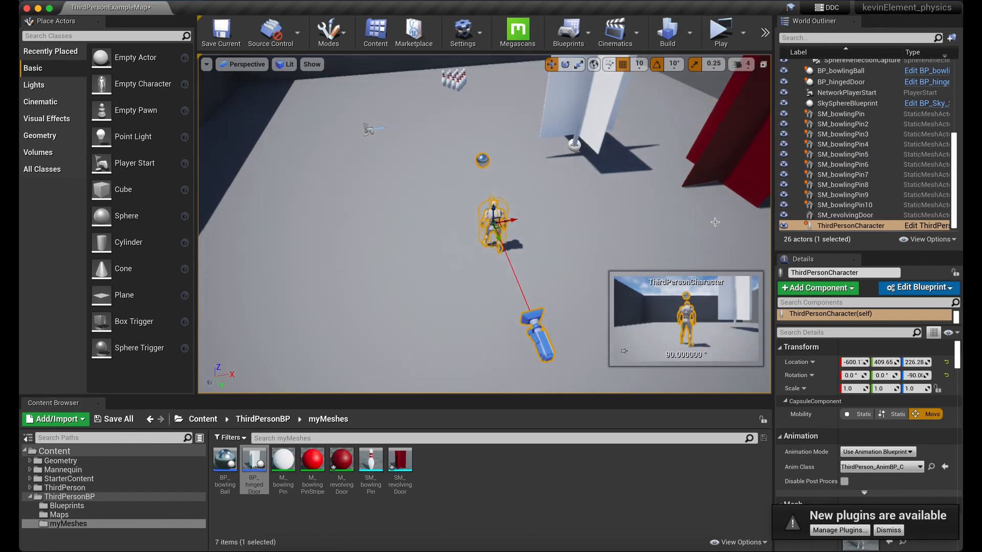
Step: Run two short previews of the level to watch the ball dropped at the white door roll toward the pins
click(720, 33)
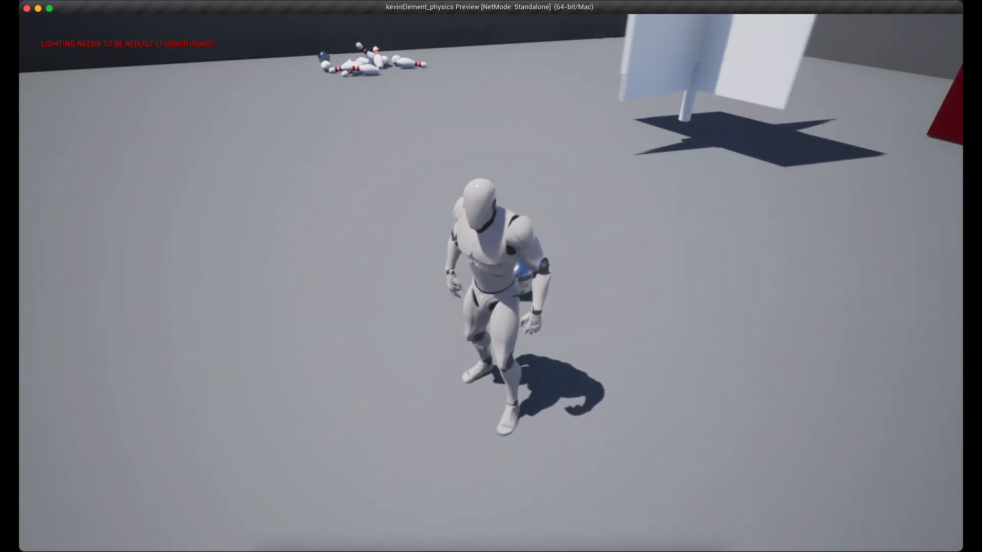
key(Escape)
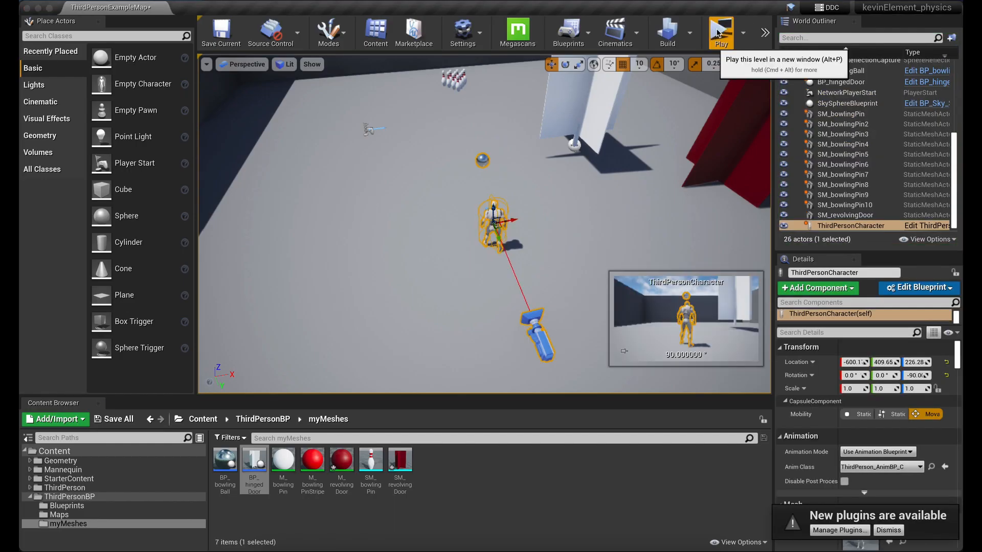
click(718, 34)
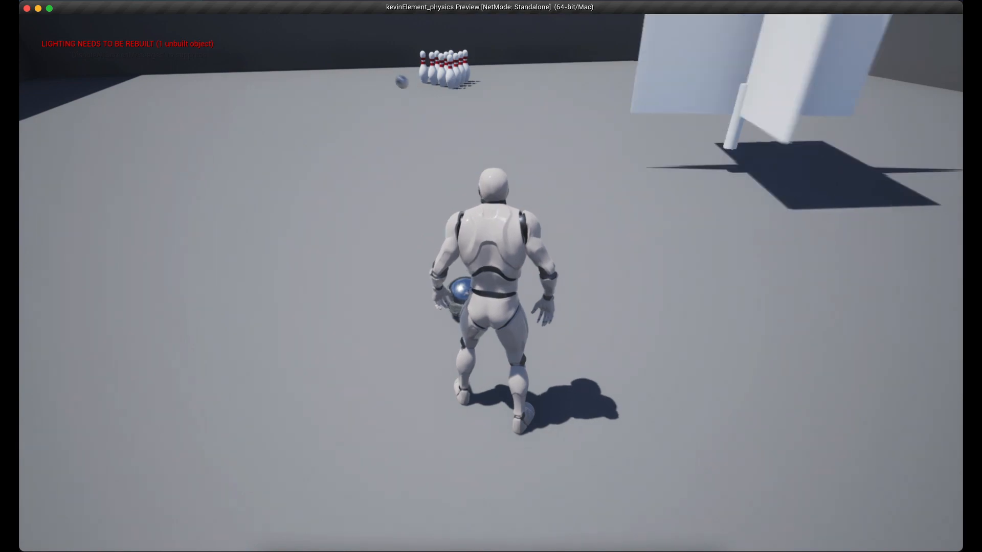
key(Escape)
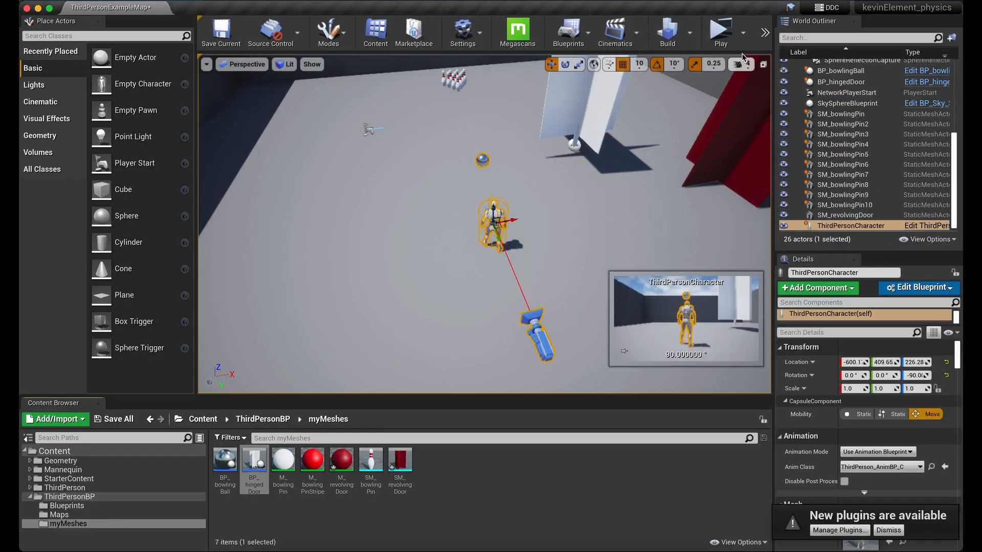
Step: Play the level again, line the character up beside its ball facing the pins, launch the ball, and end the preview
click(719, 37)
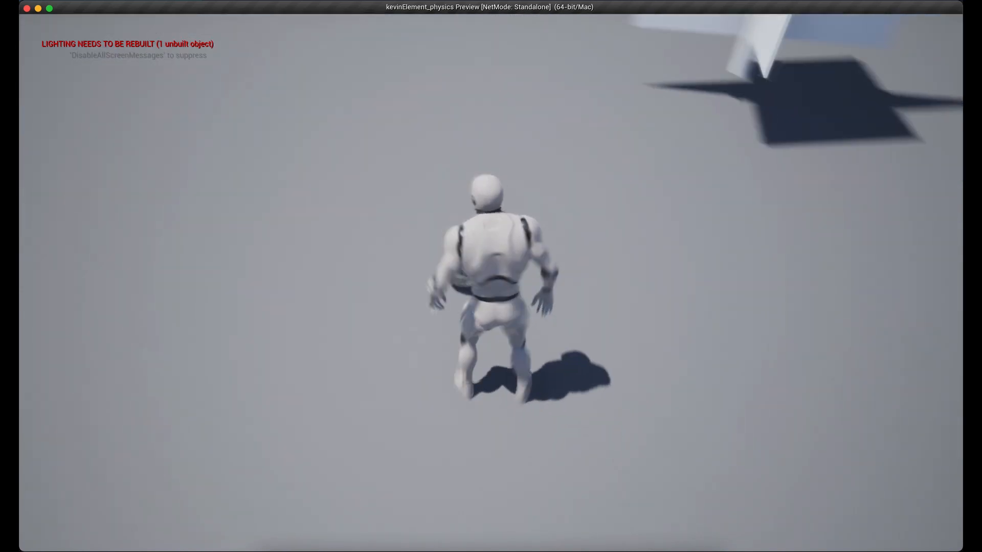
key(a)
key(a)
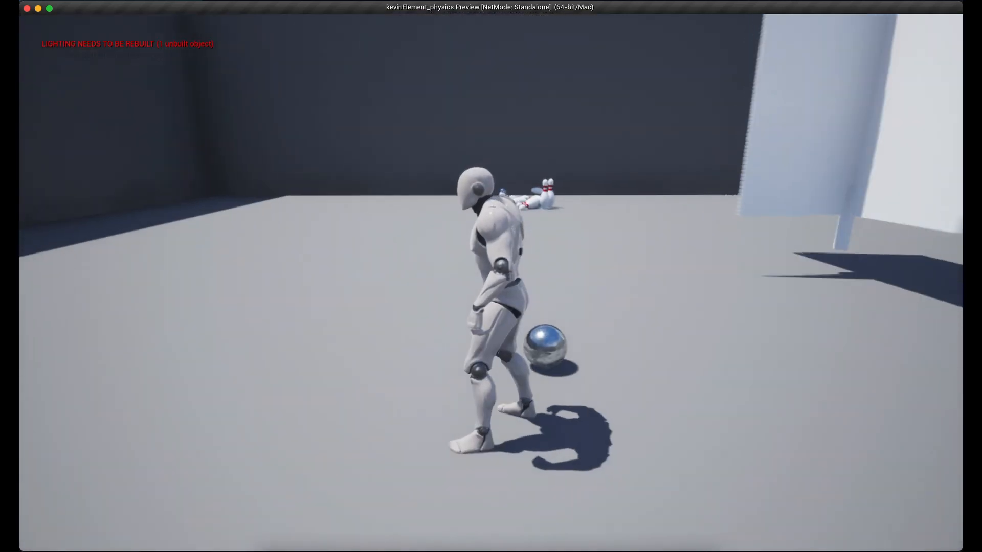
key(w)
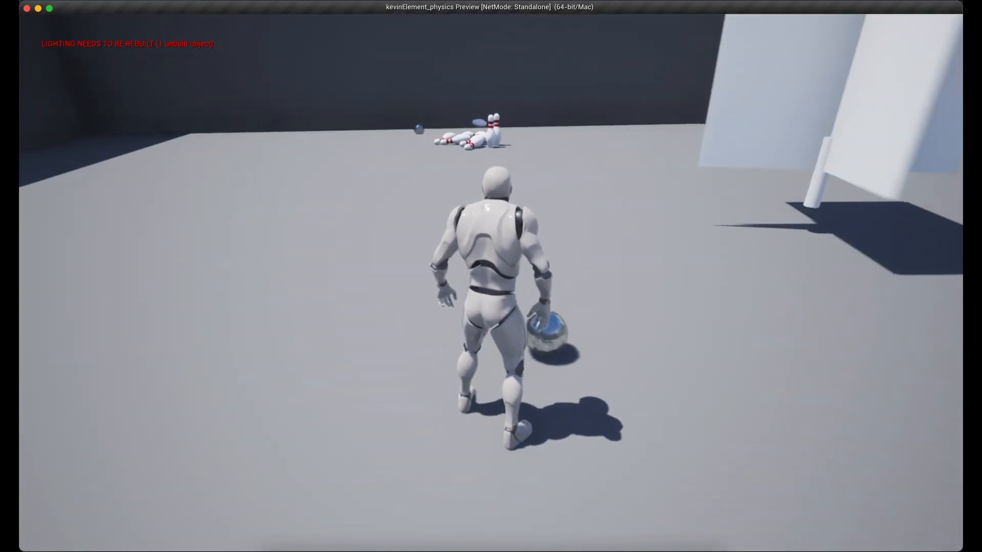
key(e)
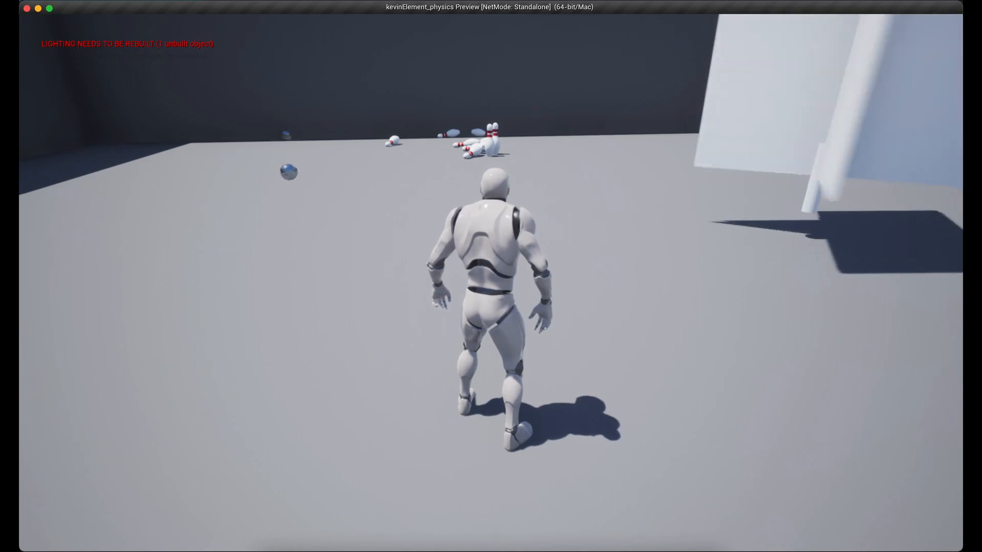
key(Escape)
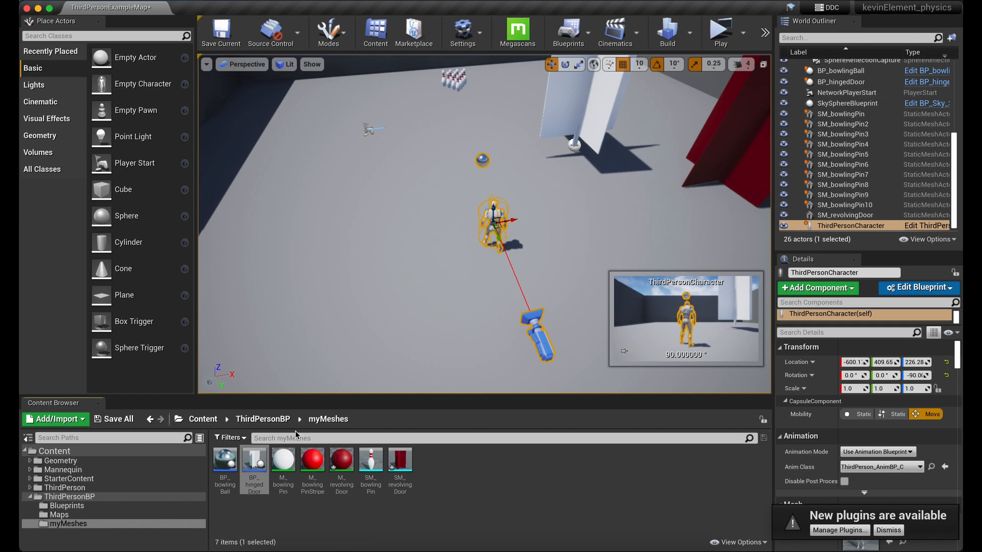
Step: Place another SM_bowlingPin in the level behind the character at X -910, Y 740, Z 130
mouse_move(374, 463)
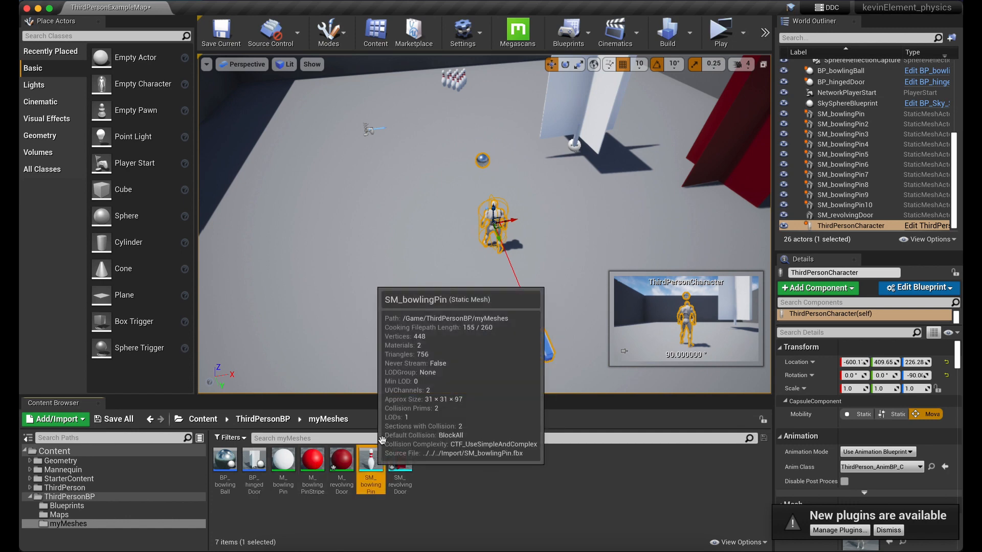
drag(382, 440, 391, 378)
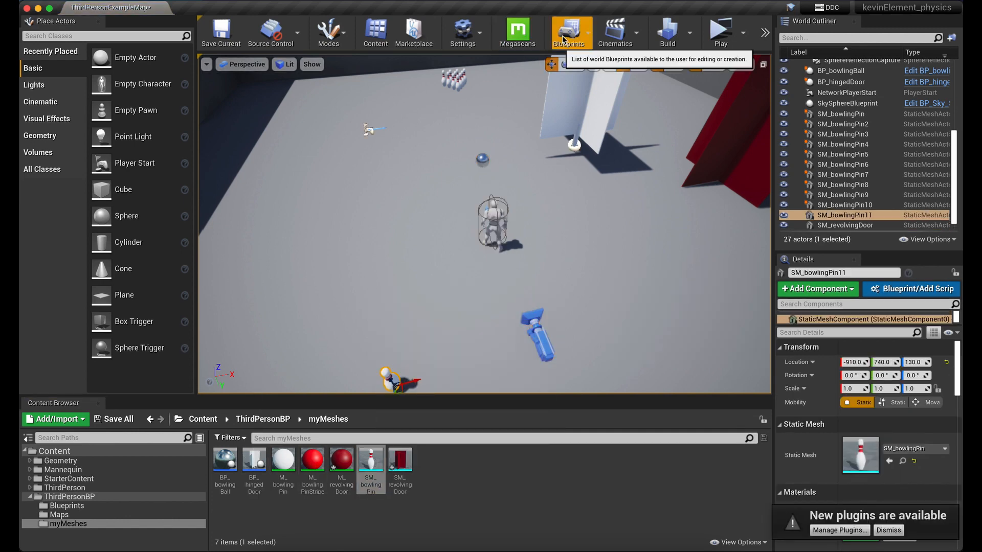
Step: Open the SM_bowlingPin static mesh and display both its simple and complex collision
mouse_move(371, 455)
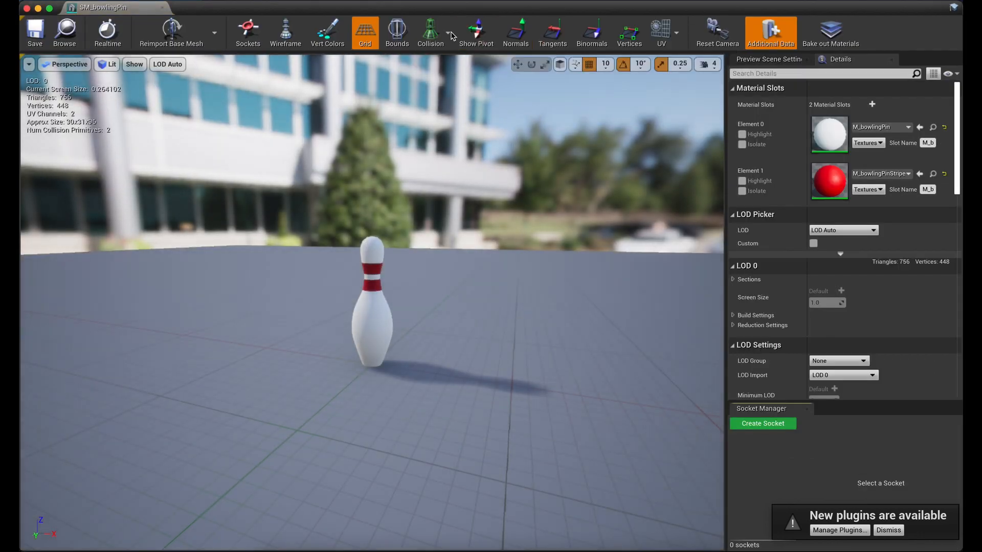
click(448, 33)
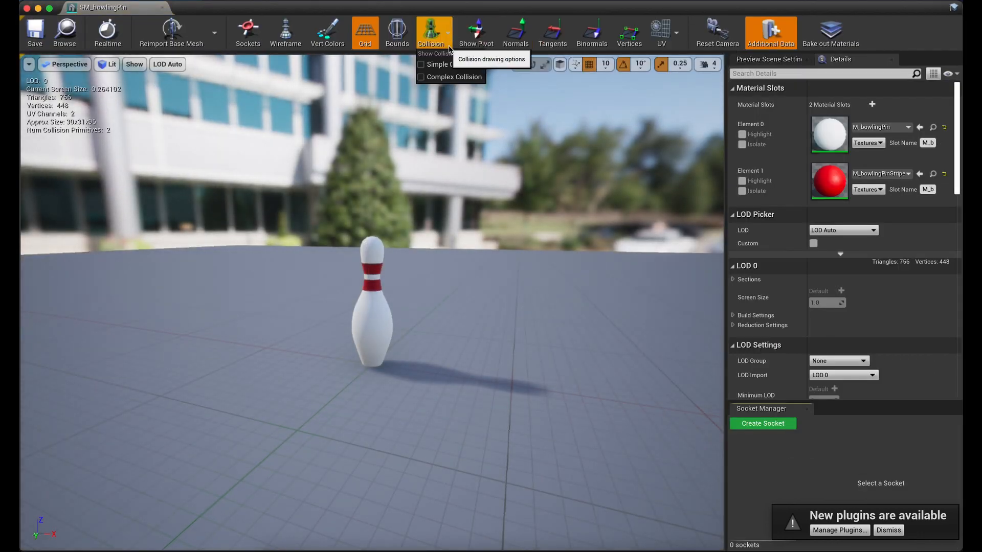
click(446, 62)
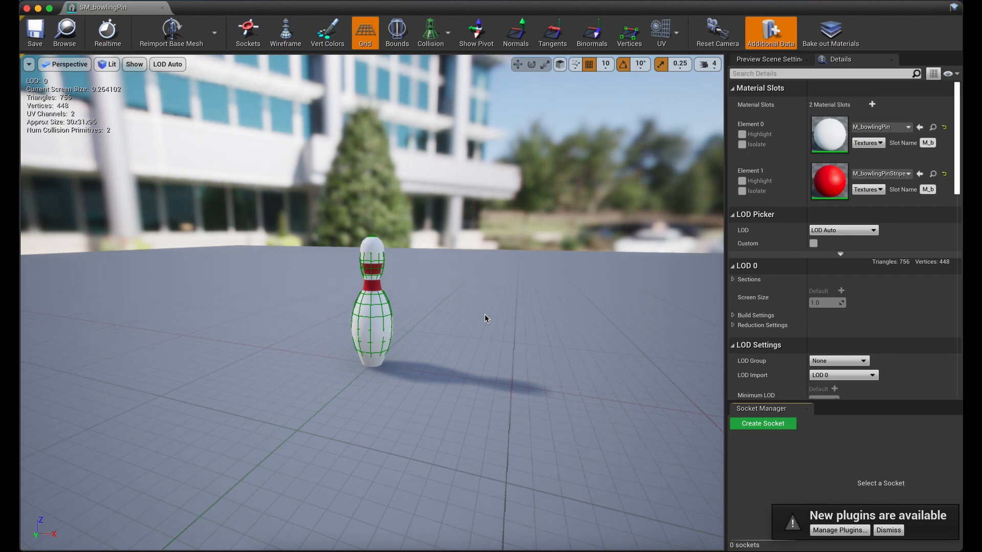
click(448, 34)
click(447, 74)
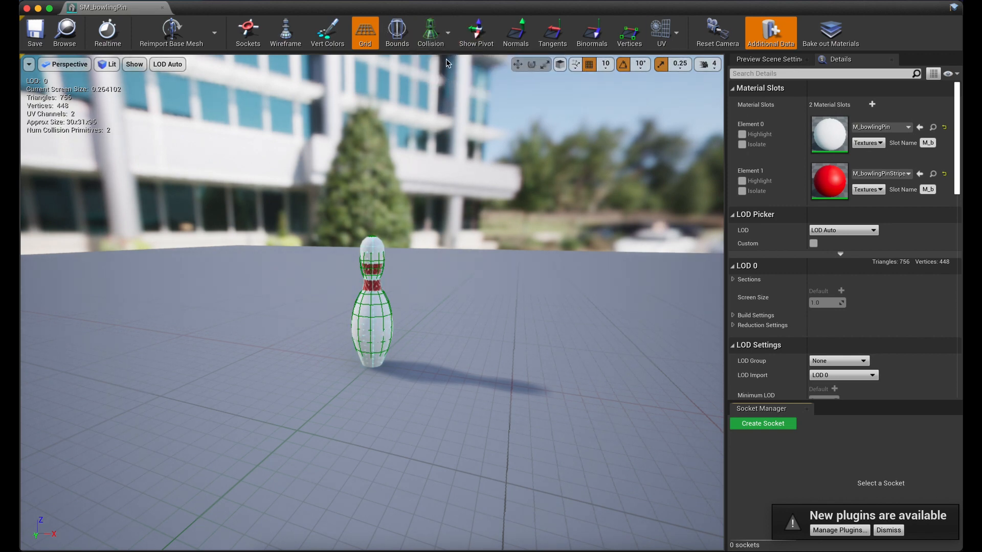
Step: Hide the bowling pin's simple collision and examine its complex collision wireframe up close
click(447, 33)
click(444, 65)
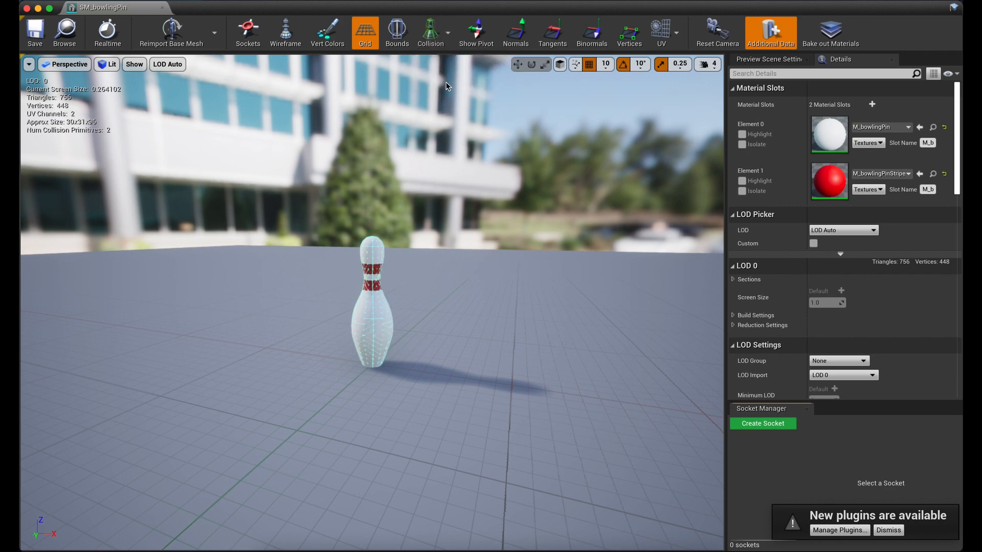
scroll(412, 263, down, 3)
scroll(407, 258, up, 10)
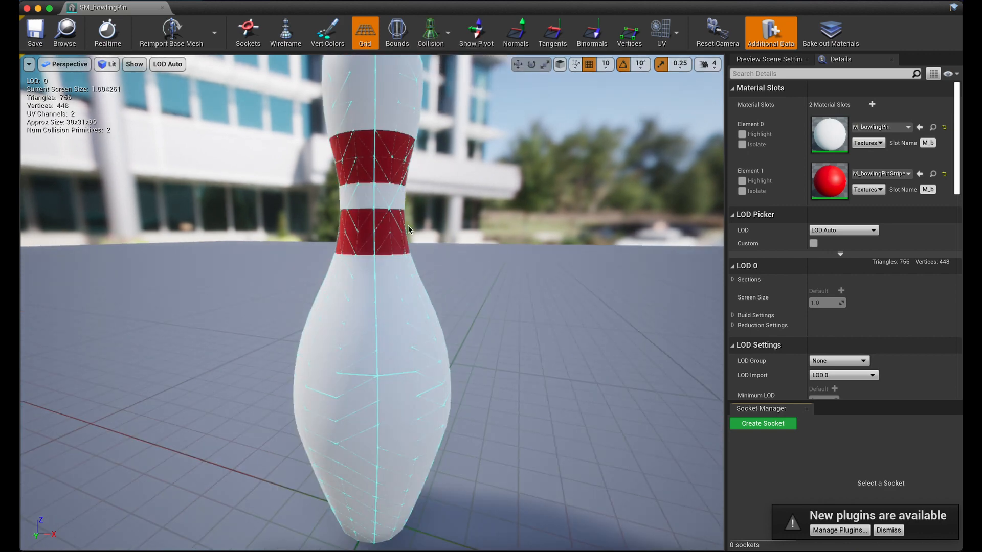
scroll(398, 220, down, 4)
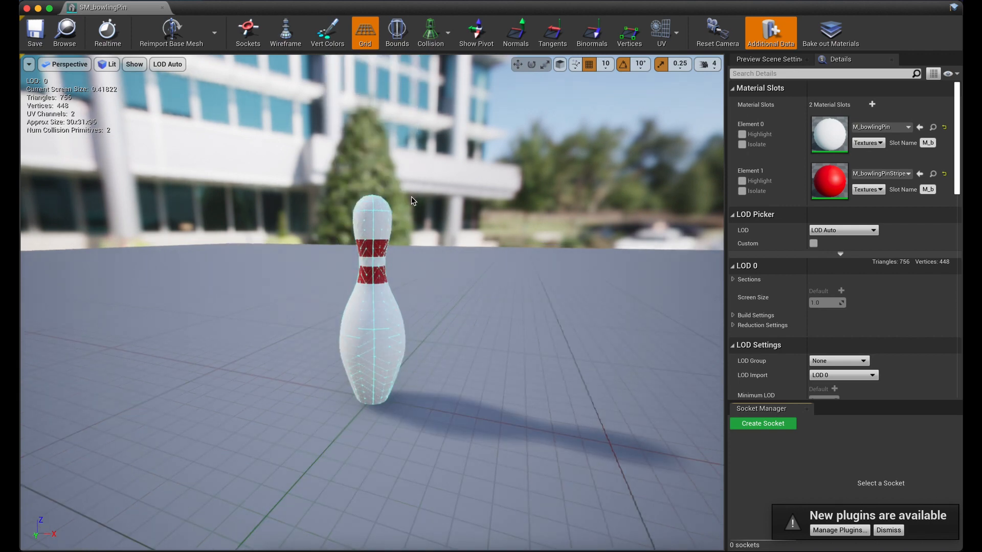
Step: Switch the bowling pin's display from complex collision to simple collision only
click(432, 31)
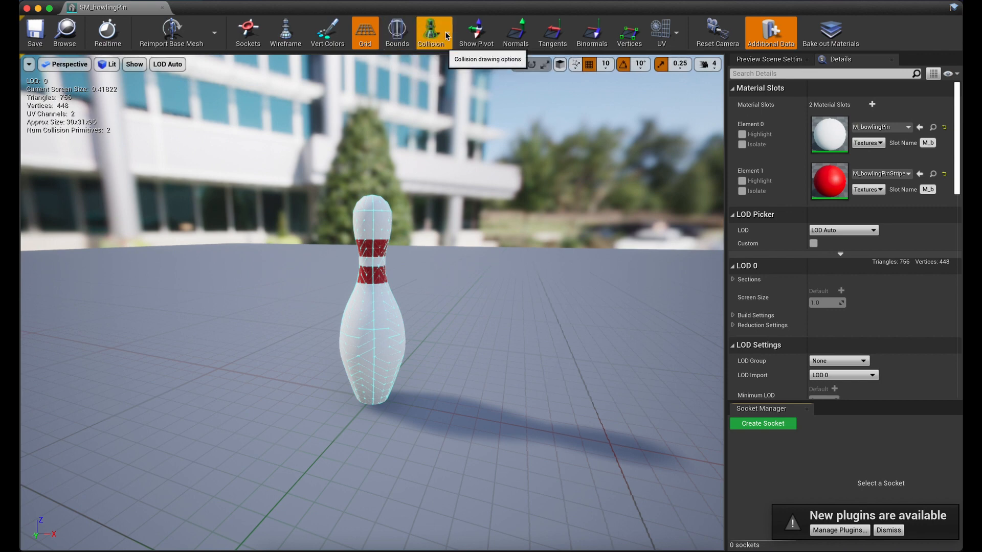
click(445, 35)
click(460, 77)
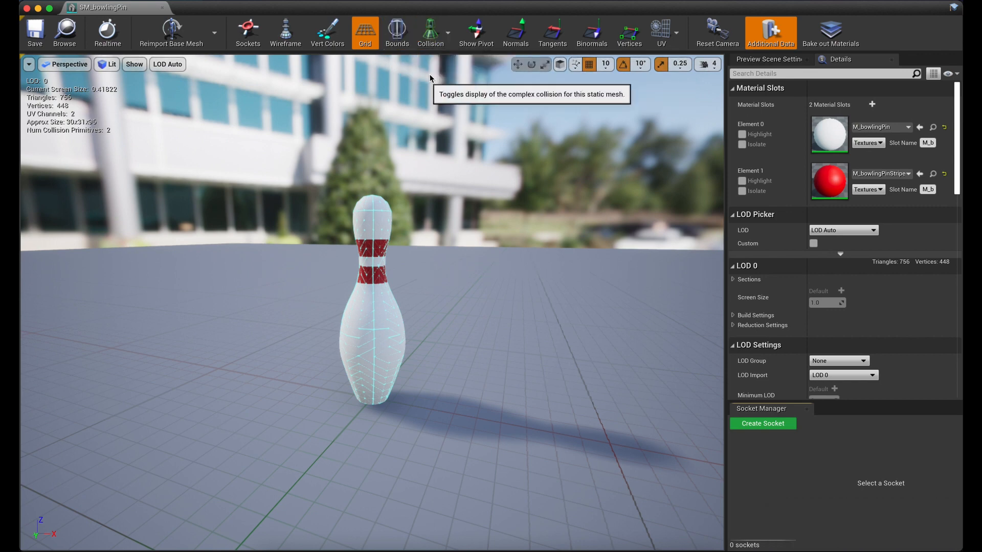
click(446, 35)
click(449, 61)
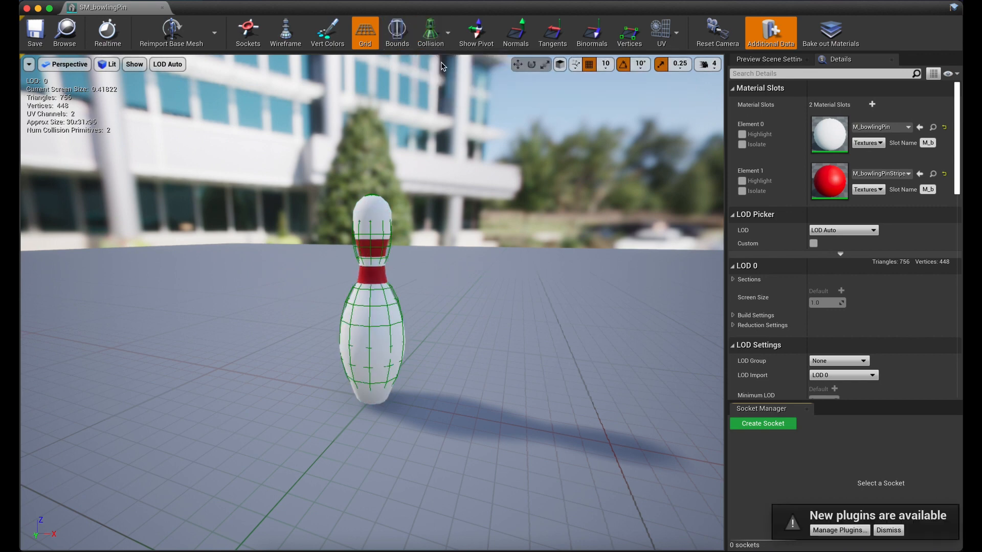
Step: Examine from above how the simple collision hulls fit the bowling pin's head, neck and body
right_drag(372, 302, 395, 373)
key(s)
key(w)
key(s)
key(e)
key(w)
key(s)
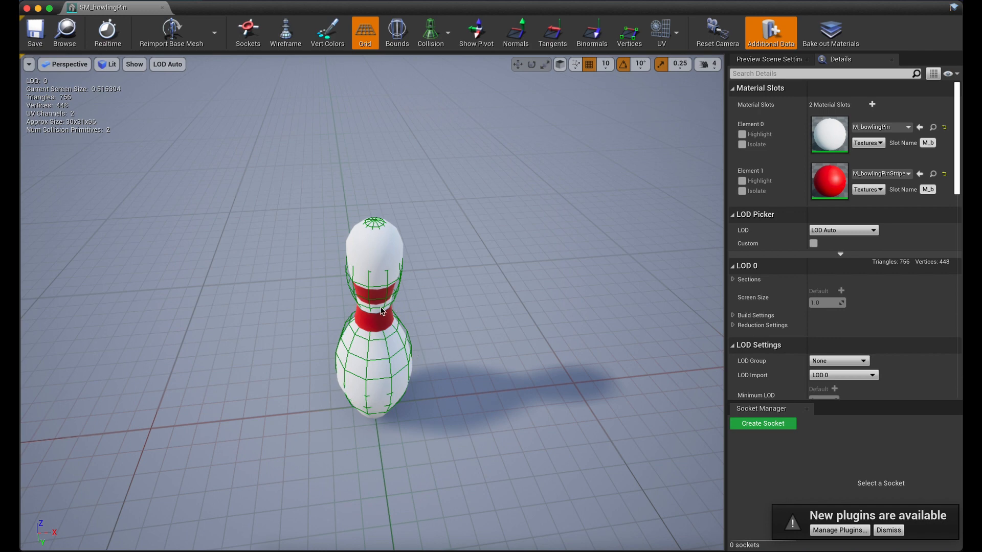
click(381, 287)
click(377, 336)
drag(379, 337, 380, 340)
click(379, 337)
click(373, 293)
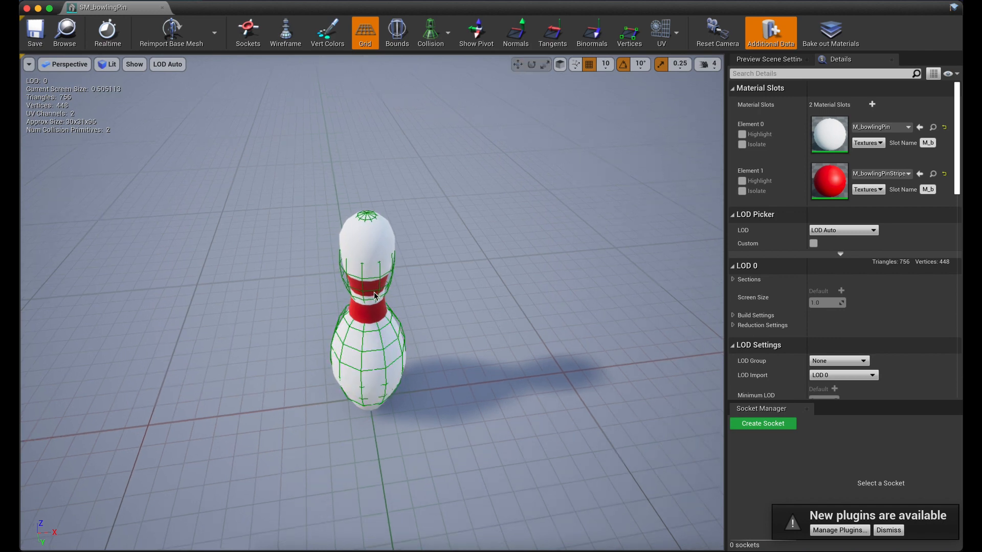
Step: Save all modified Unreal content and close the SM_bowlingPin mesh editor, leaving nothing selected in the level
key(super+Tab)
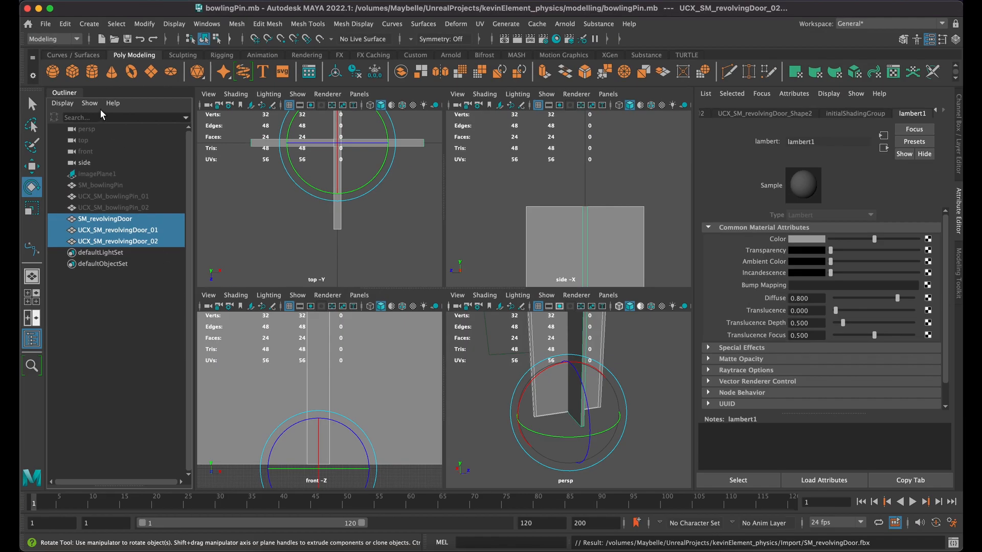
click(46, 24)
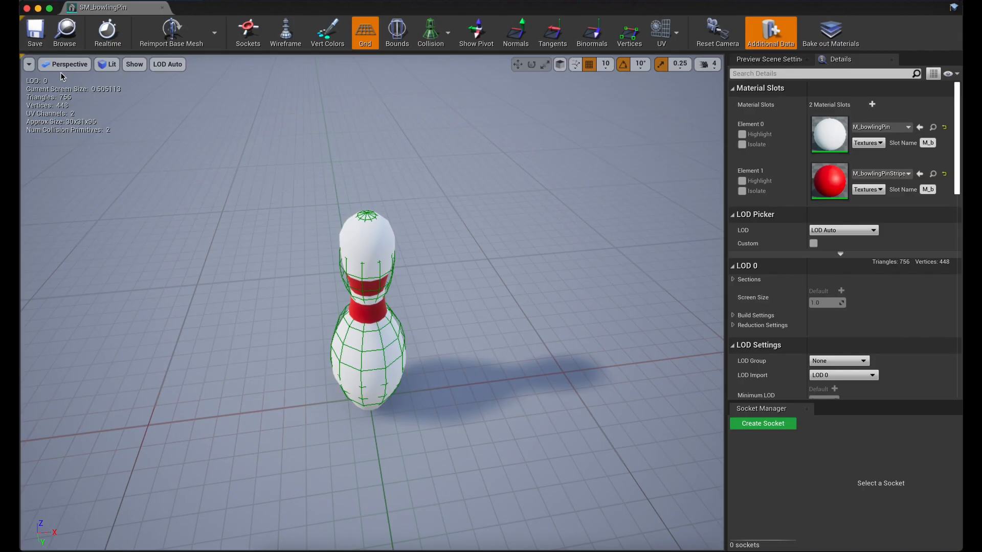
click(115, 1)
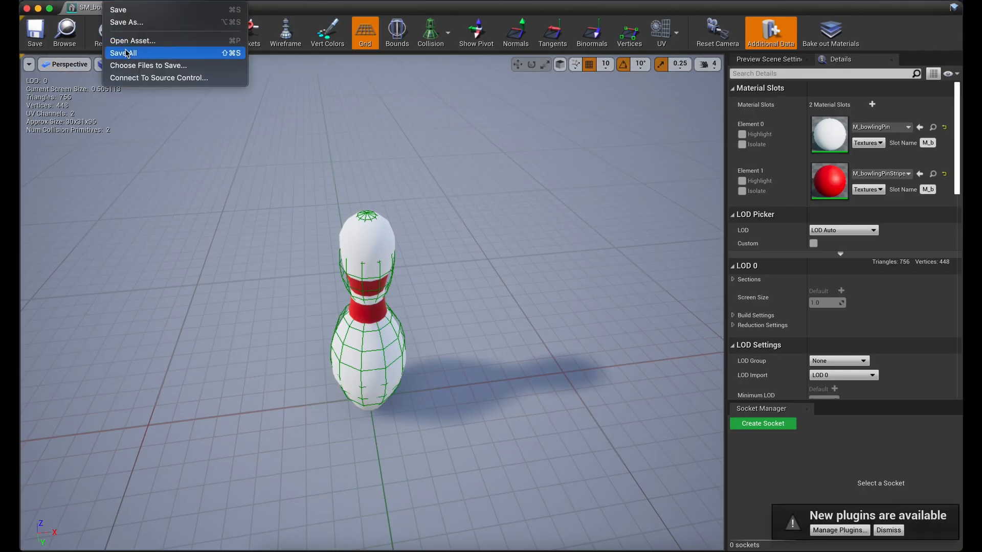
click(126, 53)
click(26, 8)
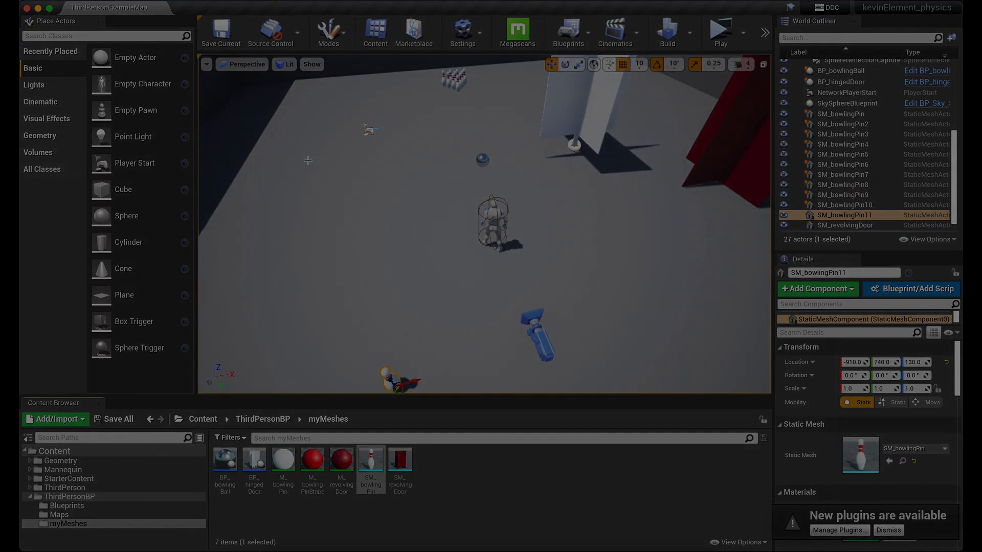
key(Escape)
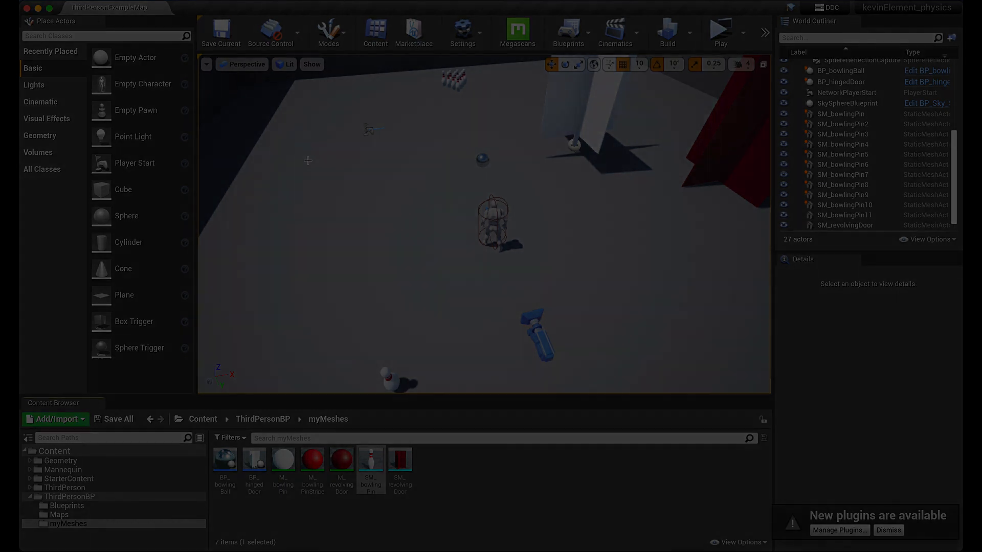